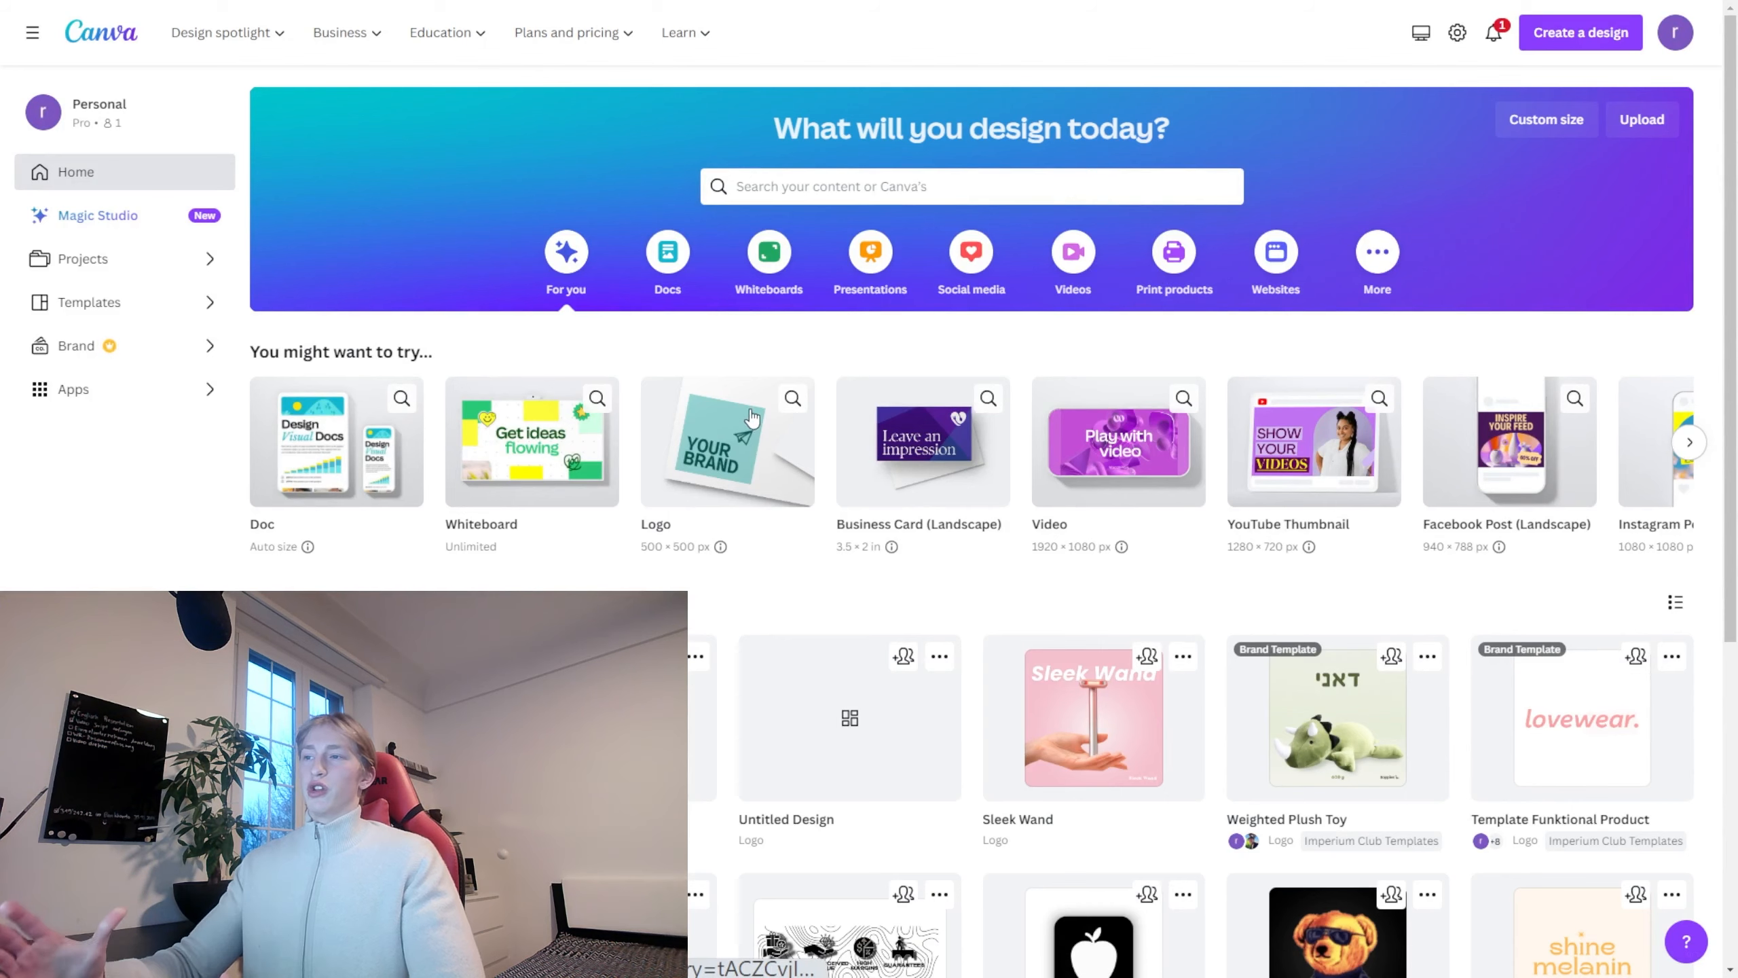
Step: Create a 500 × 500 px logo design and add the uploaded green horned plush photo, enlarged to nearly fill the page
left_click(717, 413)
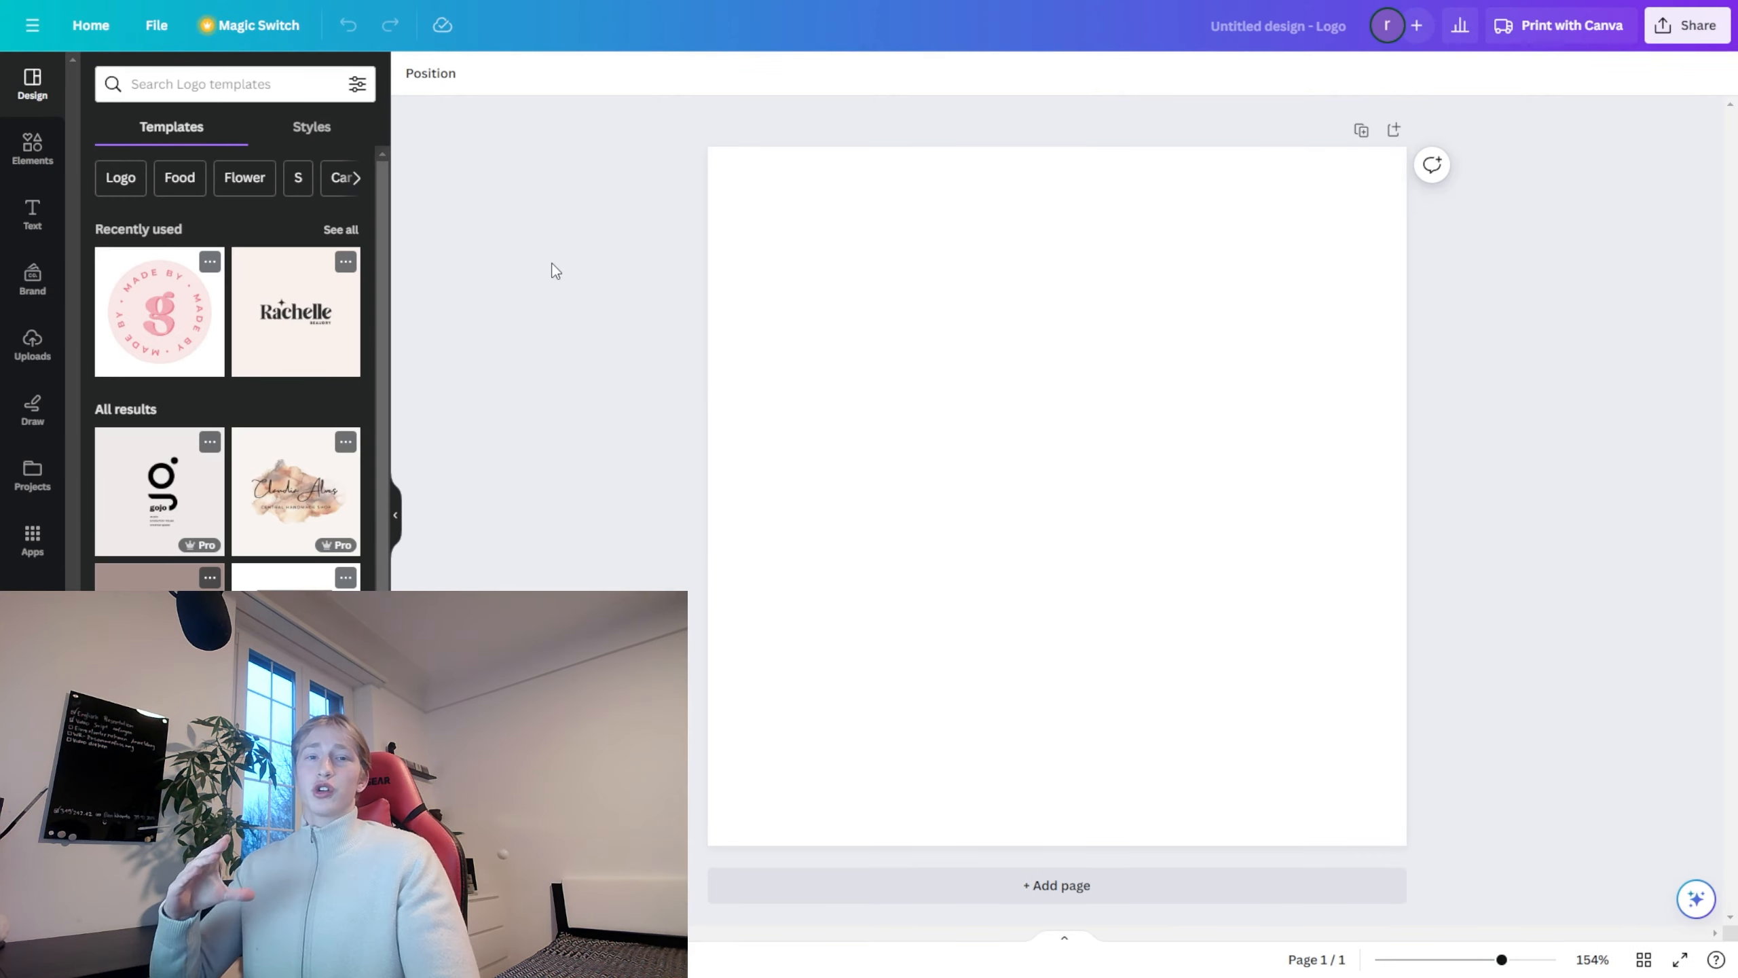
left_click(43, 319)
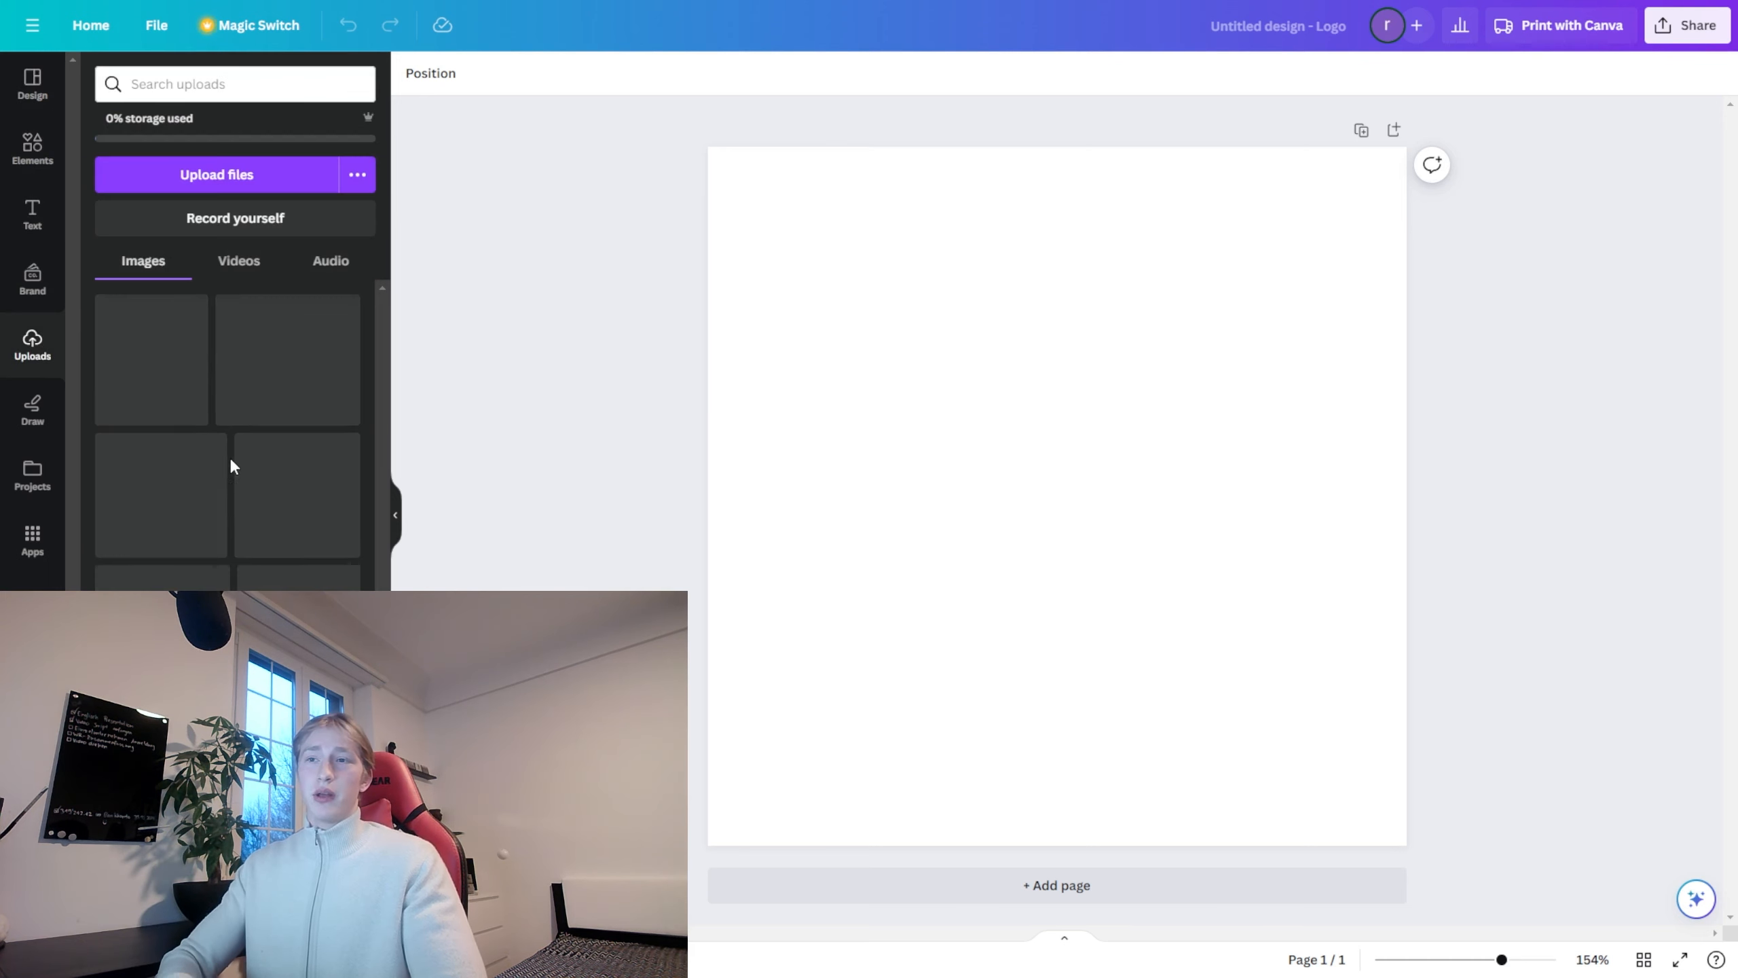
scroll(230, 461, "down", 5)
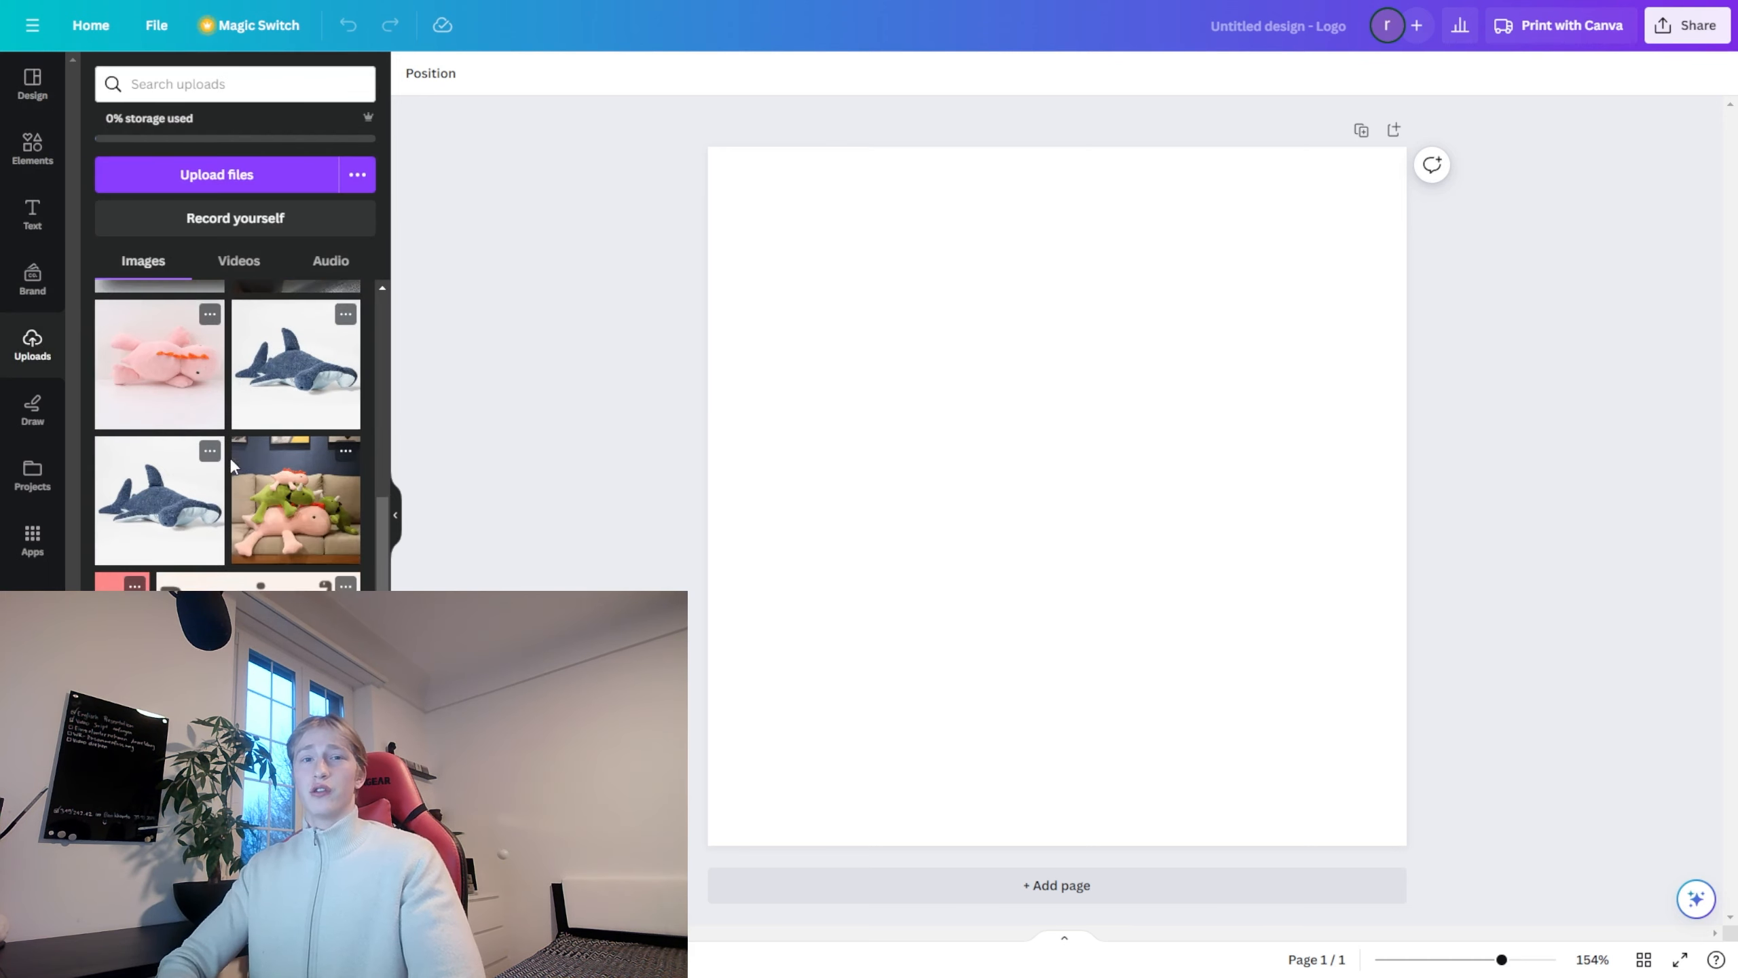
scroll(230, 435, "down", 1)
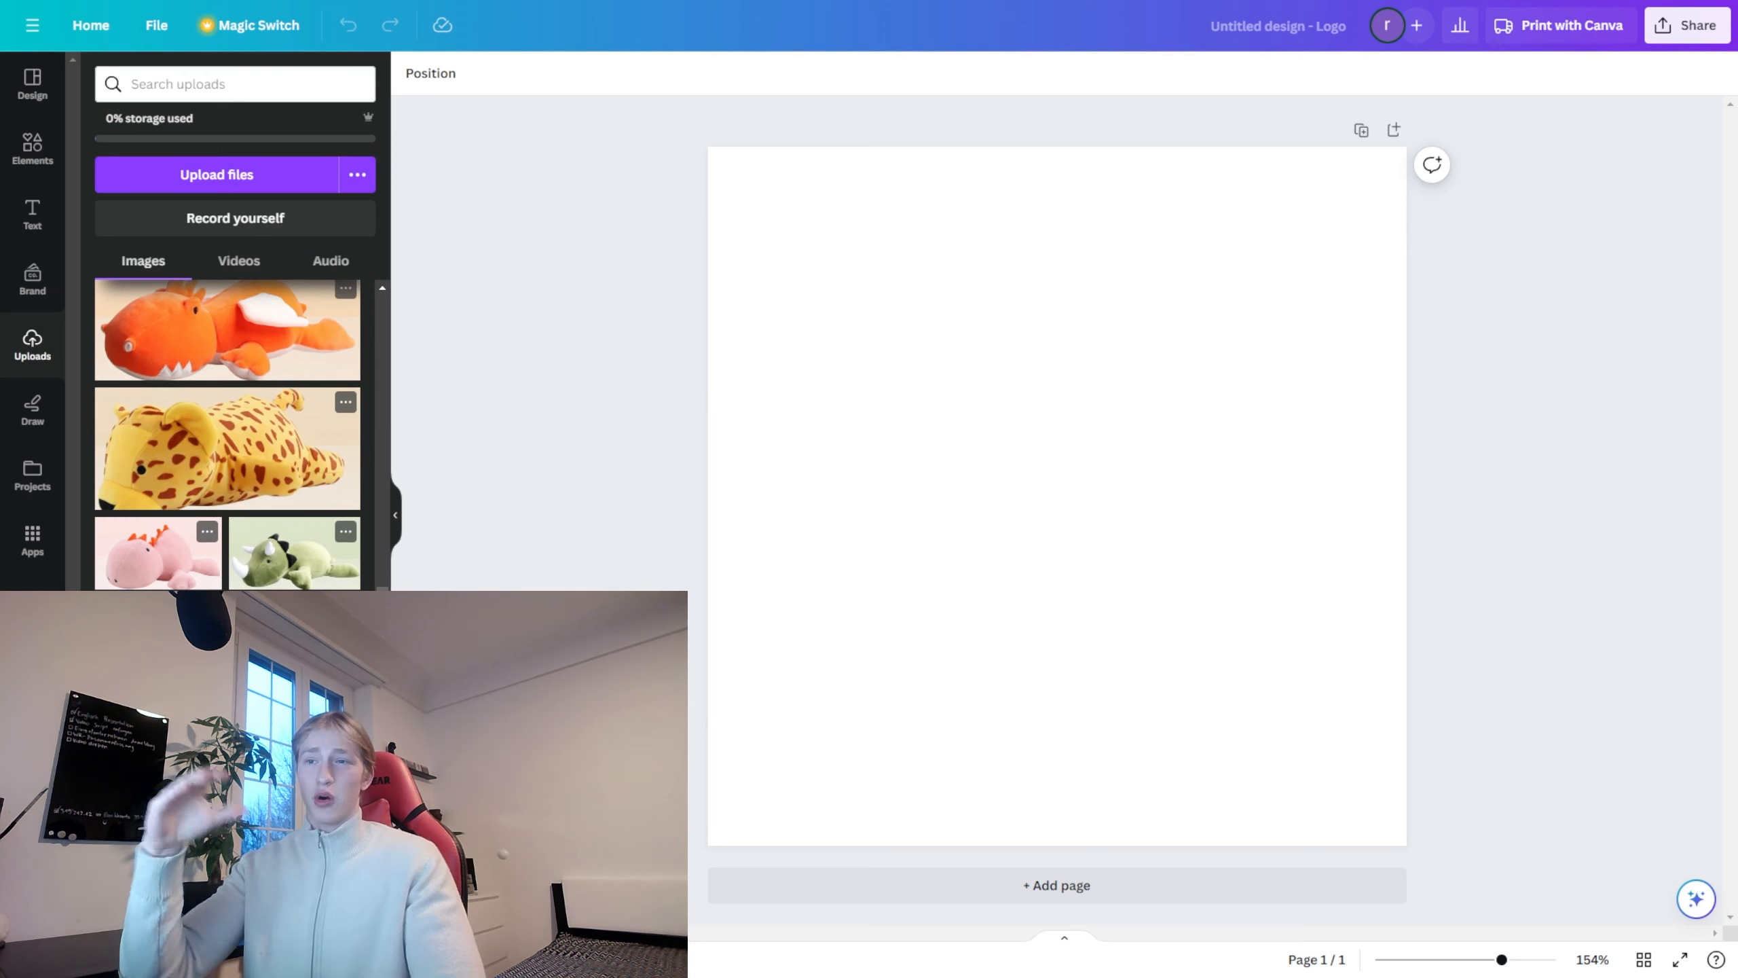
left_click_drag(294, 554, 827, 482)
left_click_drag(1191, 404, 1416, 181)
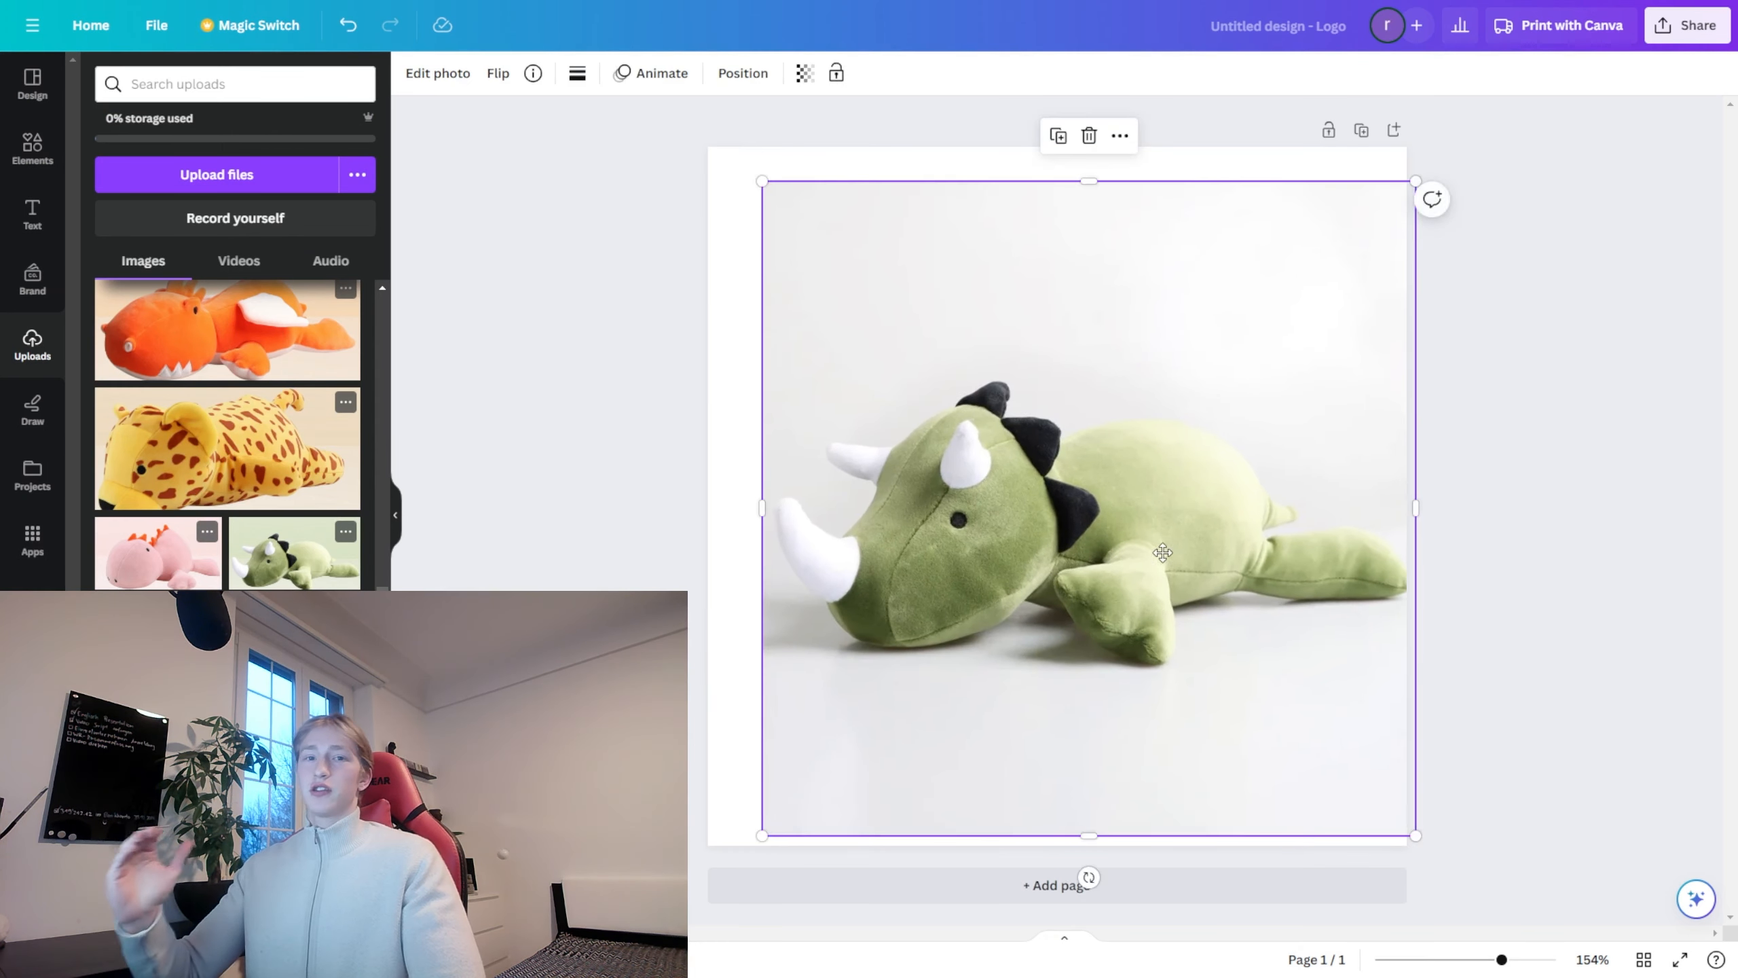
Step: Remove the background from the plush photo and move the plush to the lower half of the page
left_click_drag(1162, 552, 1130, 576)
left_click(438, 73)
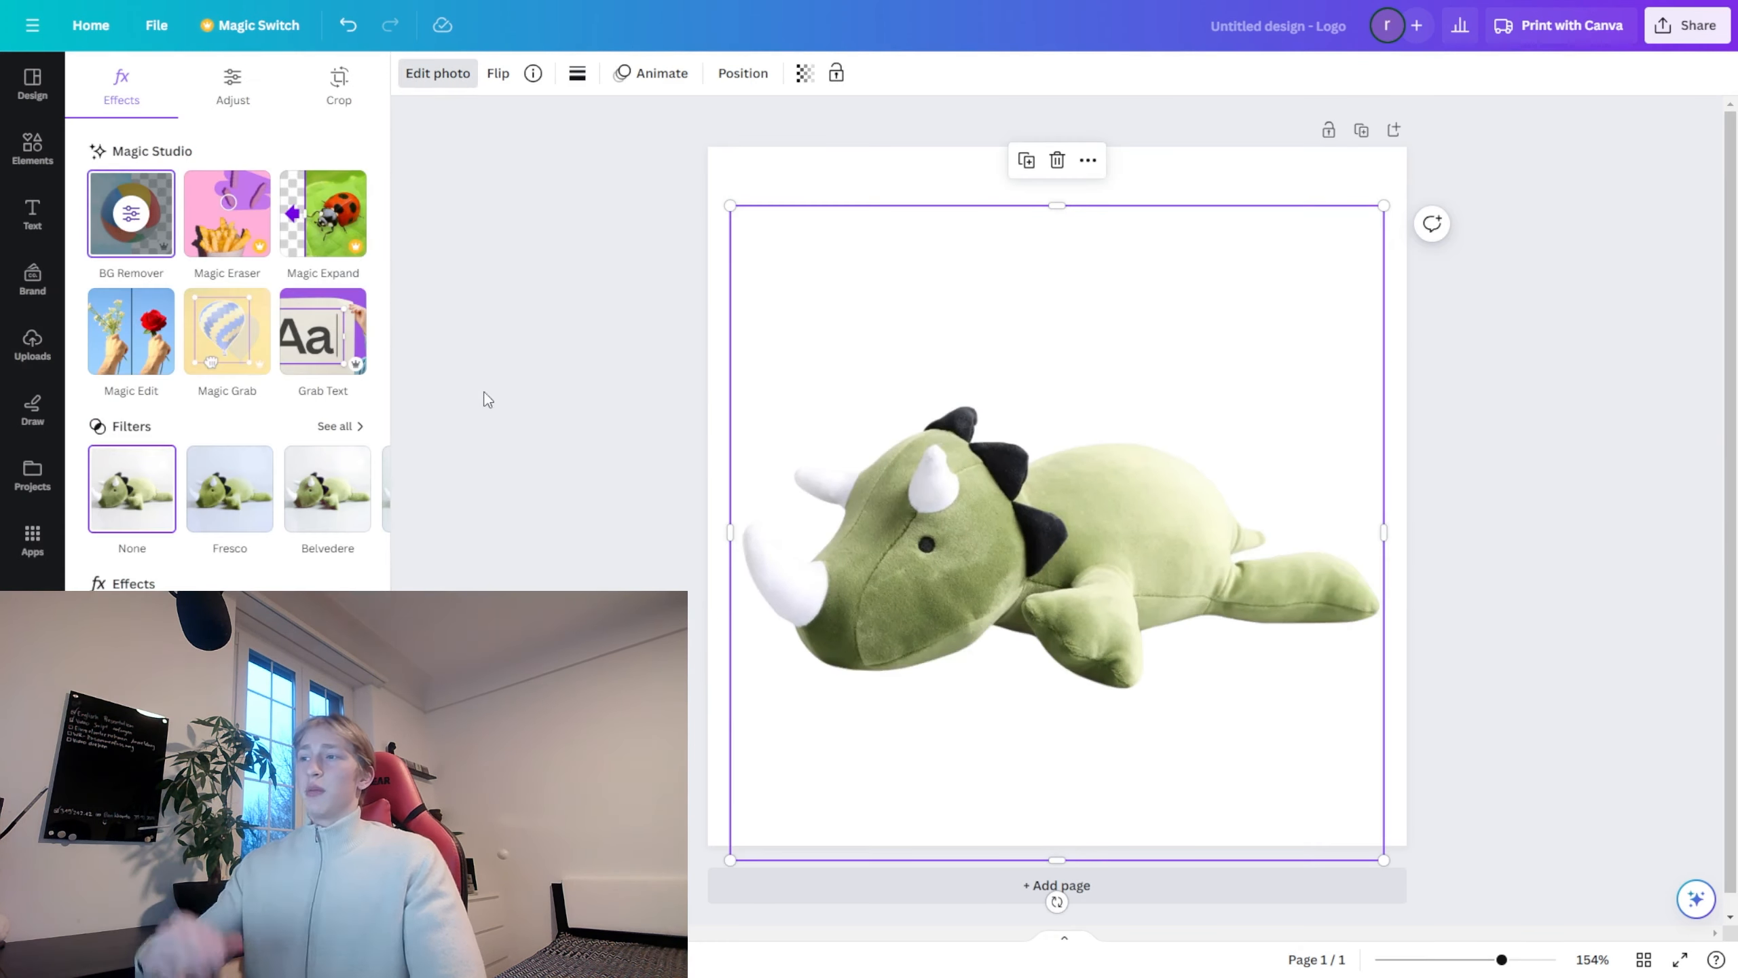
left_click_drag(986, 473, 981, 526)
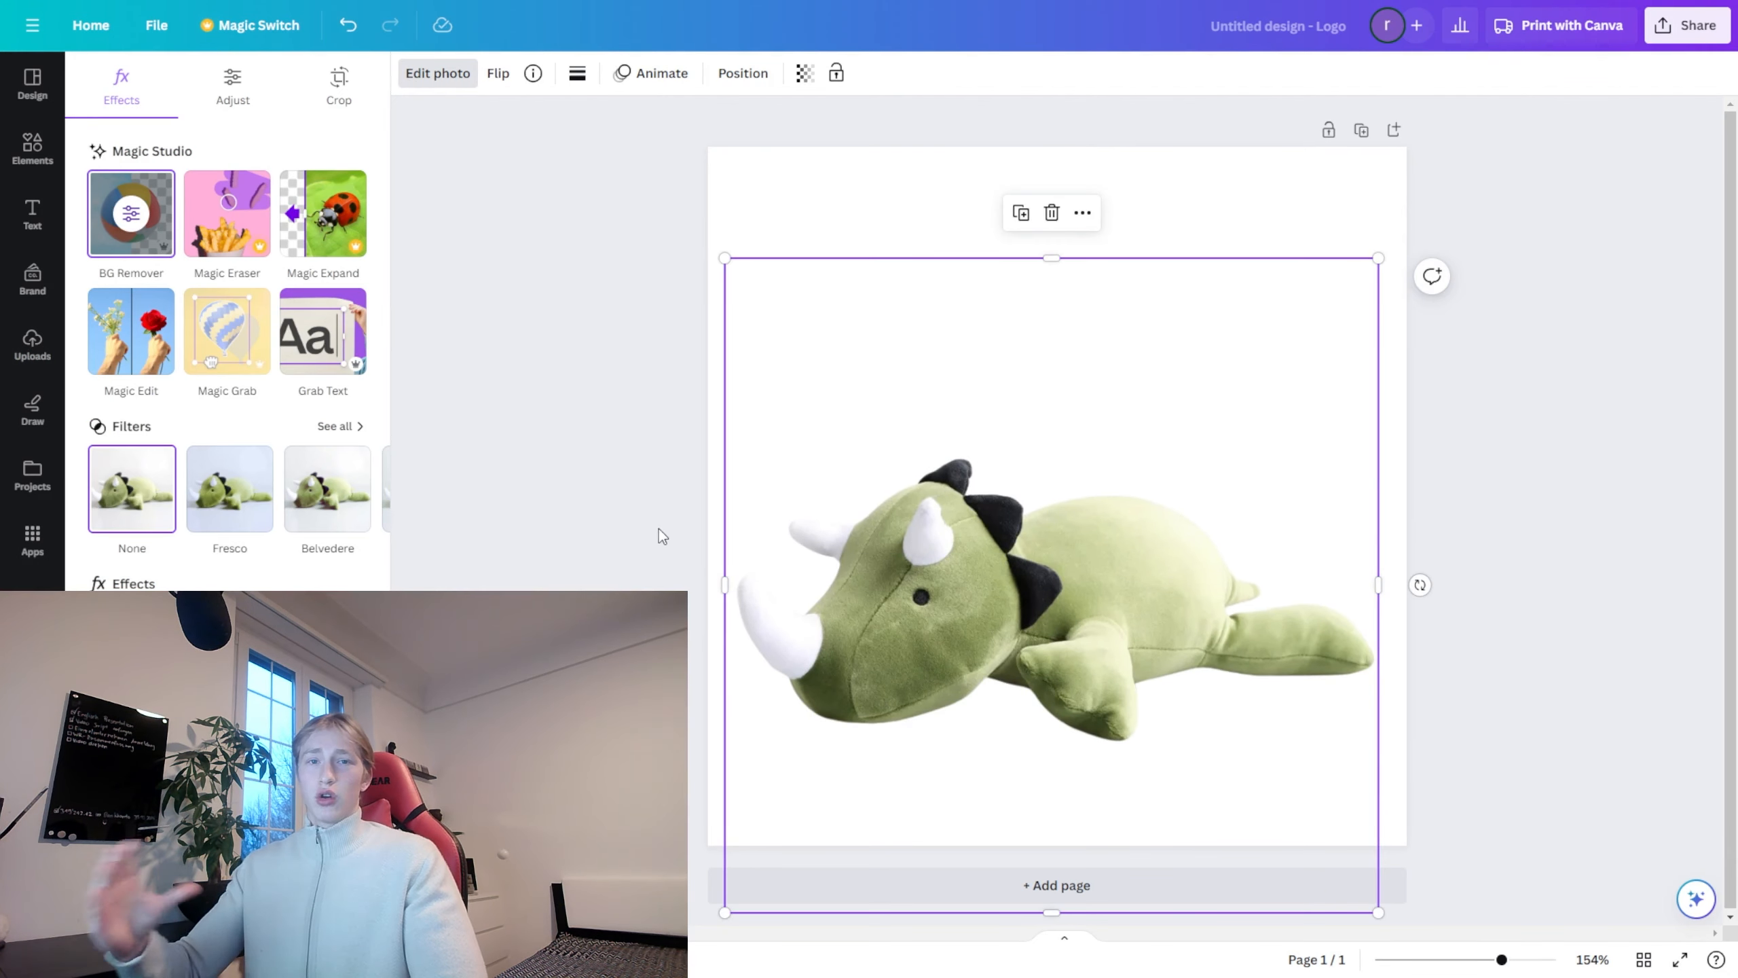
Step: Add the heading "DANNY", centre it above the plush and set its font to Poppins
left_click(32, 344)
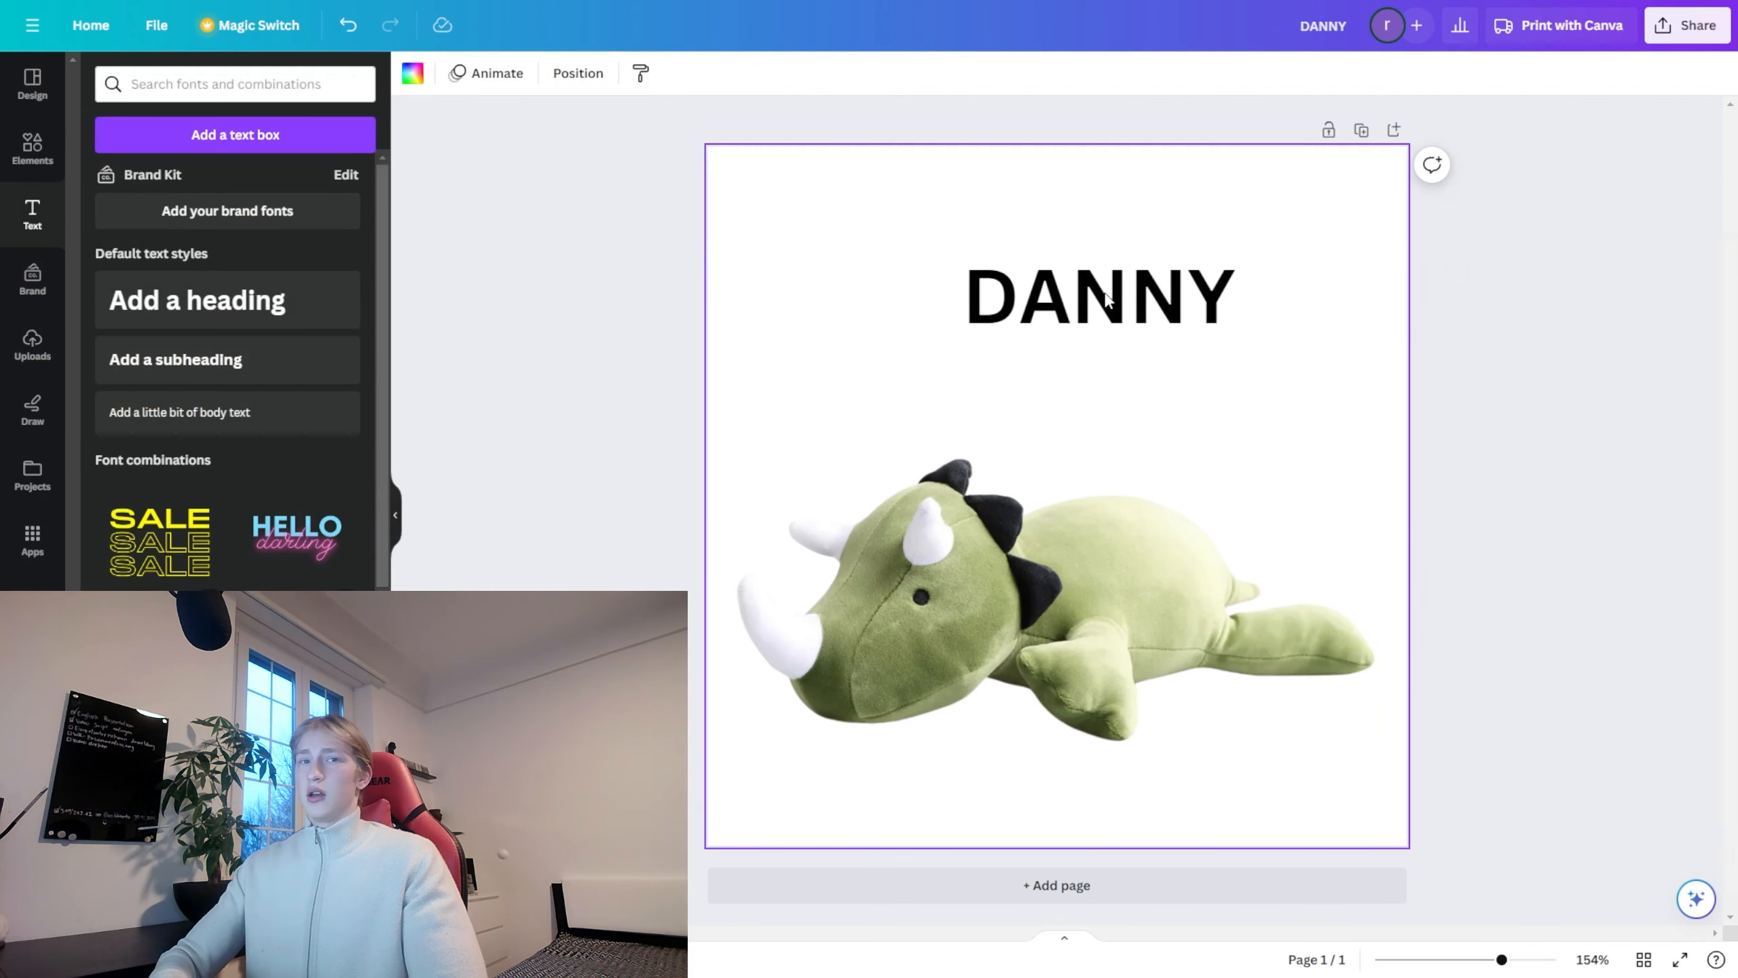
left_click_drag(1098, 295, 1057, 272)
left_click(472, 72)
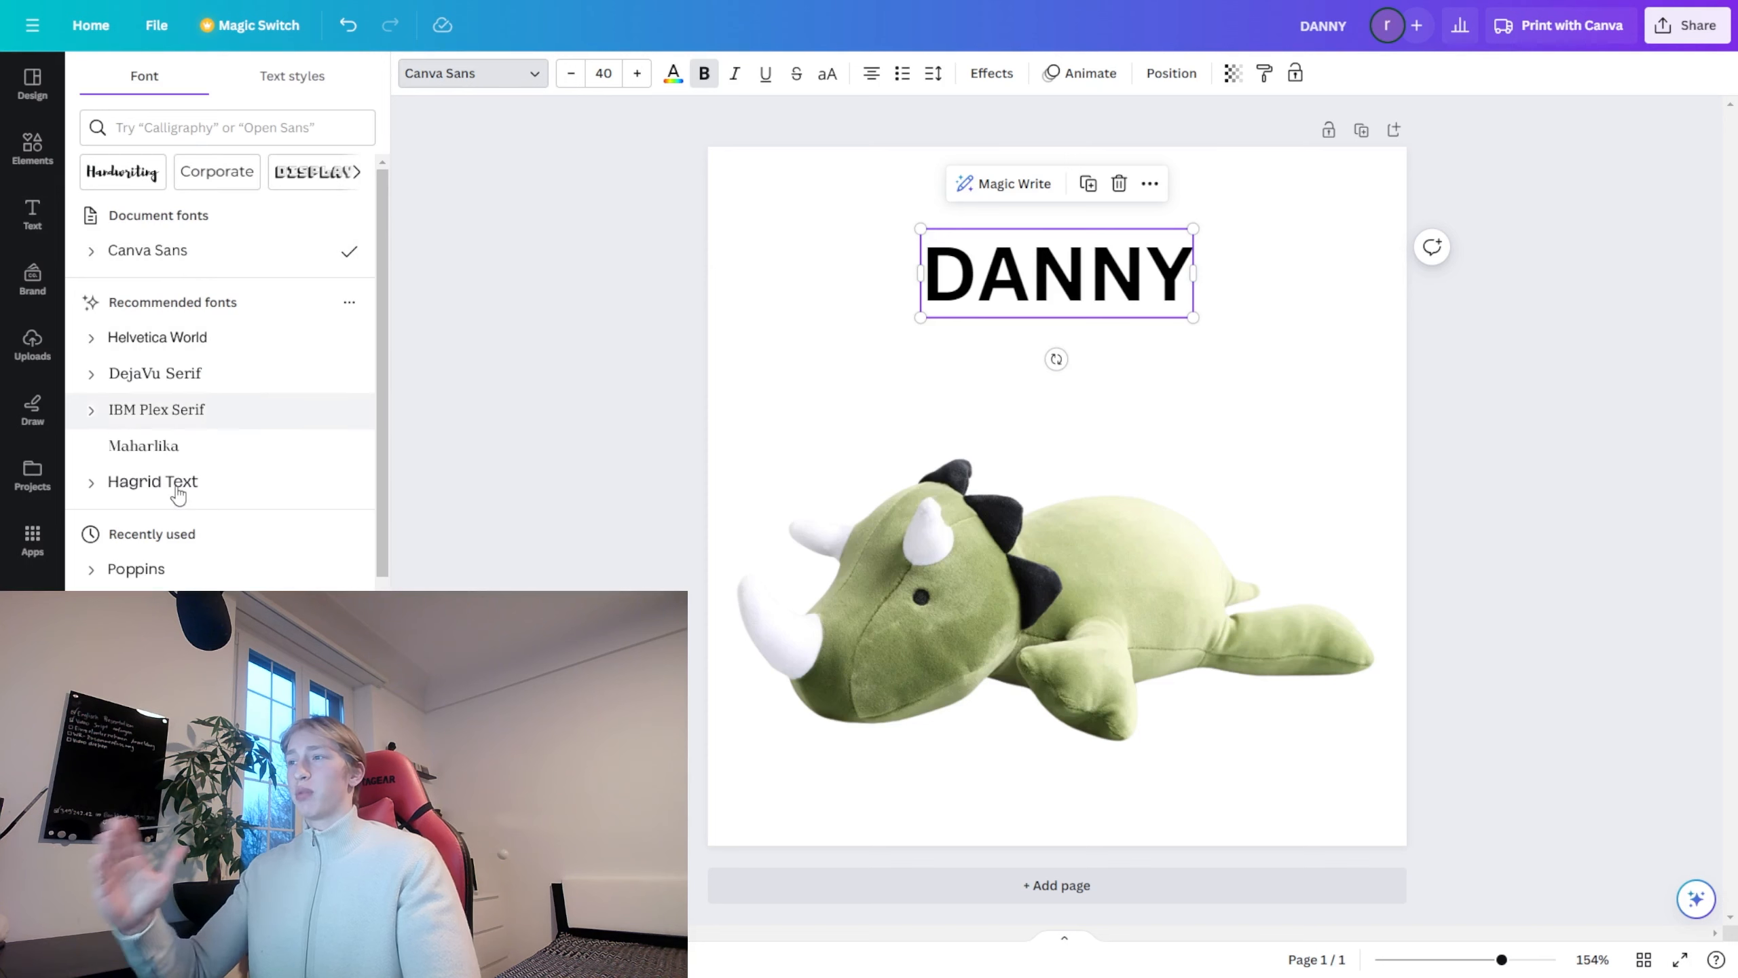
left_click(114, 574)
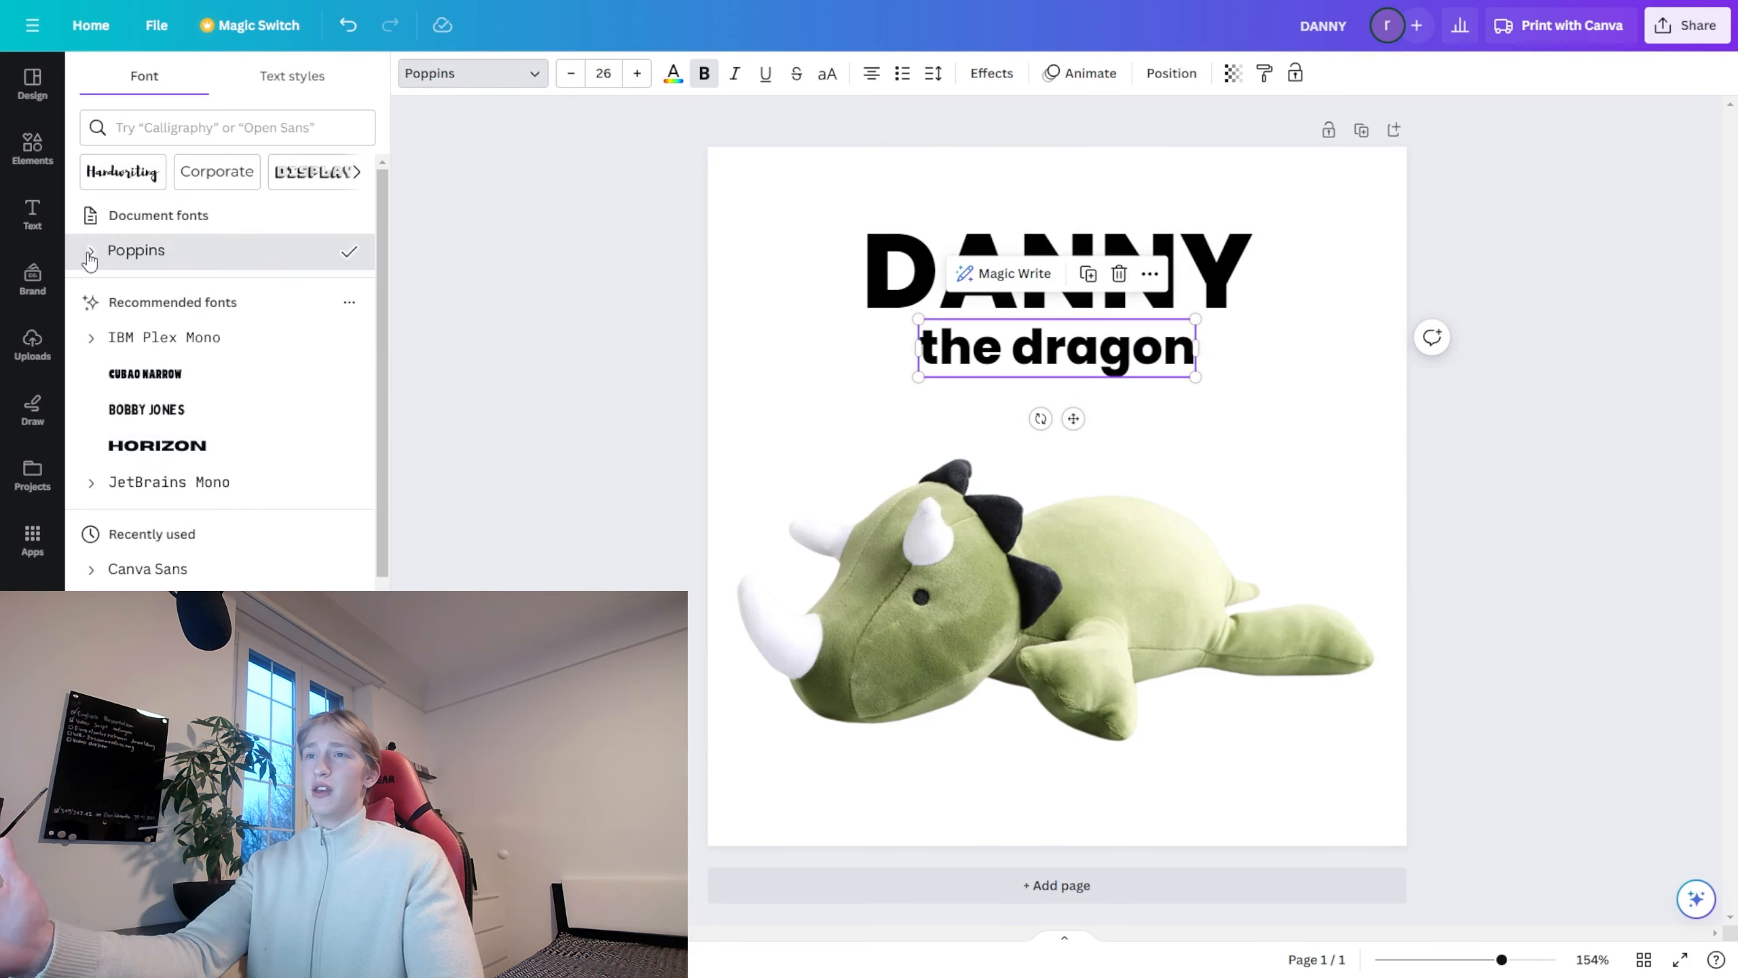
Step: Add the subtitle "the dragon" in Poppins, shrink it to size 20.2 and centre it beneath the "DANNY" heading
left_click(137, 250)
left_click_drag(1188, 373, 1139, 369)
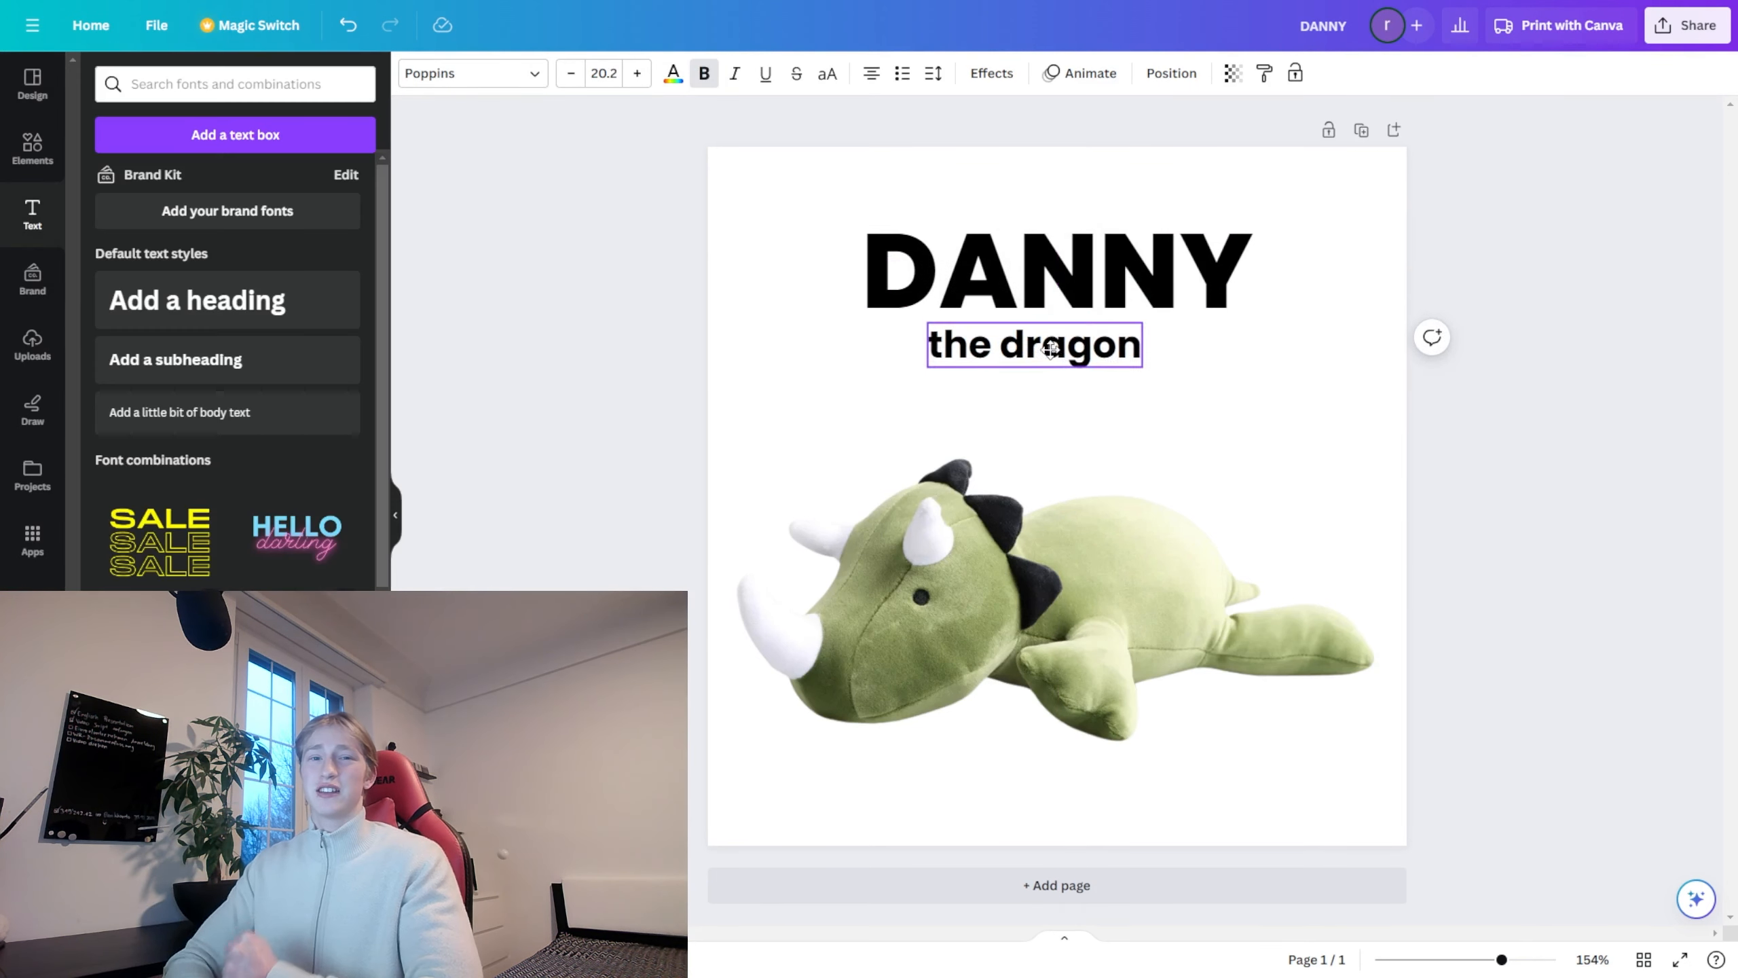
left_click_drag(1050, 349, 1069, 346)
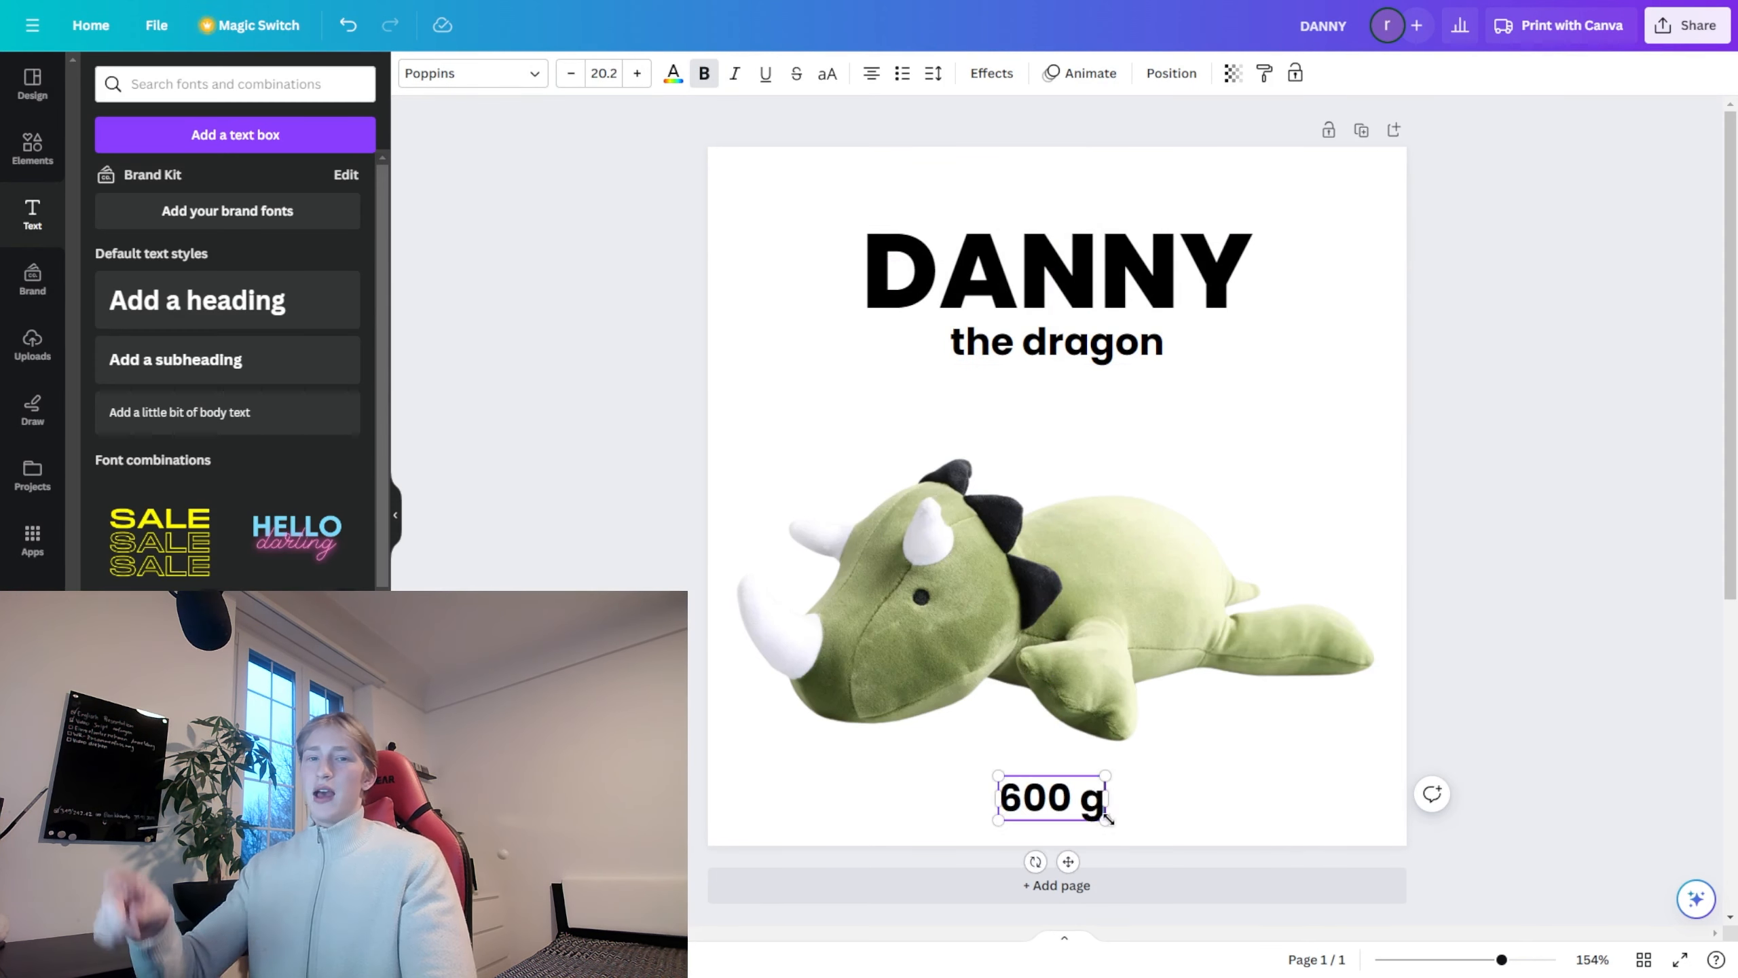
Step: Add a "600 g" label below the plush and shrink it to size 12.2
left_click_drag(1106, 820, 1050, 805)
left_click(1025, 810)
left_click(1032, 798)
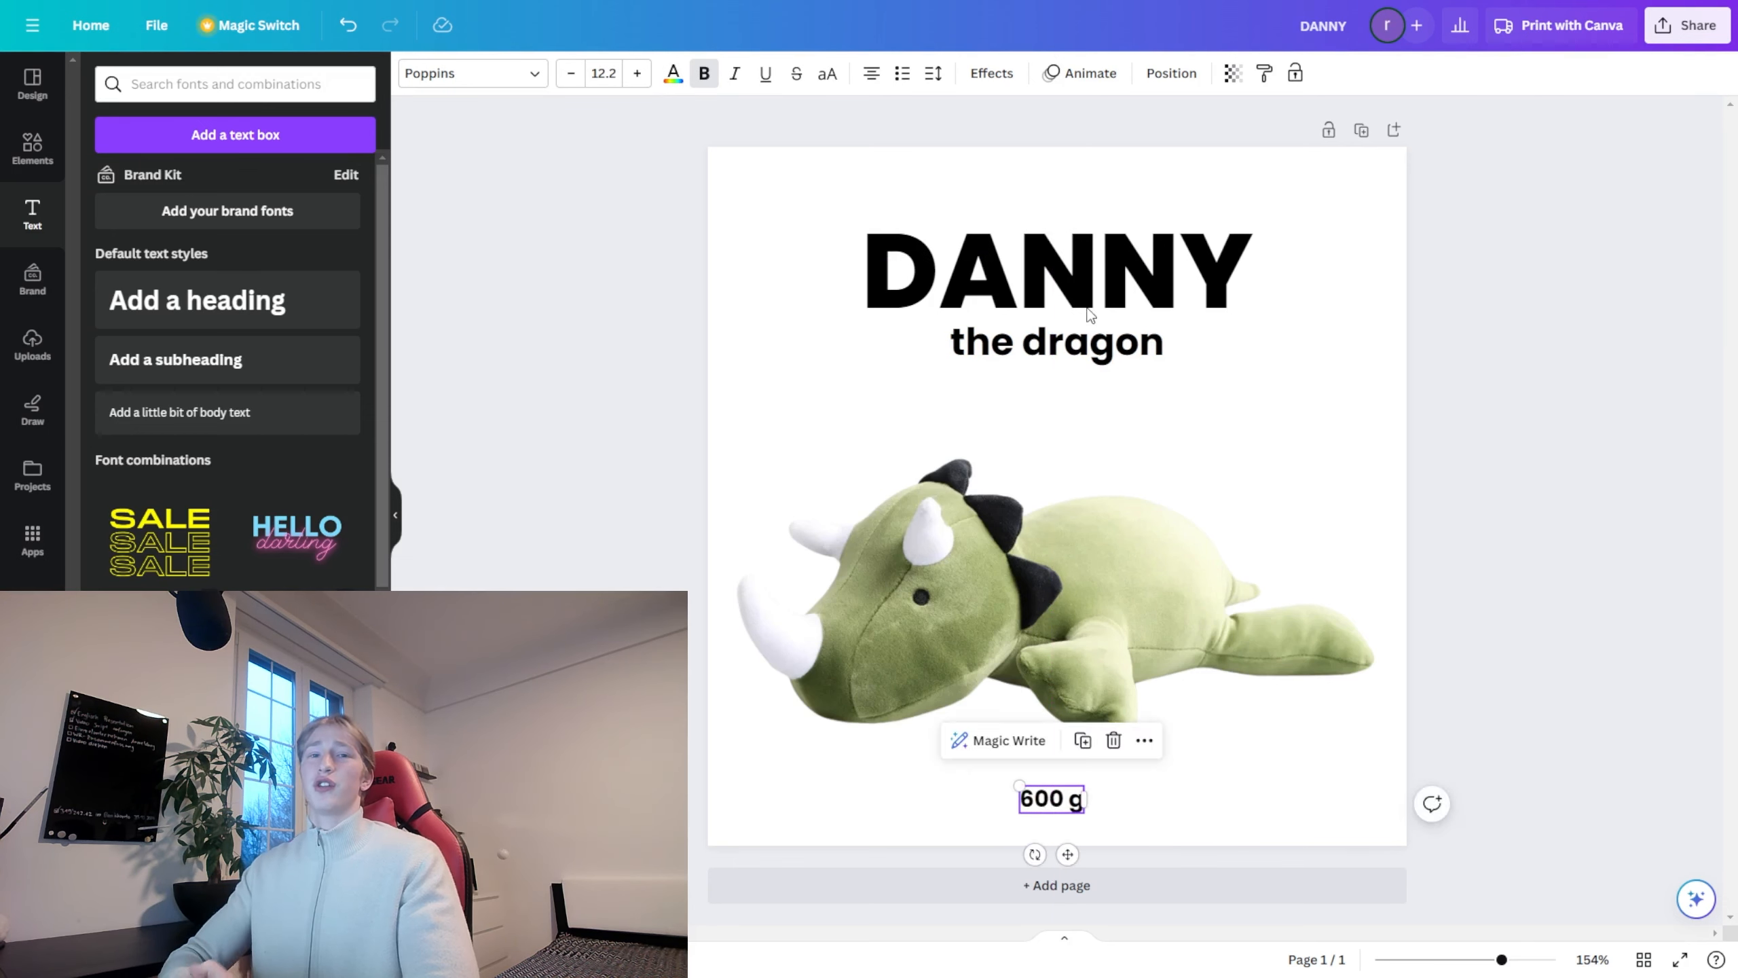
Step: Colour "DANNY" dark olive green and both "the dragon" and "600 g" lighter sage green, using the photo colours
left_click(1057, 274)
left_click(673, 74)
left_click(292, 429)
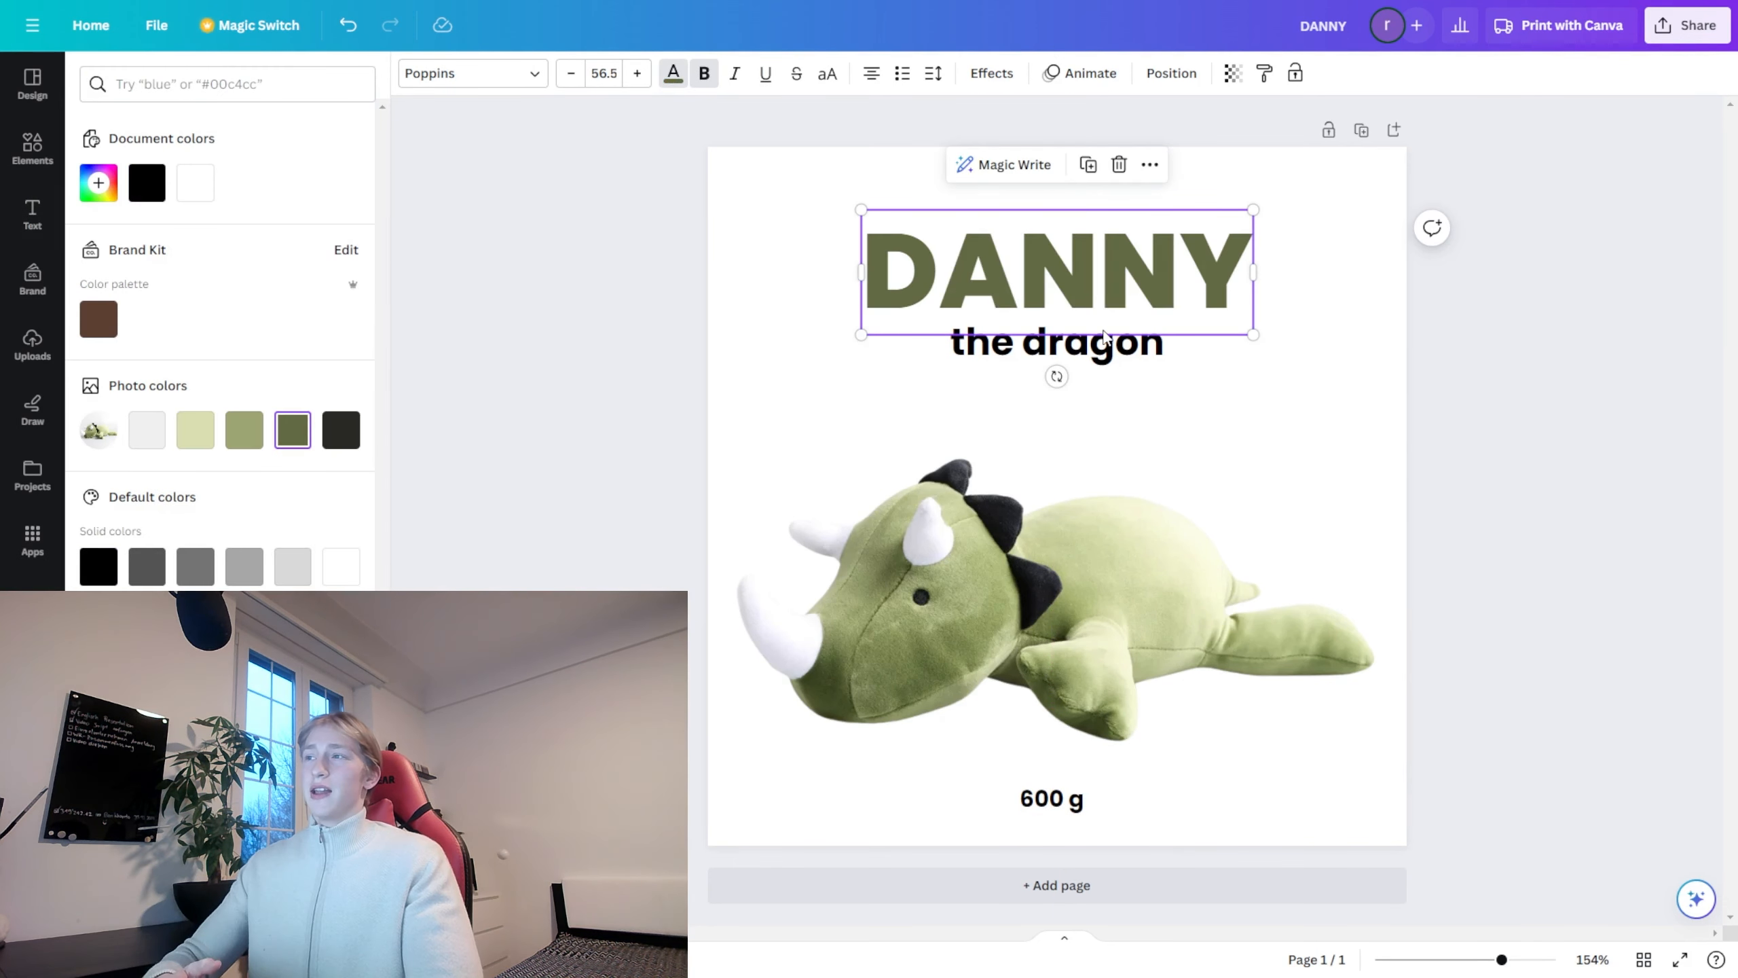
left_click(1057, 343)
left_click(245, 430)
left_click(1030, 802)
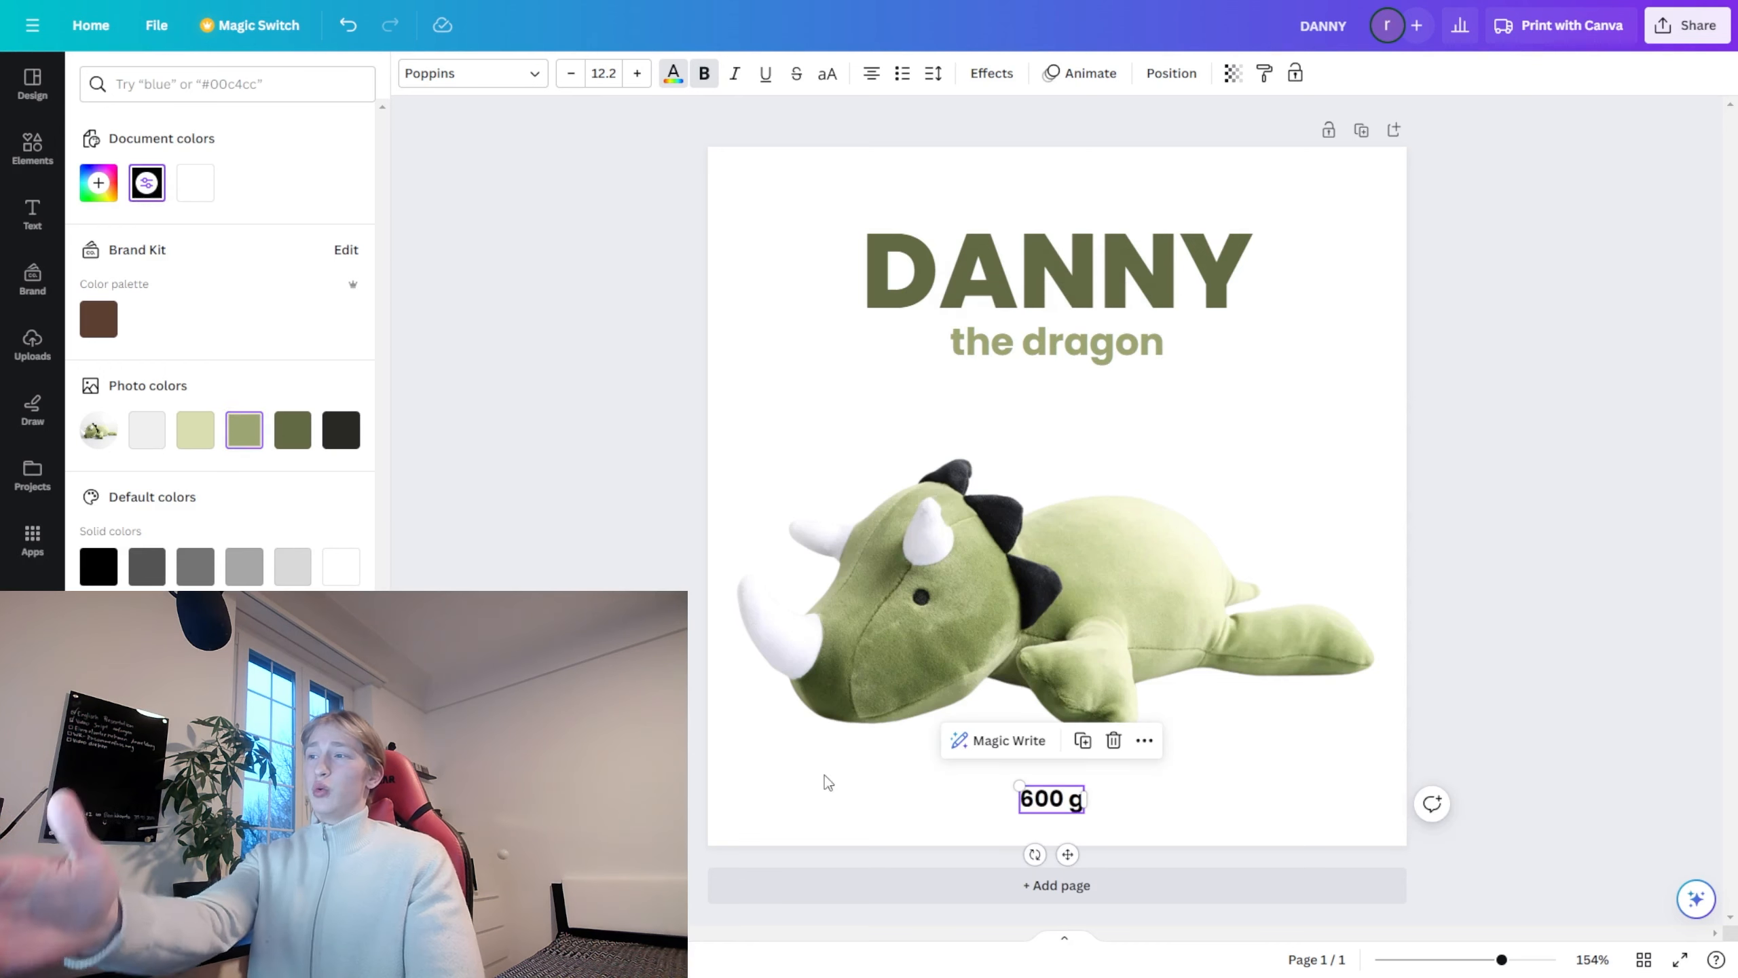
left_click(244, 429)
left_click(625, 481)
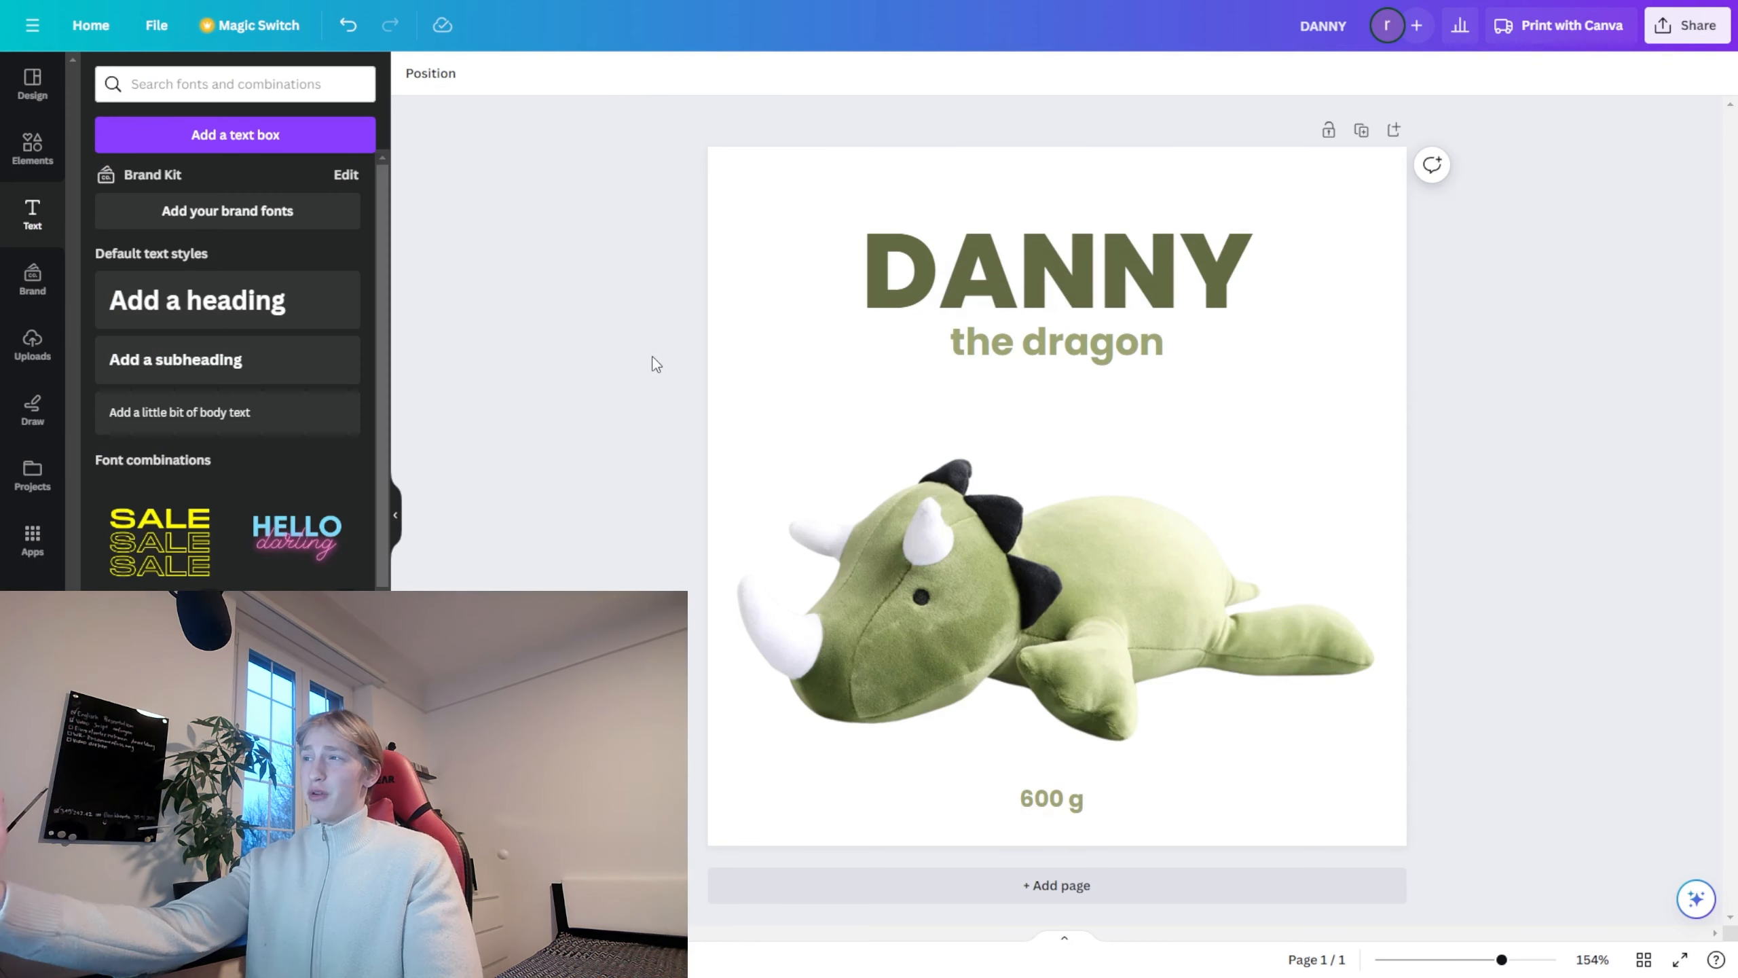
Step: Search the graphic elements for "product background" and set the beige studio backdrop as the page background
left_click(47, 165)
left_click(223, 83)
type("product back")
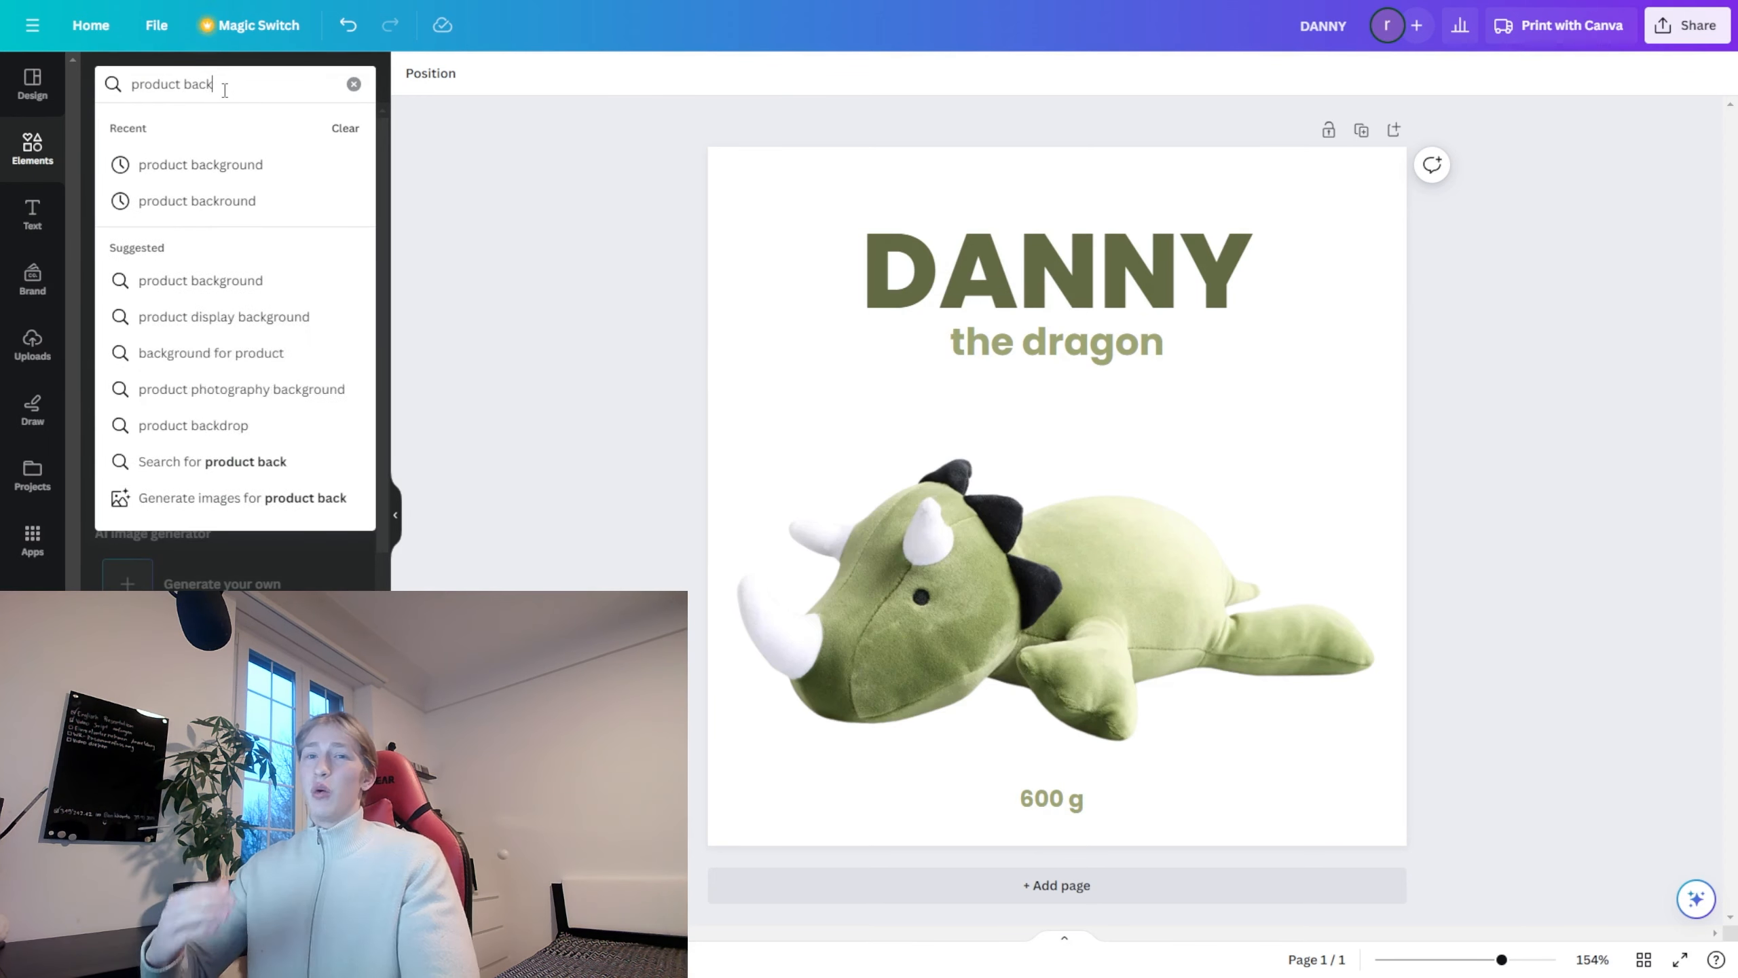
type("ground")
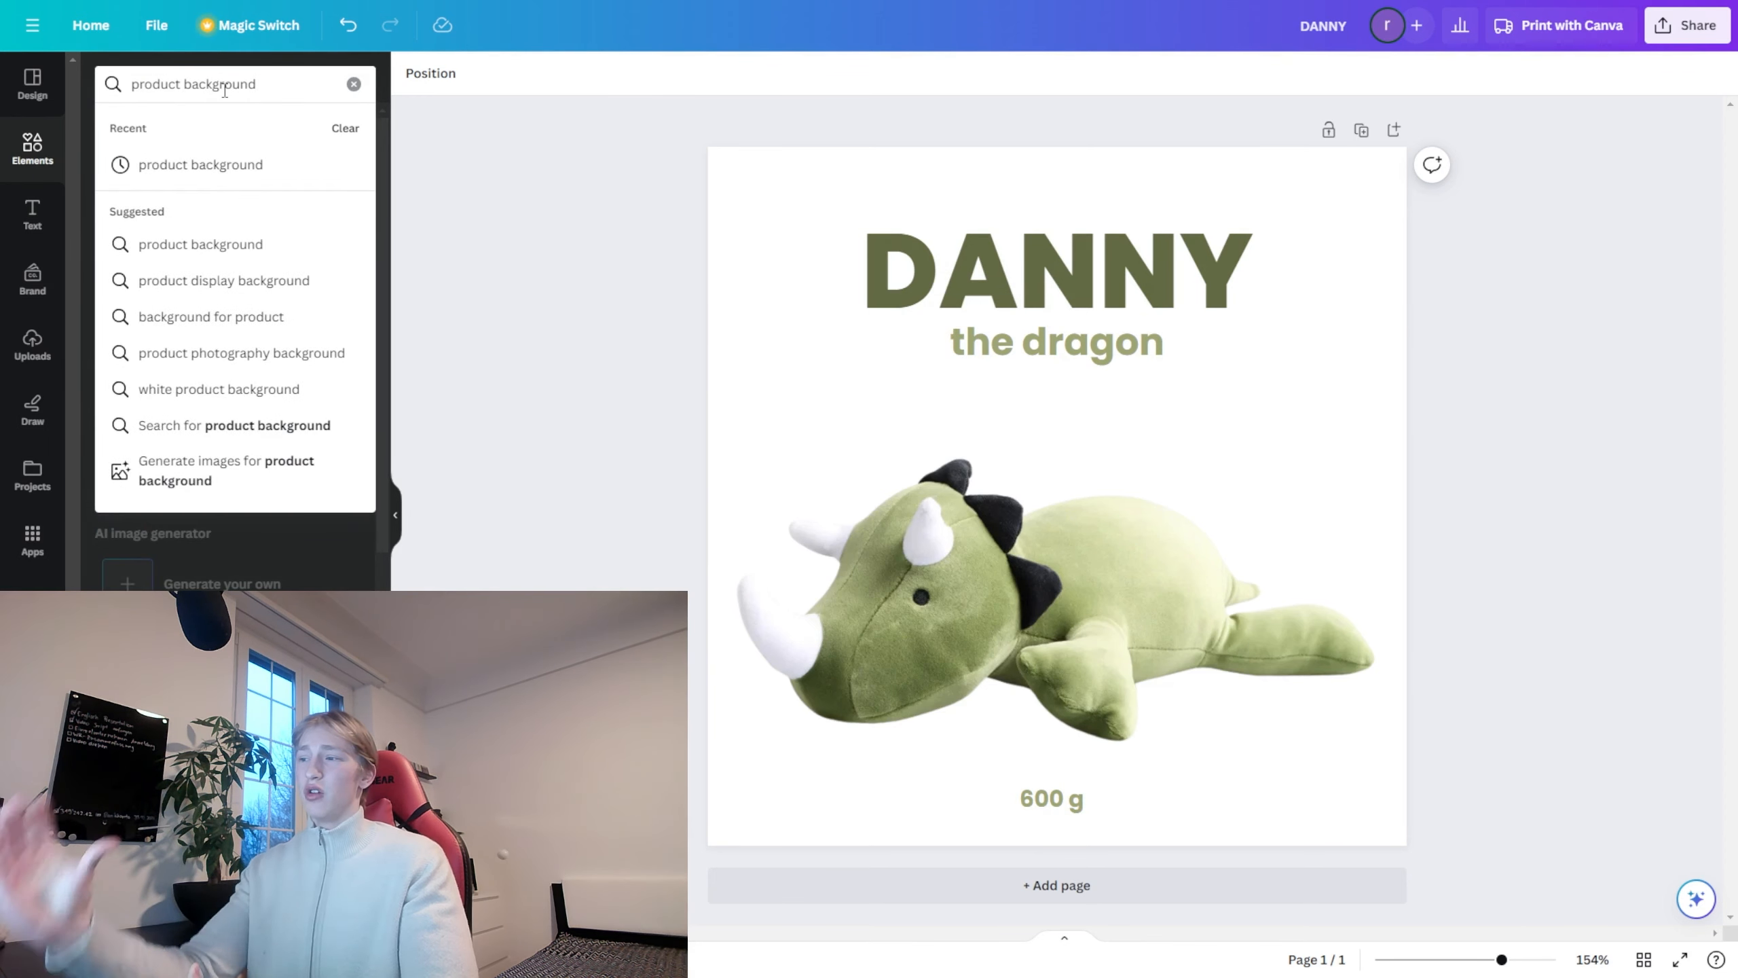
key("Return")
left_click(224, 127)
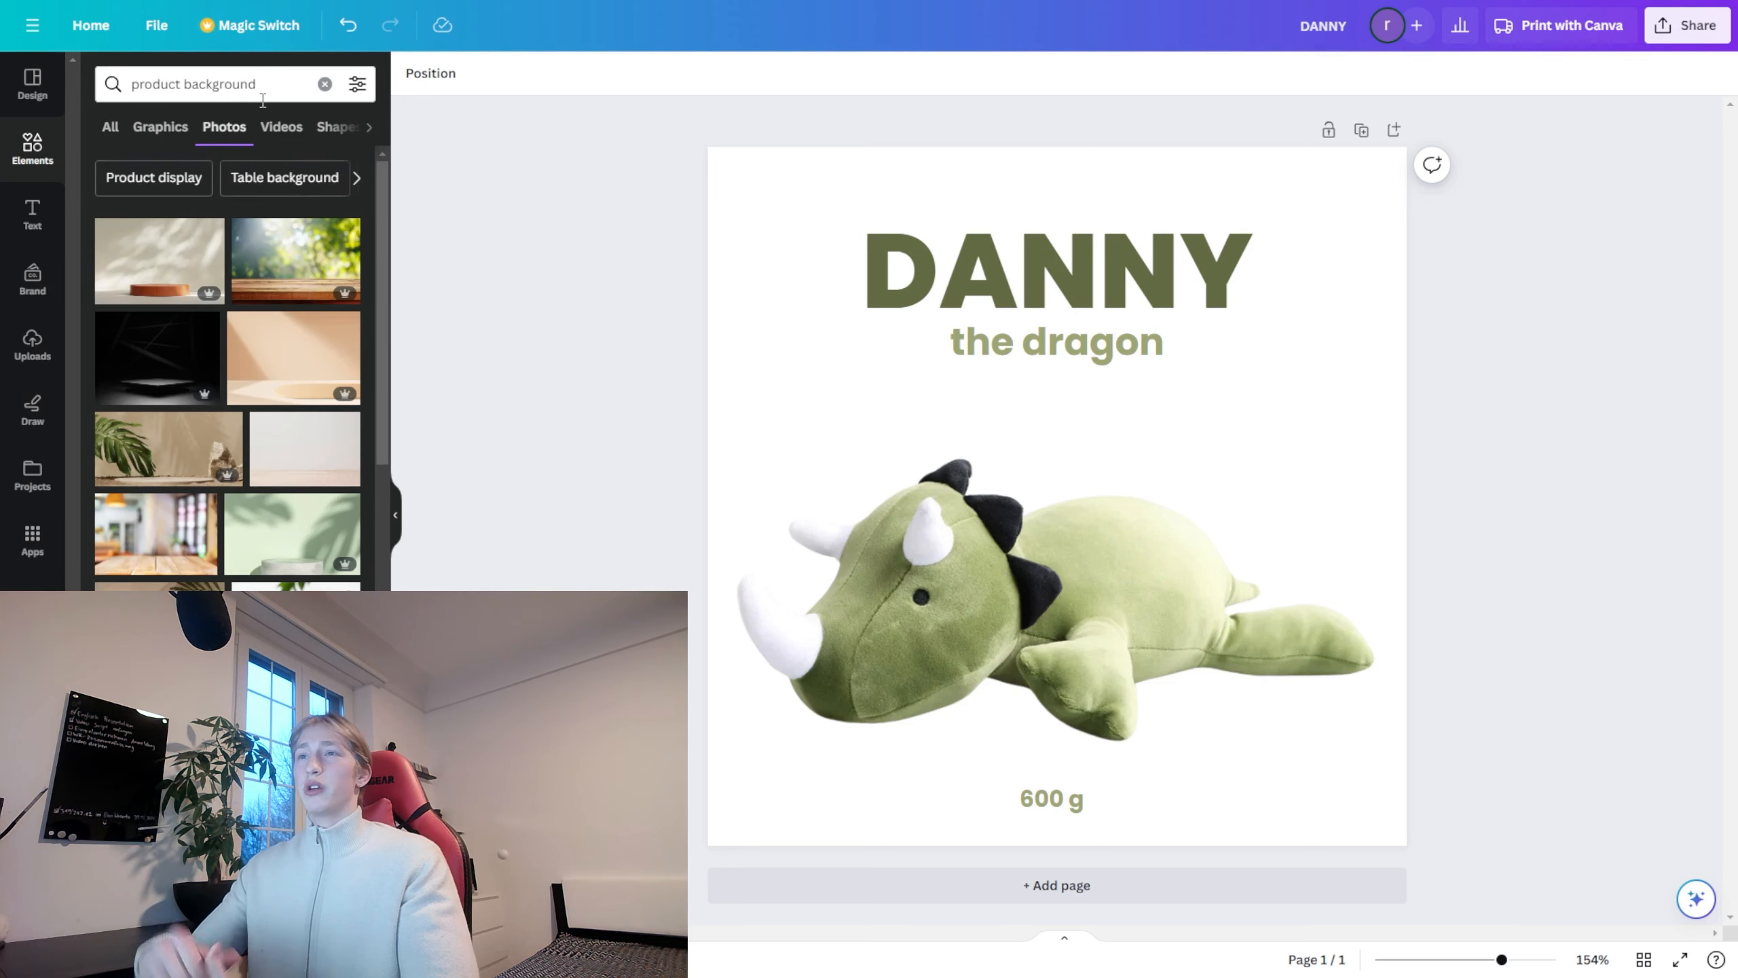
left_click(160, 127)
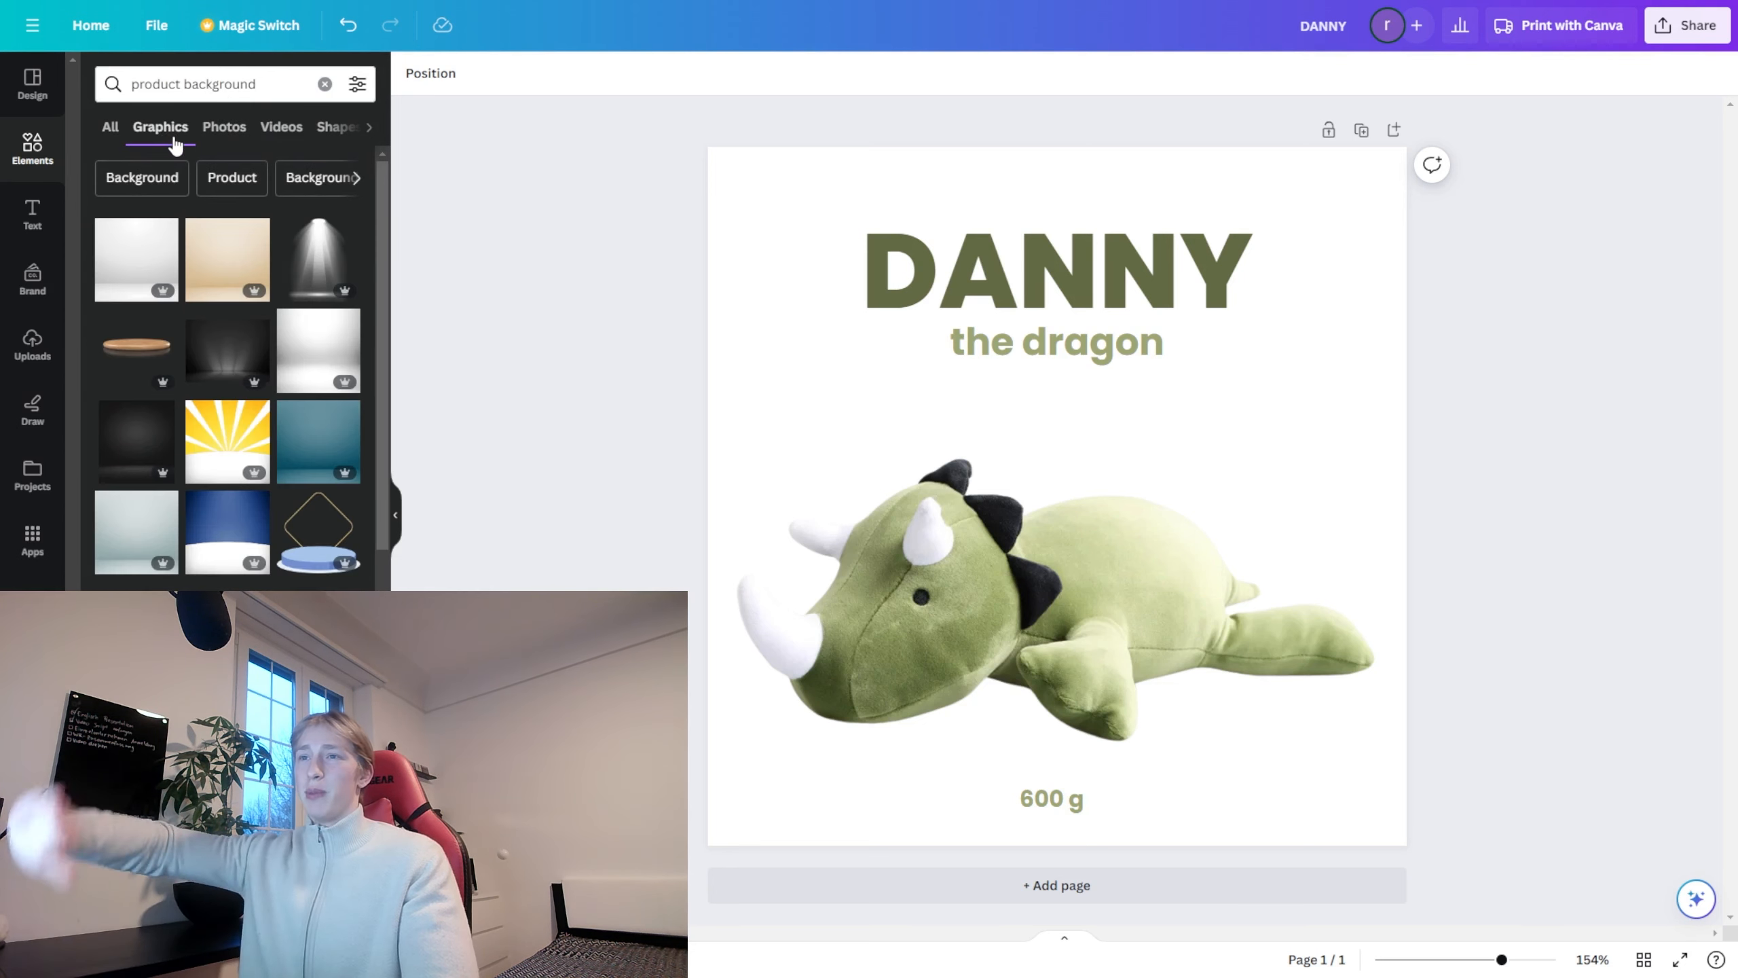
left_click_drag(227, 259, 723, 286)
right_click(1153, 589)
left_click(1225, 856)
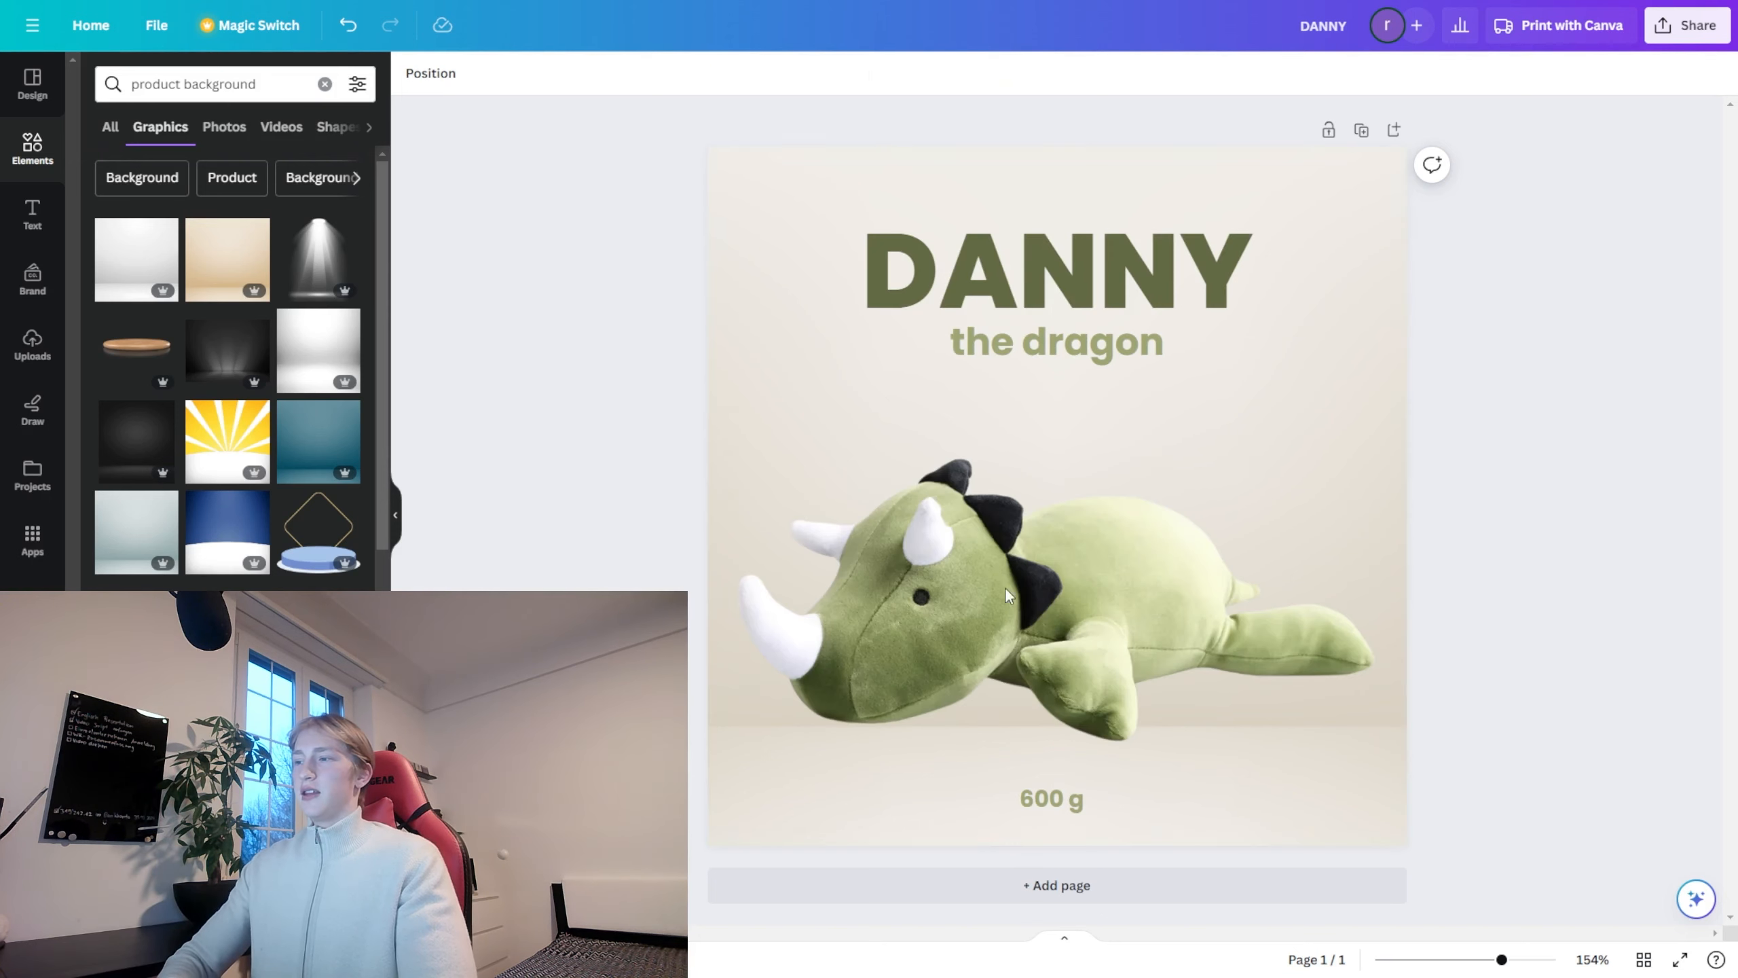
Step: Enlarge and reposition the background within its crop so the floor line sits behind the plush's body, and nudge the plush slightly down
scroll(921, 421, "down", 5)
left_click(916, 376)
double_click(917, 376)
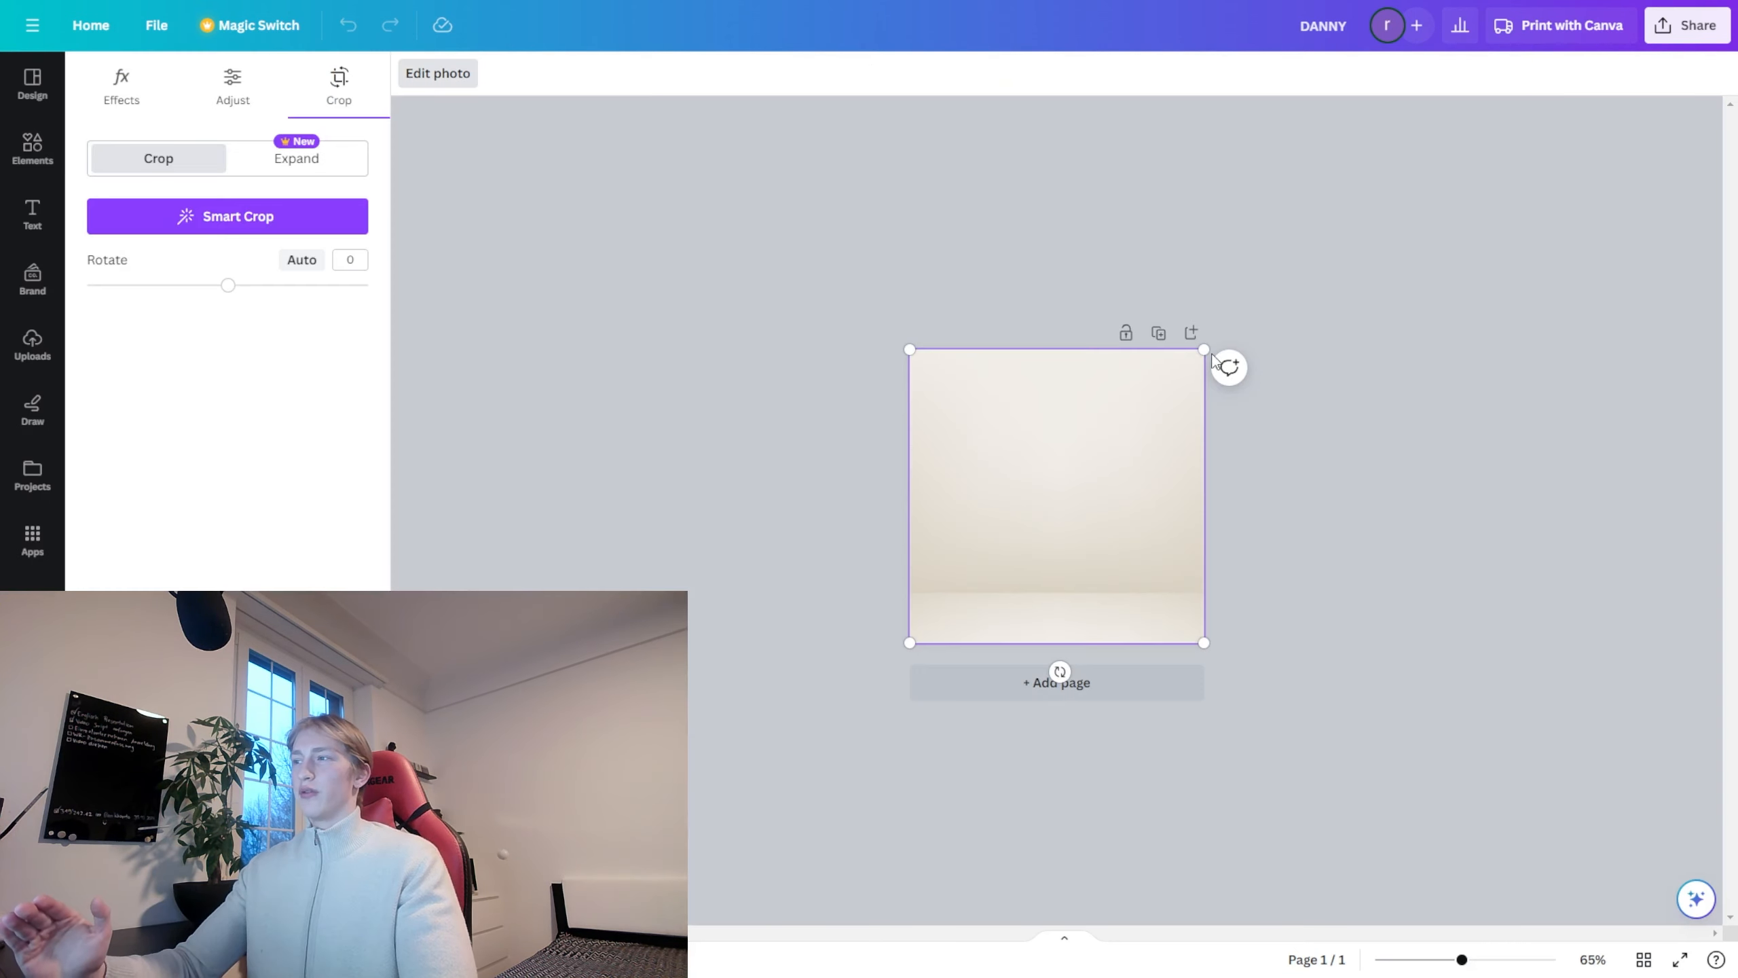
left_click_drag(1202, 351, 1615, 93)
left_click_drag(1320, 536, 1203, 513)
key("Return")
scroll(997, 589, "up", 5)
left_click(1027, 584)
left_click_drag(1026, 584, 1029, 592)
Step: Recolour the background image to a pale green with the photo adjustments
left_click(737, 201)
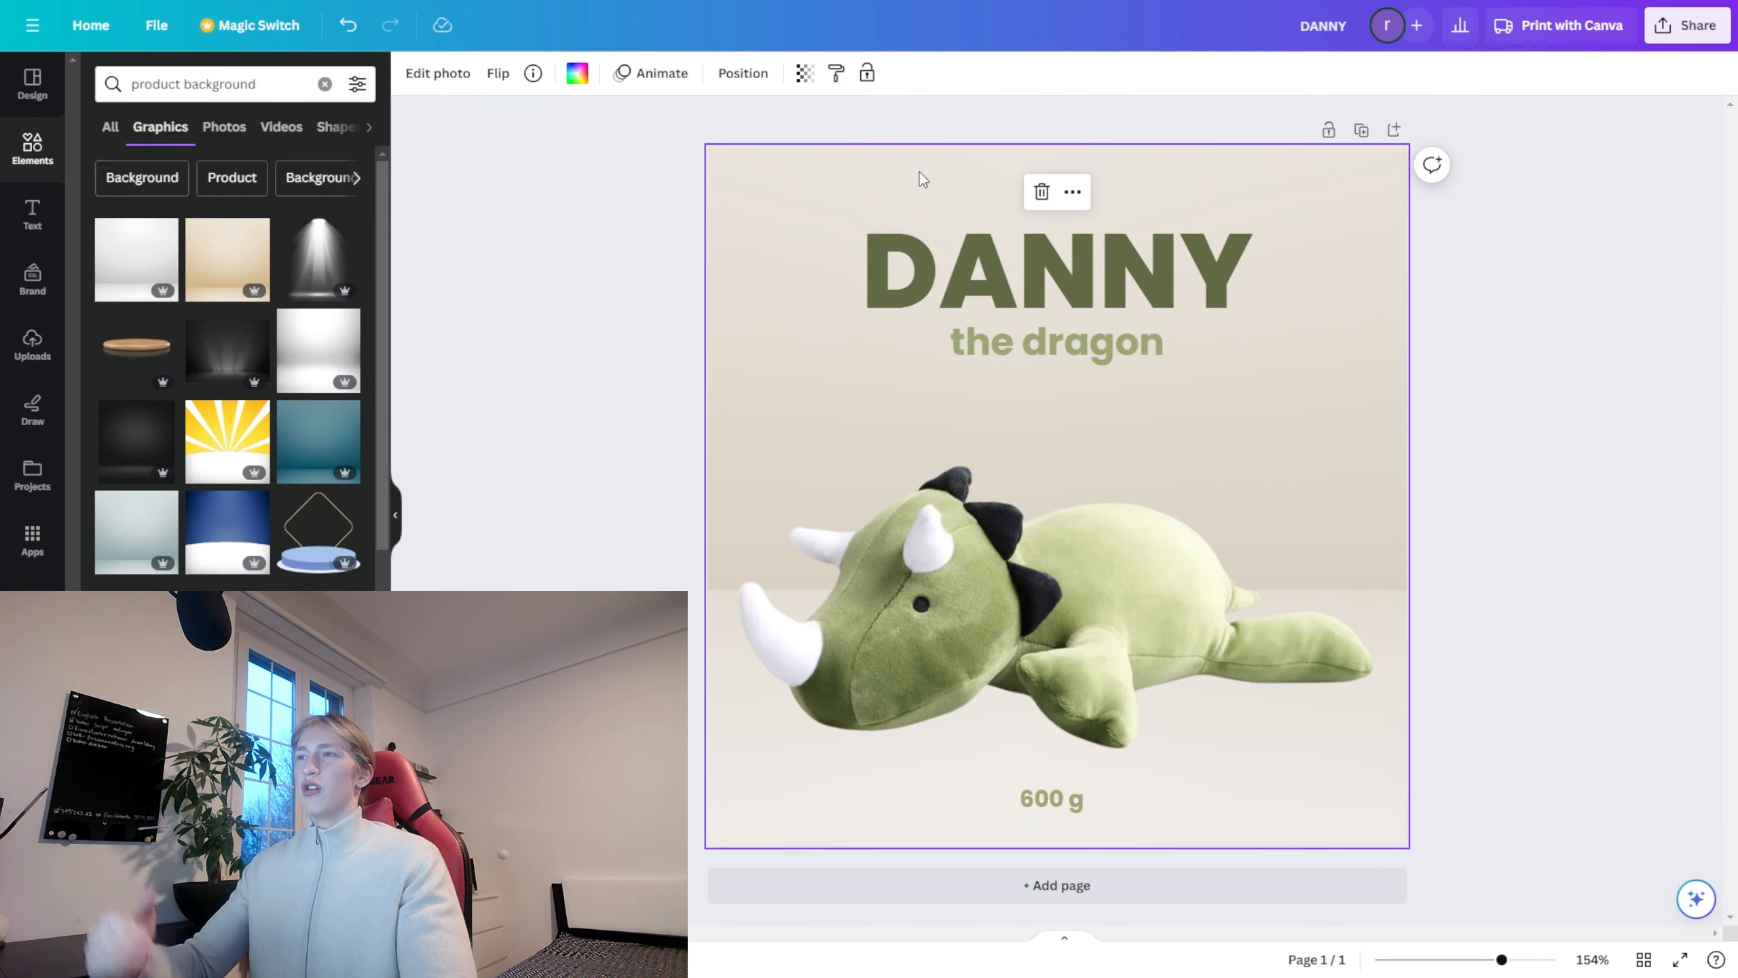
left_click(442, 75)
left_click(234, 100)
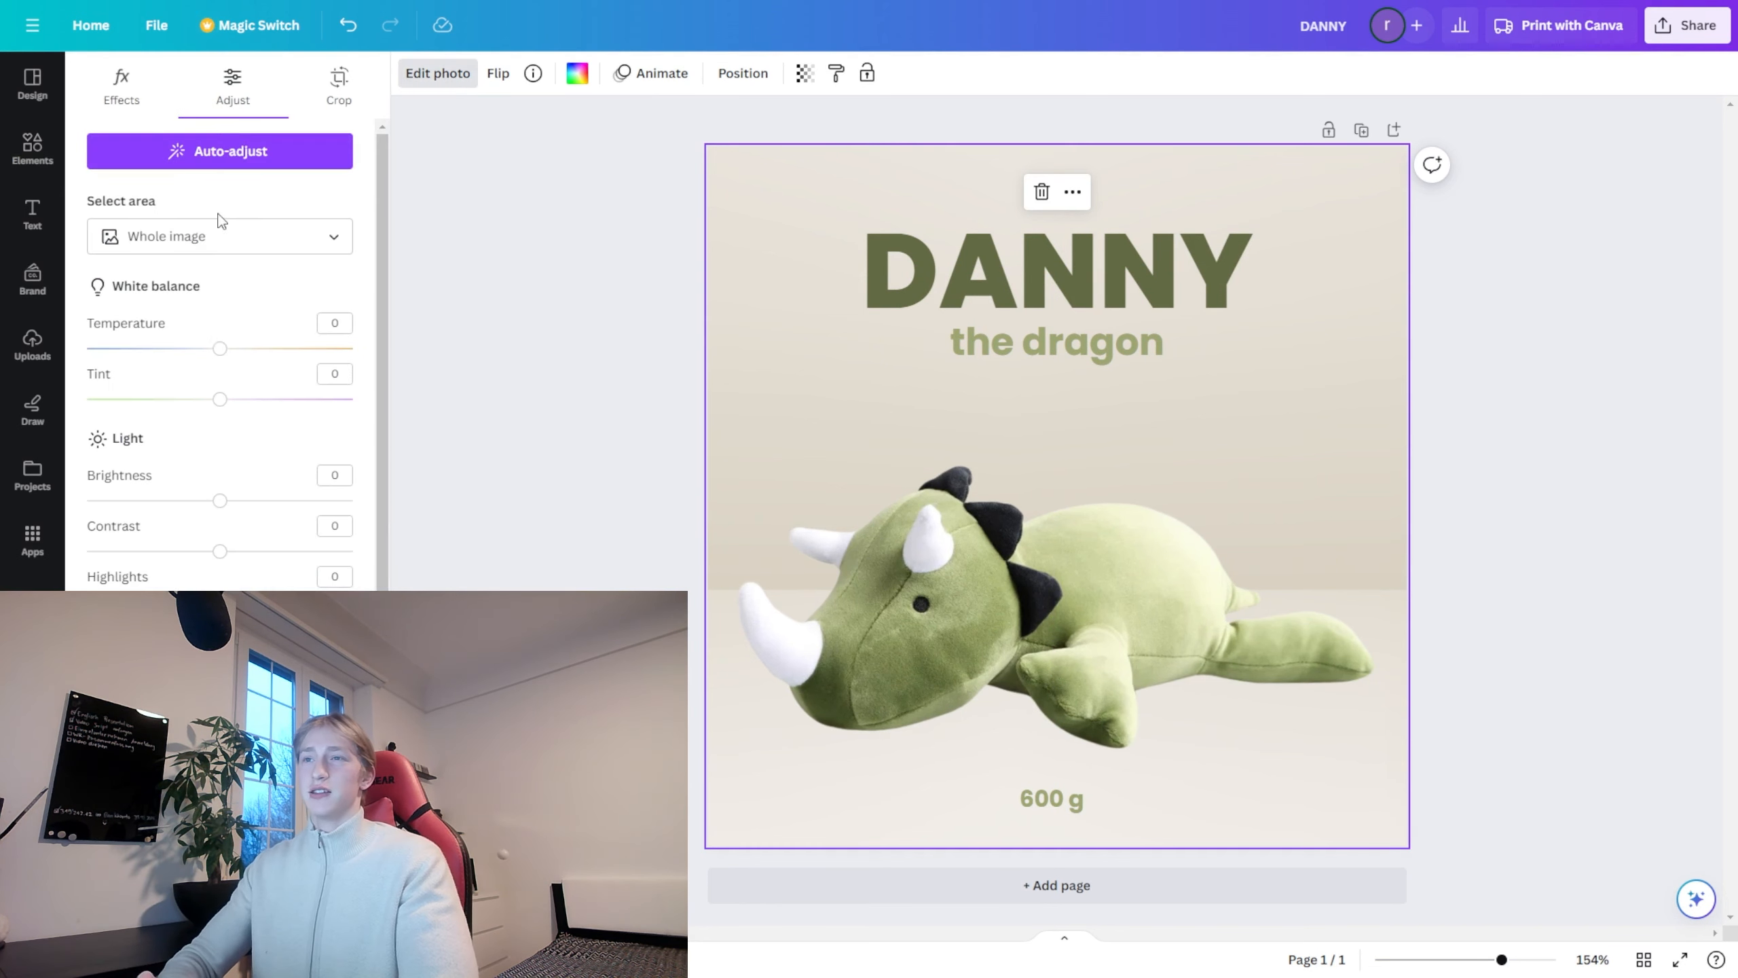
scroll(233, 437, "down", 3)
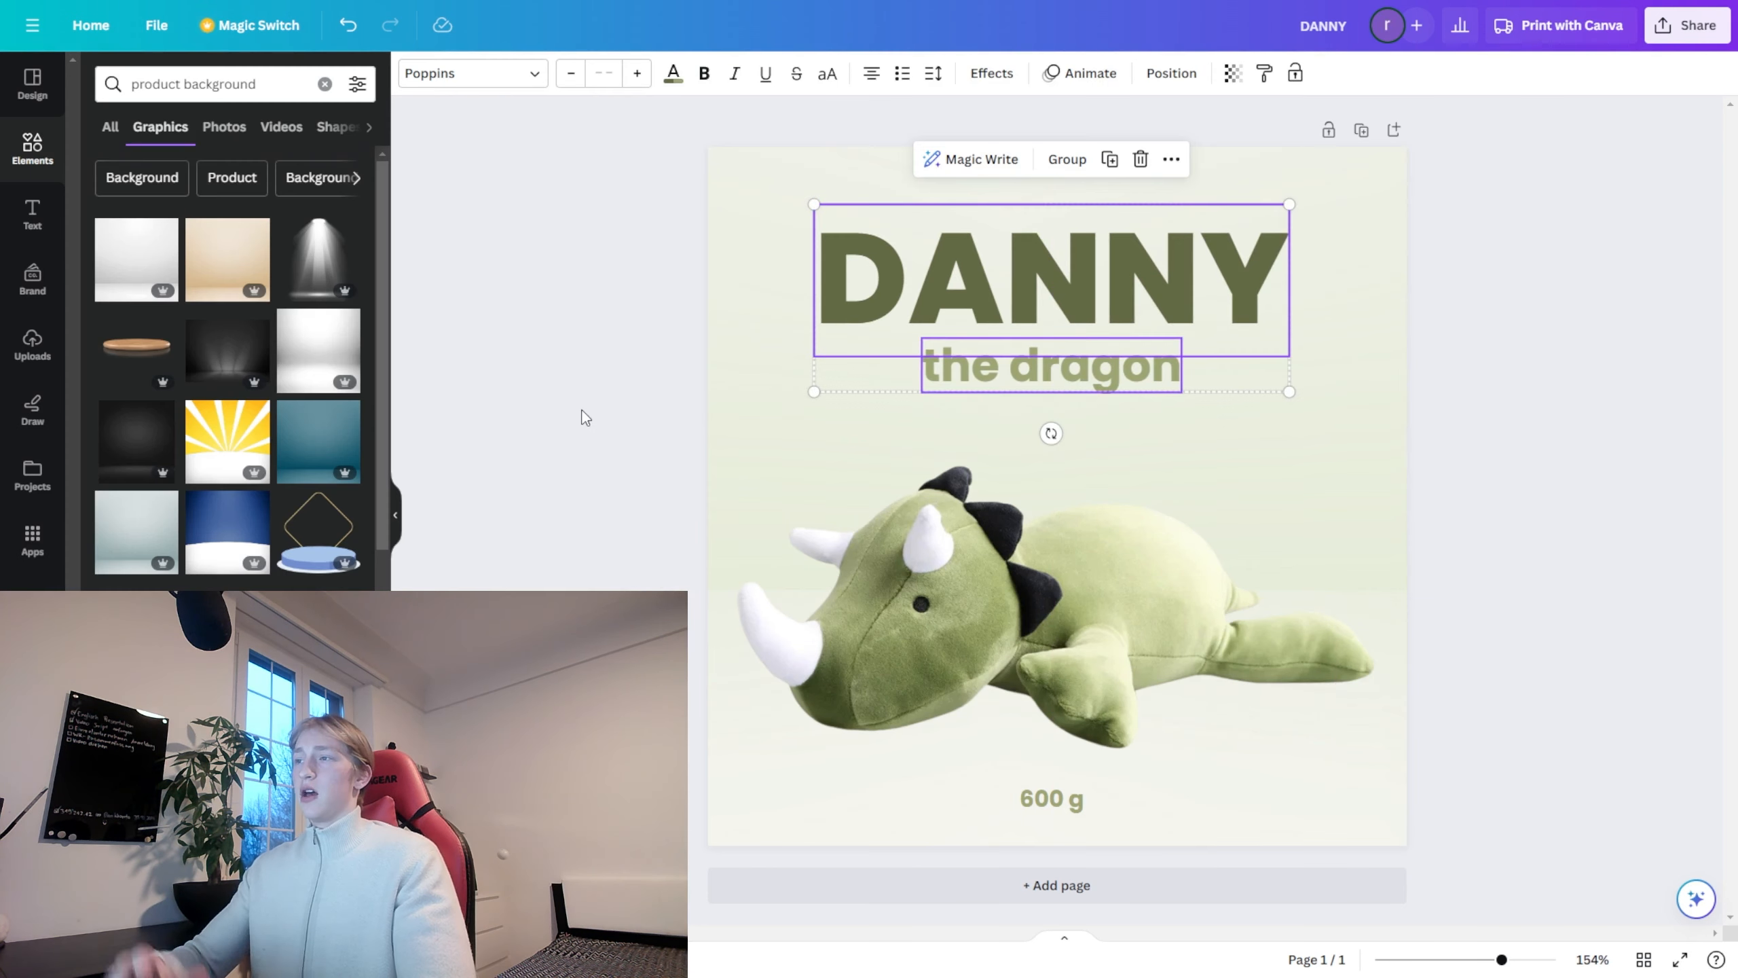
Step: Shrink the "the dragon" subtitle and recentre it close beneath the "DANNY" heading
left_click(660, 416)
left_click(972, 366)
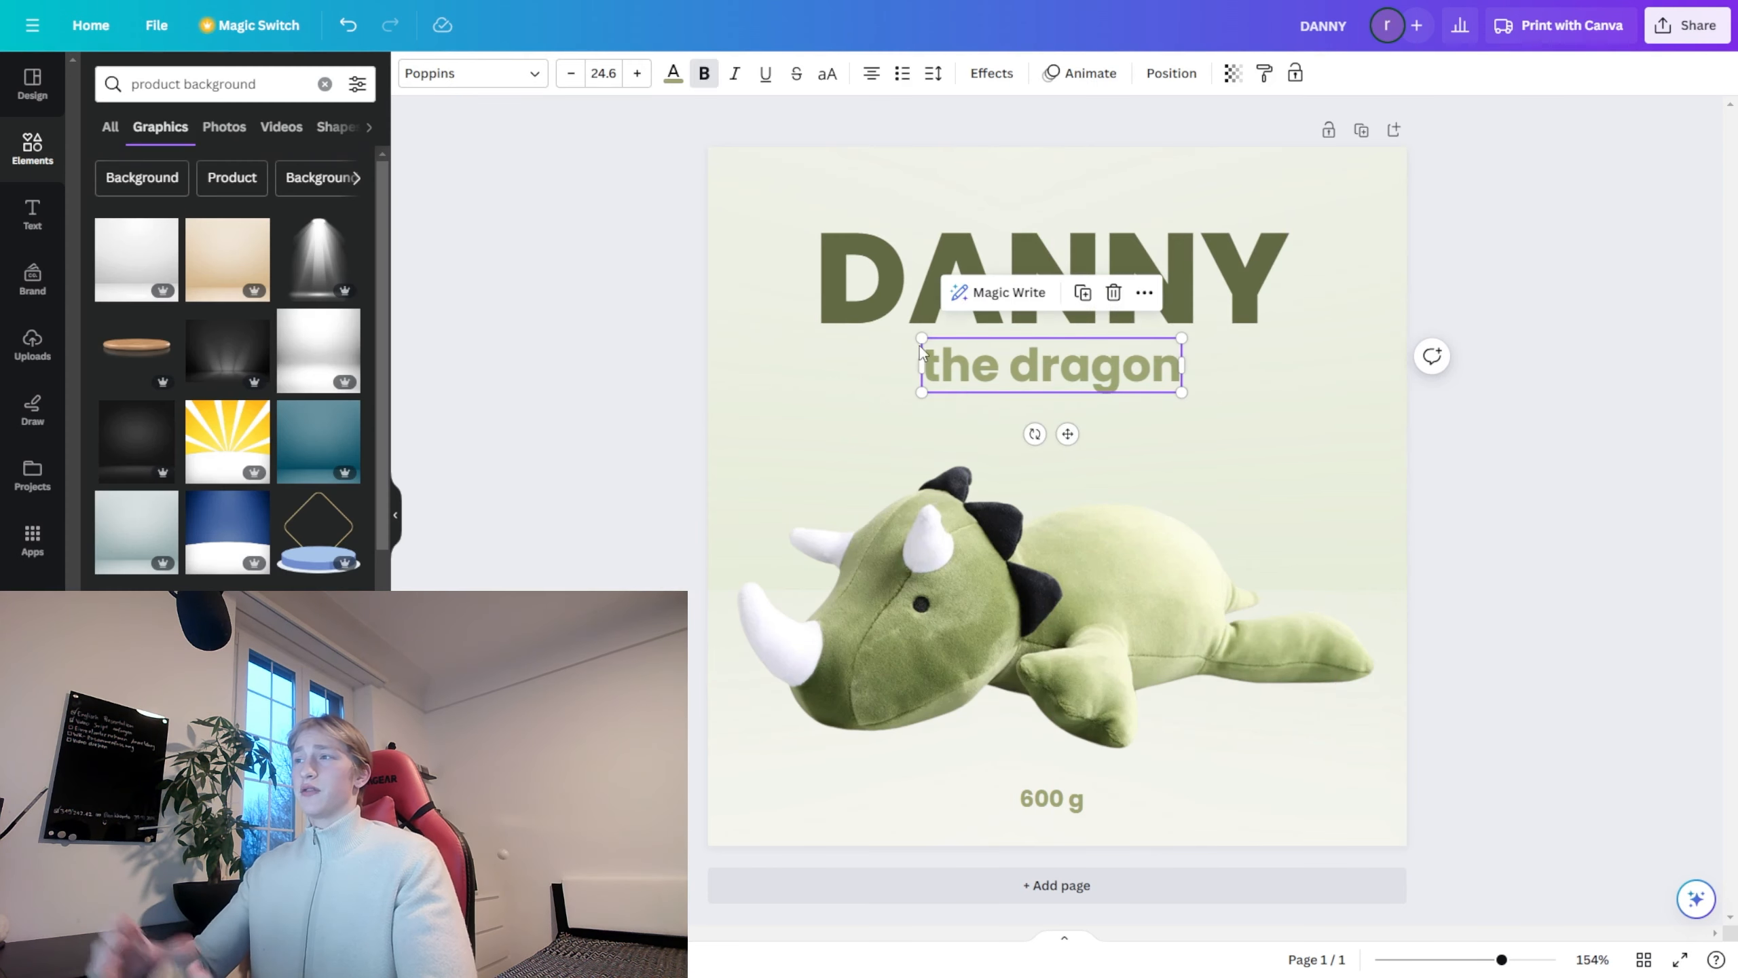
left_click_drag(924, 342, 963, 364)
left_click_drag(1054, 371, 1035, 359)
Step: Duplicate the plush image and place the copy slightly below the original
left_click(994, 670)
key("ctrl+d")
left_click_drag(994, 669, 972, 662)
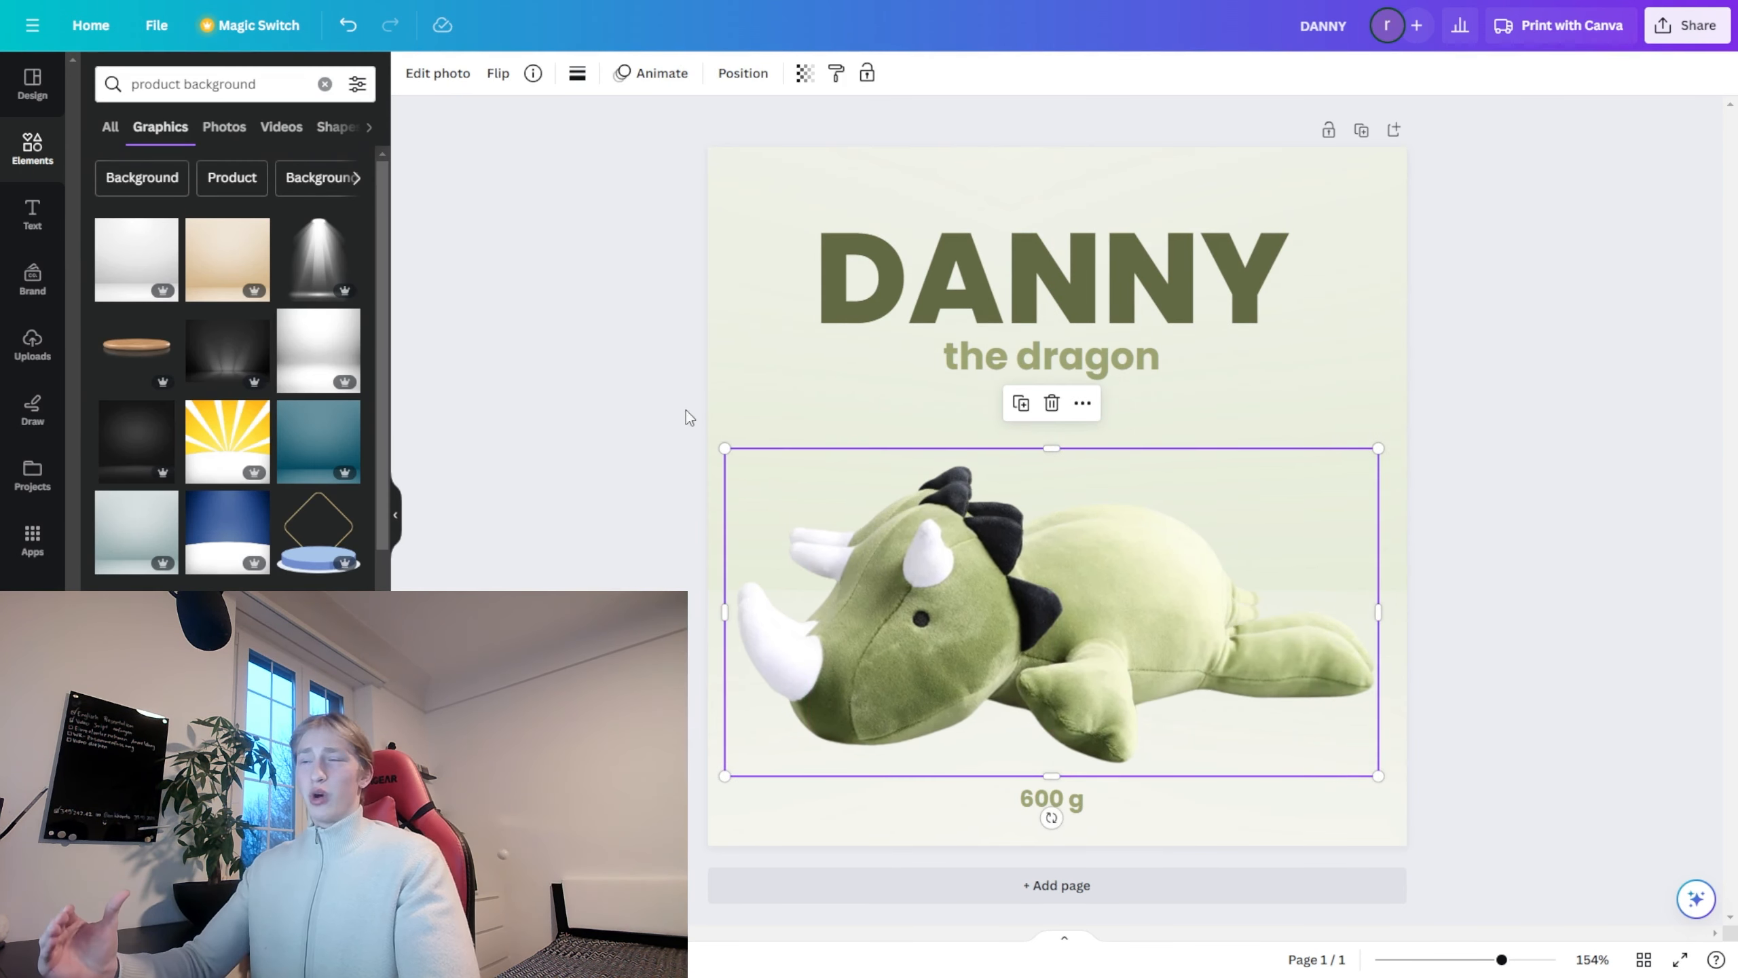
Step: Blur the plush copy using brush size 100 and intensity 50, and shift it slightly to the left of the original
left_click(437, 73)
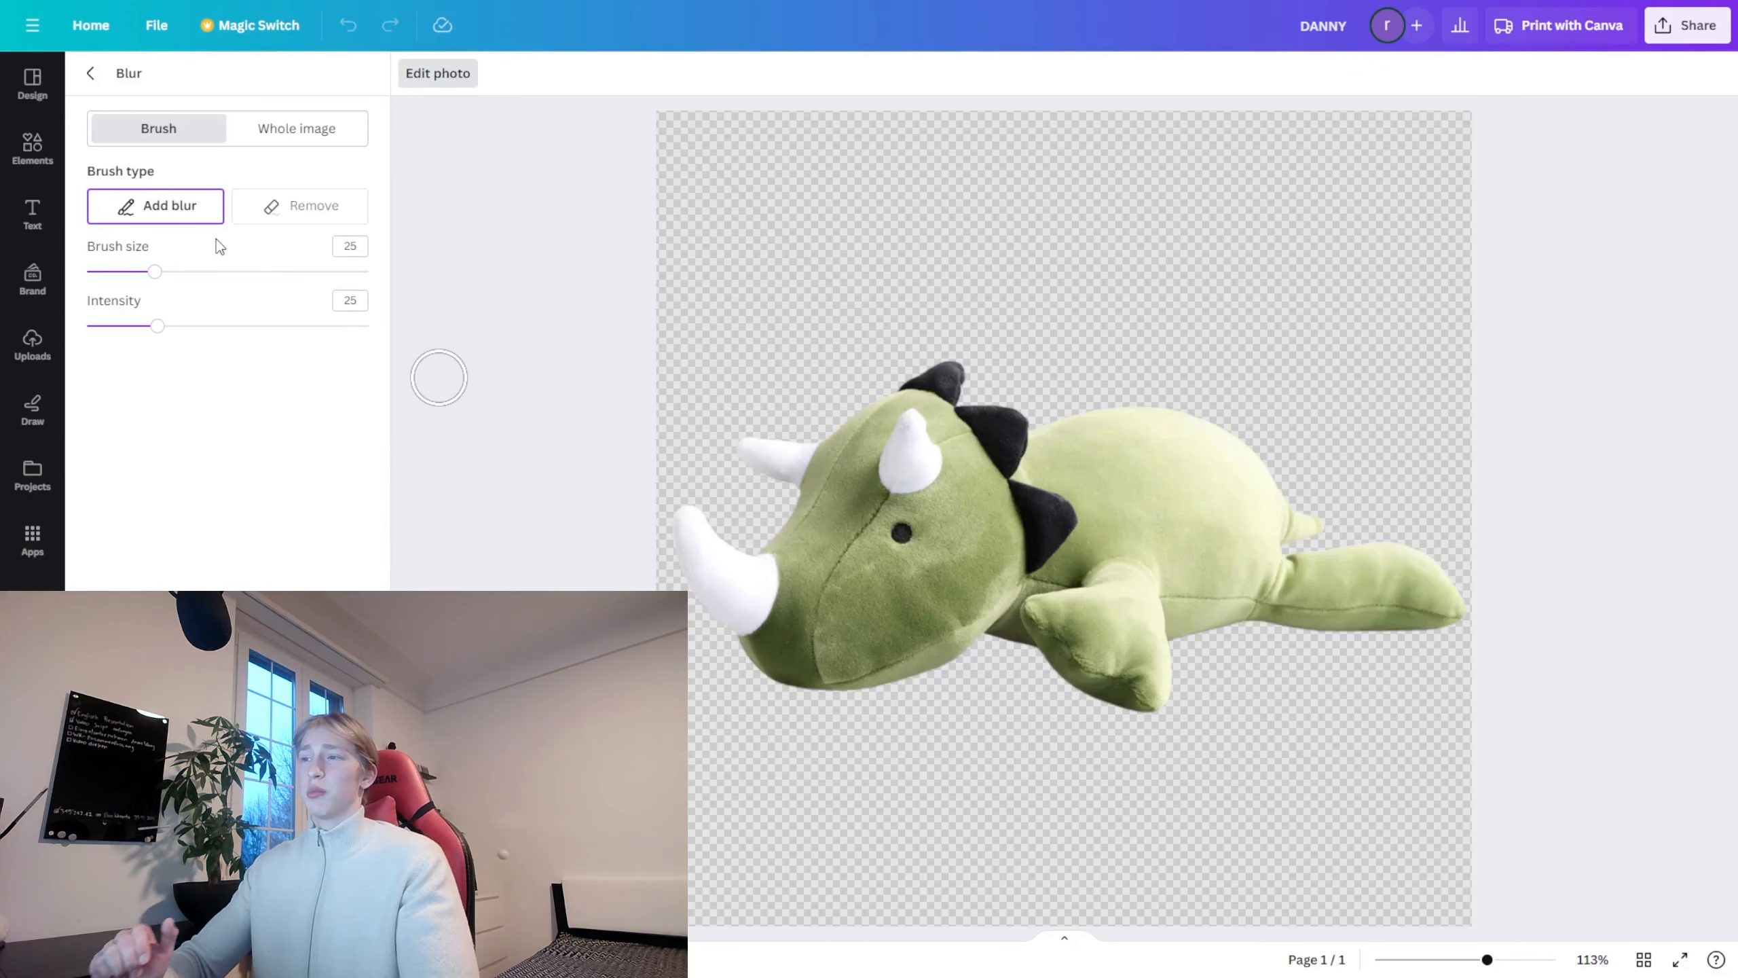
left_click_drag(154, 271, 368, 271)
left_click_drag(157, 326, 234, 326)
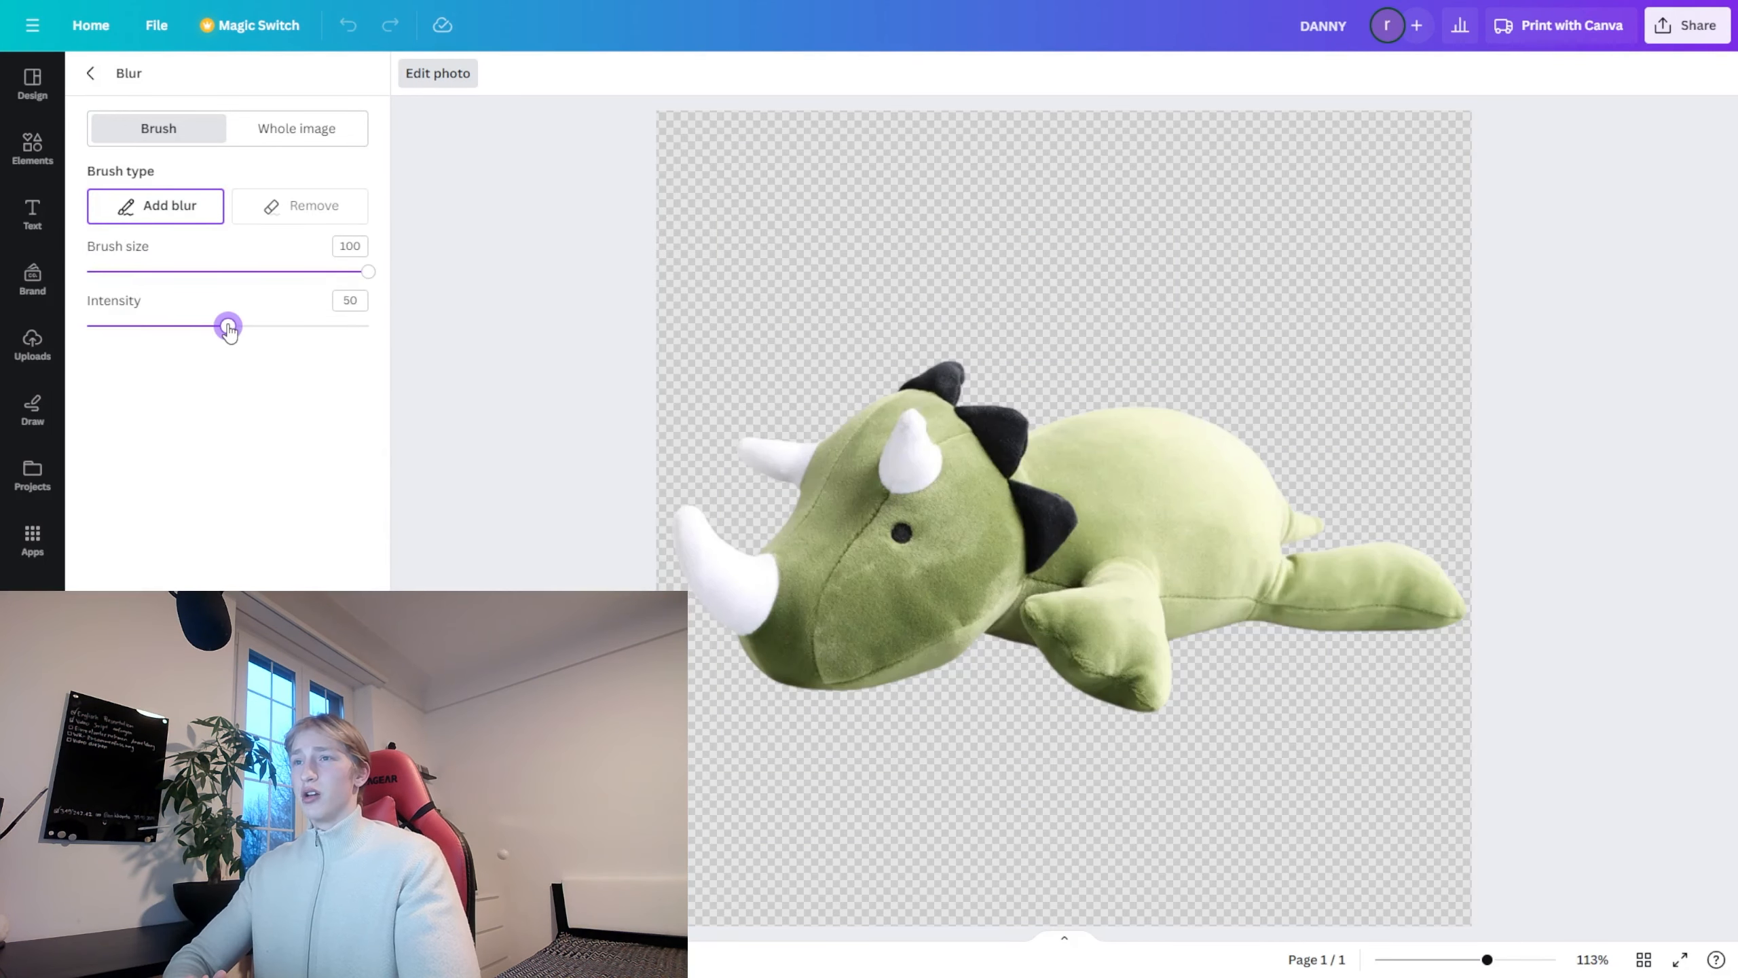
mouse_move(855, 520)
left_mouse_down()
mouse_move(457, 582)
mouse_move(1163, 555)
mouse_move(1378, 640)
mouse_move(1106, 501)
mouse_move(1386, 516)
mouse_move(839, 451)
mouse_move(792, 699)
mouse_move(753, 685)
left_mouse_up()
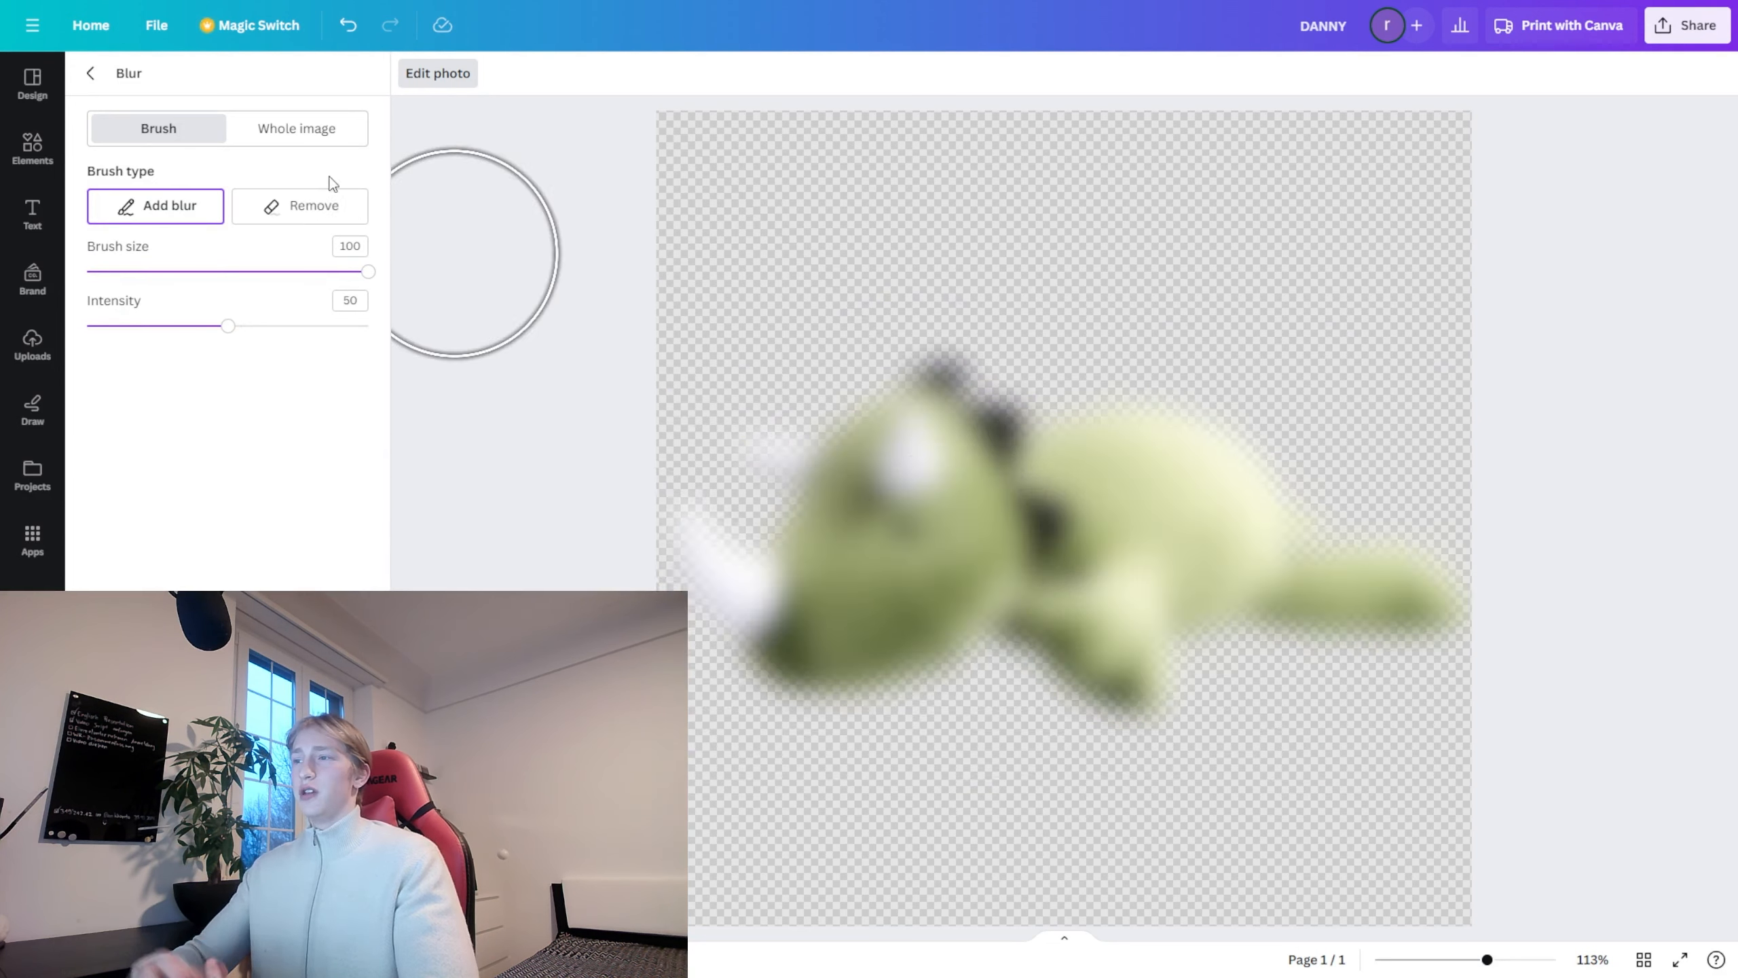
left_click_drag(1020, 669, 1008, 677)
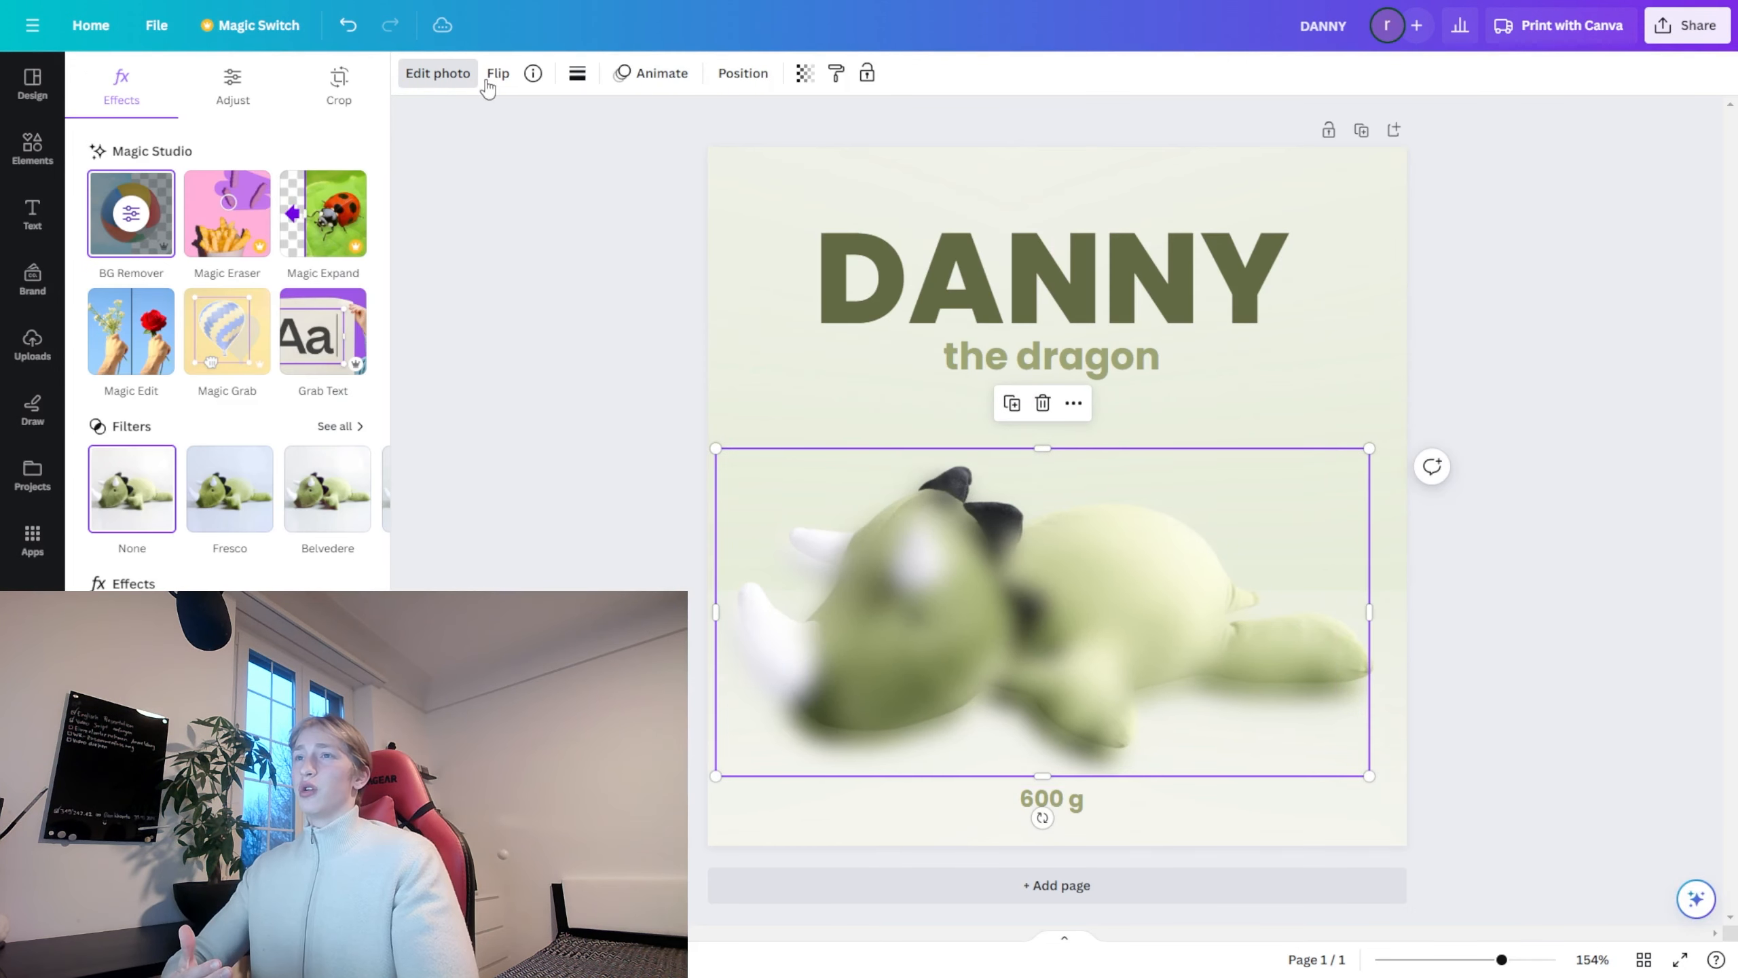
Step: Darken the blurred copy with brightness -100, contrast 100, highlights -100 and the remaining light adjustments at minimum, and set its transparency to 30
left_click(233, 85)
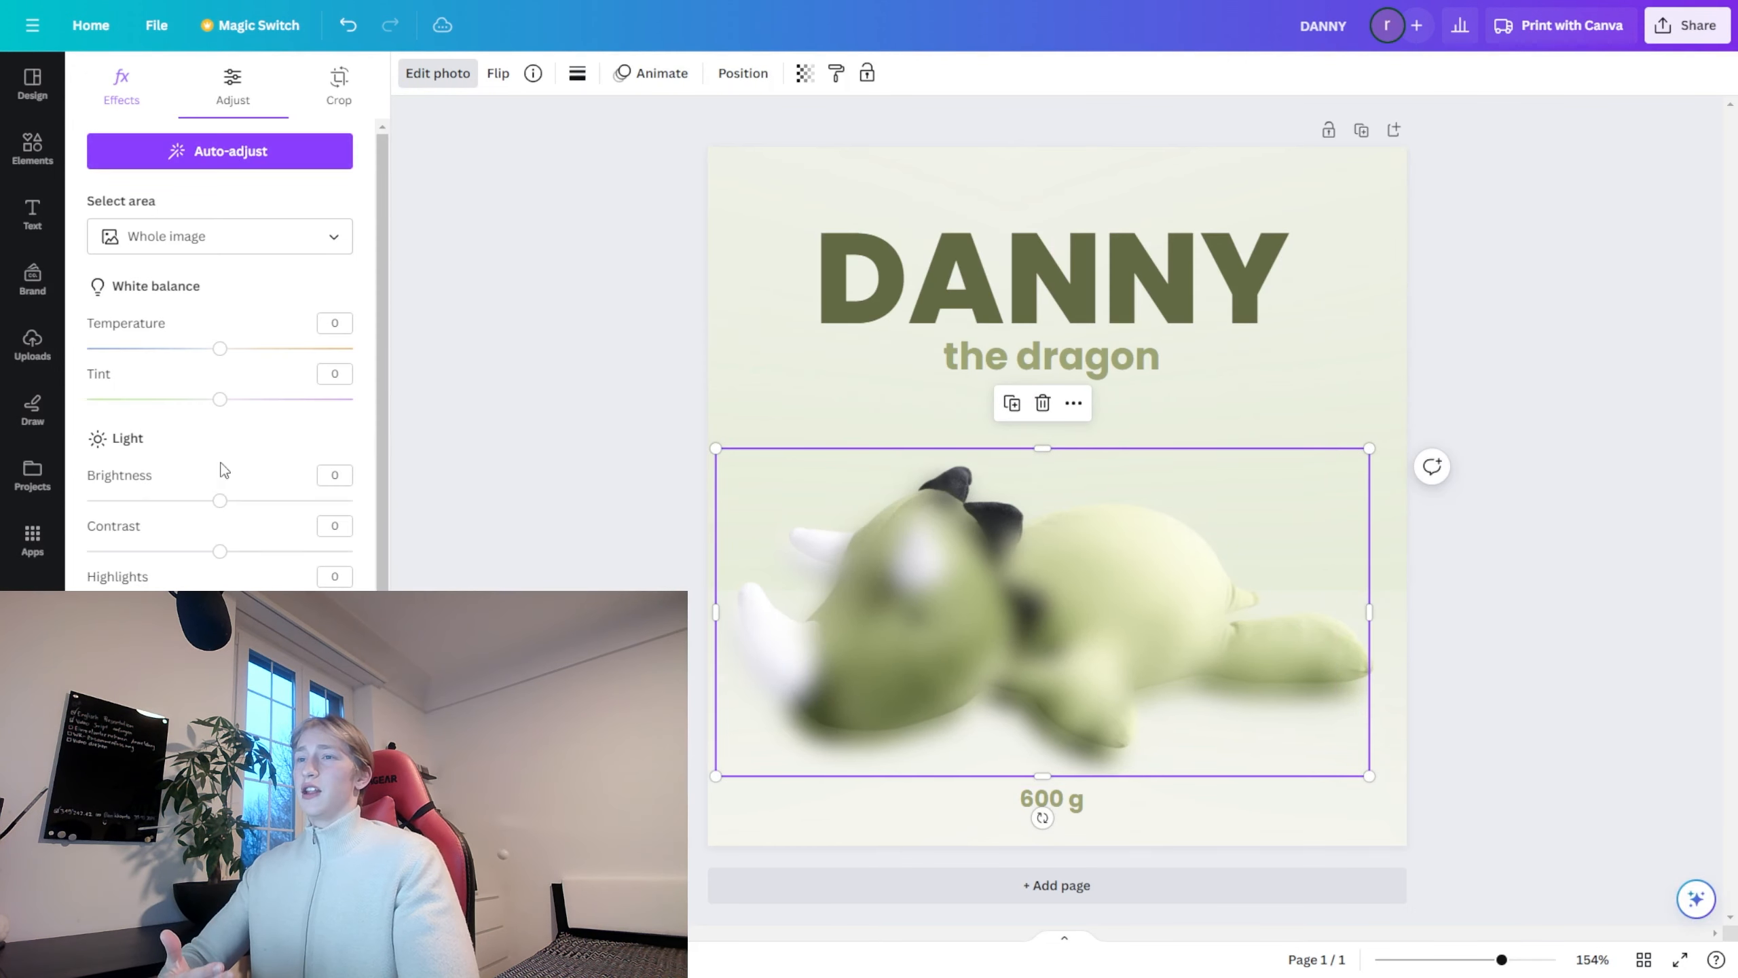
left_click_drag(220, 501, 5, 520)
left_click_drag(220, 551, 363, 566)
left_click_drag(220, 602, 75, 606)
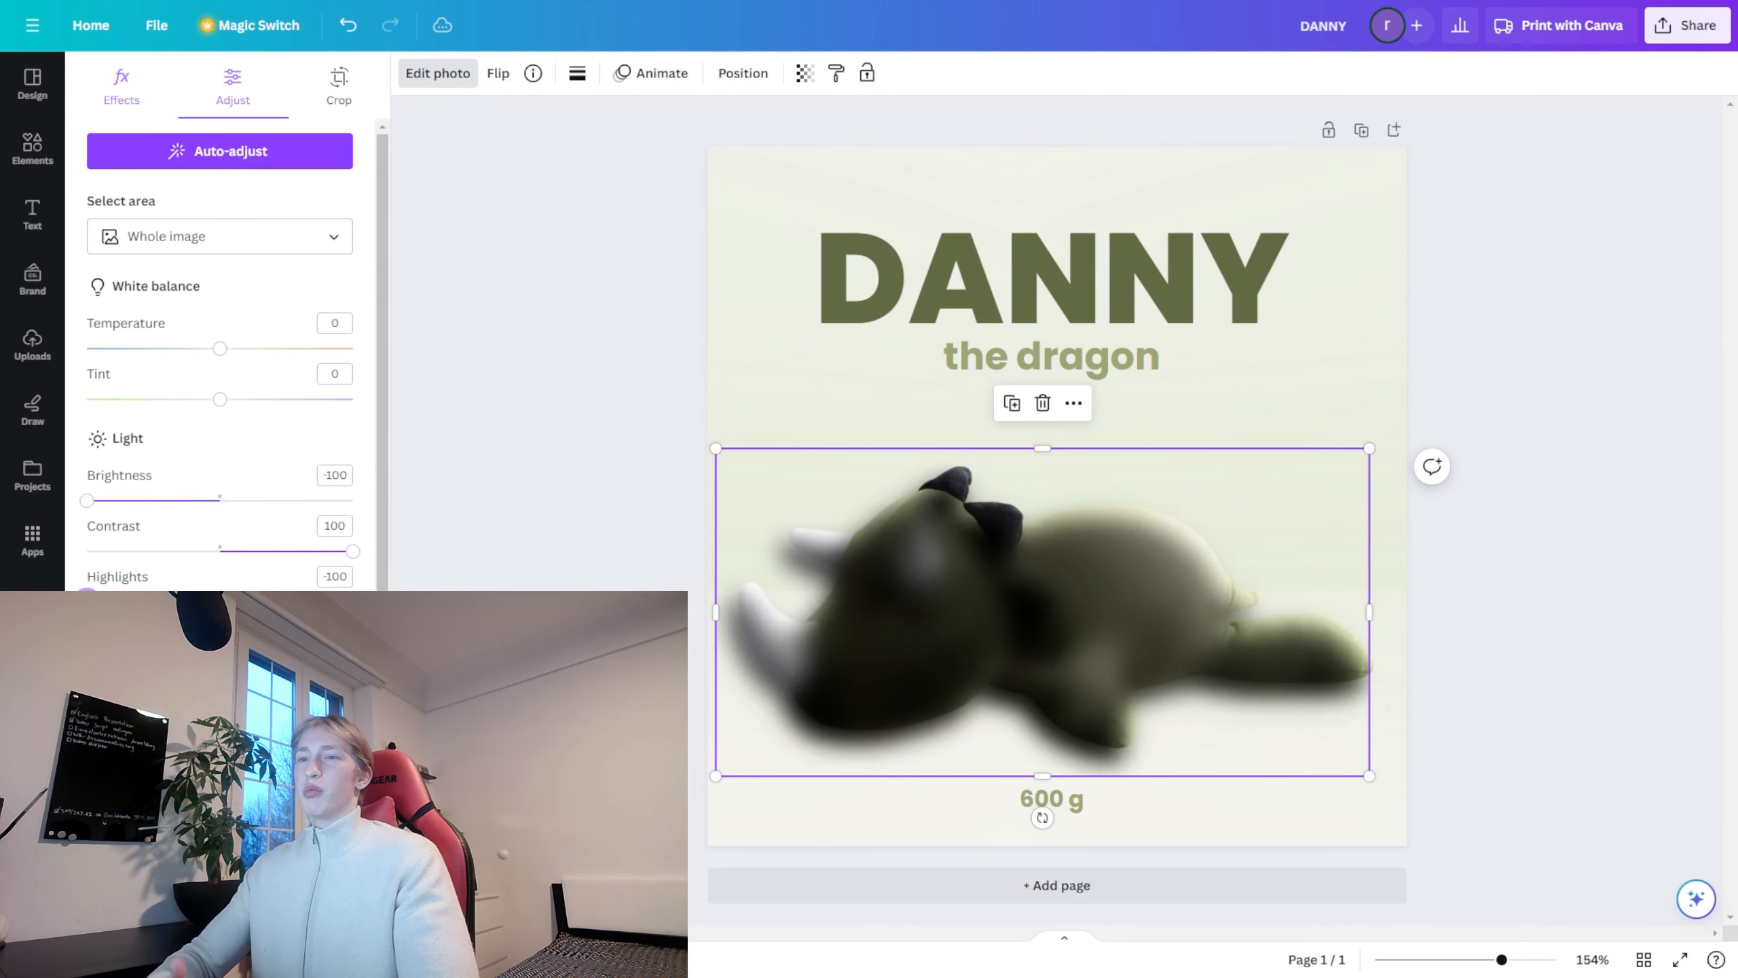
left_click_drag(220, 652, 75, 654)
left_click_drag(220, 703, 75, 705)
left_click_drag(220, 754, 75, 755)
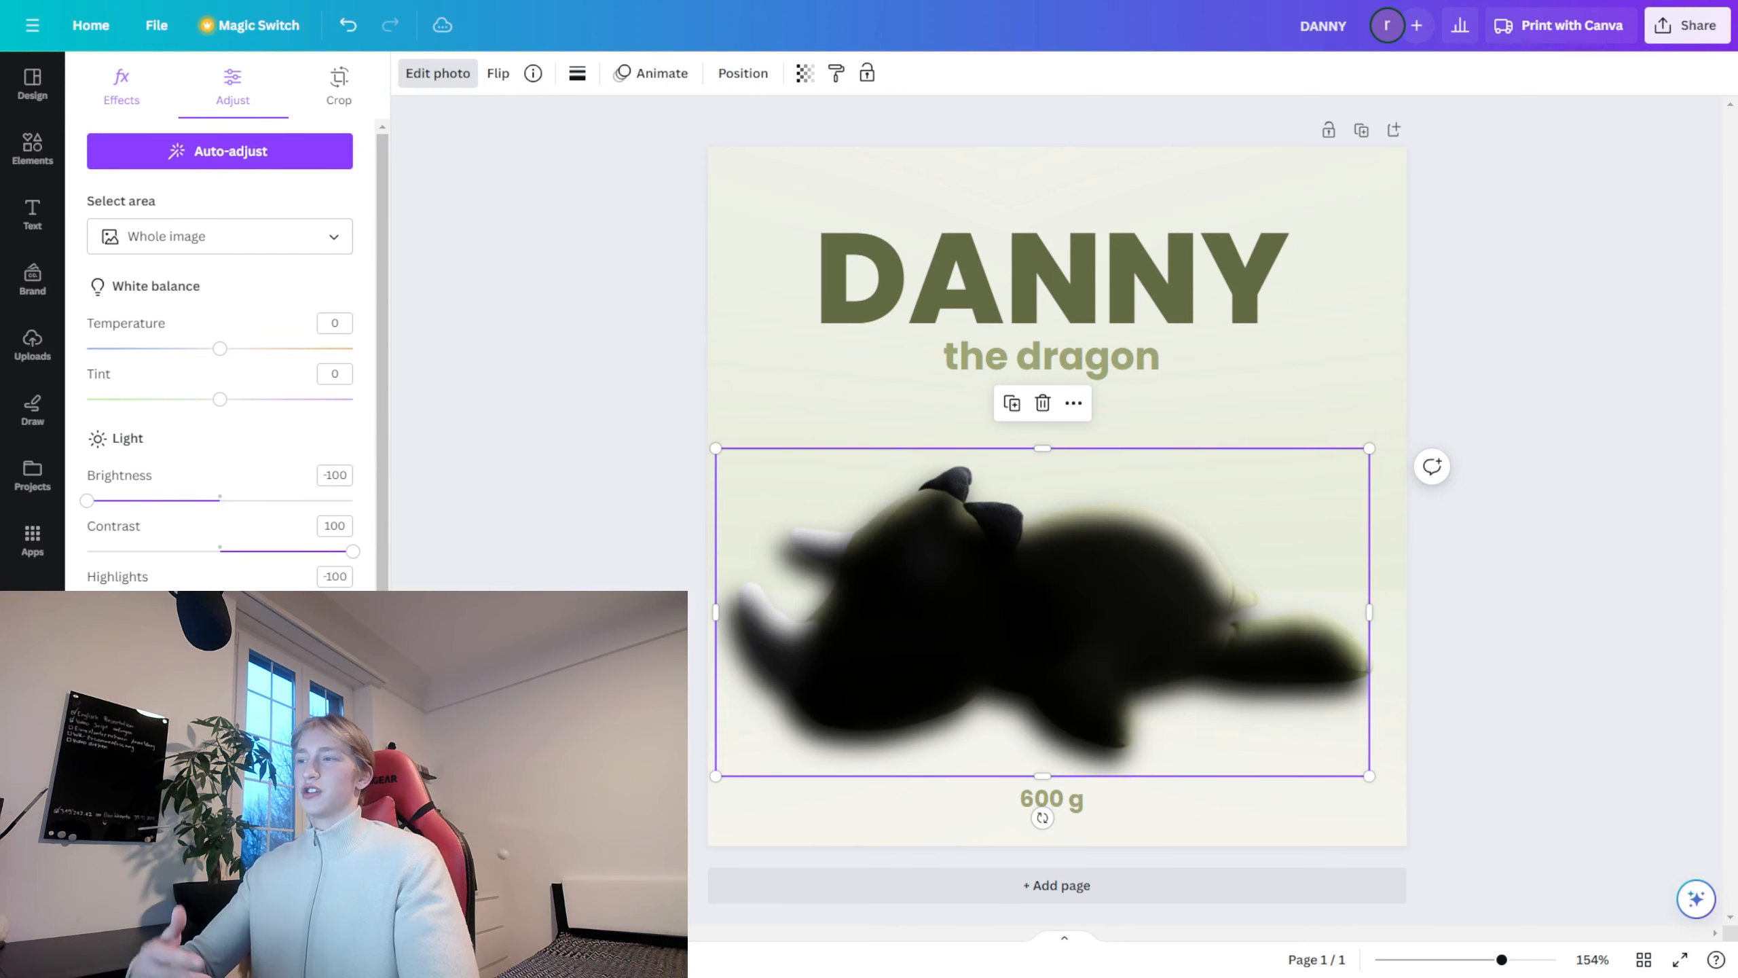
left_click(805, 72)
left_click_drag(805, 145, 682, 146)
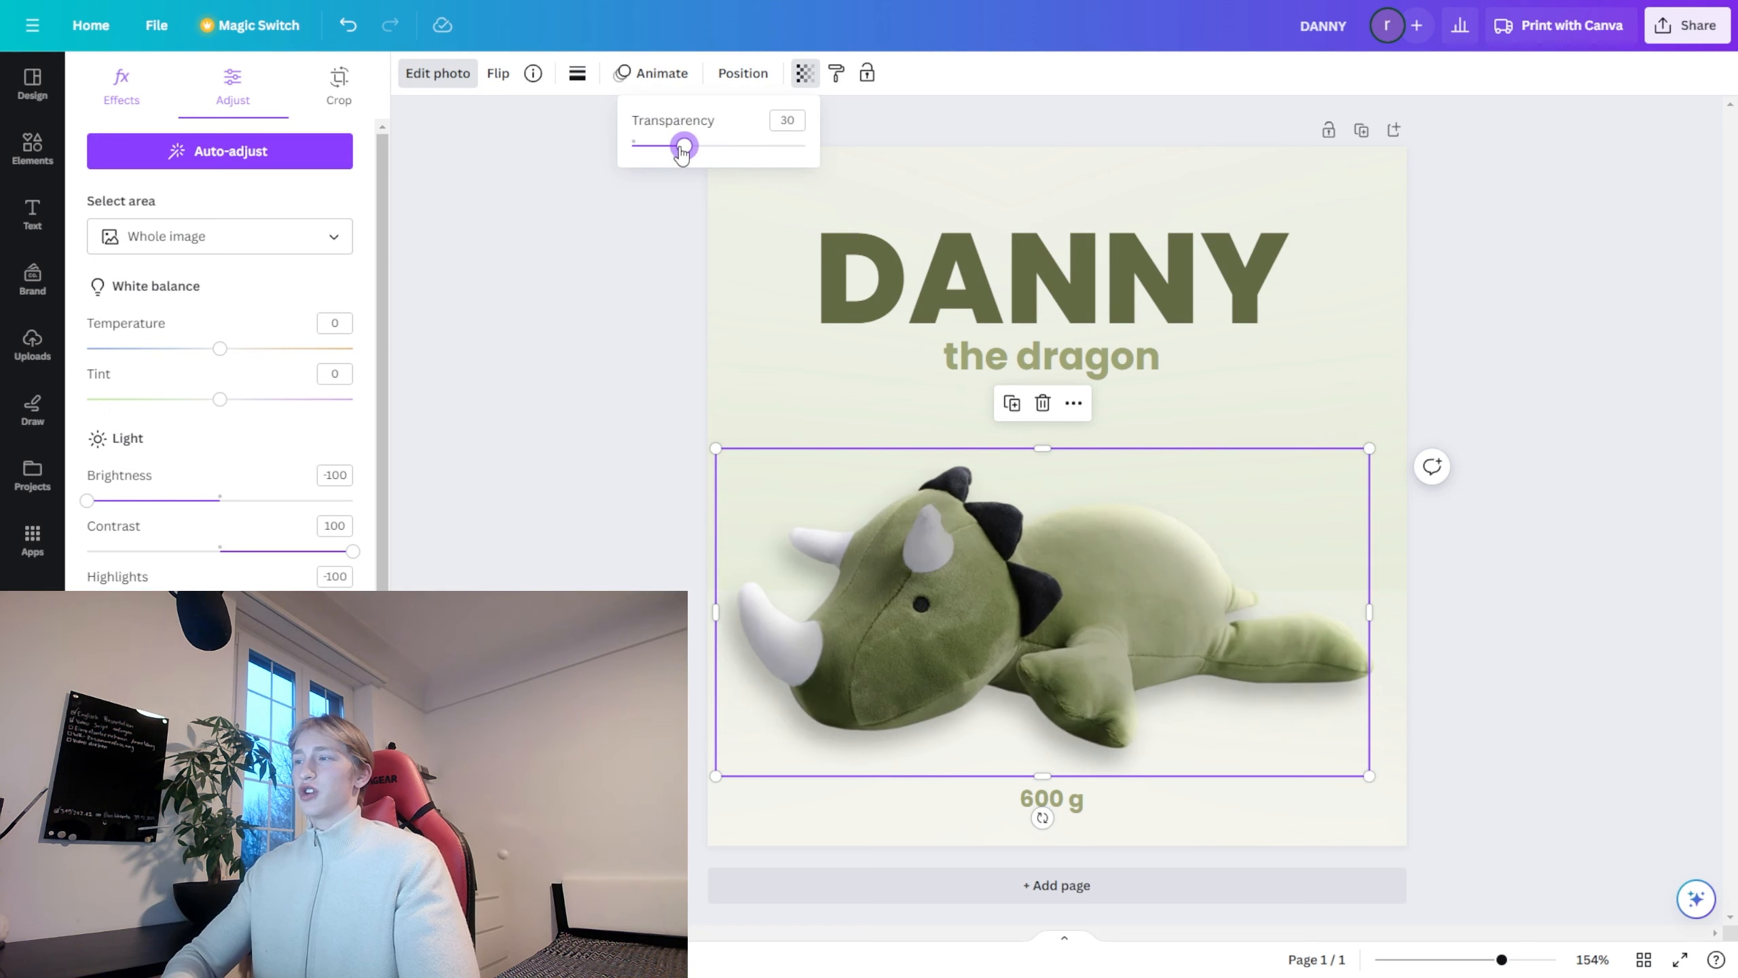
Step: Lower the darkened shadow copy, set its transparency to 20, and move the plush down onto it
left_click_drag(1033, 451, 1013, 645)
right_click(1013, 699)
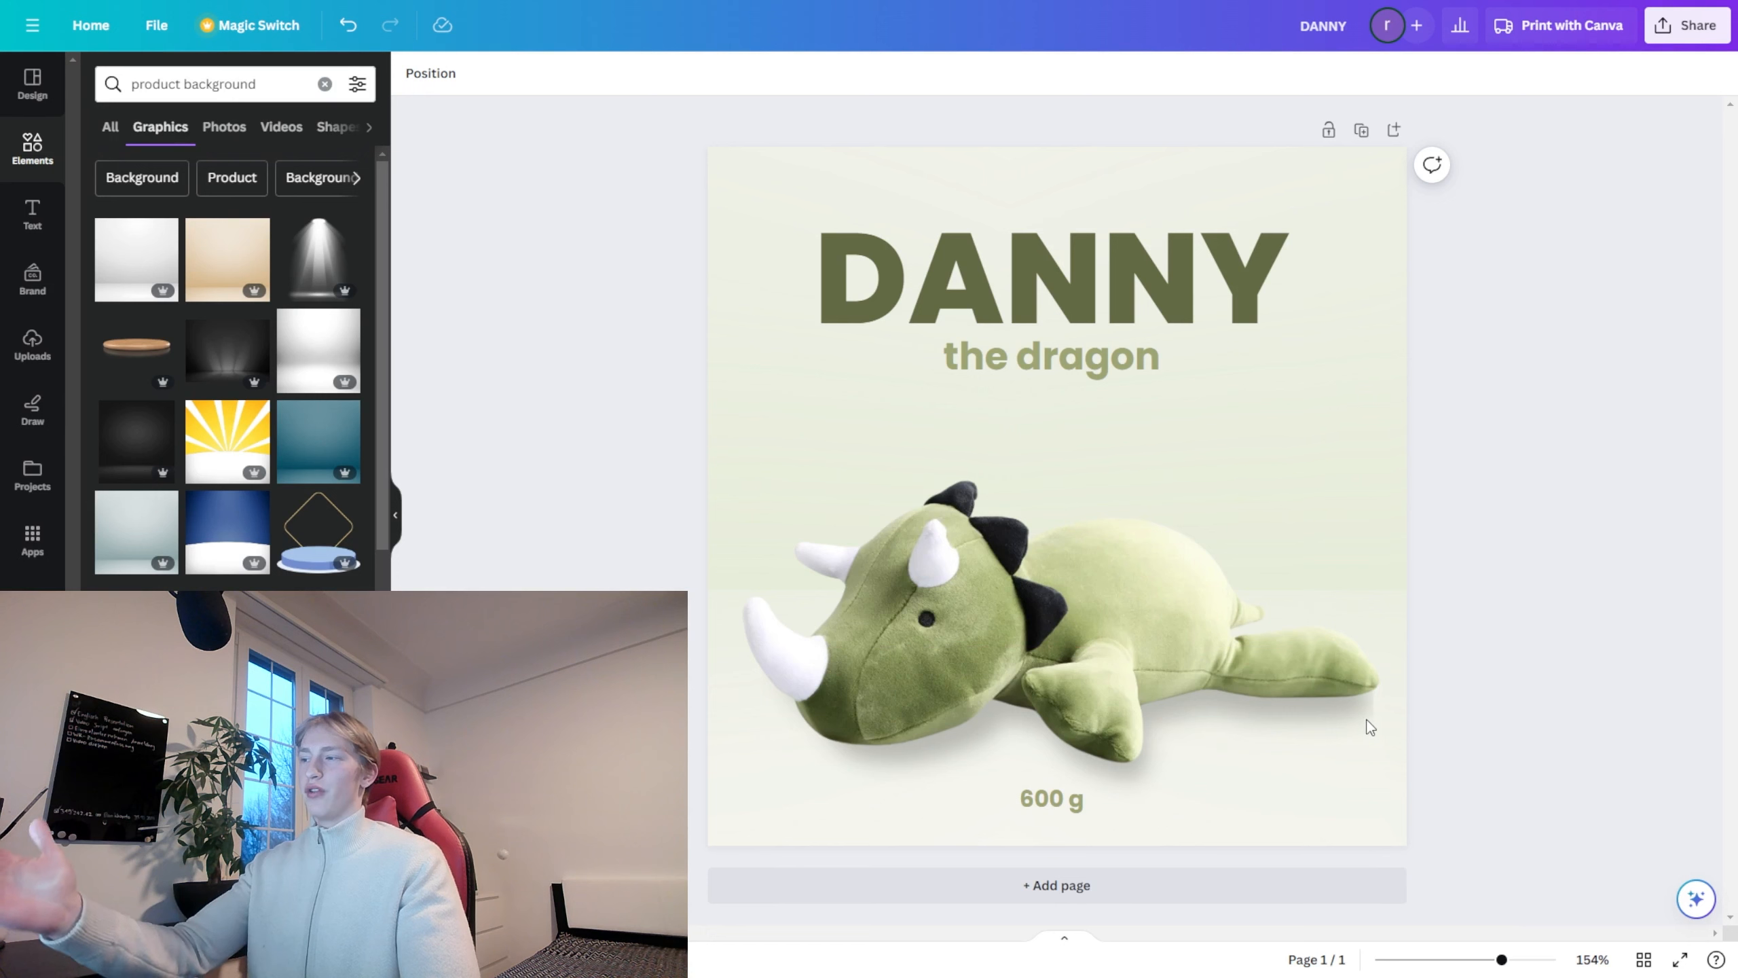
left_click(1367, 722)
left_click(805, 73)
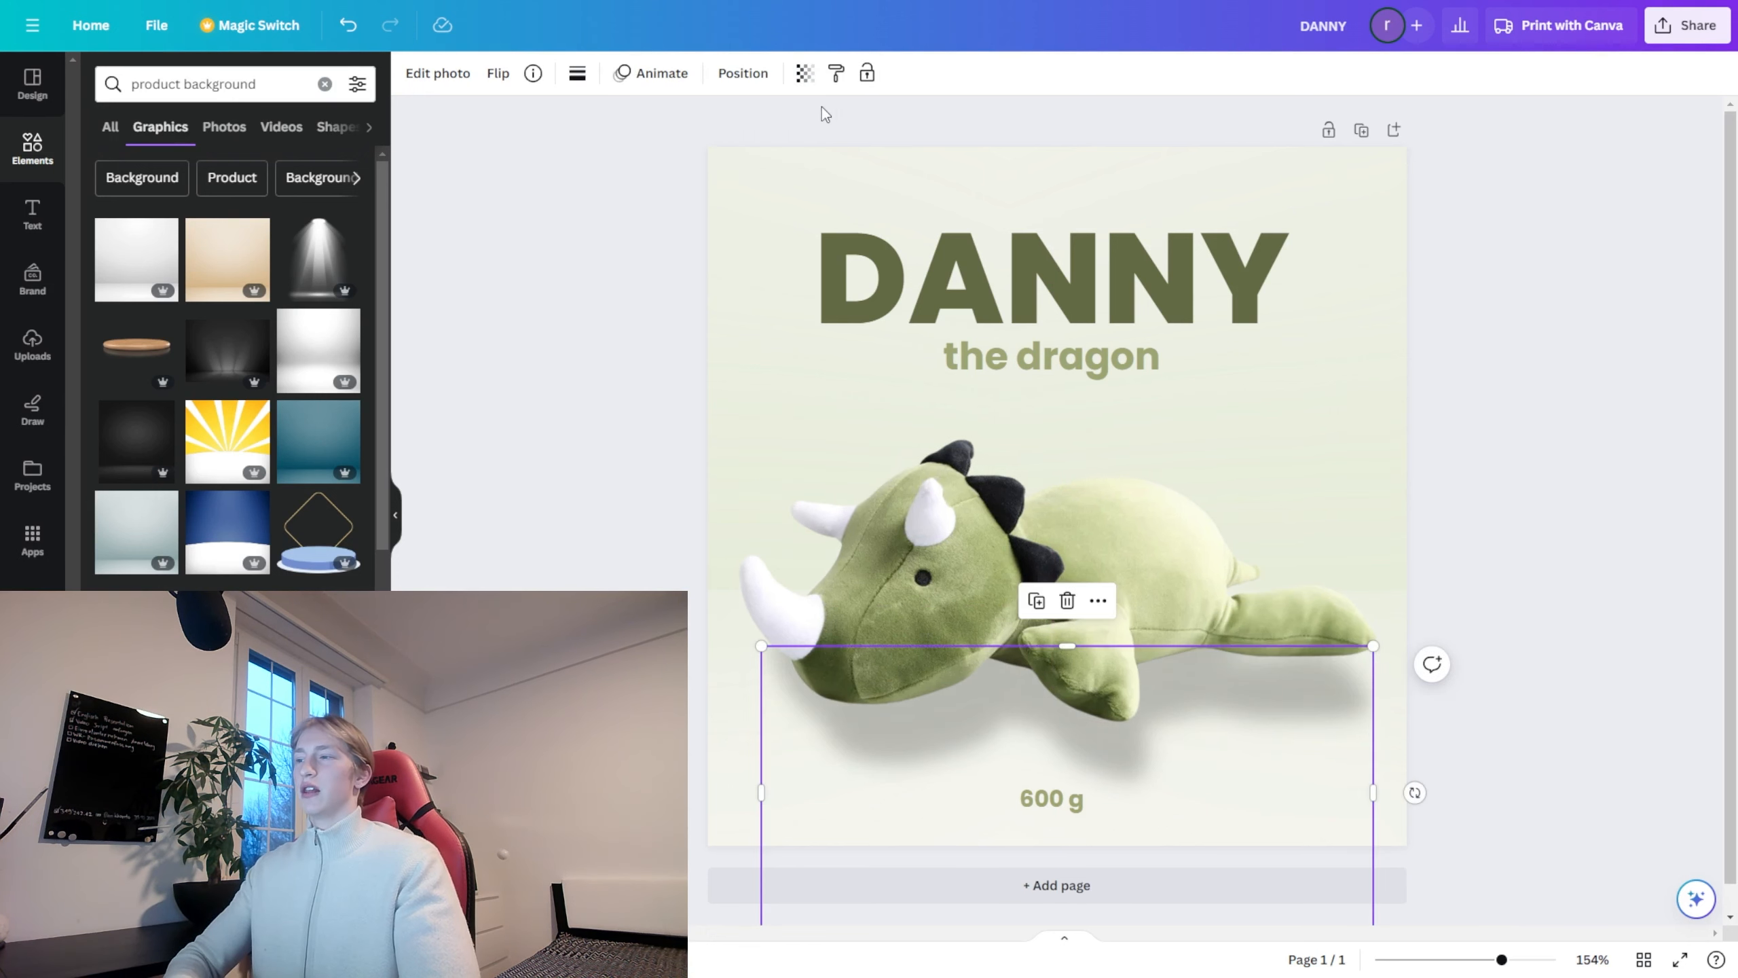
left_click(805, 73)
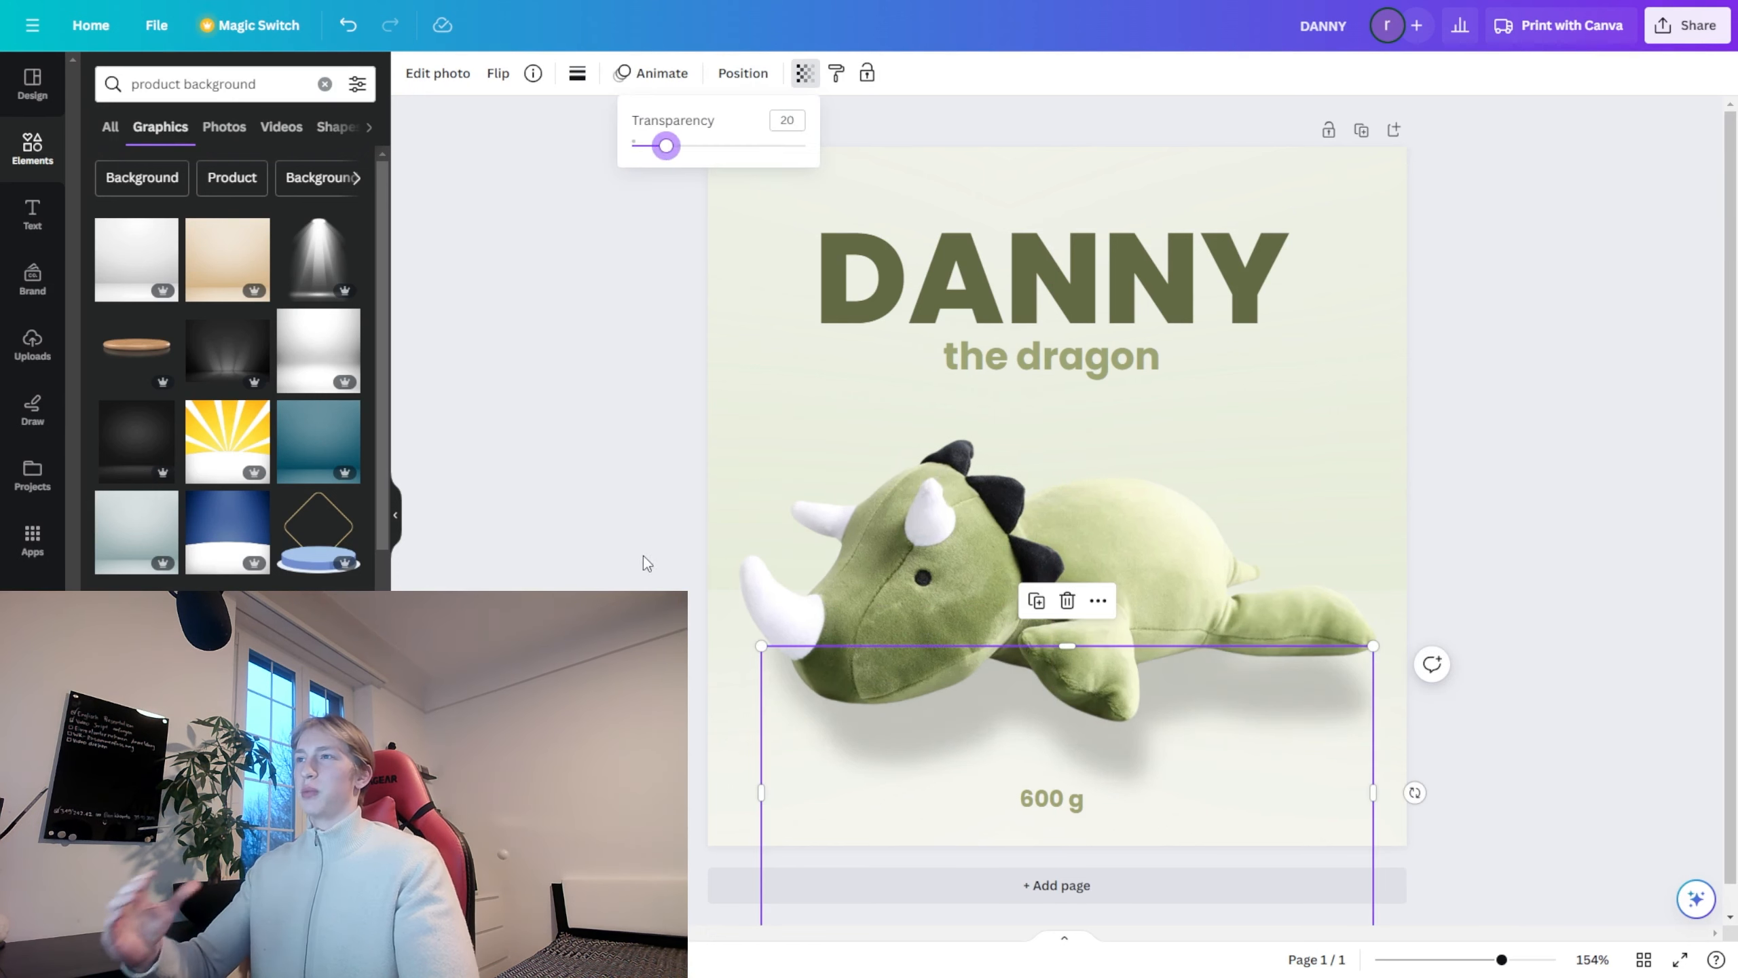
left_click(1177, 563)
left_click_drag(1102, 557, 1106, 598)
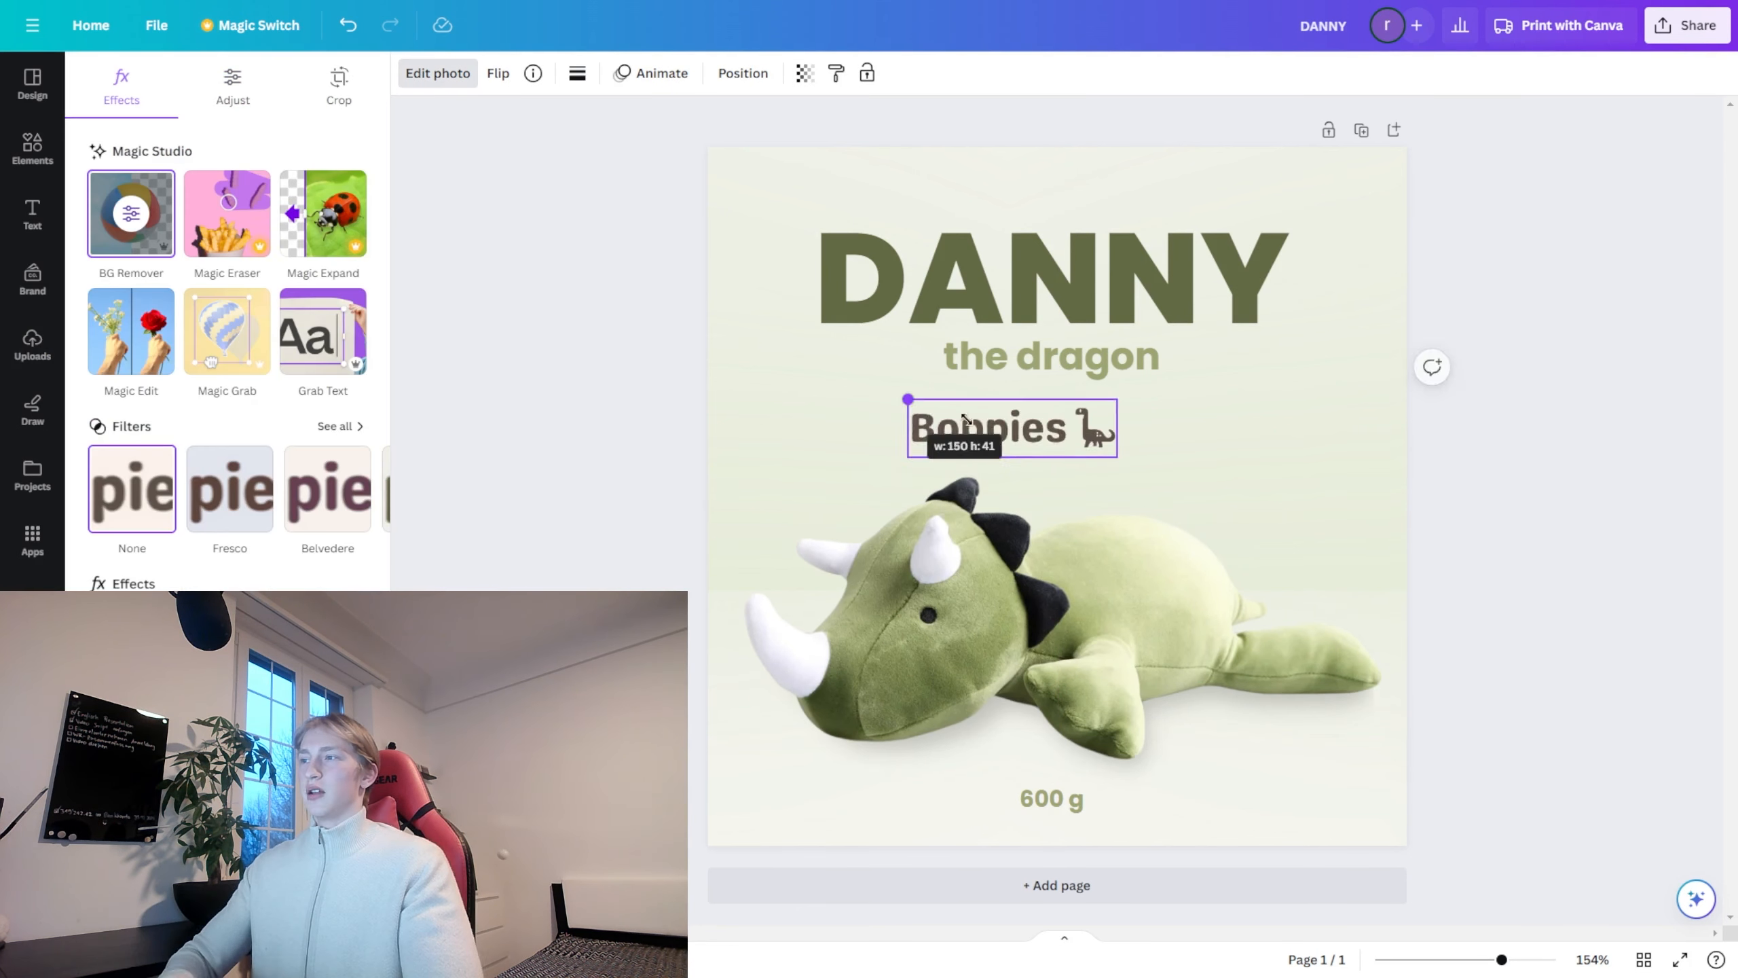
Step: Place the Boppies logo at a small size in the design's lower-right corner and duplicate the page
left_click_drag(901, 391, 1331, 808)
left_click(1484, 794)
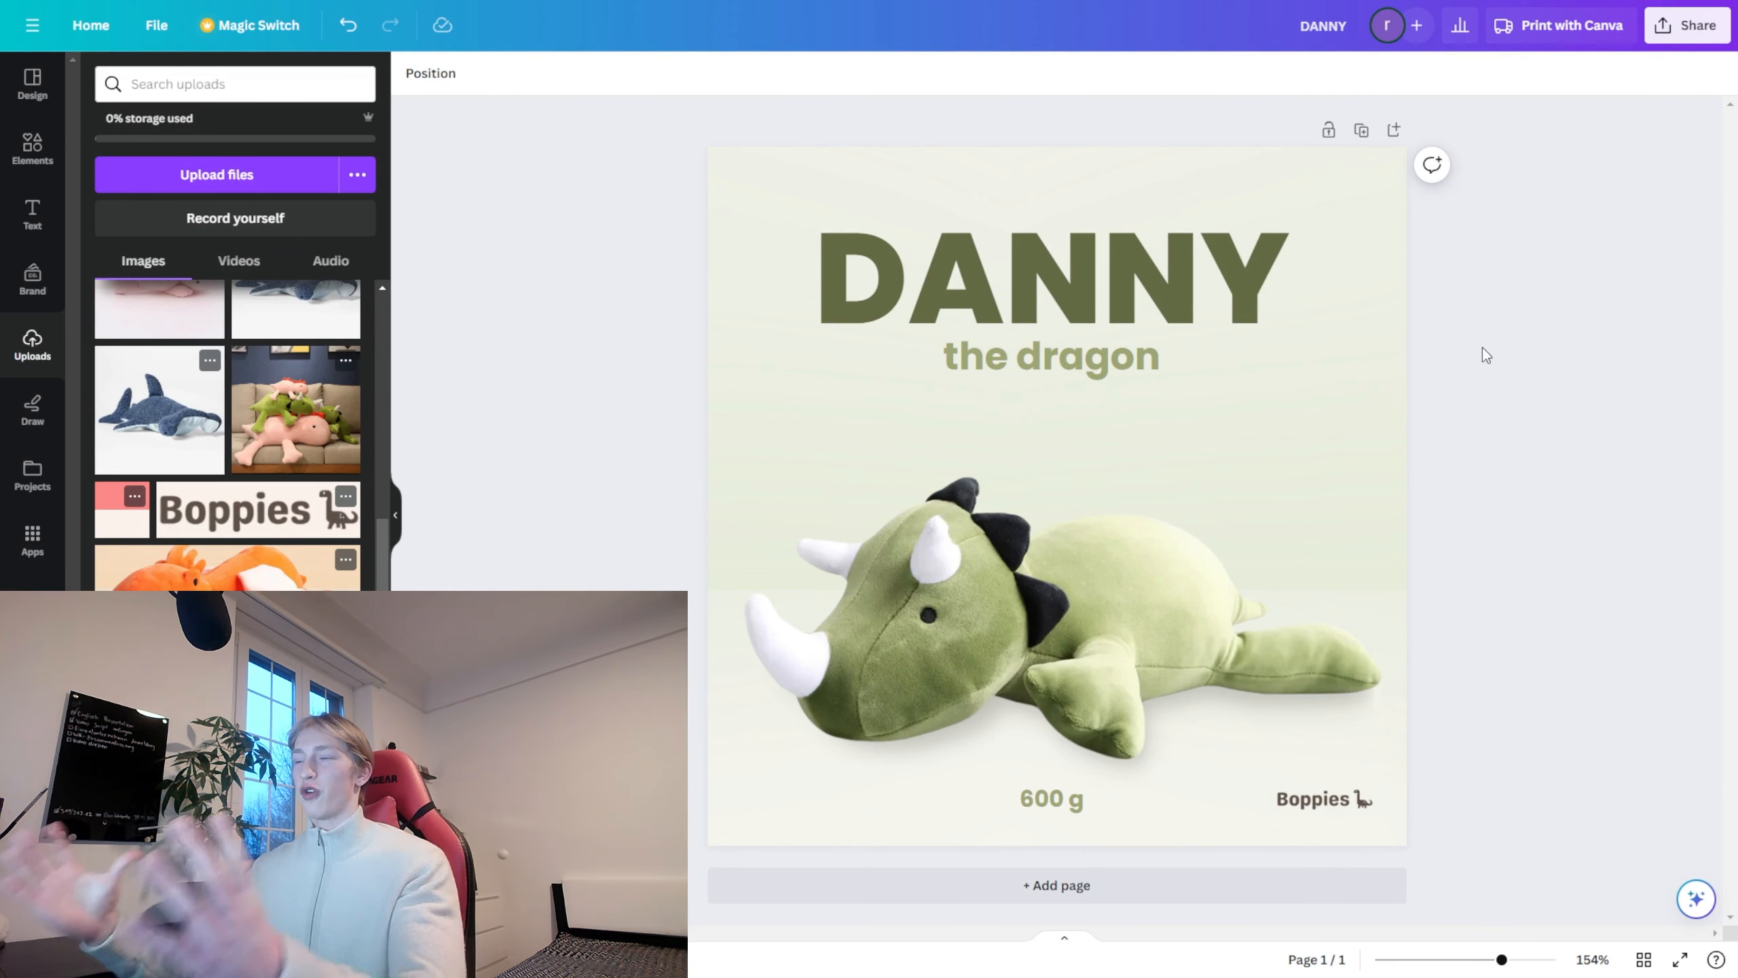
left_click(1362, 132)
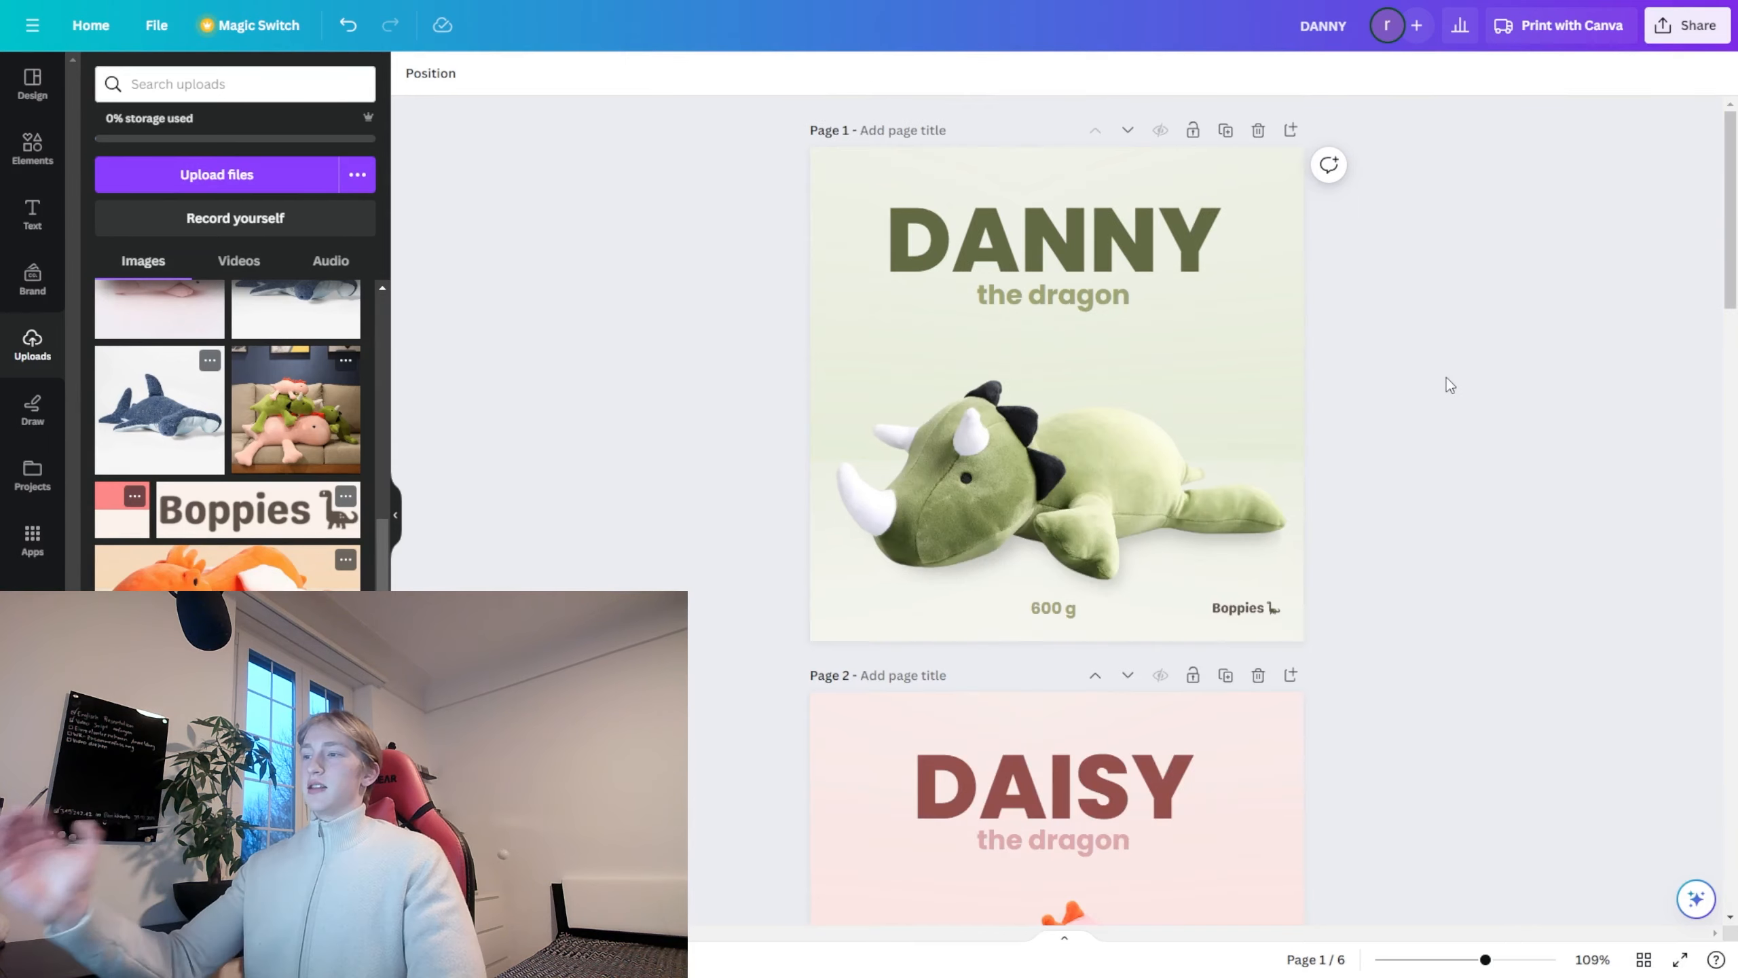
Step: Add a blank page after the last product page, "ULLA the unicorn"
scroll(1313, 449, "down", 8)
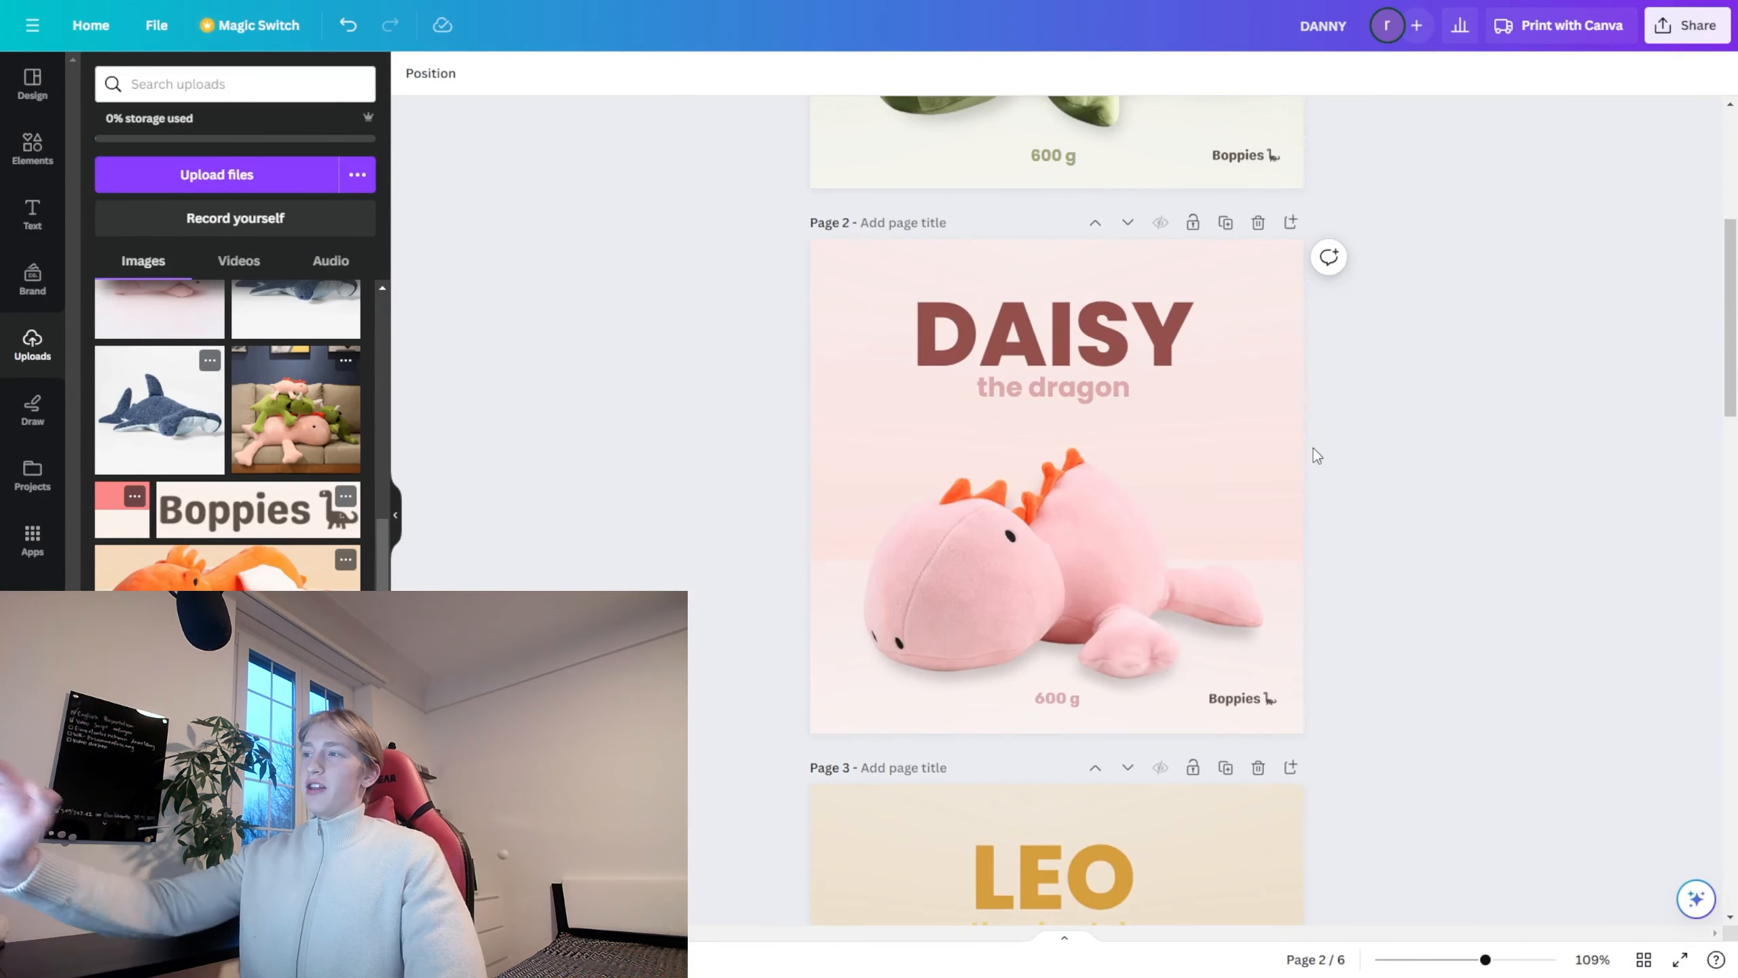
scroll(1314, 451, "down", 10)
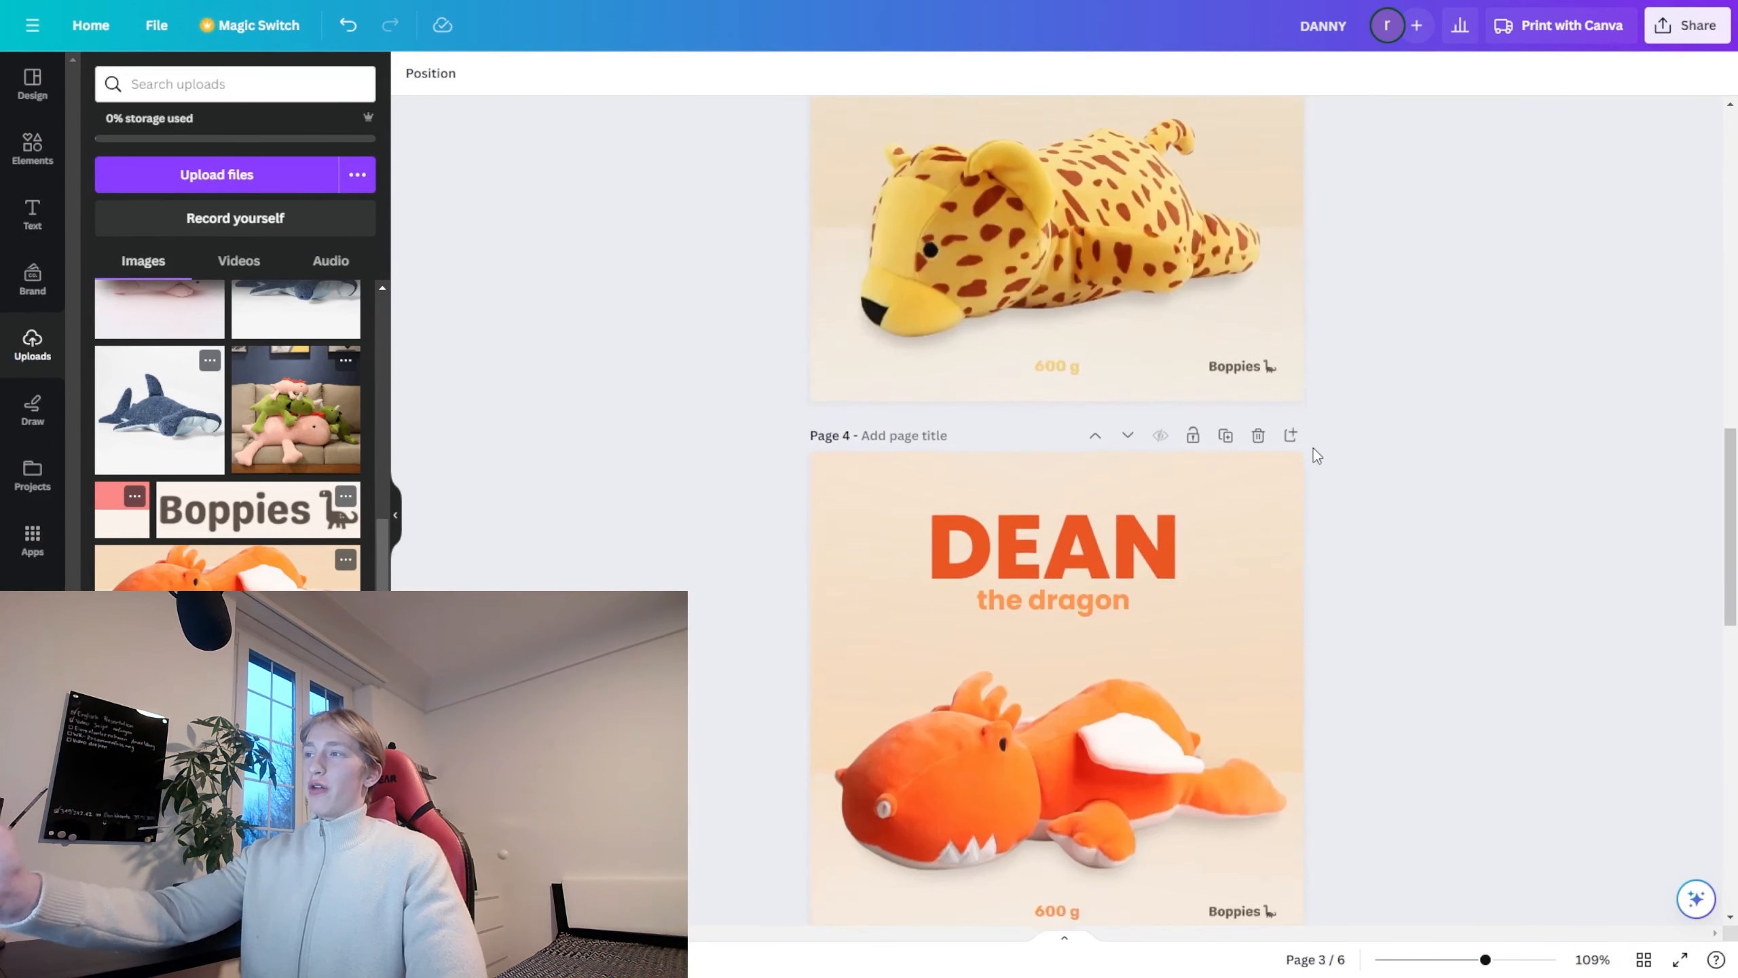
scroll(1314, 449, "down", 8)
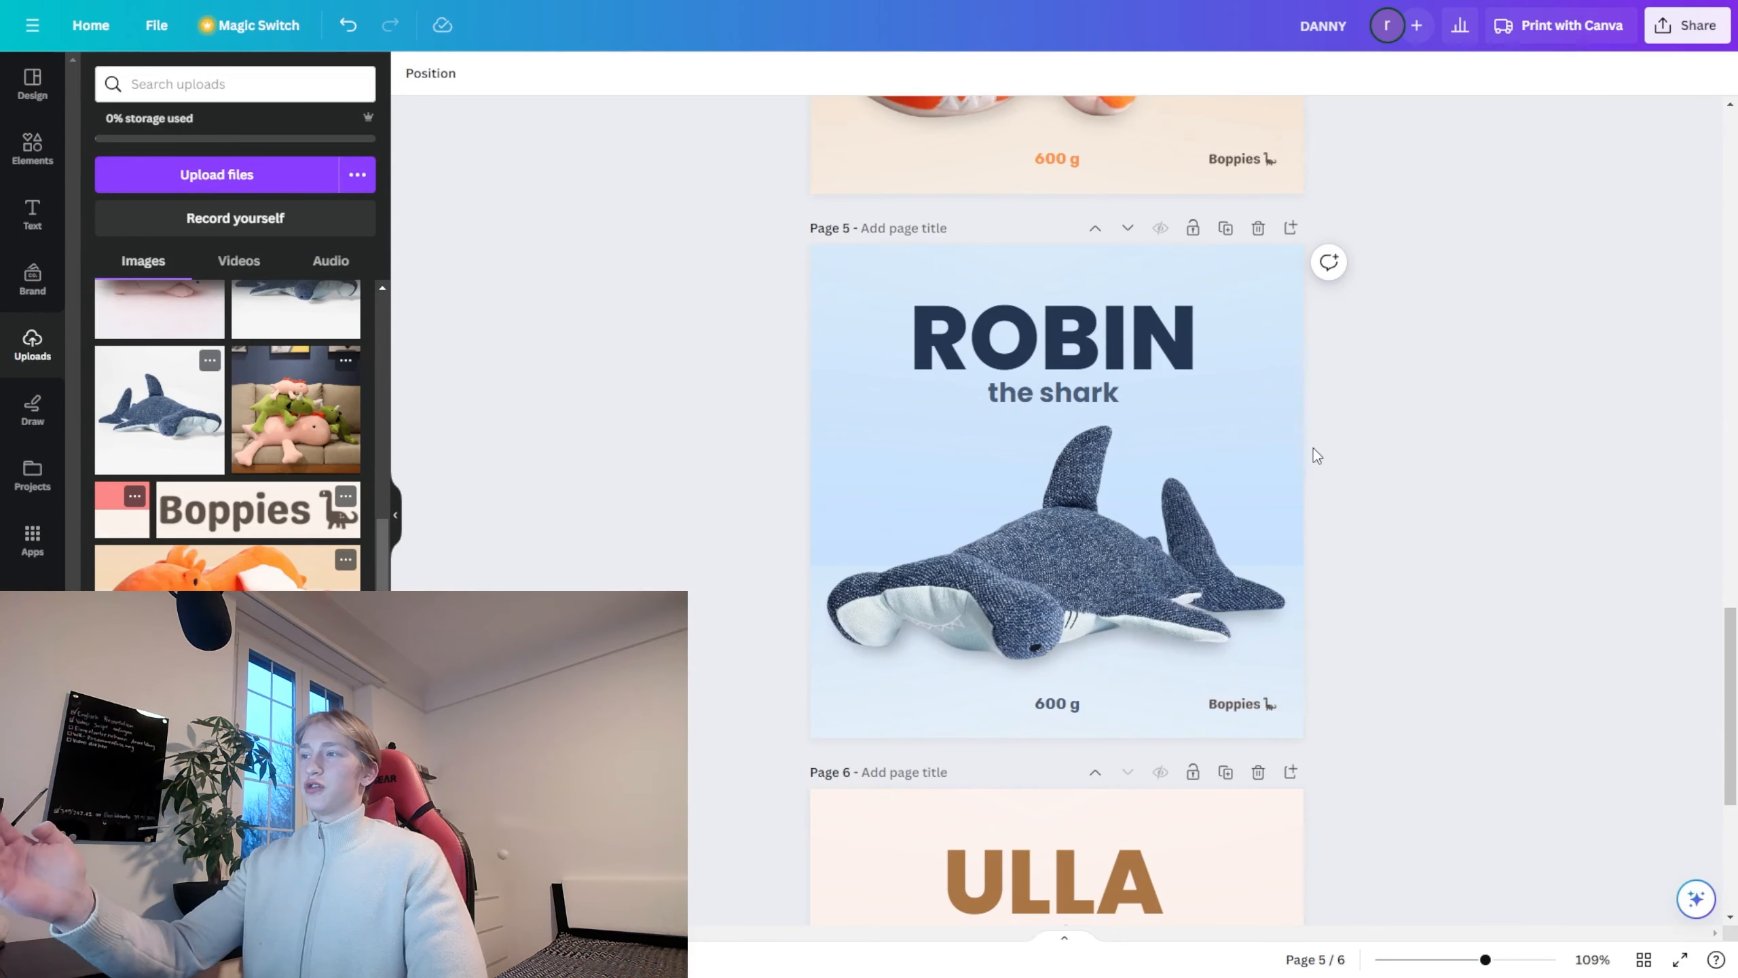
scroll(1314, 449, "down", 5)
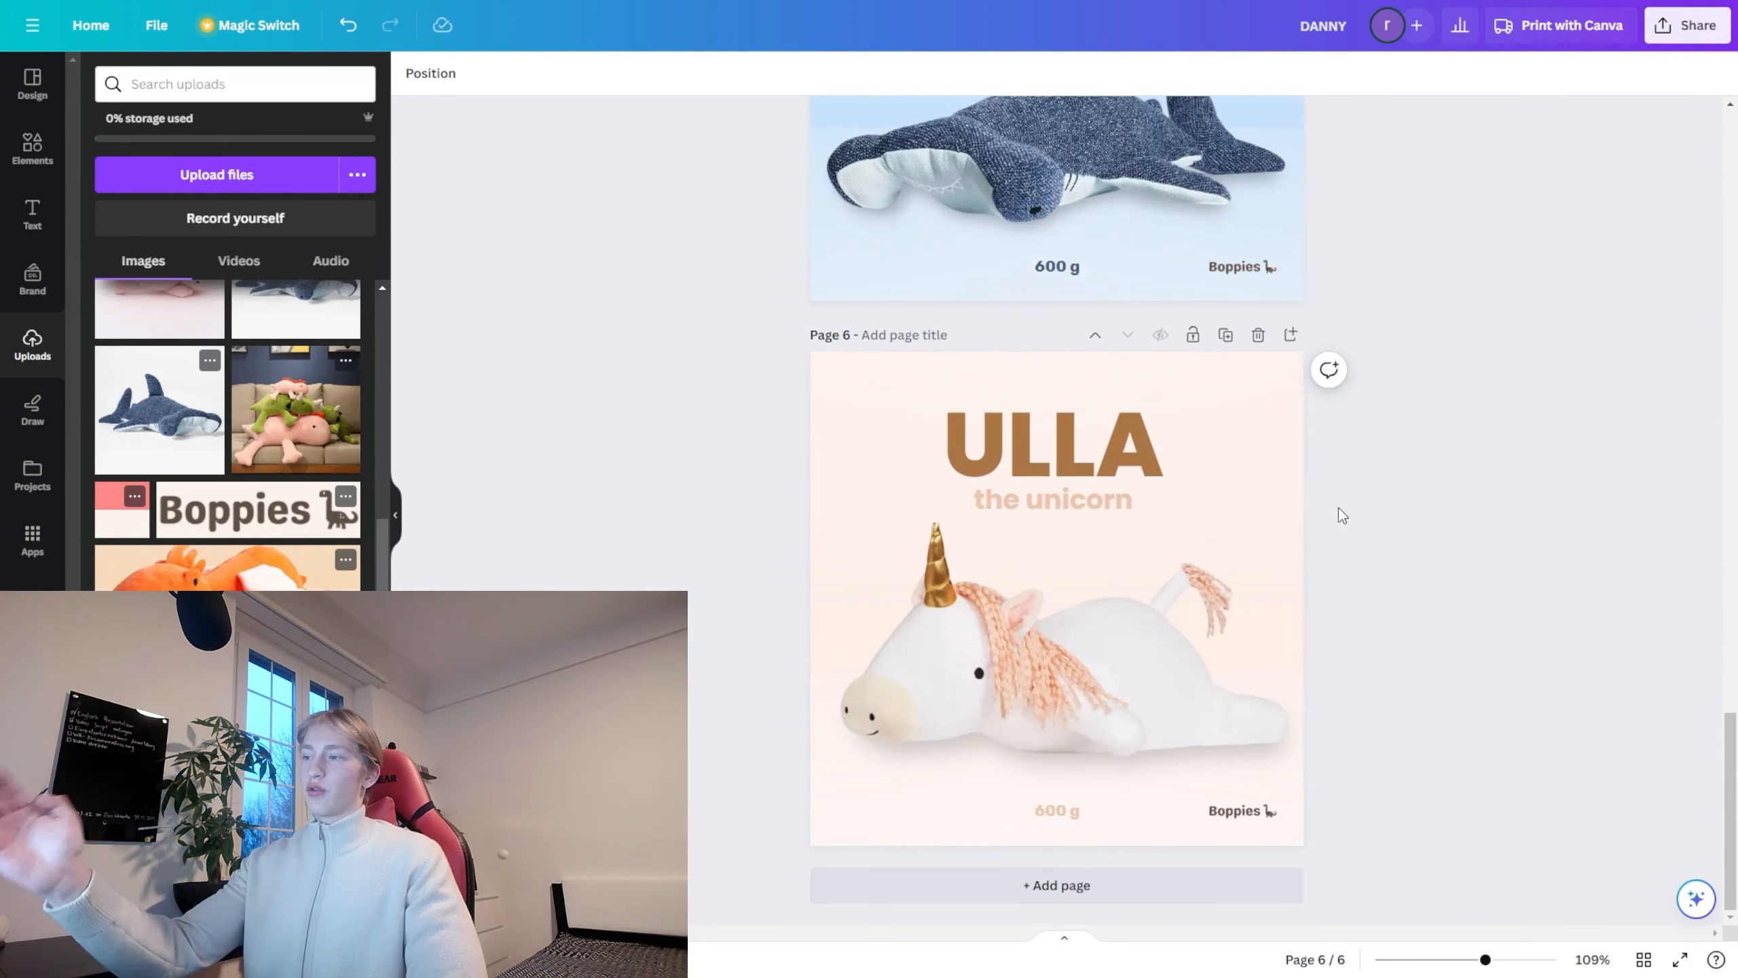
scroll(1339, 510, "up", 12)
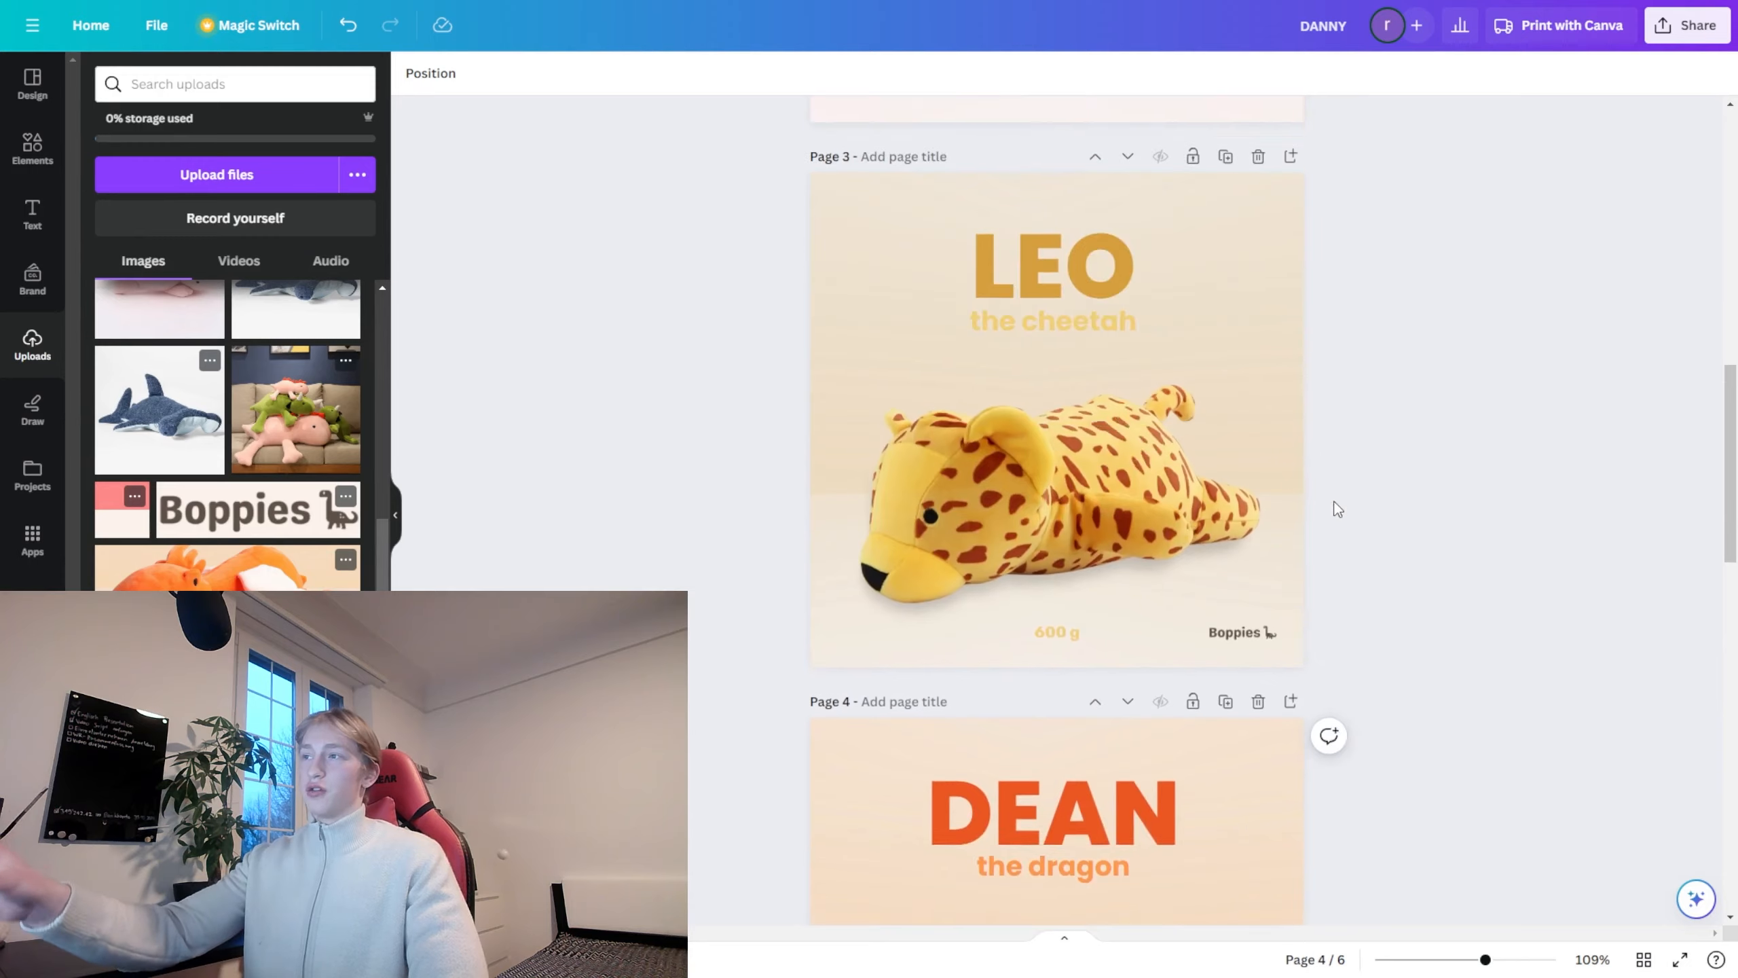
scroll(1330, 499, "down", 12)
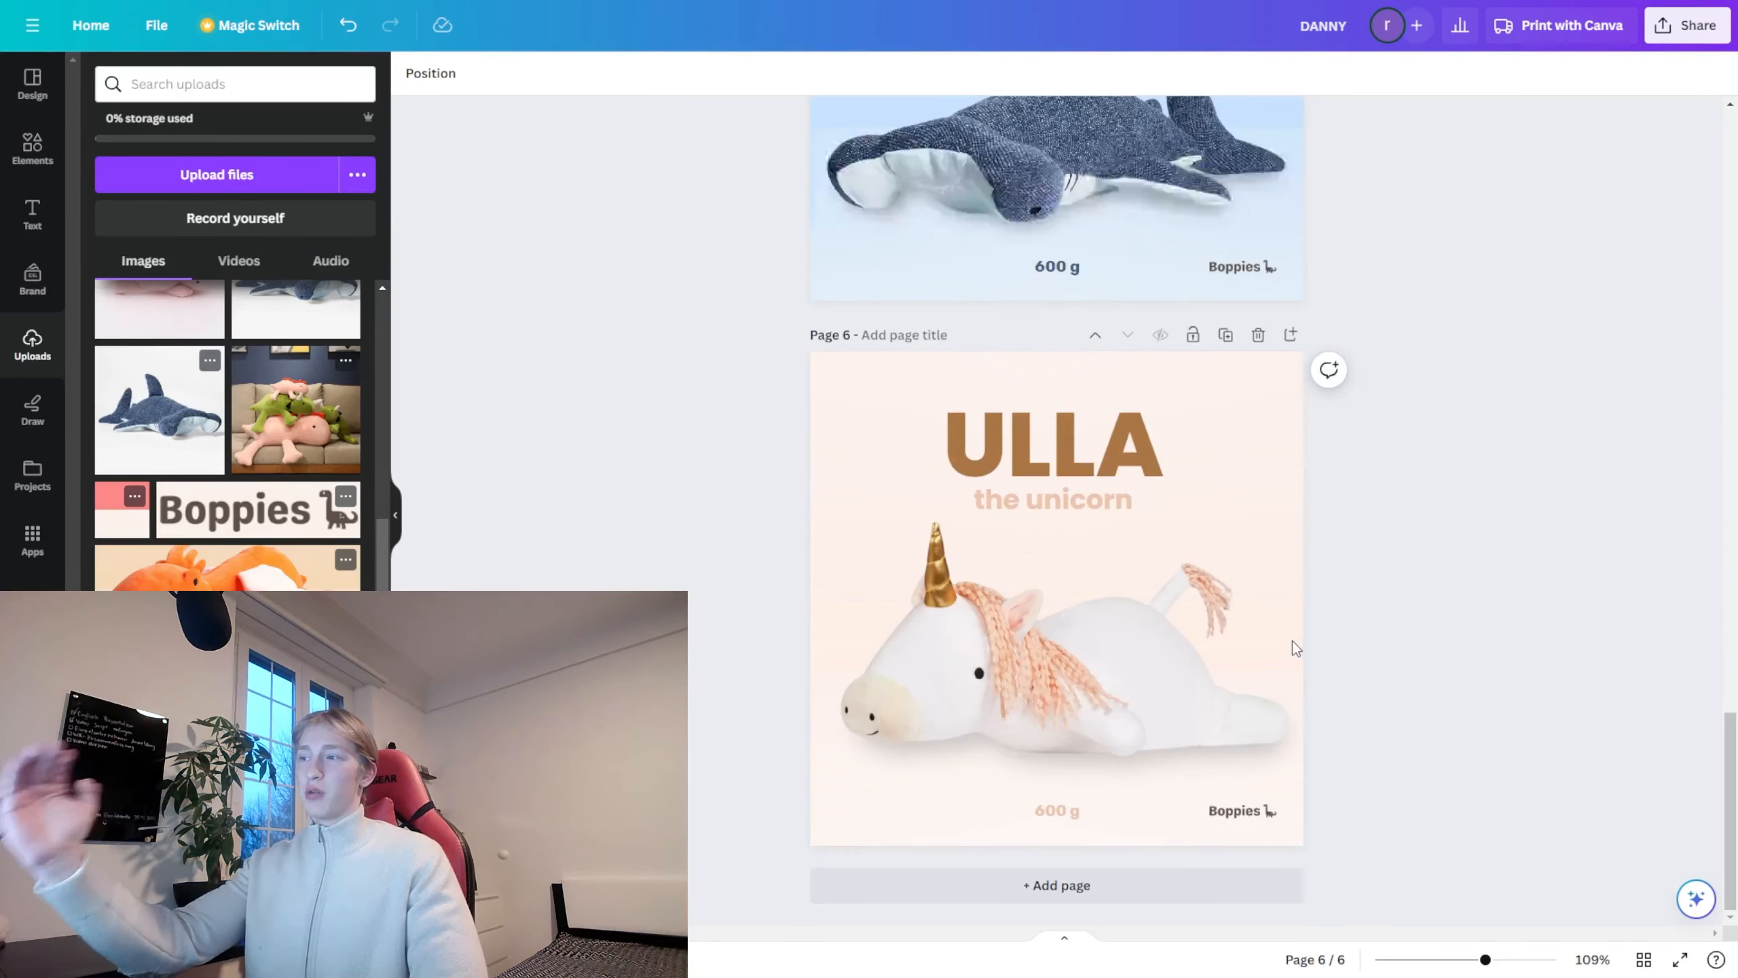
left_click(1056, 885)
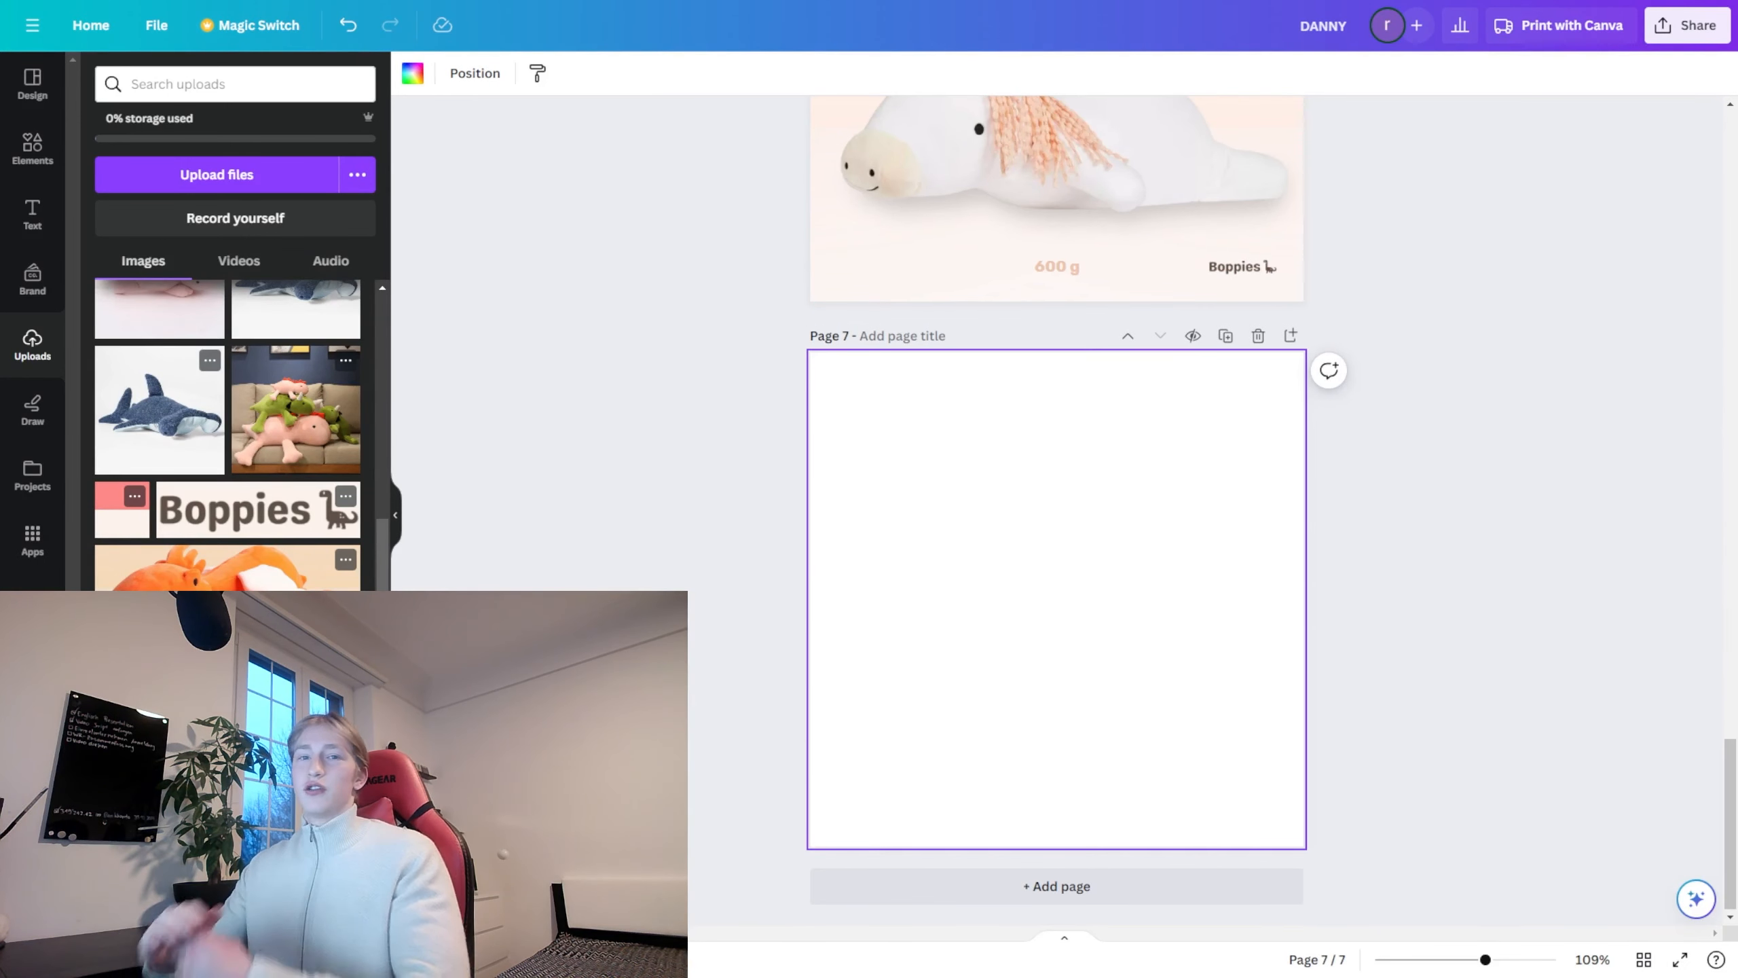
Step: Insert the heading "The benefit of Boppies" near the top of the blank page and size it to fit on one line
type("t")
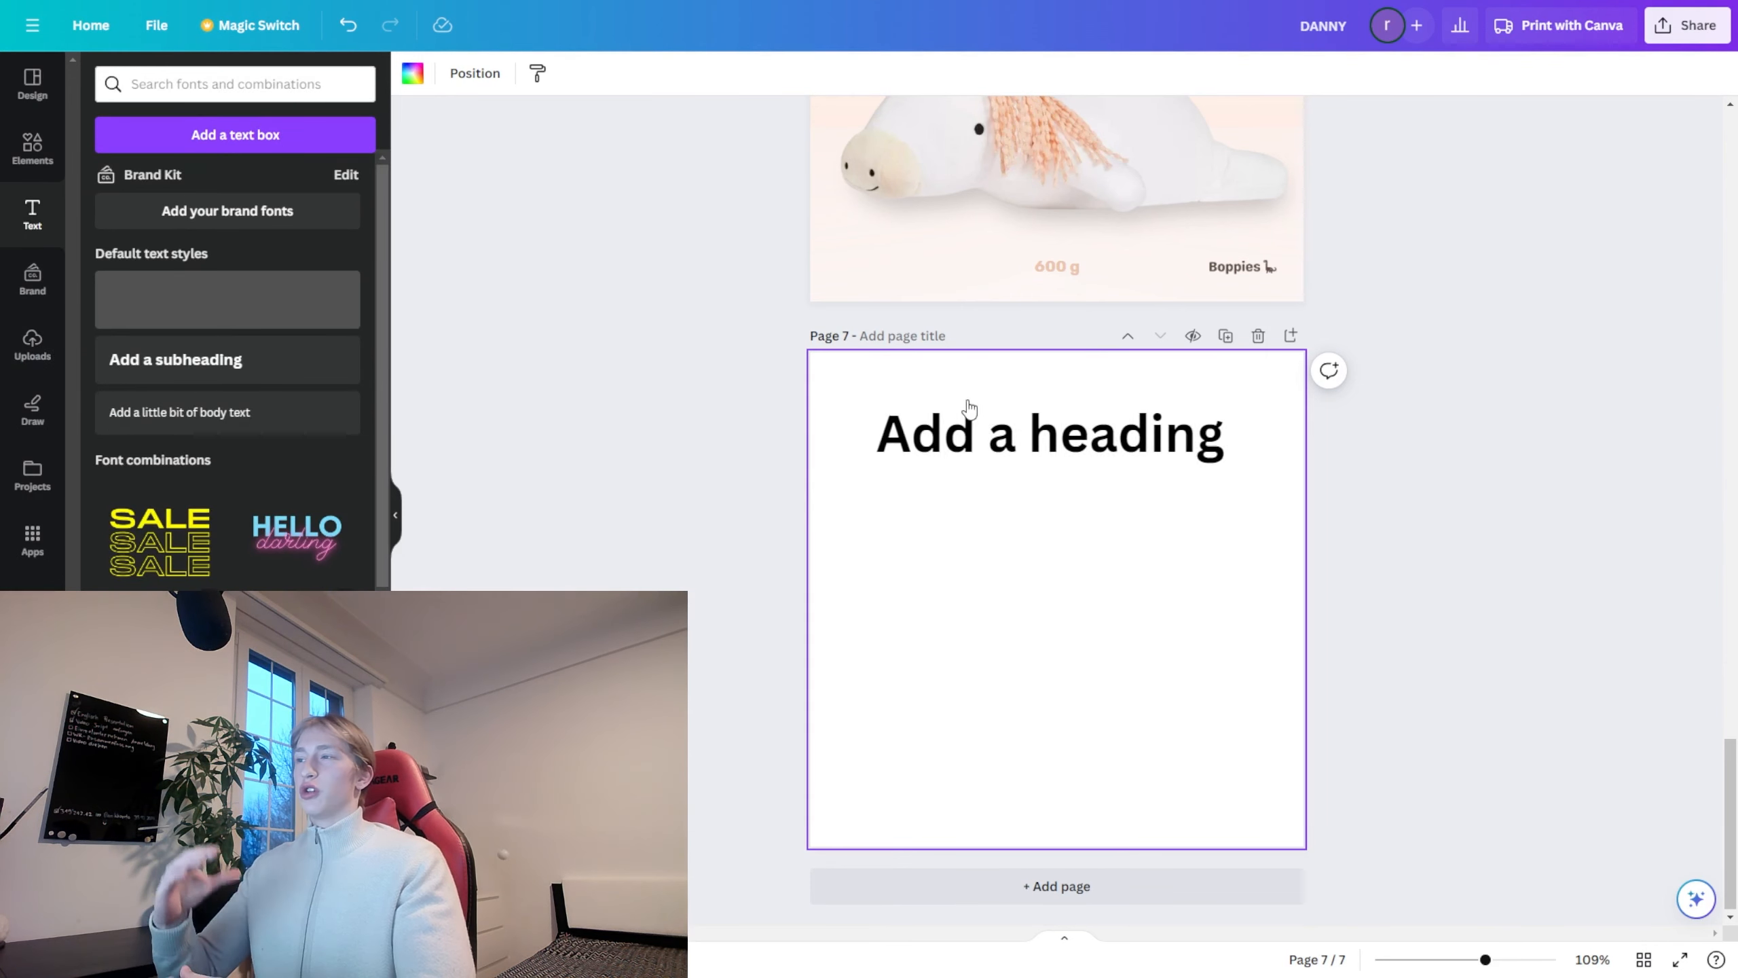
type("The benf")
left_click_drag(1268, 445, 1280, 446)
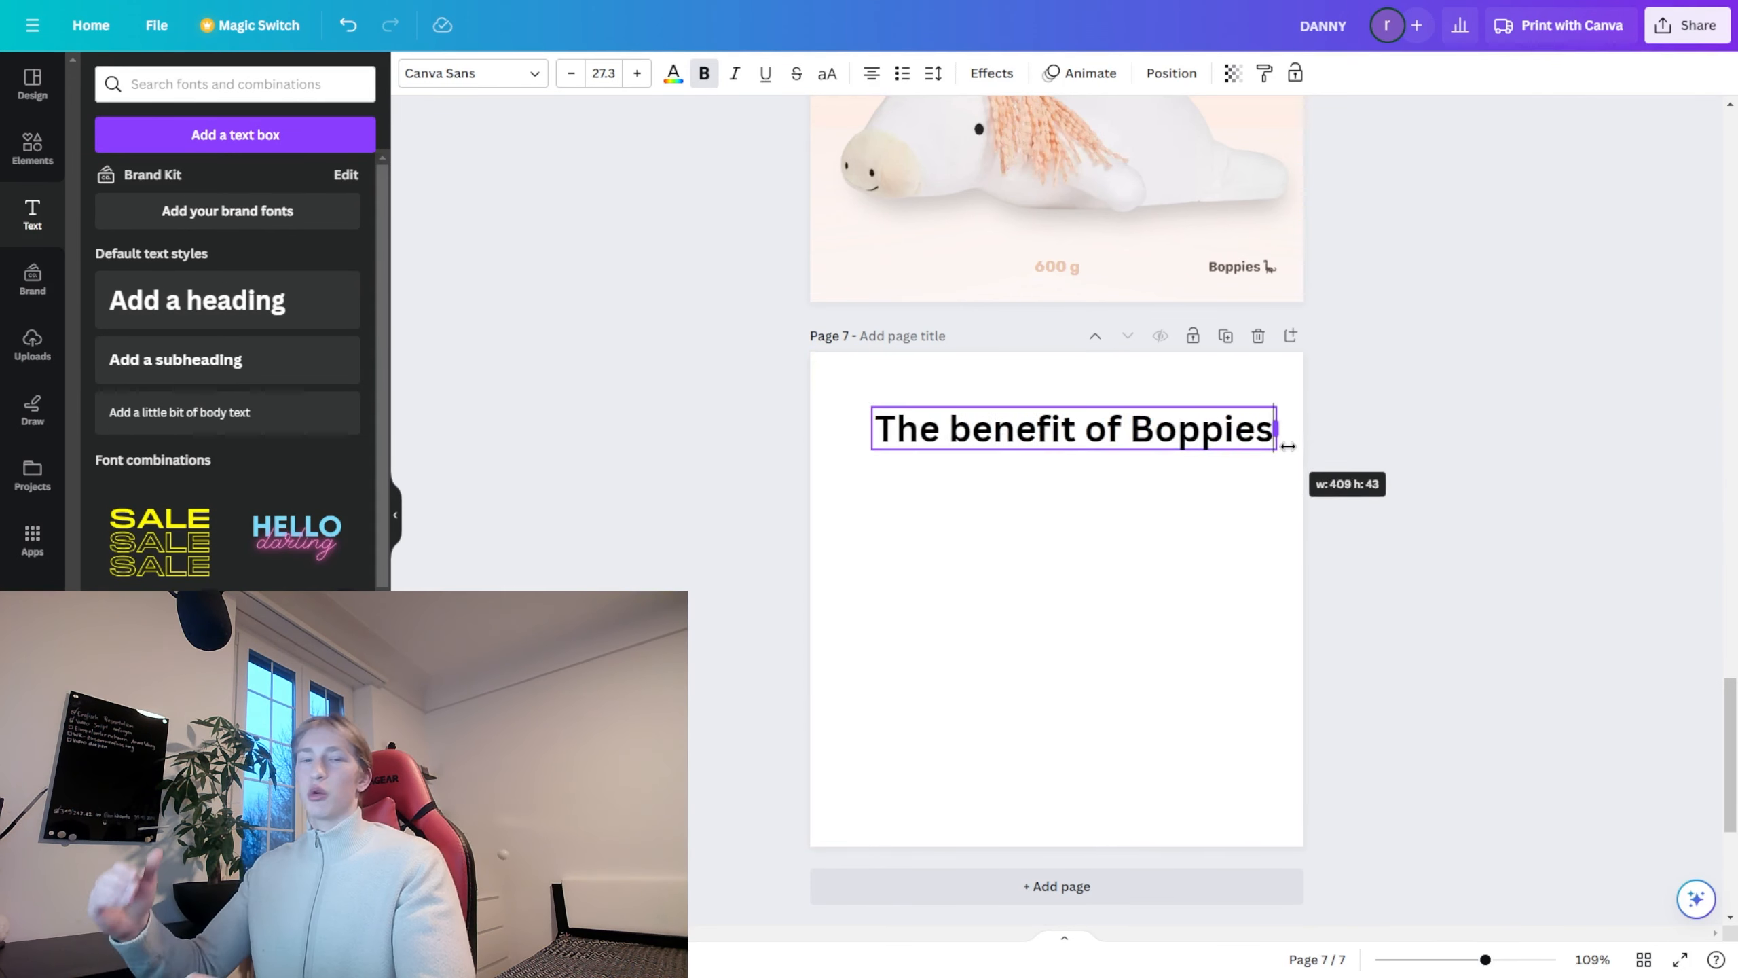
left_click(1352, 465)
Step: Centre the heading horizontally, set its font to Poppins Bold, and colour it coral pink
left_click_drag(1161, 430, 1134, 425)
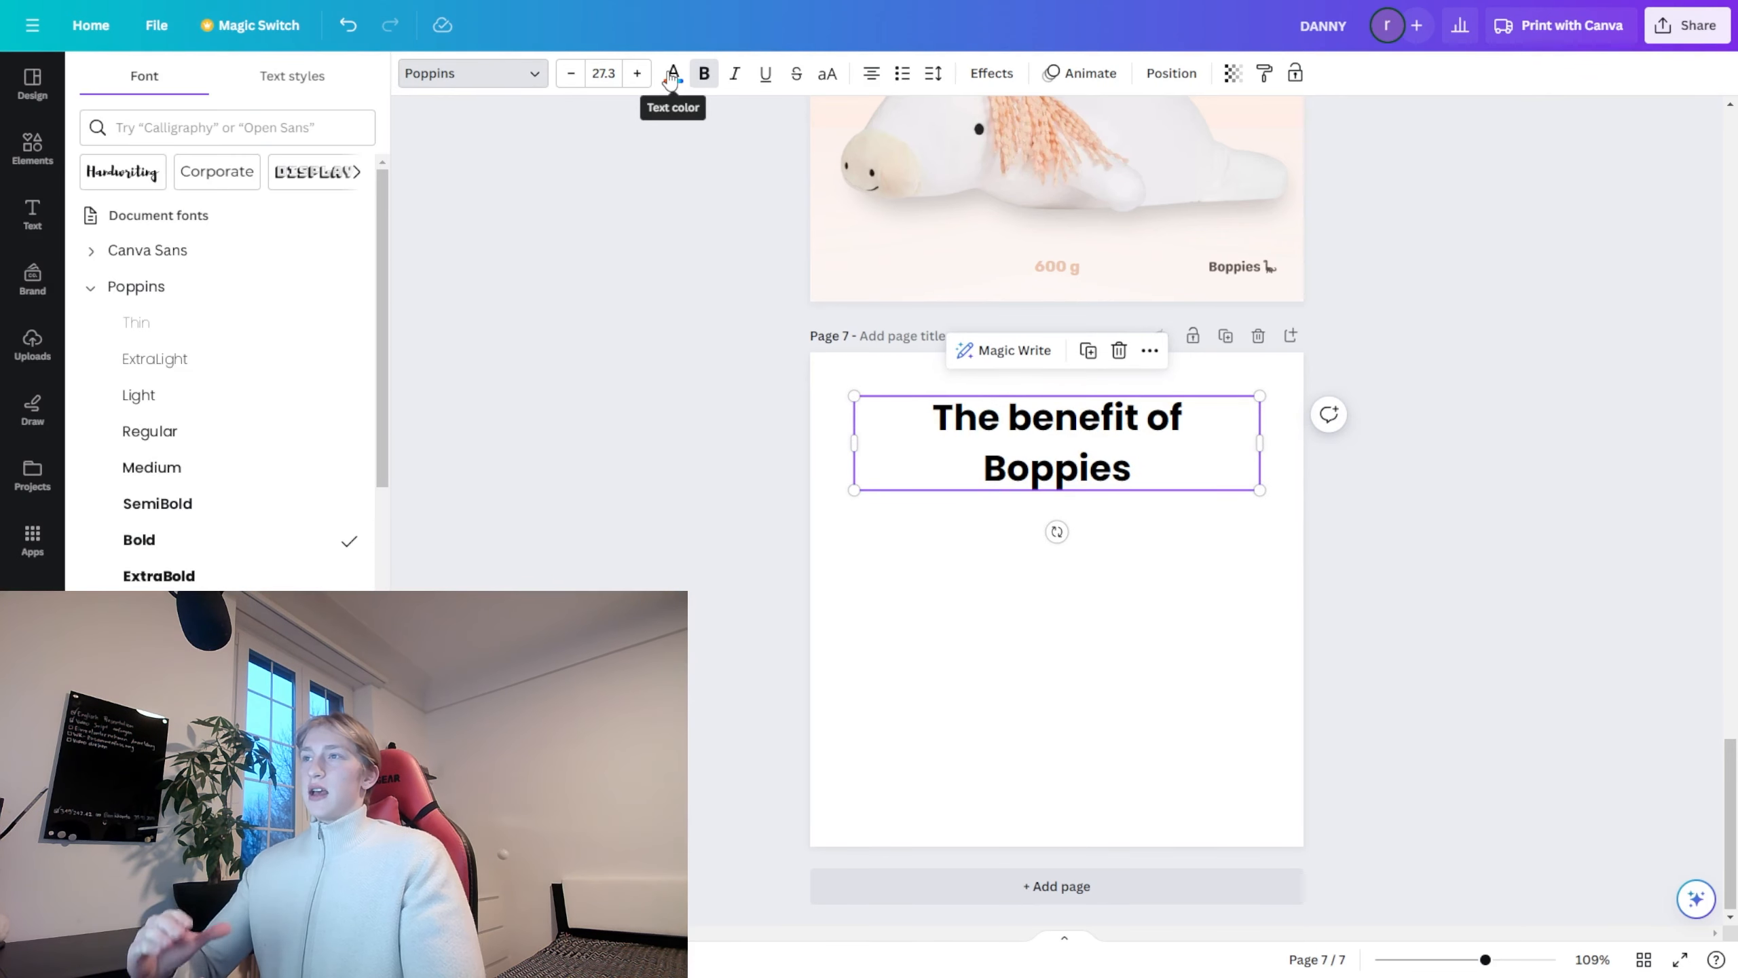
left_click(673, 75)
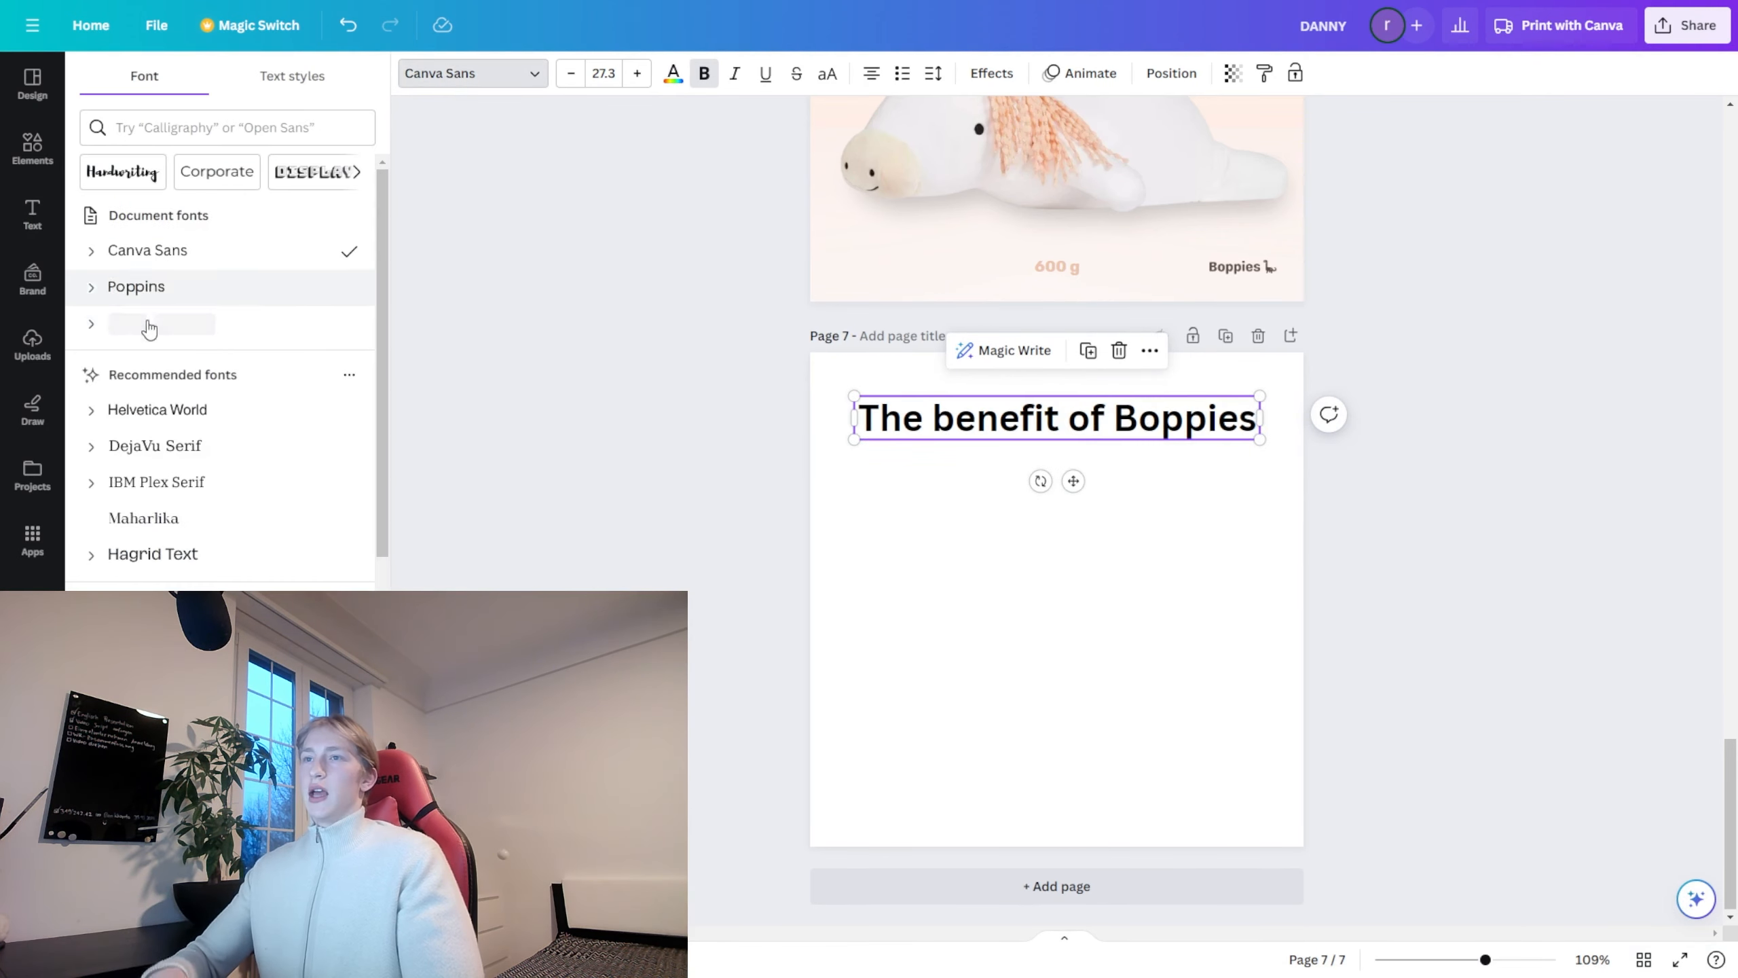
left_click(93, 283)
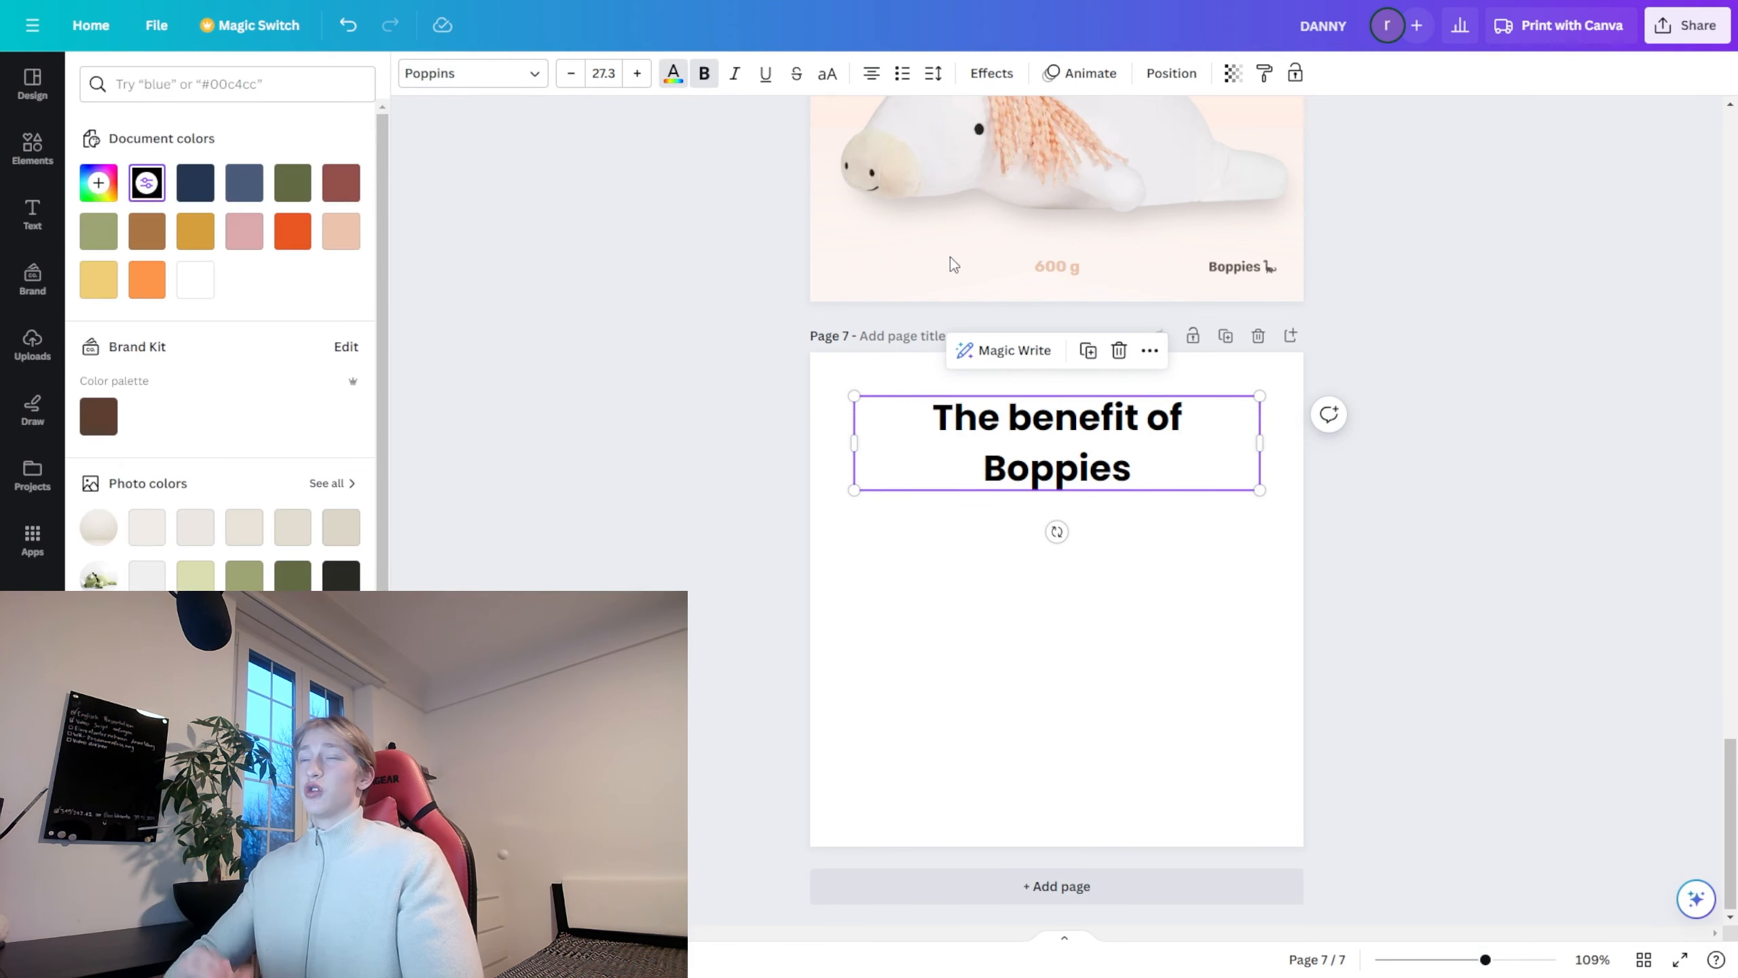
left_click(32, 214)
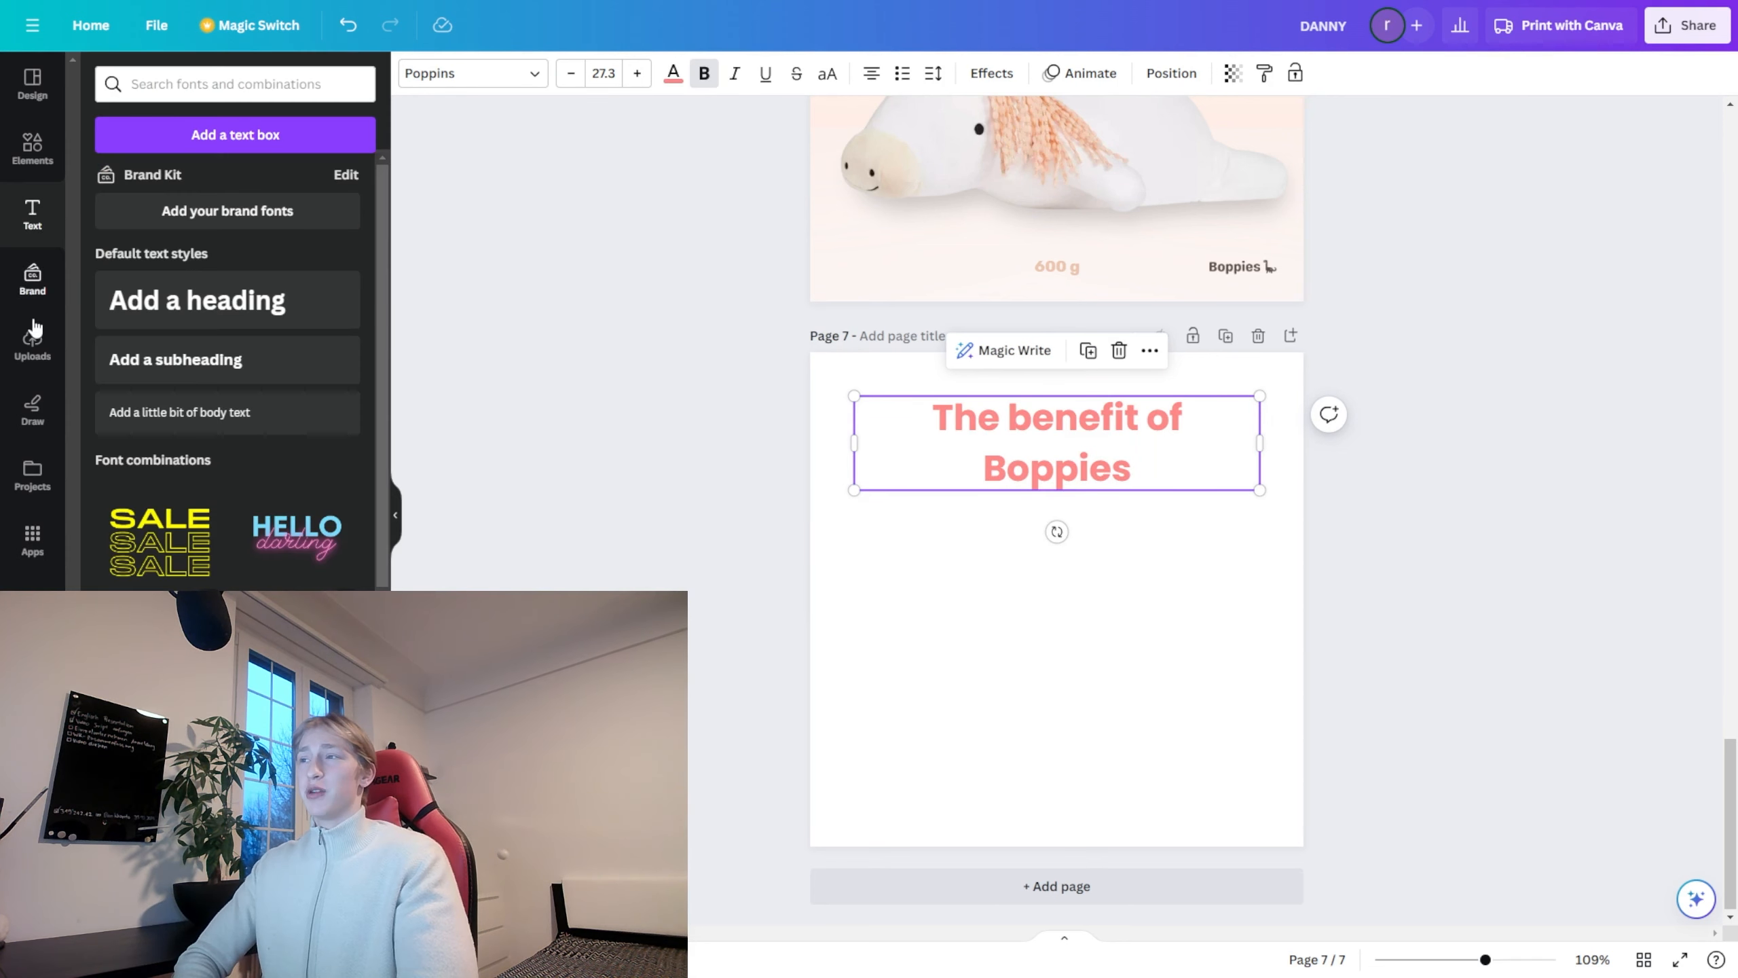
Step: Insert a progress ring chart from the chart elements onto the page below the heading
left_click(32, 163)
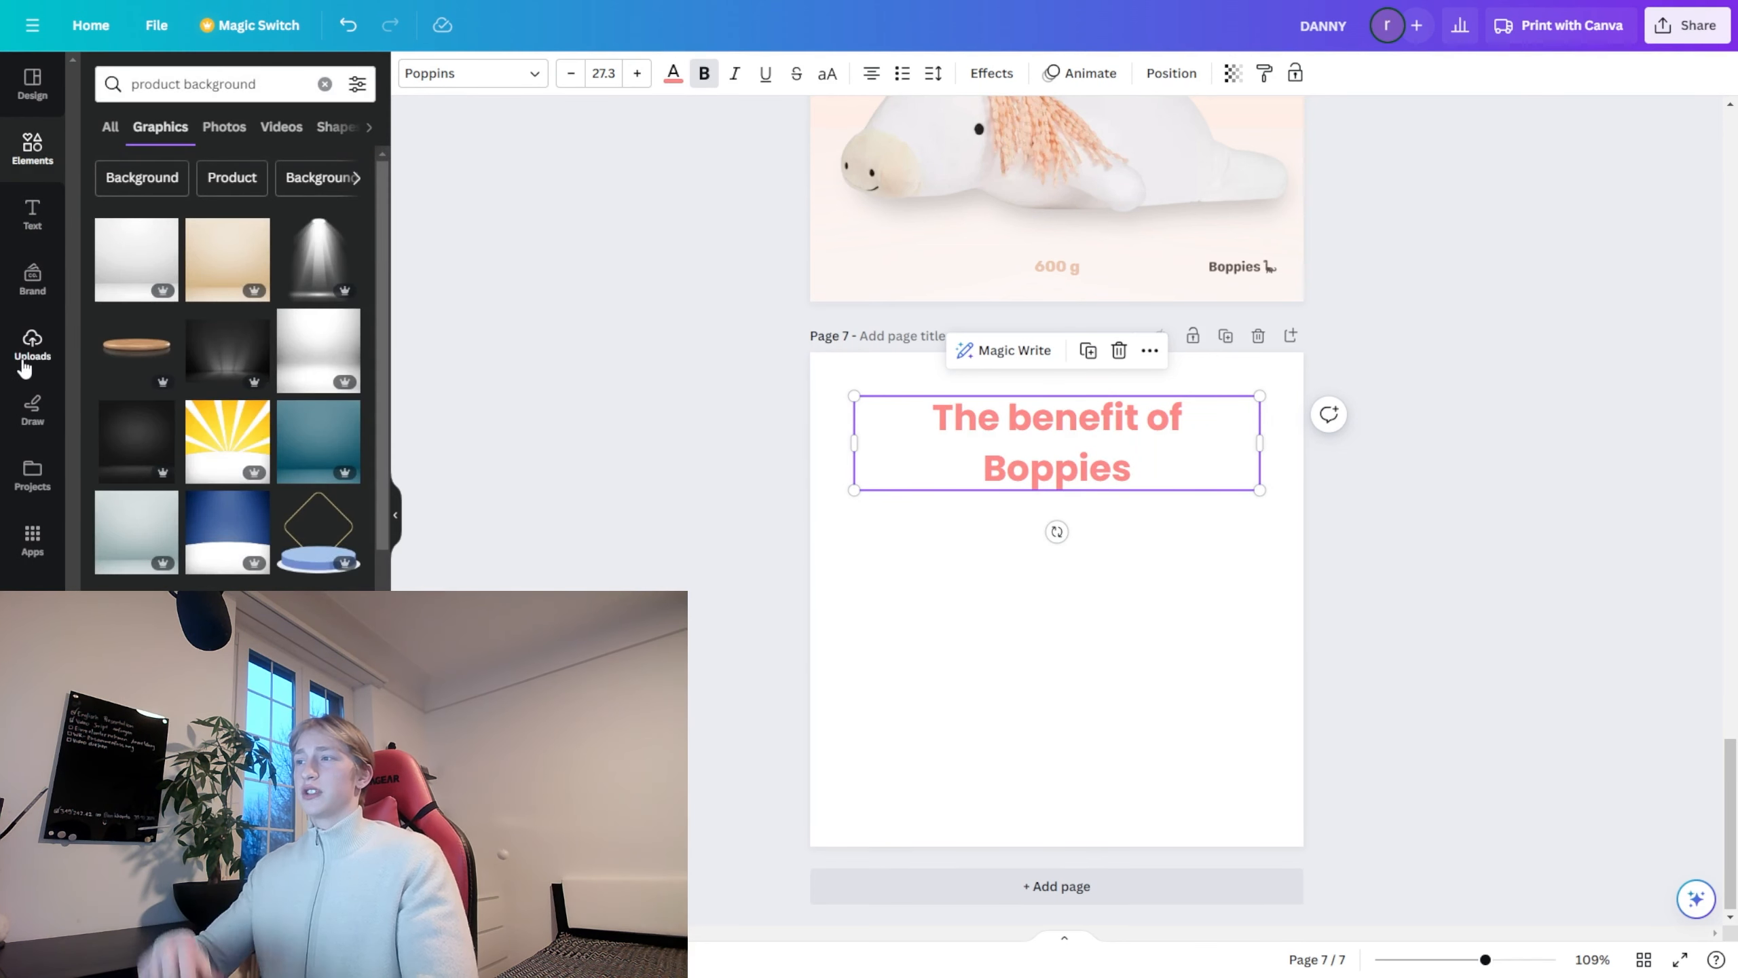
left_click(32, 149)
scroll(253, 563, "down", 10)
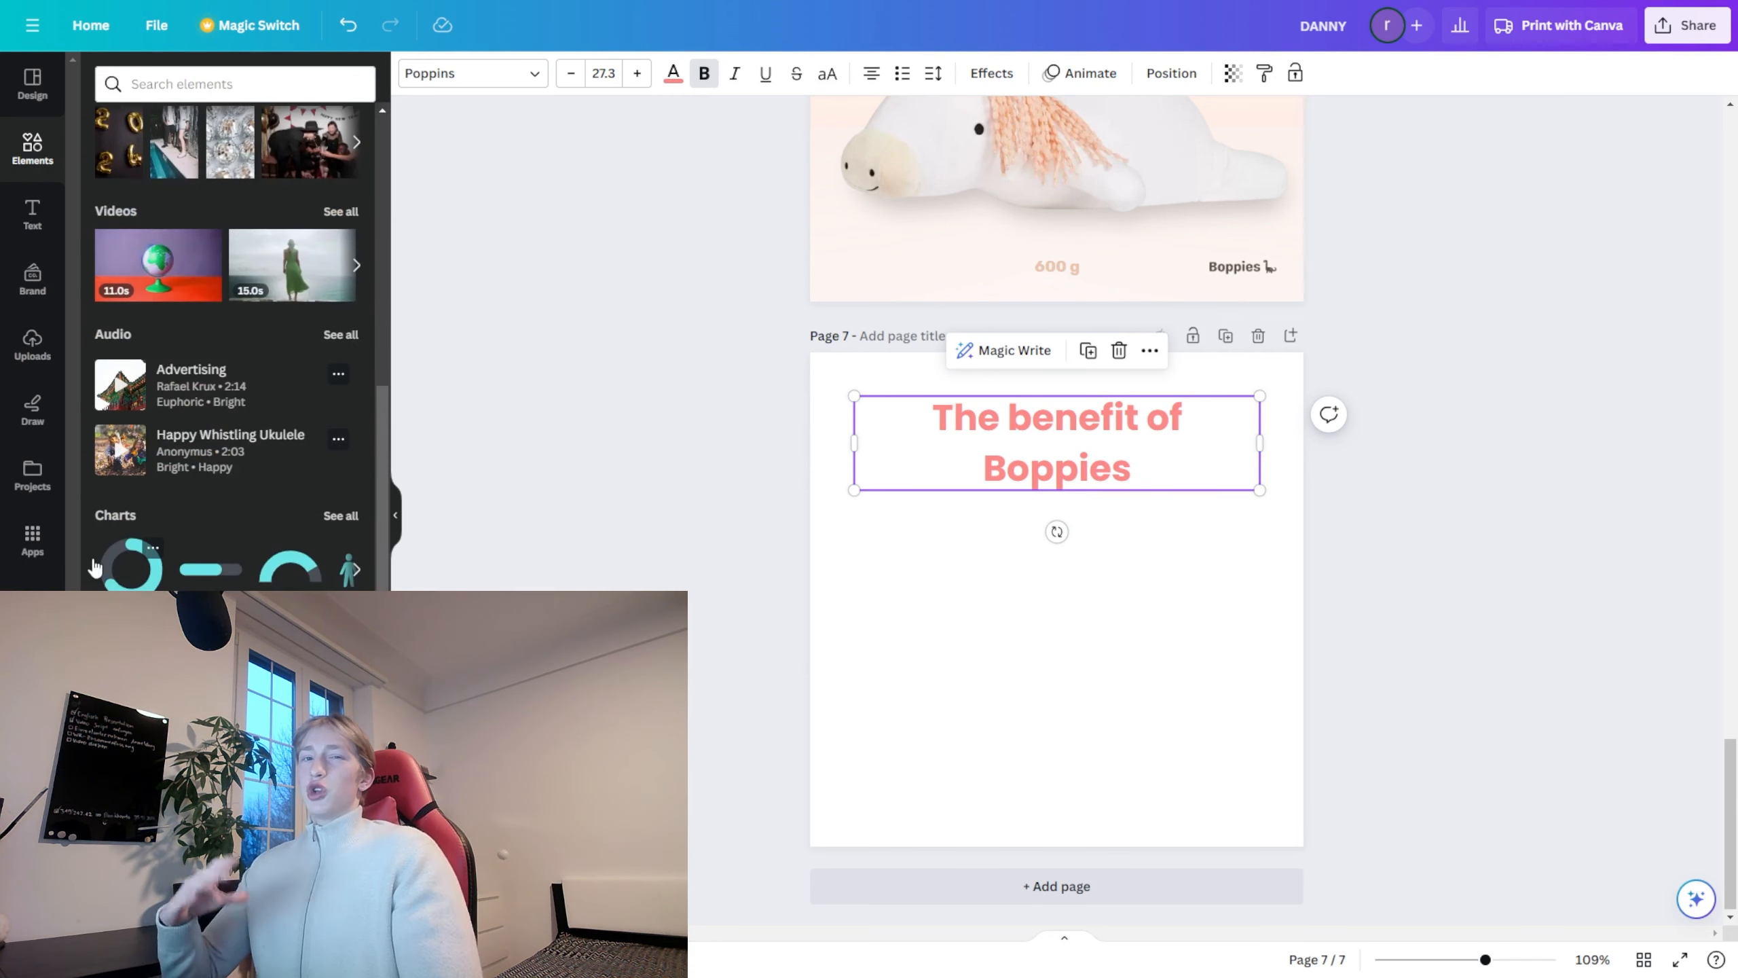
left_click_drag(130, 565, 910, 575)
left_click_drag(1179, 479, 936, 538)
left_click_drag(905, 564, 905, 556)
left_click(495, 73)
left_click(32, 159)
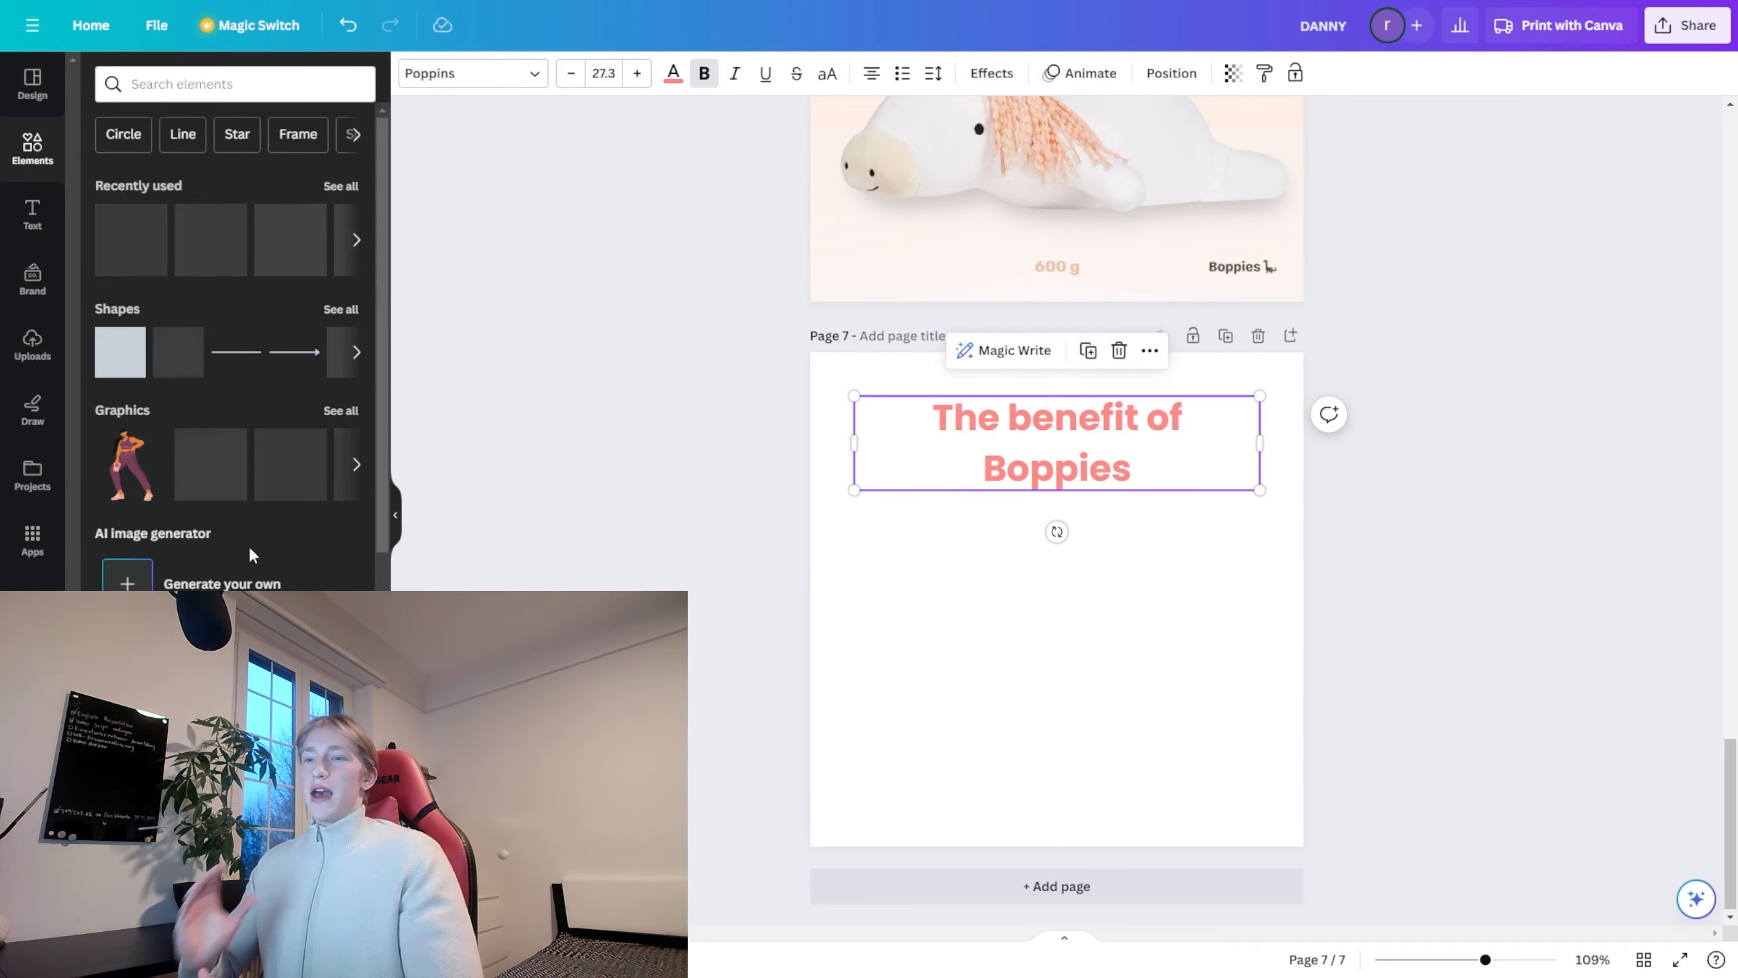
scroll(253, 556, "down", 9)
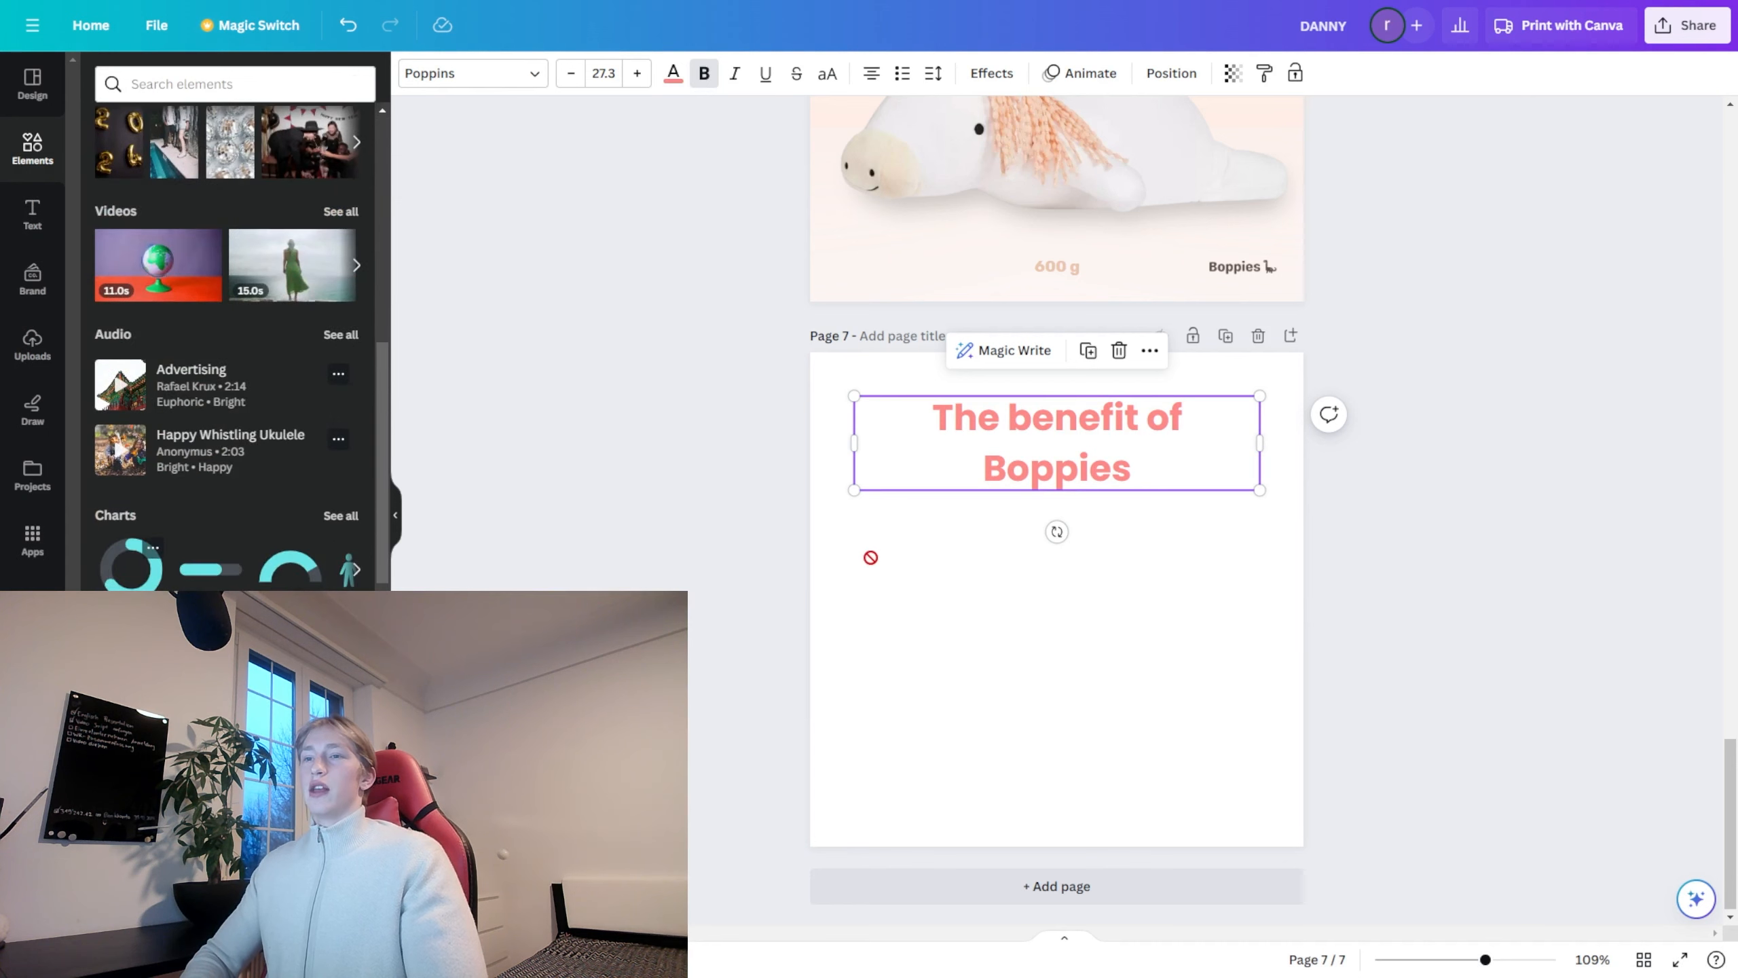
left_click_drag(871, 557, 1087, 570)
Step: Shrink the ring chart, align it below the heading near the page's left margin, and colour its filled part coral pink
left_click_drag(1176, 470, 1019, 609)
left_click(1078, 664)
left_click_drag(1017, 698, 942, 589)
left_click_drag(960, 515, 936, 536)
left_click_drag(921, 580, 921, 566)
left_click(497, 74)
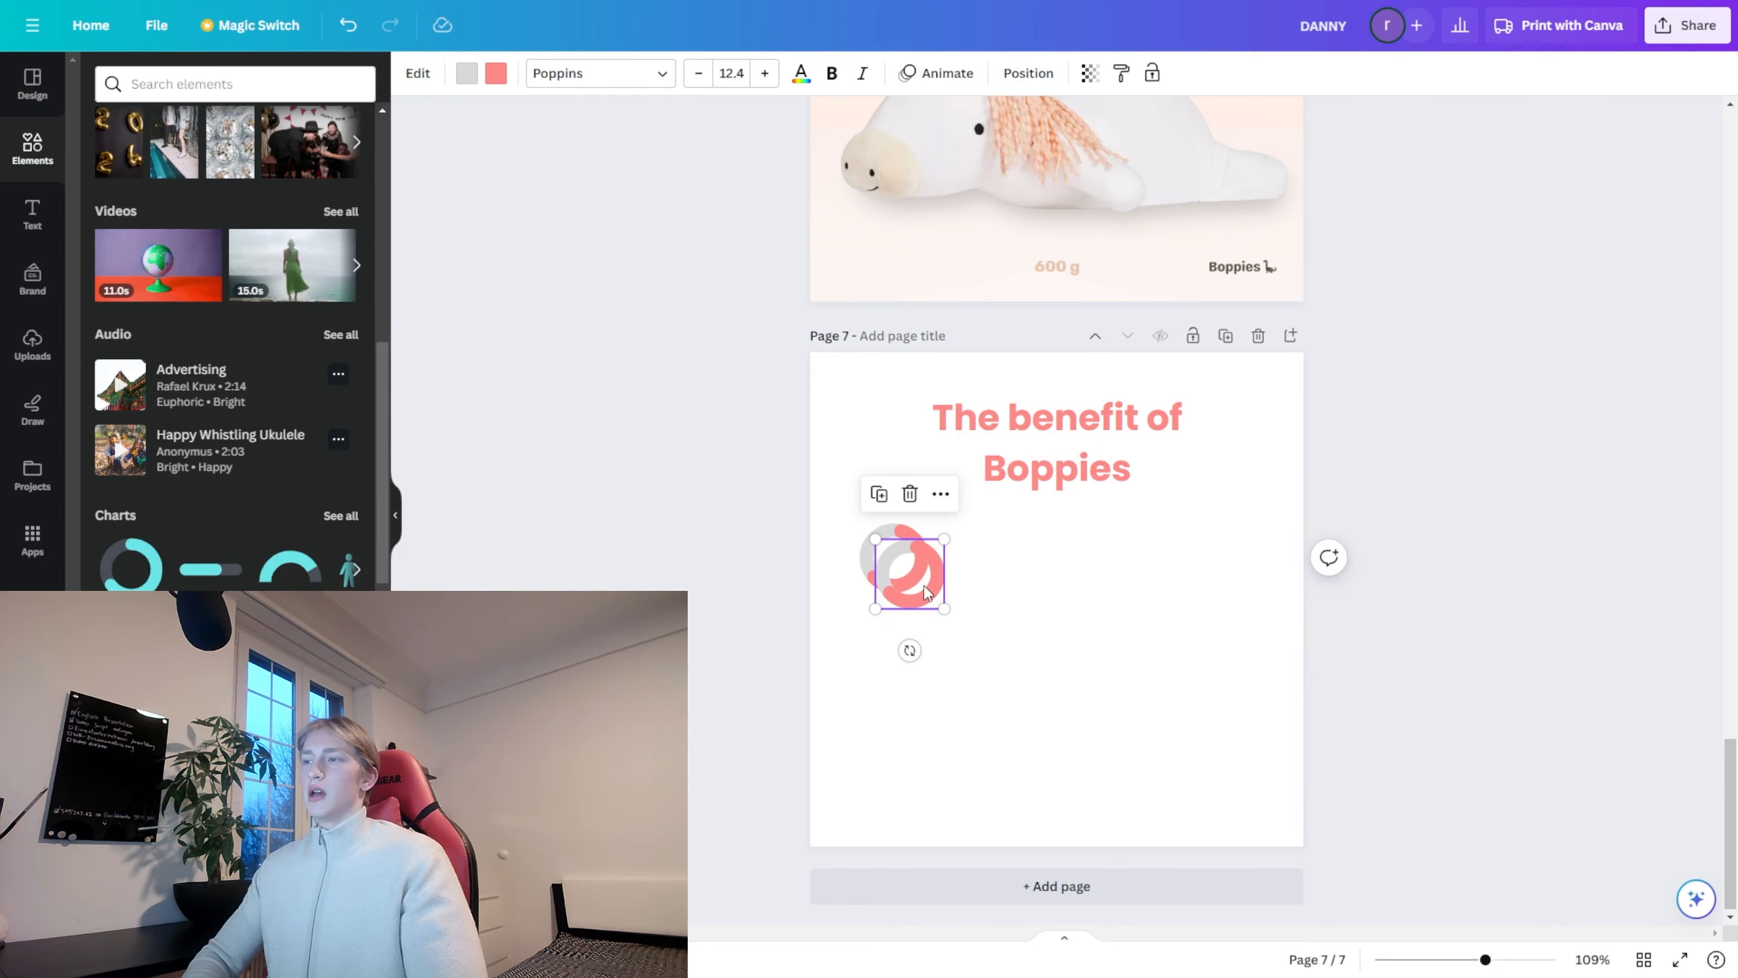
Step: Duplicate the ring chart twice, stack the three rings in an evenly spaced column, and shift them slightly upward
key("ctrl+v")
left_click_drag(941, 608, 908, 667)
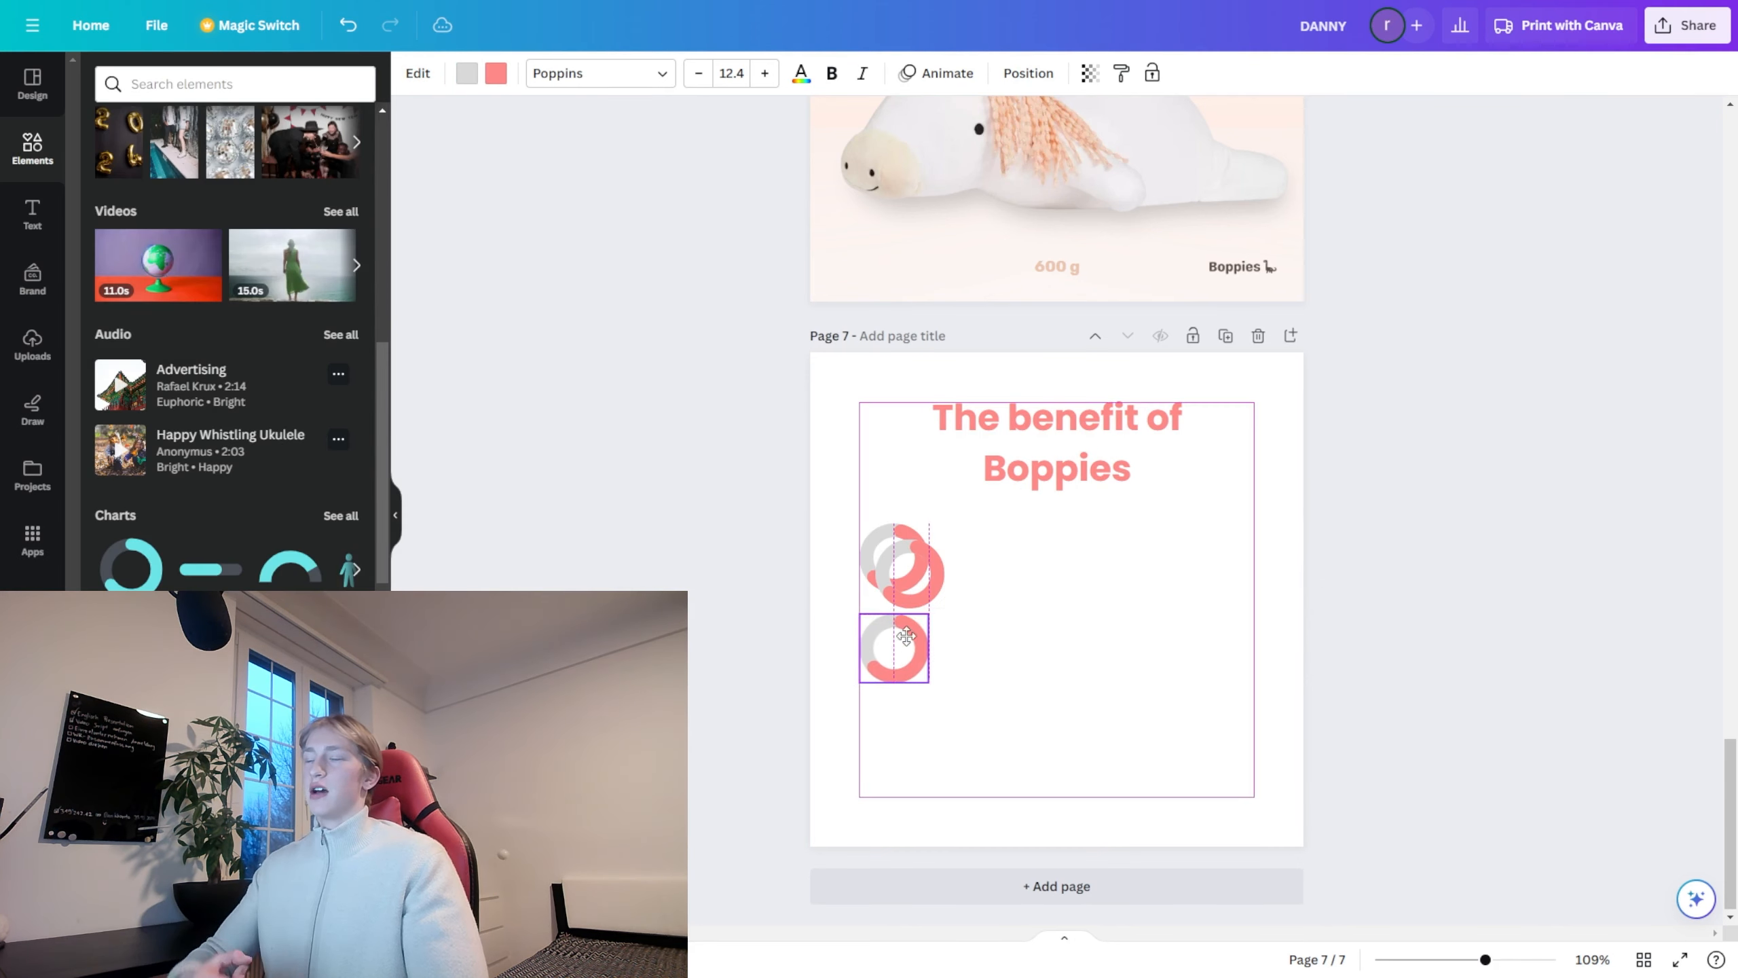
left_click(952, 658)
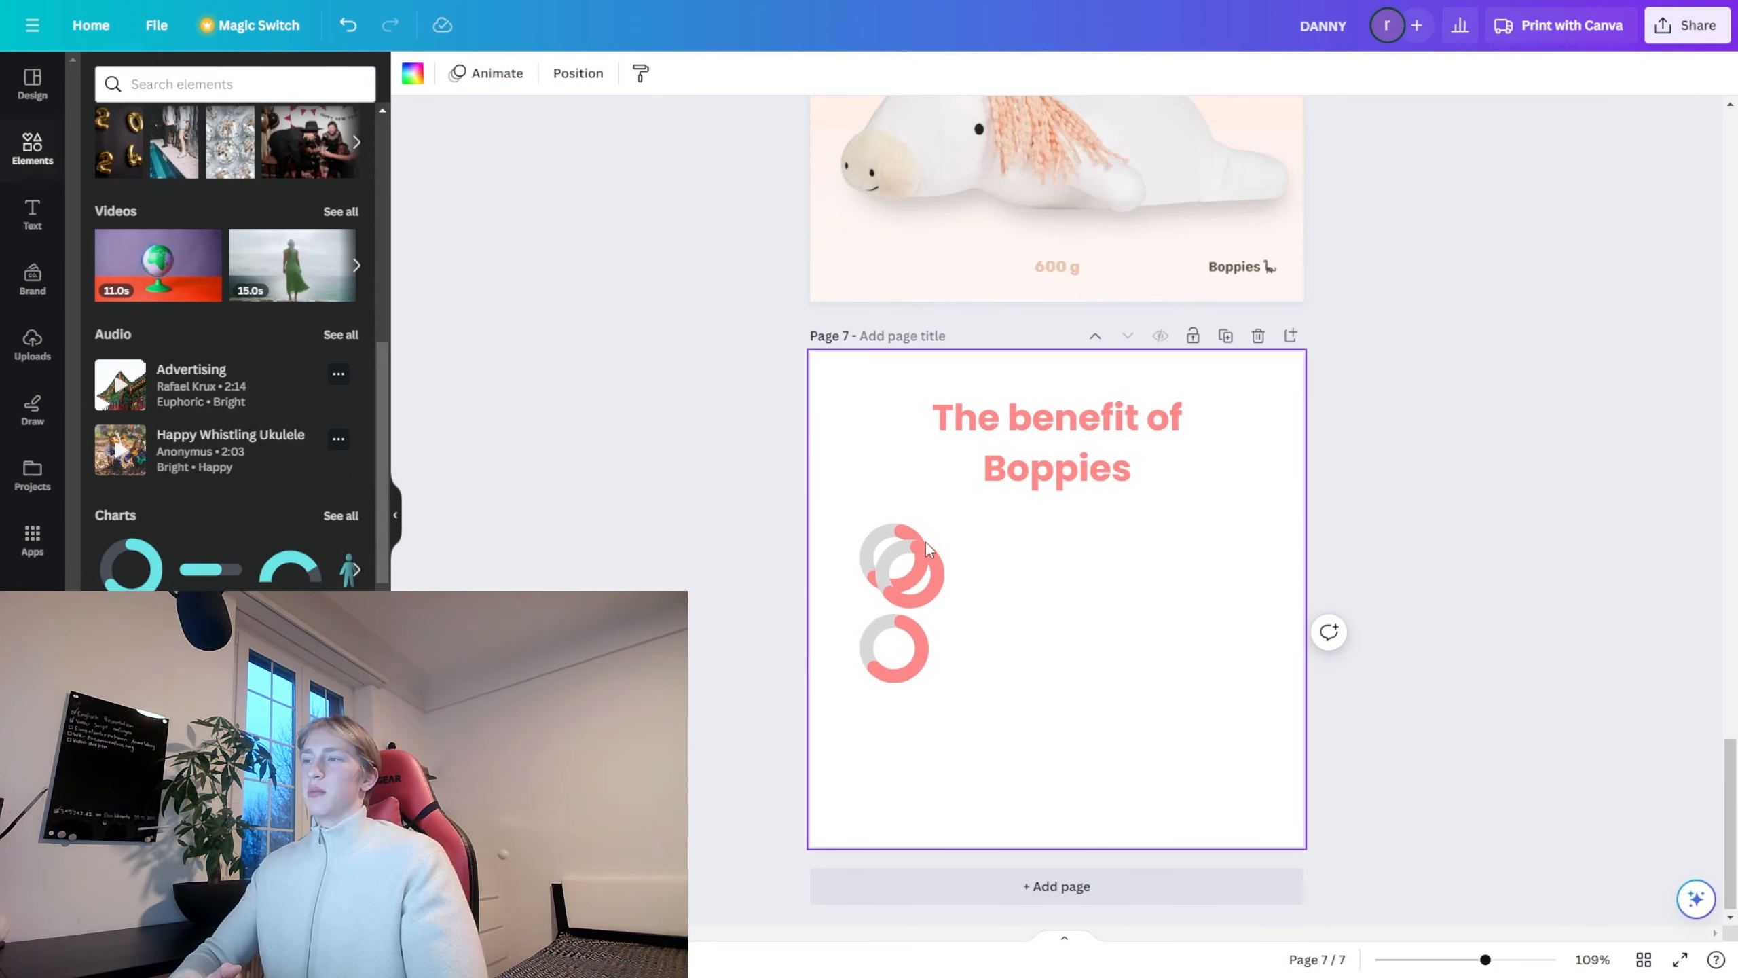
left_click(928, 581)
left_click_drag(926, 580, 904, 737)
left_click_drag(707, 773, 914, 560)
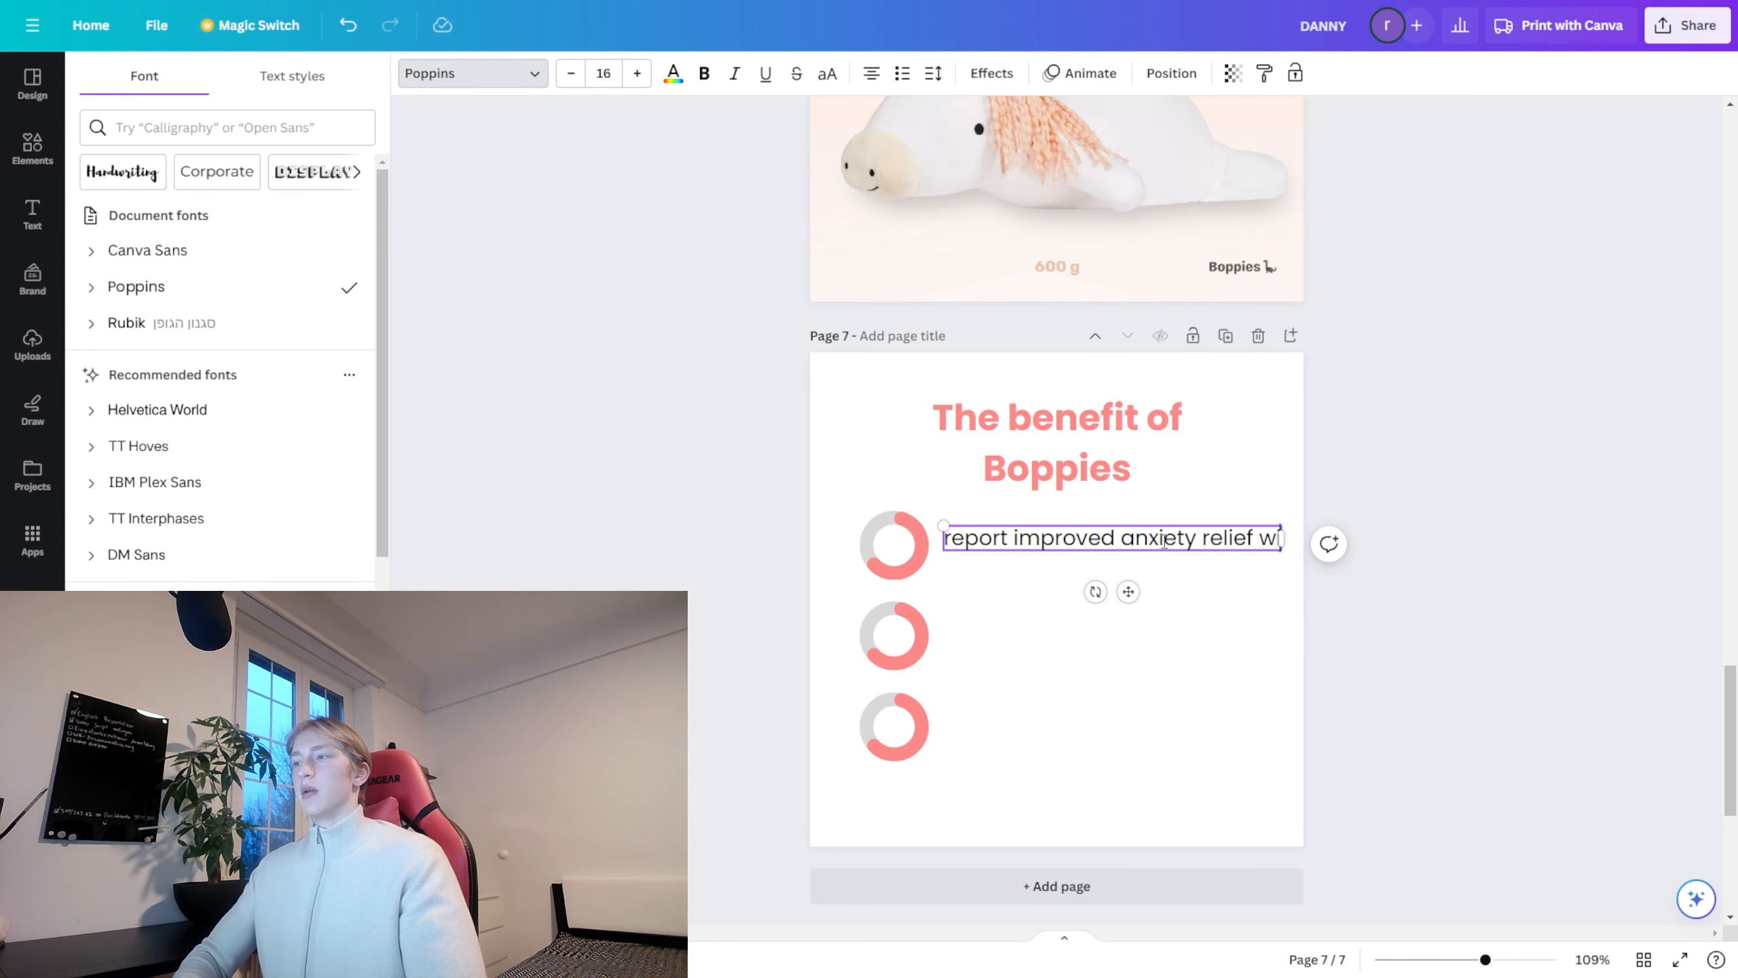
Step: Caption the first ring "report improved anxiety relief with Boppies" in left-aligned Poppins, size 14.2, wrapped over two lines
type("Boppies")
left_click(871, 74)
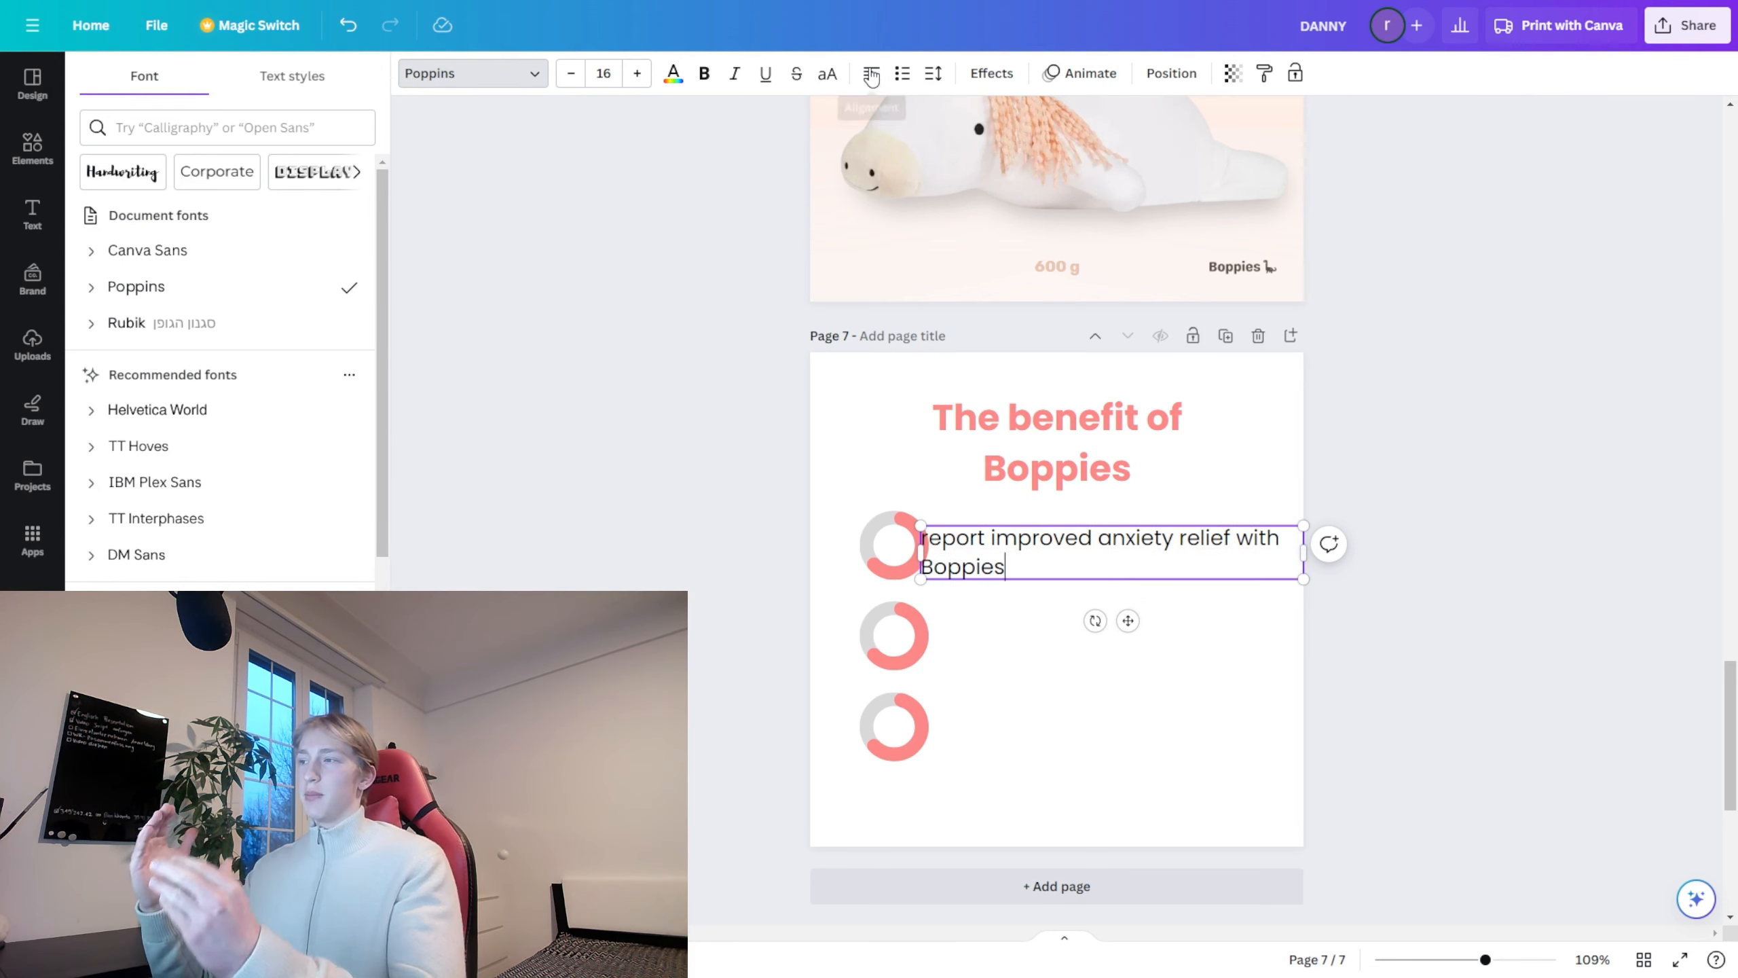
left_click_drag(1304, 552, 1255, 551)
left_click_drag(1106, 622, 1129, 615)
left_click_drag(1282, 573, 1250, 544)
left_click(1163, 589)
Step: Copy the caption beside the second ring and change its text to "experience easier sleep thanks to Boppies"
left_click(1152, 552)
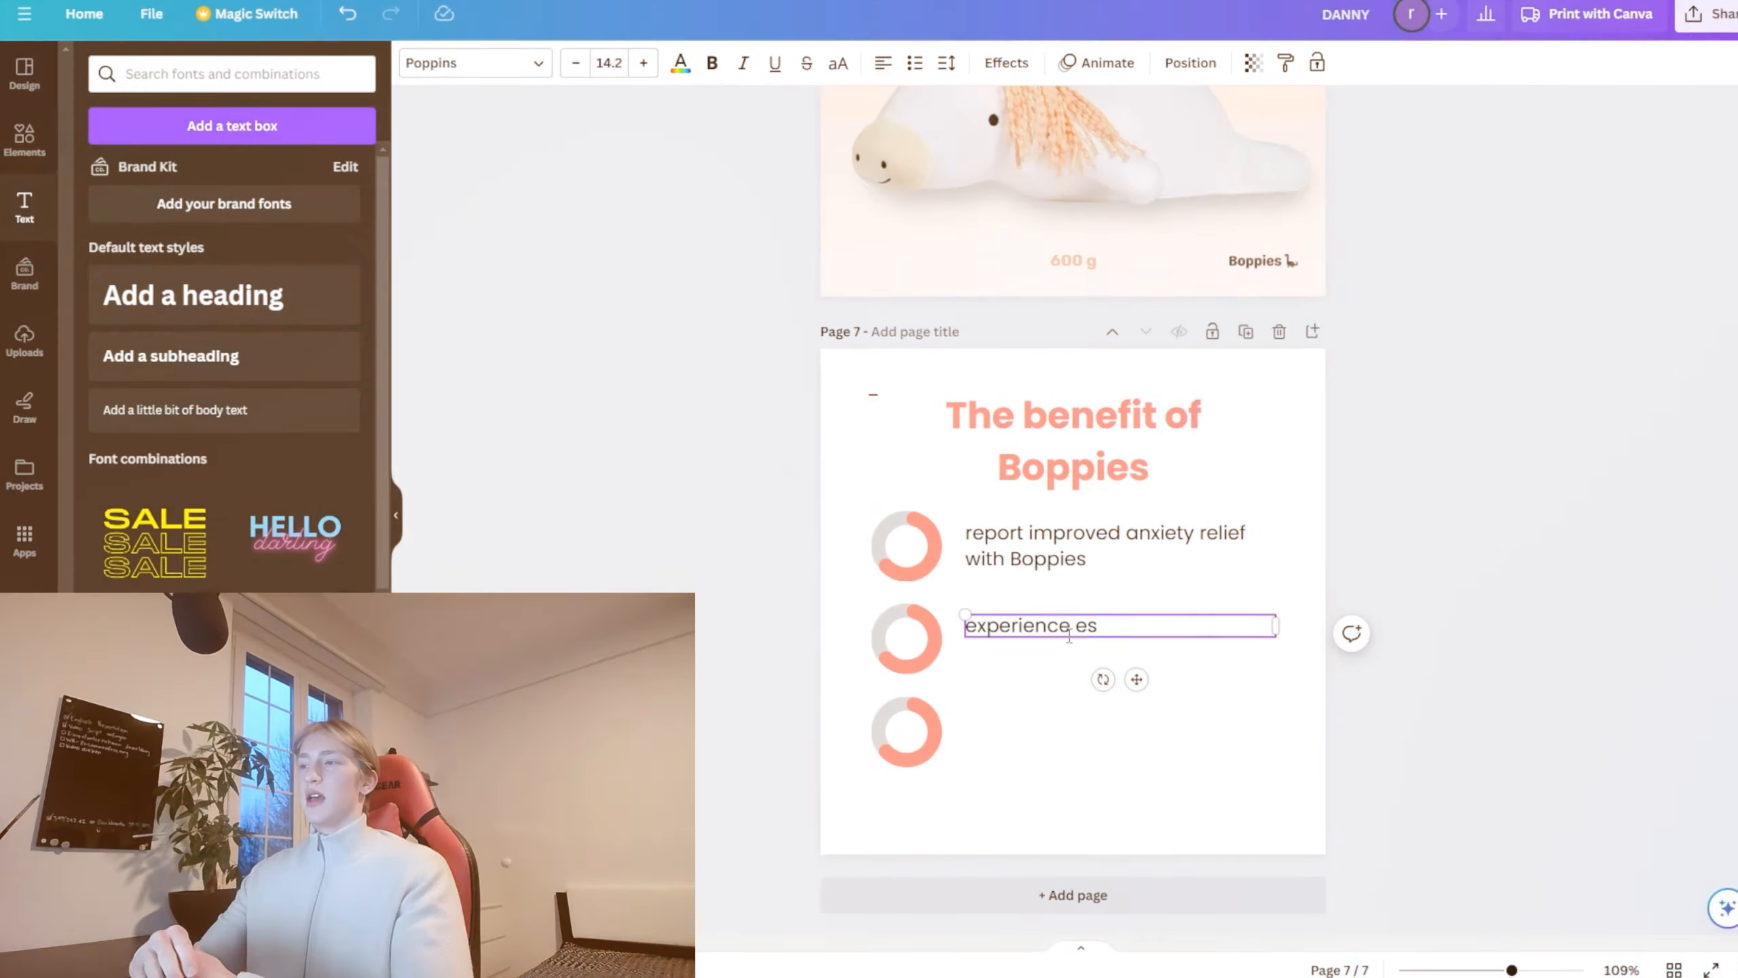
type("sier sleep thanks to Bopp")
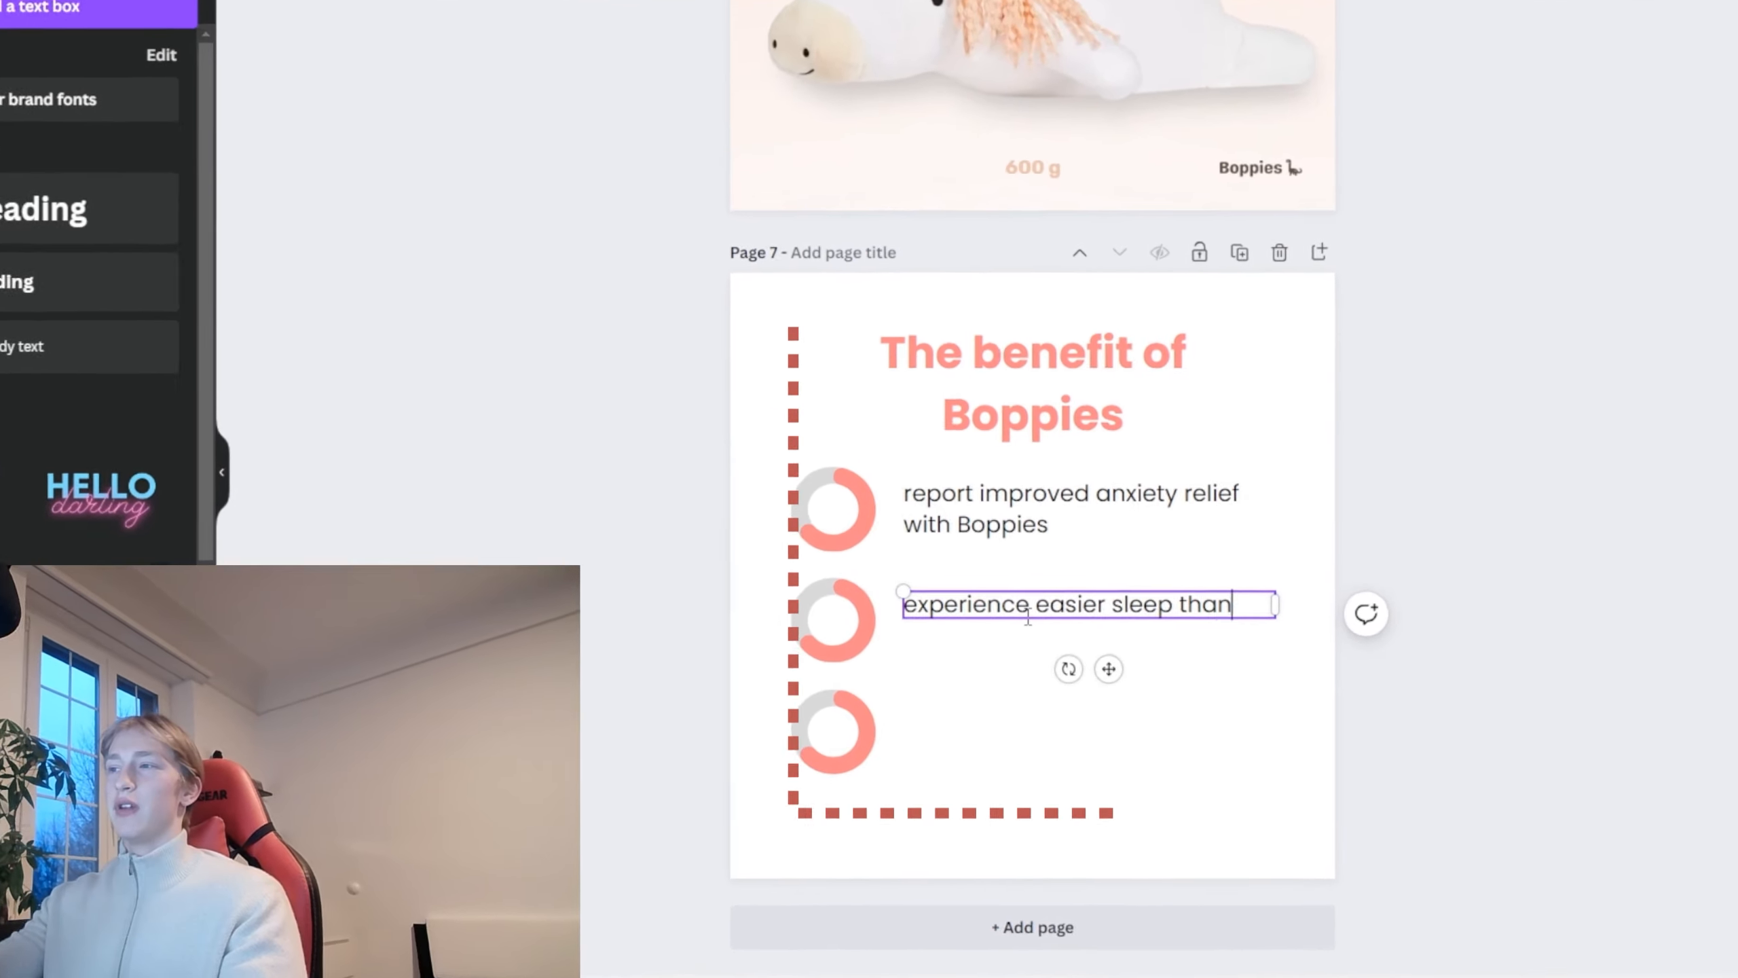
type("ies")
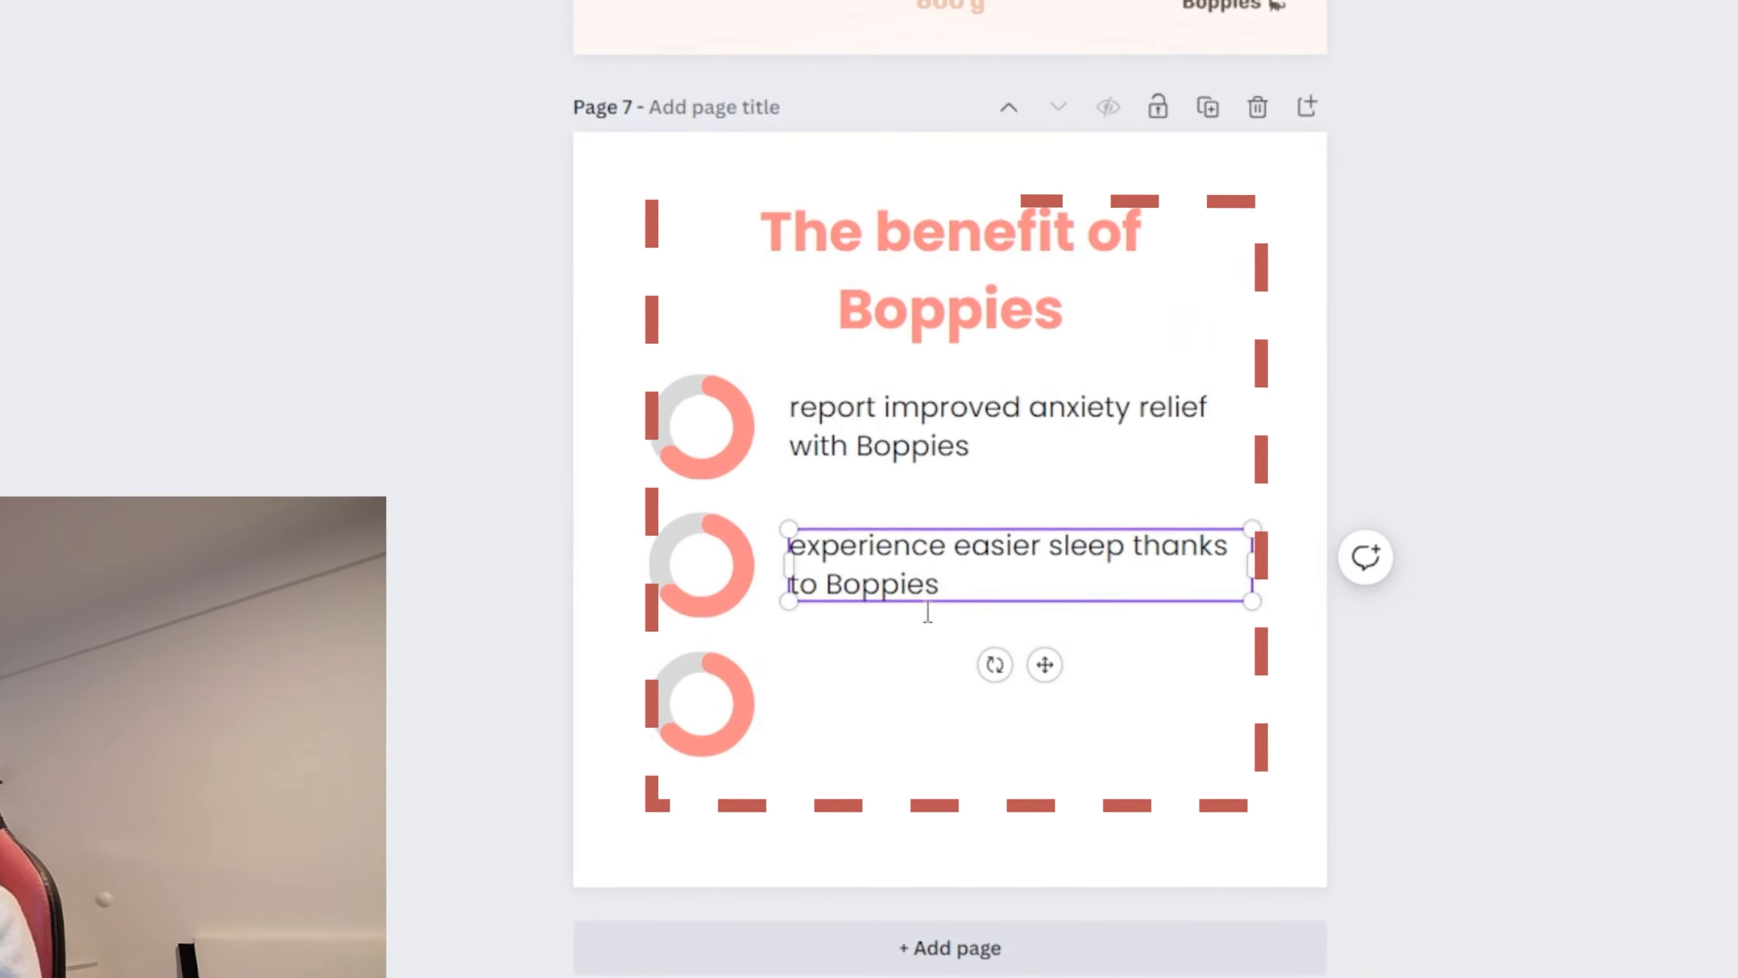
key("Escape")
Step: Duplicate the second caption beside the third ring and replace its text with "reported no added benefits using Boppies"
key("ctrl+d")
left_click_drag(950, 620, 736, 674)
double_click(879, 703)
left_click(947, 714)
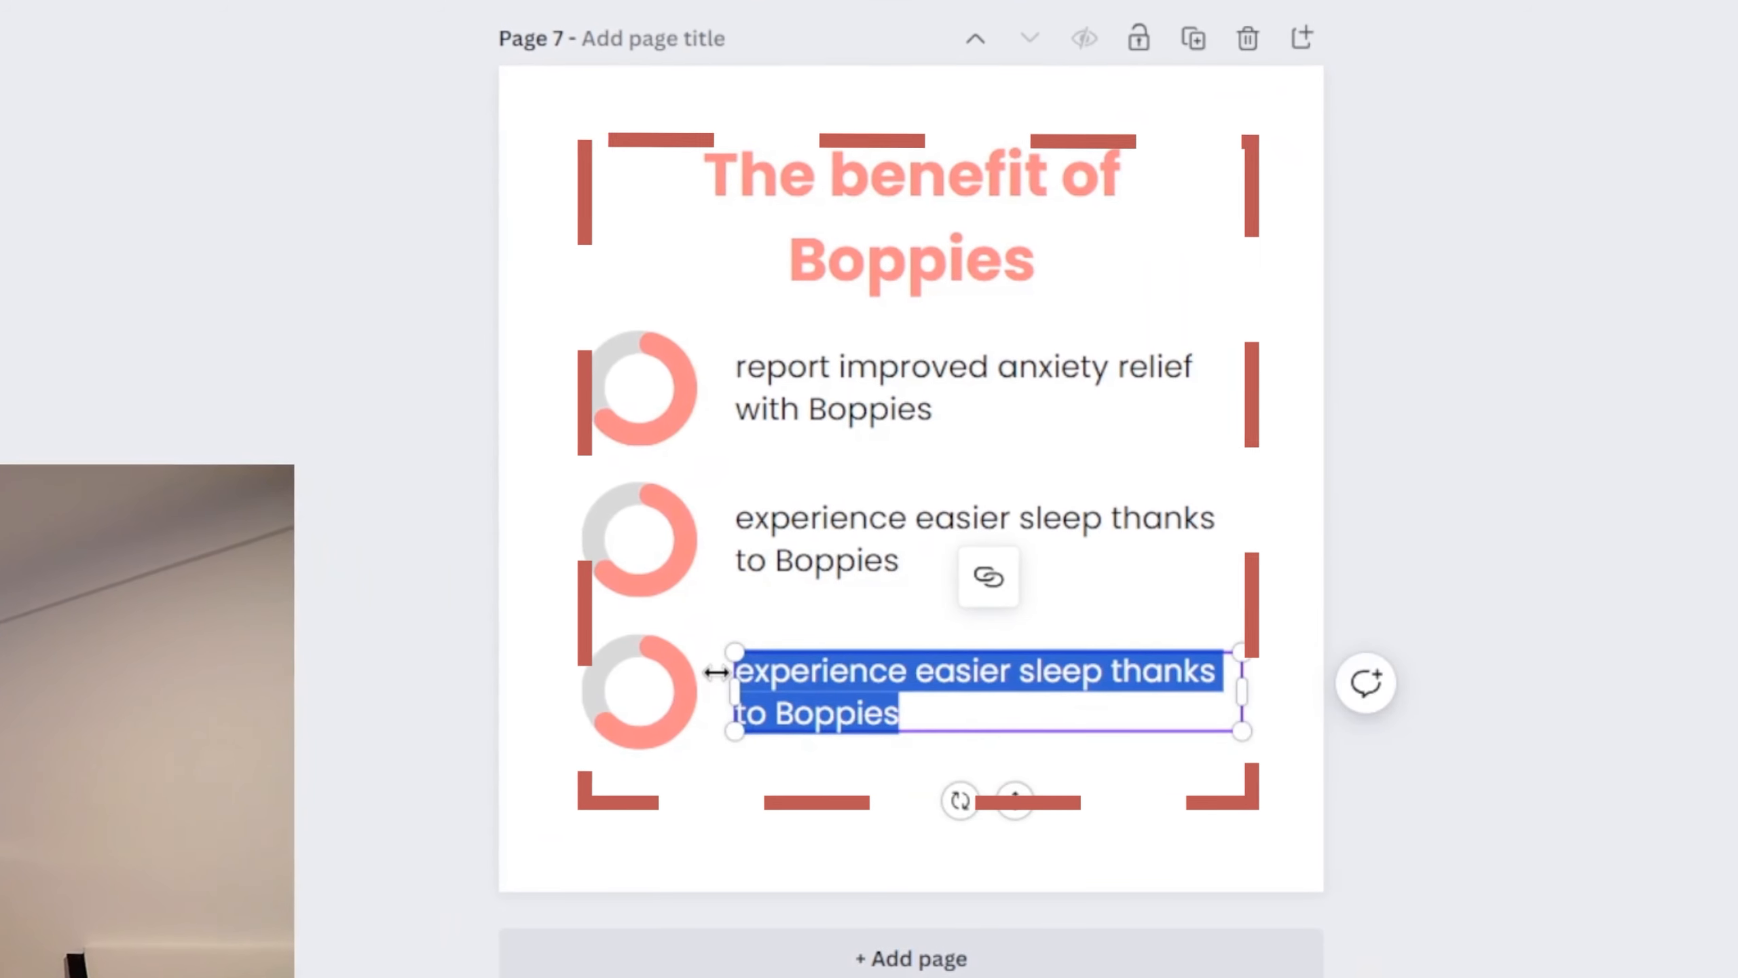
type("sa")
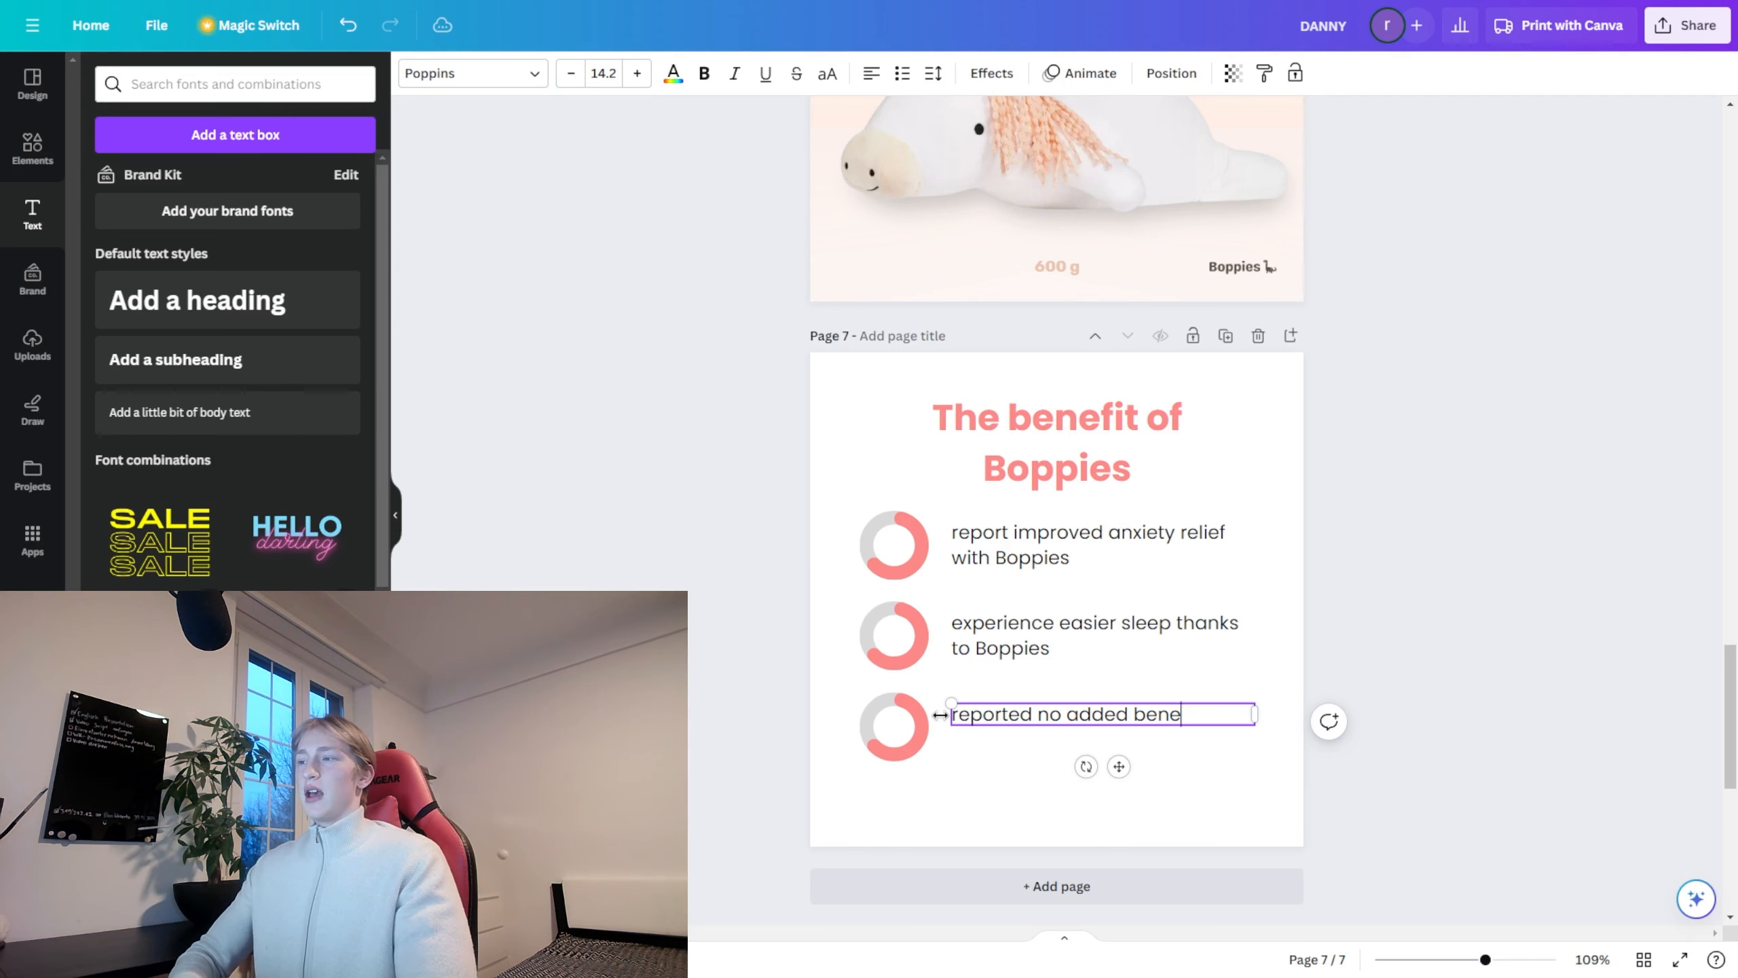
type("using Boppies")
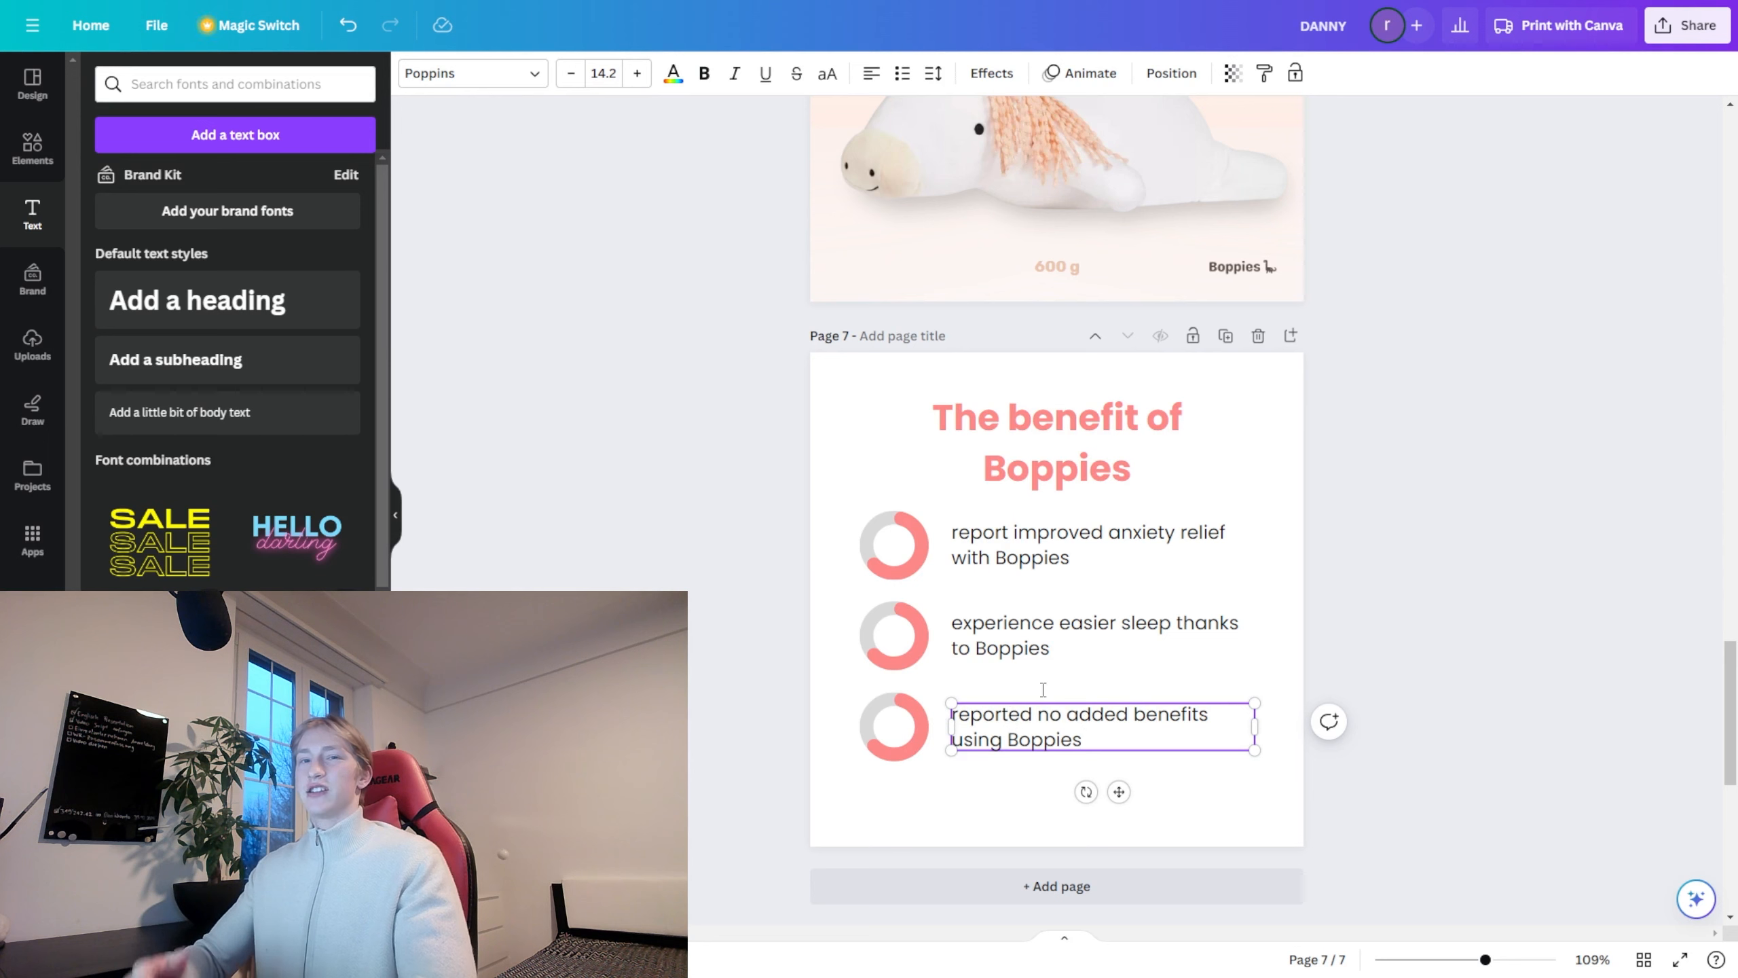
Step: Bold "easier sleep" in the second caption and "anxiety relief" in the first caption
left_click(1060, 625)
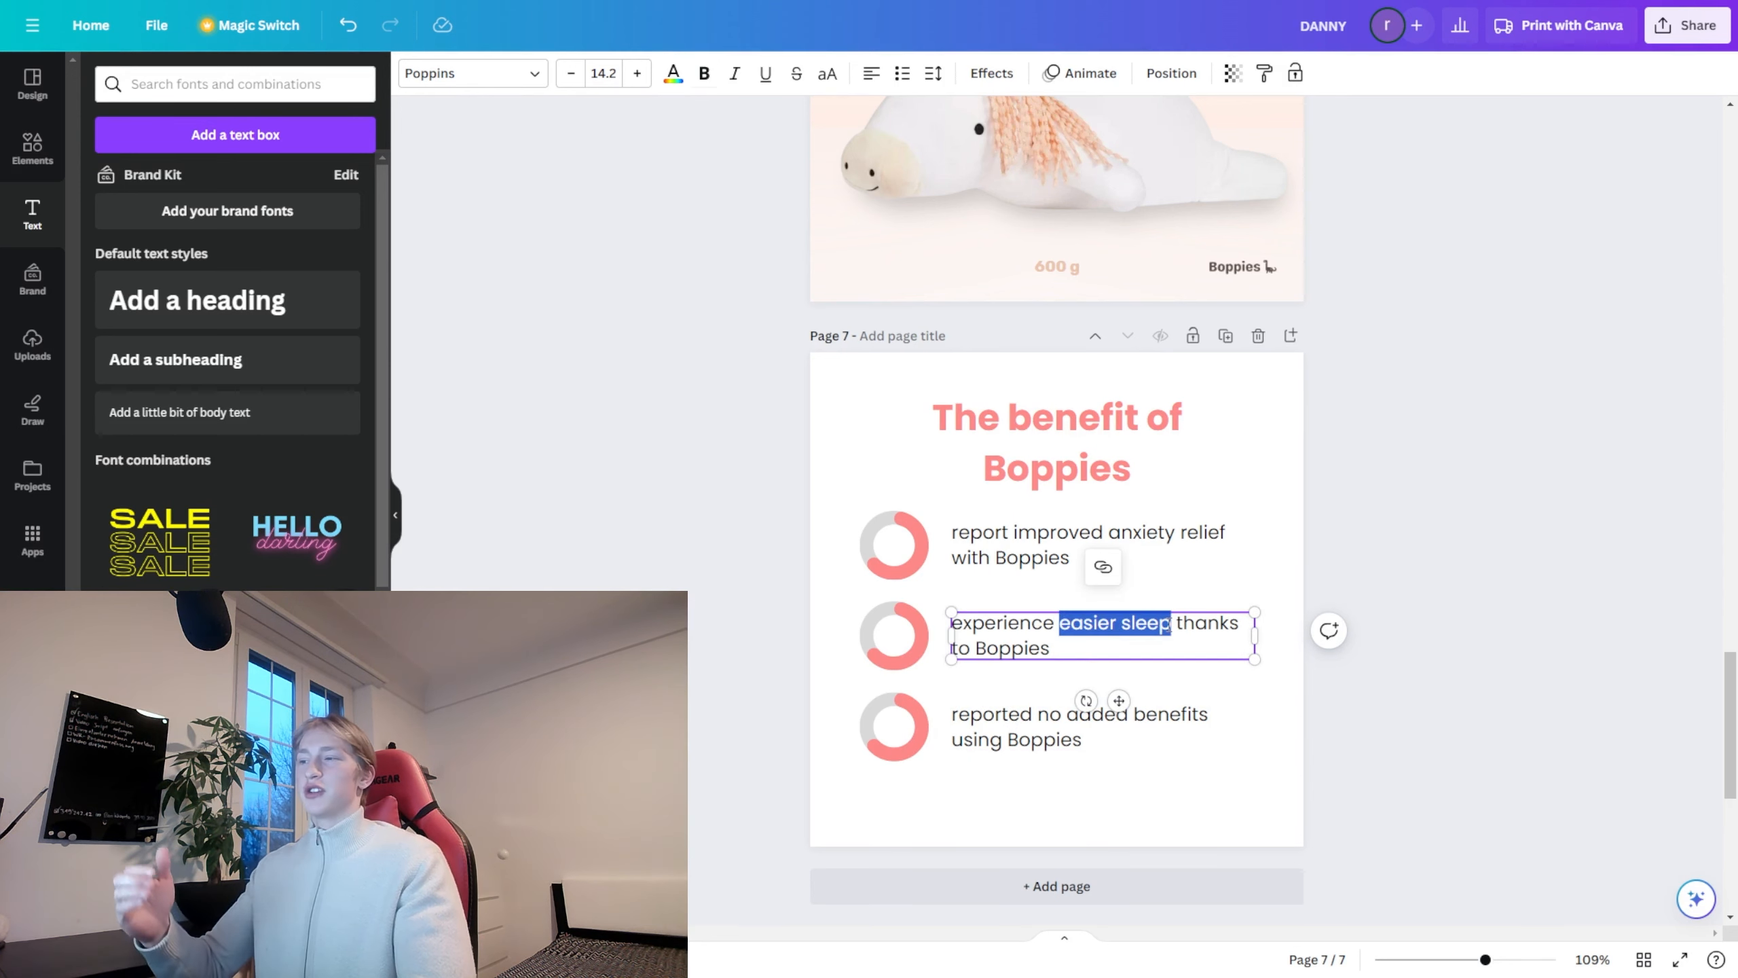
key("ctrl+b")
double_click(1017, 533)
left_click(1014, 534)
left_click_drag(1015, 534, 1175, 534)
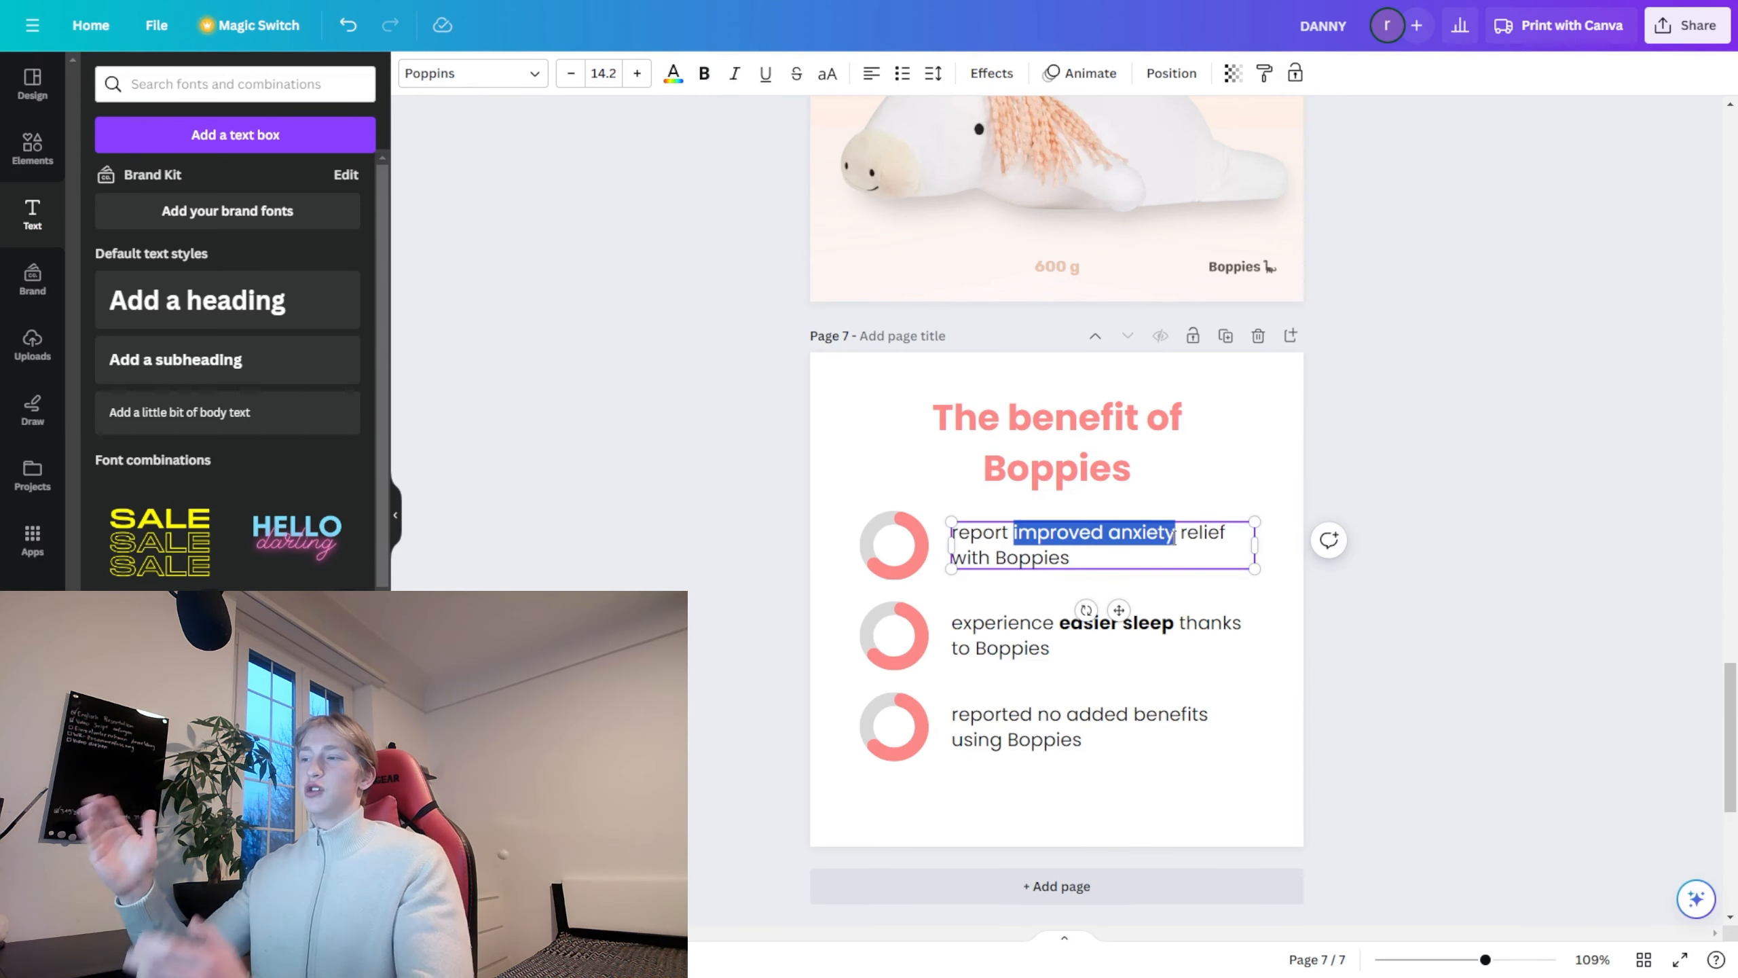
left_click(1112, 532)
key("ctrl+b")
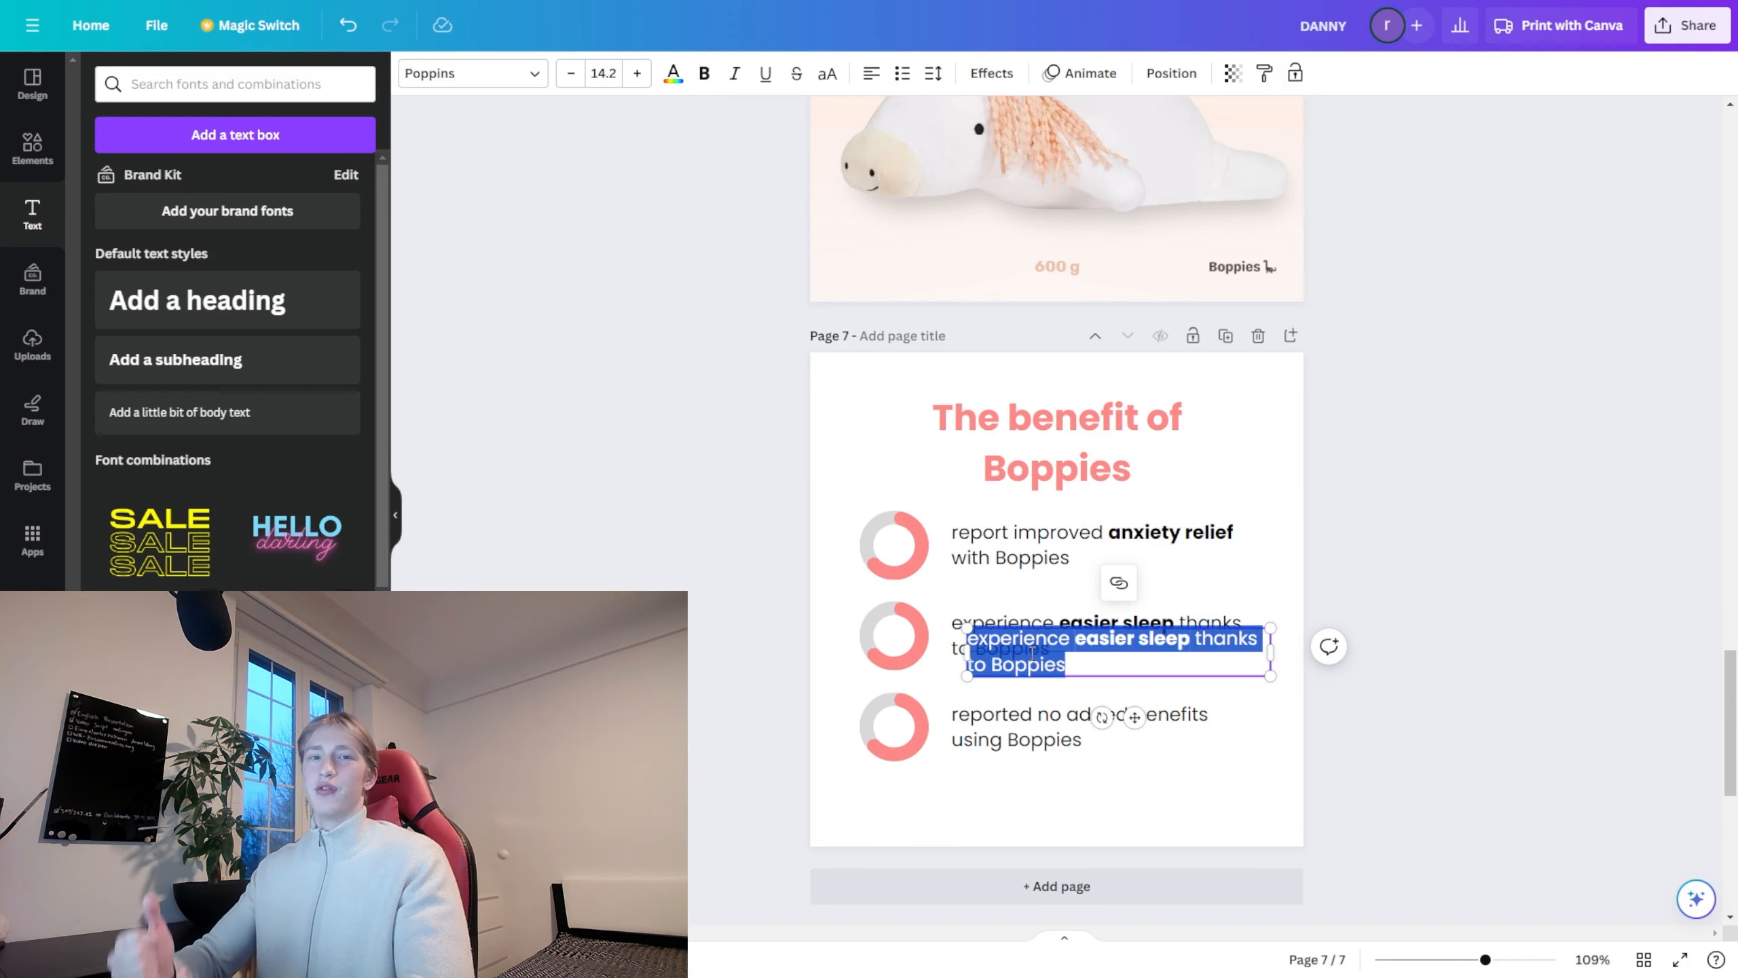
Step: Centre bold size 9.6 percentage labels inside the three rings, reading 91%, 84% and 3% in order down the column
type("91%")
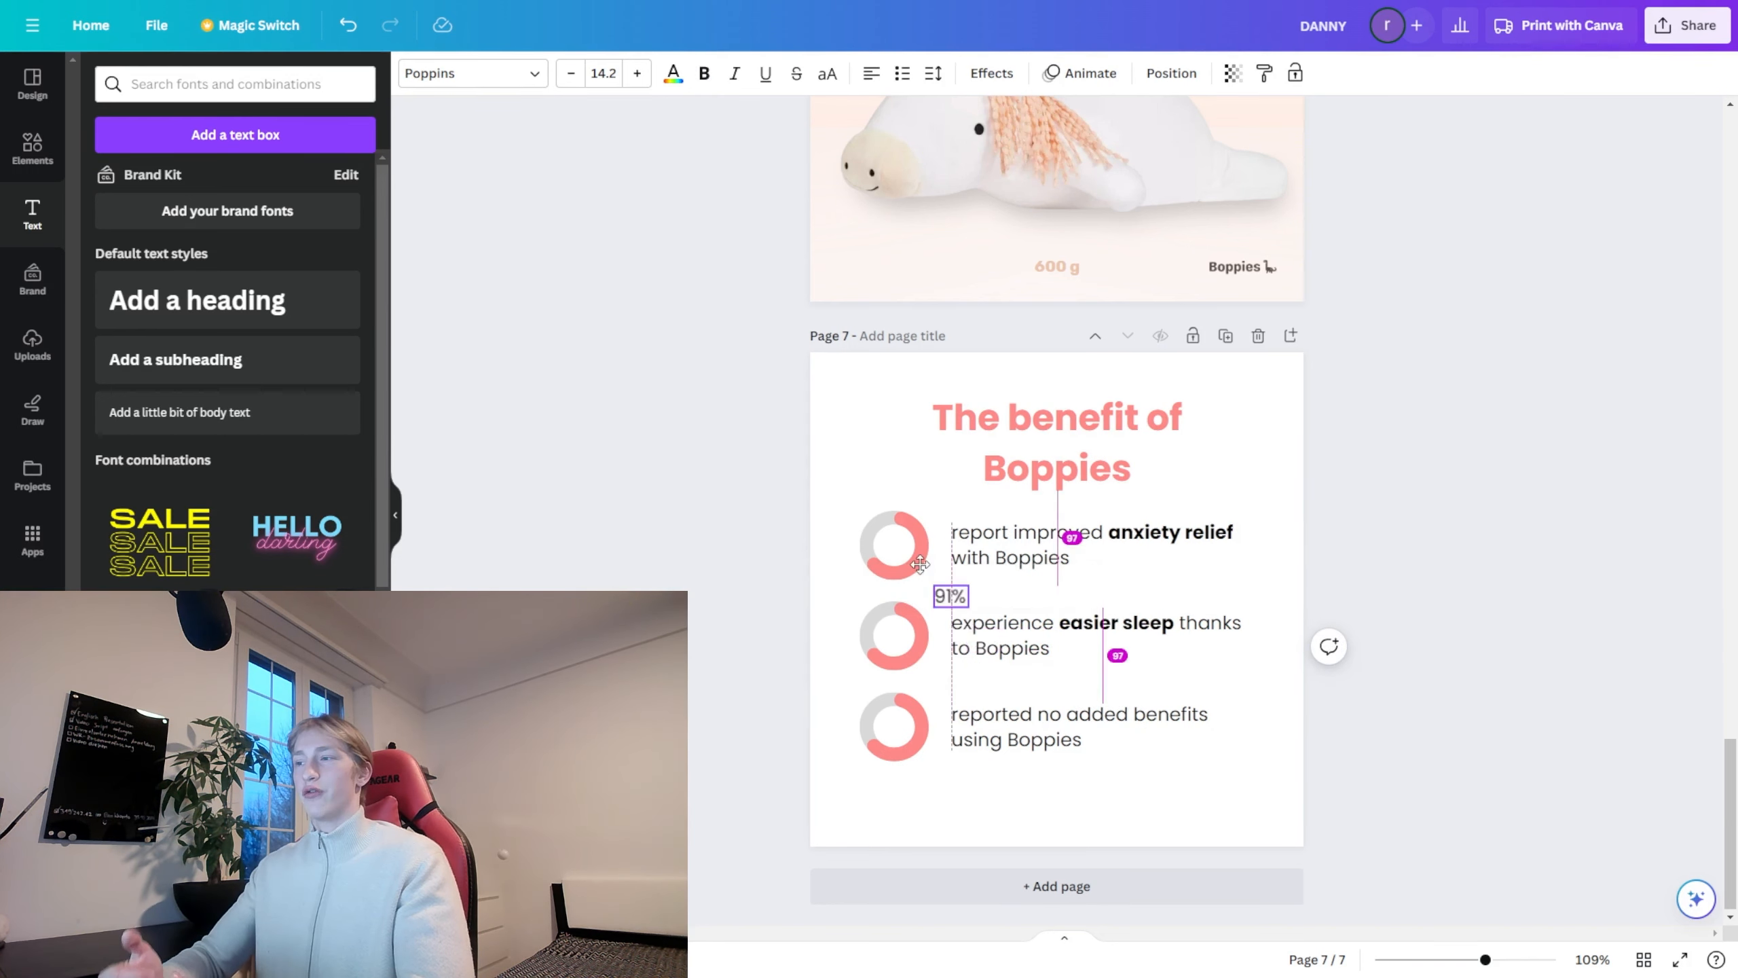
left_click_drag(808, 754, 780, 755)
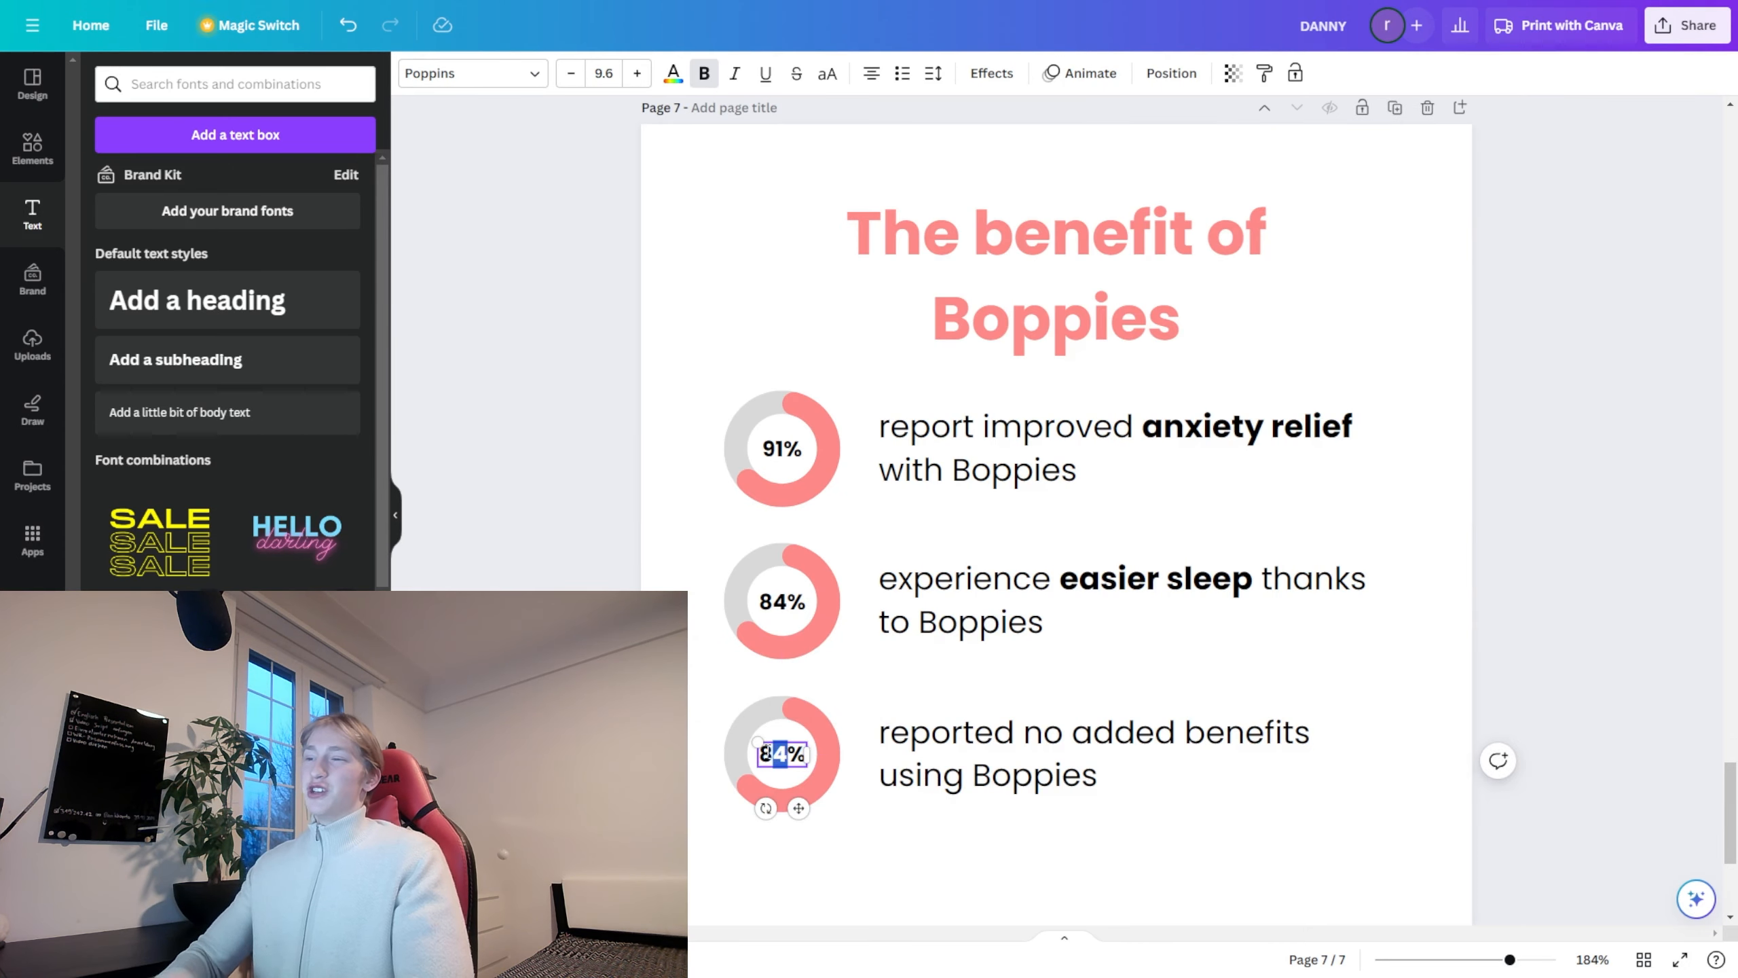
type("4")
key("BackSpace")
type("3")
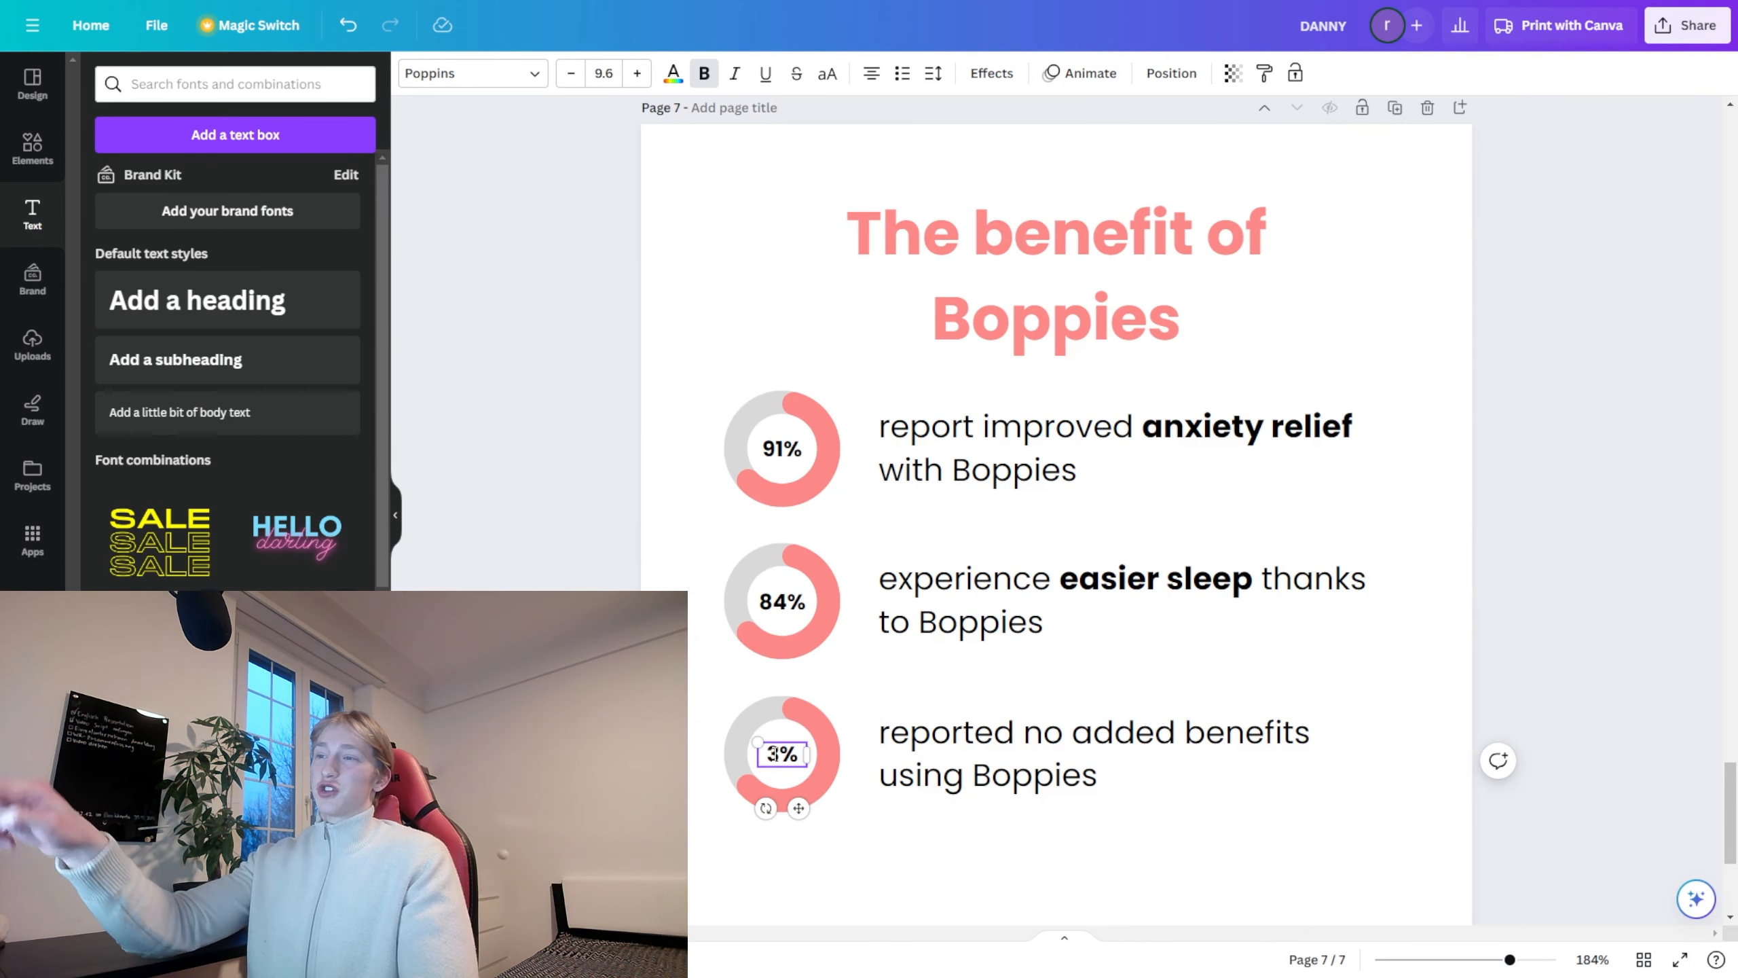
key("BackSpace")
type("5")
key("BackSpace")
type("3")
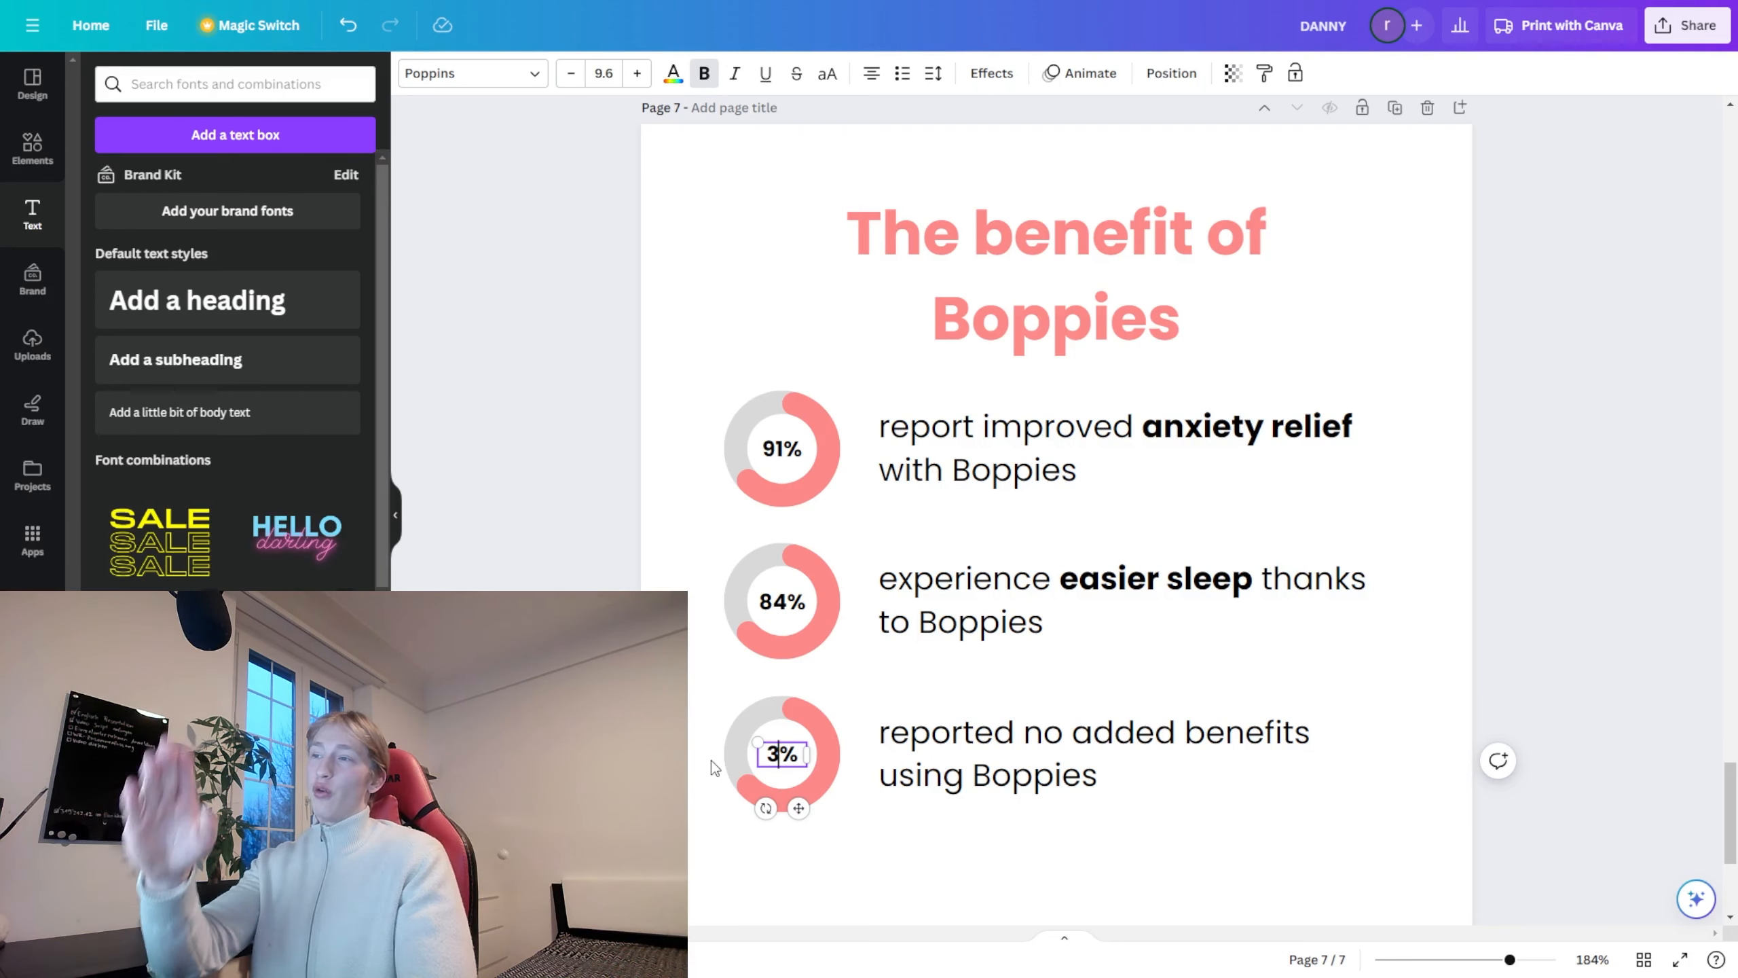
left_click(700, 737)
scroll(578, 560, "down", 2)
scroll(574, 516, "up", 2)
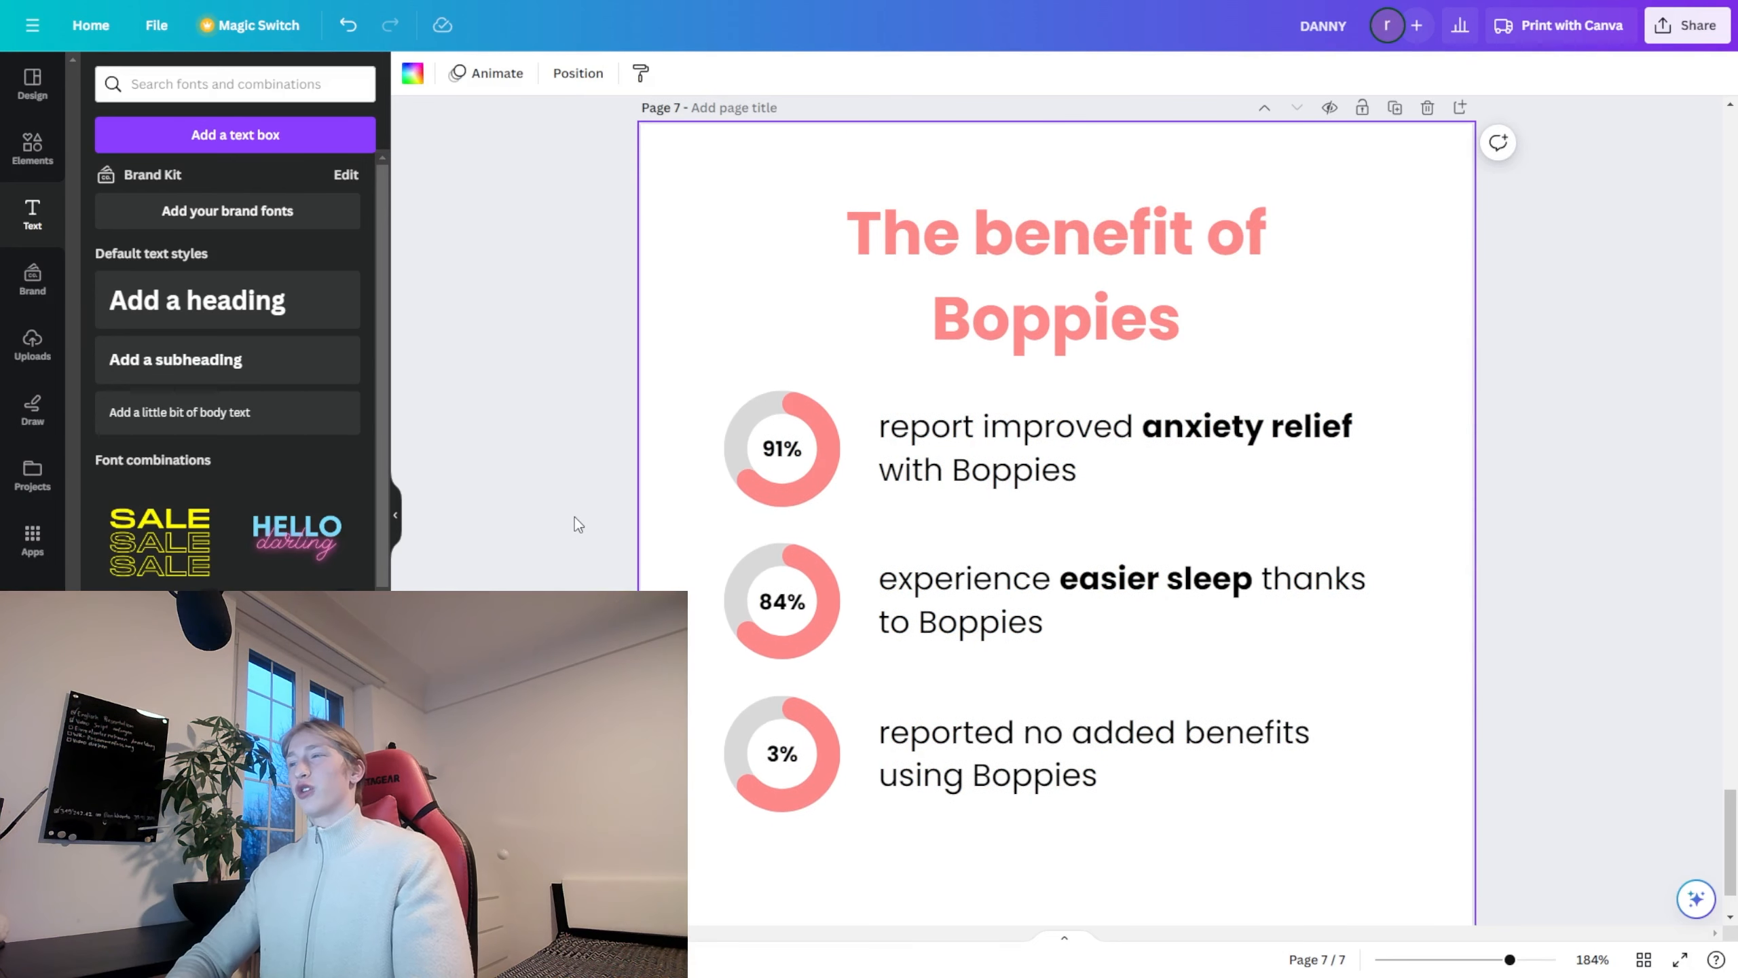
scroll(575, 516, "down", 3)
scroll(602, 517, "up", 2)
scroll(573, 532, "down", 1)
scroll(574, 518, "up", 1)
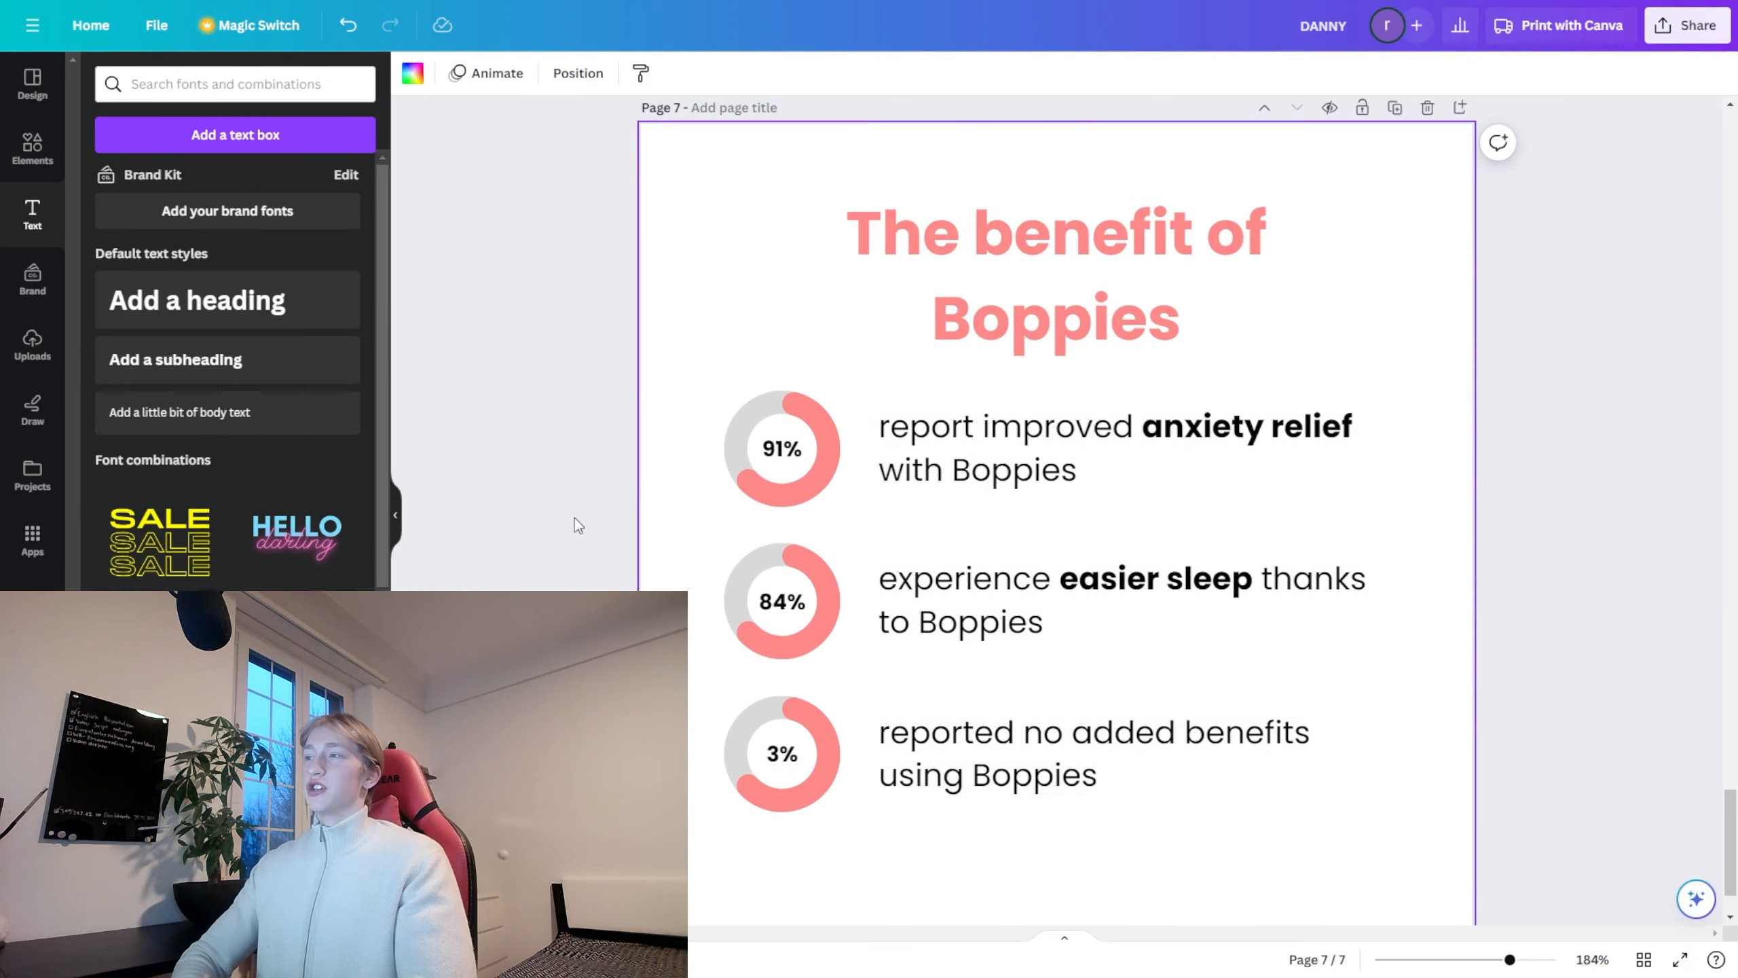
Step: Add page 8 and place the uploaded sofa photo of the green and pink plushes on it, enlarged and centred
scroll(575, 517, "down", 2)
scroll(1163, 815, "down", 1)
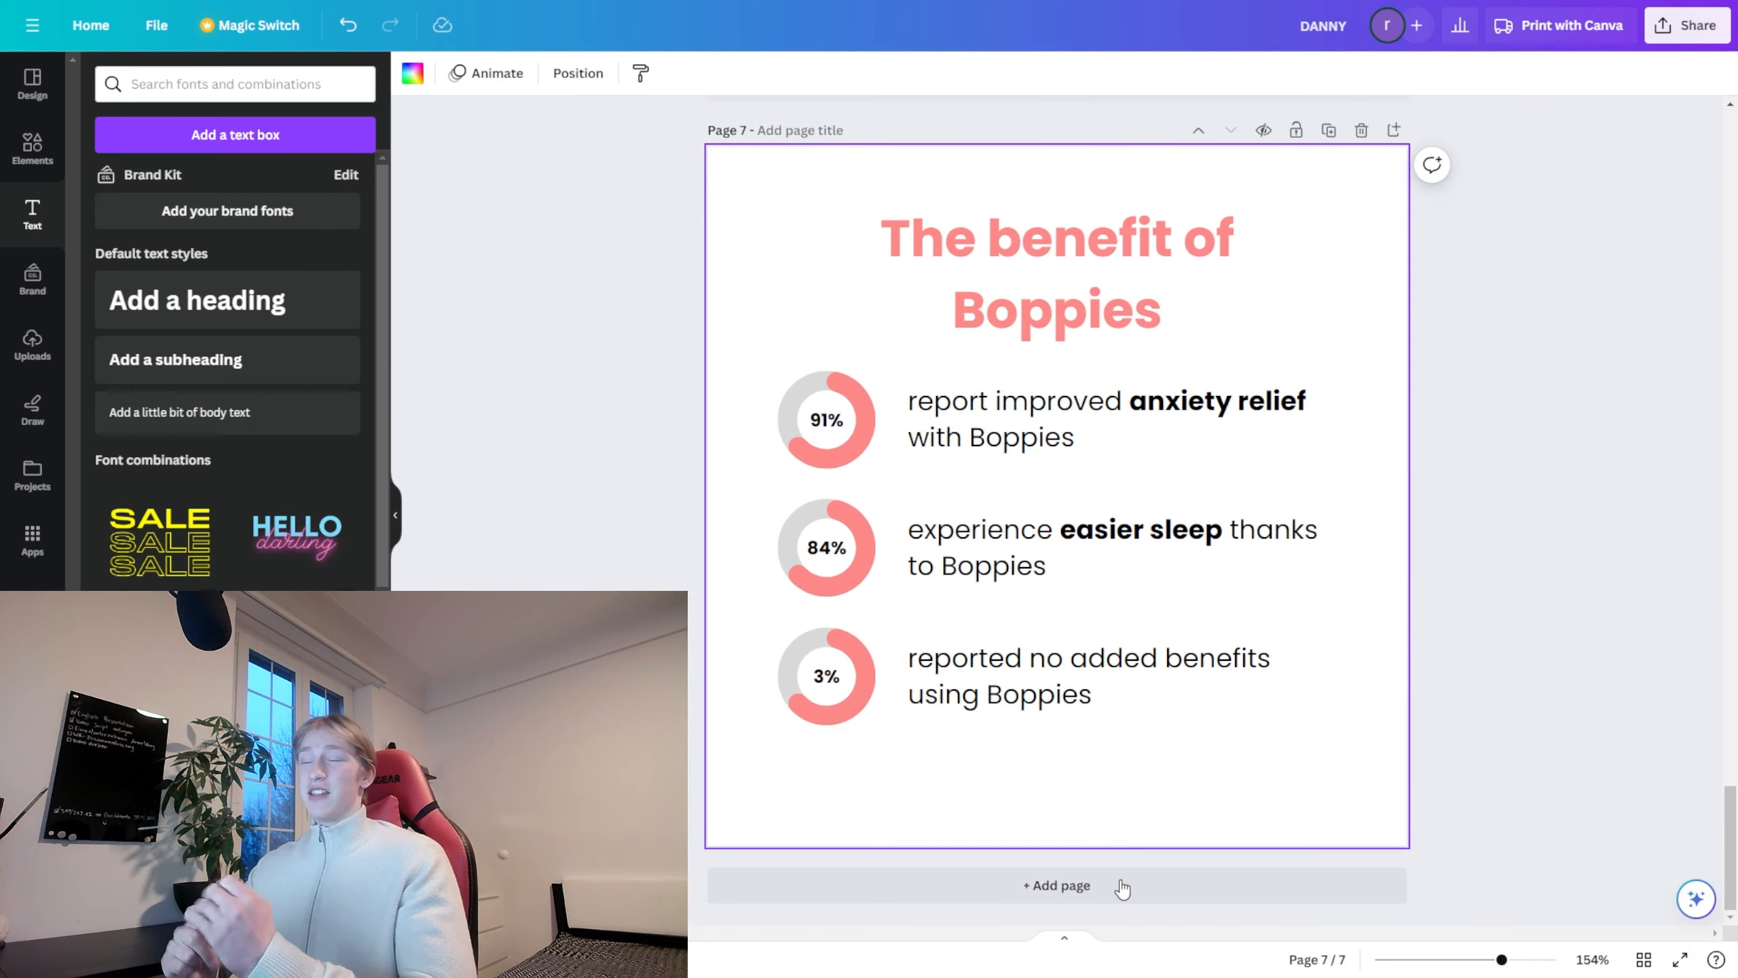
left_click(1122, 885)
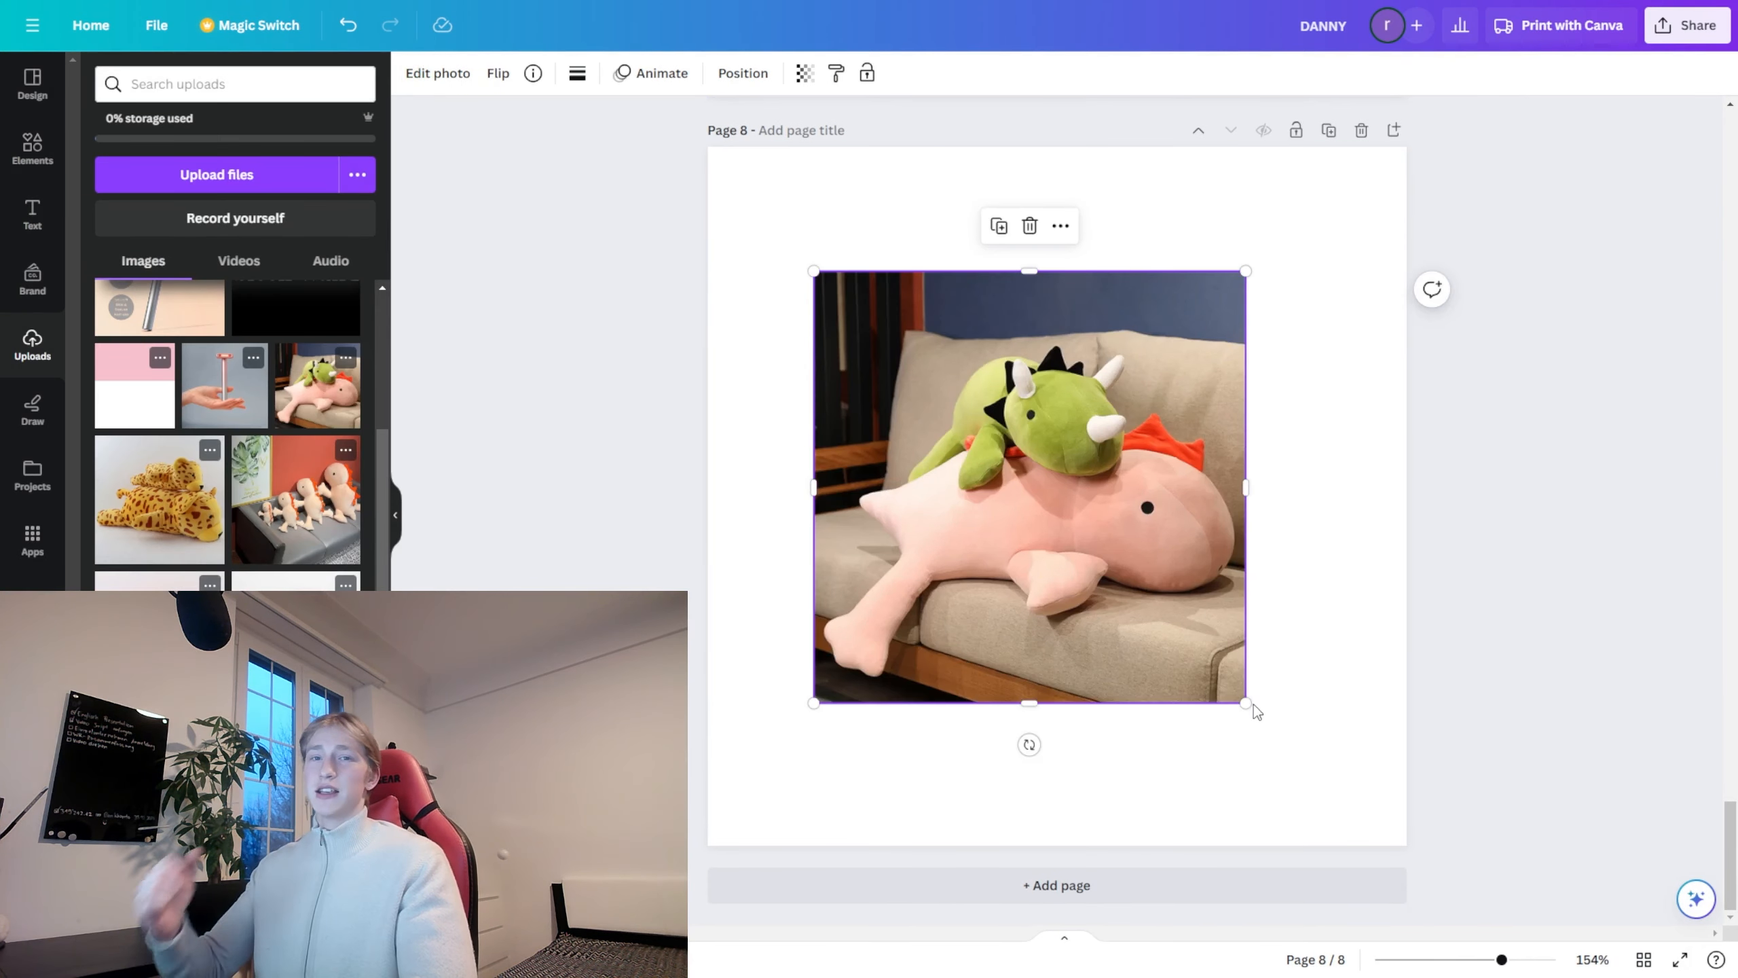
left_click_drag(1246, 703, 1385, 842)
left_click_drag(1222, 660, 1164, 586)
left_click_drag(1327, 770, 1357, 800)
Step: Remove the sofa photo's background and place a green "38 cm 600 g" label at the page's upper left margin
left_click(438, 72)
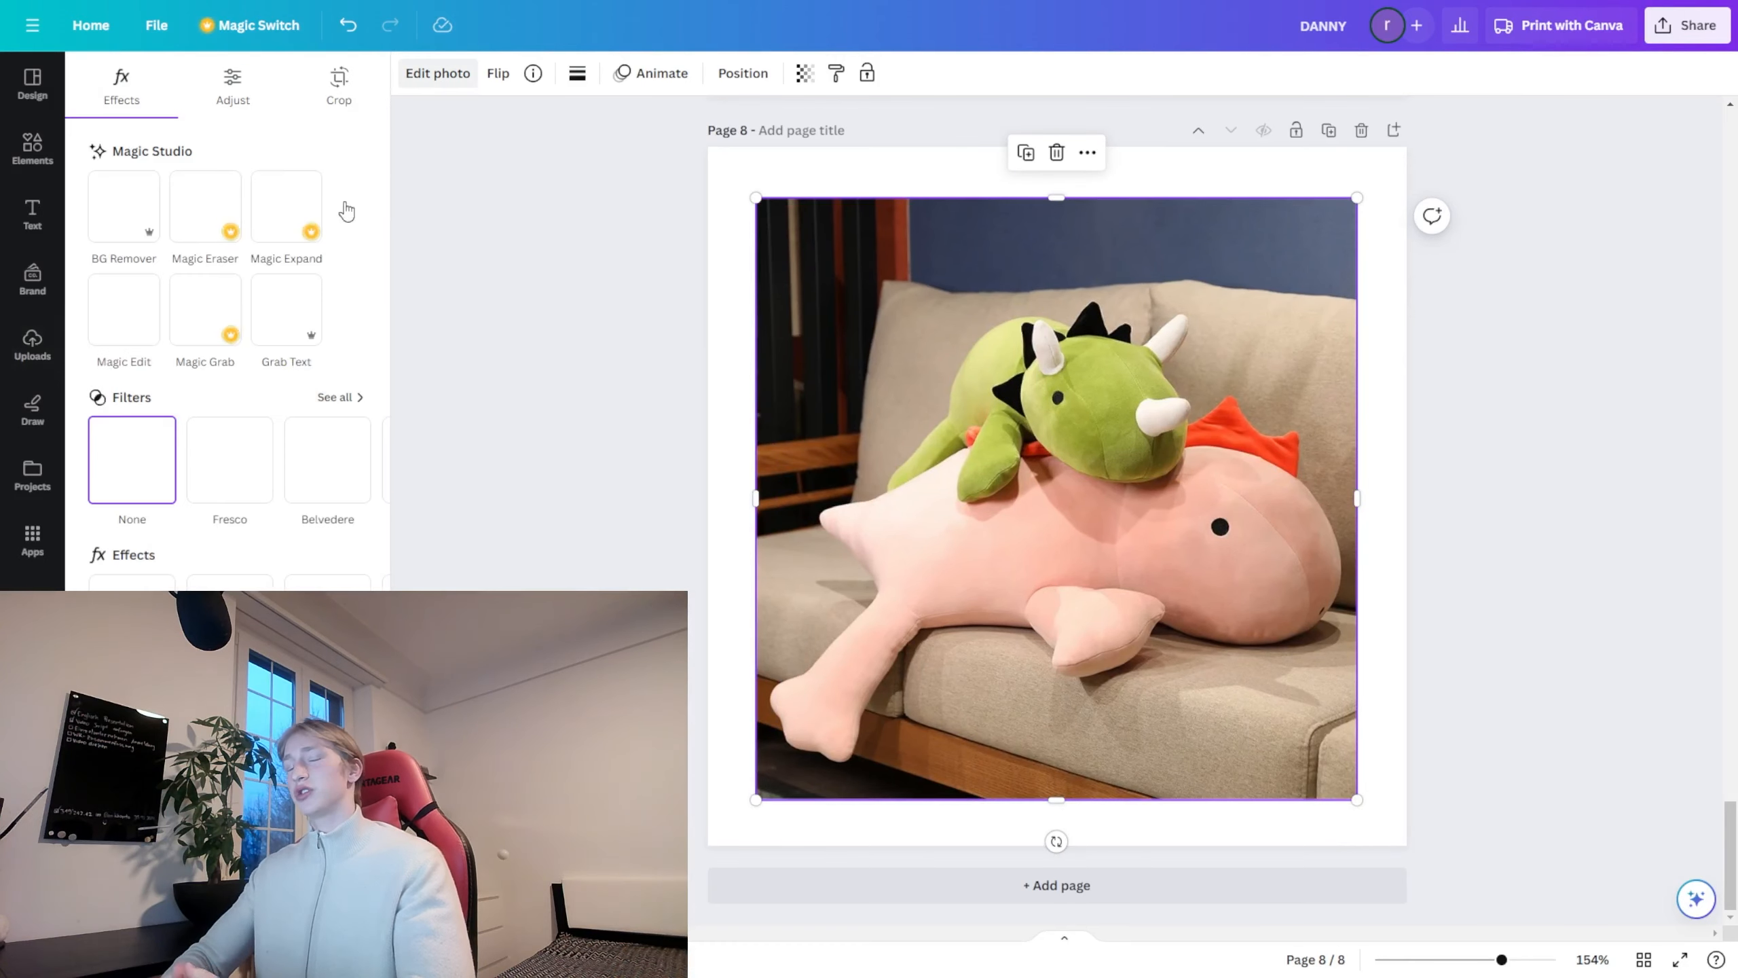
left_click(131, 213)
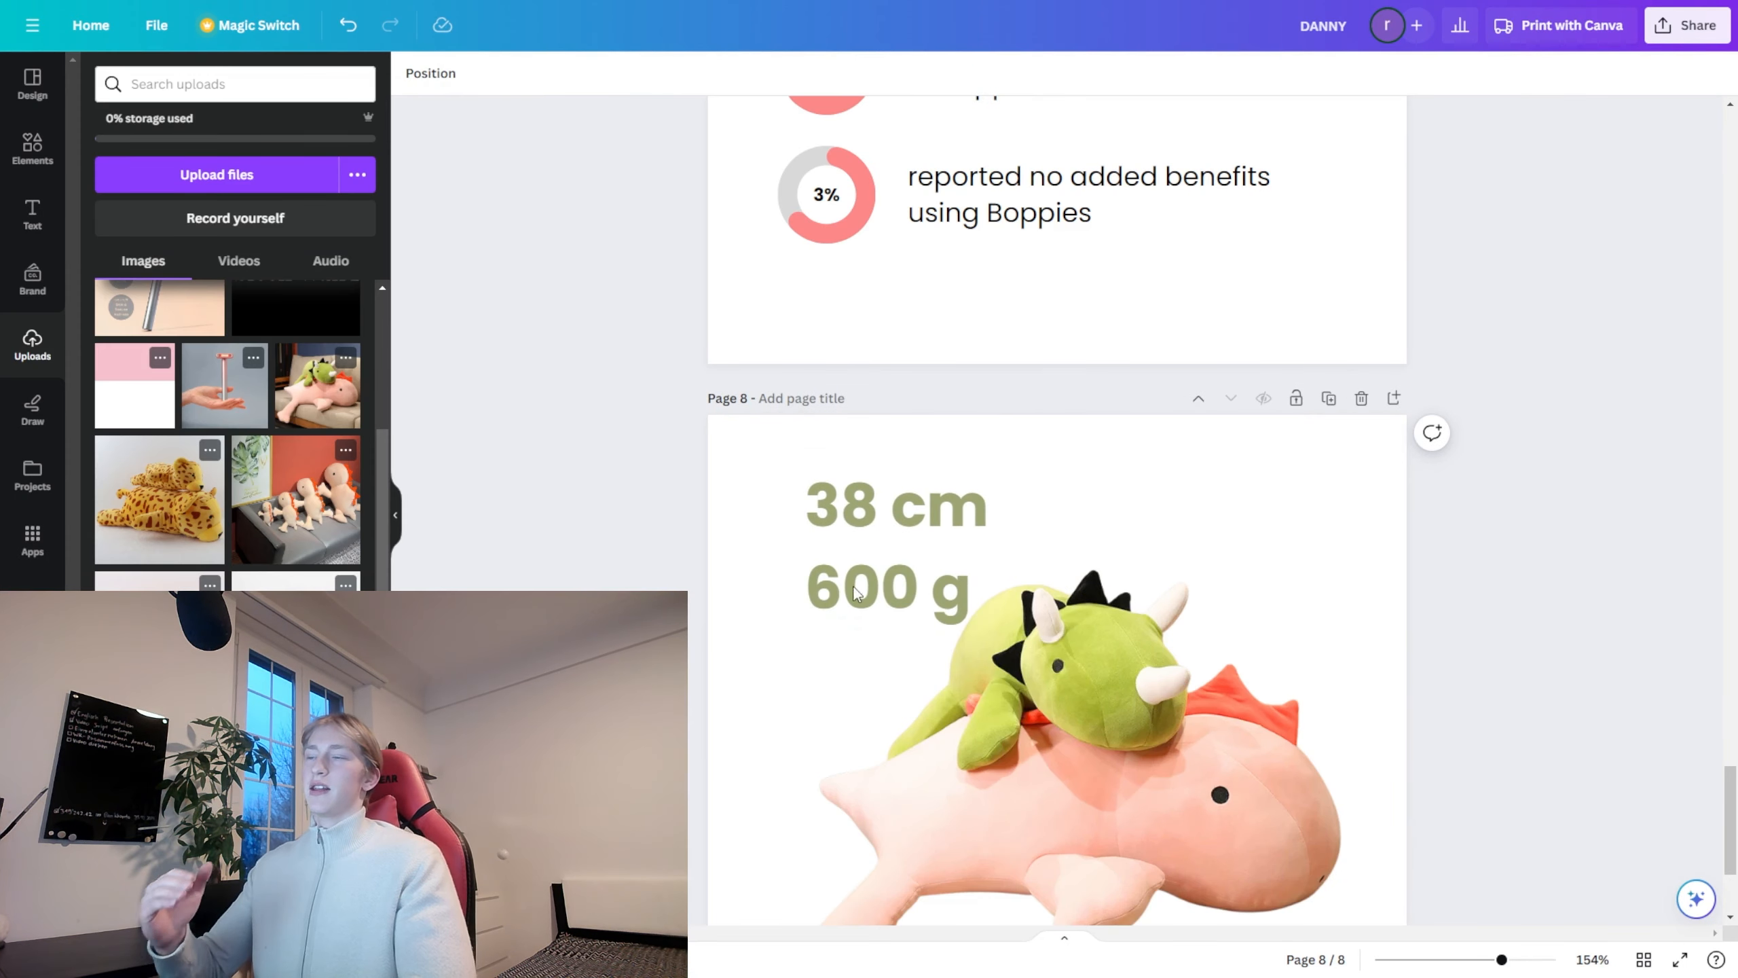
left_click_drag(904, 577, 857, 577)
scroll(653, 548, "down", 3)
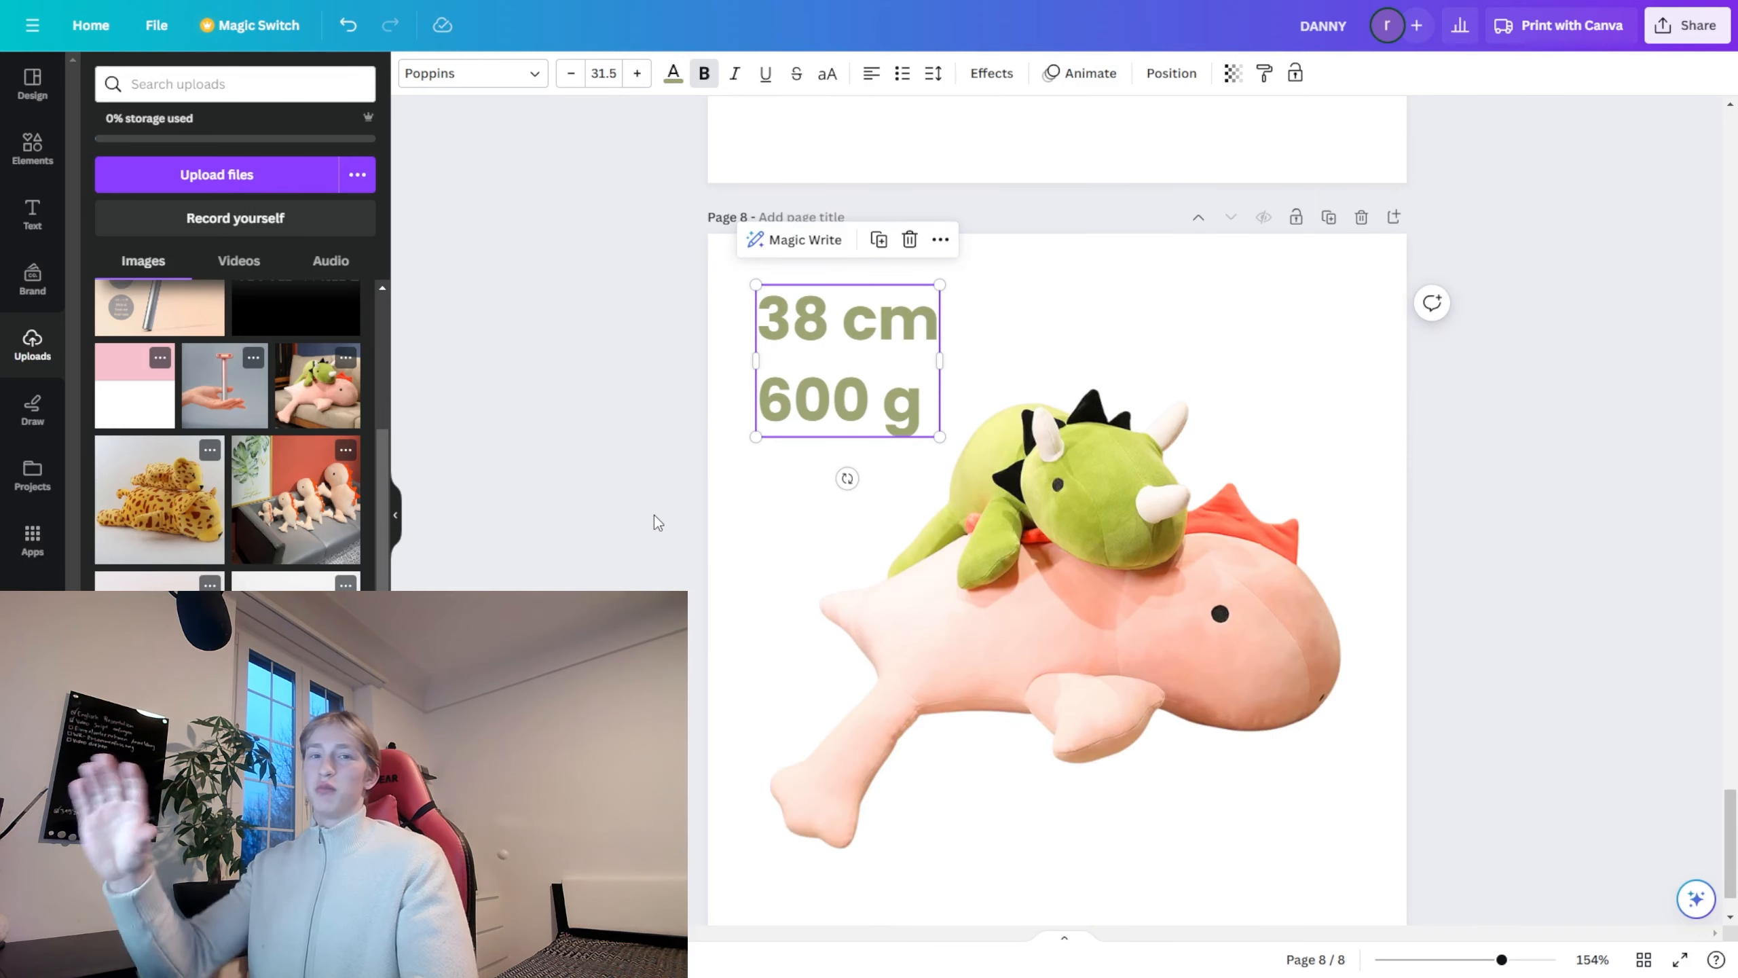
Step: Copy the pink "the dragon" subtitle from page 2 to page 8 and place it below the plushes
scroll(656, 522, "up", 3)
scroll(657, 518, "up", 20)
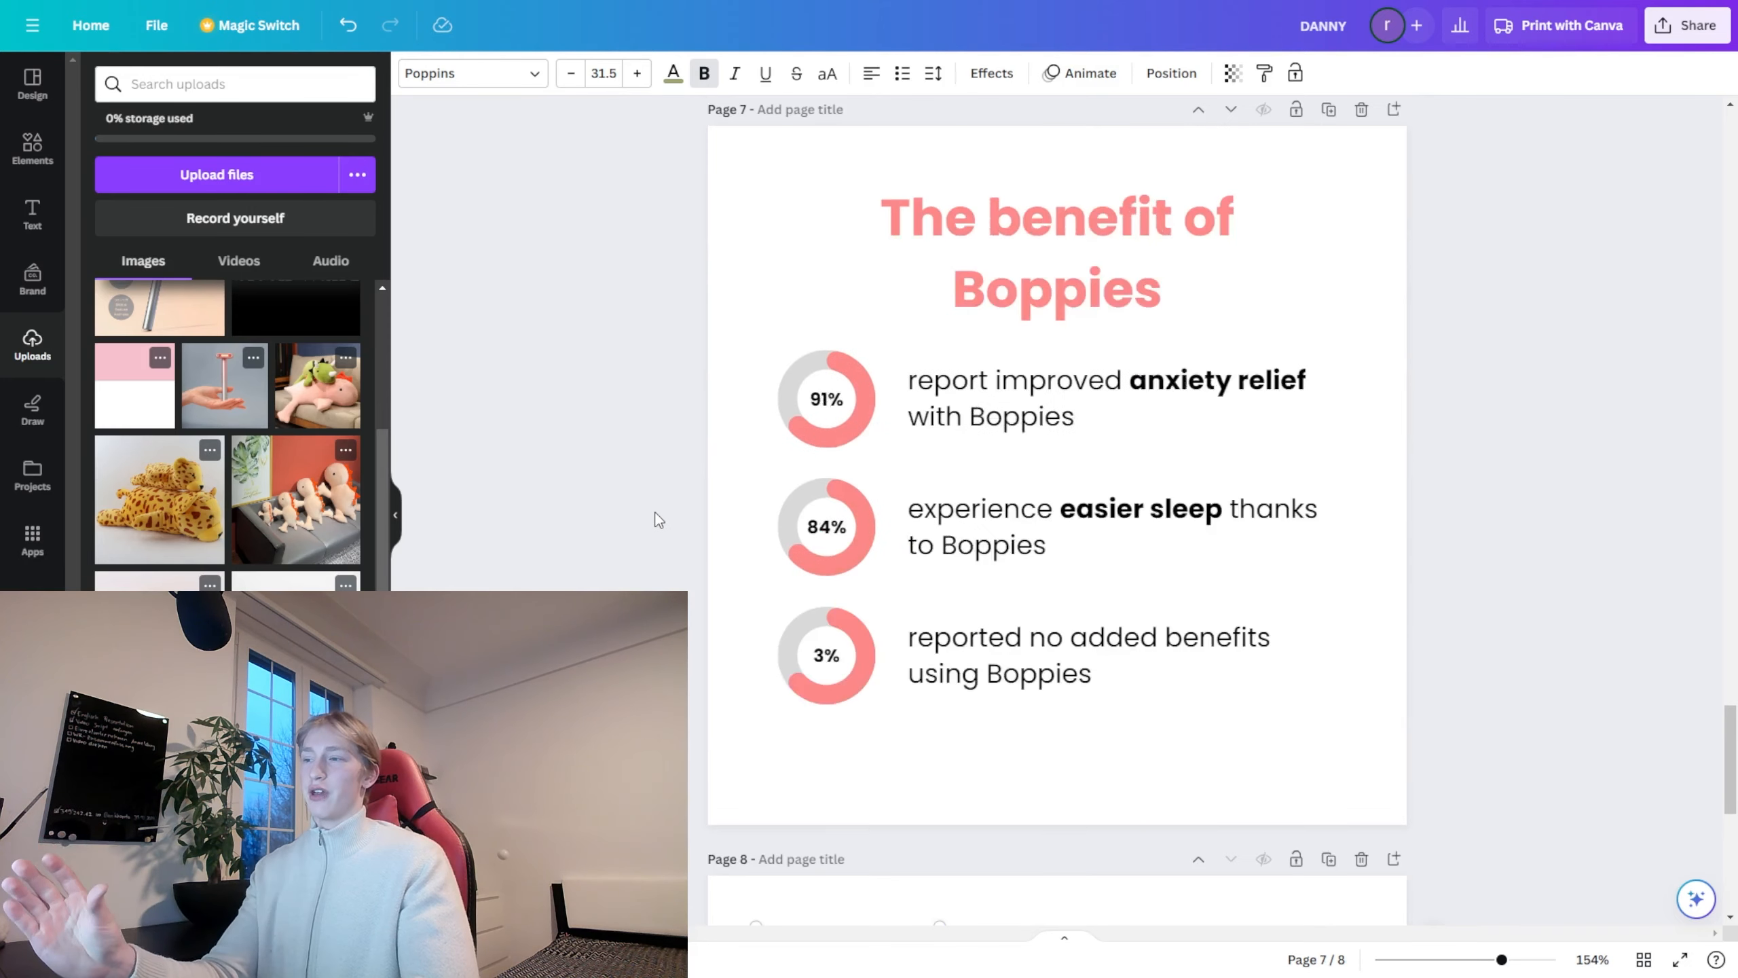
scroll(658, 518, "up", 8)
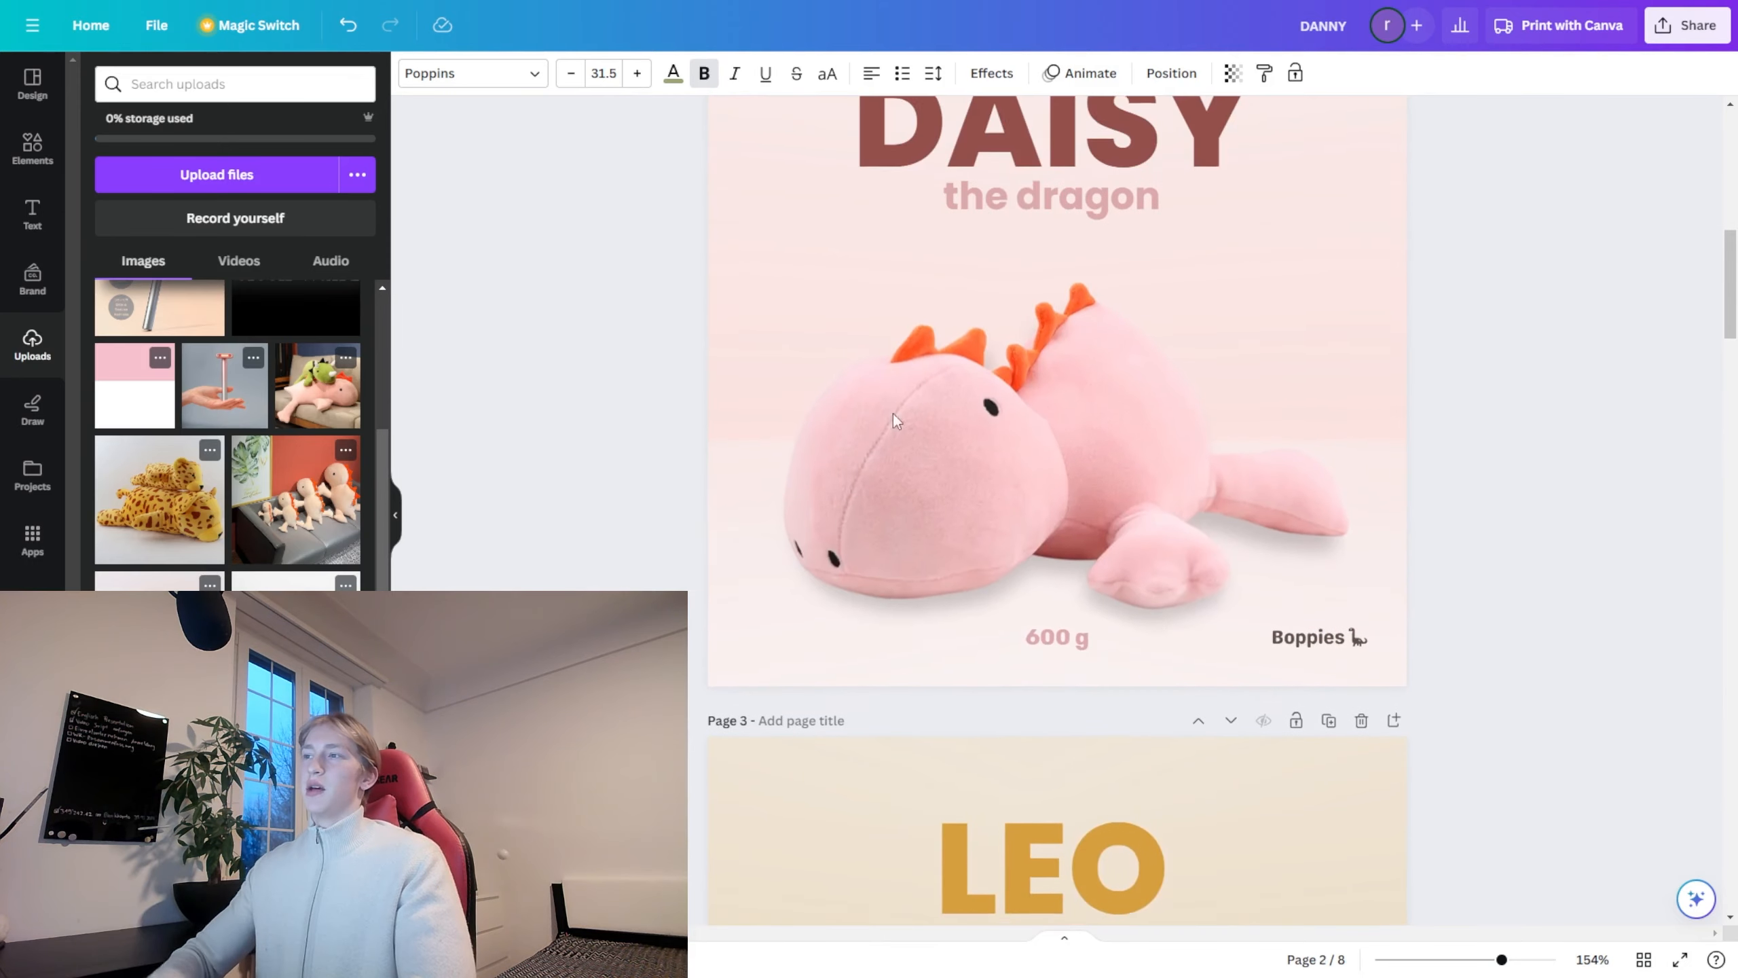
left_click(1029, 198)
scroll(569, 472, "down", 20)
scroll(569, 472, "down", 20)
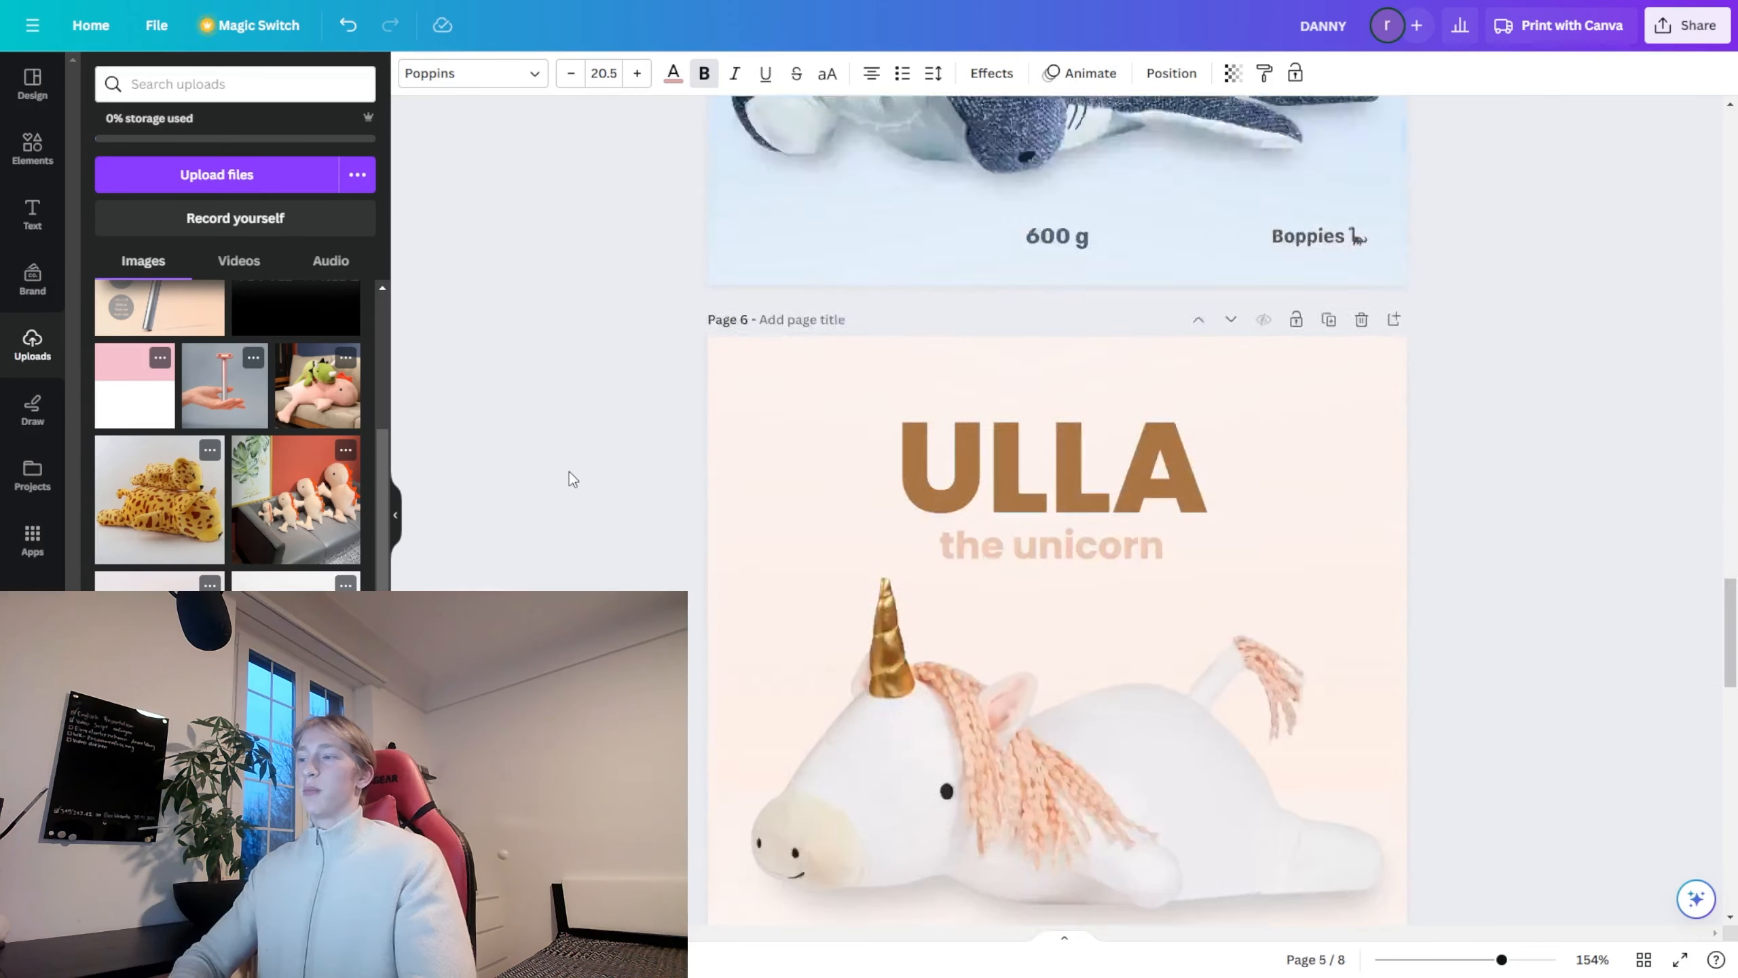
type("the dragon")
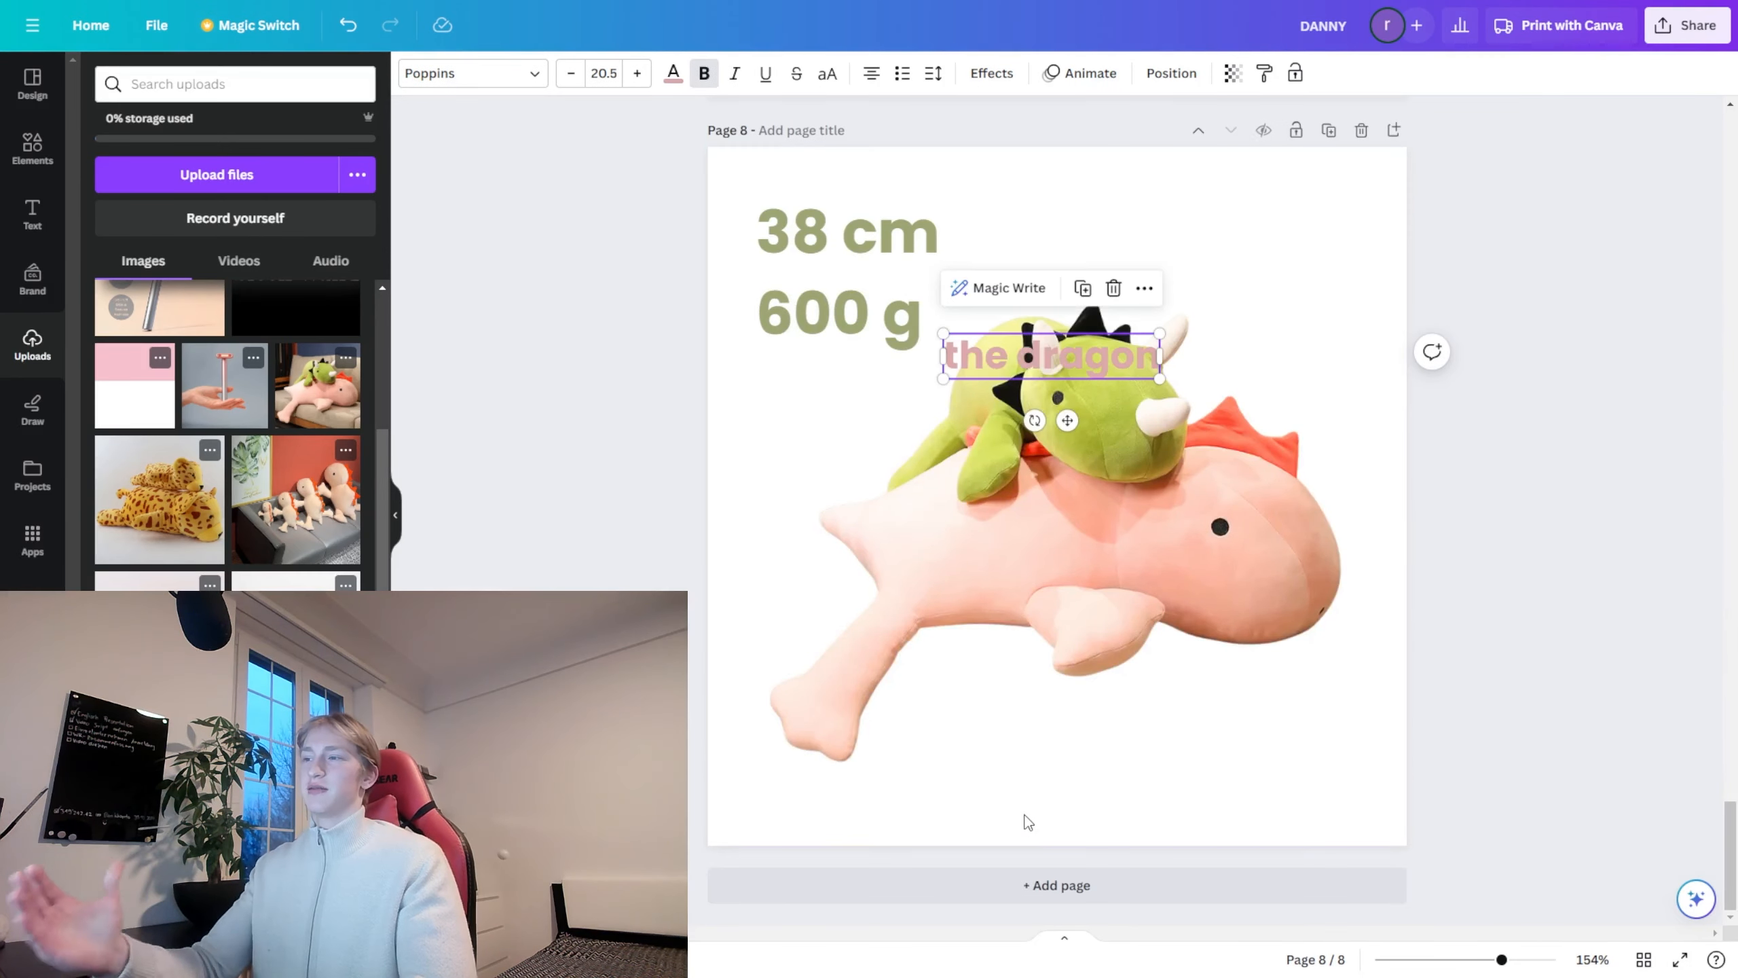
left_click(991, 367)
left_click_drag(1009, 368, 1029, 759)
Step: Flip the plush photo horizontally and add a matching "60 cm 1200 g" label at the page's lower left margin
left_click(493, 73)
left_click(535, 119)
left_click(994, 630)
Step: Recolour the "60 cm 1200 g" label dusty pink and delete the "the dragon" text from page 8
left_click(849, 730)
left_click(673, 73)
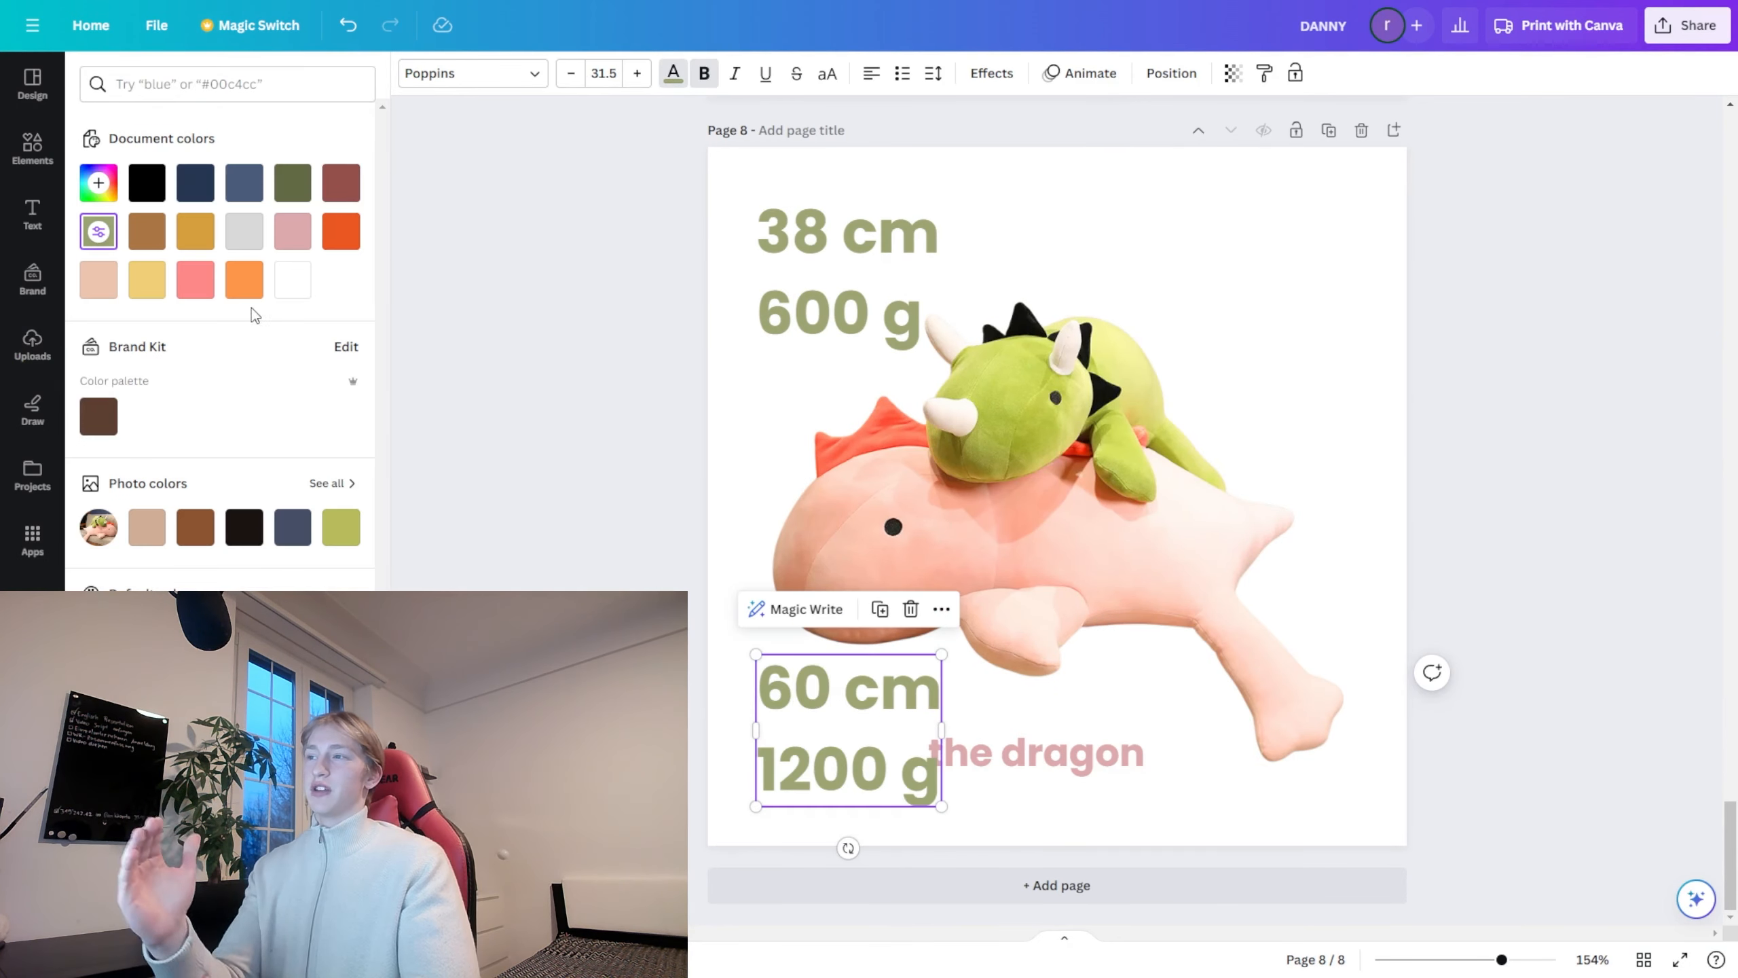
left_click(292, 231)
left_click(1035, 761)
key("Delete")
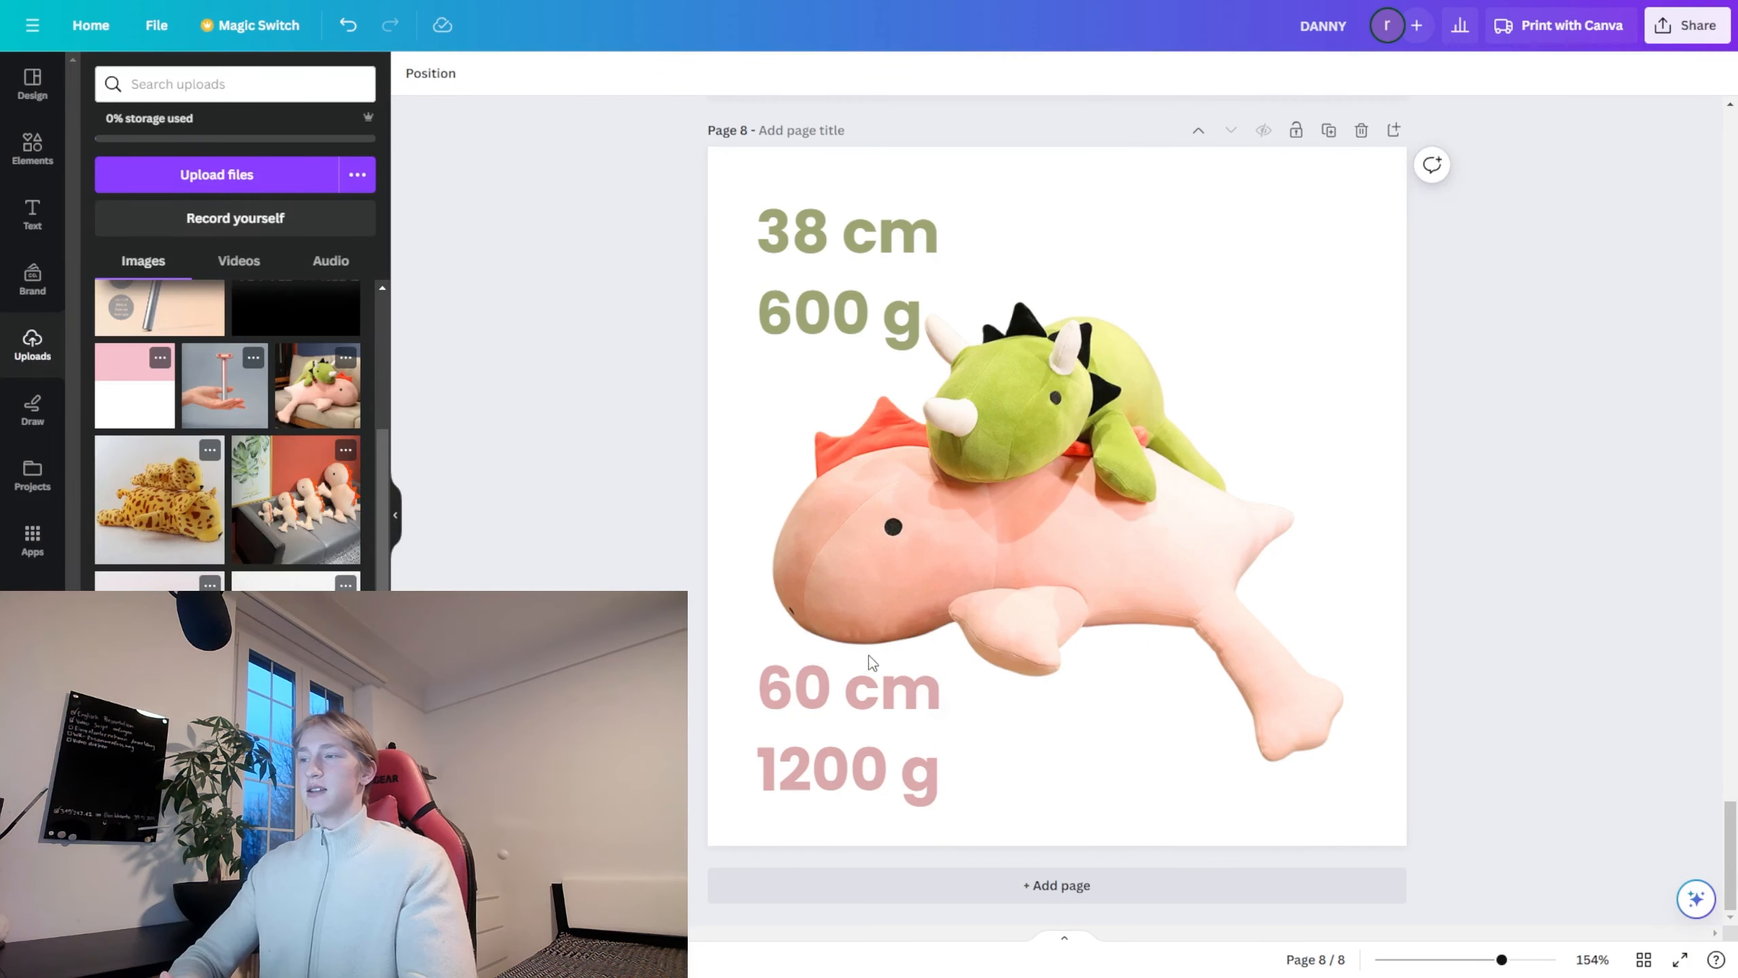
Step: Duplicate the plush photo and turn the copy into a blurred shadow with brightness -100, contrast 100, highlights -100 and transparency 22
left_click(910, 524)
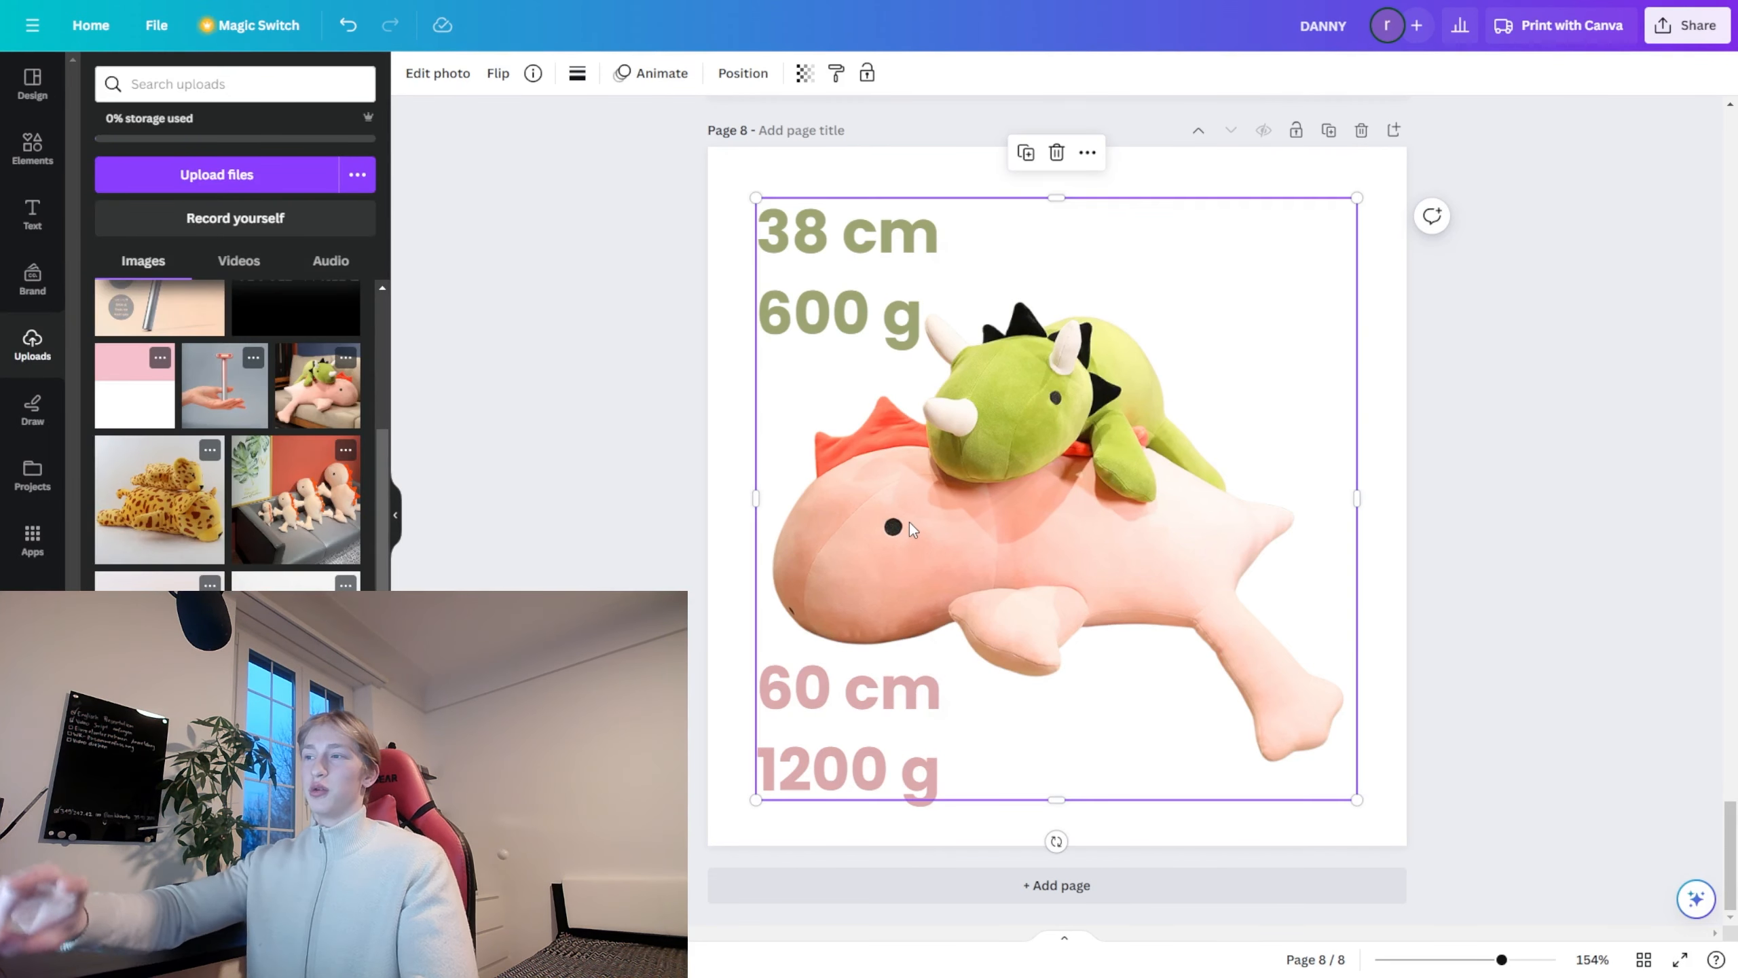
key("ctrl+d")
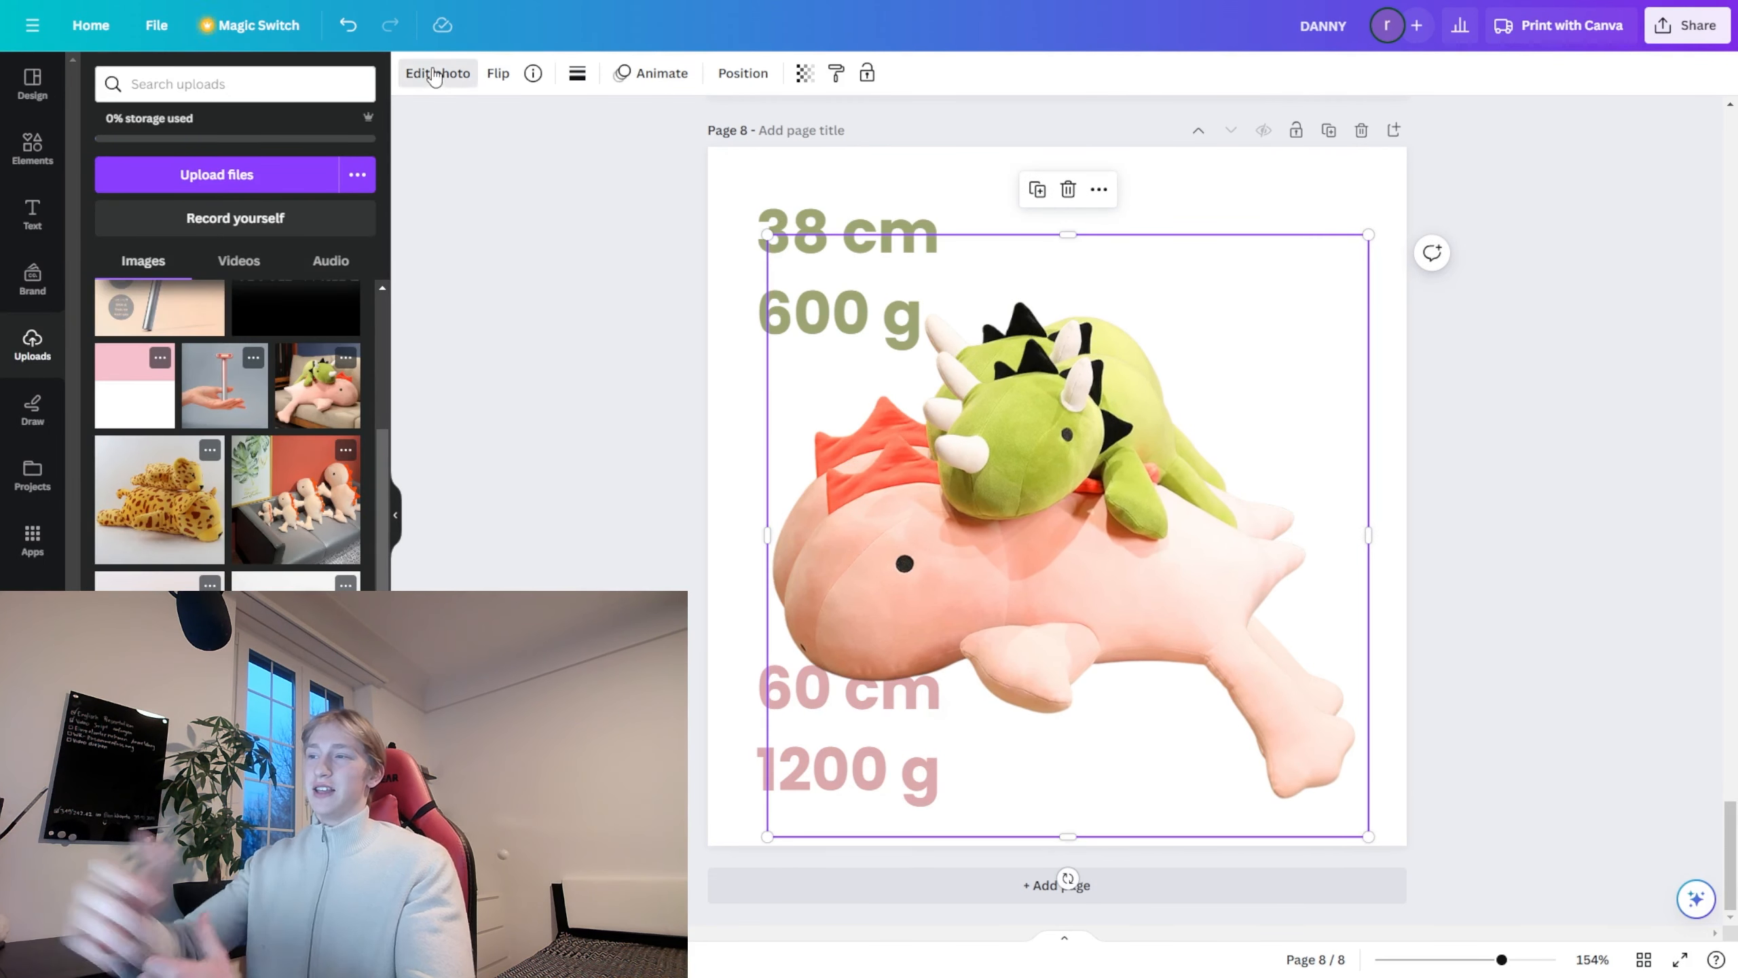
left_click(435, 74)
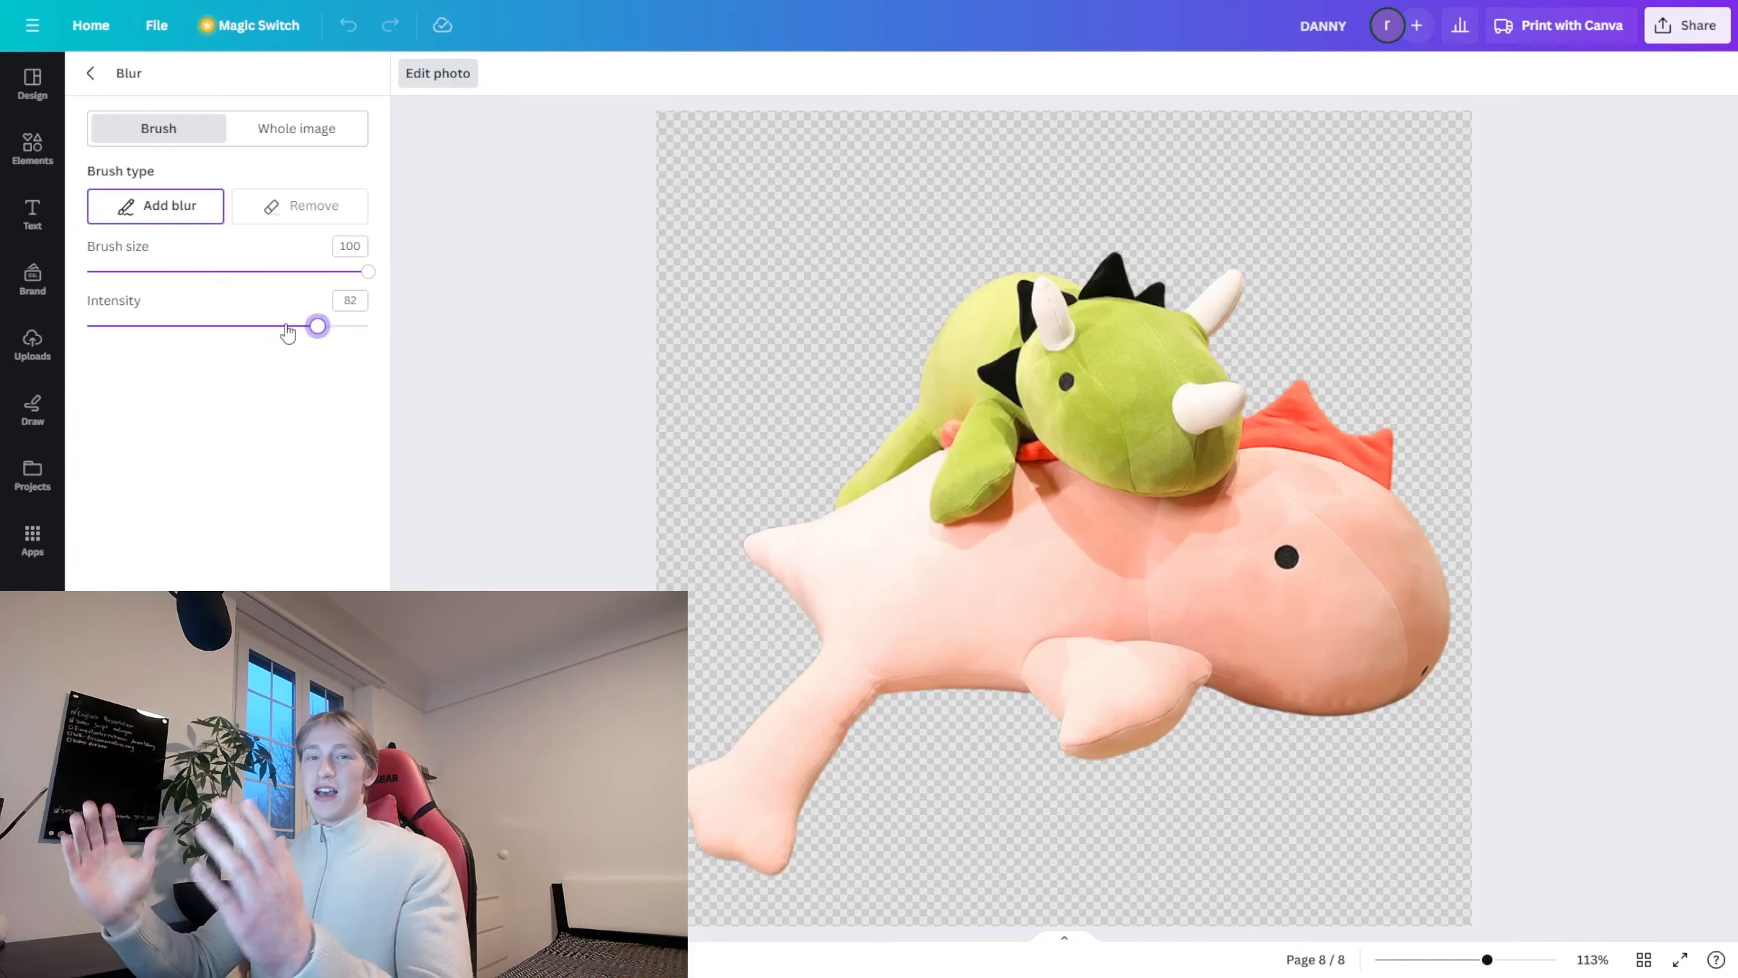
mouse_move(712, 897)
left_mouse_down()
mouse_move(1040, 544)
mouse_move(828, 749)
mouse_move(1320, 292)
mouse_move(1403, 421)
mouse_move(652, 376)
left_mouse_up()
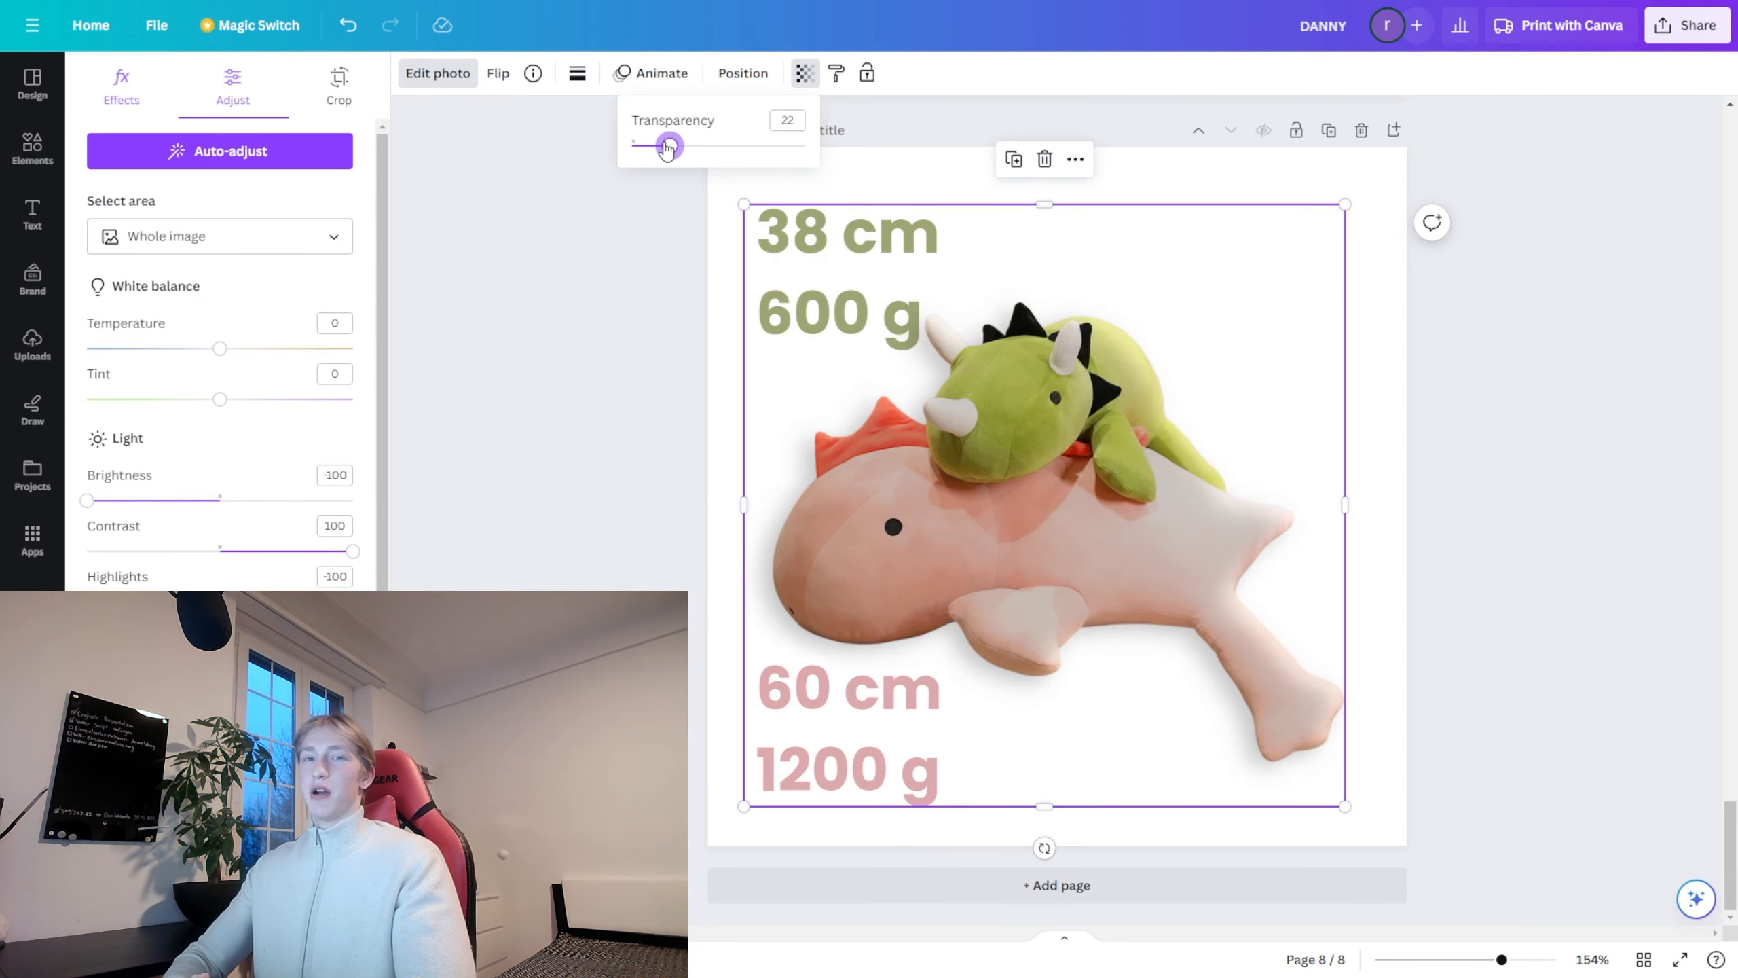
Step: Send the shadow copy behind the plush photo and resize it to fit within the page's left and lower margins
right_click(1107, 529)
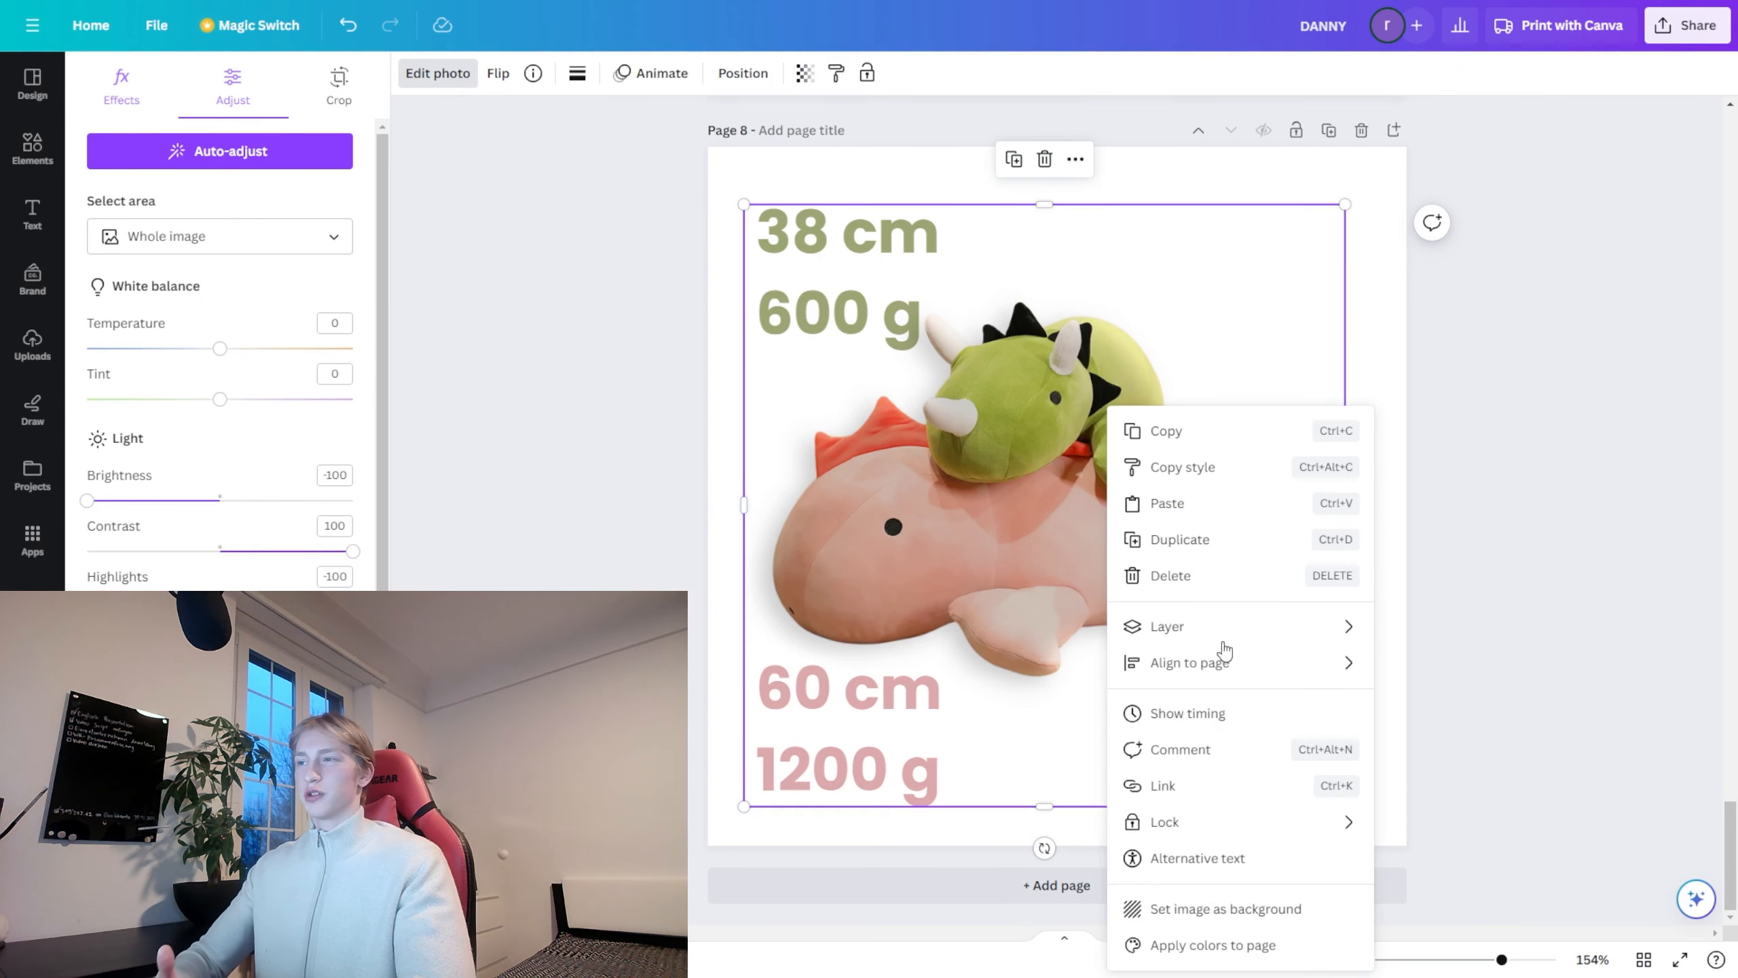
left_click_drag(1168, 660, 1149, 675)
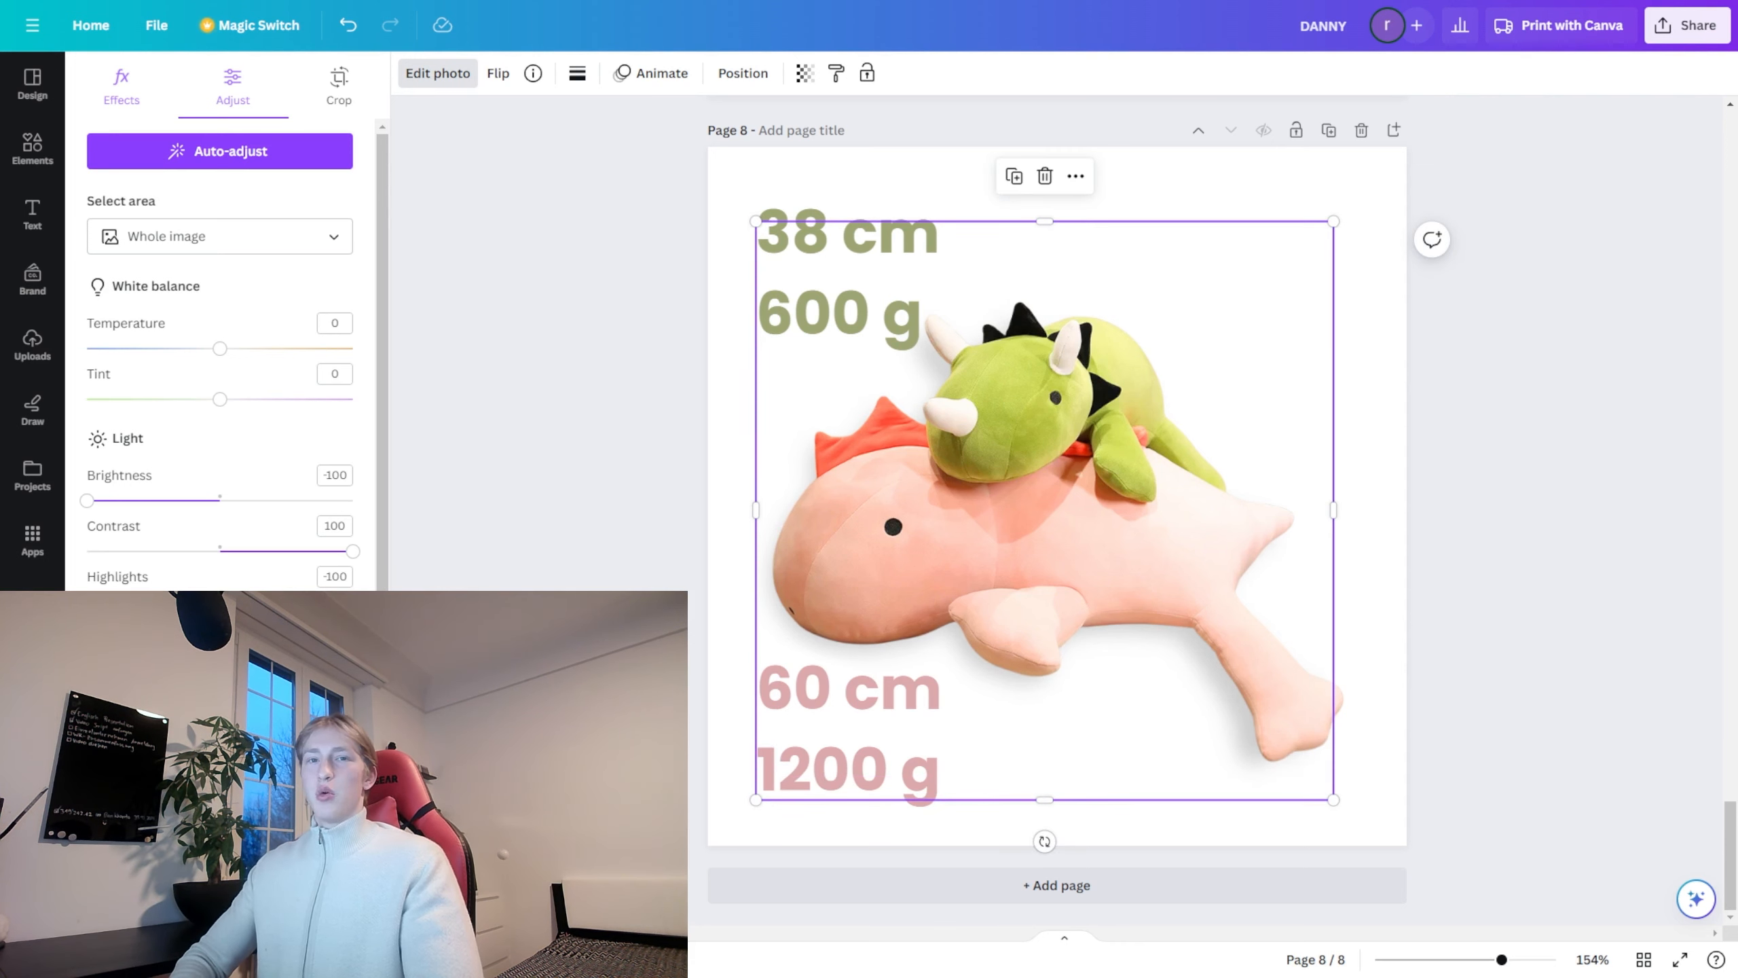
left_click(710, 521)
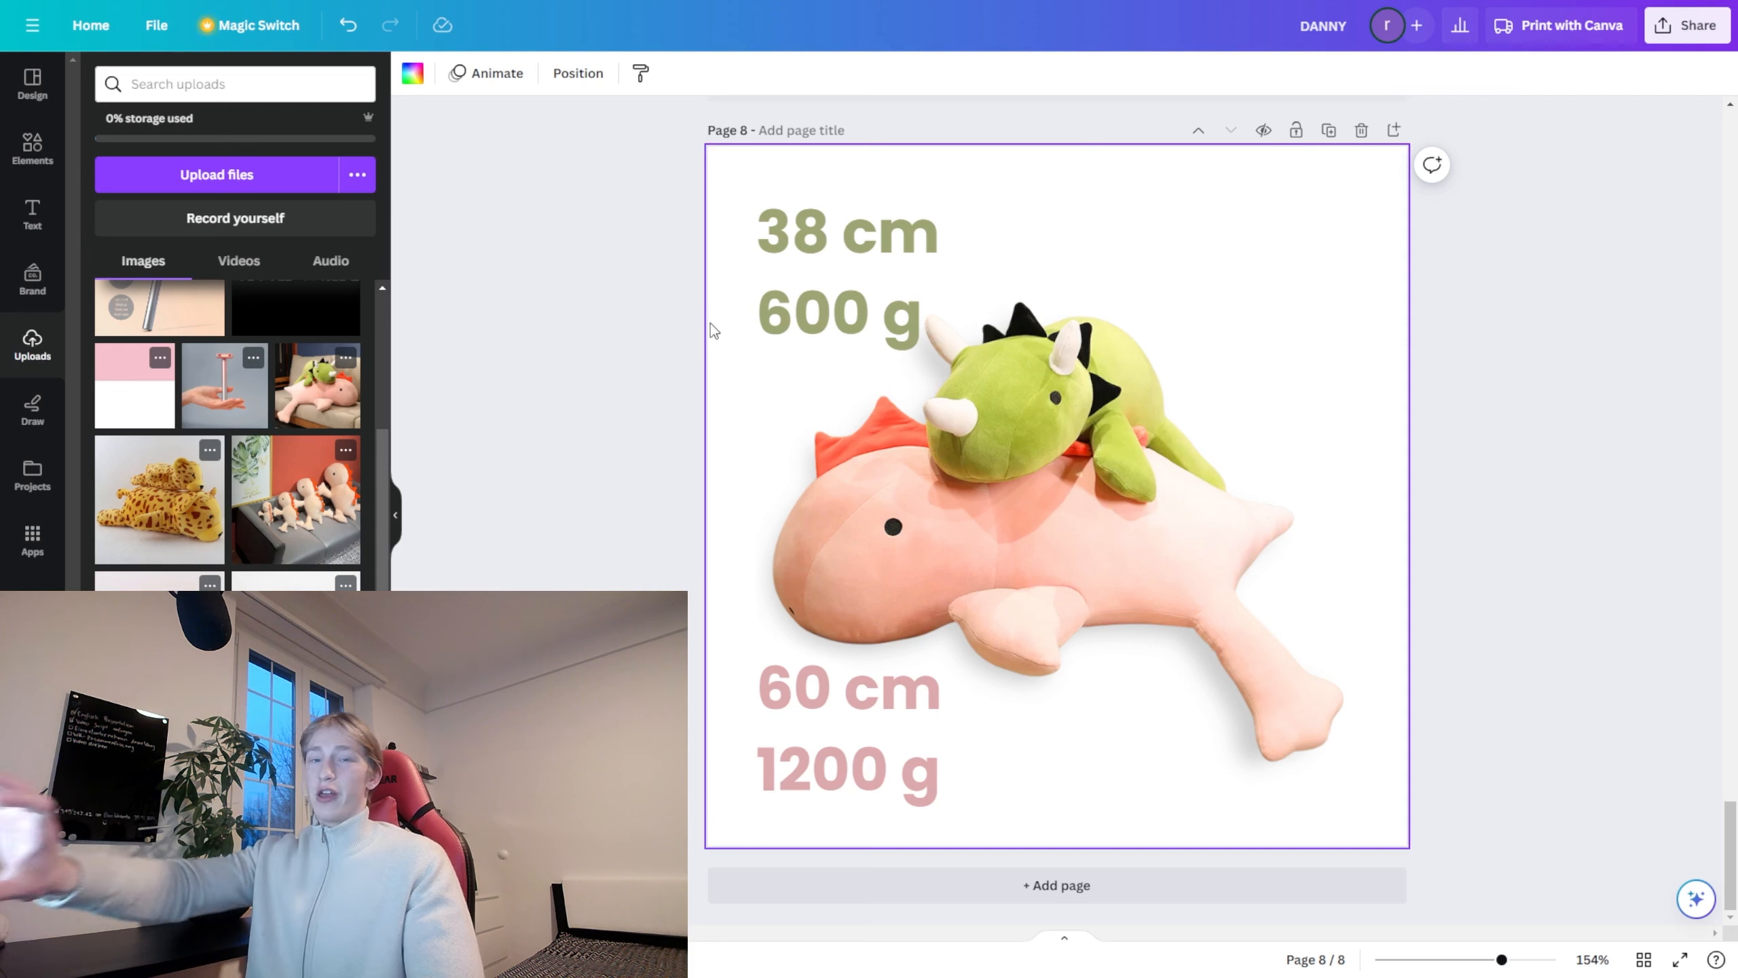
Step: Move the pink "60 cm 1200 g" label slightly upward to align with the lower page margin
left_click(812, 299)
left_click(761, 743)
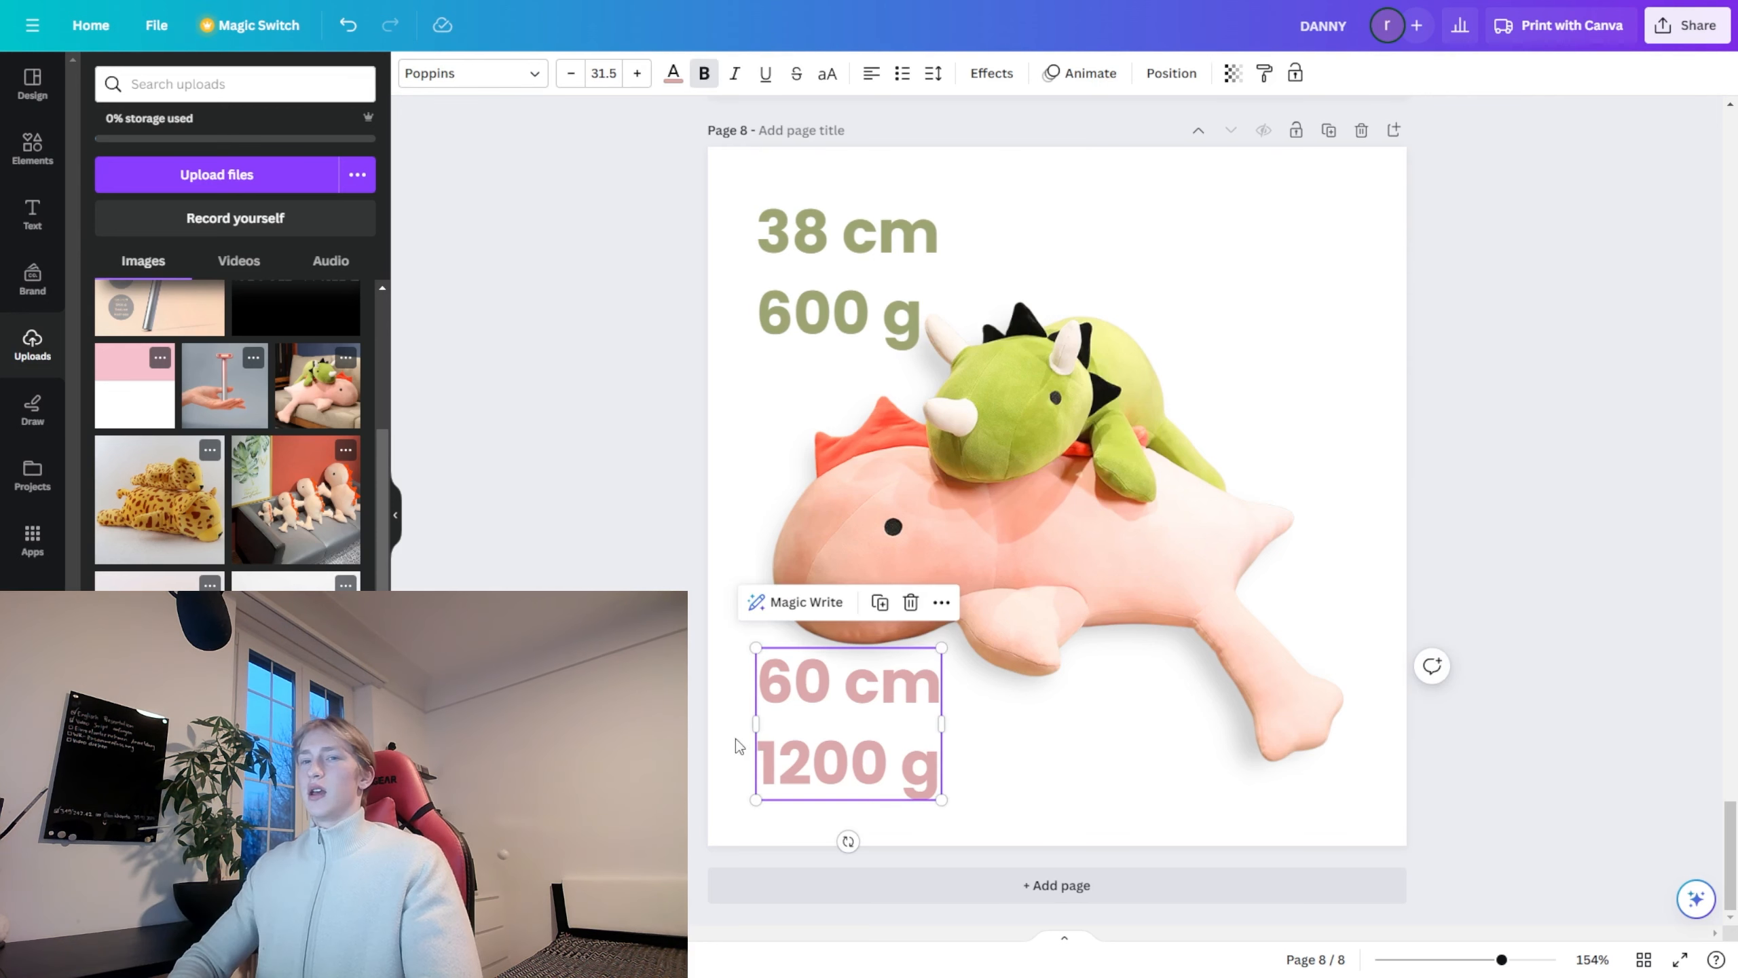
left_click(728, 504)
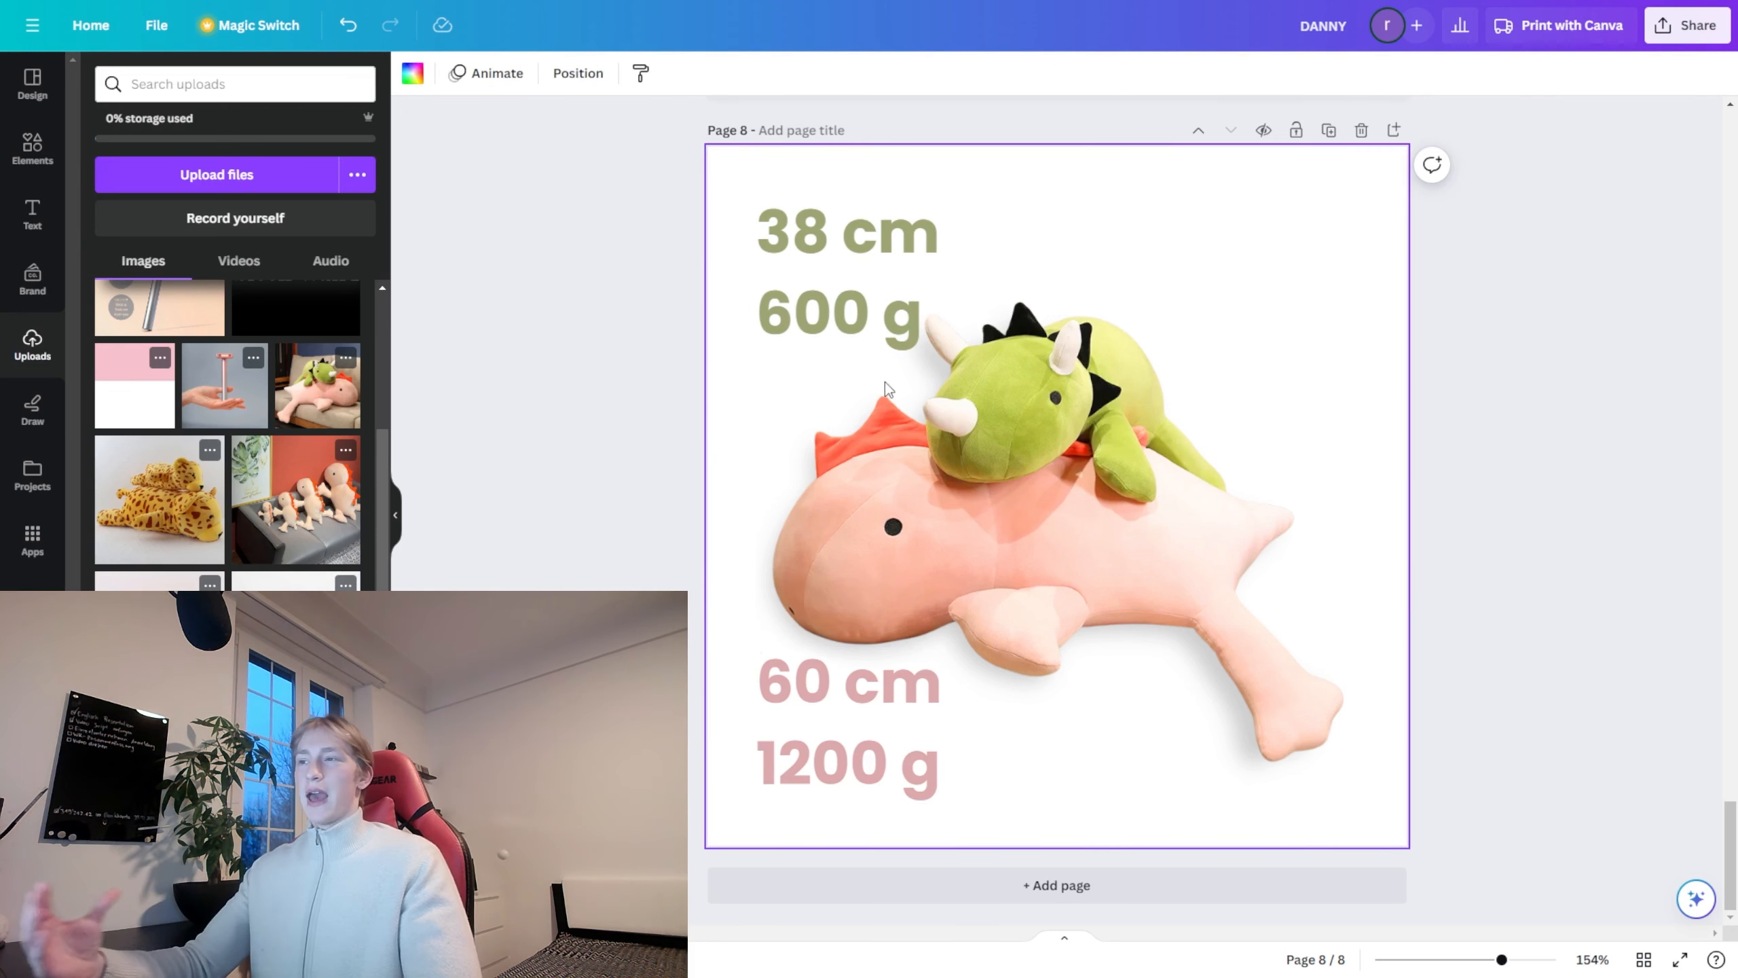
Step: Search the elements for "product background" graphics and place the white studio backdrop on page 8, enlarged past the page edges
left_click(186, 88)
left_click(165, 156)
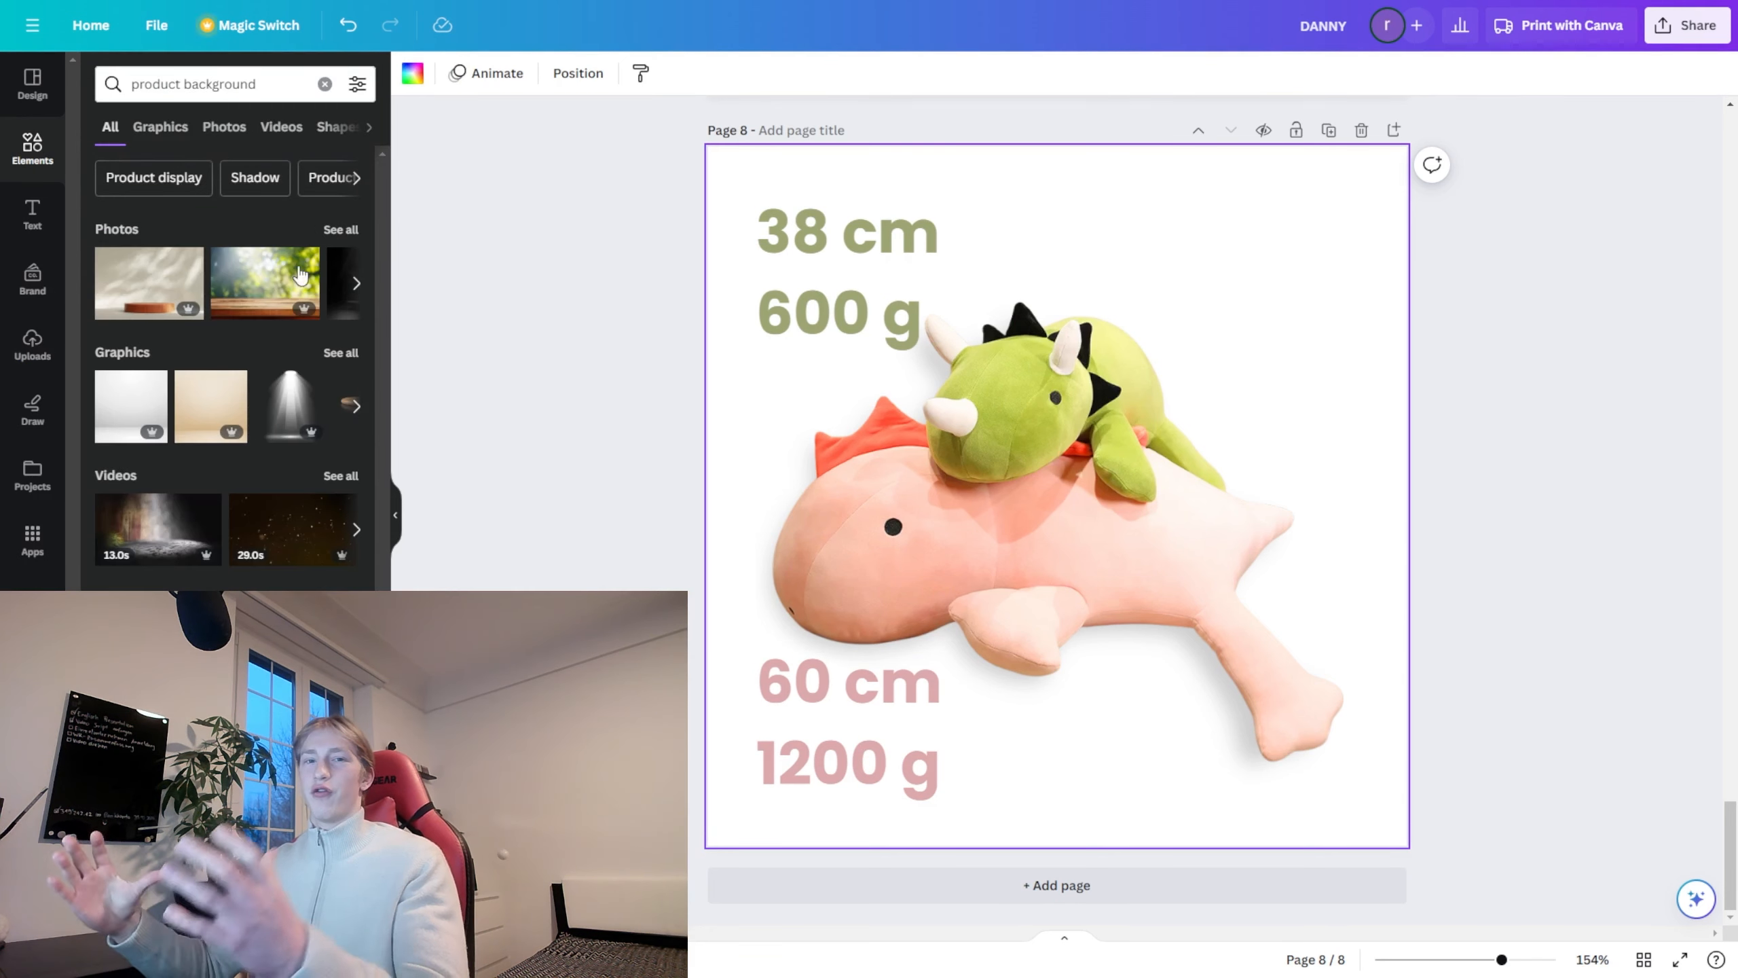
left_click(341, 351)
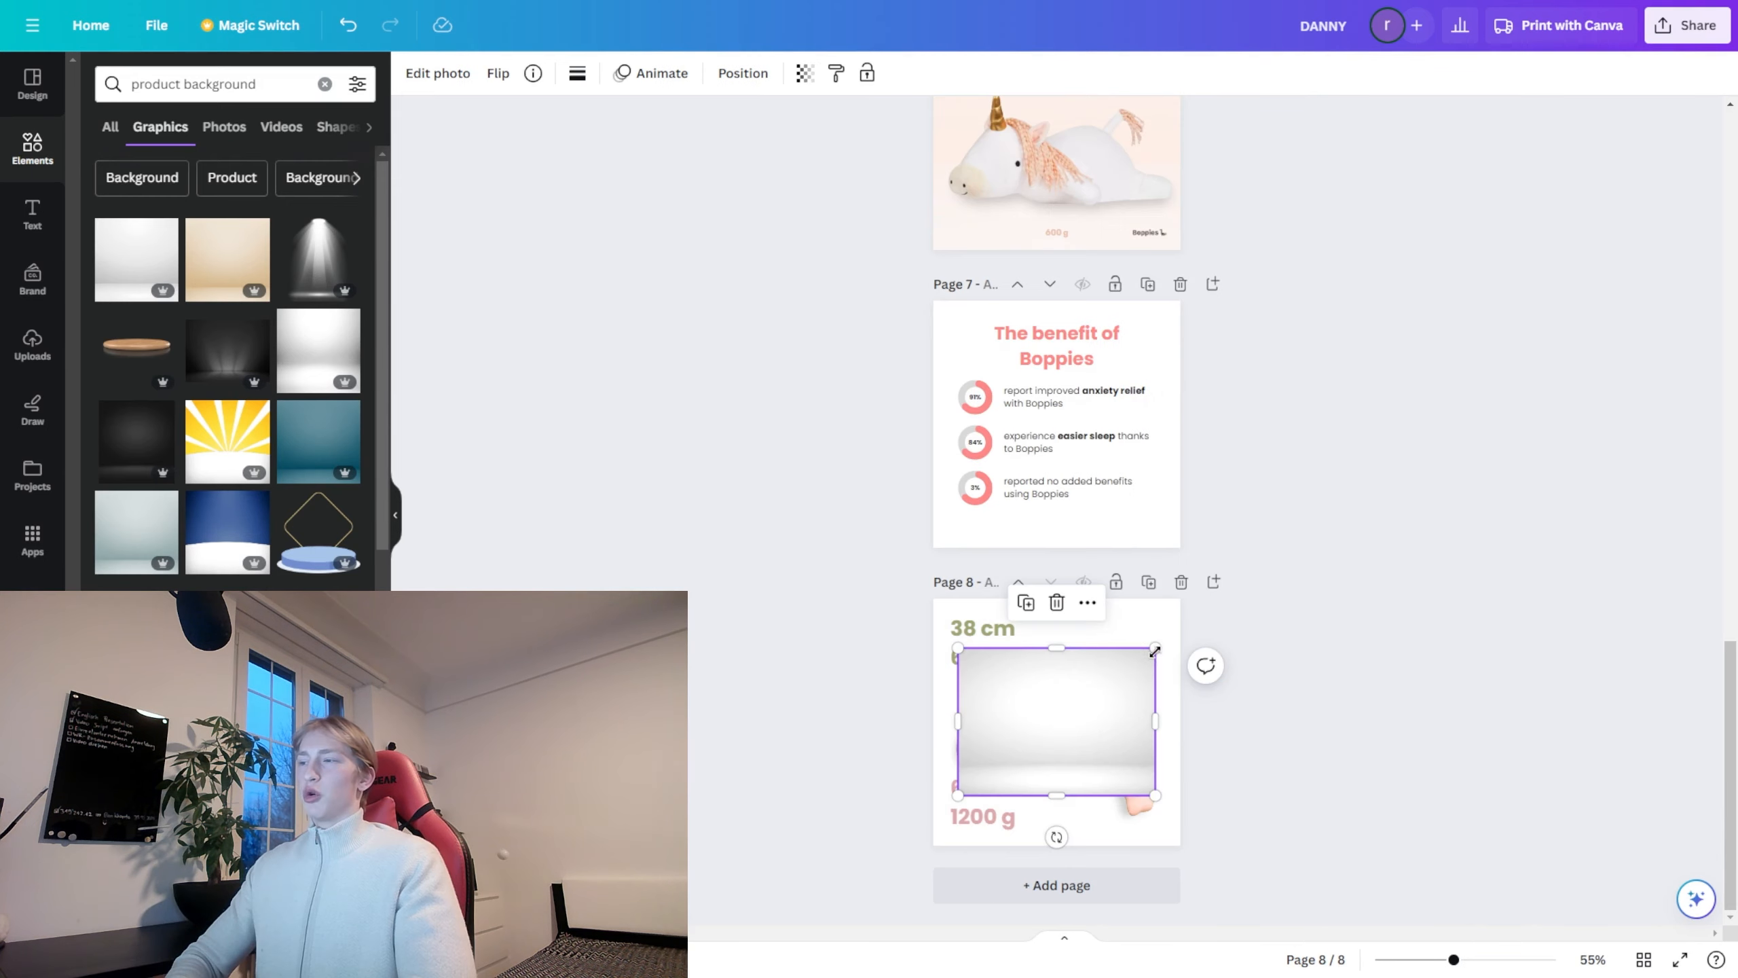
left_click_drag(1163, 648, 1290, 511)
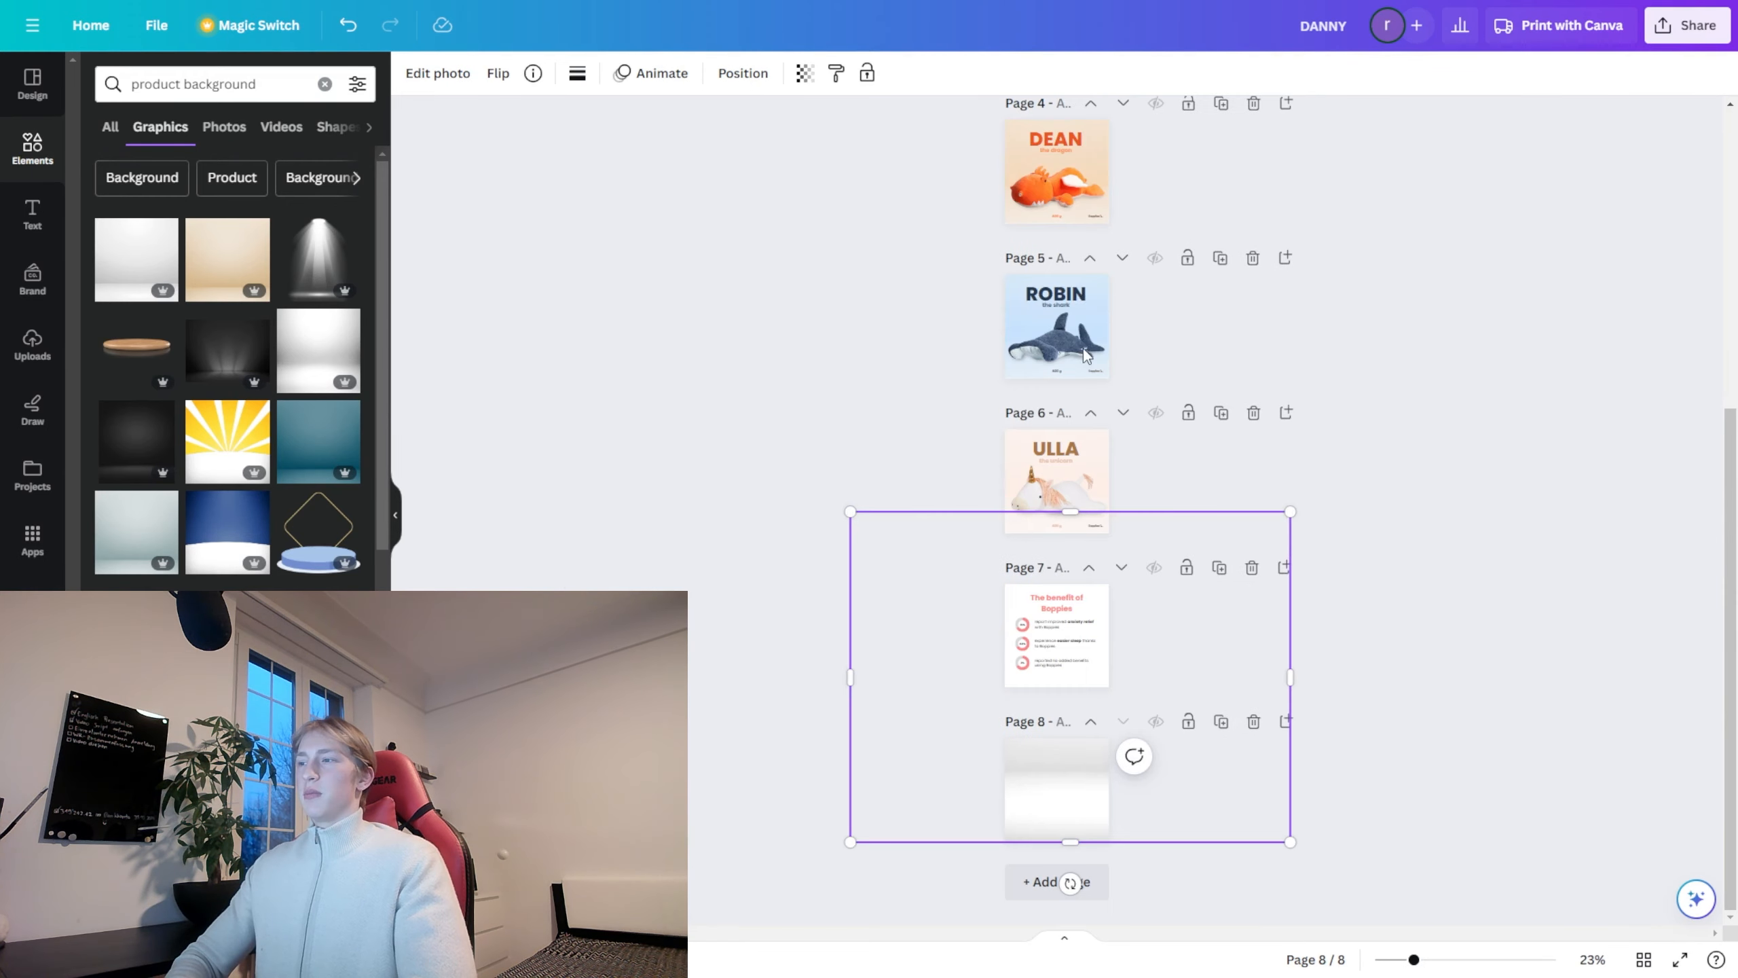
Step: Crop the upper part of the studio backdrop so it covers only the lower portion of page 8
left_click(1071, 677)
left_click(1060, 791)
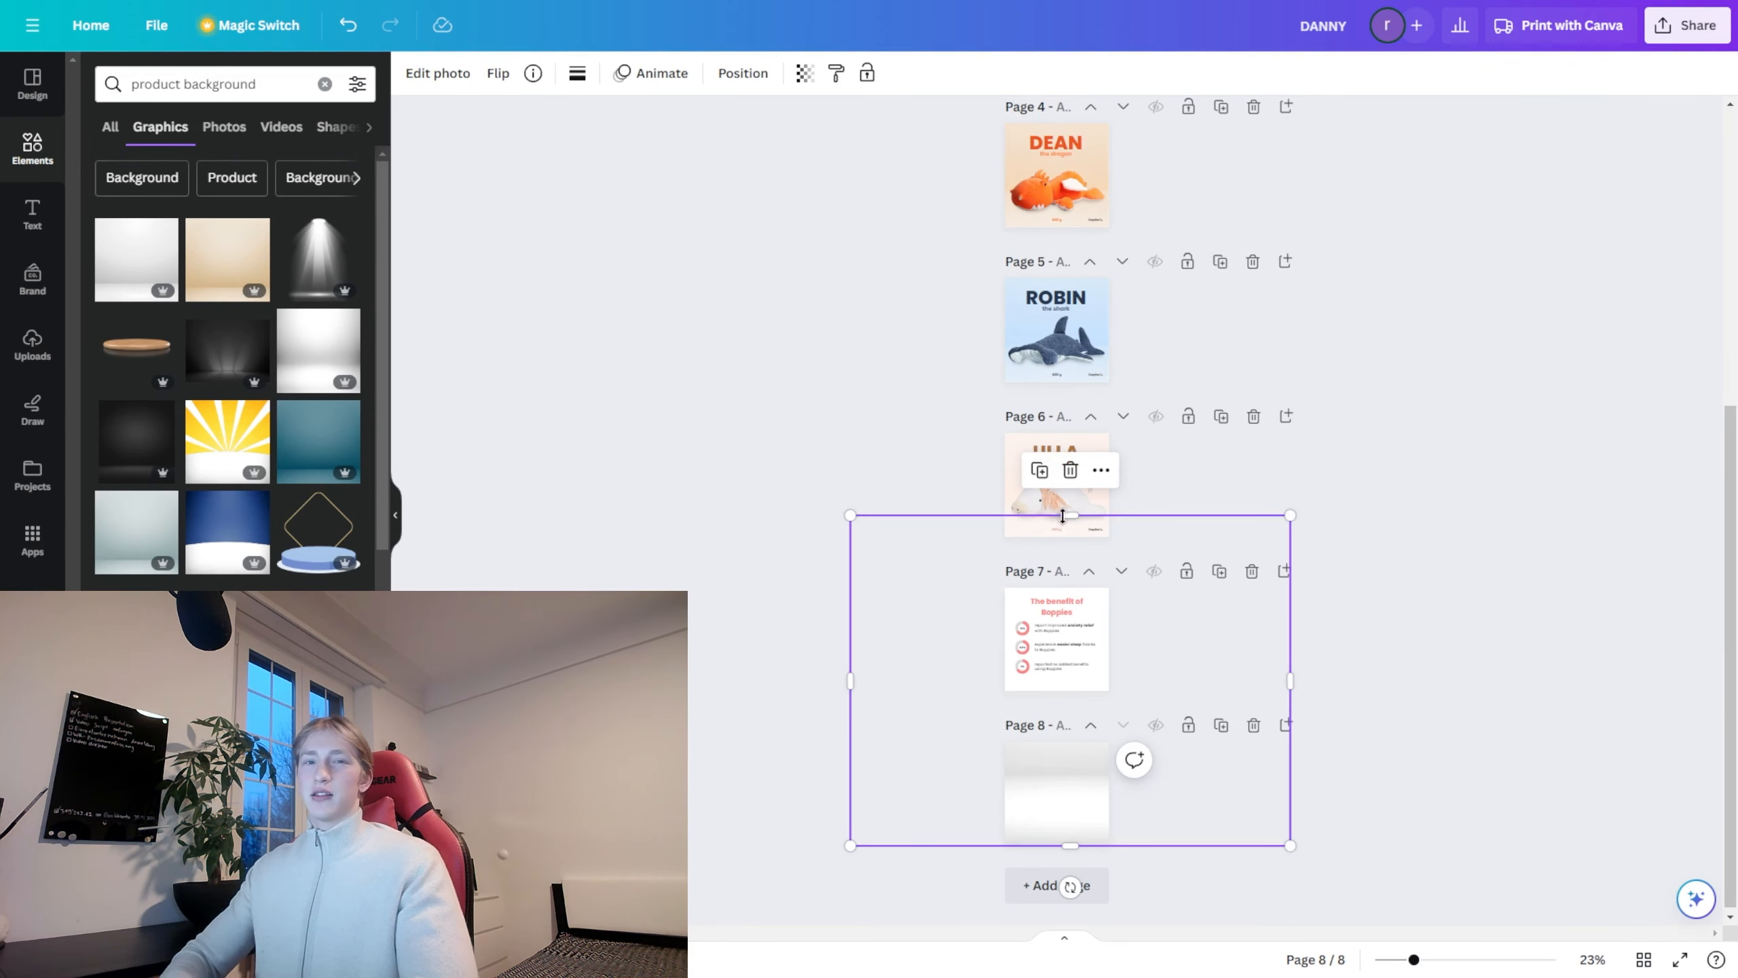
left_click_drag(1063, 515, 1067, 772)
scroll(1069, 799, "up", 3)
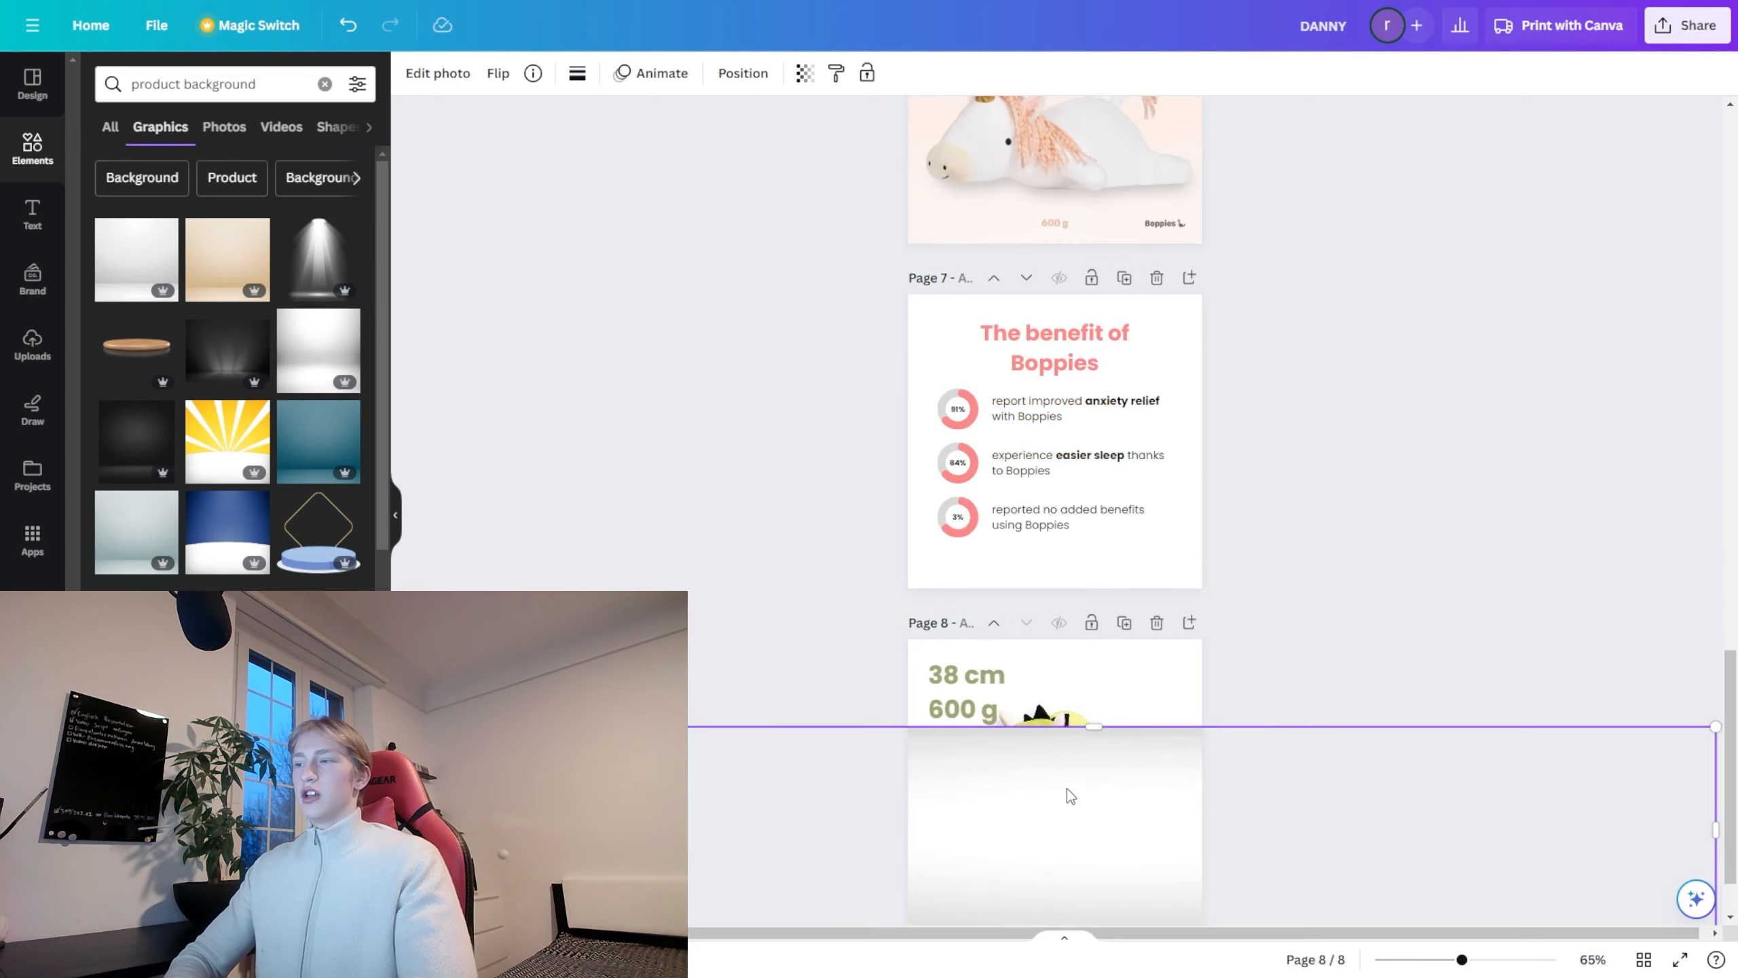
Step: Enlarge and shift the studio backdrop across the lower half of page 8, layered behind the plushes and labels
scroll(1067, 788, "down", 1)
scroll(1005, 647, "up", 2)
scroll(1002, 647, "down", 1)
scroll(1002, 647, "down", 3)
left_click_drag(1611, 841, 1734, 911)
left_click_drag(1211, 785, 1070, 826)
scroll(1010, 675, "up", 2)
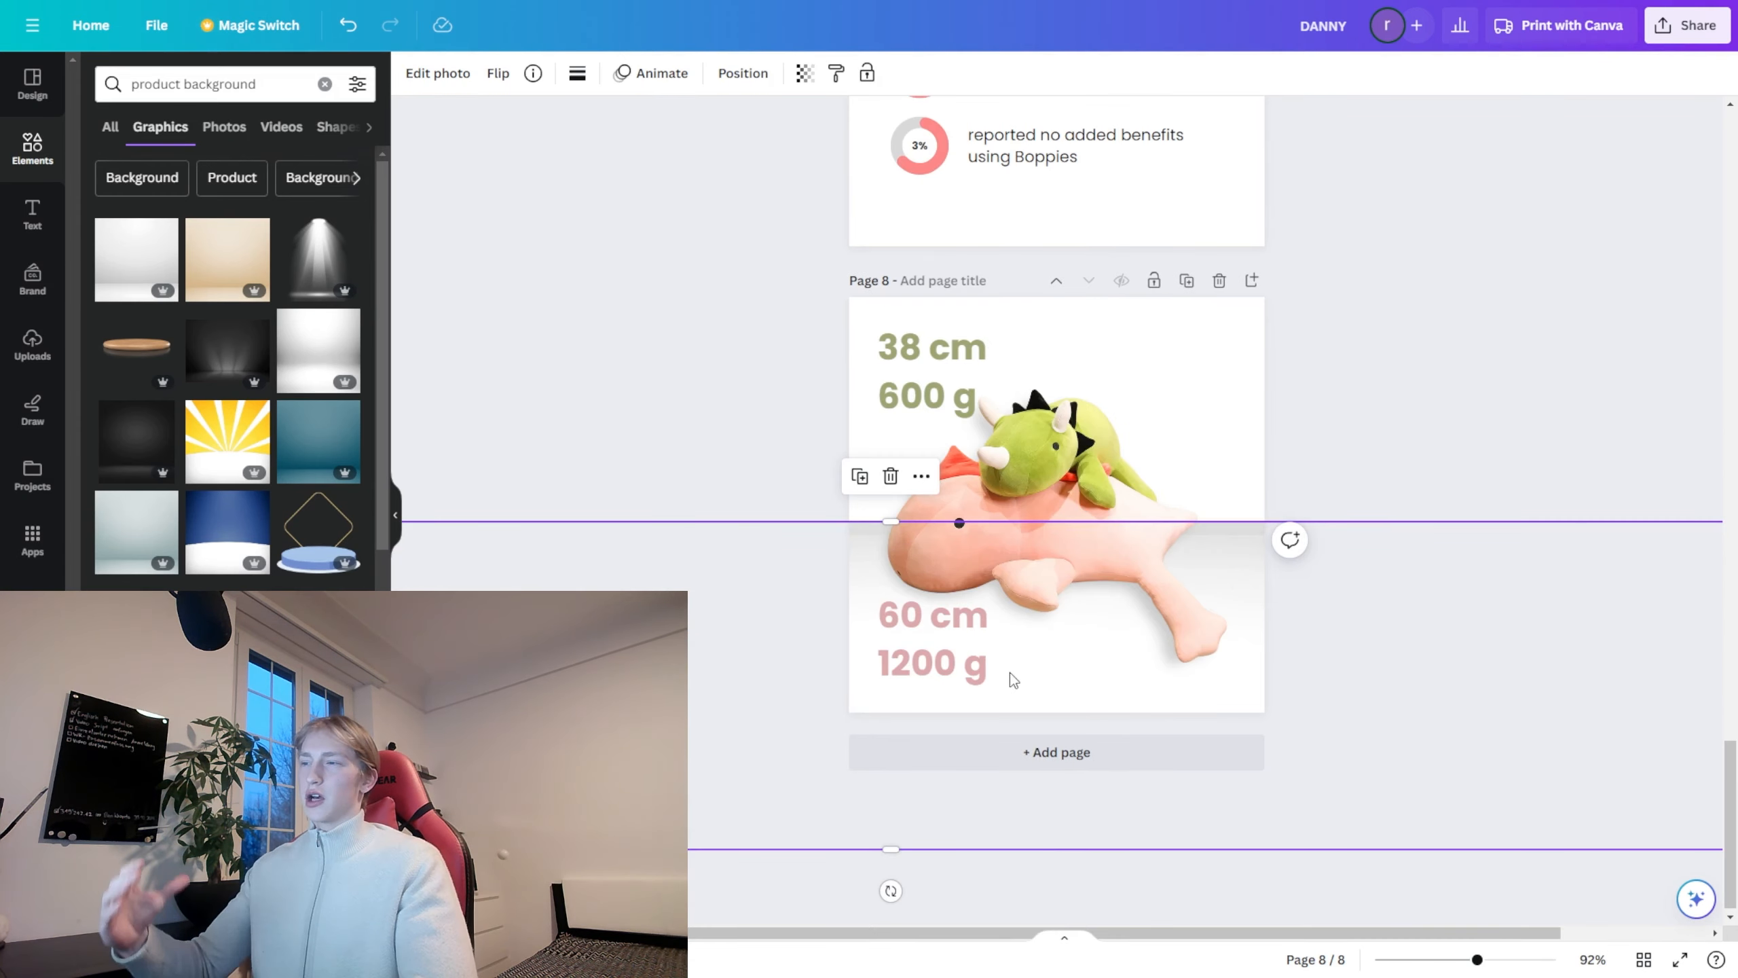
Step: Lower the transparency value of the studio backdrop on page 8 to about 36
scroll(1065, 668, "up", 3)
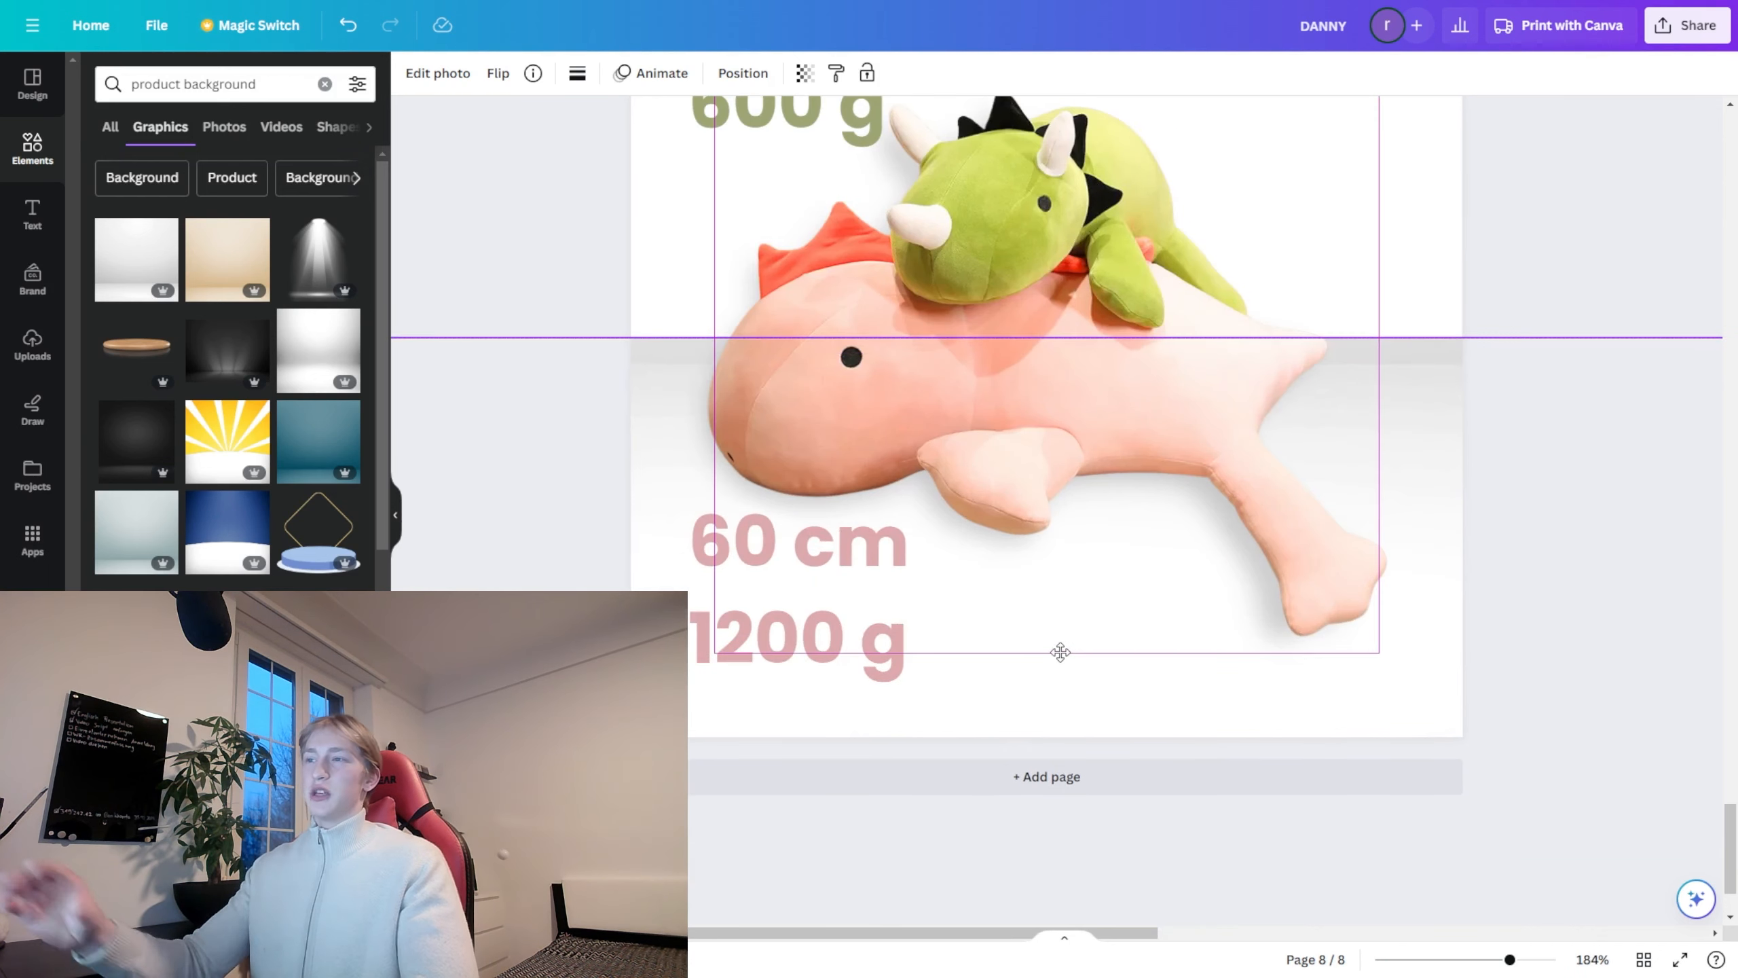
left_click(799, 75)
left_click_drag(801, 146, 698, 156)
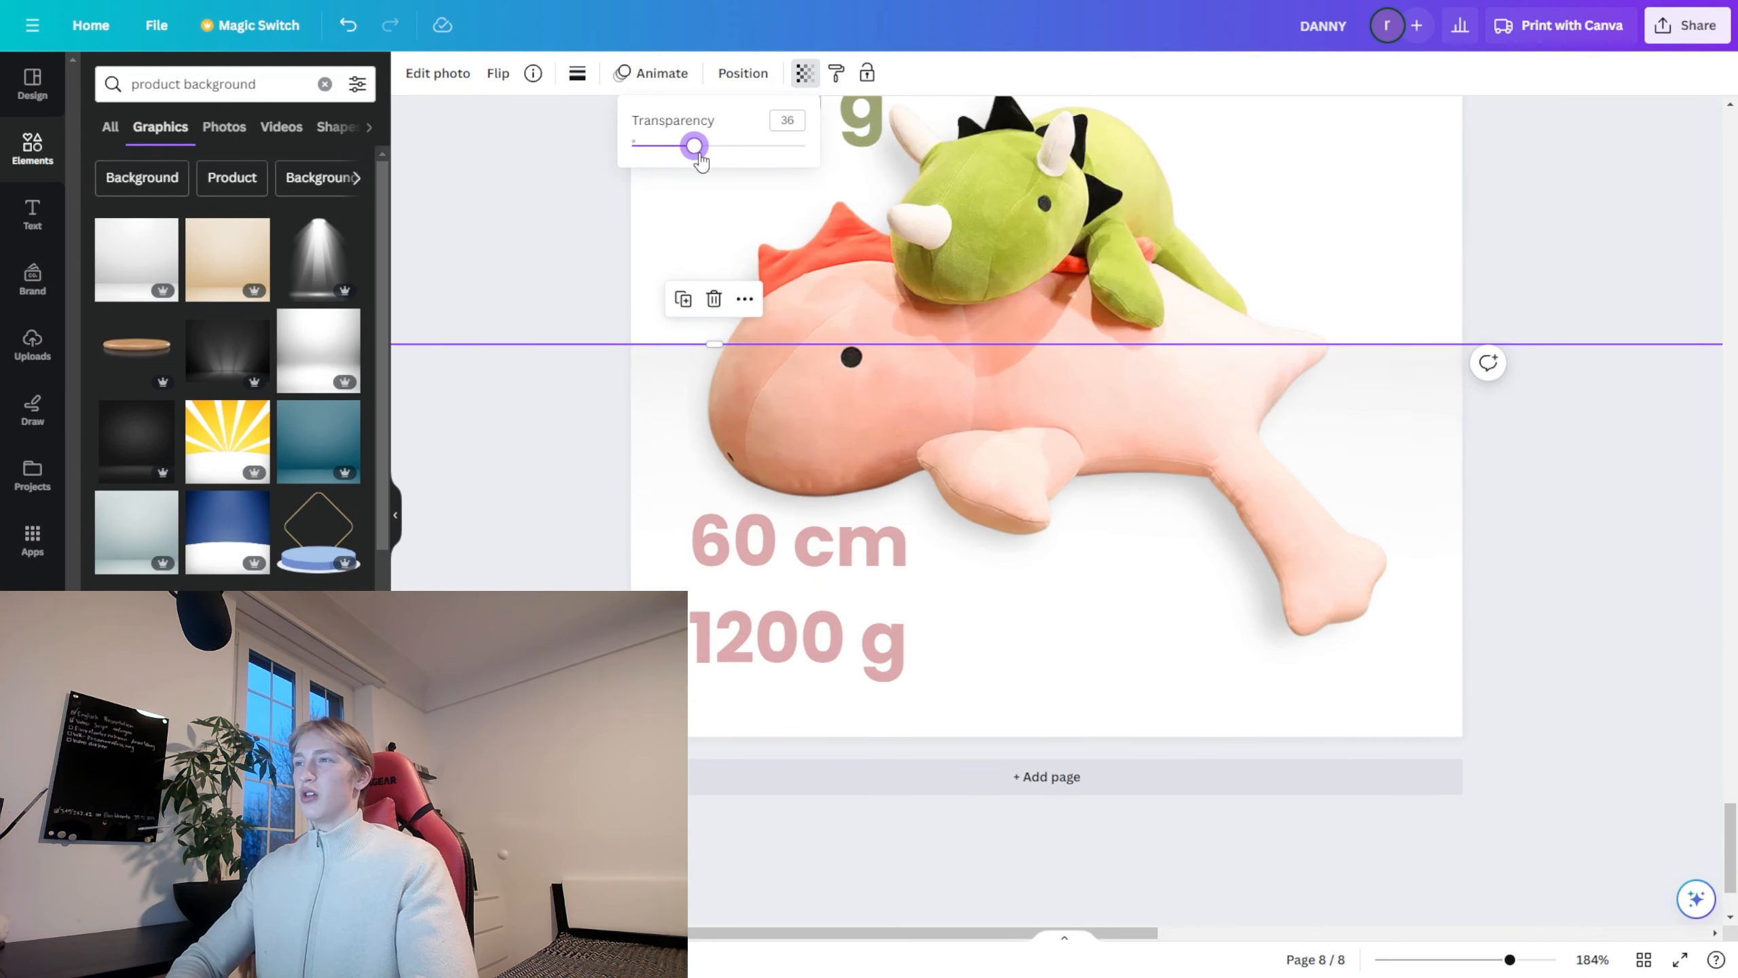
left_click(551, 236)
scroll(520, 356, "up", 2)
Step: Shrink the oversized studio backdrop on page 8 so it covers the page's lower half behind the plushes and pink label
left_click(650, 508)
scroll(657, 521, "down", 10)
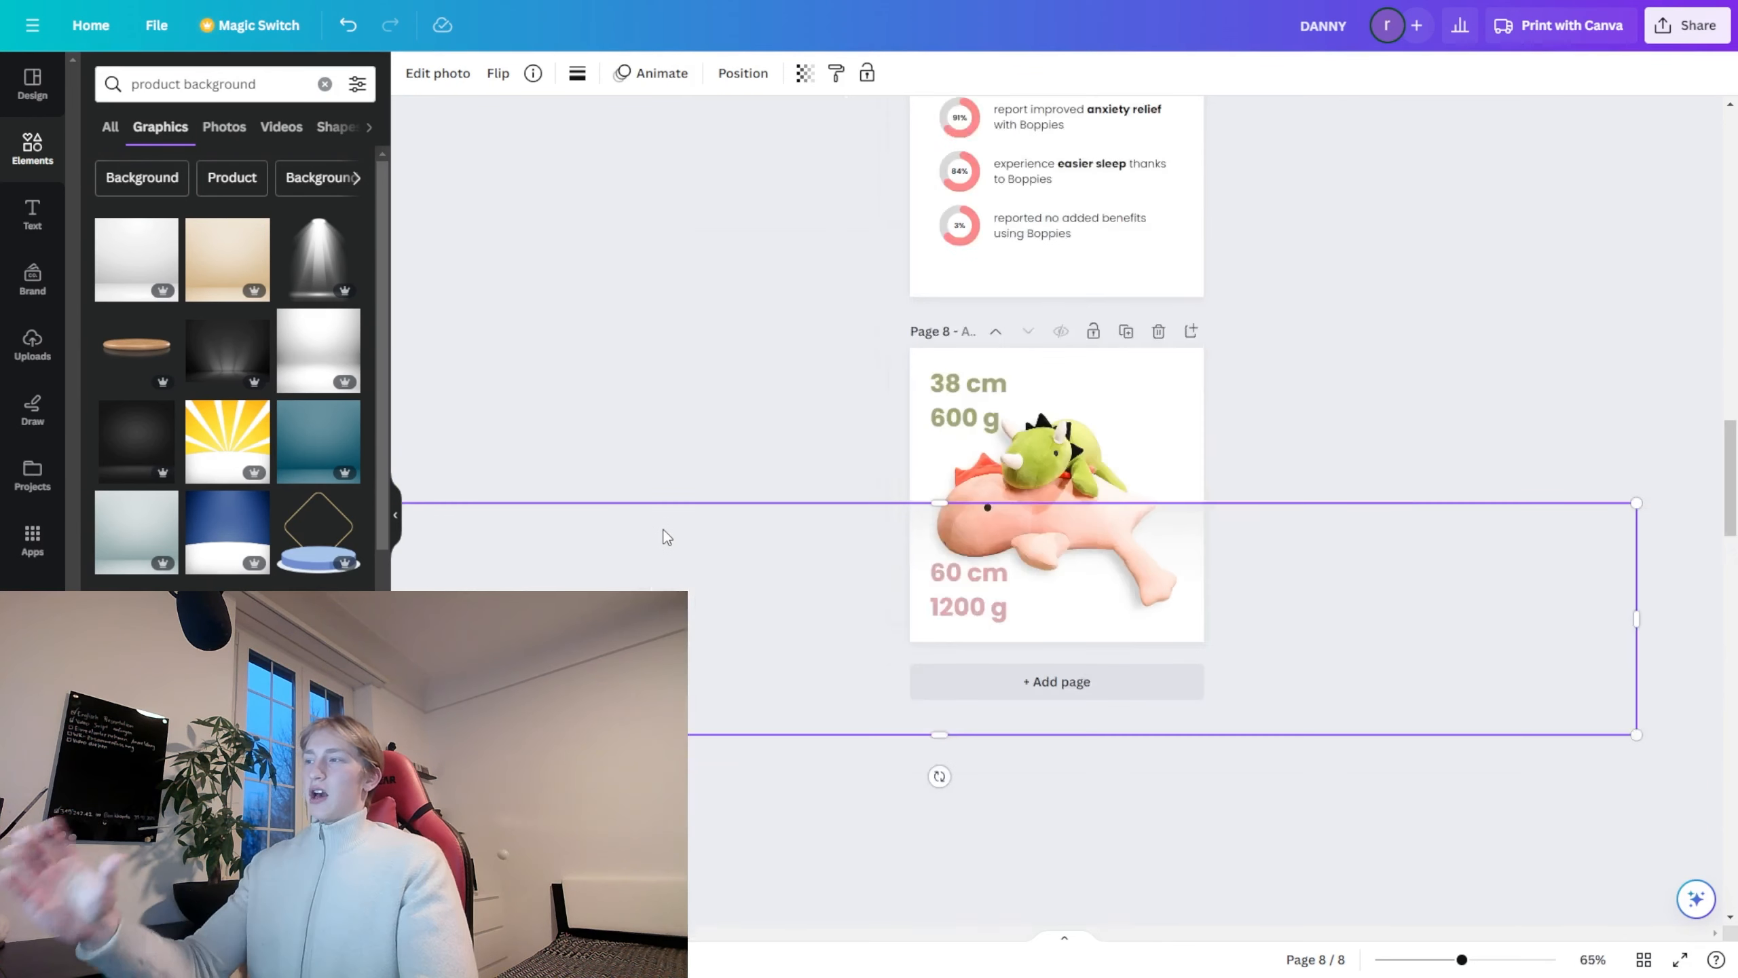
left_click_drag(606, 719, 873, 755)
scroll(824, 812, "up", 5)
scroll(823, 810, "up", 3)
left_click(596, 504)
scroll(596, 504, "down", 2)
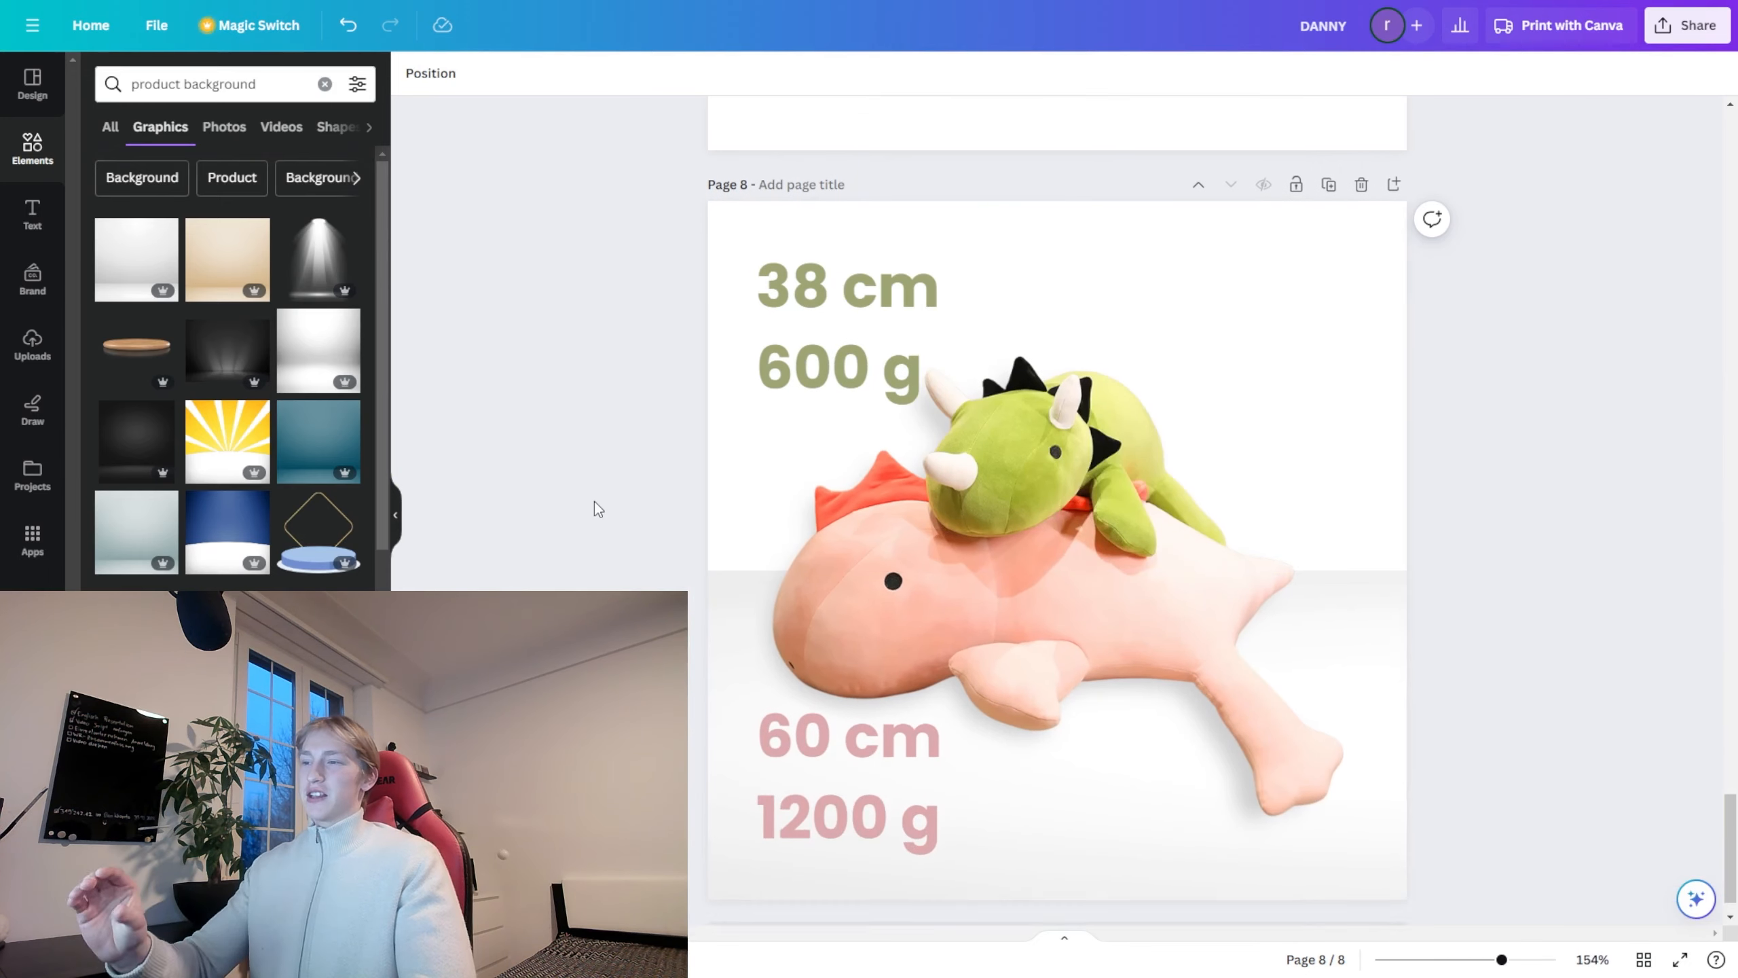
Step: Replace the heading on the copied page 8 with "Hear from our Boppie owners" and widen its box to fit one line
scroll(596, 503, "up", 1)
scroll(1056, 469, "down", 2)
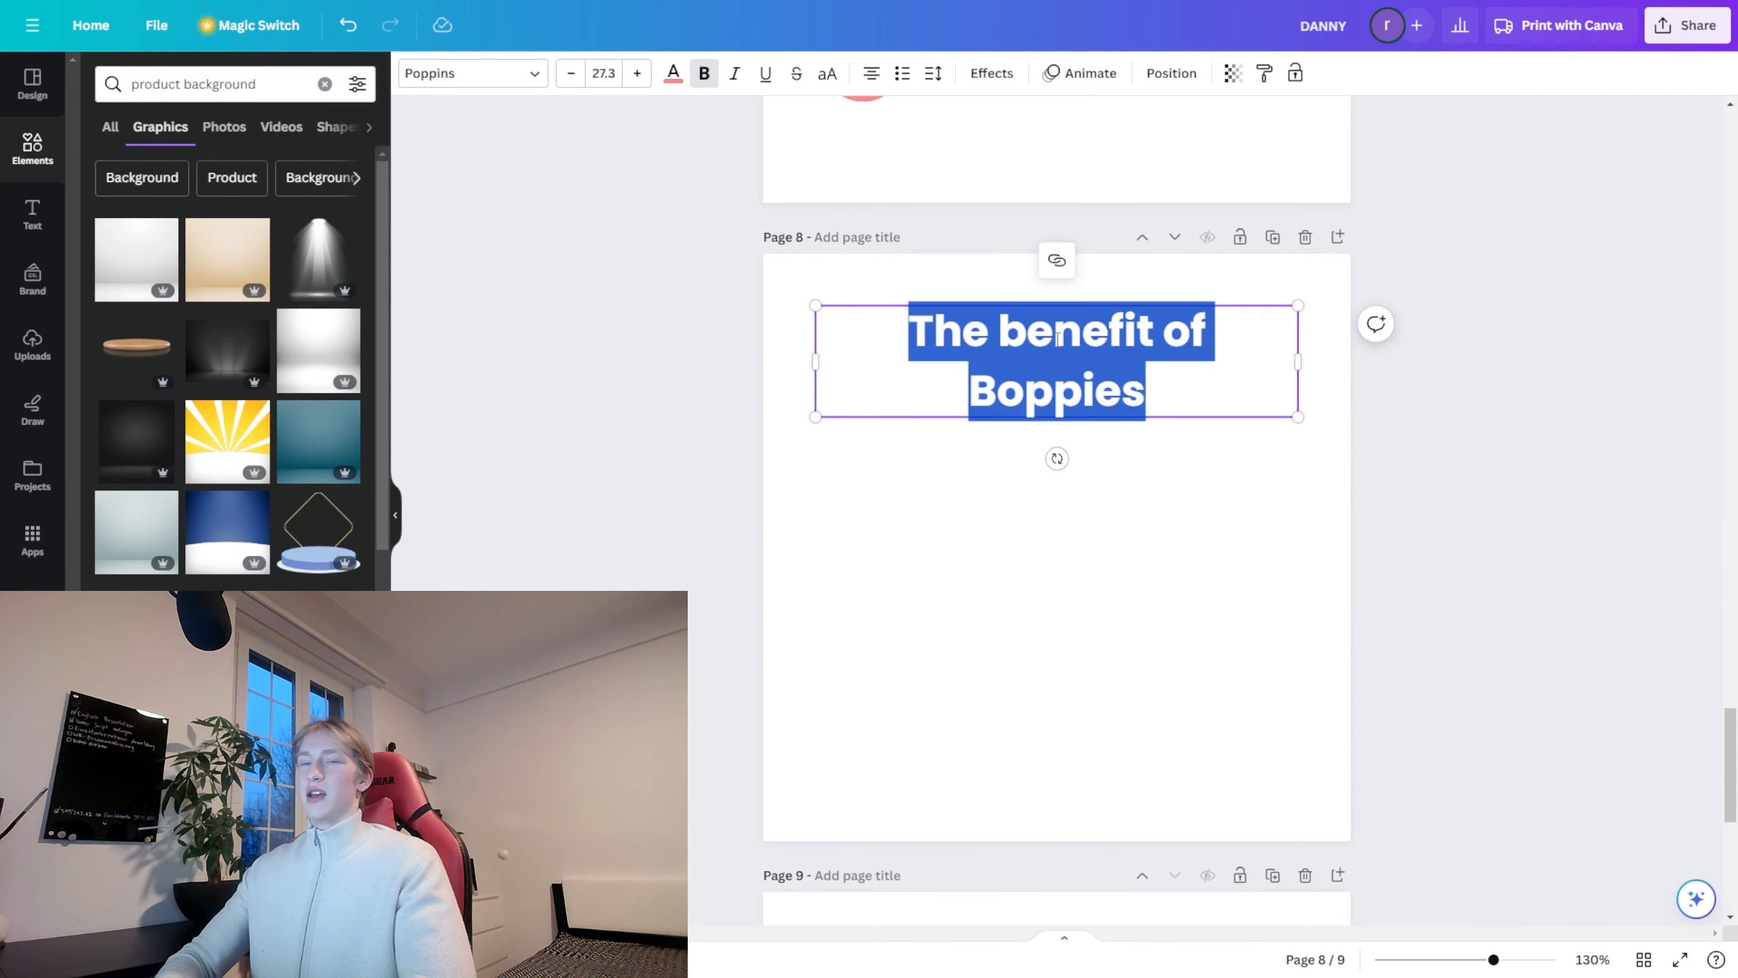
type("Hear from our Boppie owner")
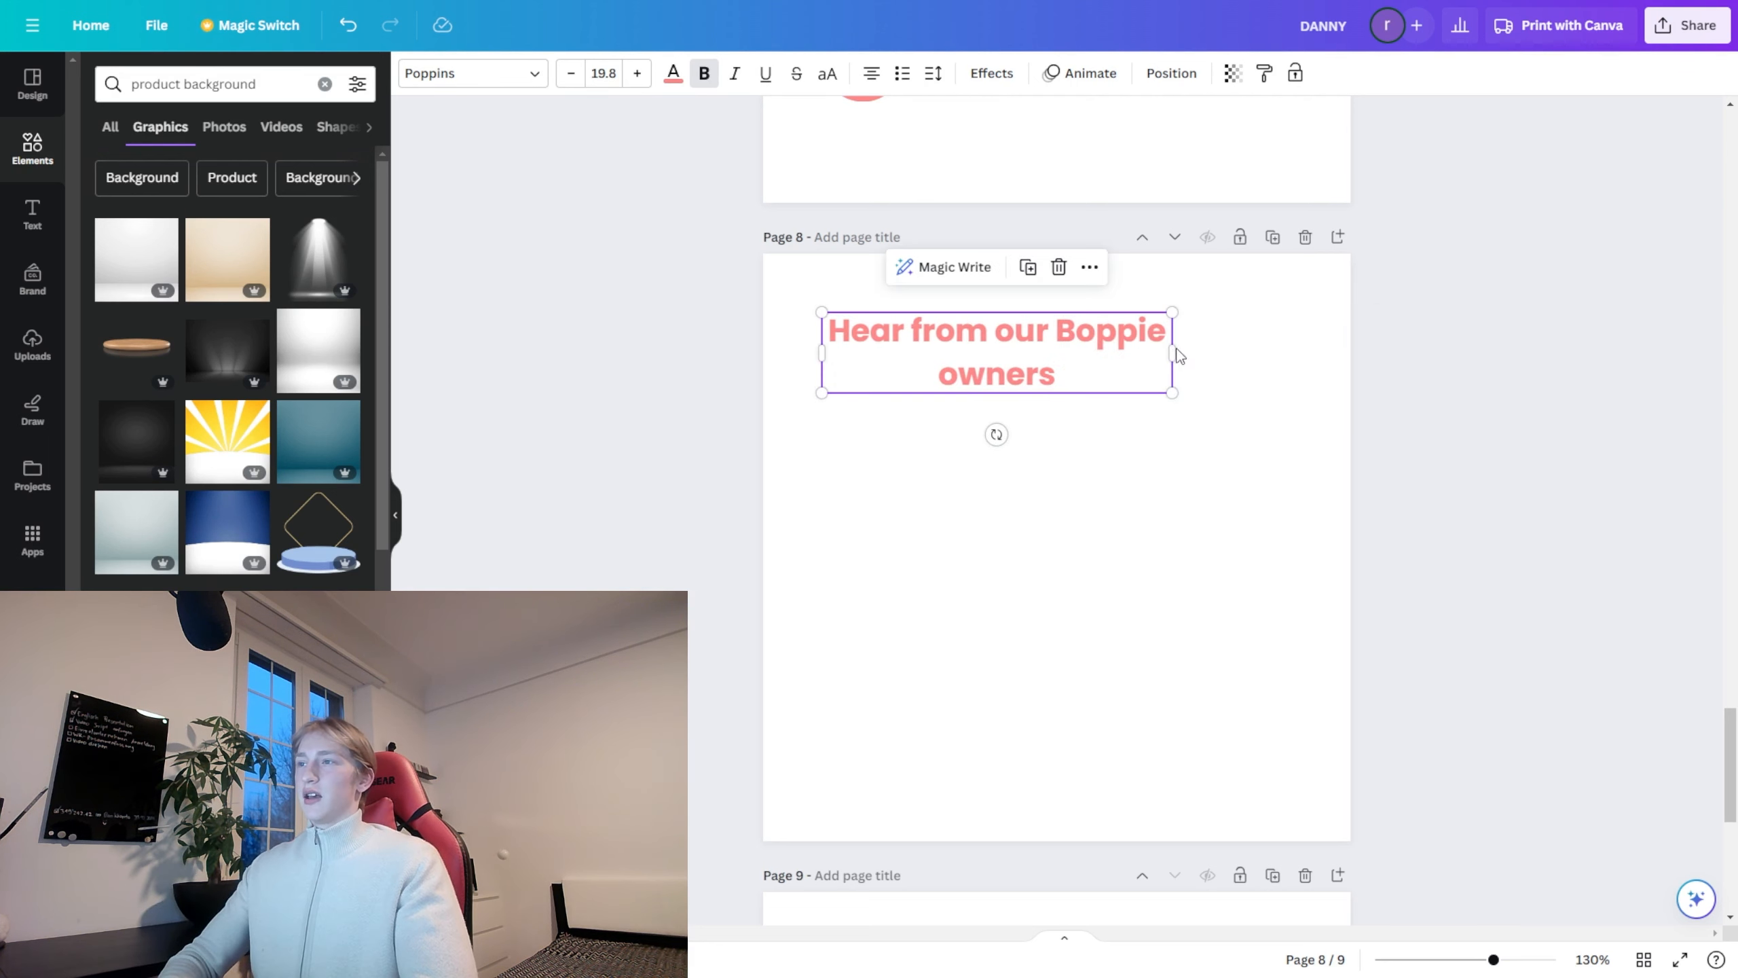
left_click_drag(1172, 353, 1293, 350)
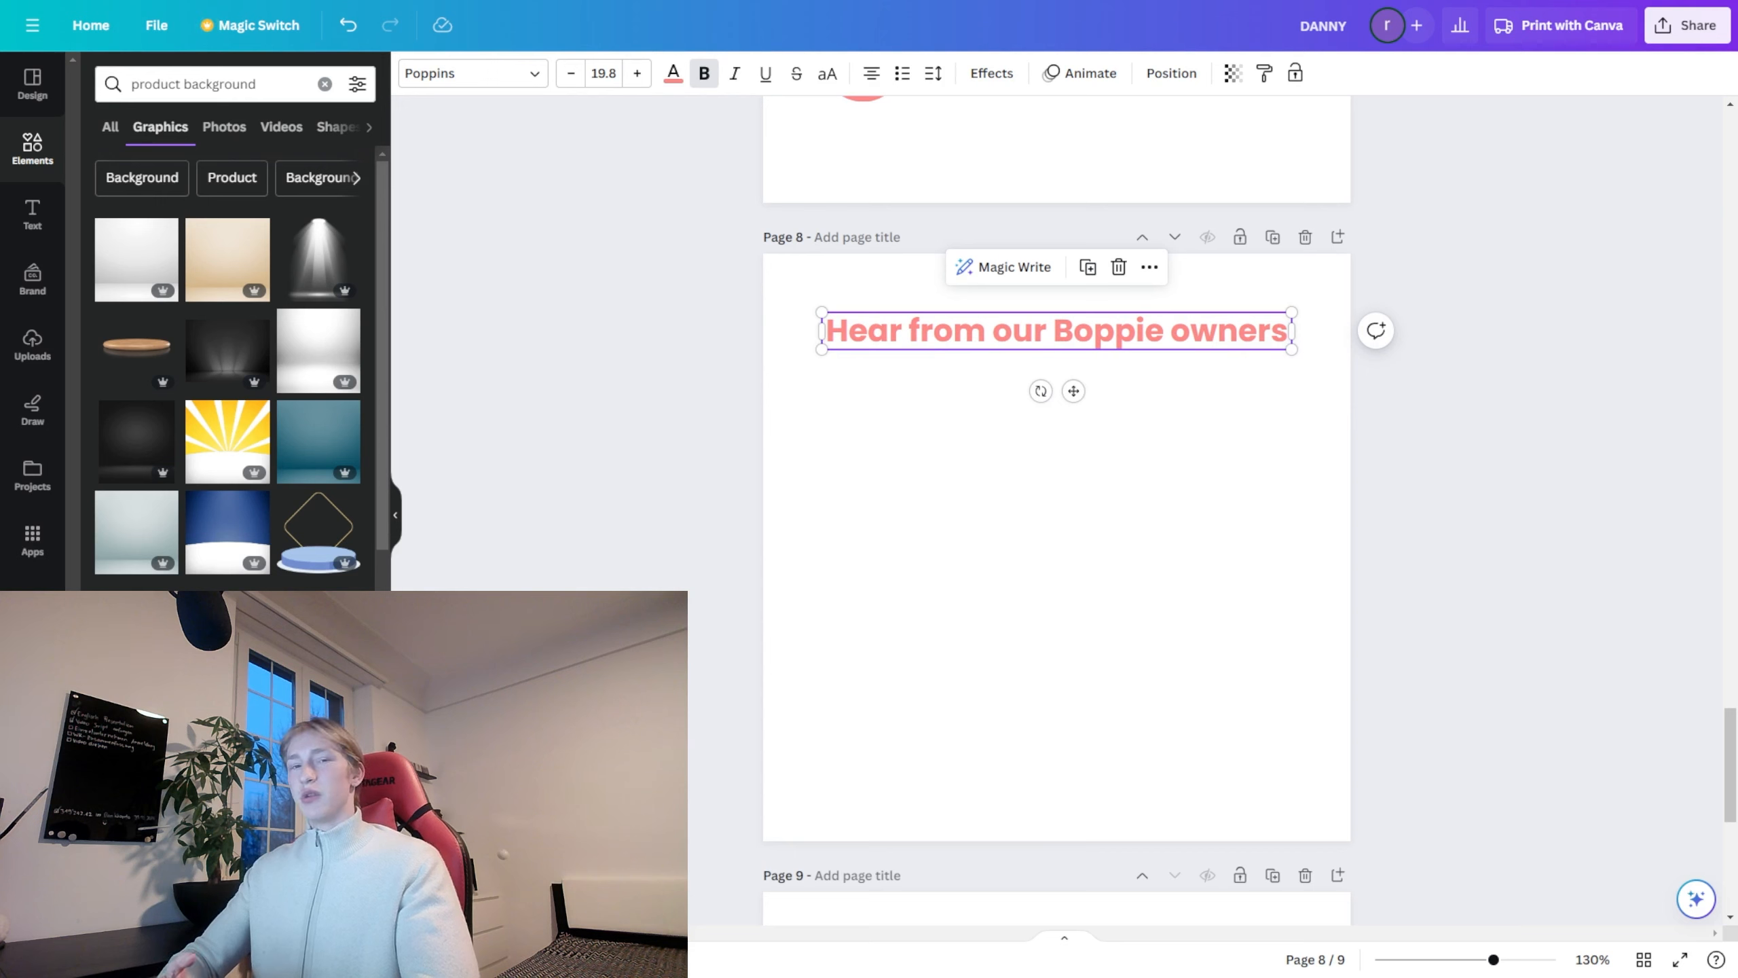
Step: Paste the five customer reviews with stars and check badges beneath the heading, and delete the plush pile image pasted with them
left_click(1187, 595)
key("ctrl+v")
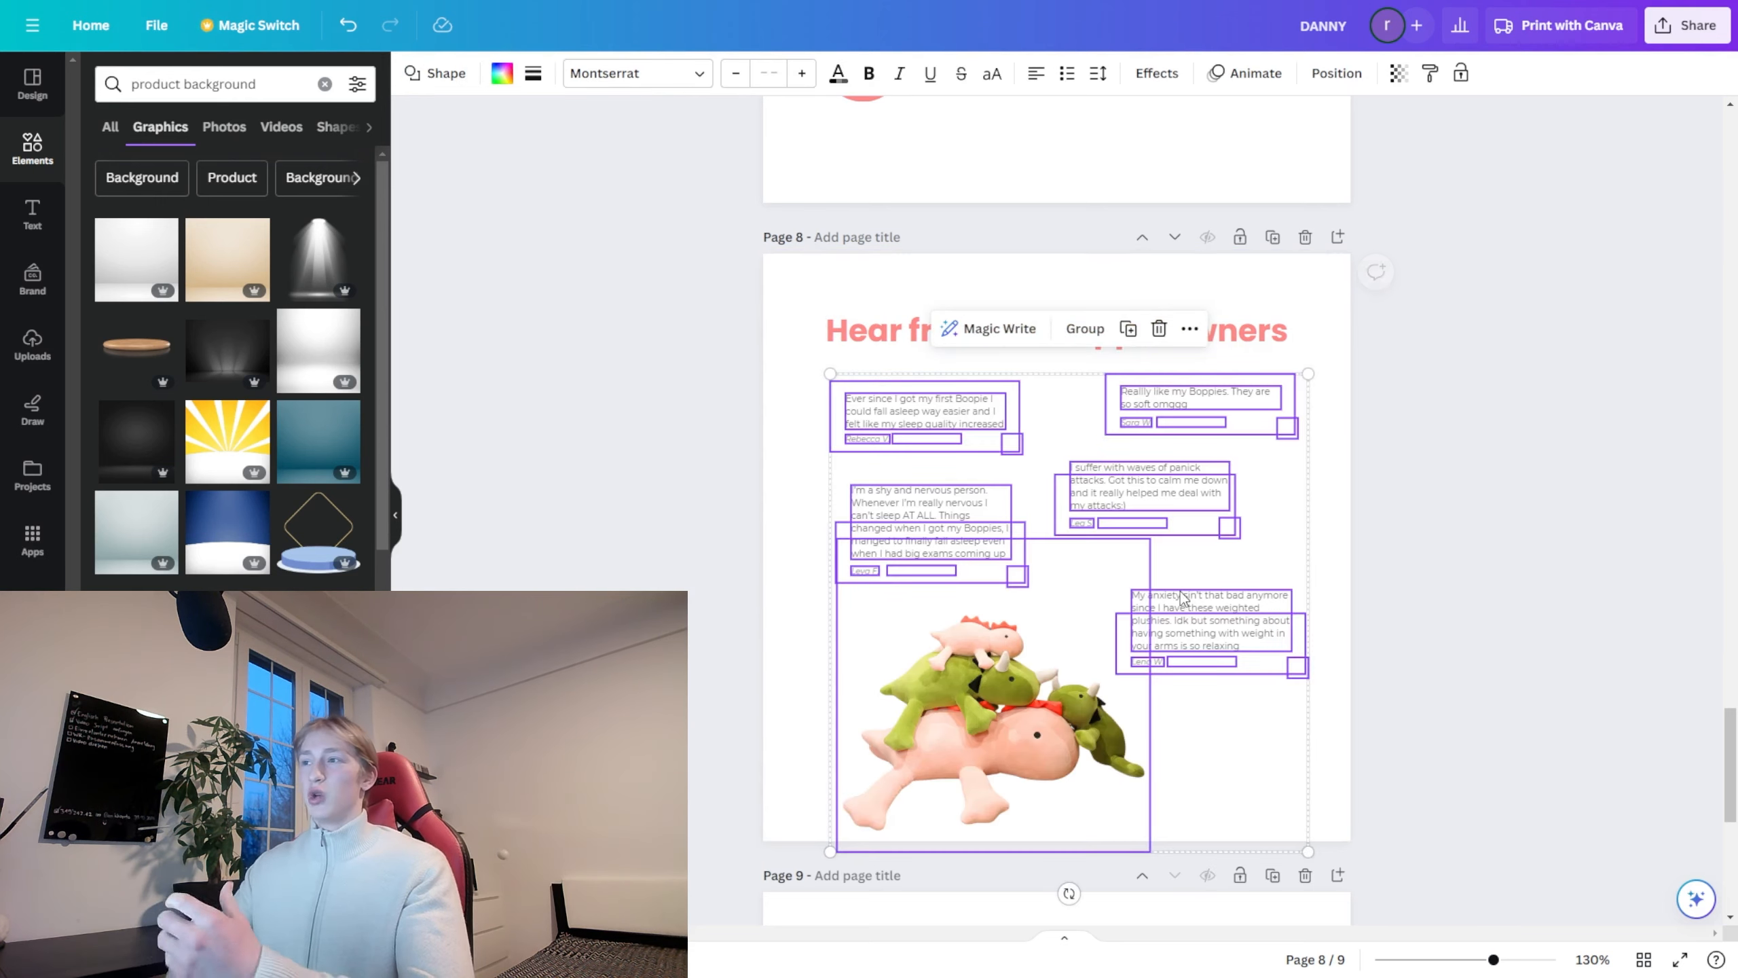
left_click(713, 729)
left_click(934, 697)
key("Delete")
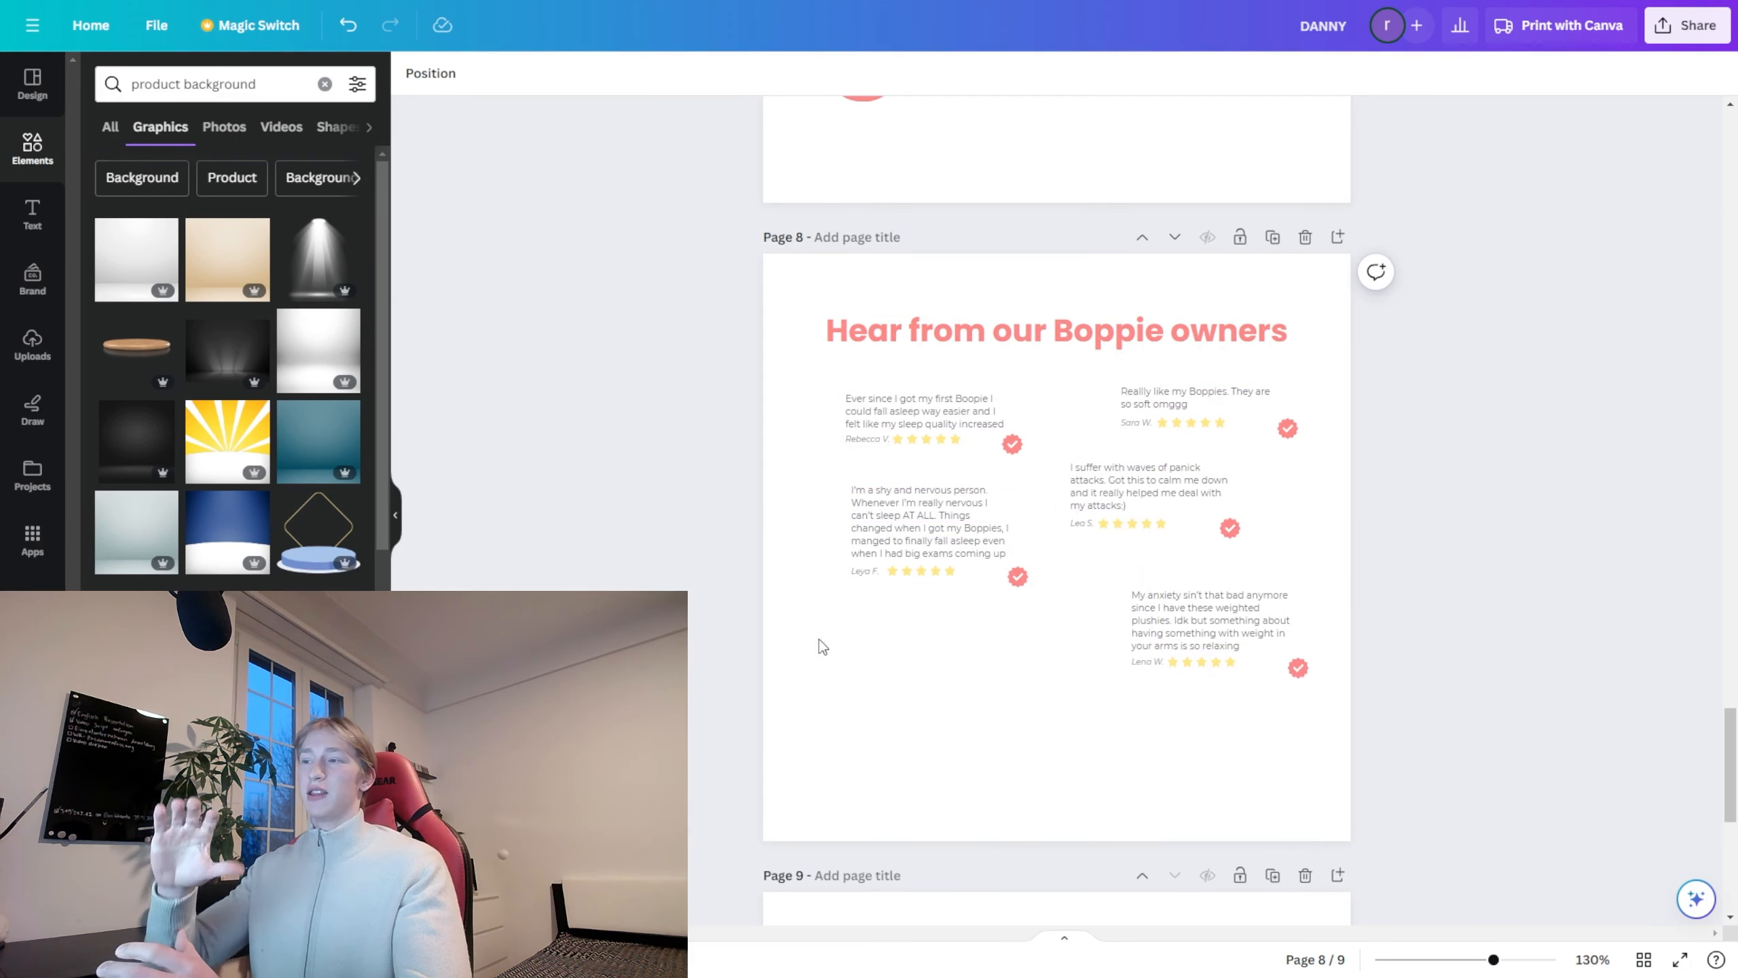
Step: Select all the customer reviews together and shift them slightly left under the heading
left_click_drag(605, 720, 1582, 363)
left_click_drag(1189, 416, 1177, 418)
left_click(696, 540)
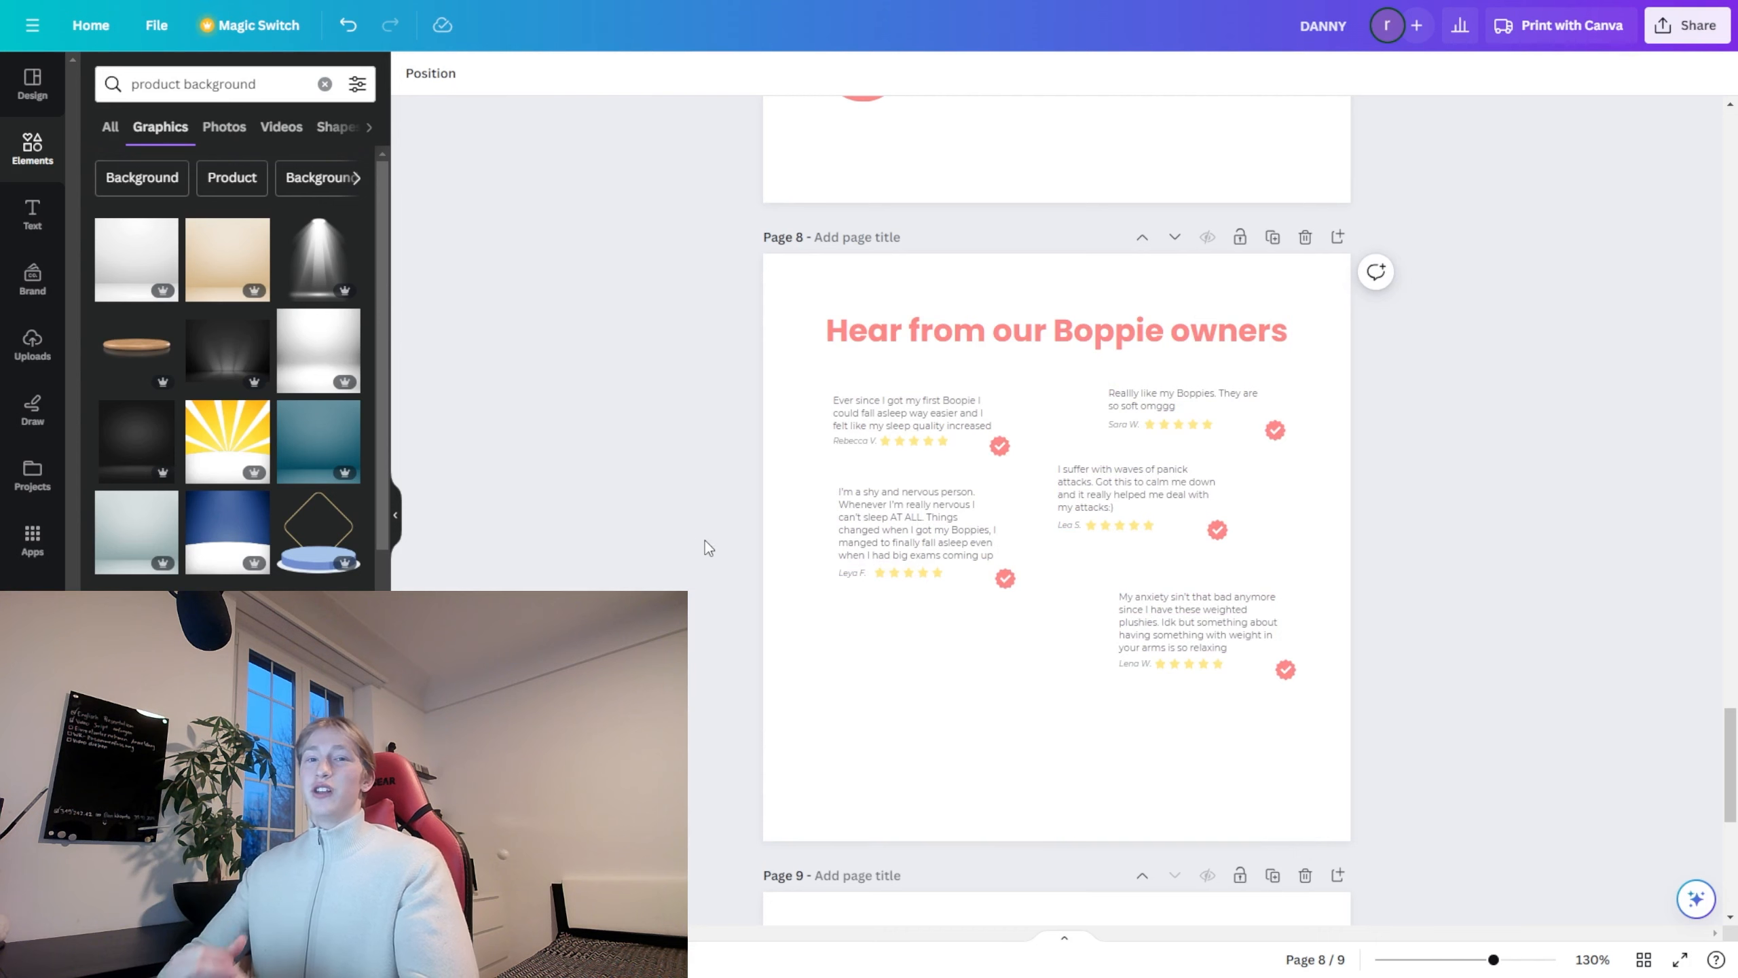
Step: Try a studio backdrop strip on its own across the lower edge of the reviews page
left_click(1017, 760)
key("ctrl+v")
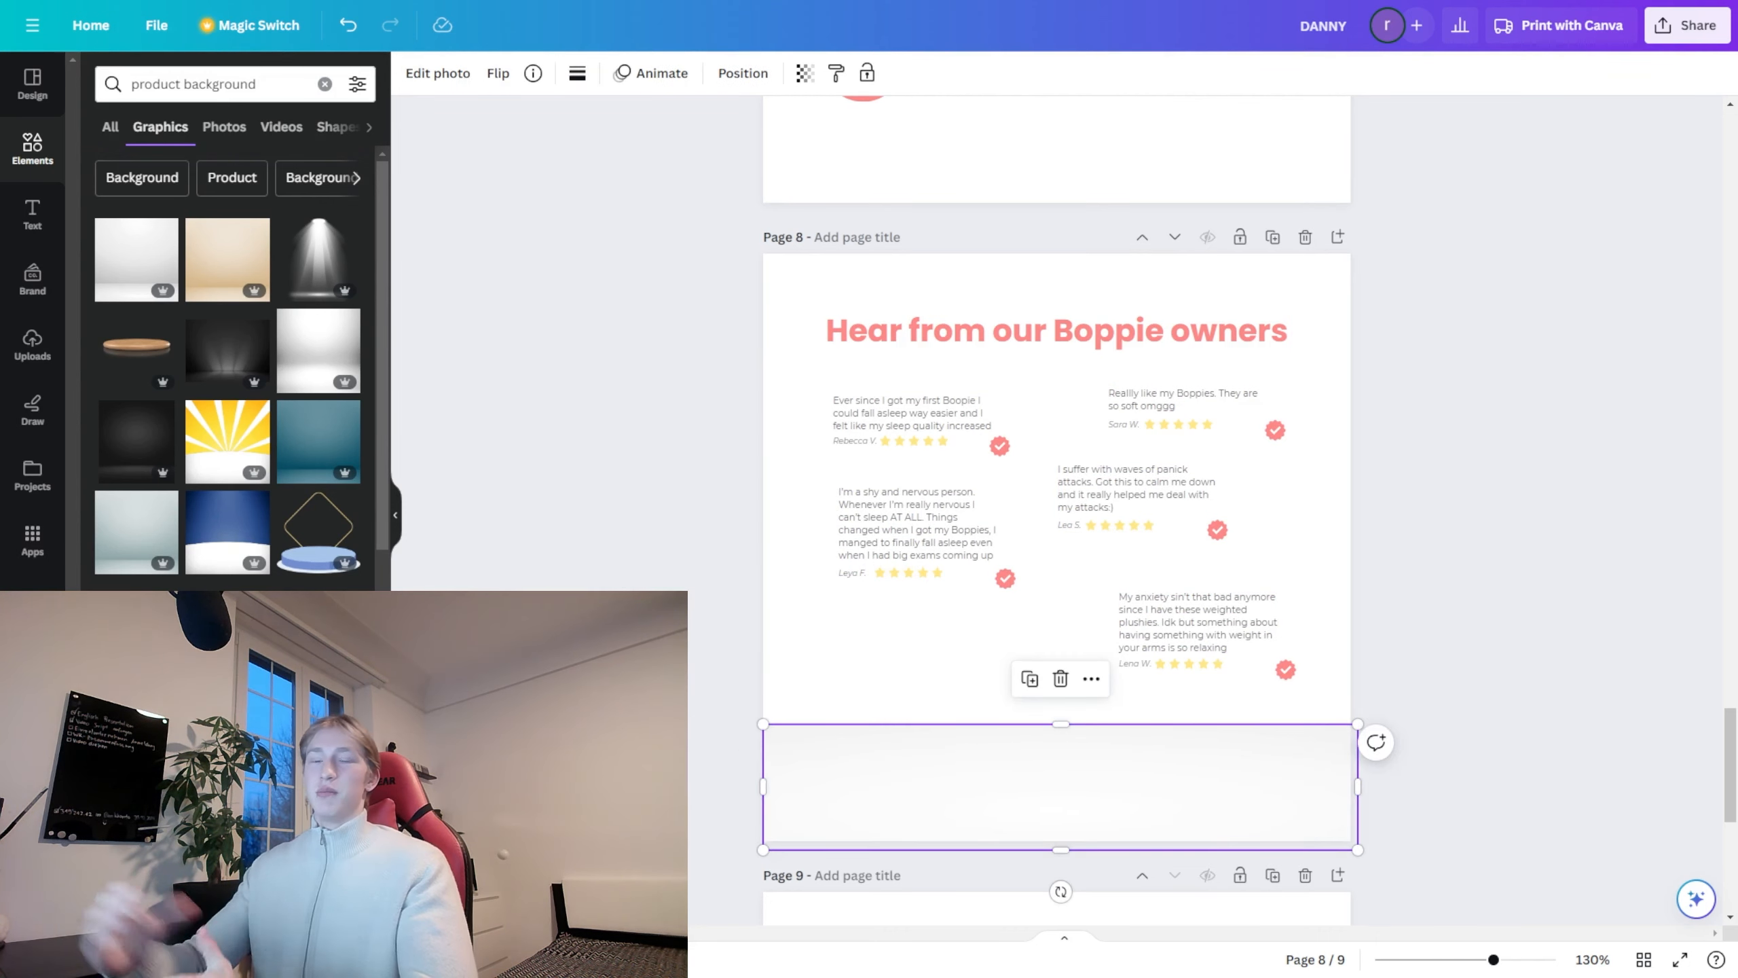
left_click(657, 719)
scroll(657, 719, "down", 1)
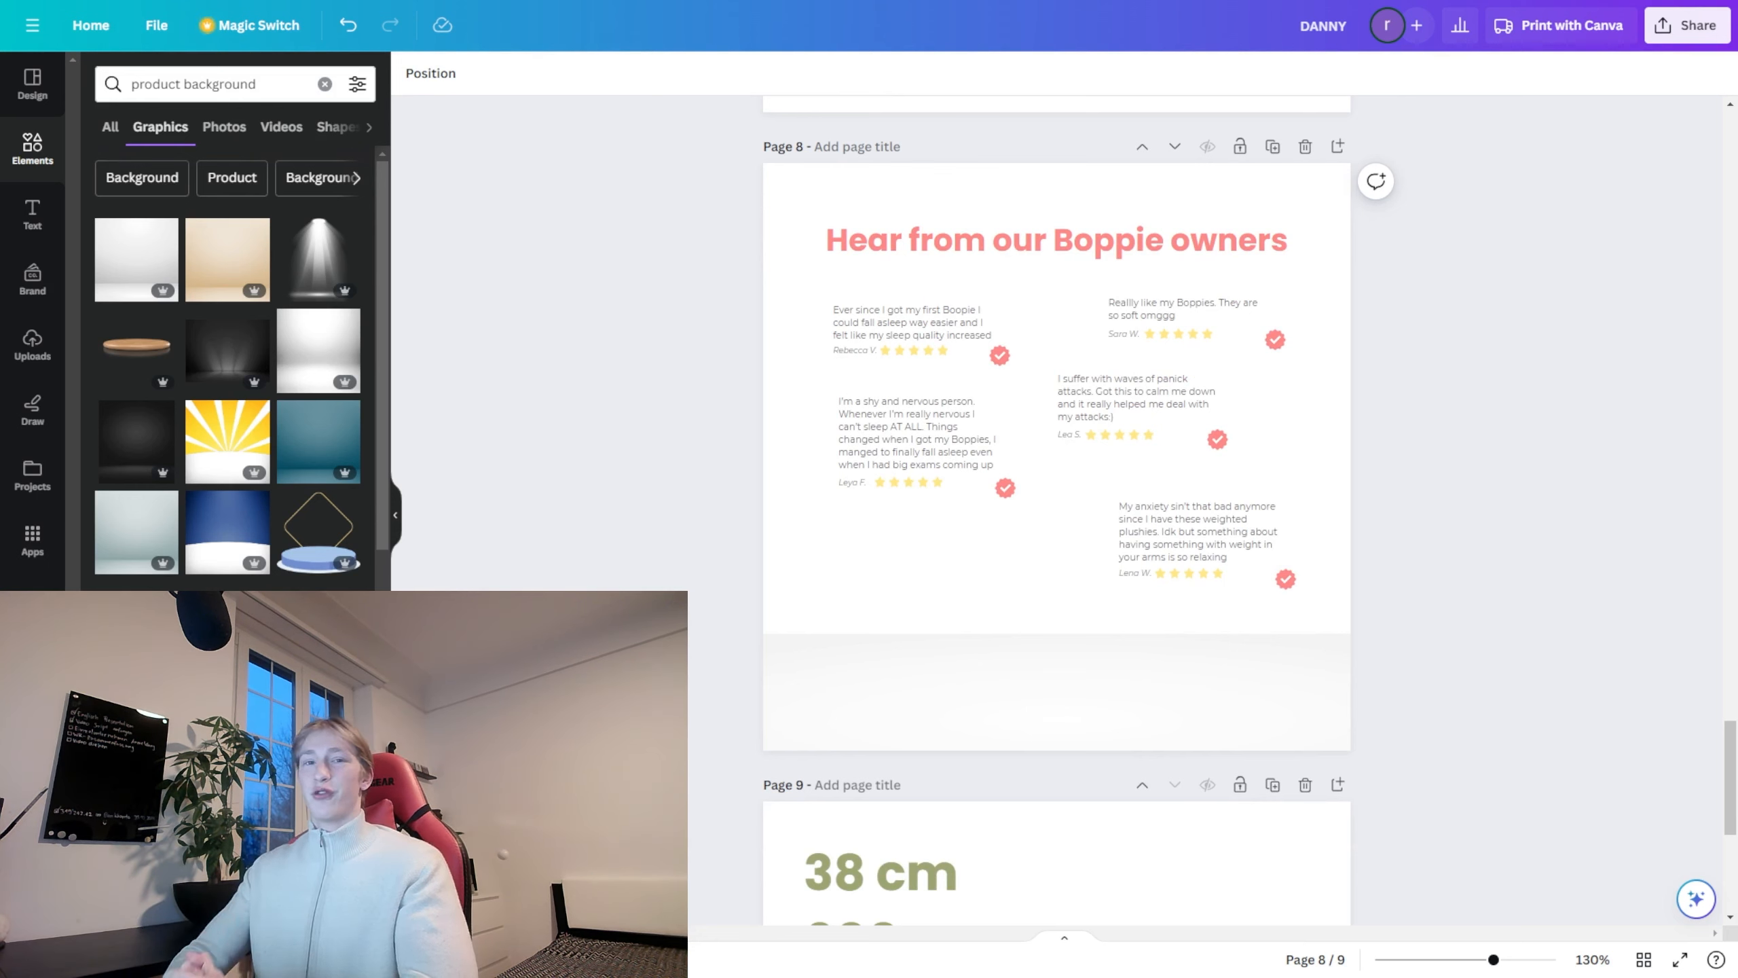
left_click(918, 654)
key("Delete")
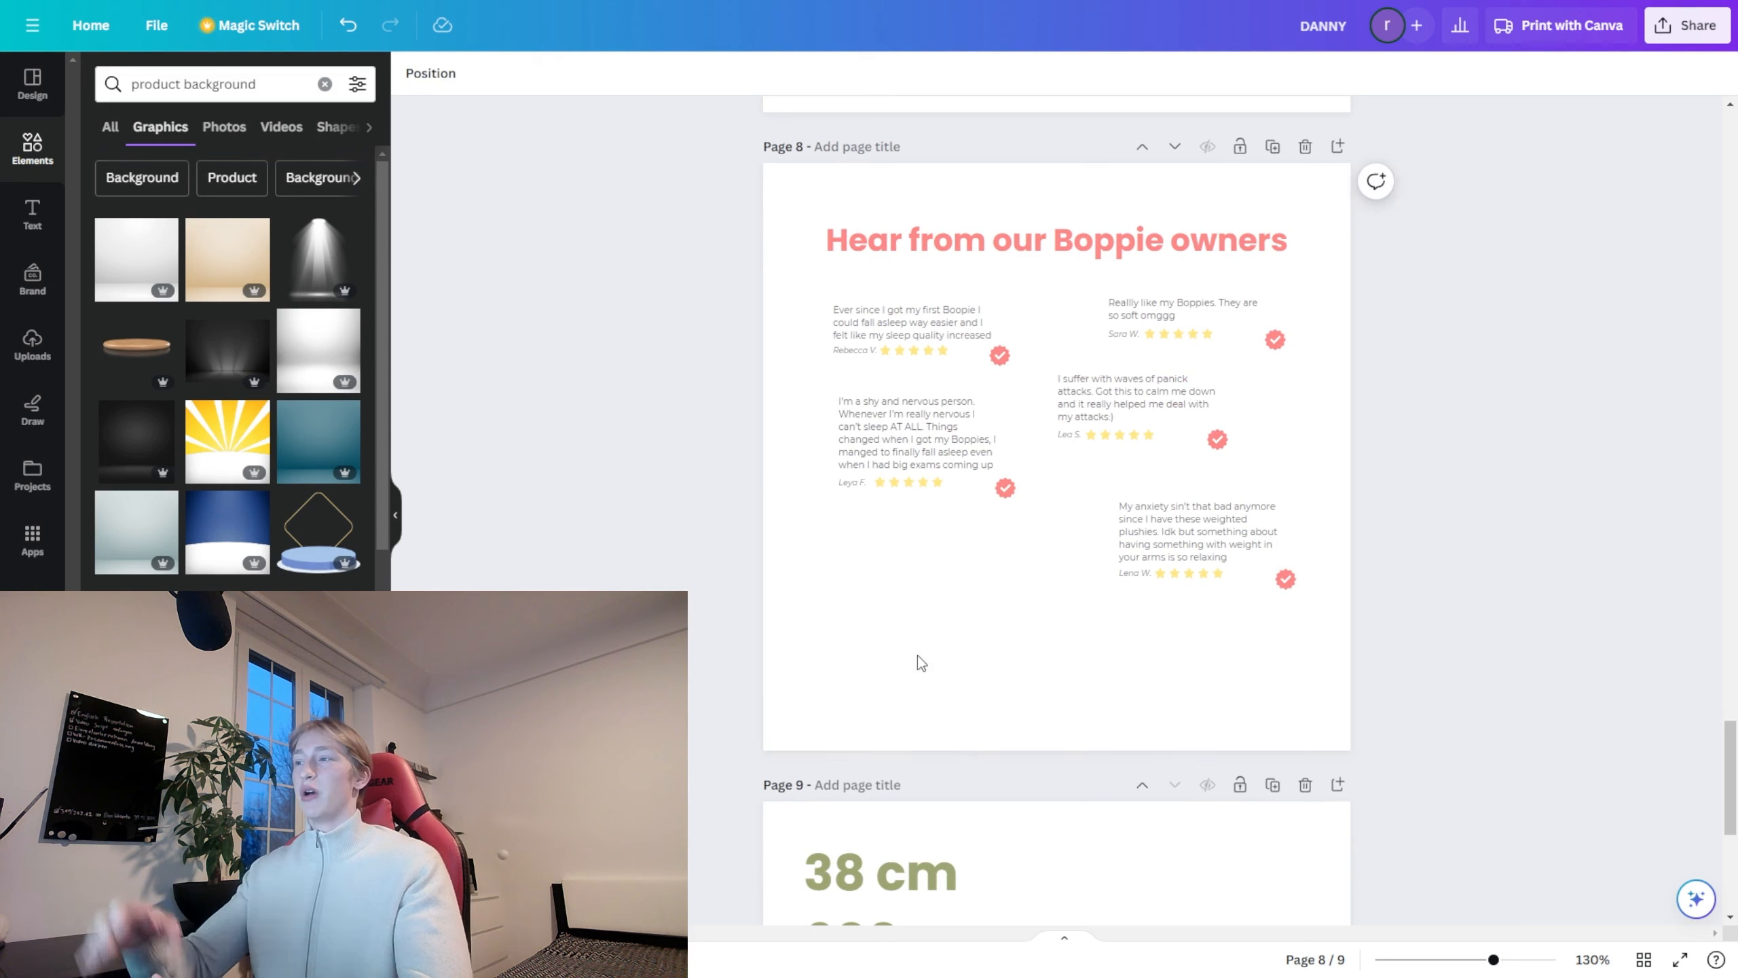
Step: Paste the plush pile with its shadow and studio backdrop strip into the lower part of the reviews page
left_click(918, 654)
key("ctrl+v")
left_click(1460, 612)
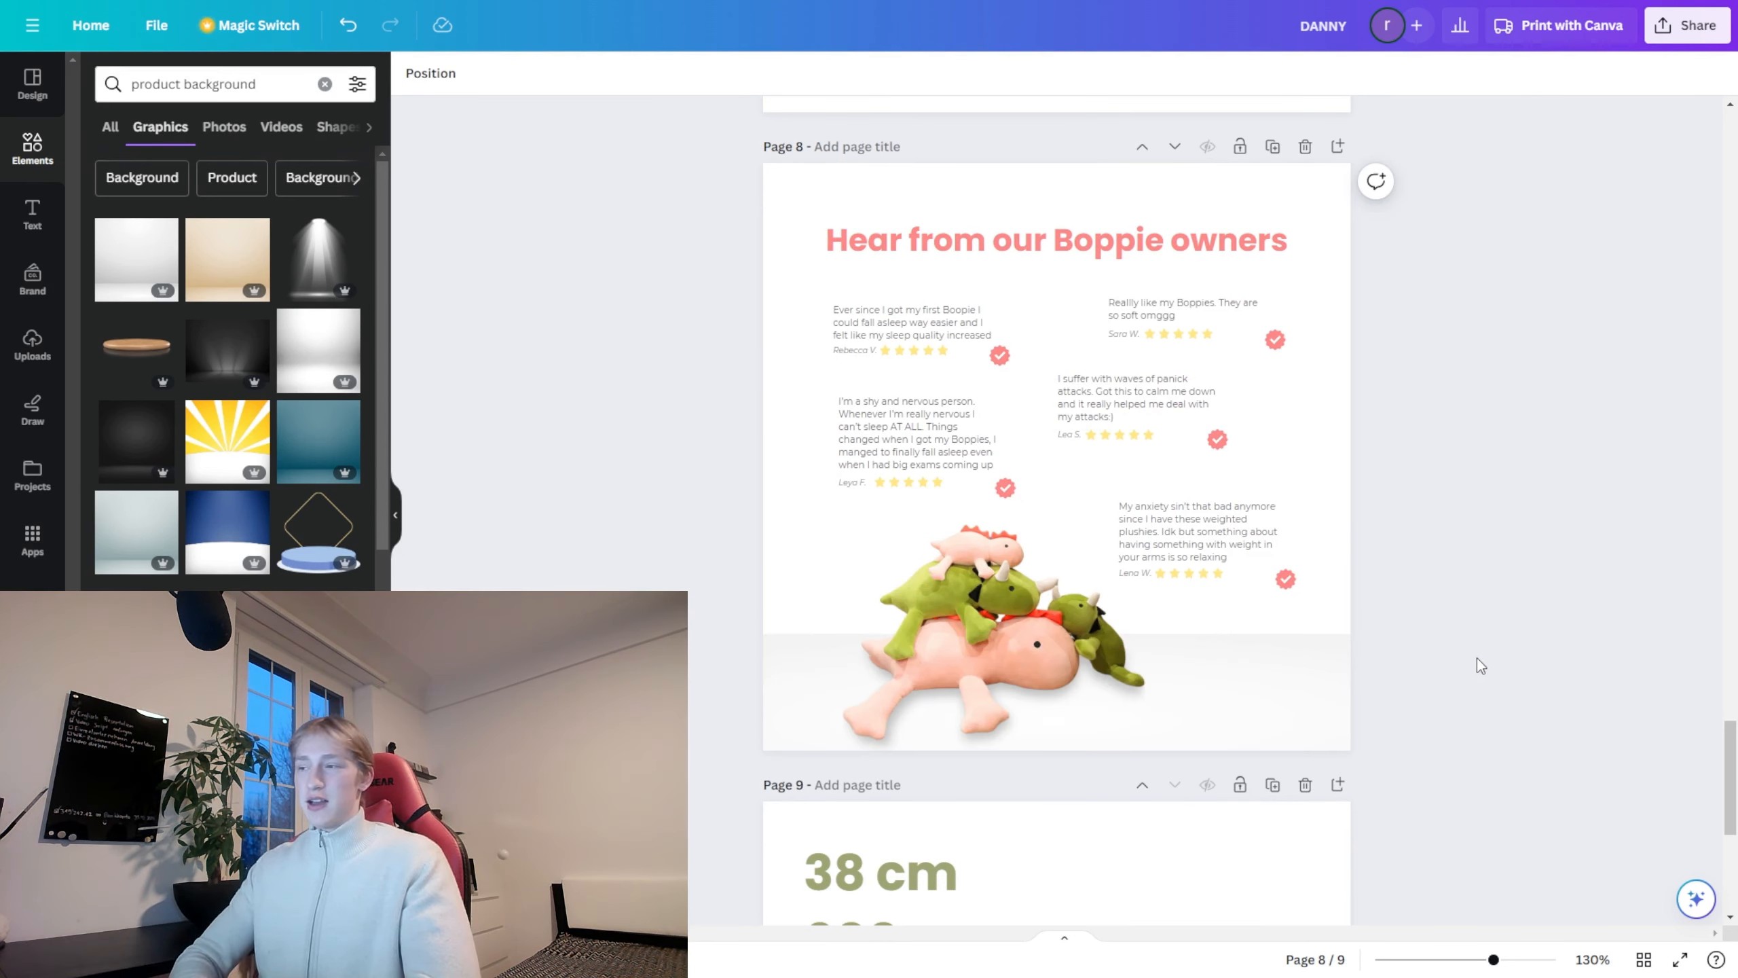
Step: Paste the green plush photo onto the blank page 8, remove its background, and place it smaller in the page's upper right area
scroll(1451, 644, "up", 10)
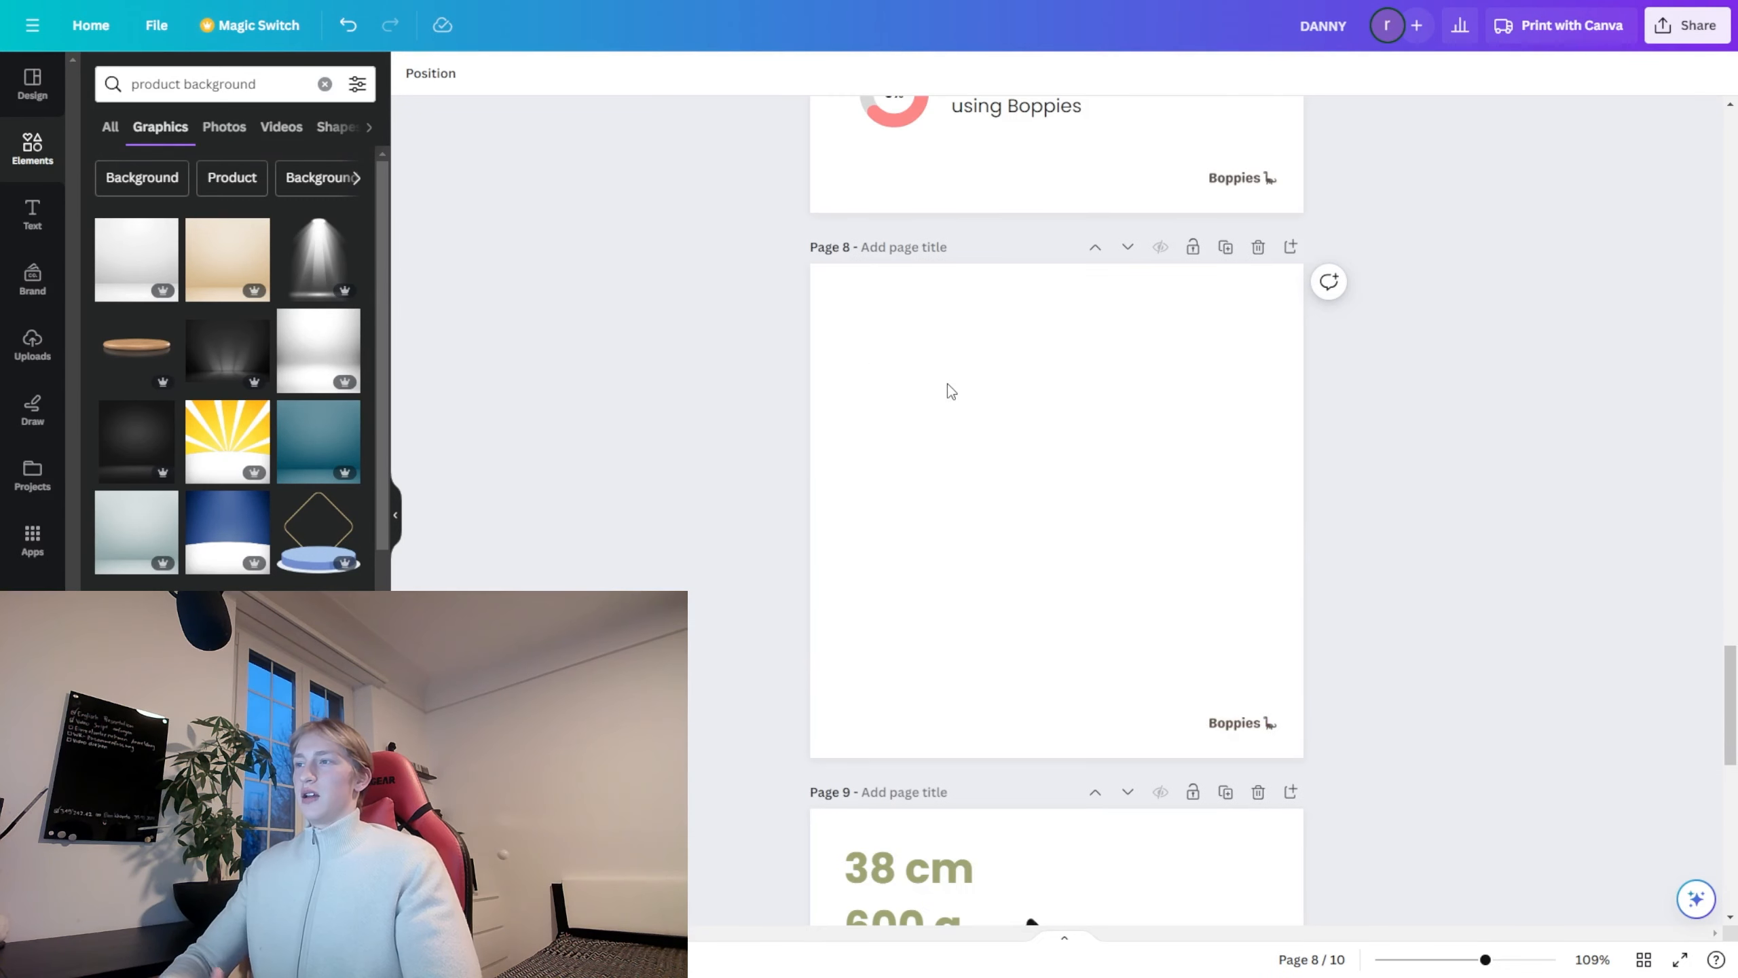
left_click(946, 388)
key("ctrl+v")
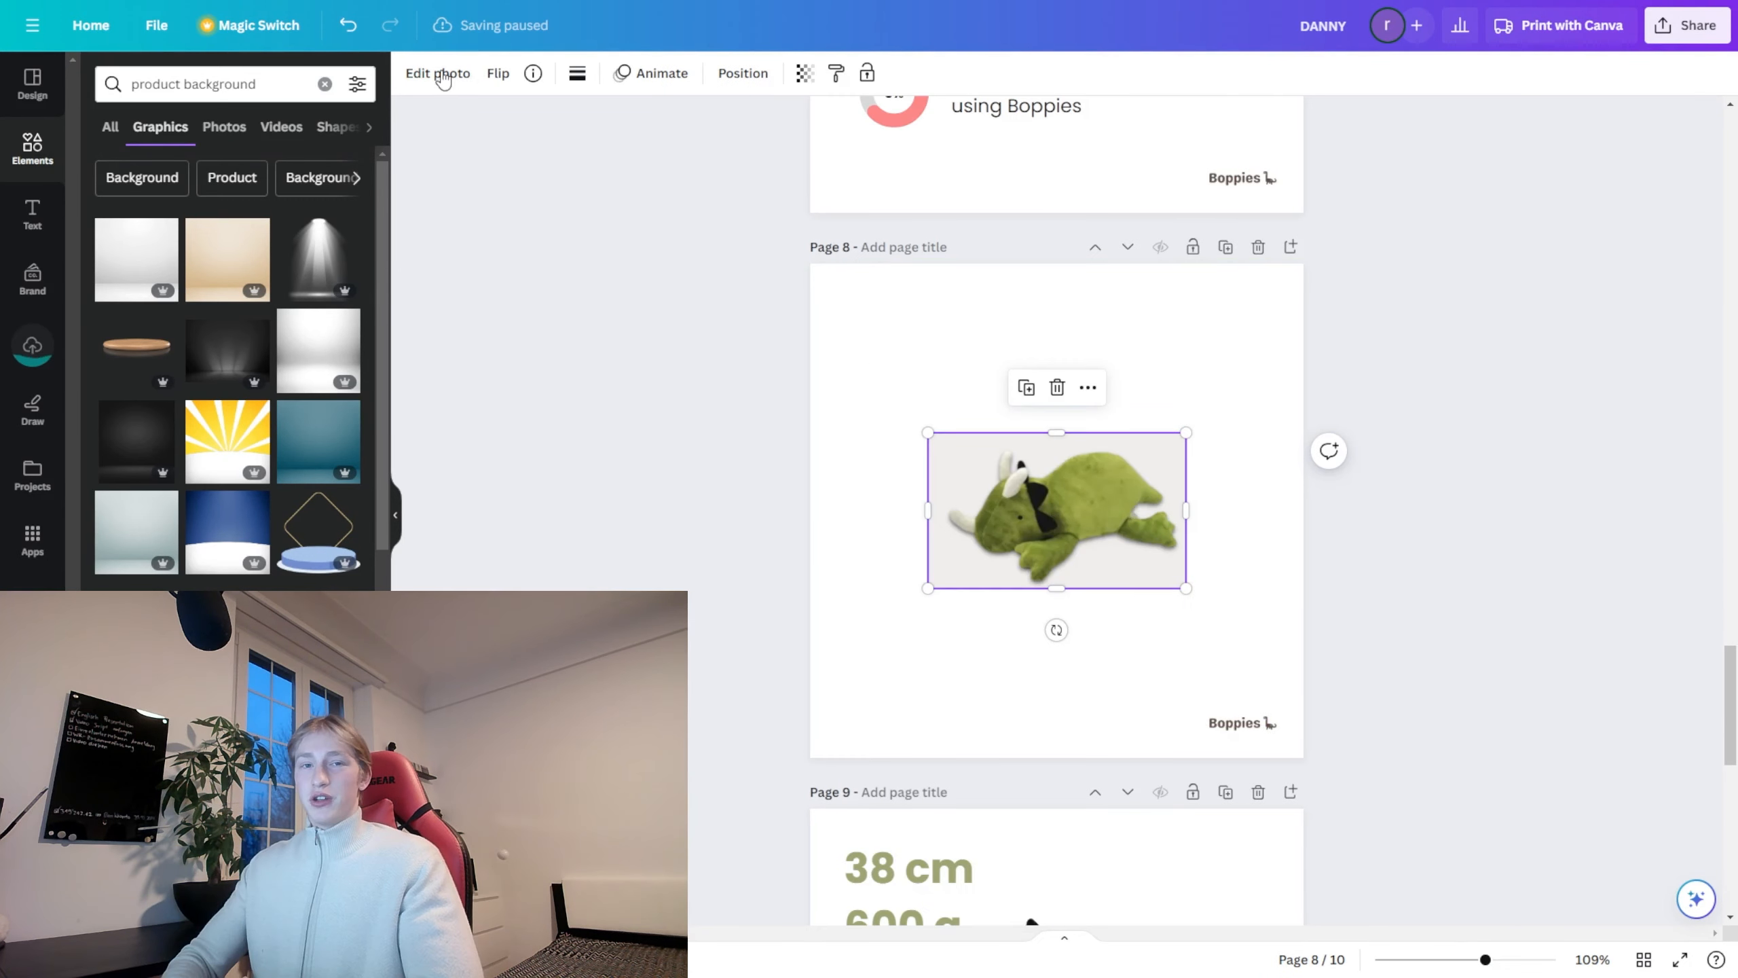
left_click(442, 73)
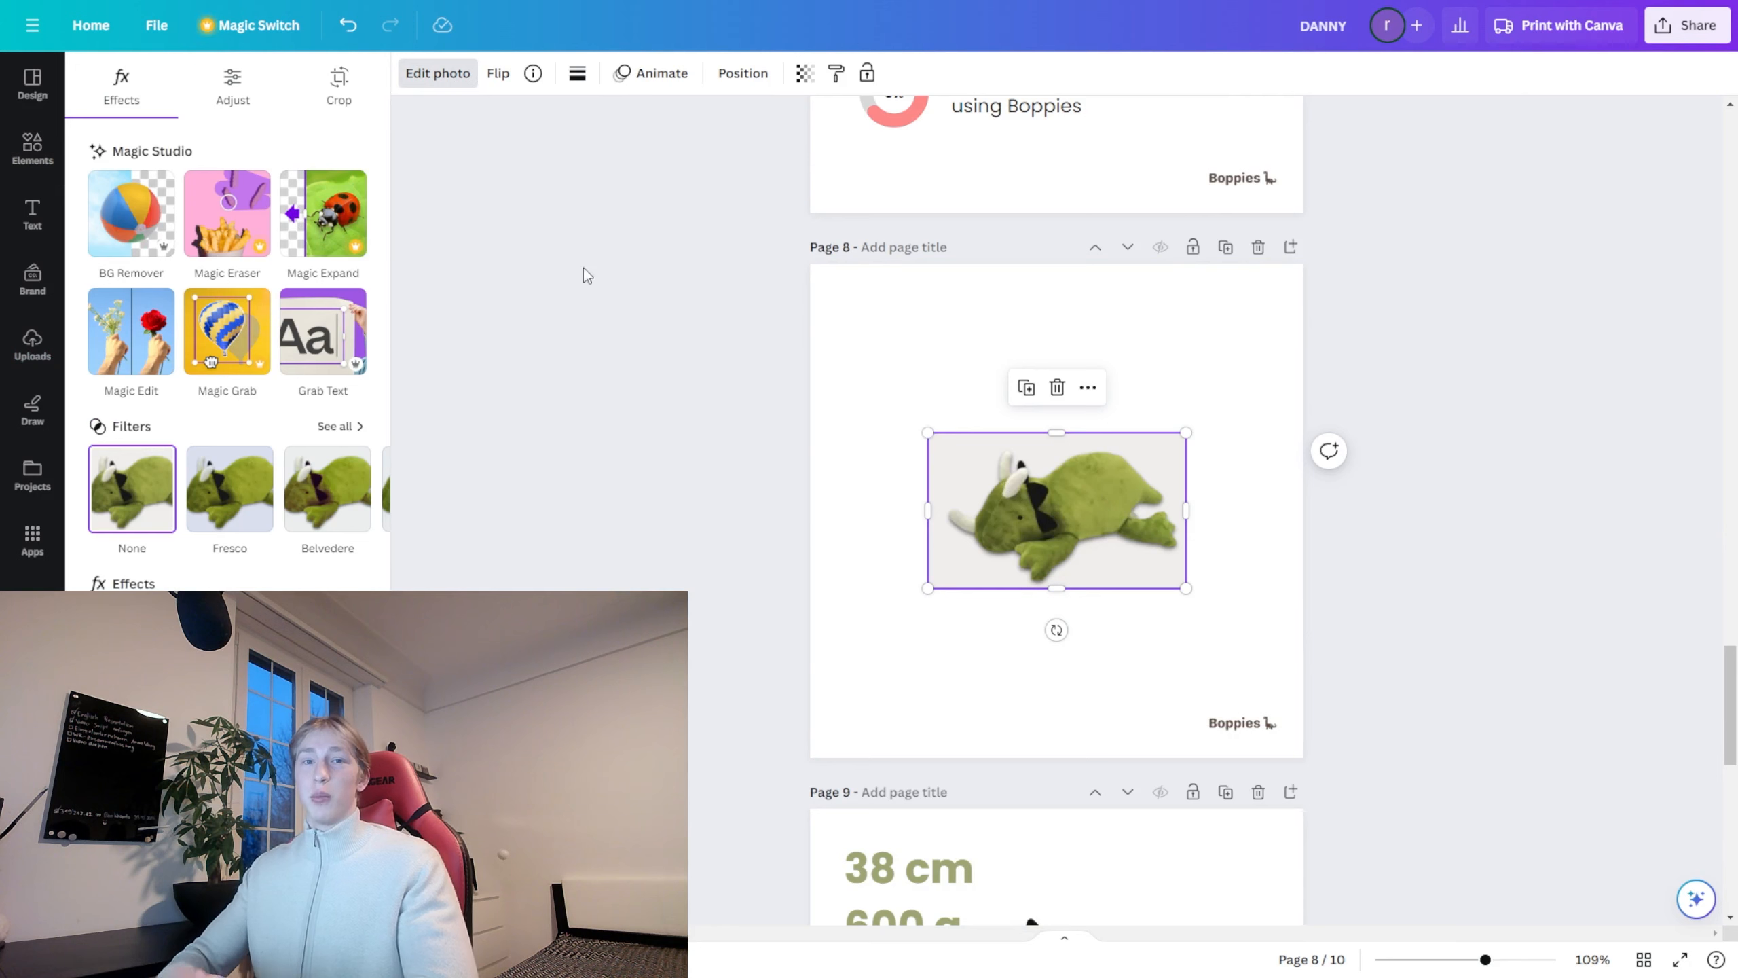
left_click_drag(929, 432, 993, 472)
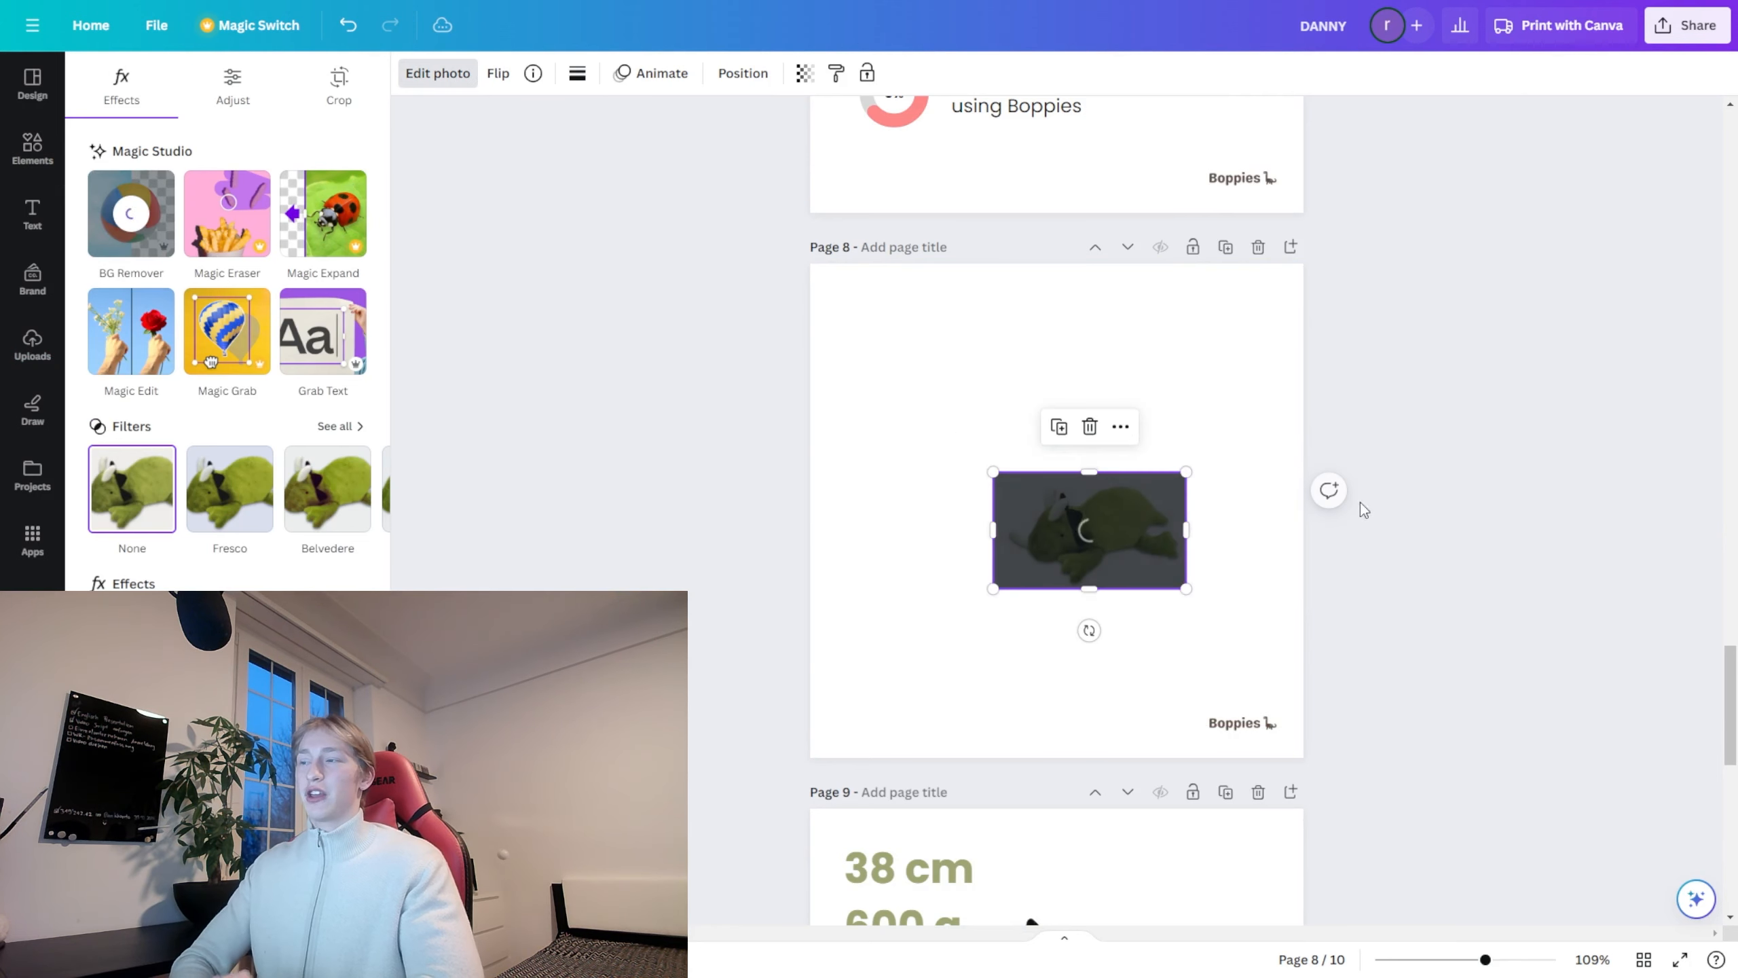
left_click_drag(1186, 588, 1170, 437)
scroll(1129, 342, "up", 5)
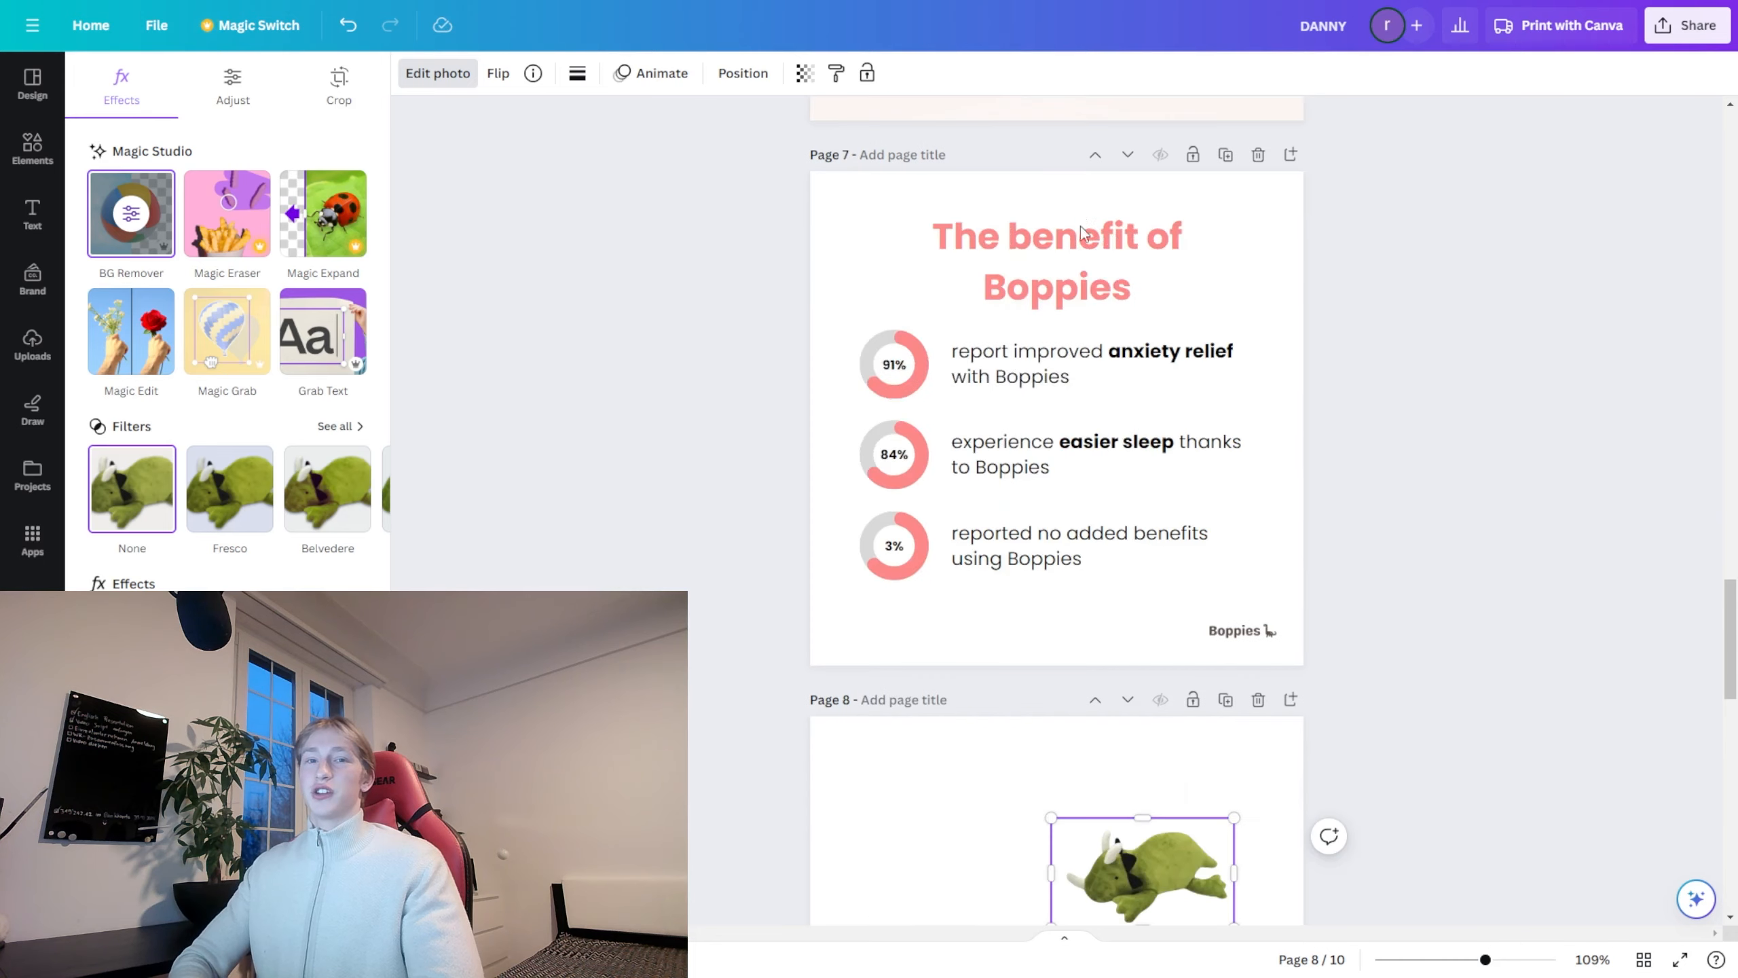
left_click(1094, 271)
scroll(990, 590, "down", 4)
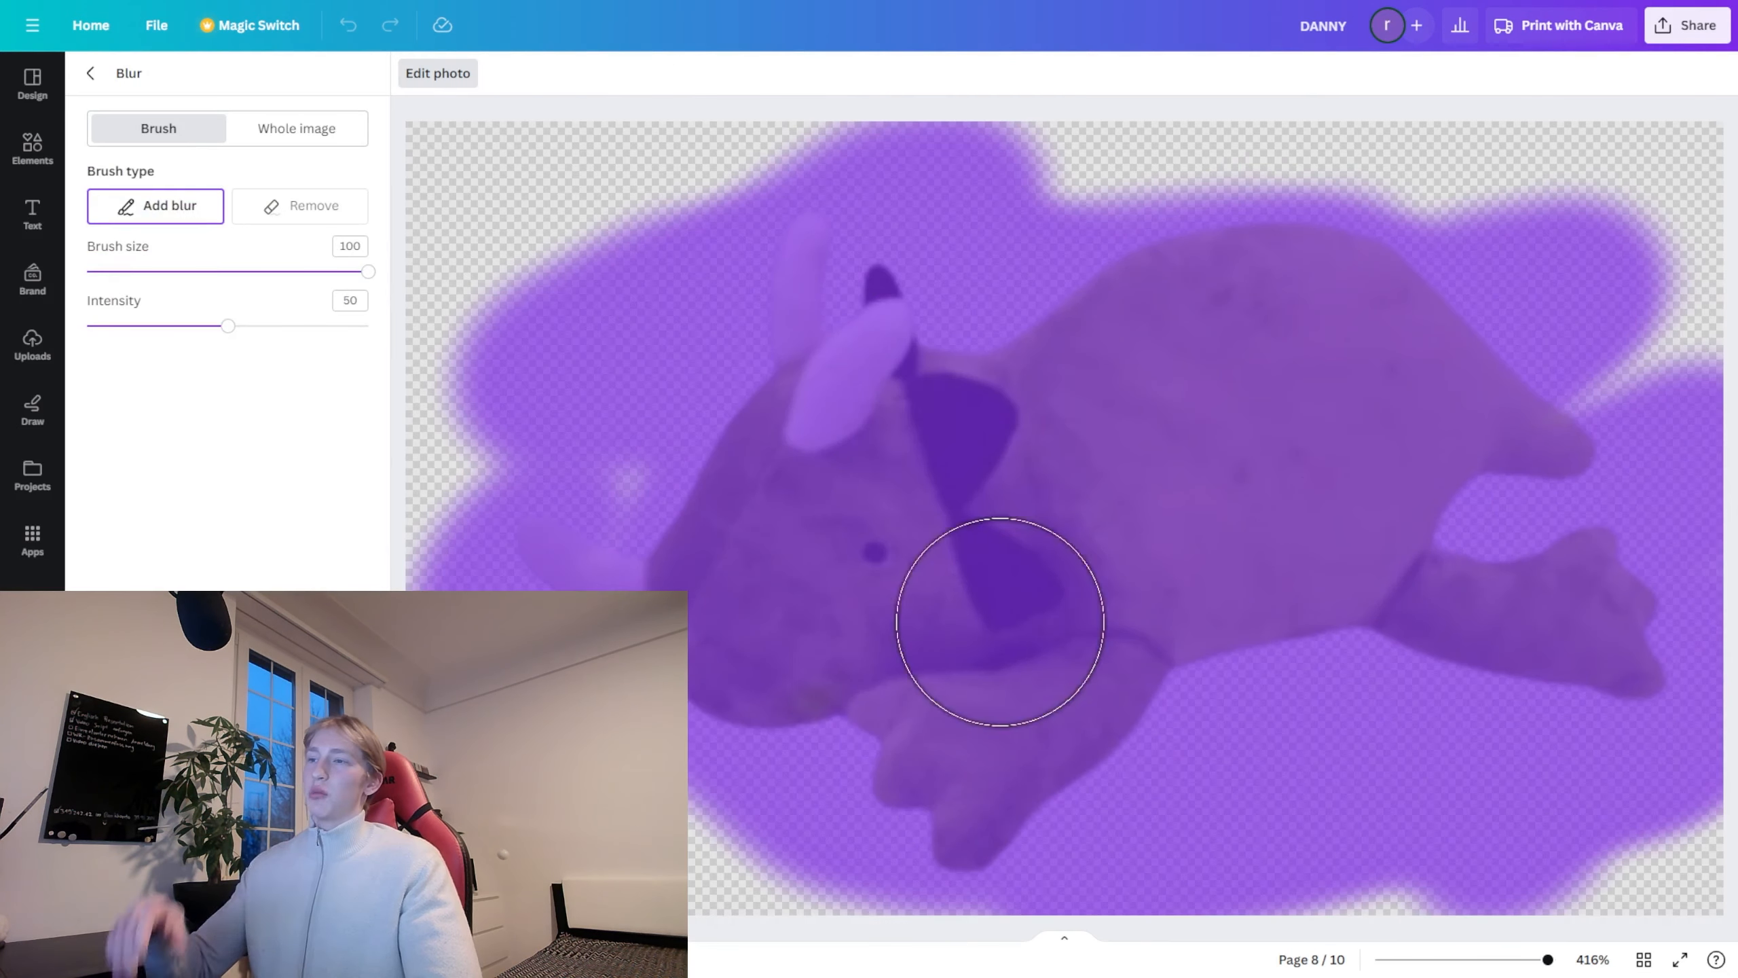
Step: Blur the plush copy using brush size 100 and intensity 50, and blacken it with brightness -100, contrast 100 and highlights -100
left_click_drag(1002, 621, 705, 459)
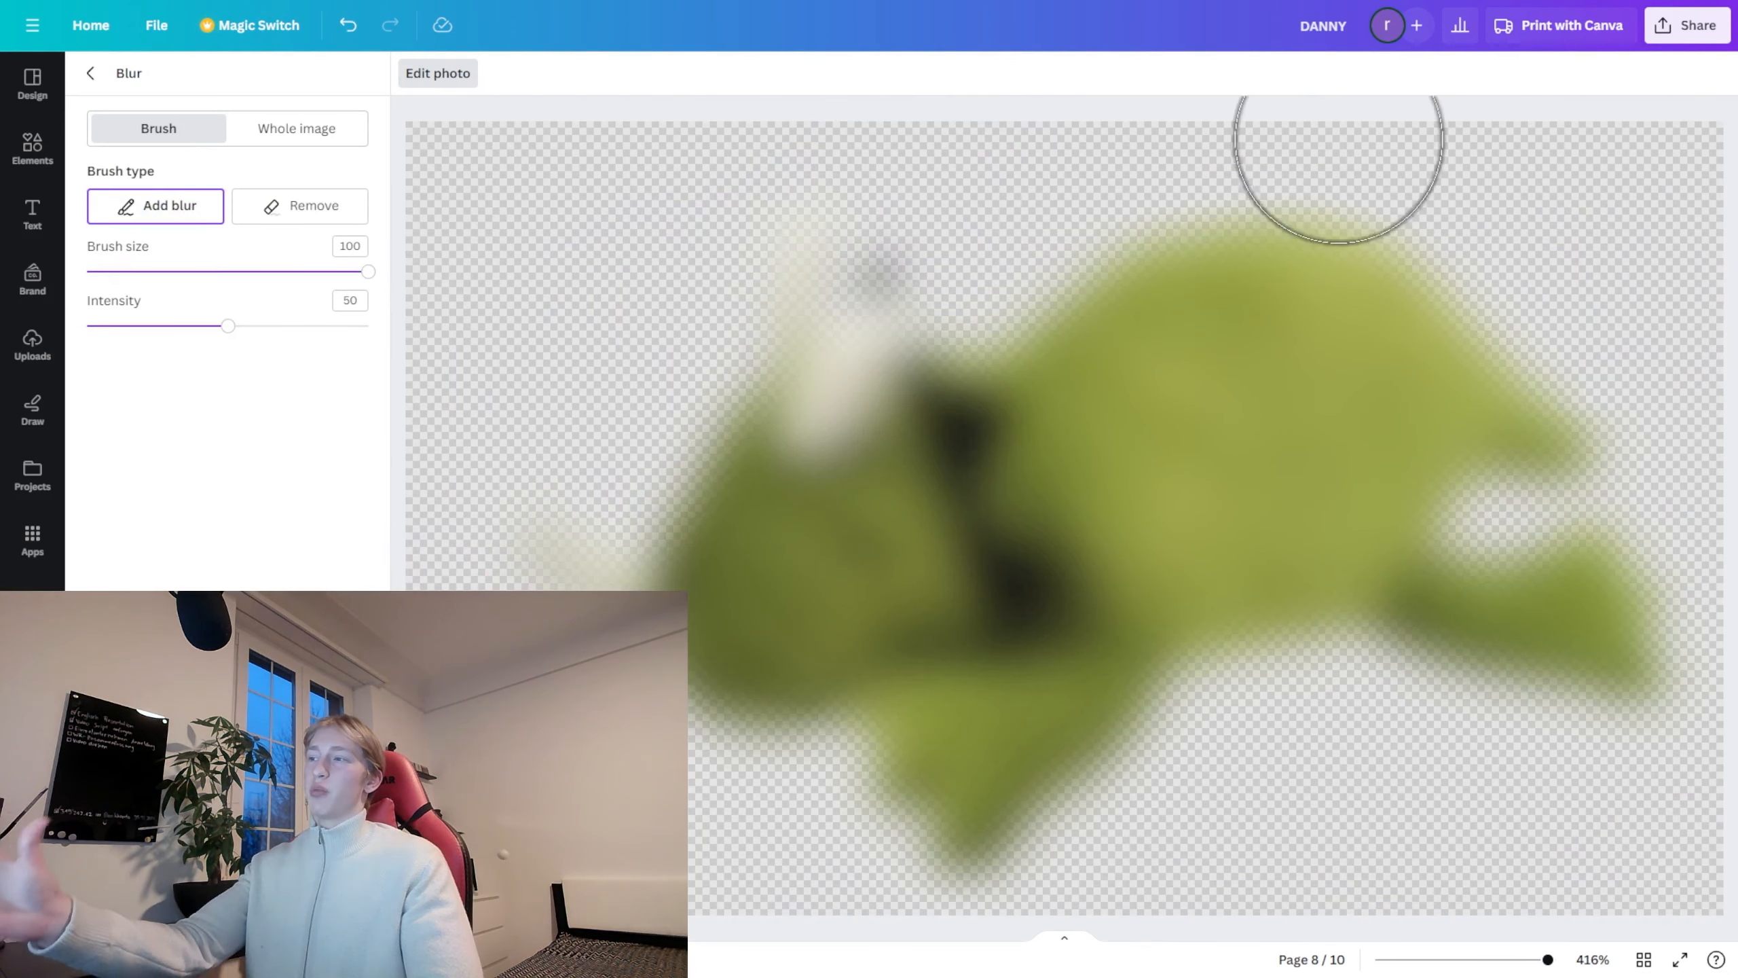
left_click(94, 71)
left_click(231, 92)
left_click_drag(220, 501, 370, 571)
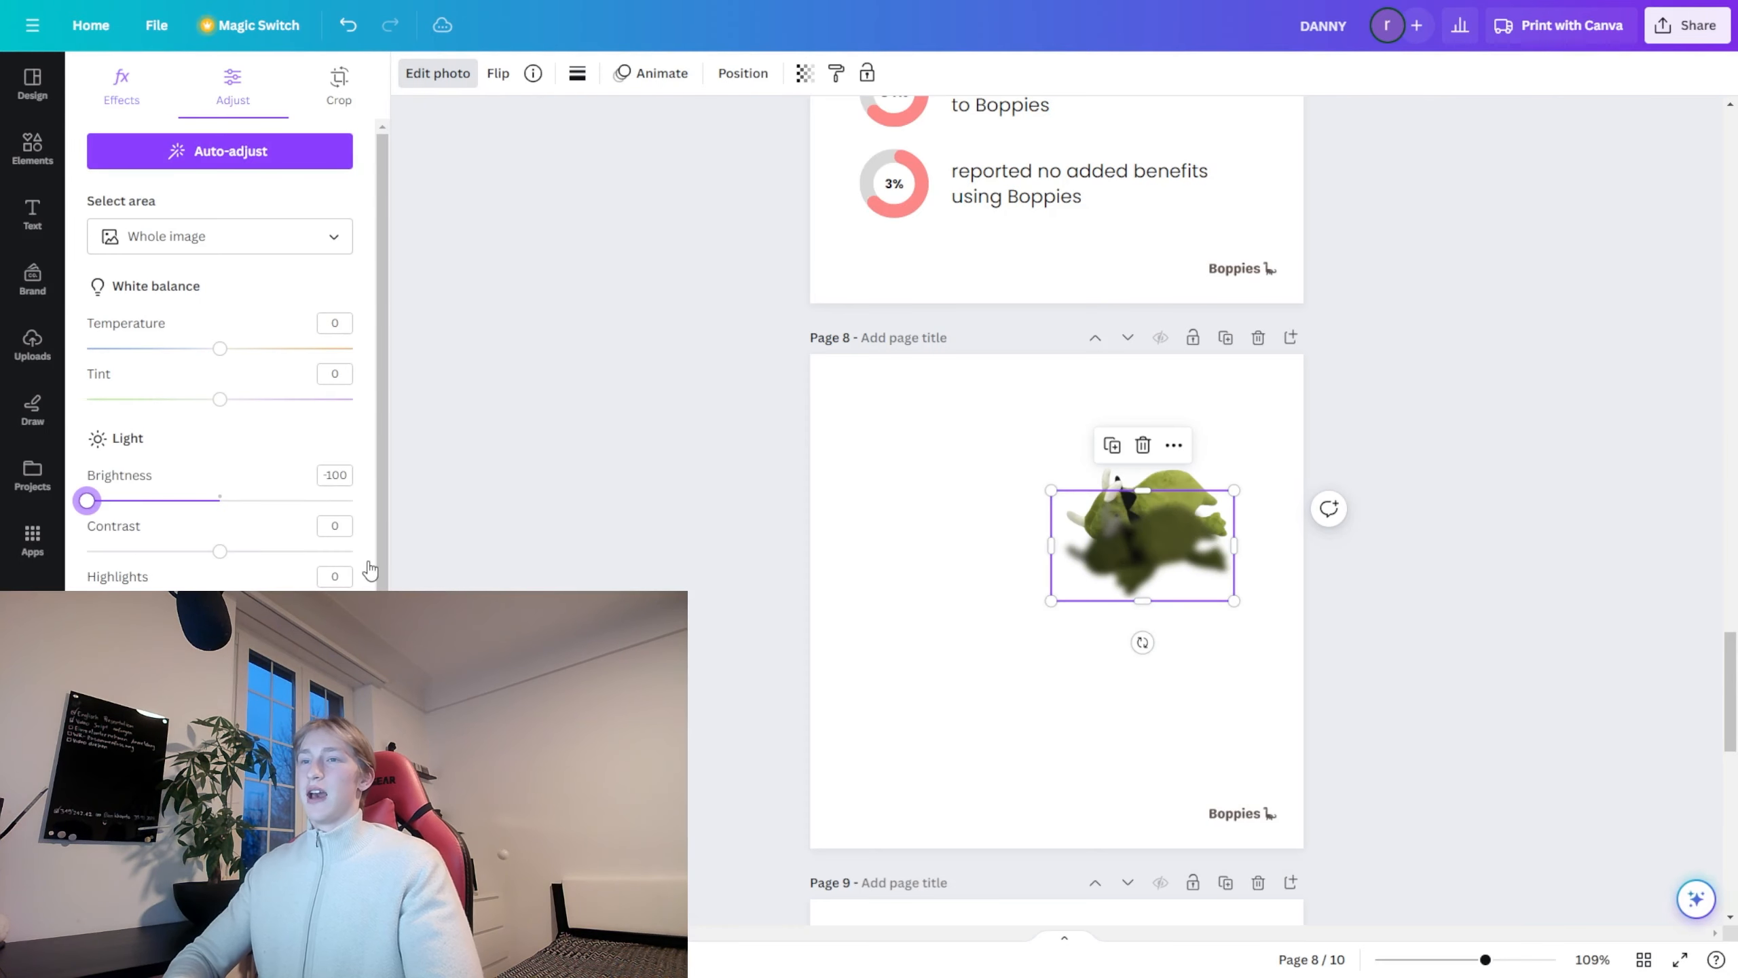
left_click_drag(222, 552, 353, 551)
scroll(1216, 648, "up", 5)
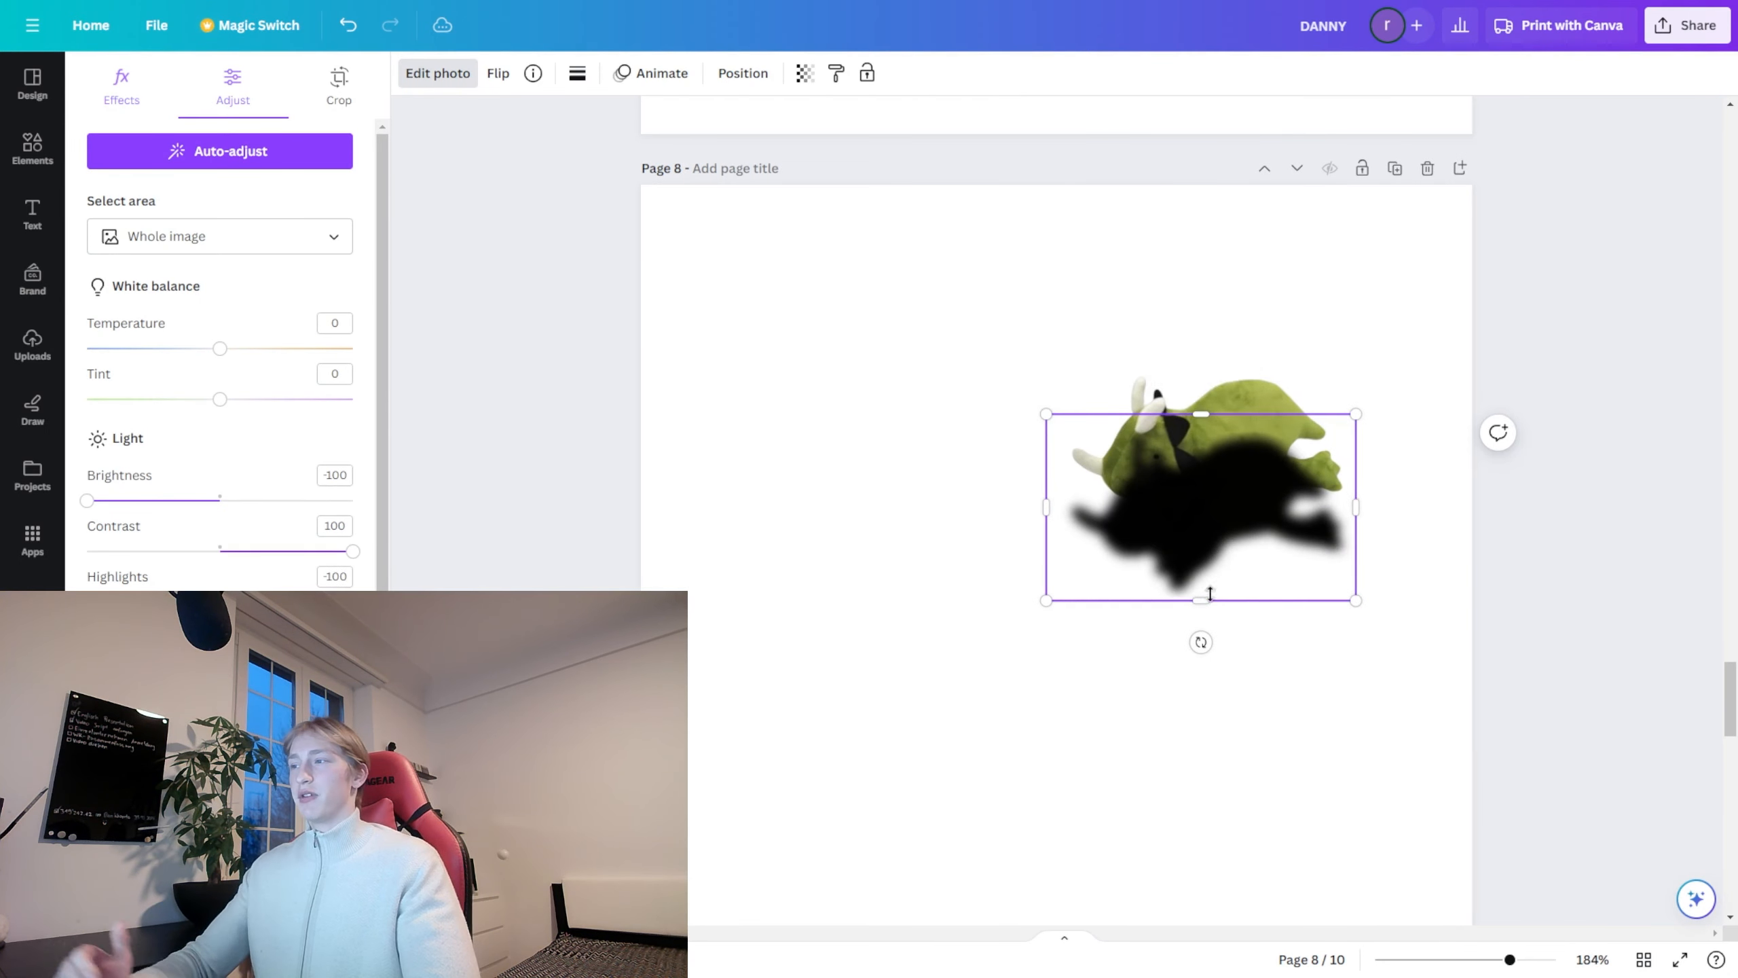
Step: Make the blurred black copy mostly transparent and position it behind the green plush as a soft shadow
left_click(804, 74)
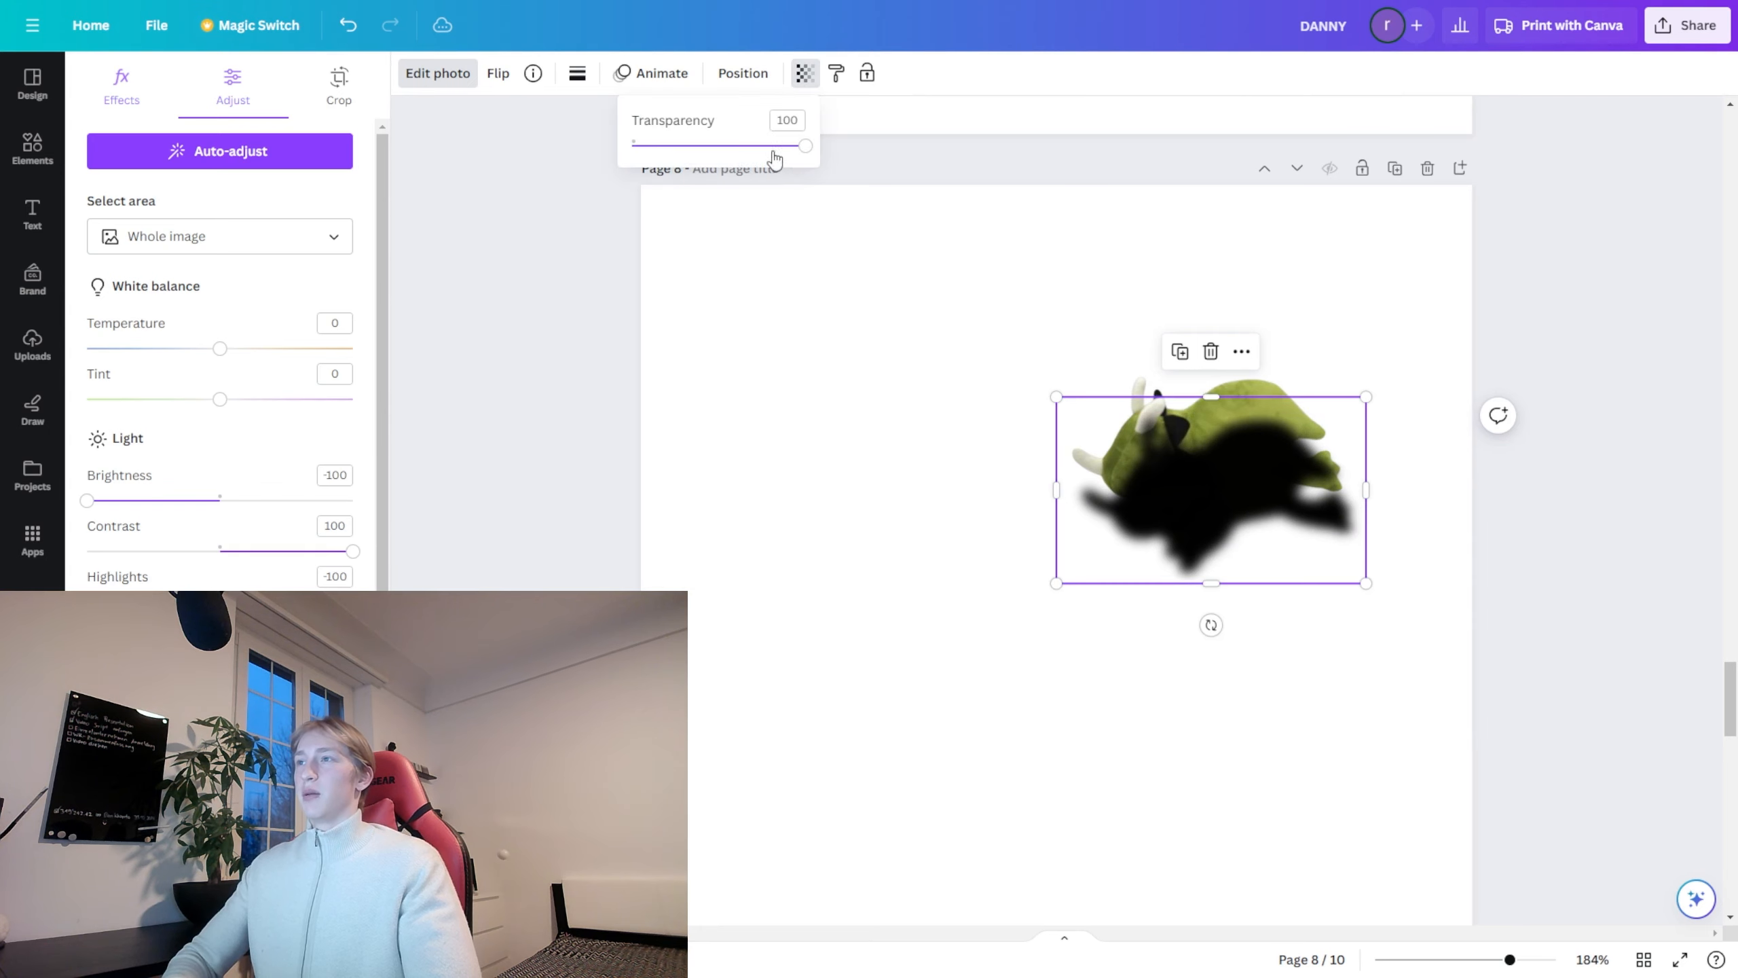
left_click_drag(773, 145, 660, 145)
left_click_drag(1264, 537, 1254, 505)
right_click(1286, 410)
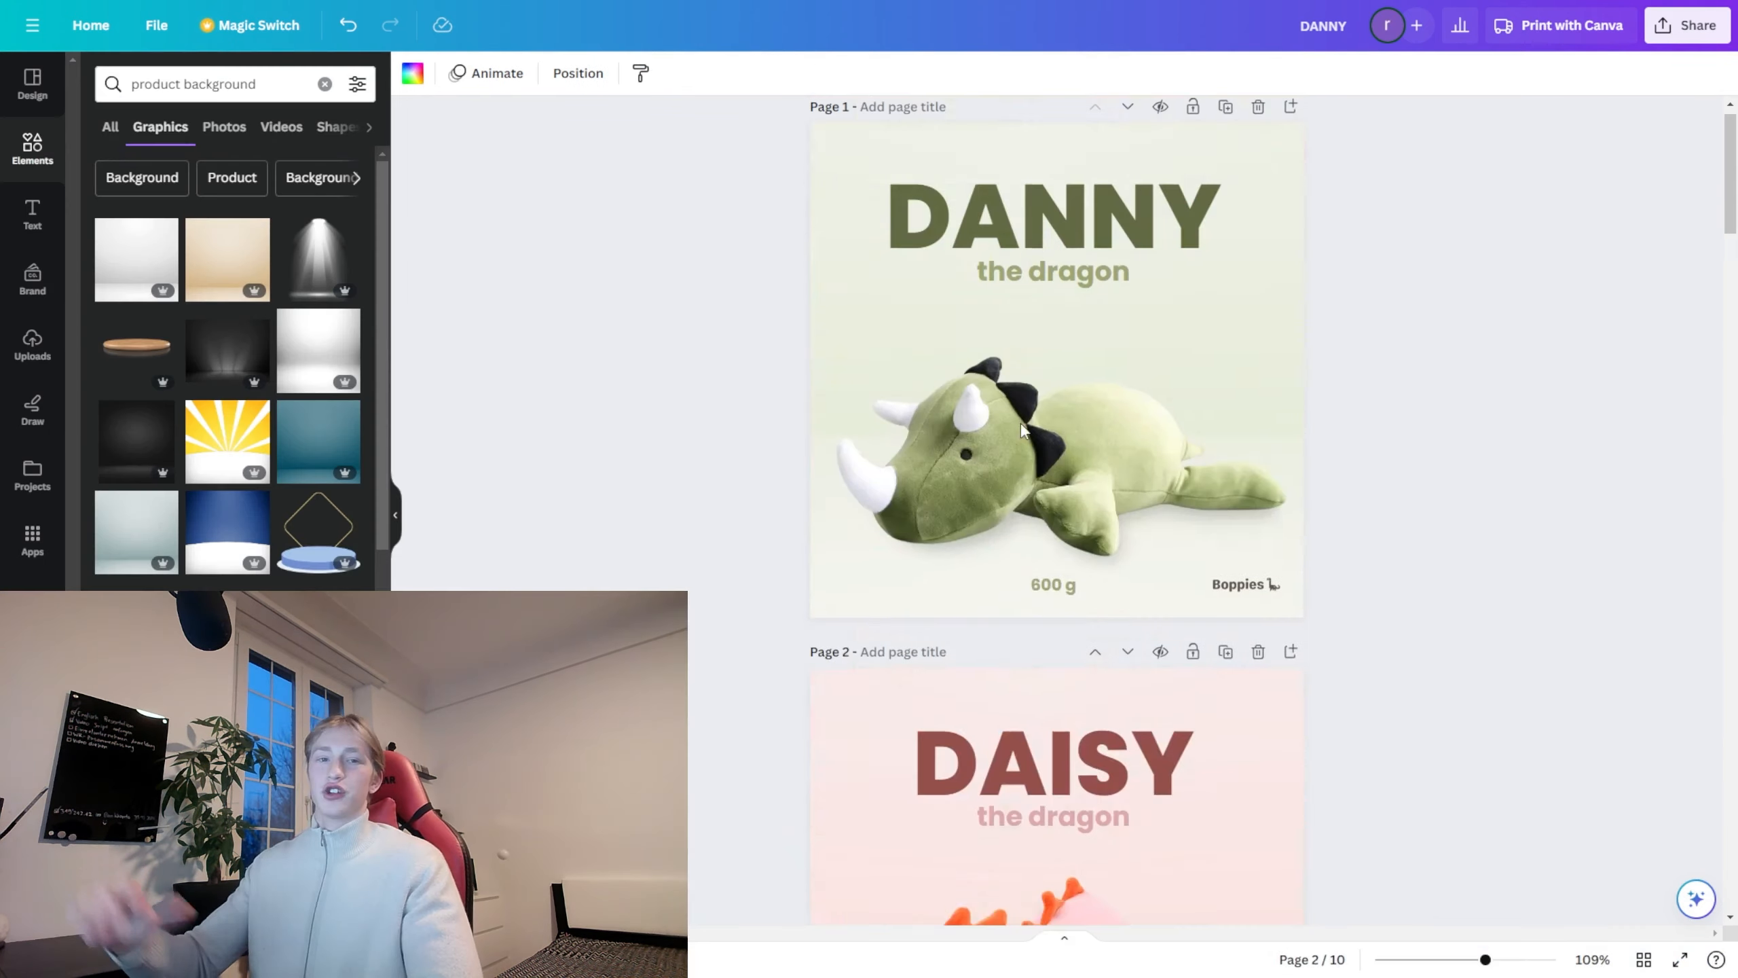
Step: Copy the DANNY plush with its shadow from page 1 and paste it onto page 8
left_click_drag(1461, 555, 1101, 460)
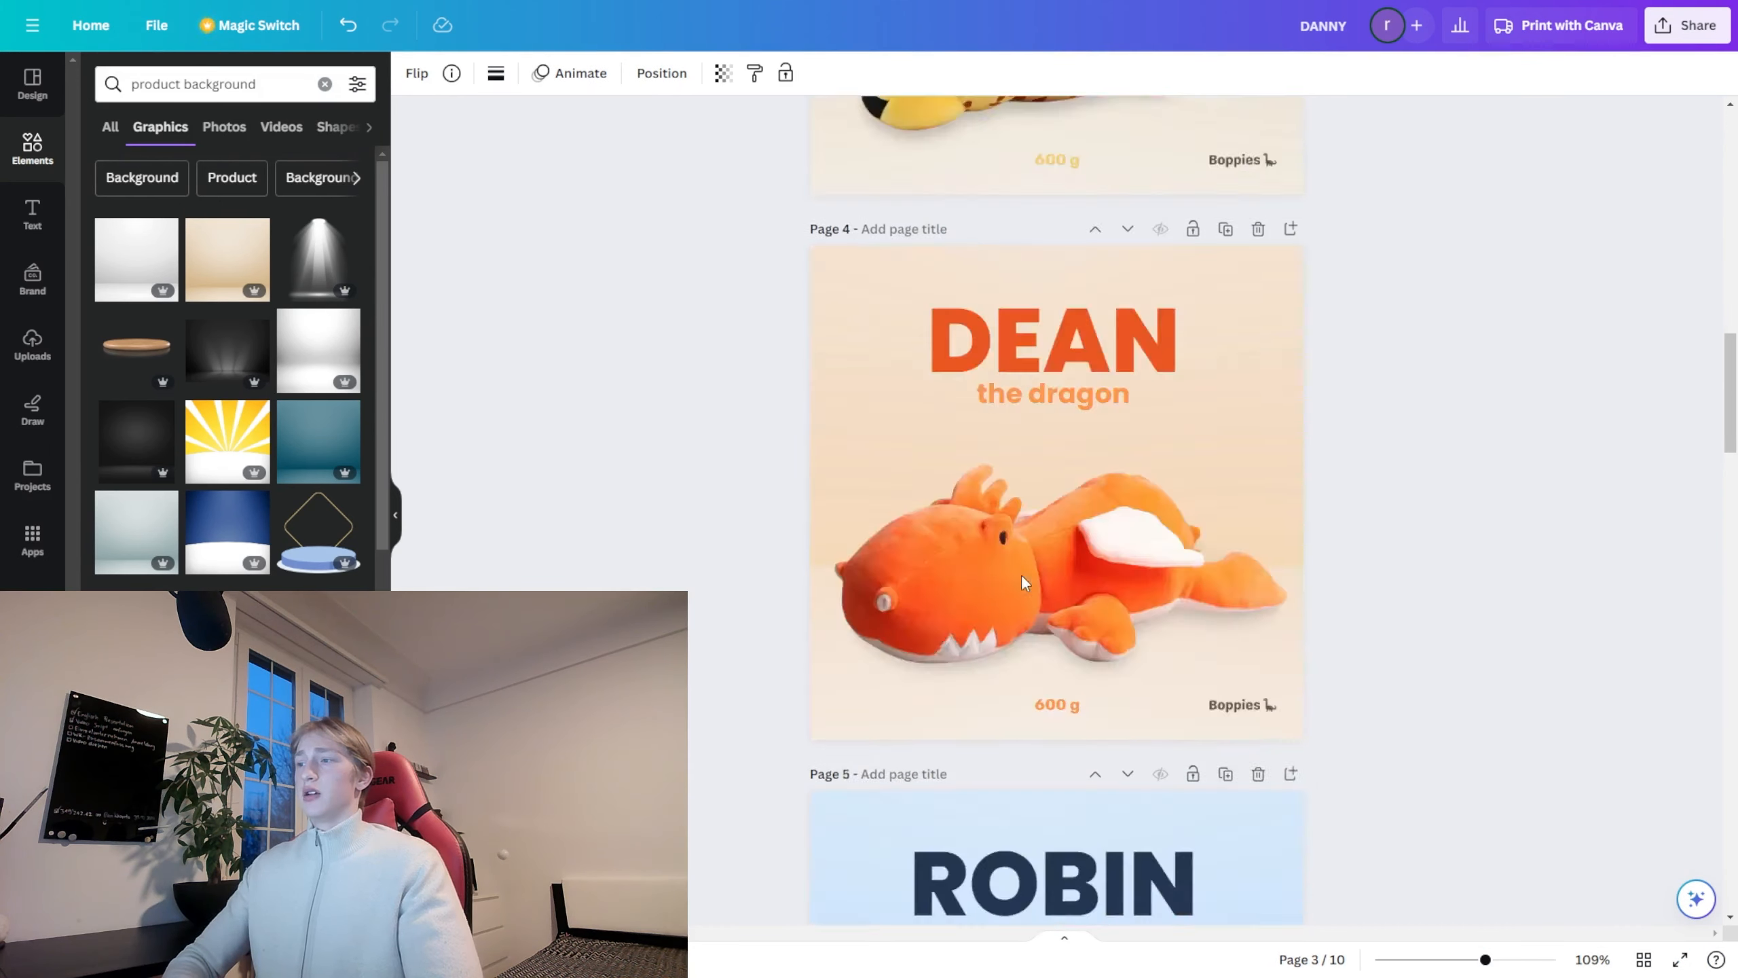
scroll(1021, 575, "down", 20)
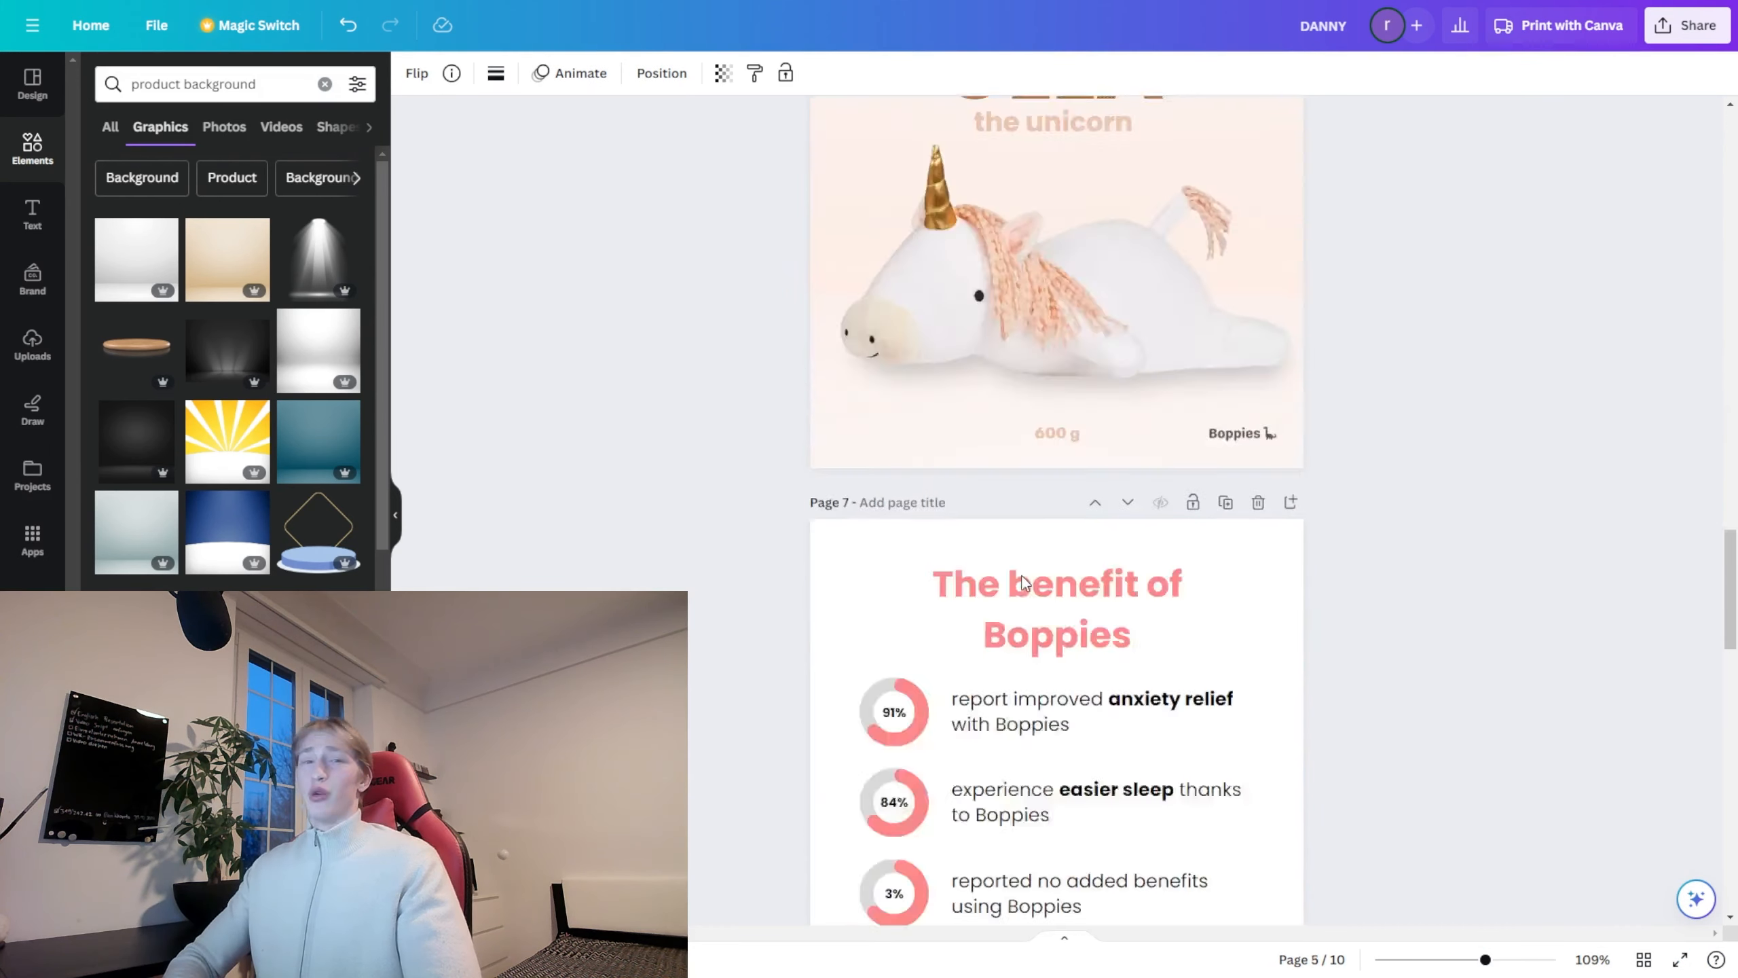
scroll(894, 396, "up", 2)
left_click(888, 392)
key("ctrl+v")
Step: Scale the pasted DANNY plush down to match the darker green plush and space the two side by side on page 8
left_click_drag(1285, 462, 965, 411)
left_click(1122, 412)
left_click_drag(698, 489, 1002, 354)
left_click_drag(981, 402, 981, 397)
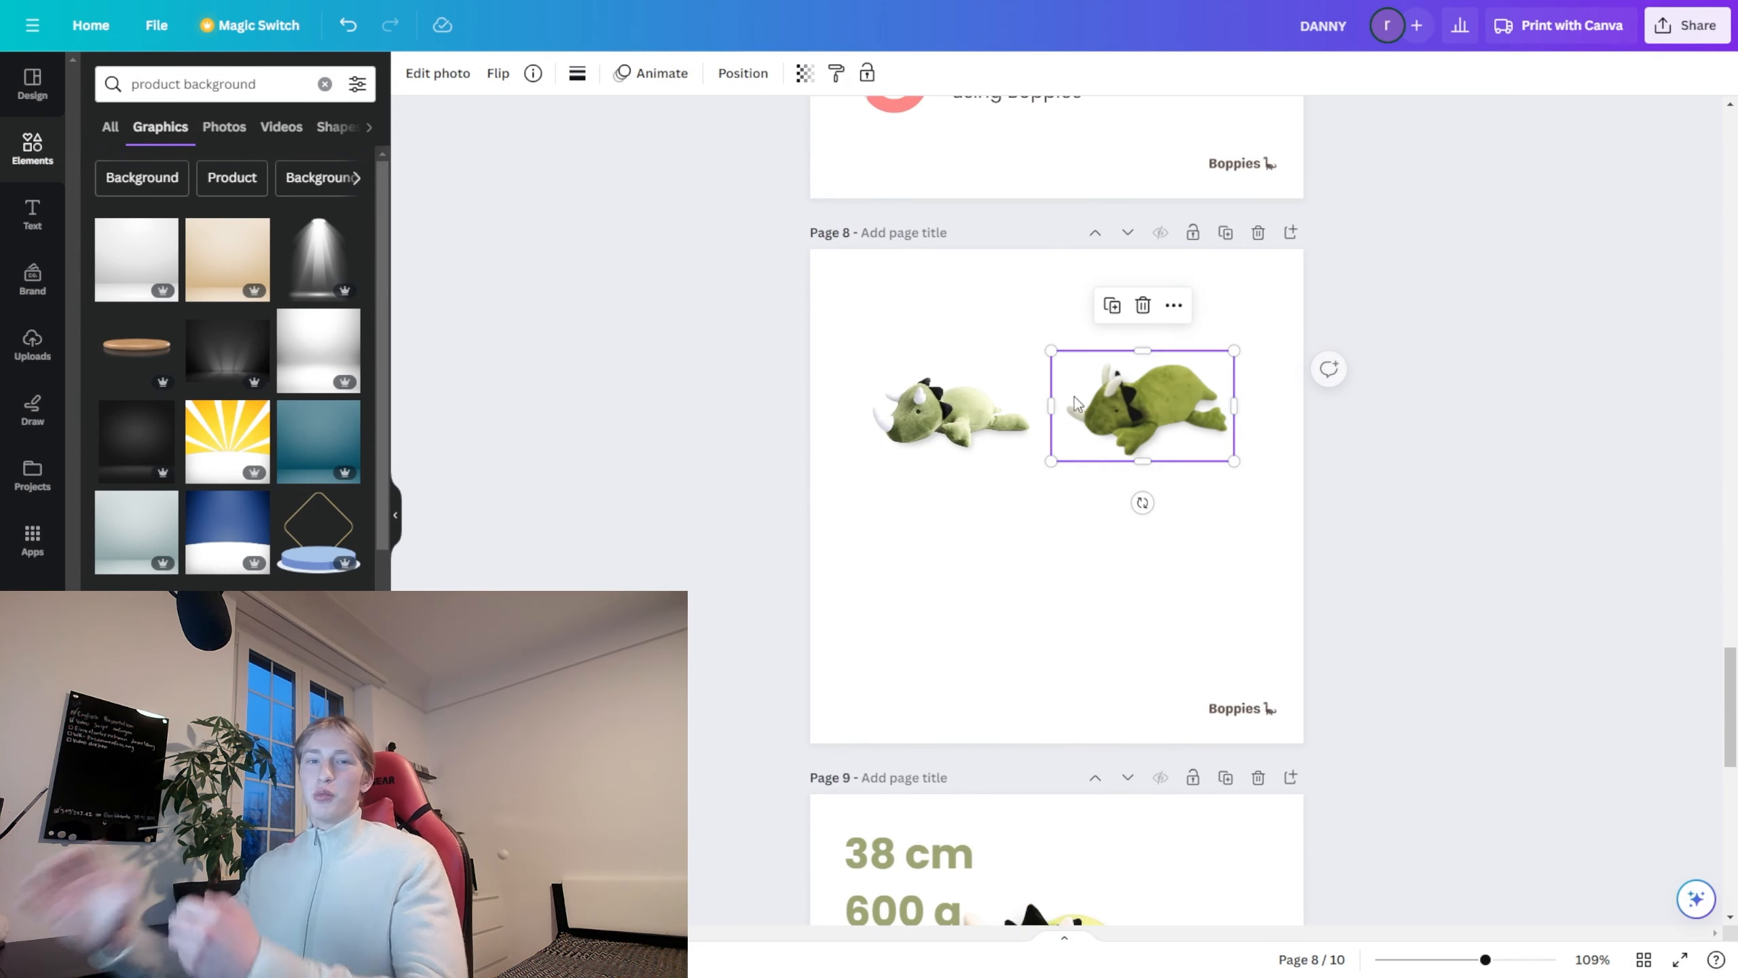
left_click_drag(698, 489, 1051, 354)
left_click_drag(990, 404, 981, 412)
left_click(1109, 404)
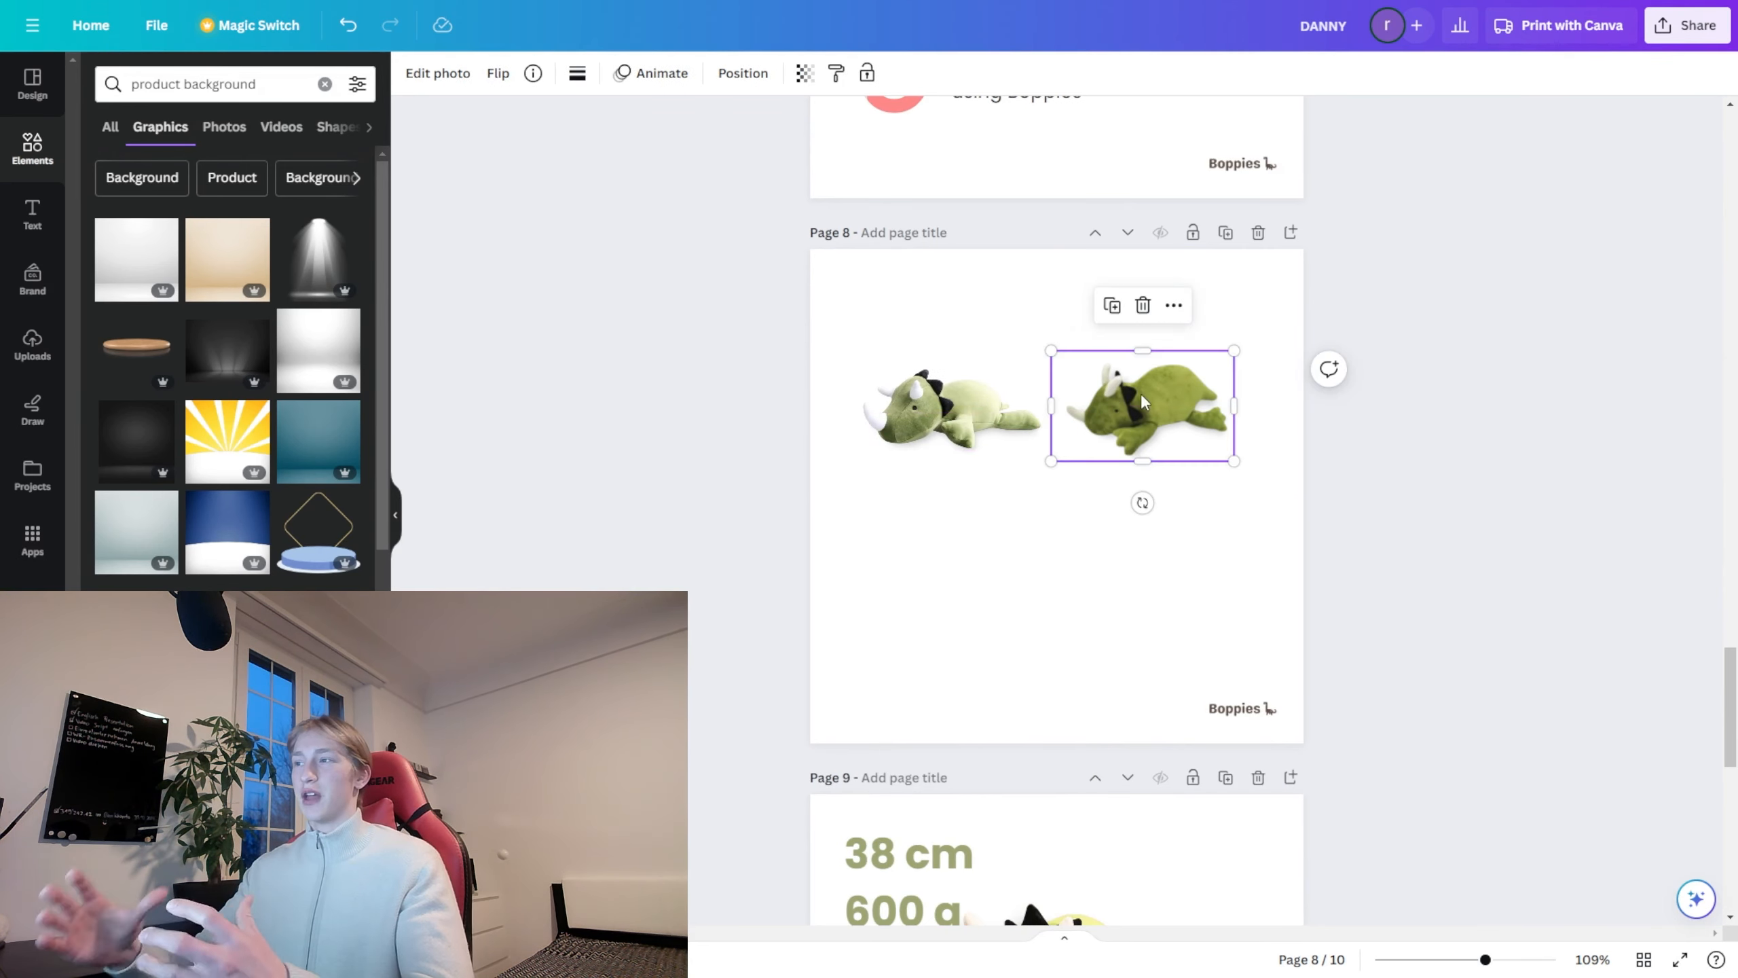
left_click_drag(1144, 403, 1164, 402)
Step: Adjust the darker green plush photo with highlights 25, shadows 100 and whites about 32, and mute its green colour
left_click(438, 73)
left_click(233, 83)
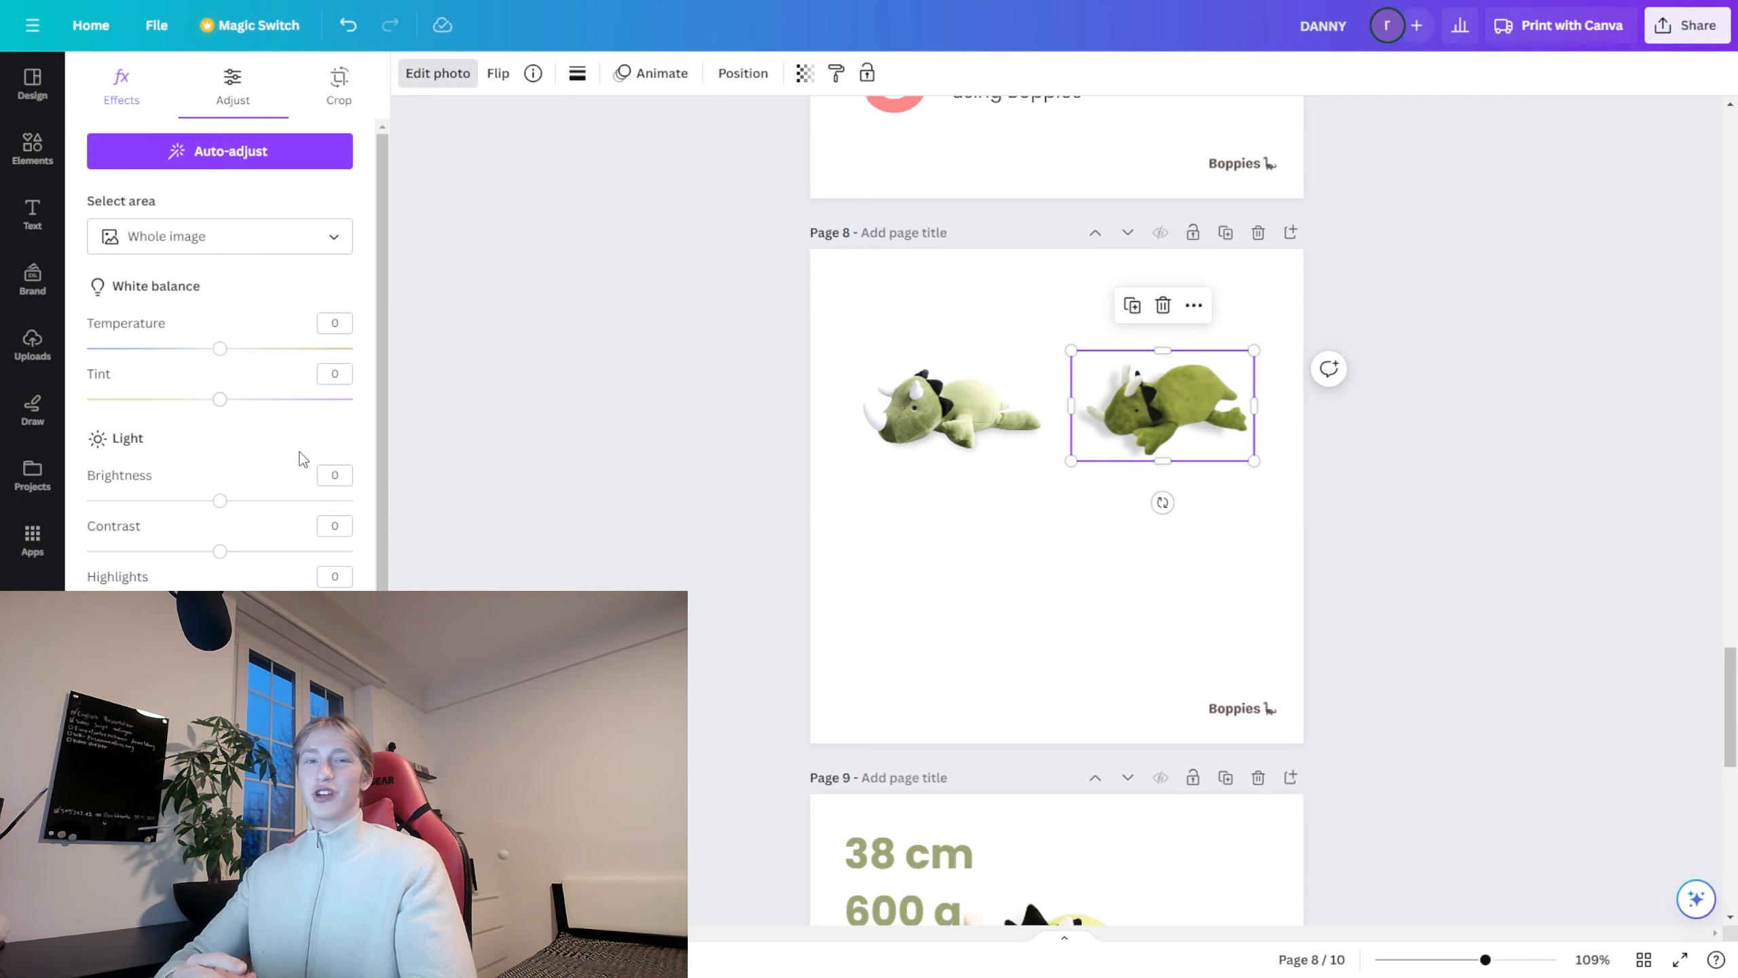
left_click_drag(256, 602, 248, 652)
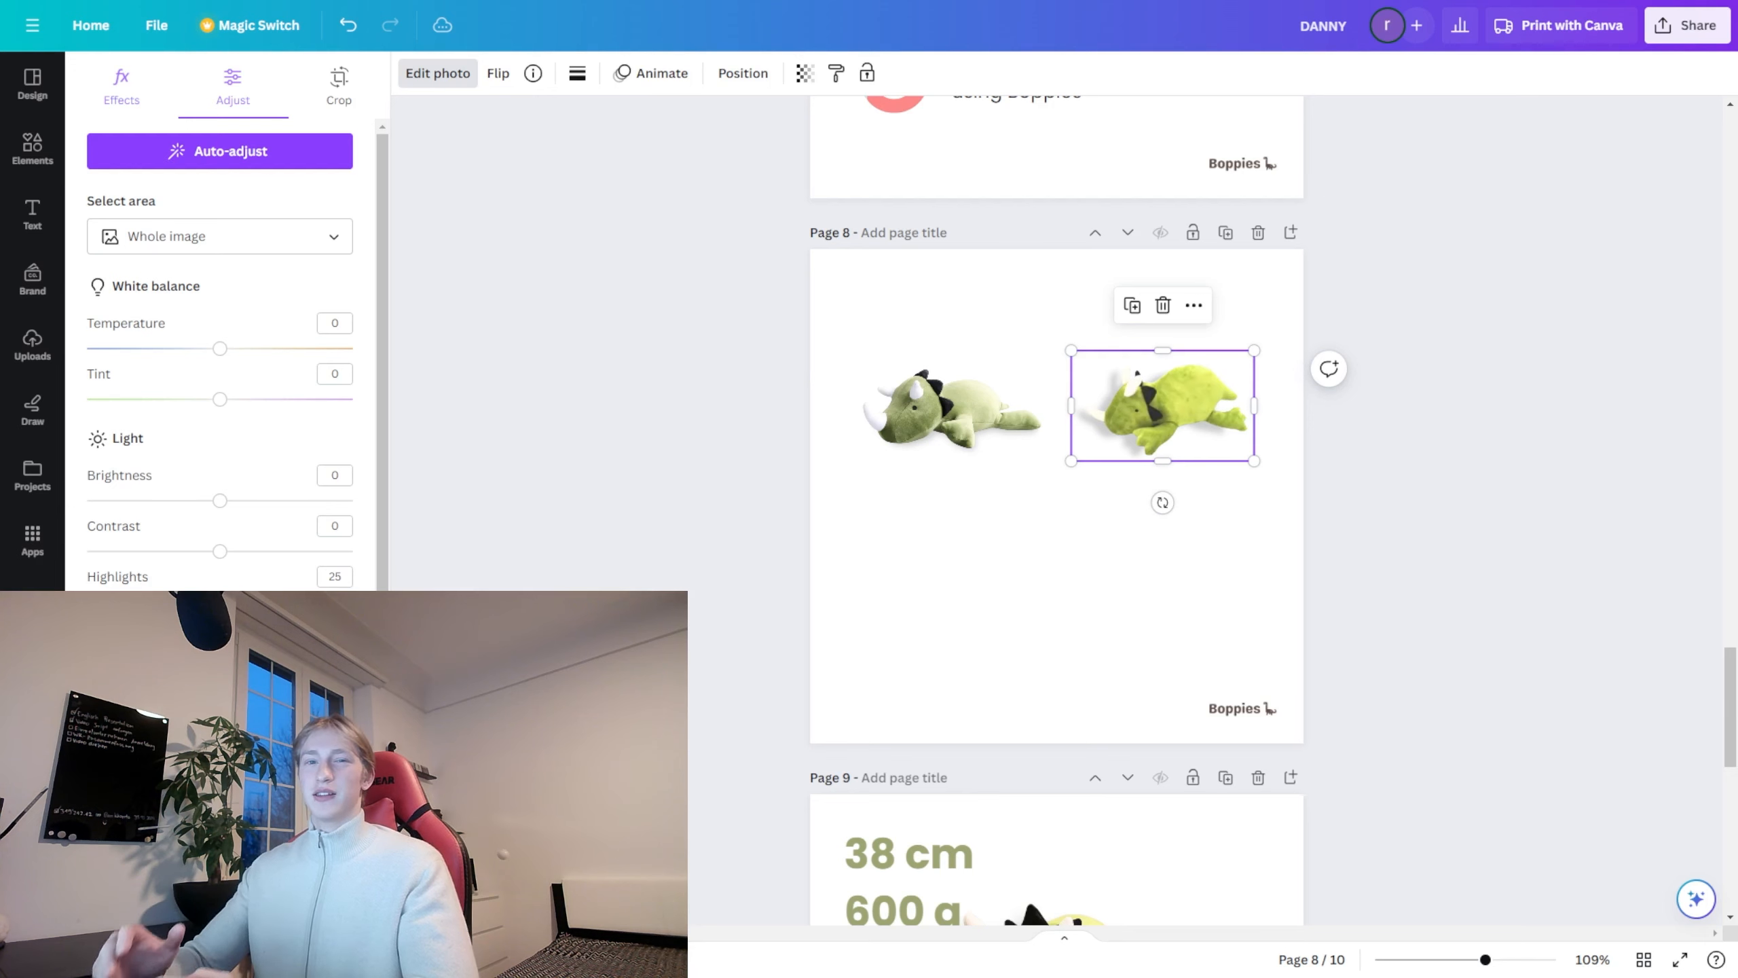
scroll(263, 521, "down", 3)
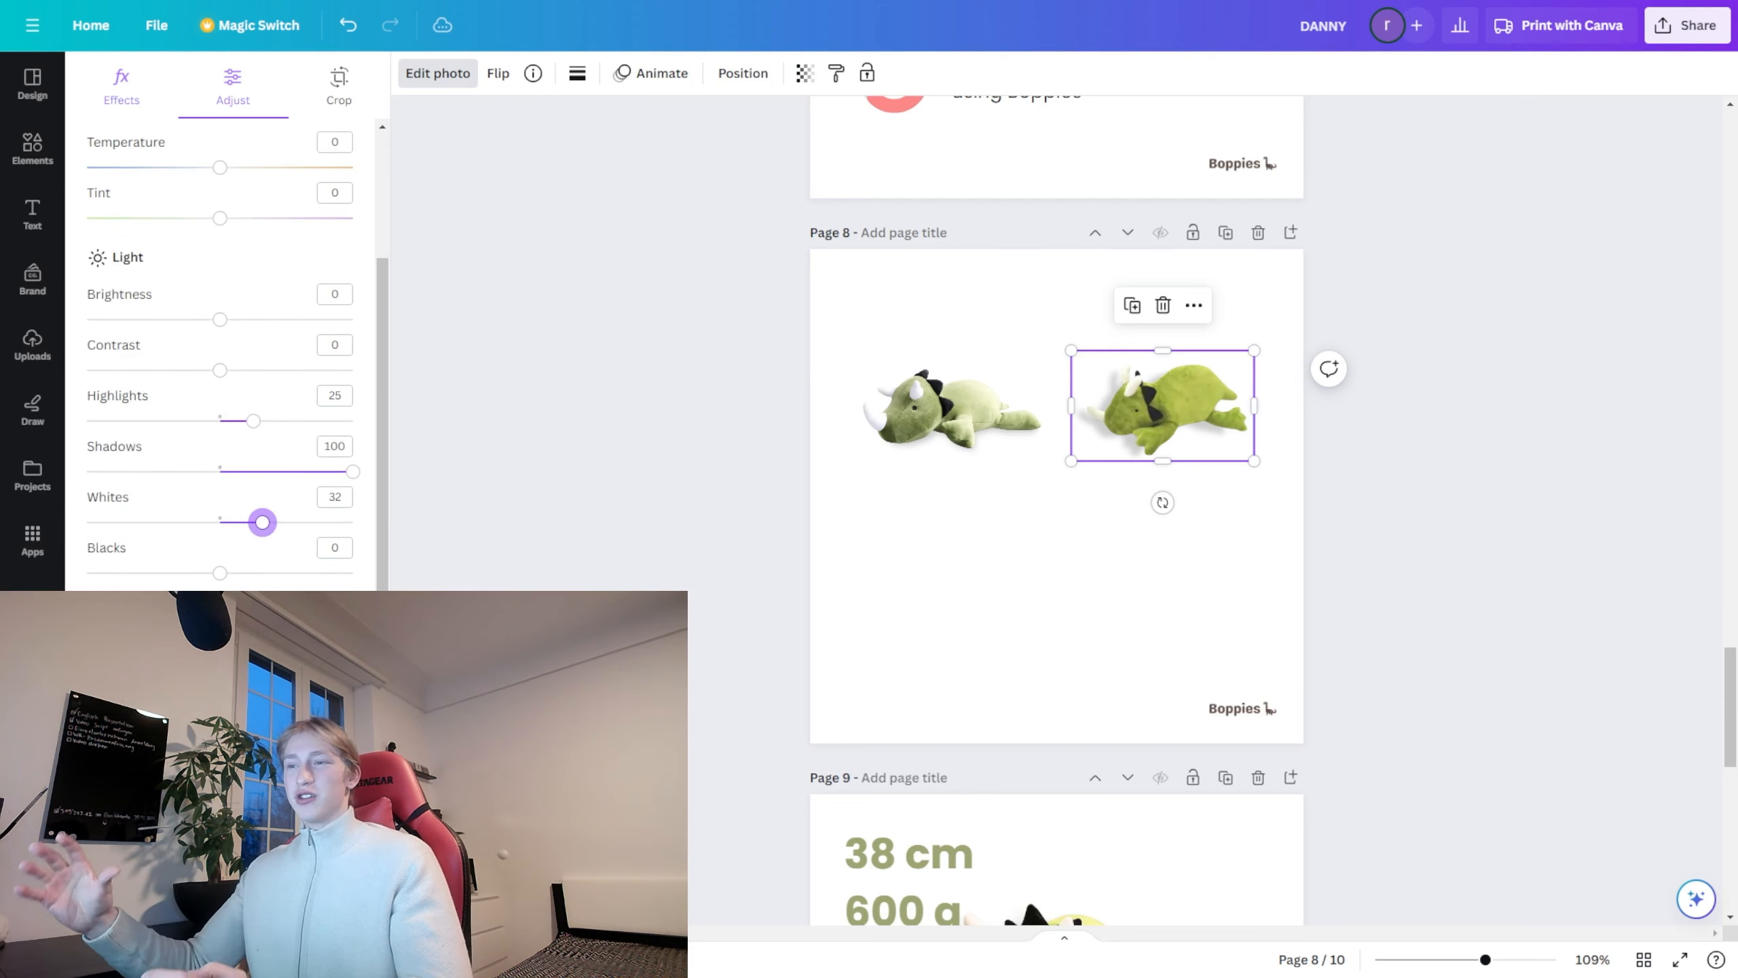
left_click(832, 573)
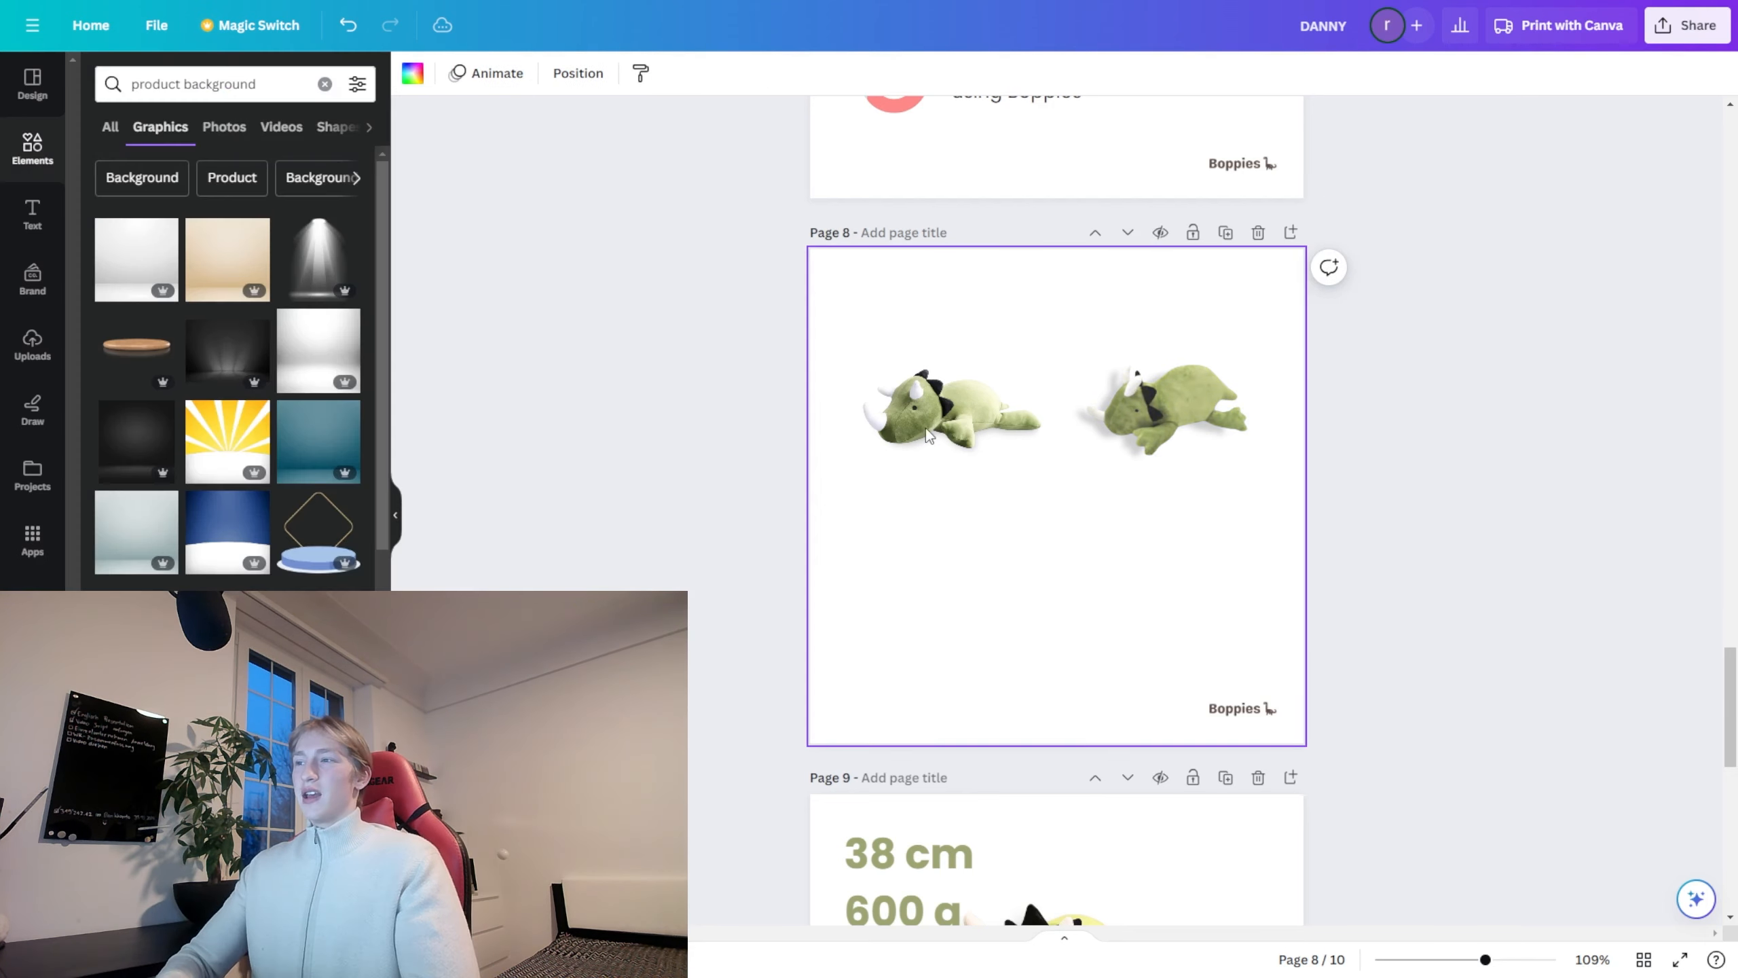
Step: Raise the vibrance of the brighter DANNY plush photo and lower the vibrance of the duller green plush photo on page 8
left_click(926, 428)
left_click(438, 73)
left_click(233, 85)
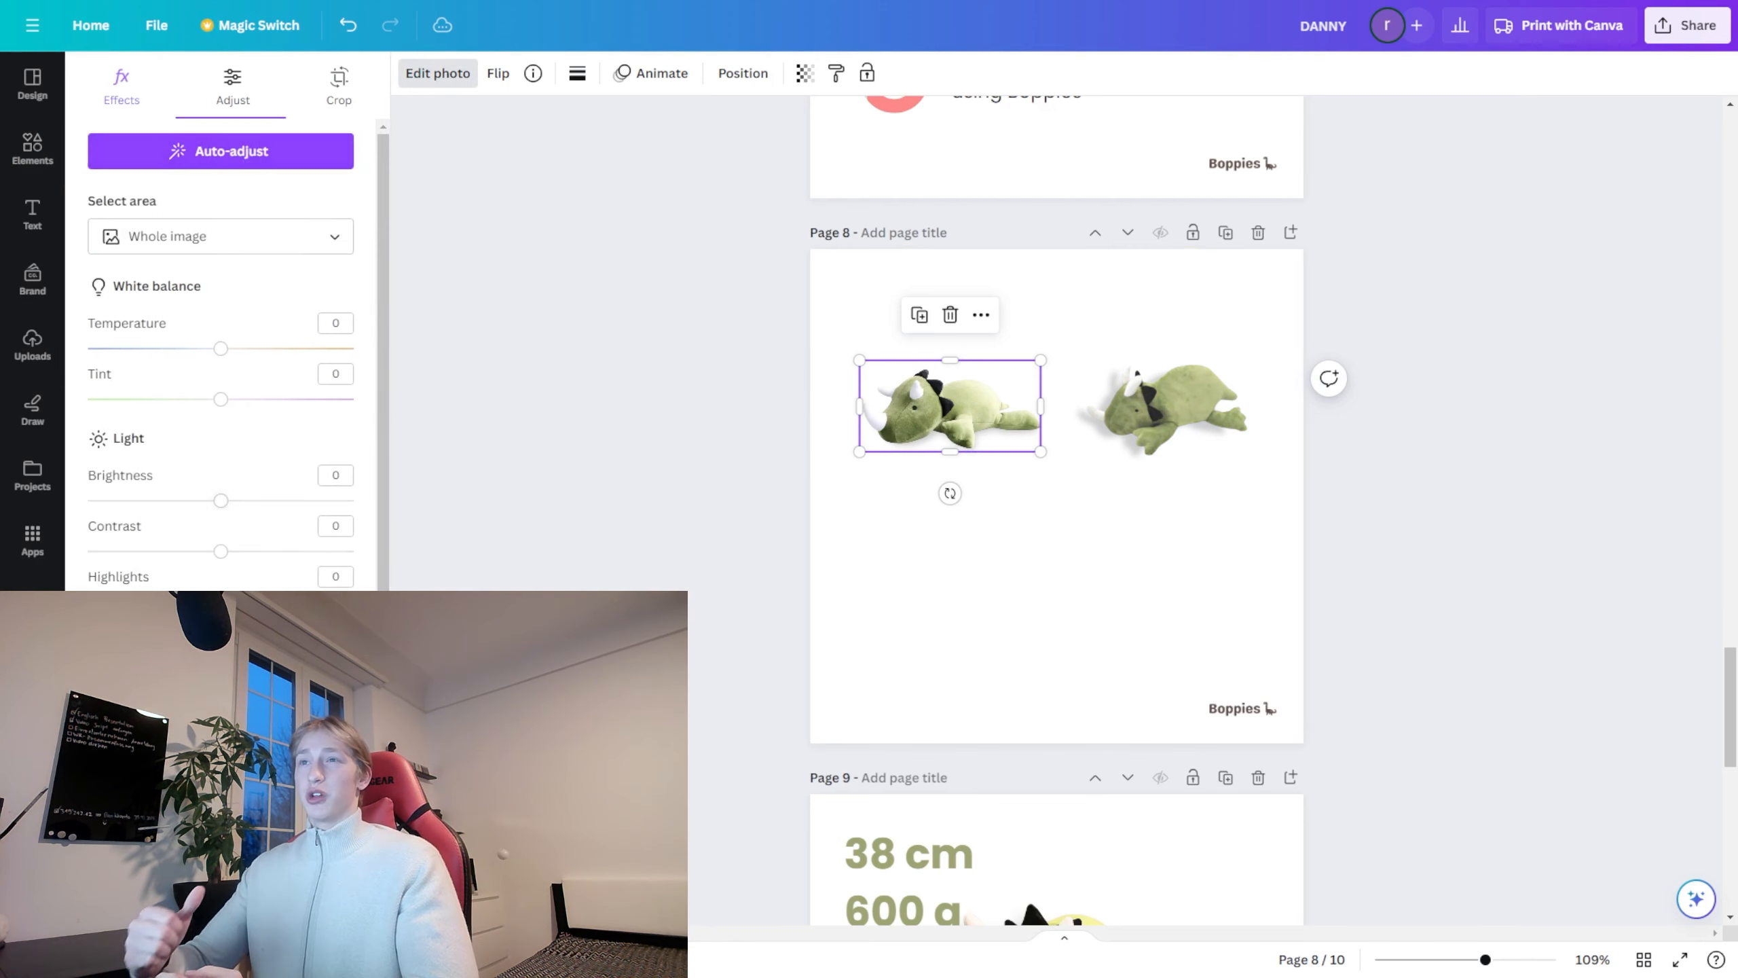
scroll(226, 342, "down", 3)
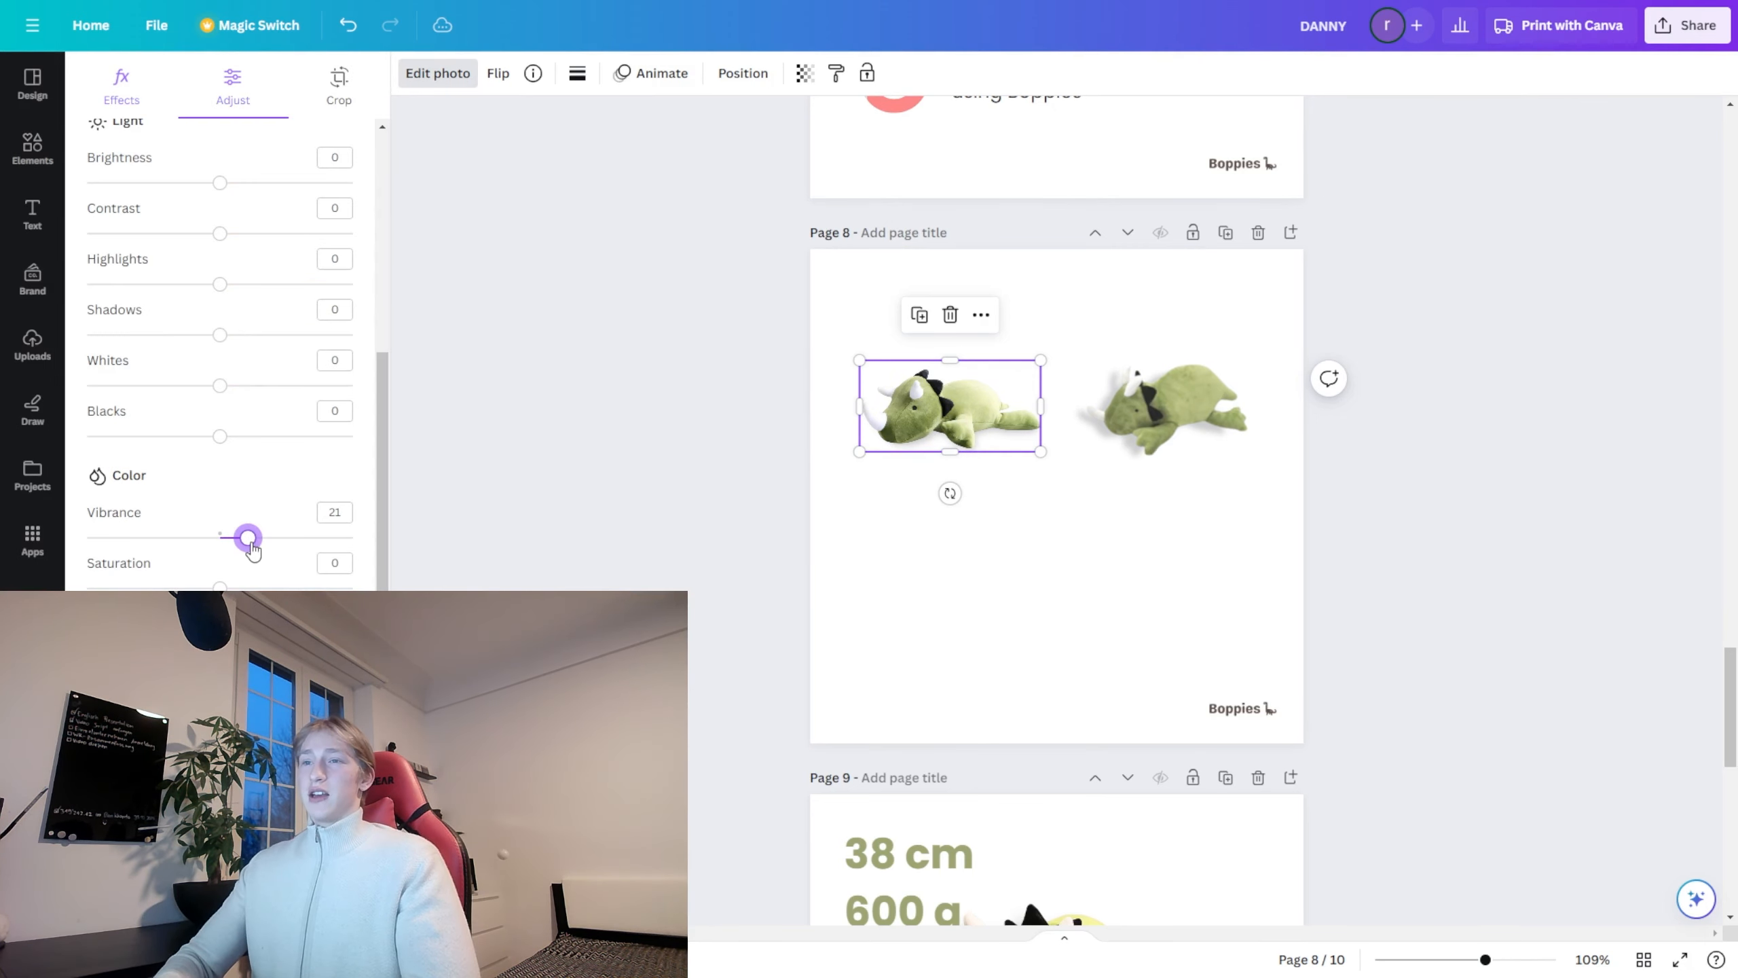
left_click_drag(324, 548, 319, 548)
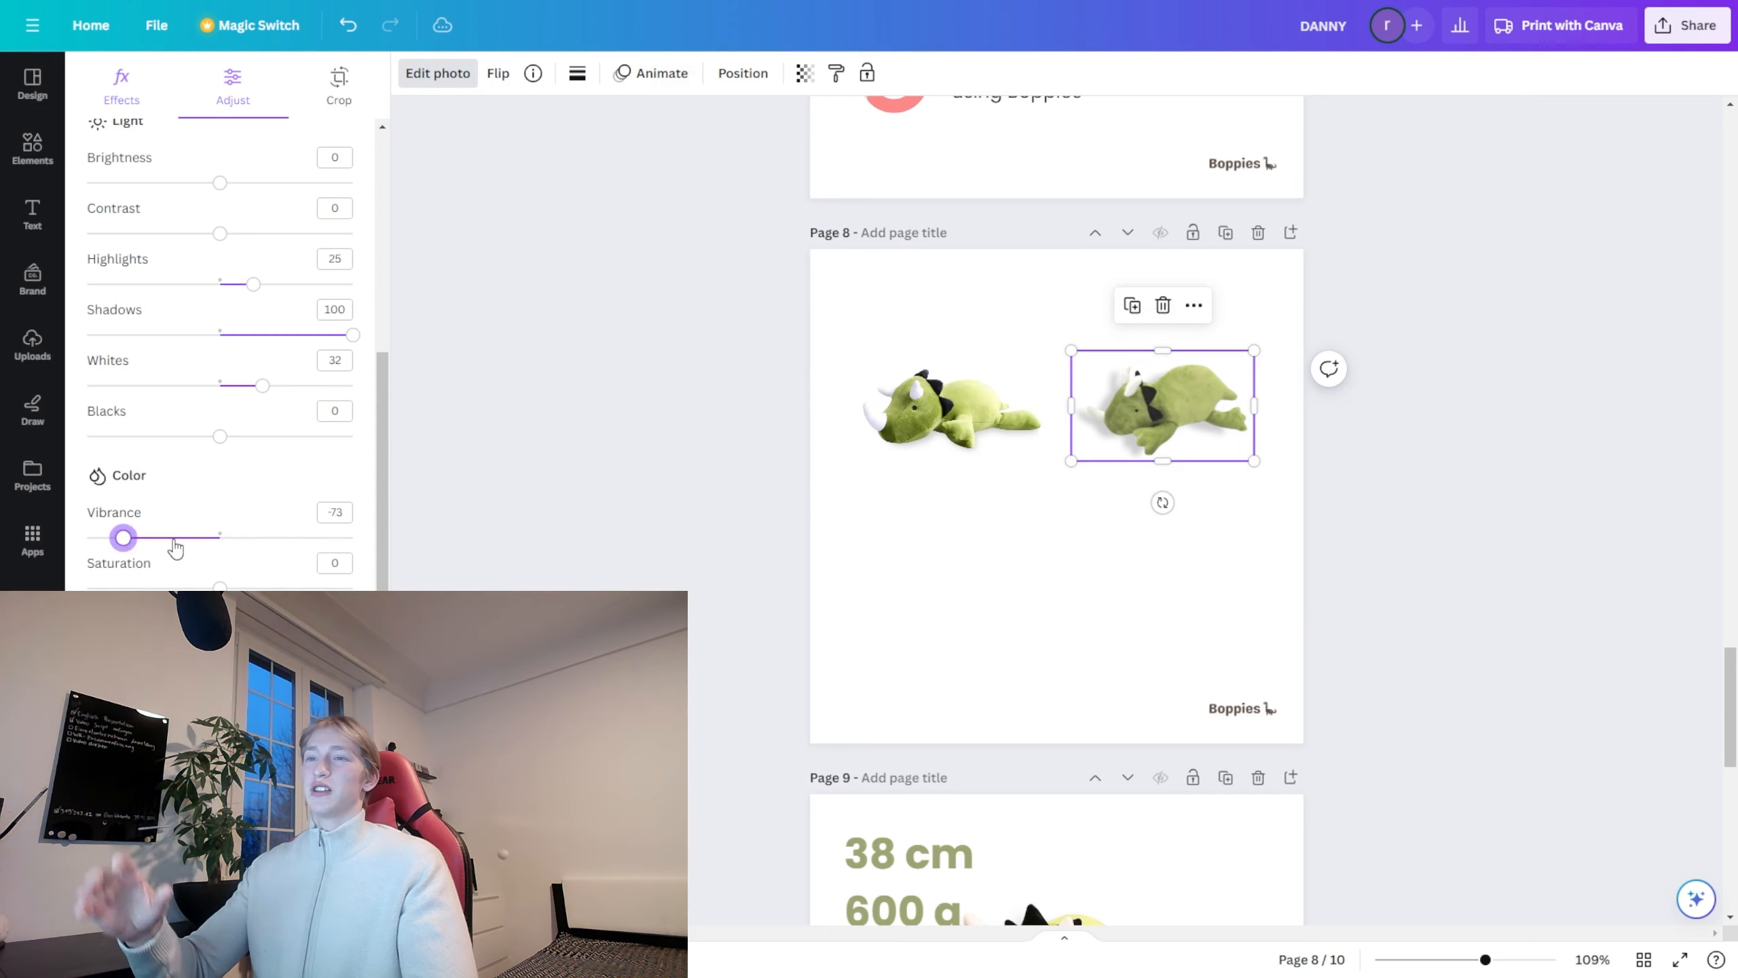
left_click_drag(175, 548, 123, 538)
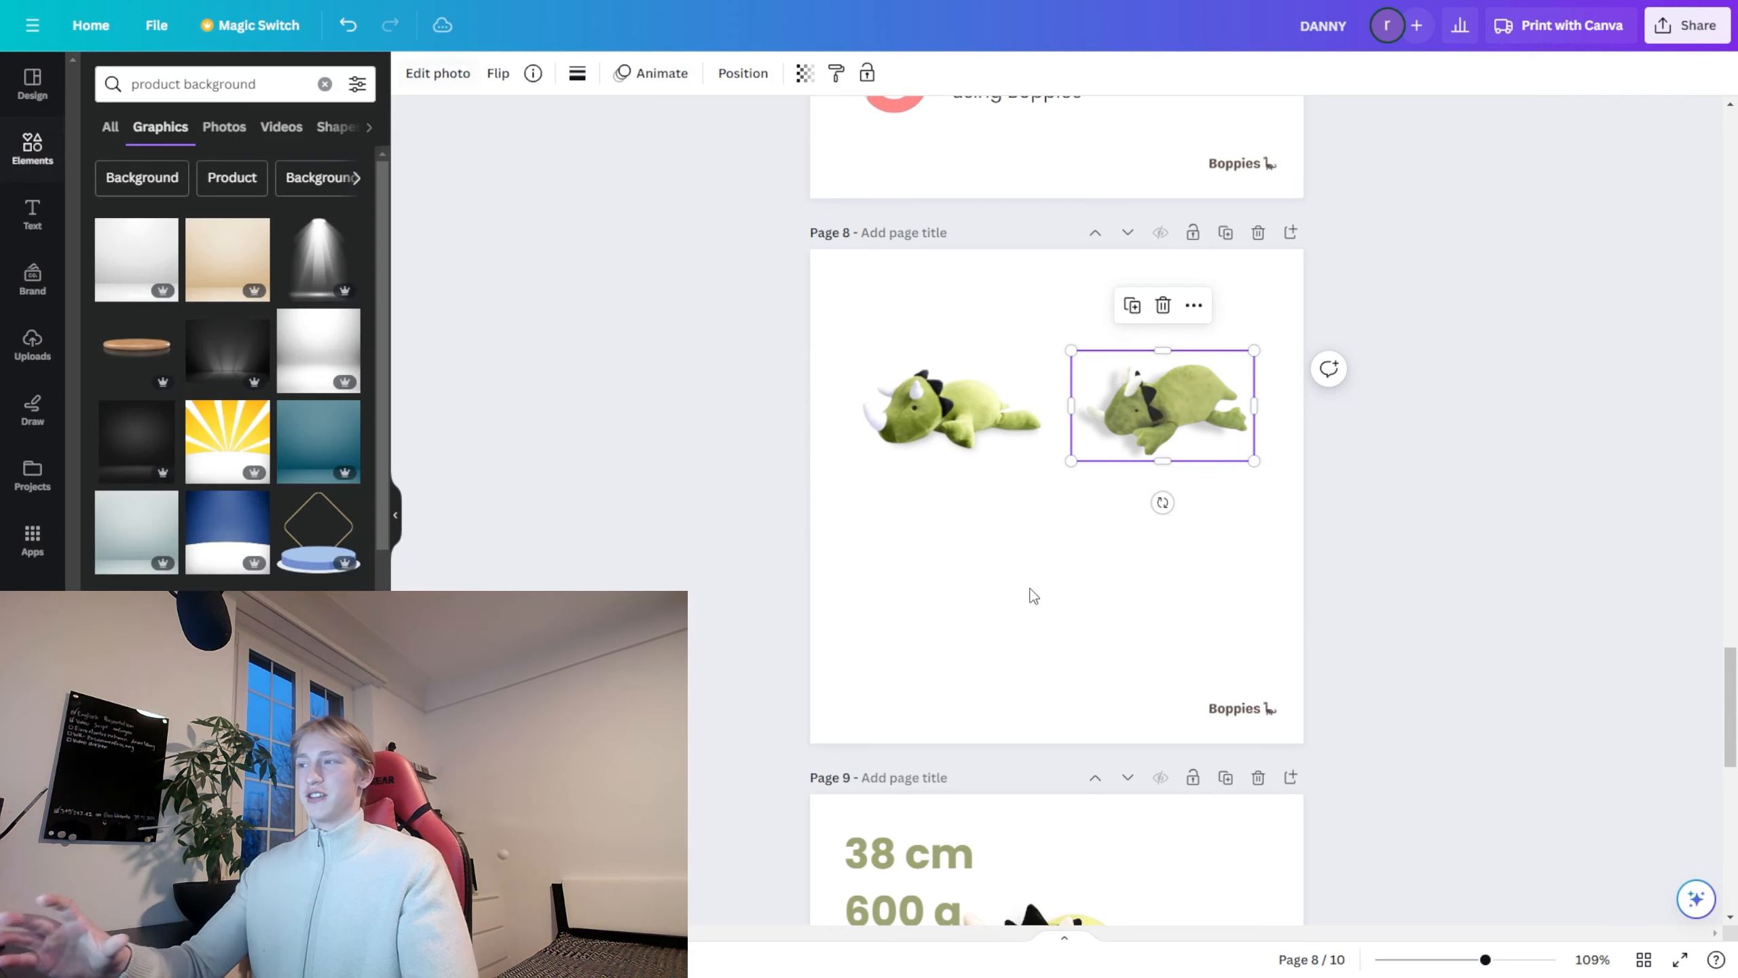
Step: Add bold headings above the two plushes on page 8: "ours" in olive green and "others" in muted pink
scroll(953, 578, "up", 3)
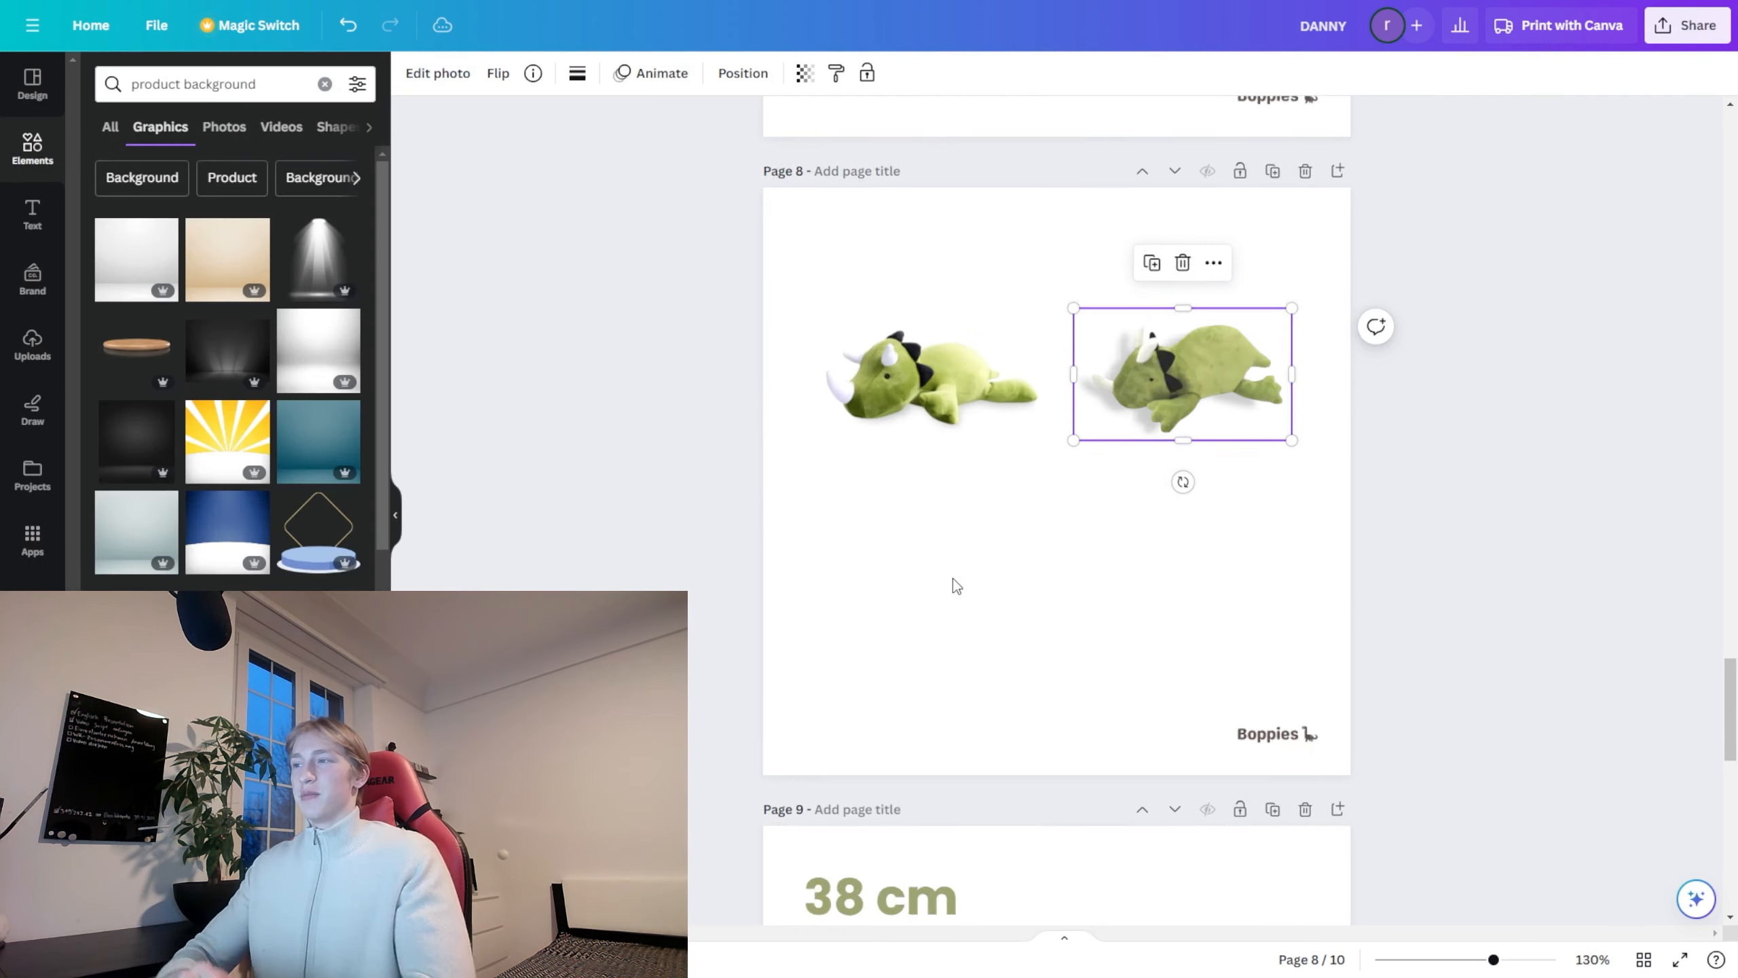
scroll(951, 572, "up", 5)
left_click(1015, 500)
scroll(1014, 497, "down", 9)
left_click(1197, 412)
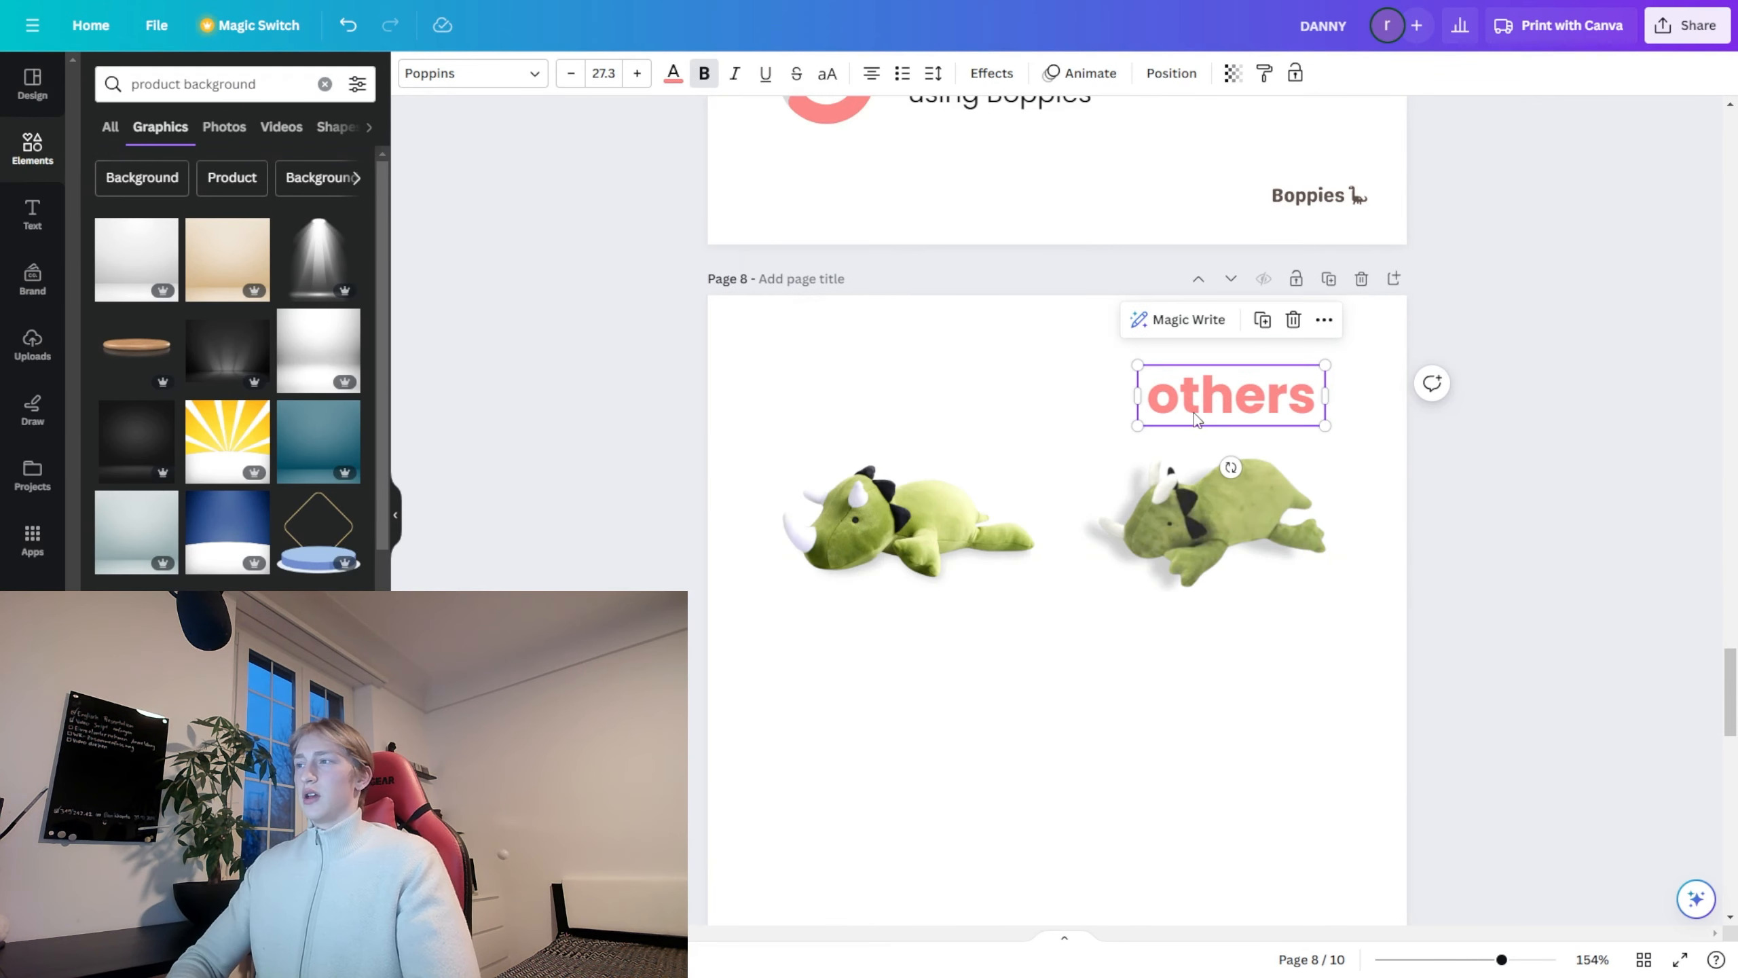
scroll(1032, 513, "down", 6)
left_click(819, 591)
scroll(819, 548, "up", 4)
scroll(803, 645, "up", 8)
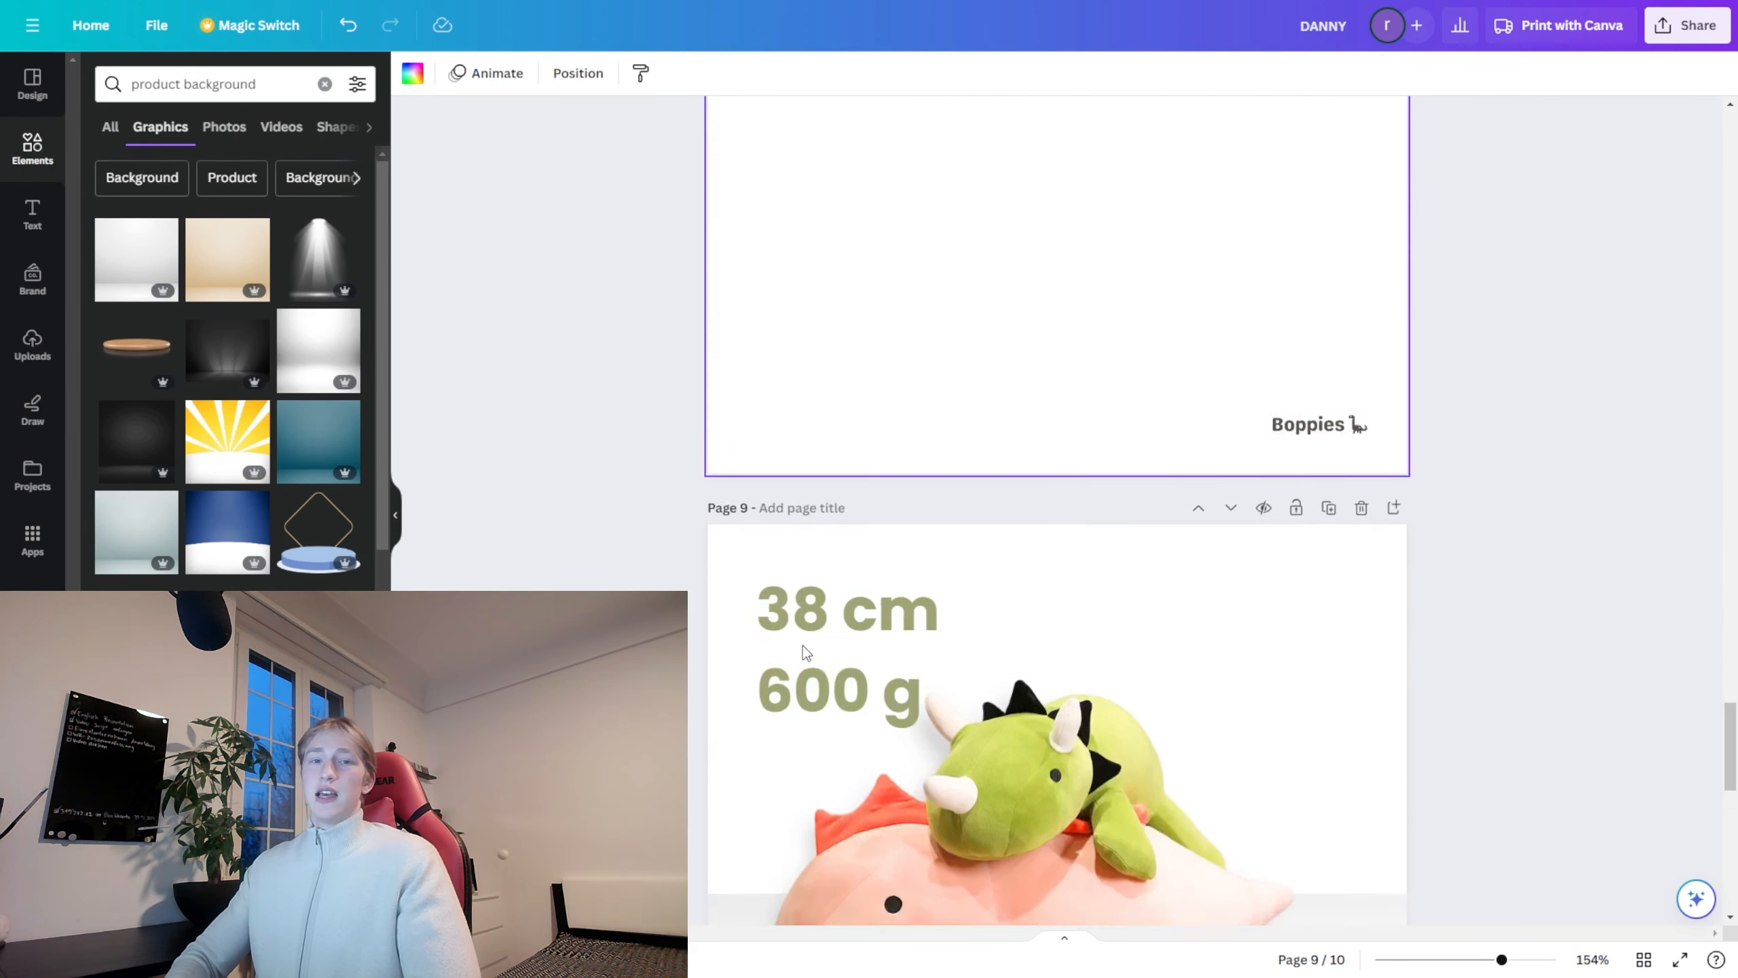
Step: Search the graphics for "check" and place a green circular check mark below the "ours" plush
left_click(325, 84)
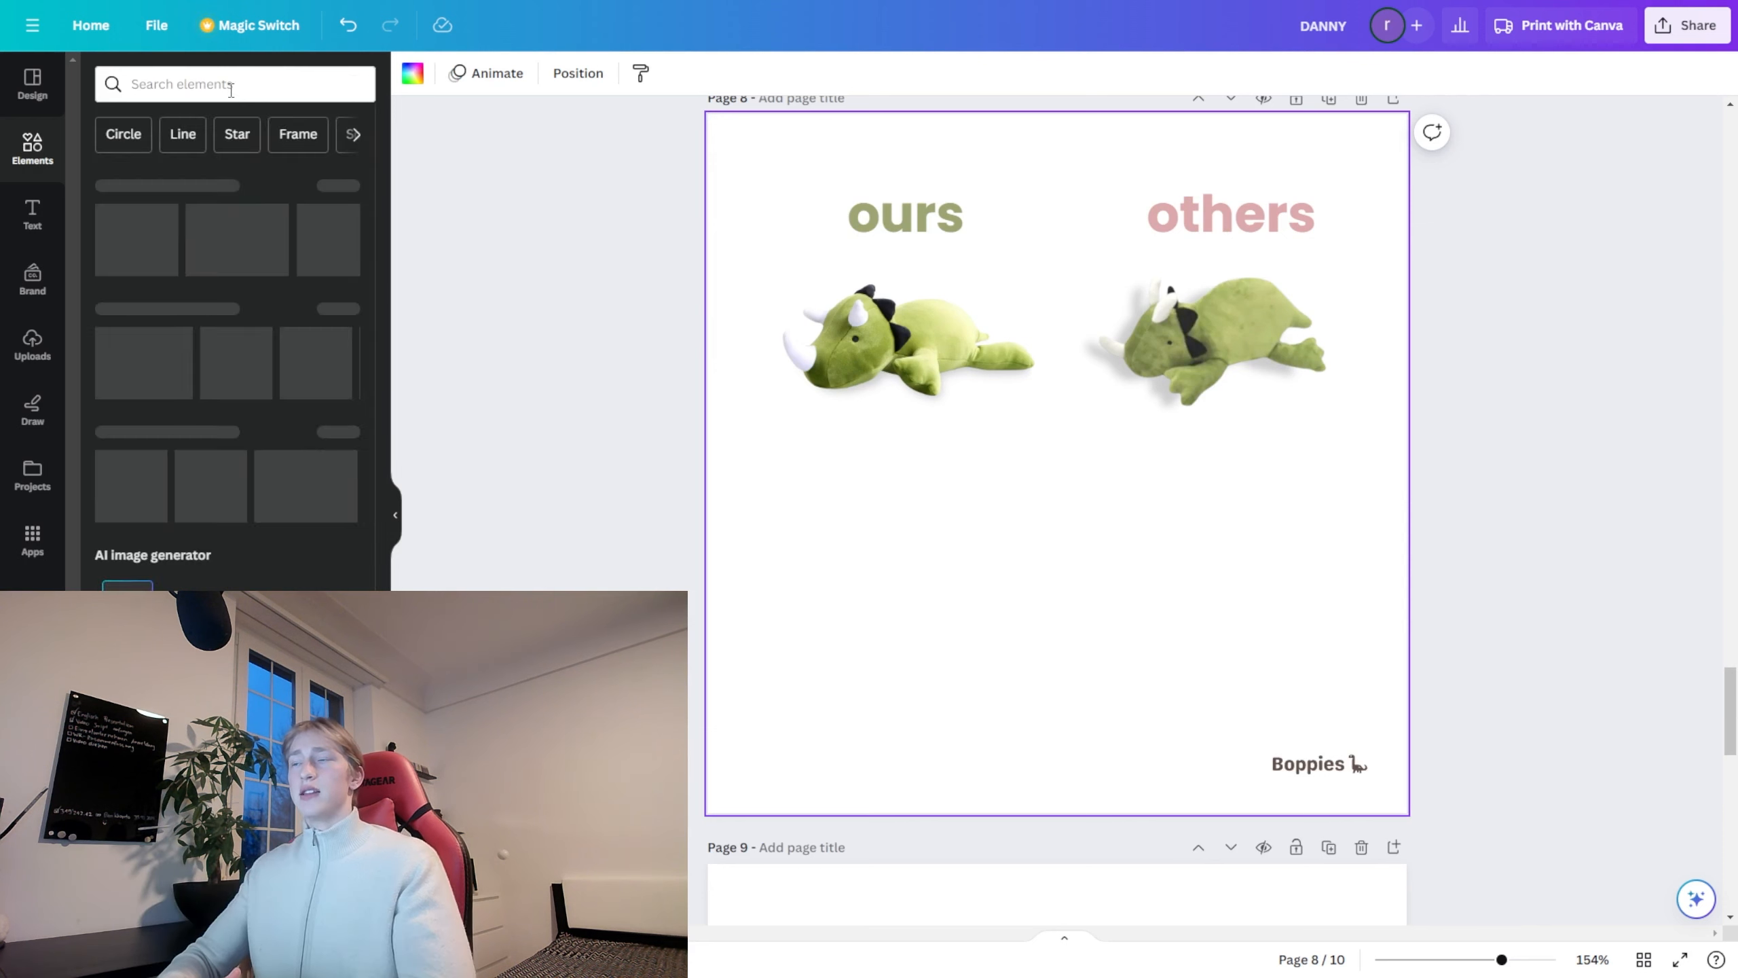
left_click(230, 86)
type("check")
key("Return")
left_click(341, 227)
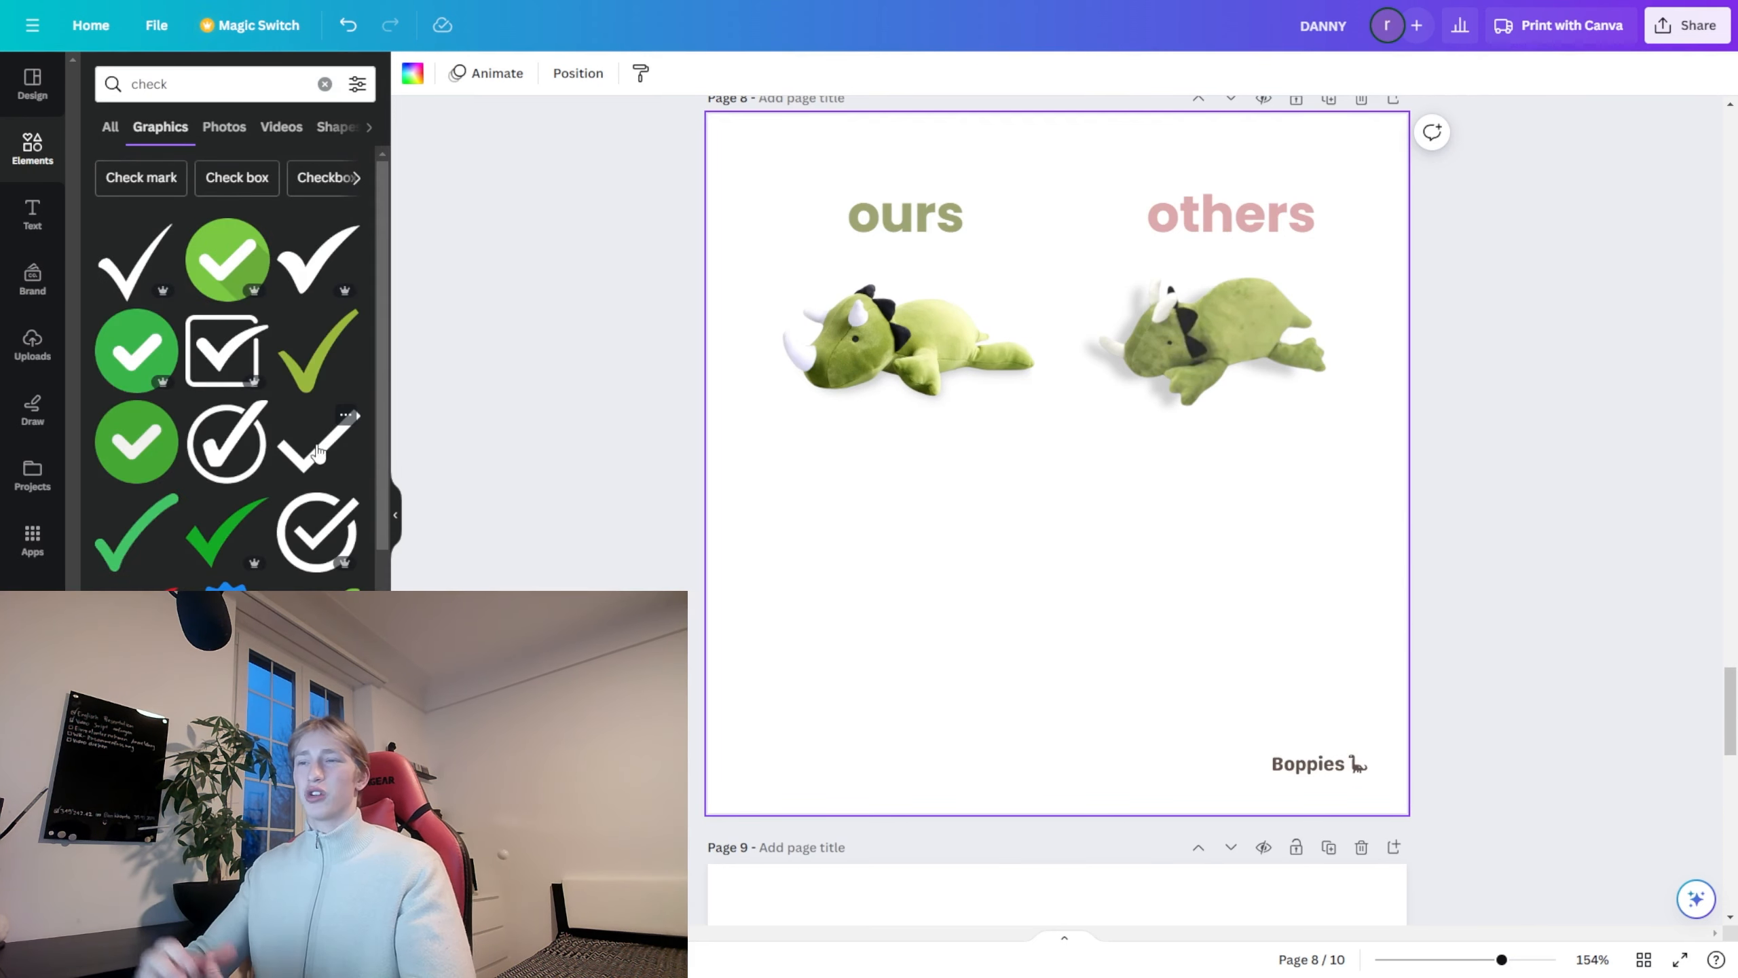
left_click_drag(124, 352, 837, 466)
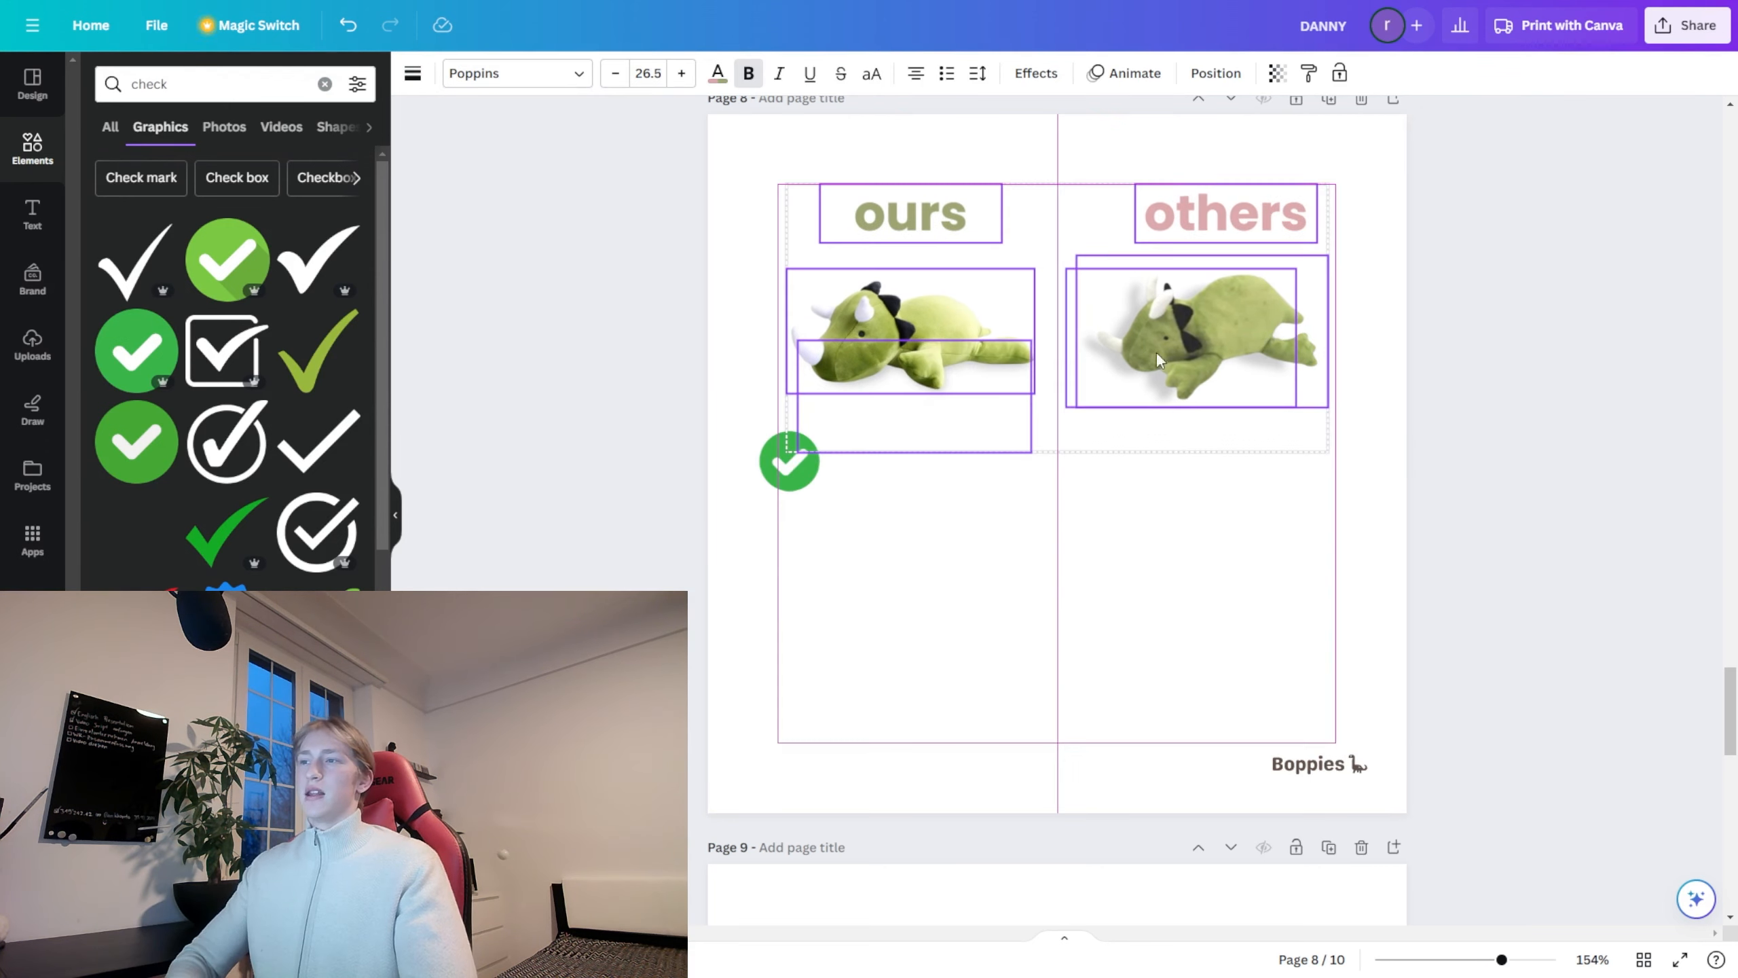
Step: Reposition the two heading and plush pairs within the page margins, with the "others" heading centred over its plush
left_click(1118, 328)
left_click_drag(1191, 340, 1171, 339)
left_click_drag(1486, 406, 1195, 332)
left_click_drag(1188, 329, 1215, 329)
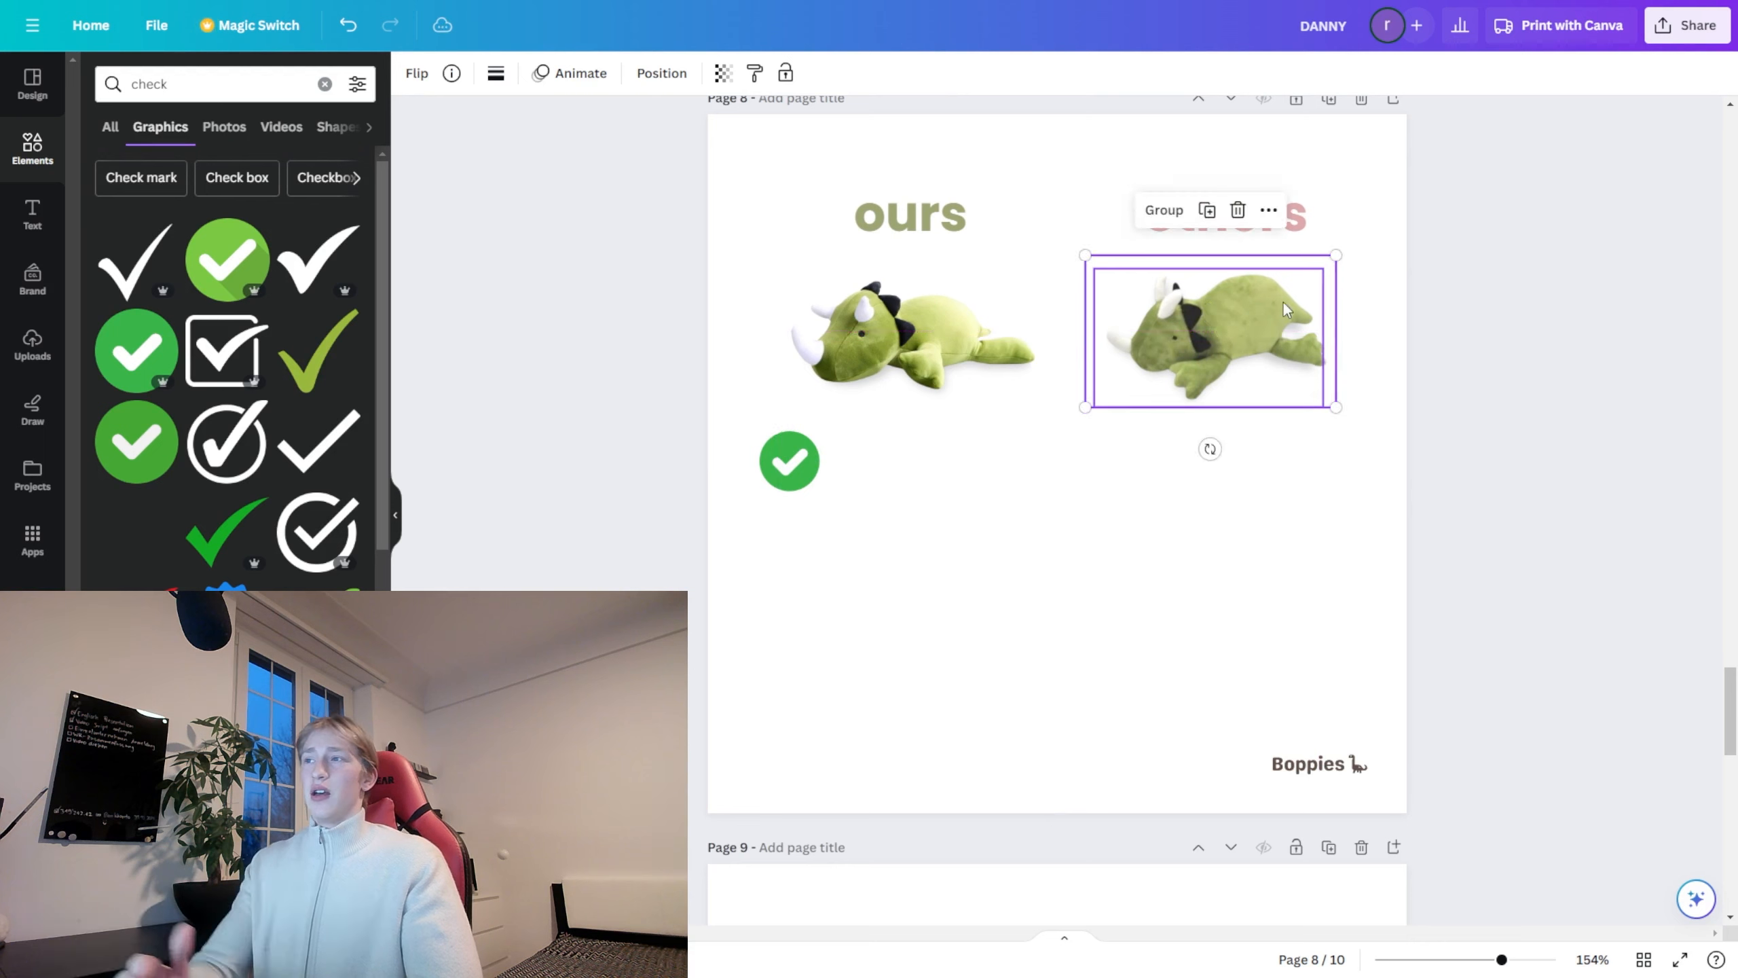
left_click(1361, 237)
left_click_drag(1235, 216, 1222, 216)
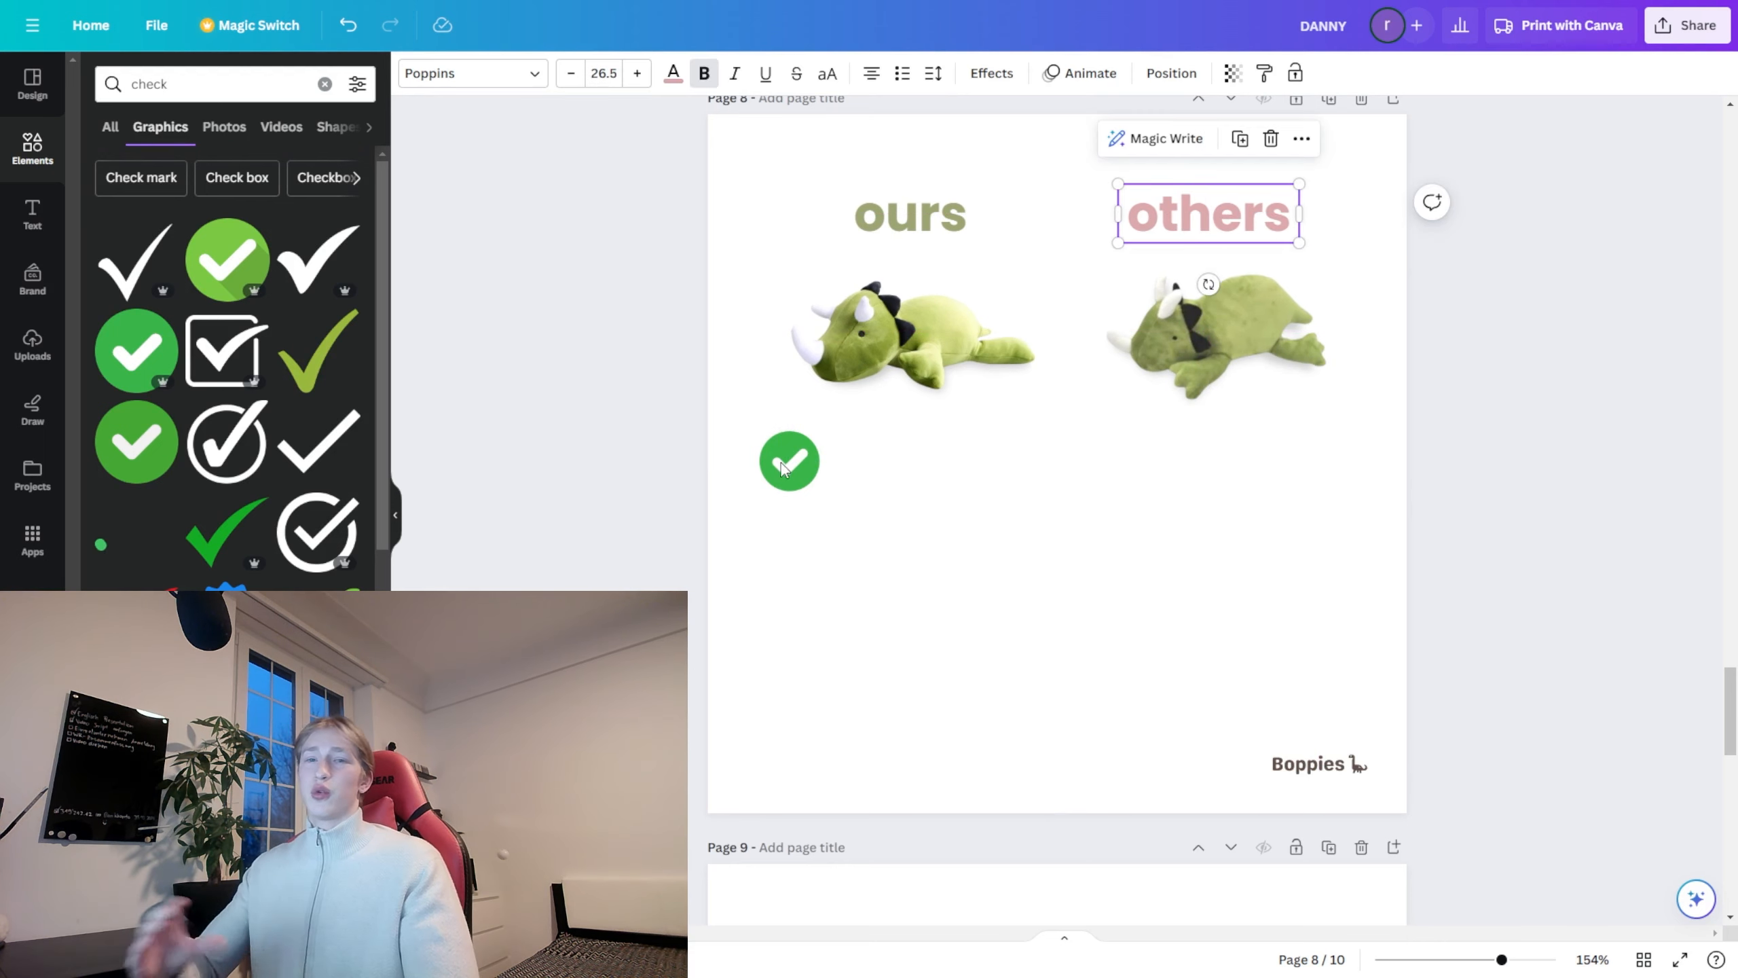
Step: Recolour the check mark to the olive green of the "ours" heading and scale it down
left_click(789, 461)
left_click(623, 74)
left_click(238, 237)
left_click_drag(818, 491, 802, 475)
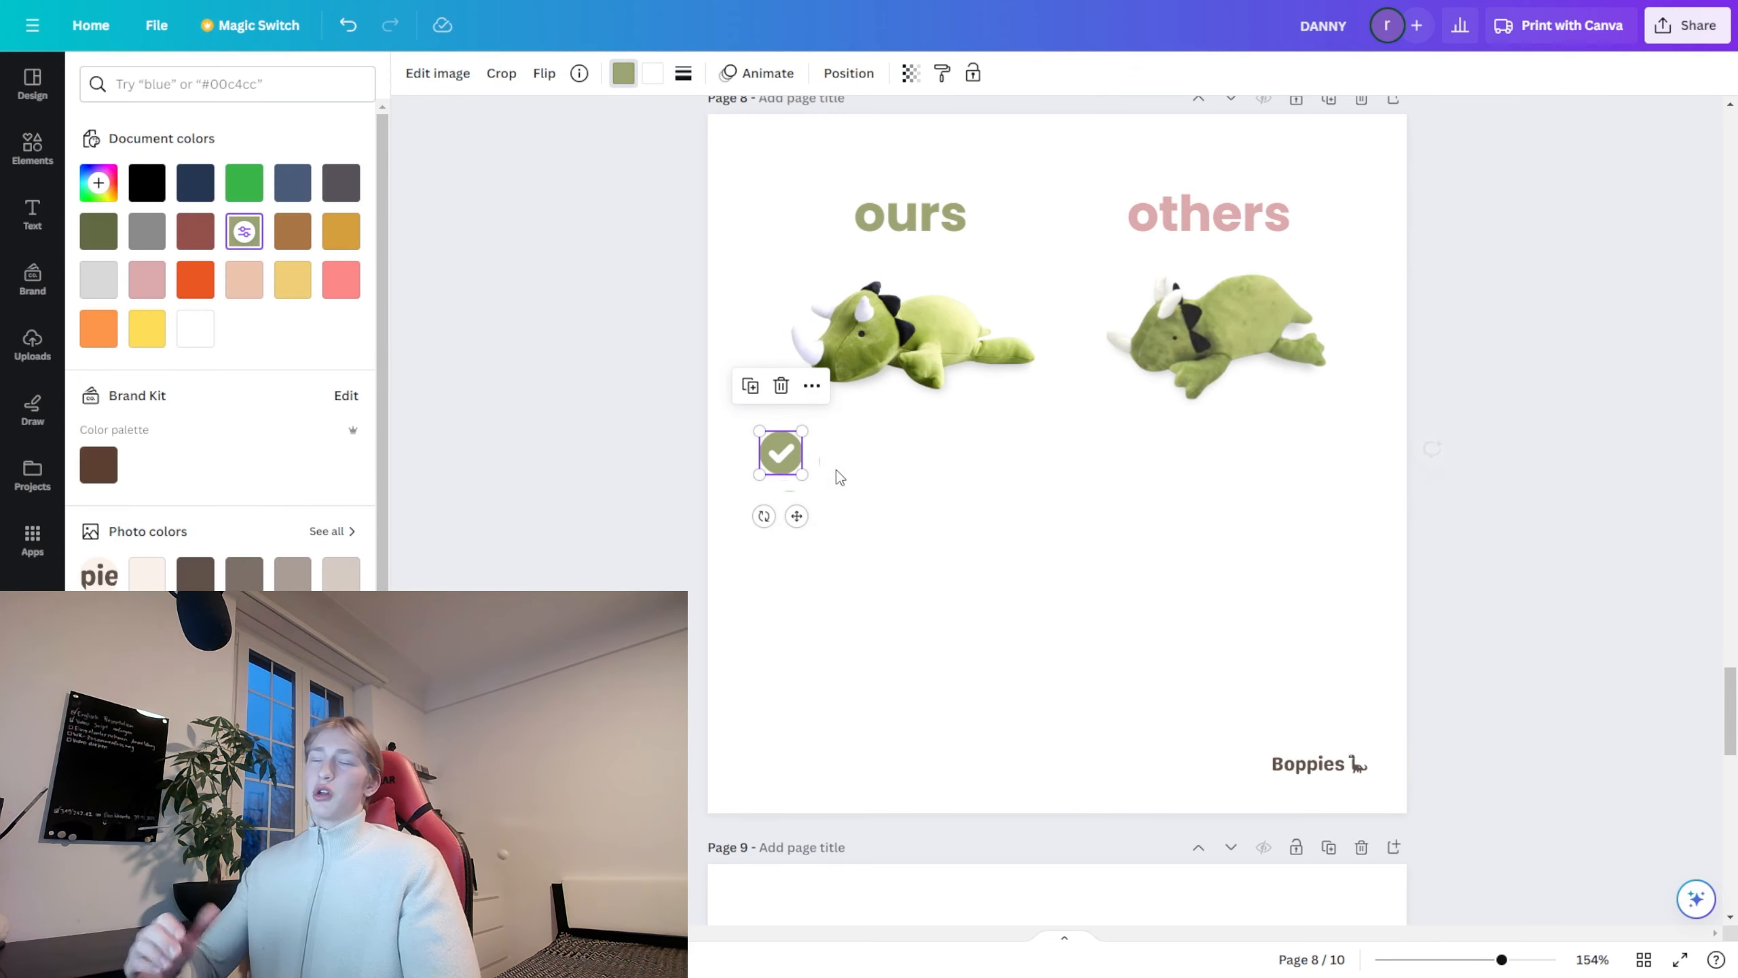
Step: Copy a body text from page 7 to page 8 beside the check mark and change it to "600g to 1200g"
scroll(897, 489, "up", 6)
left_click(1001, 191)
key("ctrl+c")
scroll(1002, 191, "down", 6)
left_click(880, 527)
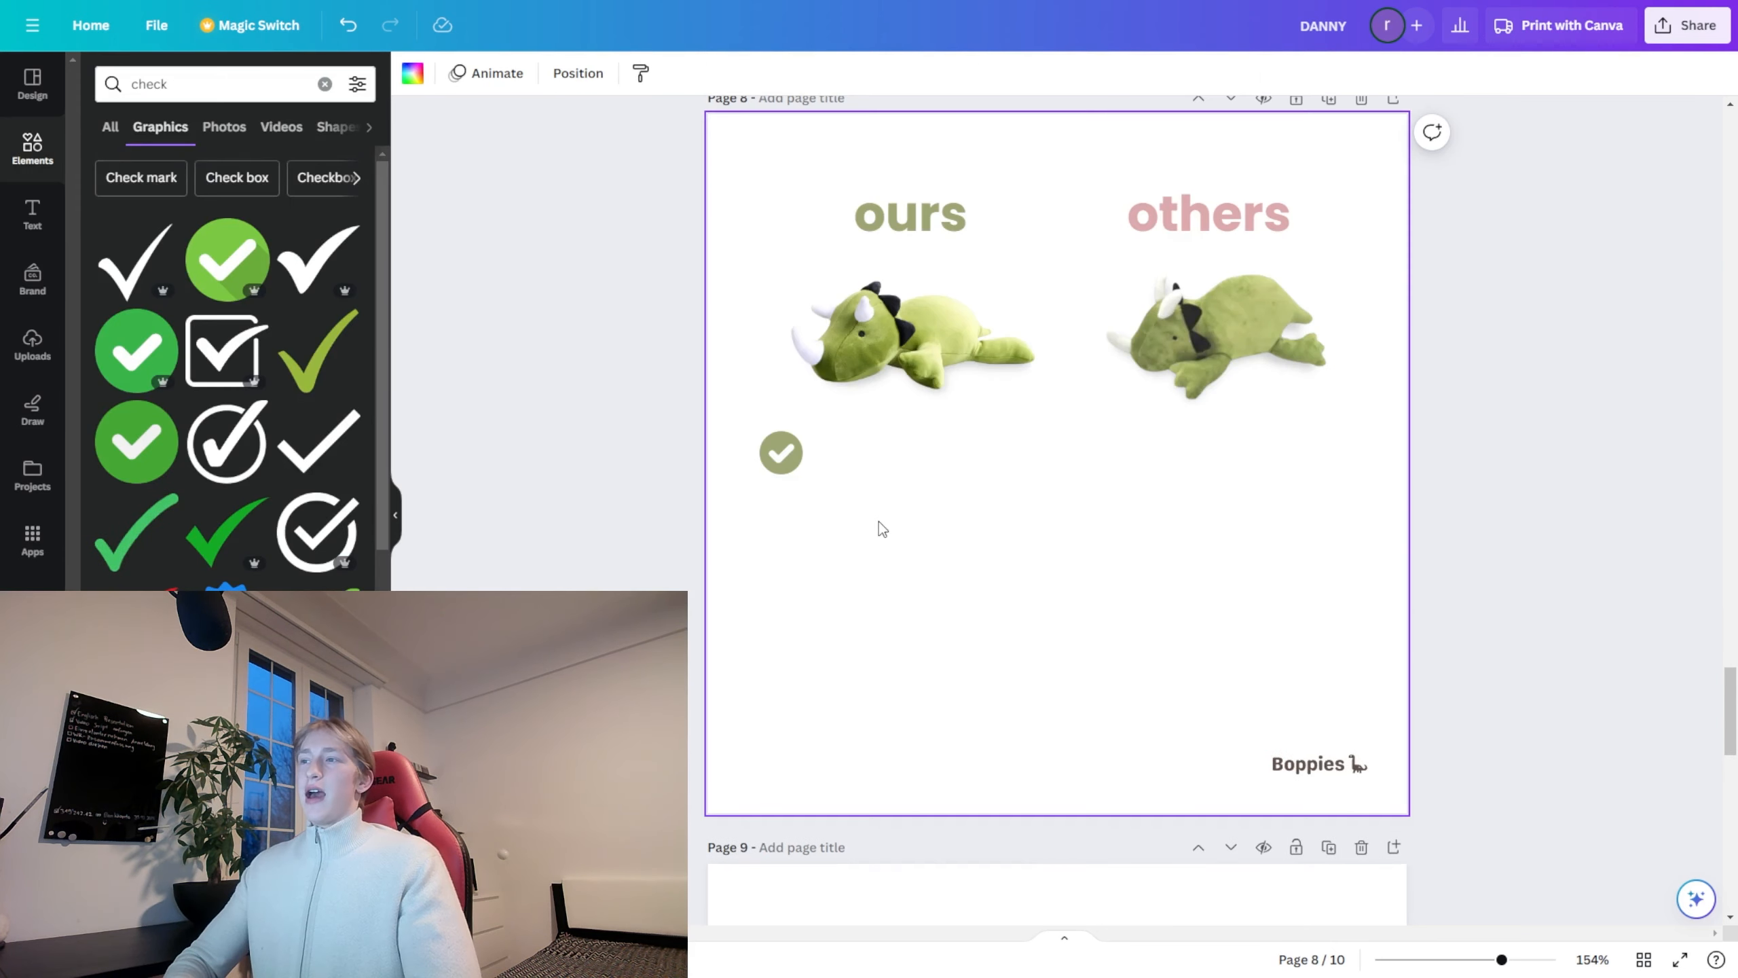
key("ctrl+v")
left_click(883, 528)
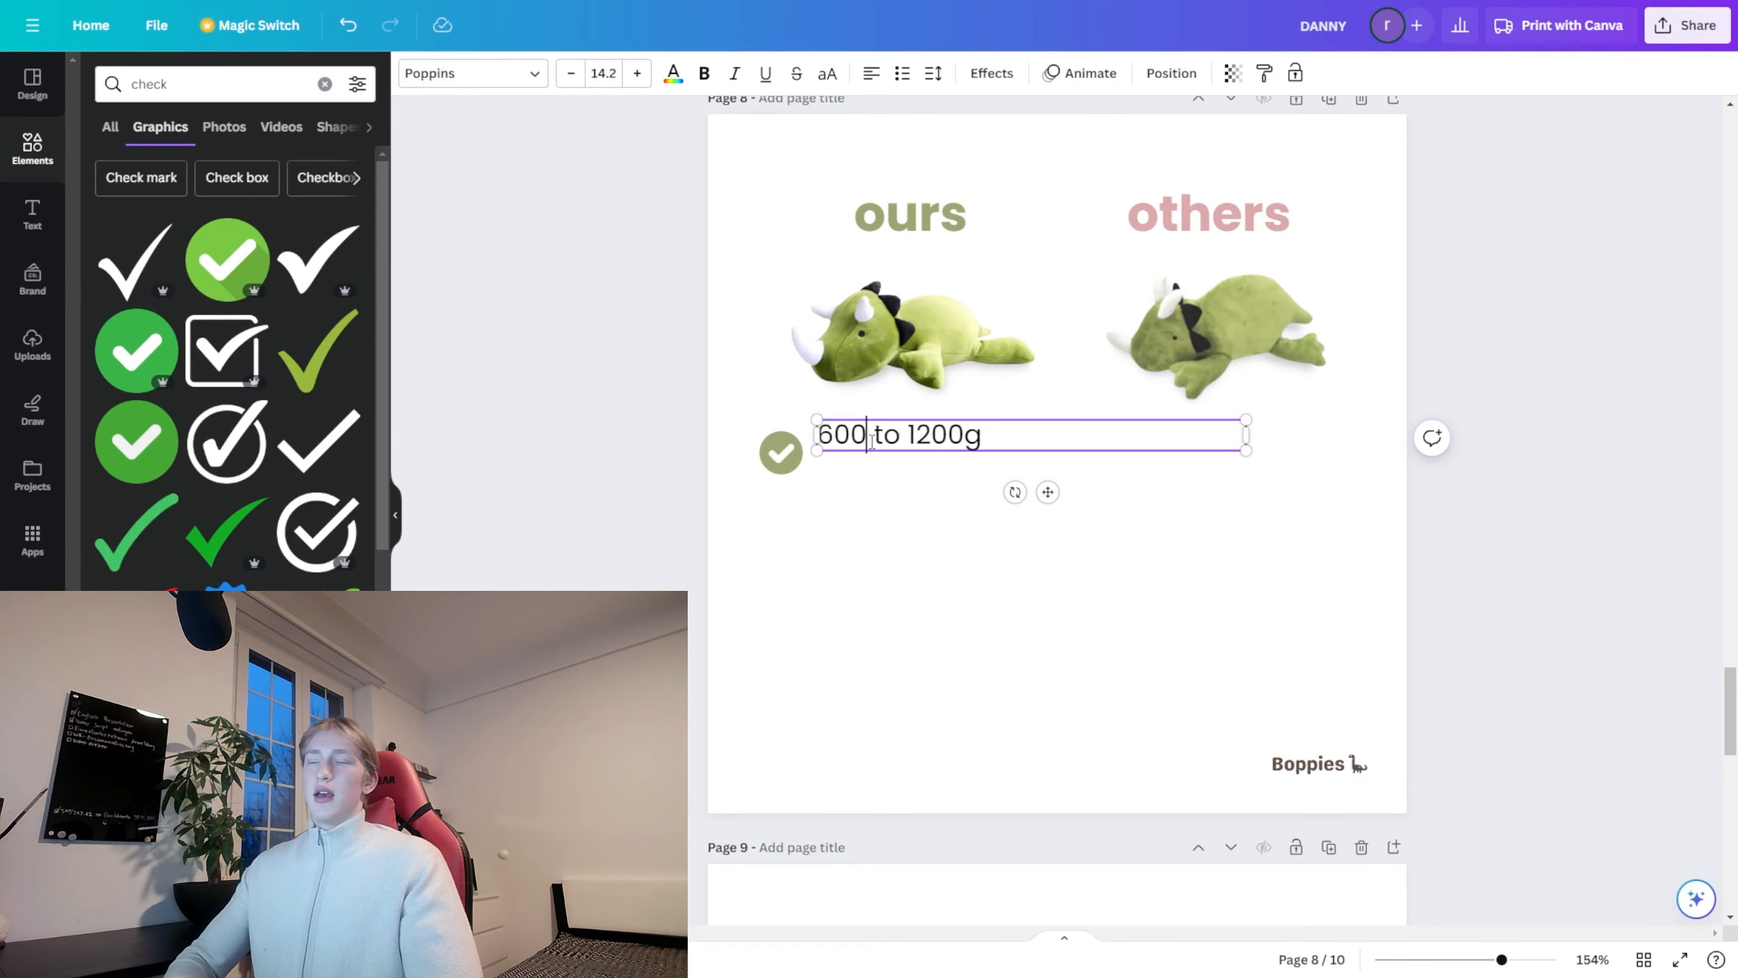
type("g")
left_click(883, 515)
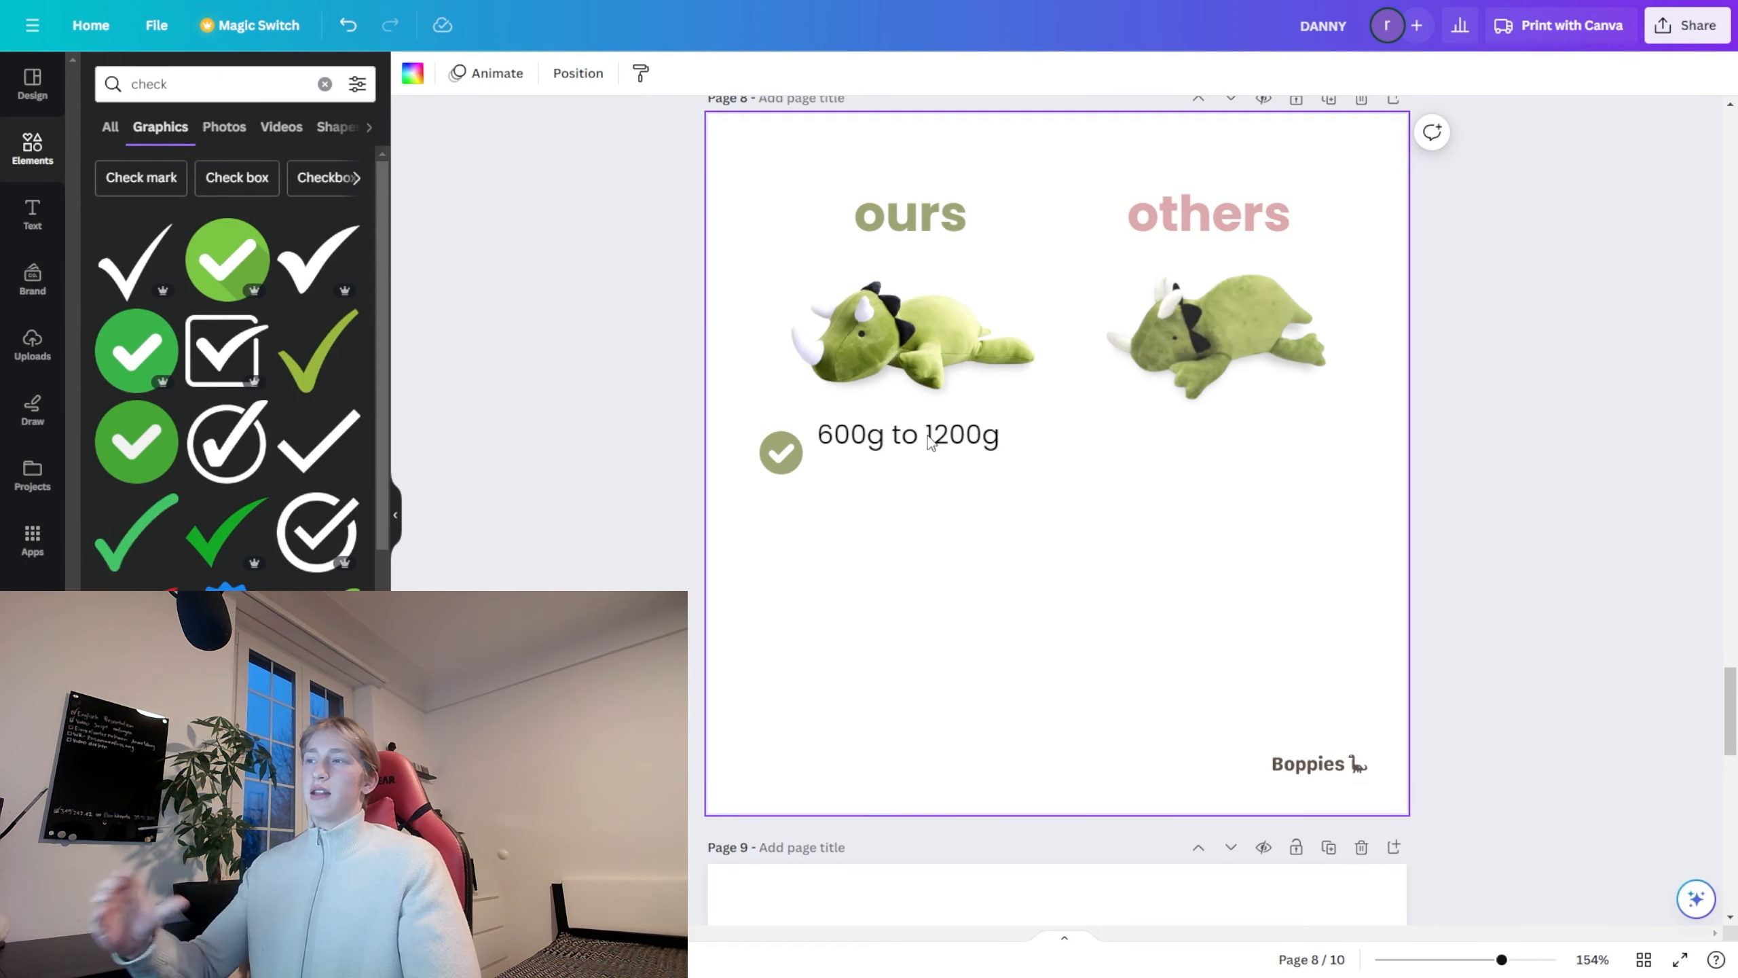
Step: Narrow the weight text box, align it with the check mark, and duplicate the pair into four evenly spaced rows
left_click(1244, 441)
left_click_drag(1244, 442, 1058, 441)
left_click_drag(877, 436, 880, 452)
left_click_drag(685, 521, 918, 341)
left_click_drag(890, 554, 862, 700)
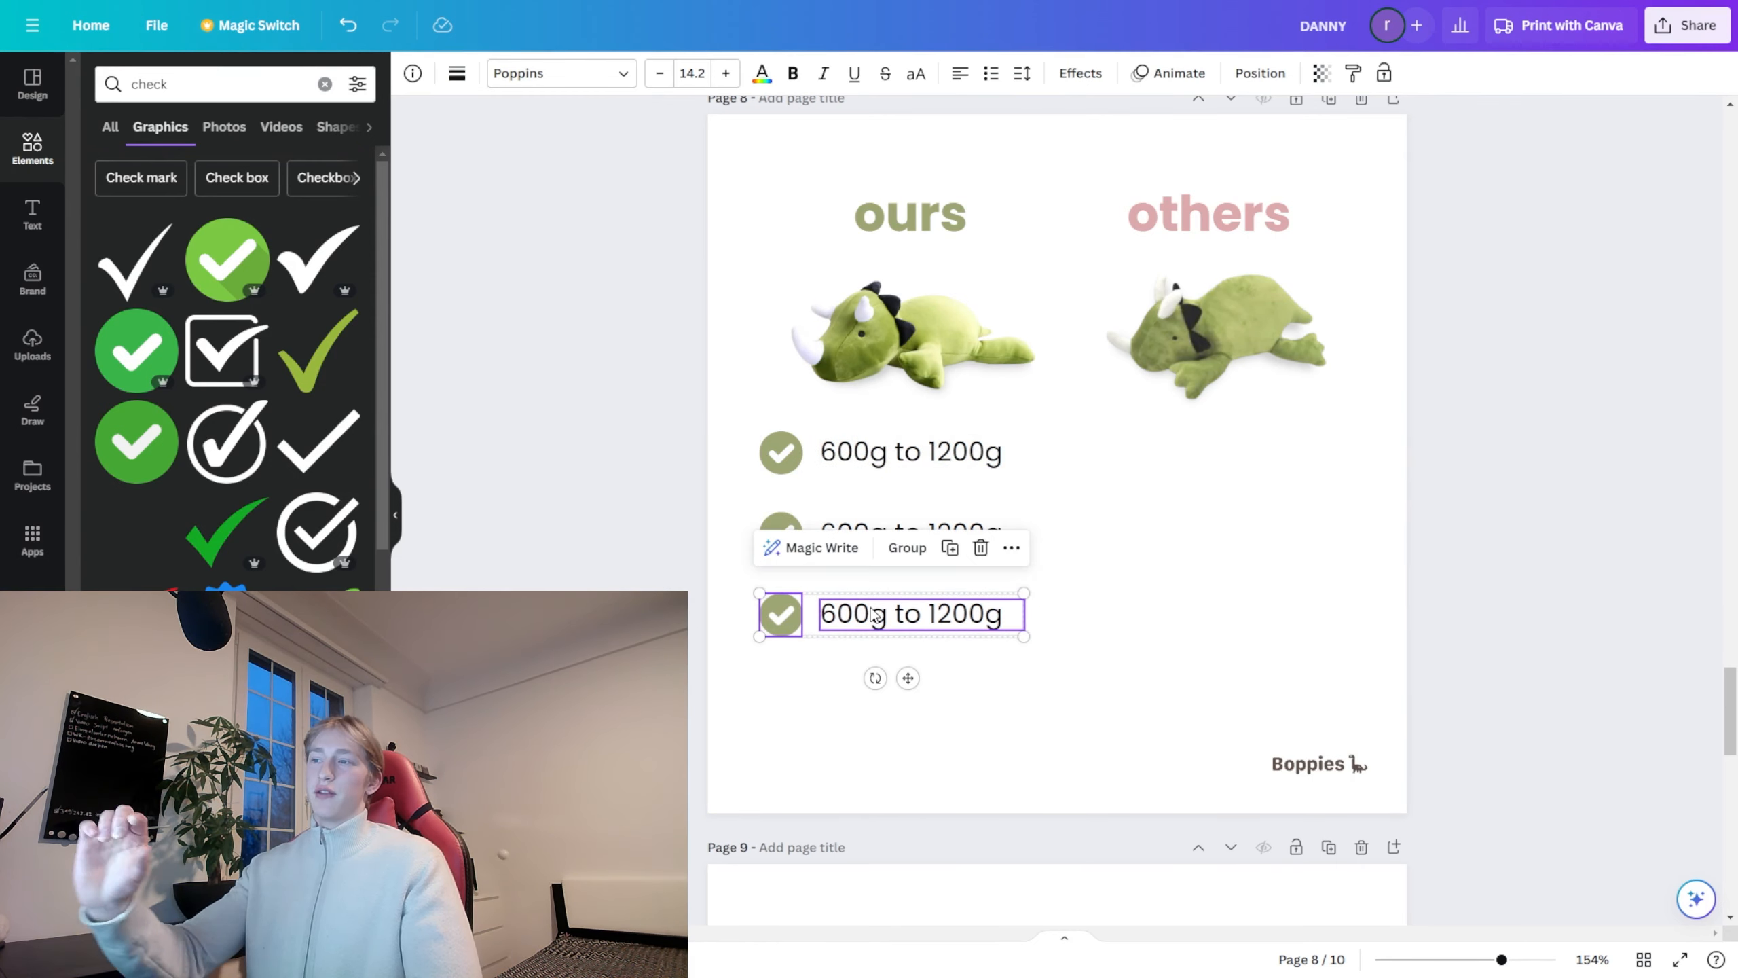
key("ctrl+v")
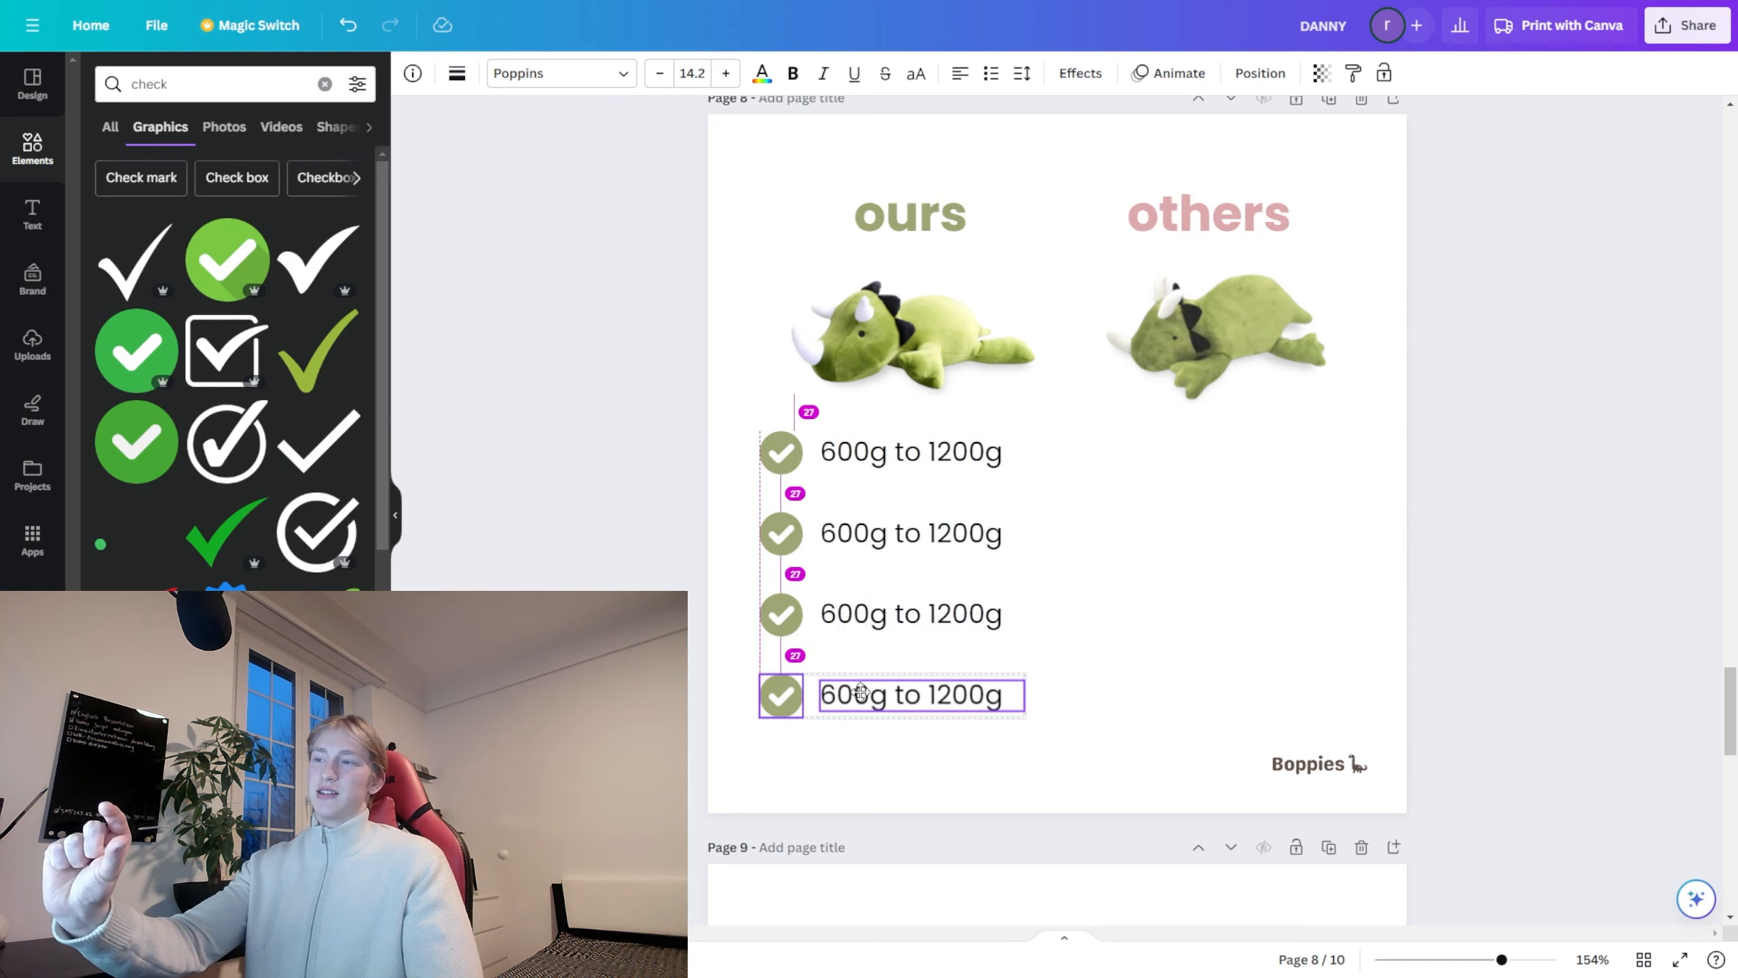
Step: Change the second, third and fourth rows to "Max Stuffed", "High Quality Fabric" and "Satisfaction Guarantee", centring the fabric text on its check mark
triple_click(900, 541)
type("Max")
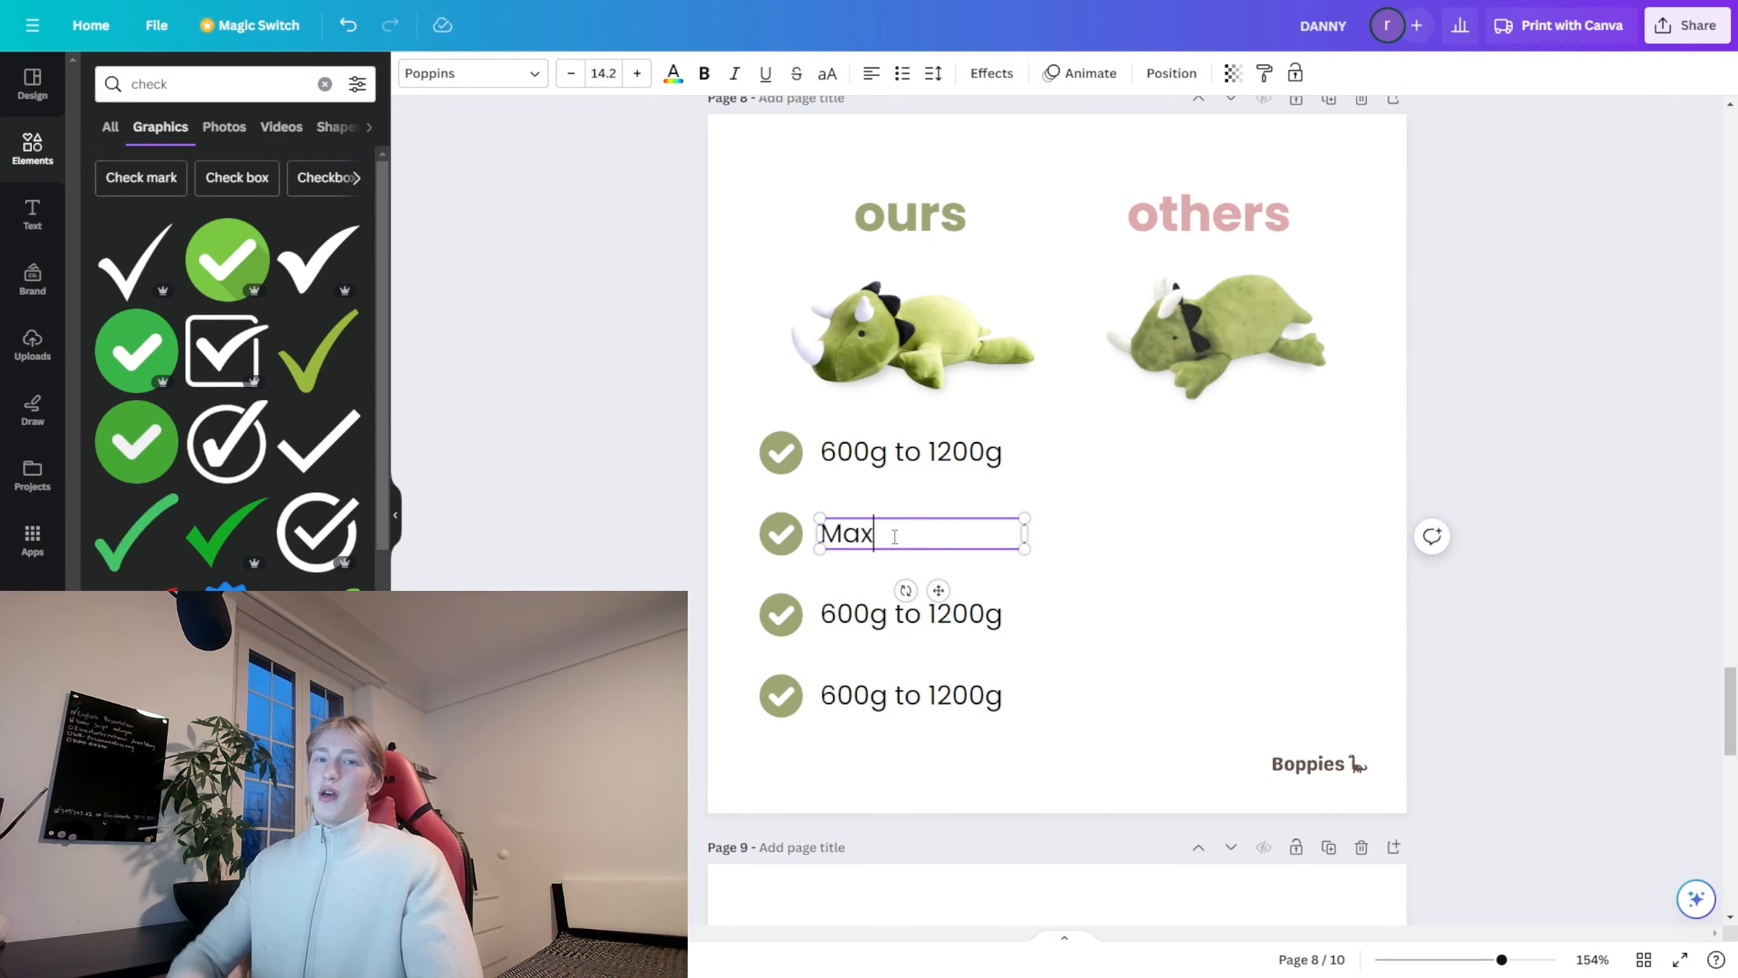
type(" Stuffed")
triple_click(867, 614)
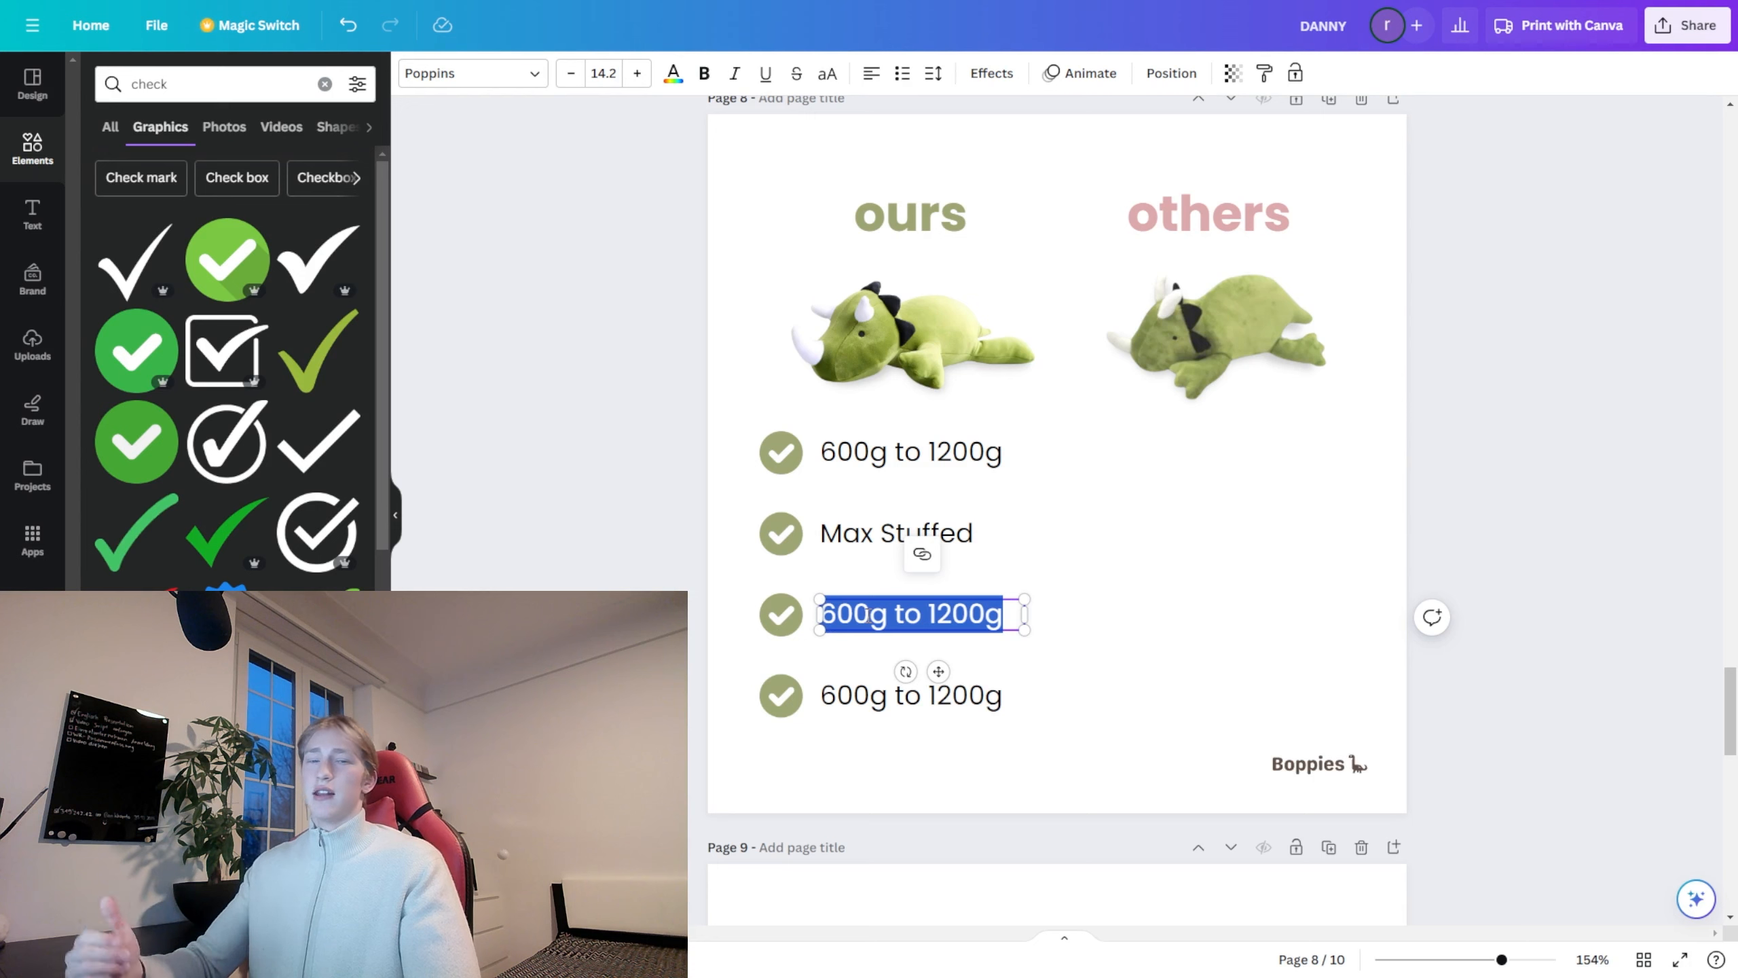
type("High Quality Fabric")
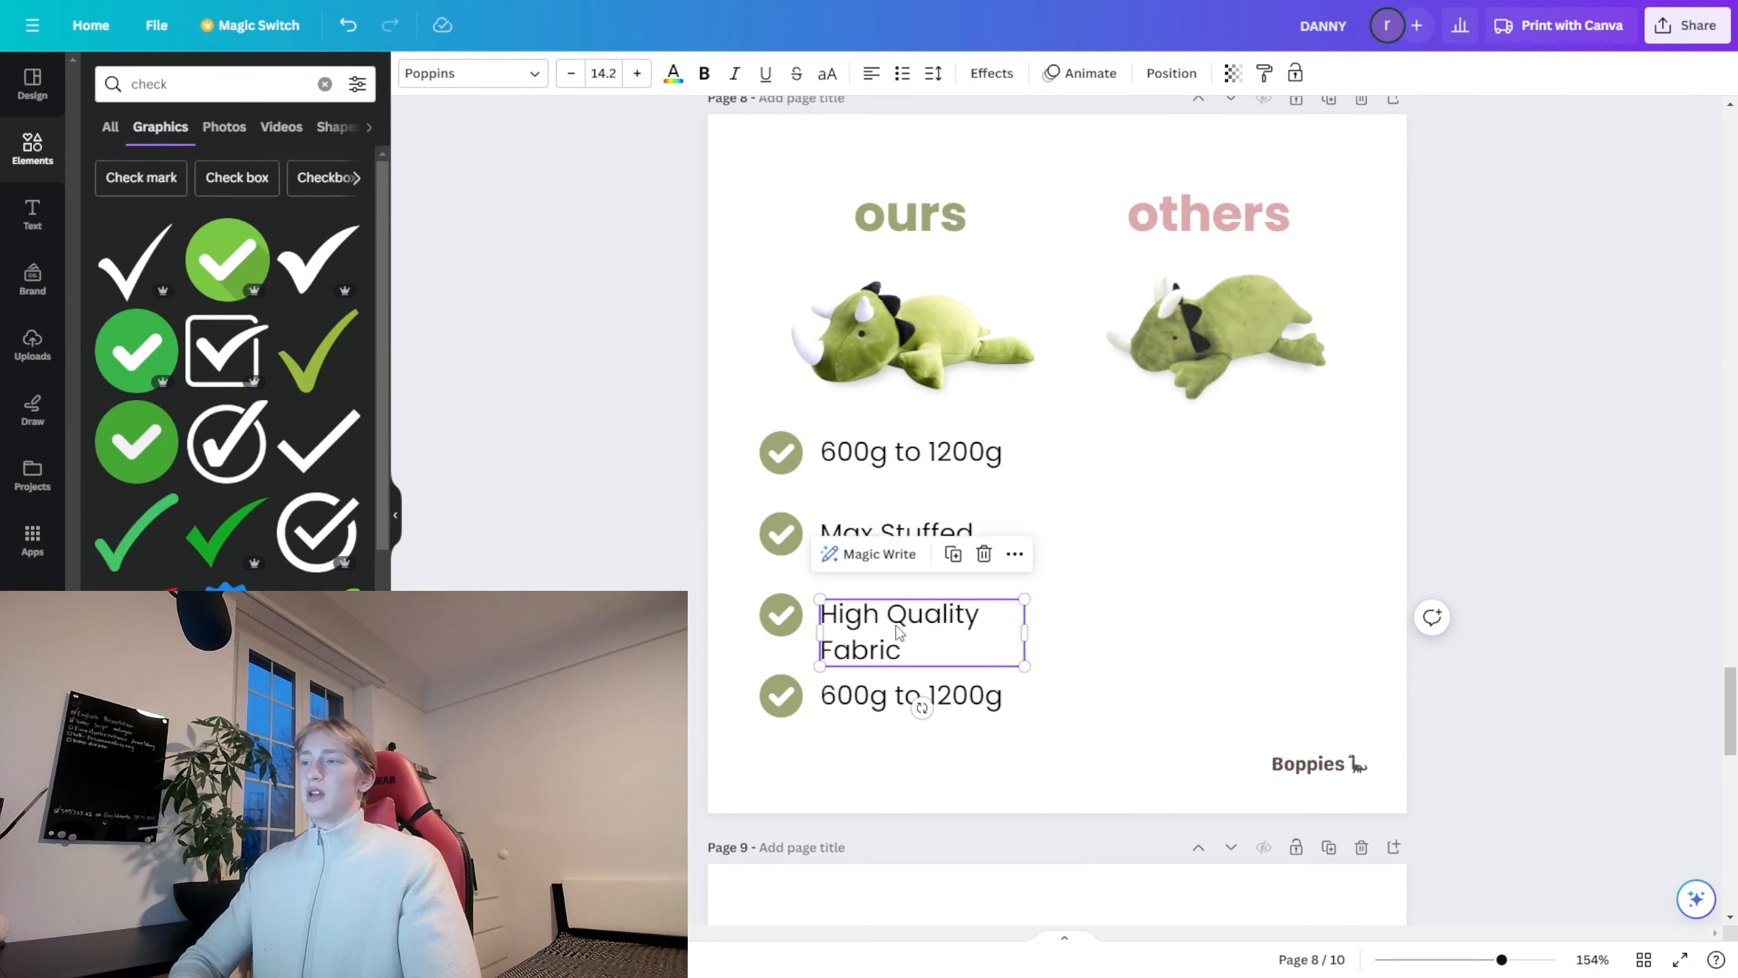
left_click_drag(899, 637, 897, 619)
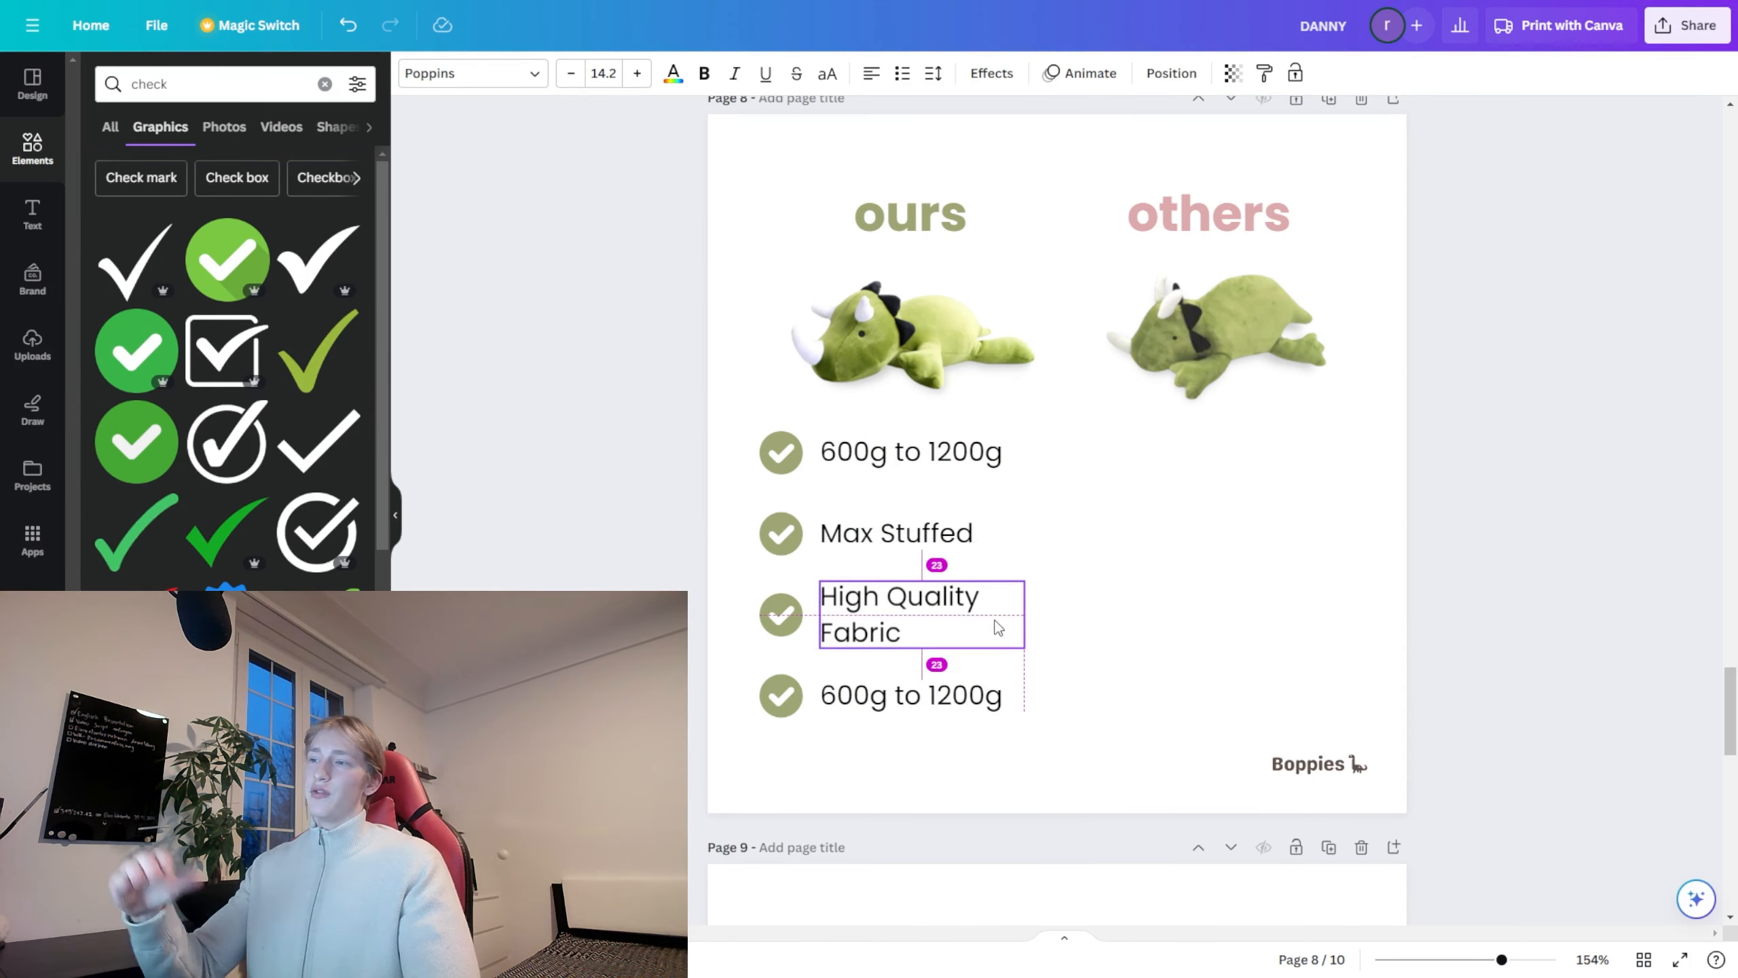
left_click(1074, 636)
left_click(903, 695)
double_click(903, 694)
type("Satisfaction Guarantee")
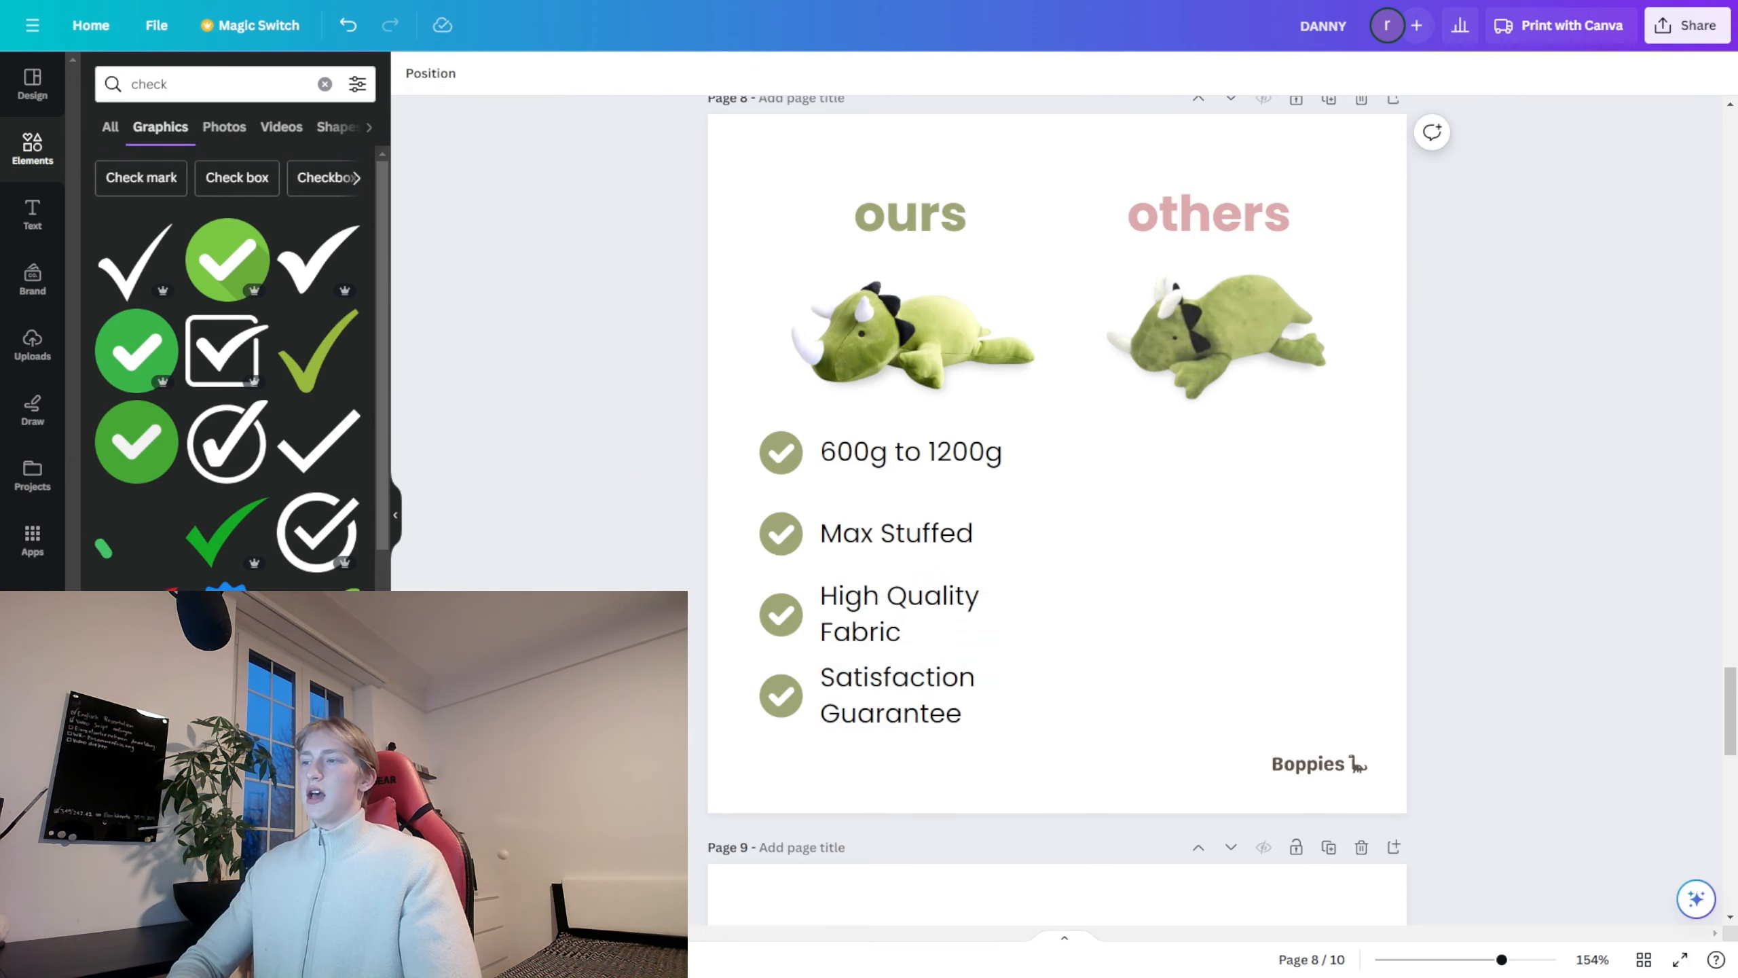
Step: Copy the four "ours" feature texts and place the copies in a column under the "others" plush
left_click_drag(632, 736, 1163, 470)
key("ctrl+c")
key("ctrl+v")
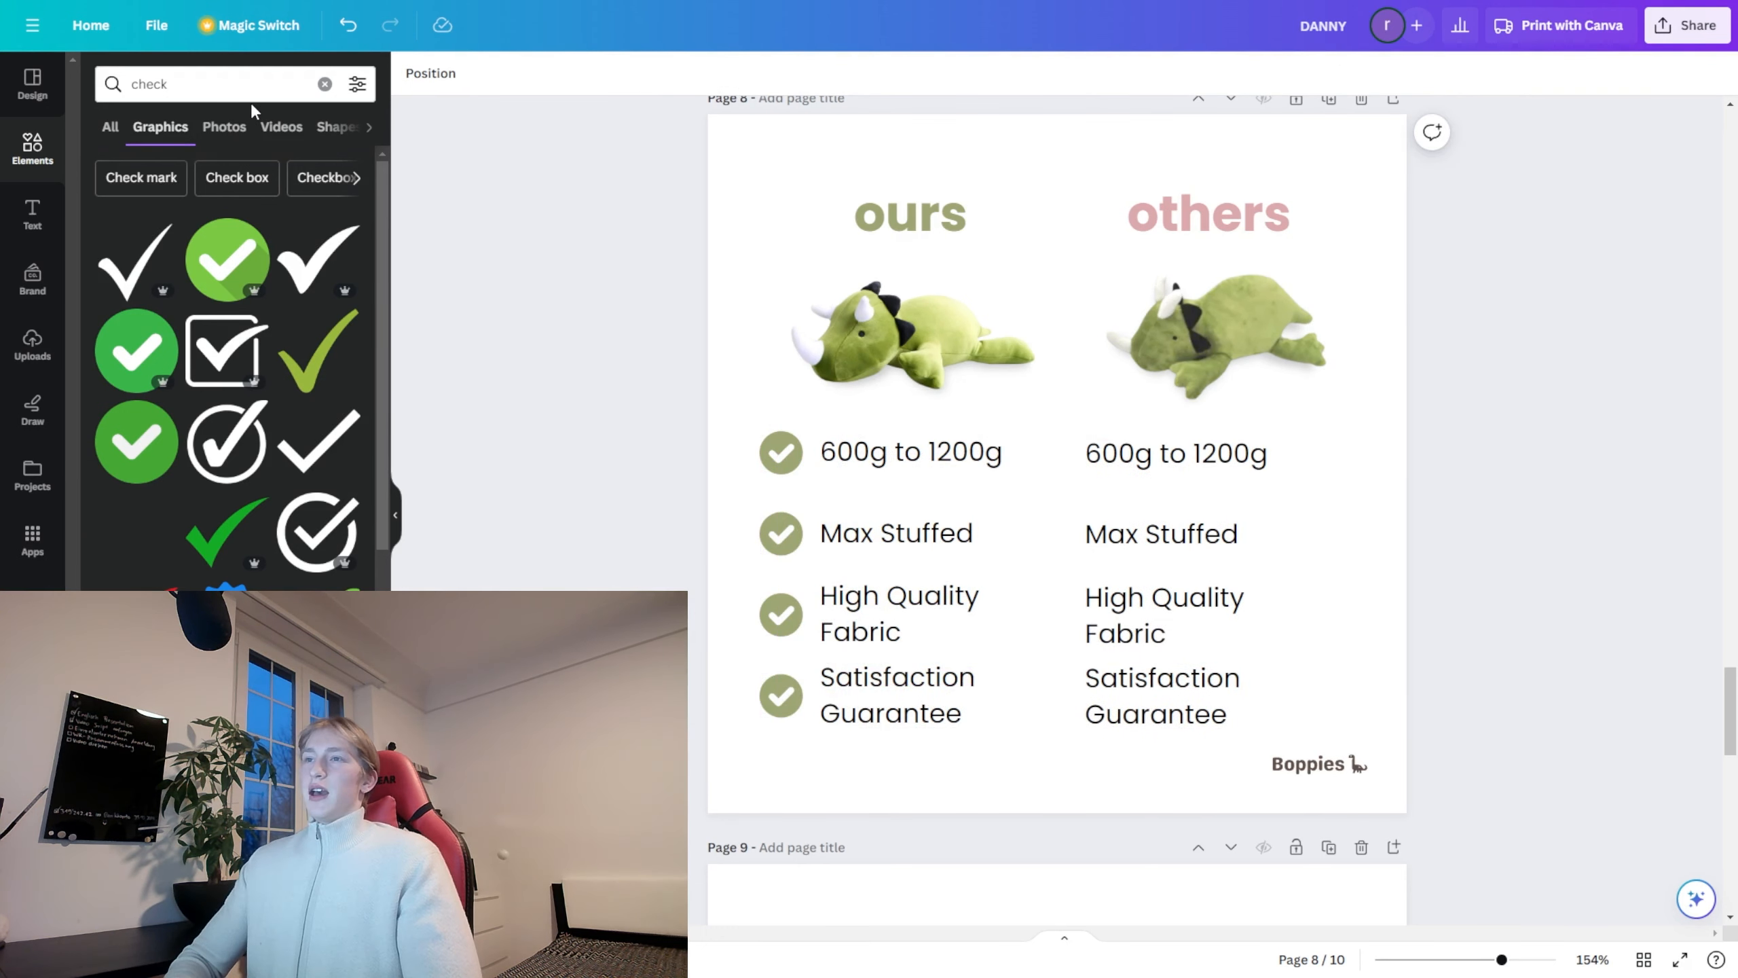
Step: Search the graphics for "red cross" and place a small circular red cross beside the first "others" row
triple_click(241, 94)
type("cross")
key("Return")
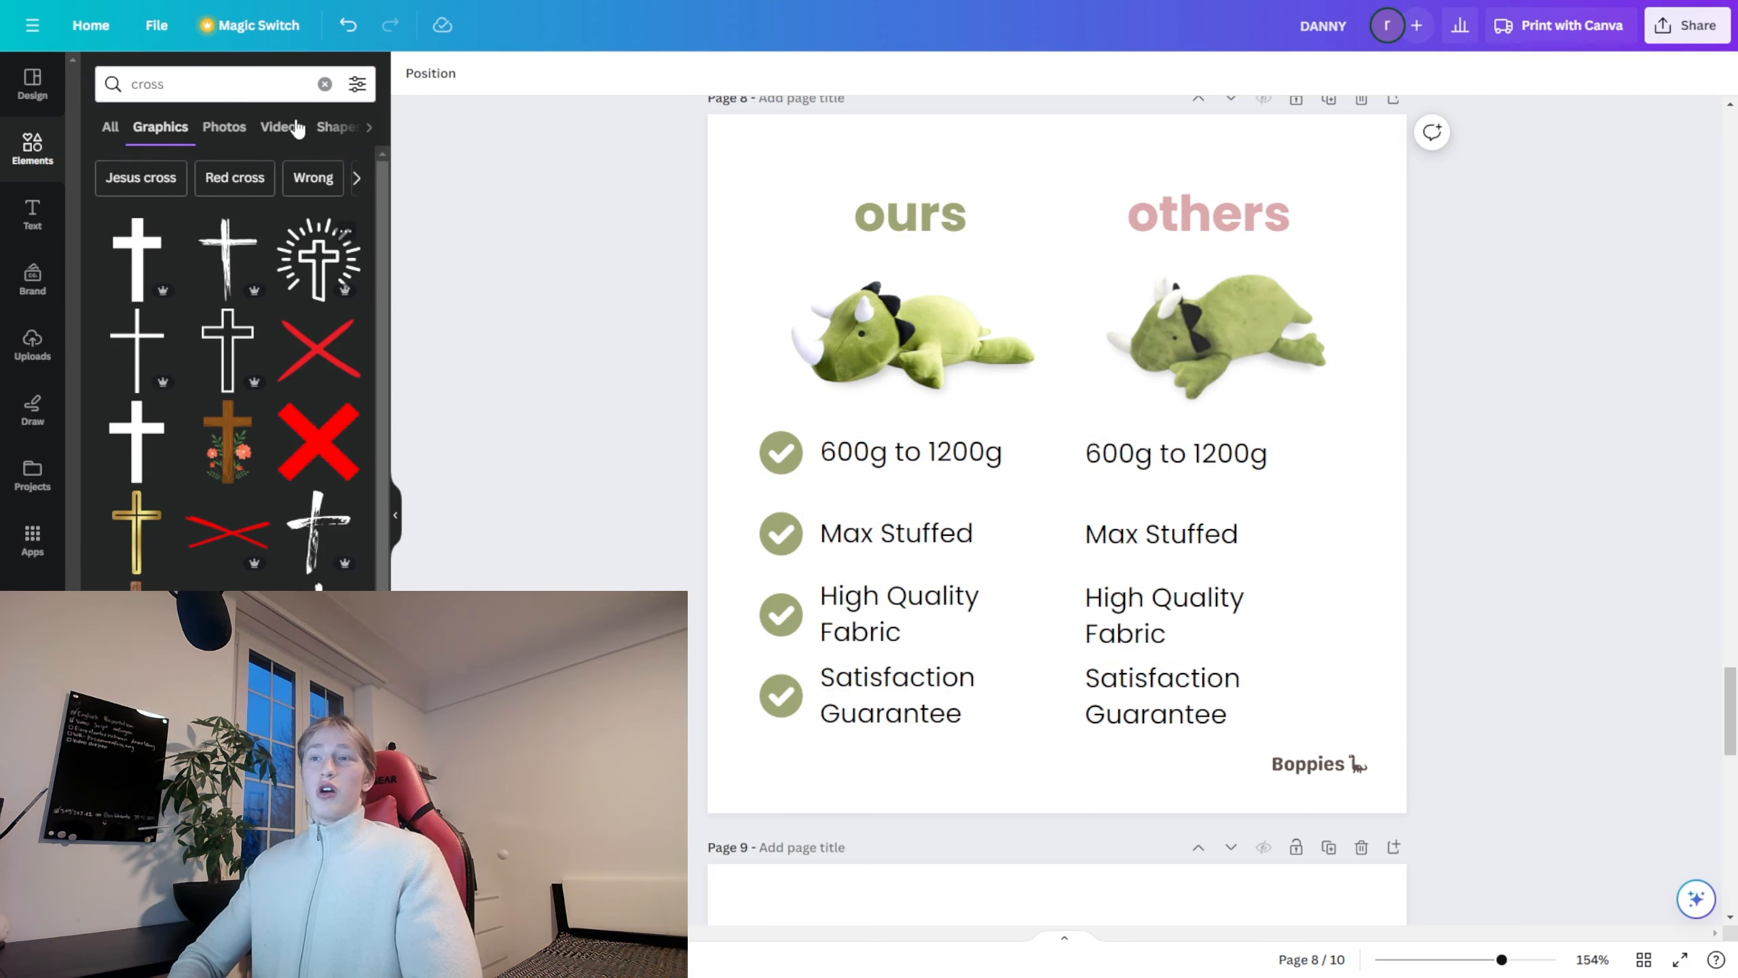
left_click(136, 85)
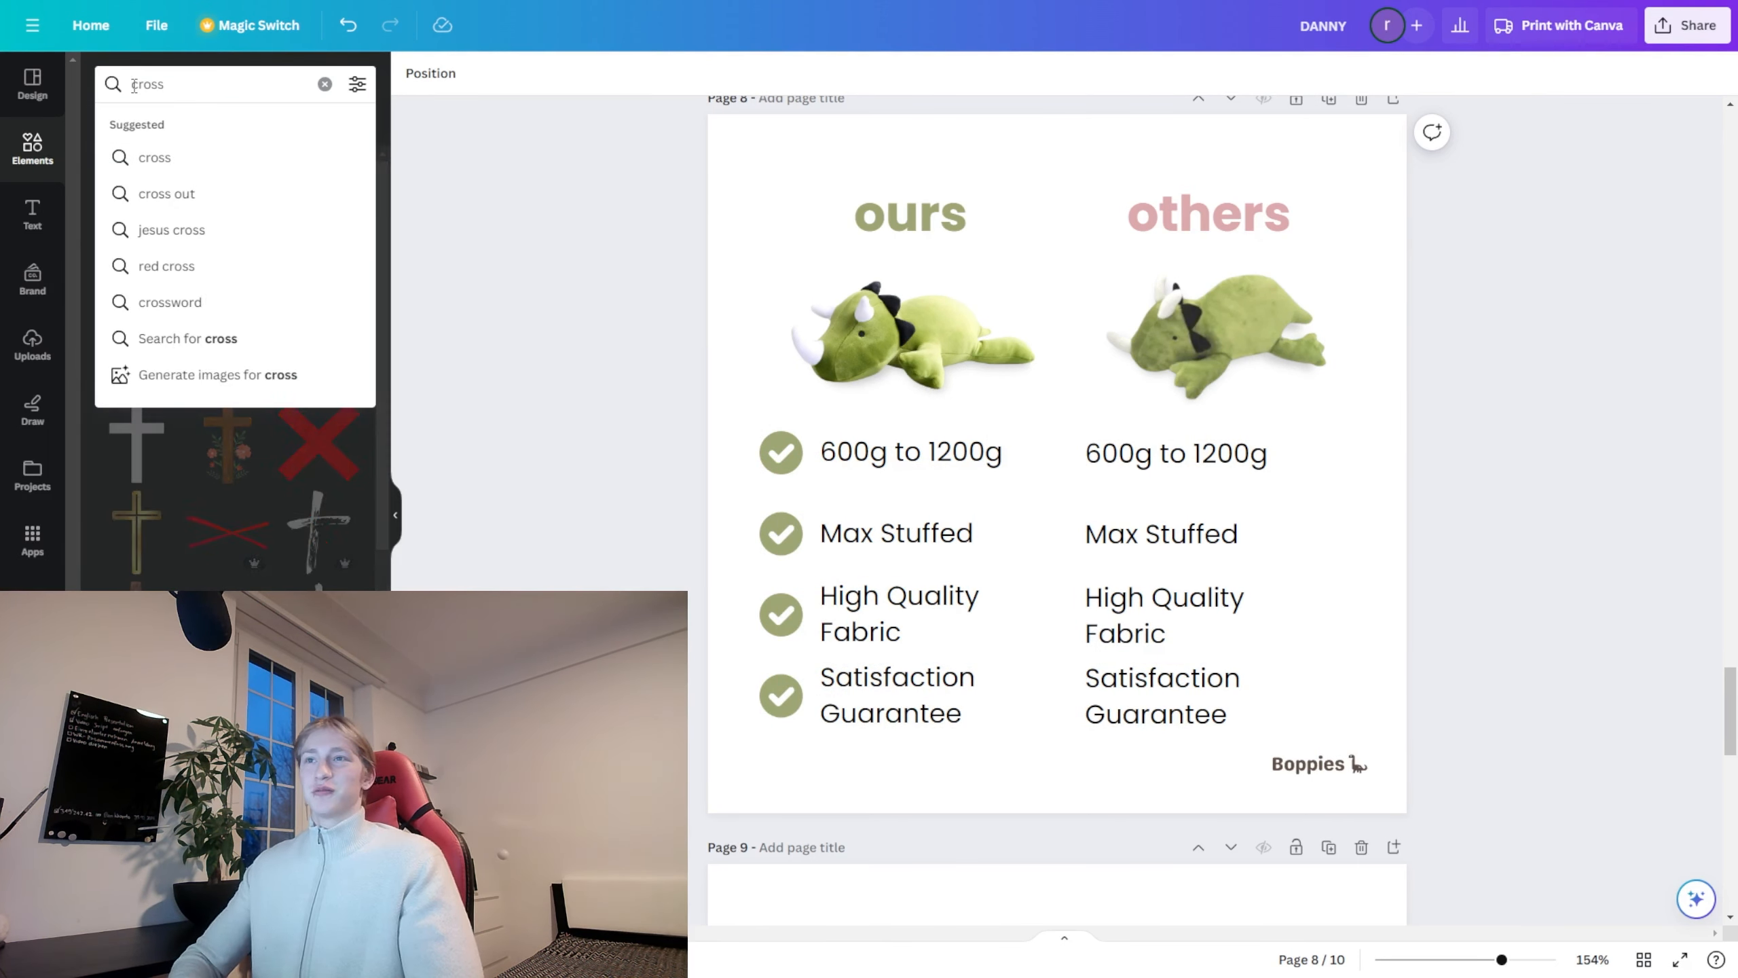
left_click_drag(1205, 515, 1013, 711)
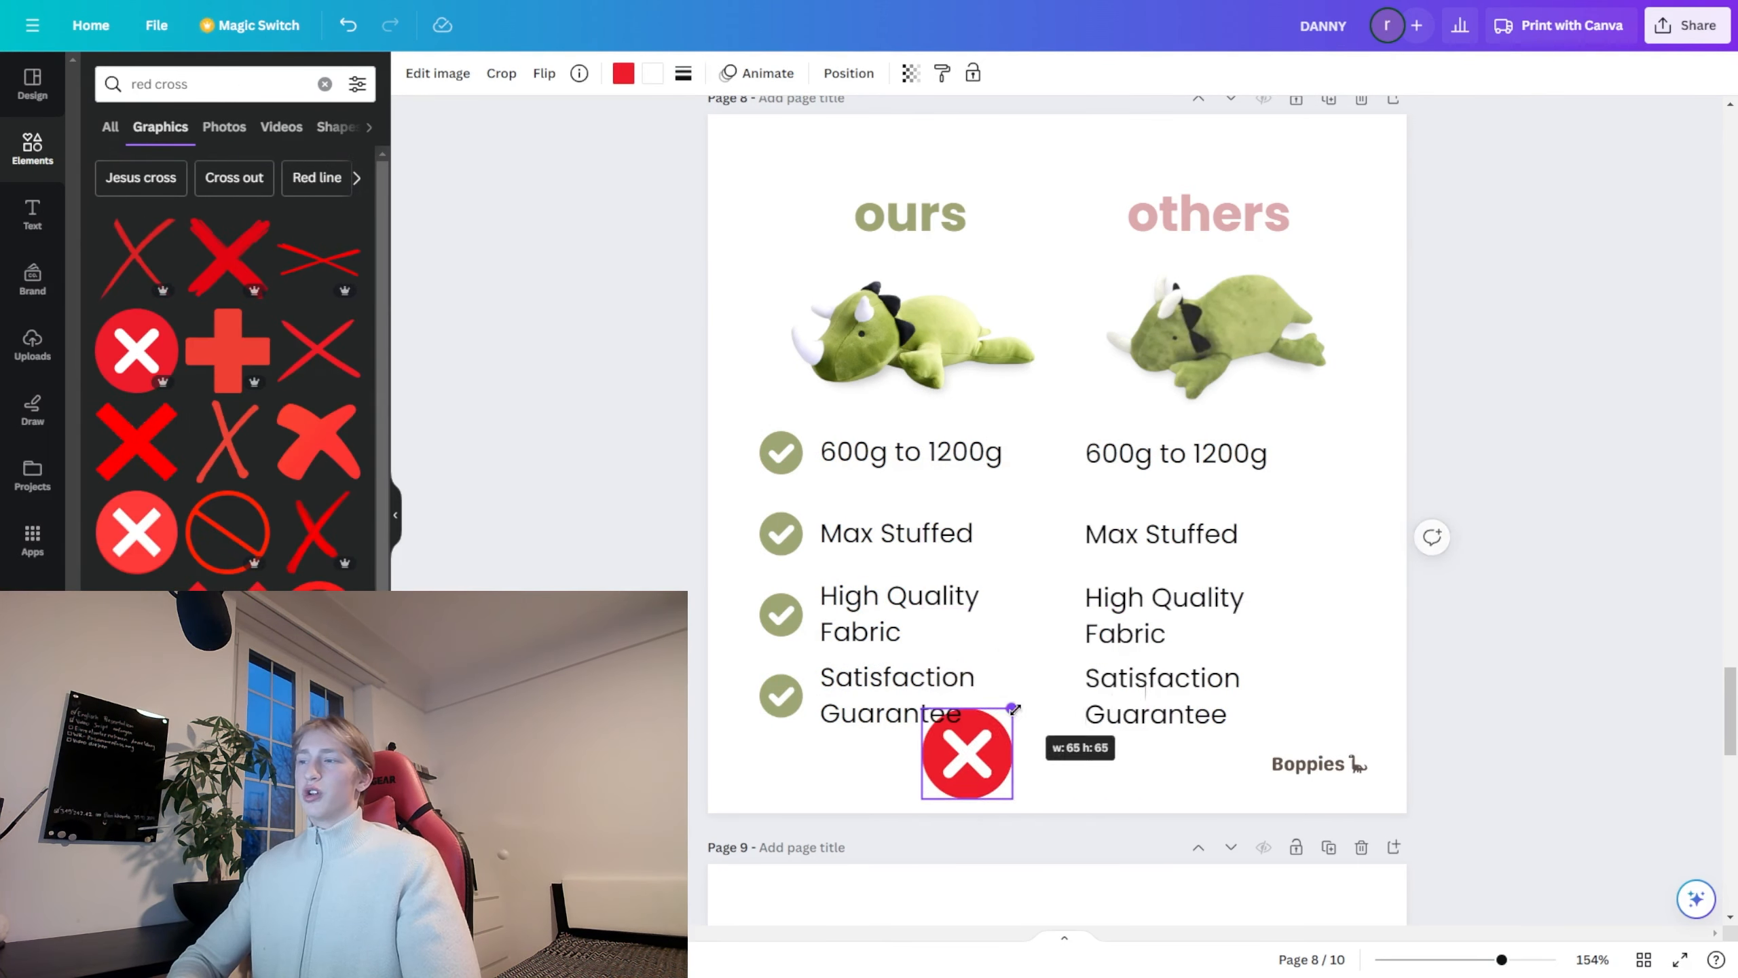
left_click_drag(977, 767, 719, 687)
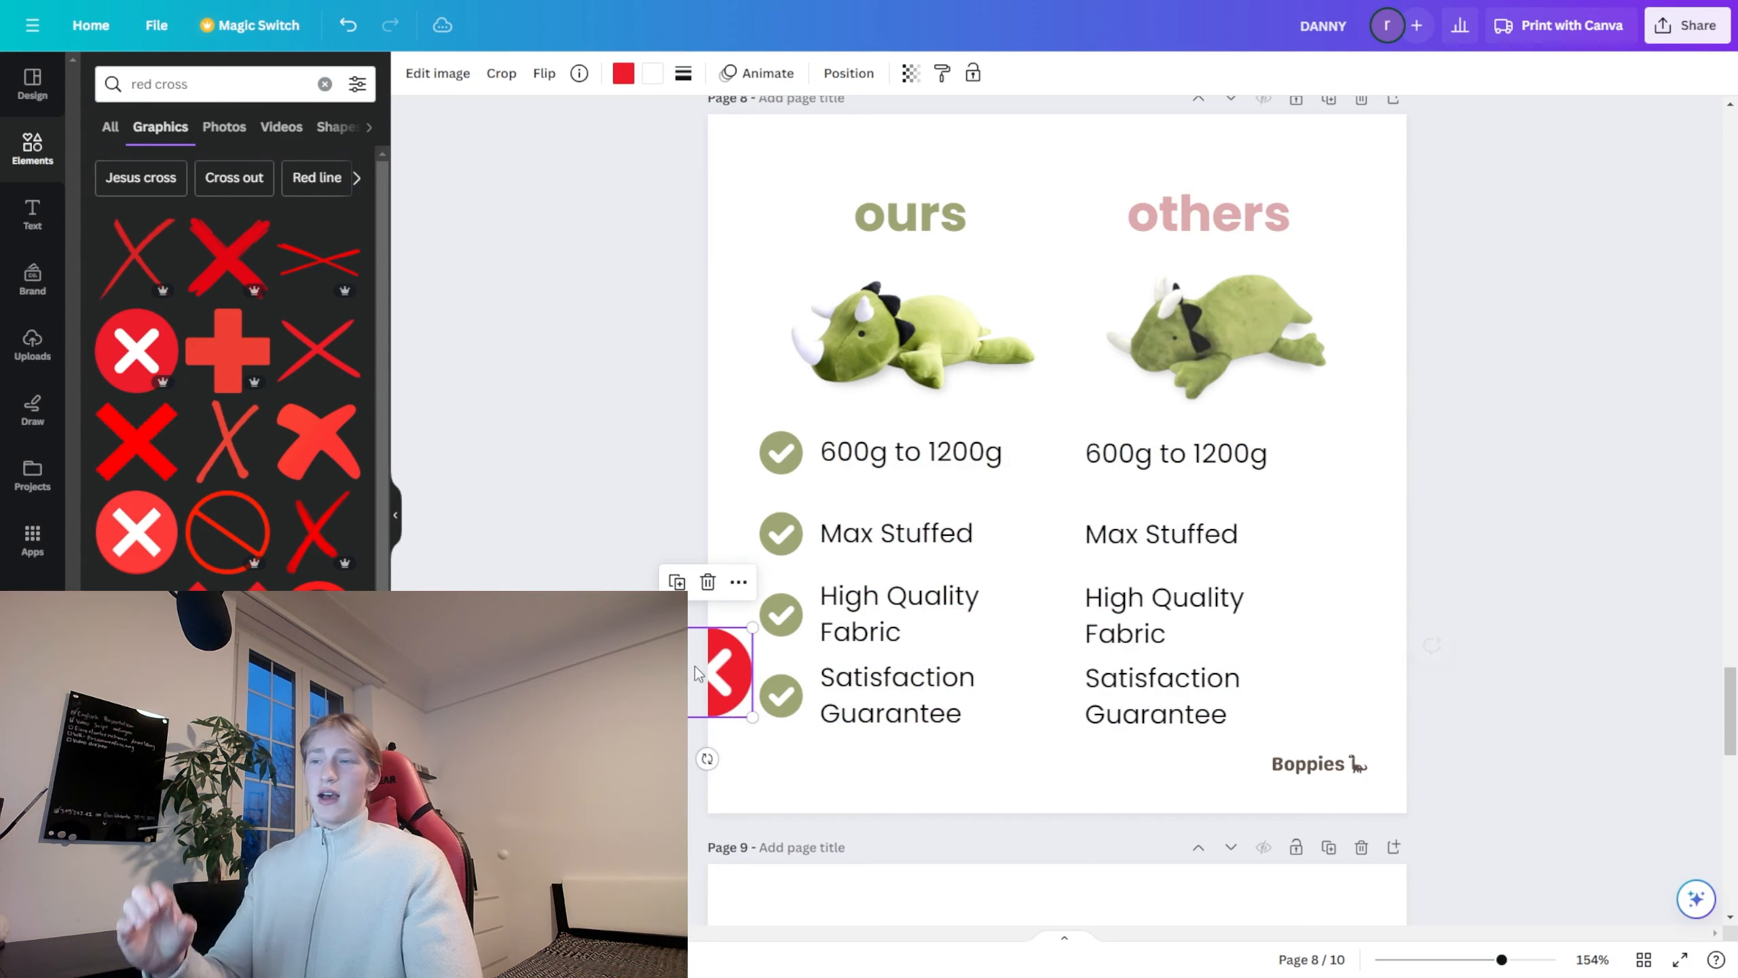
left_click_drag(664, 629, 1319, 463)
Step: Shift the whole "ours" checklist inward to the page margin and line the red cross up with its first row
left_click_drag(511, 796, 926, 441)
left_click(684, 668)
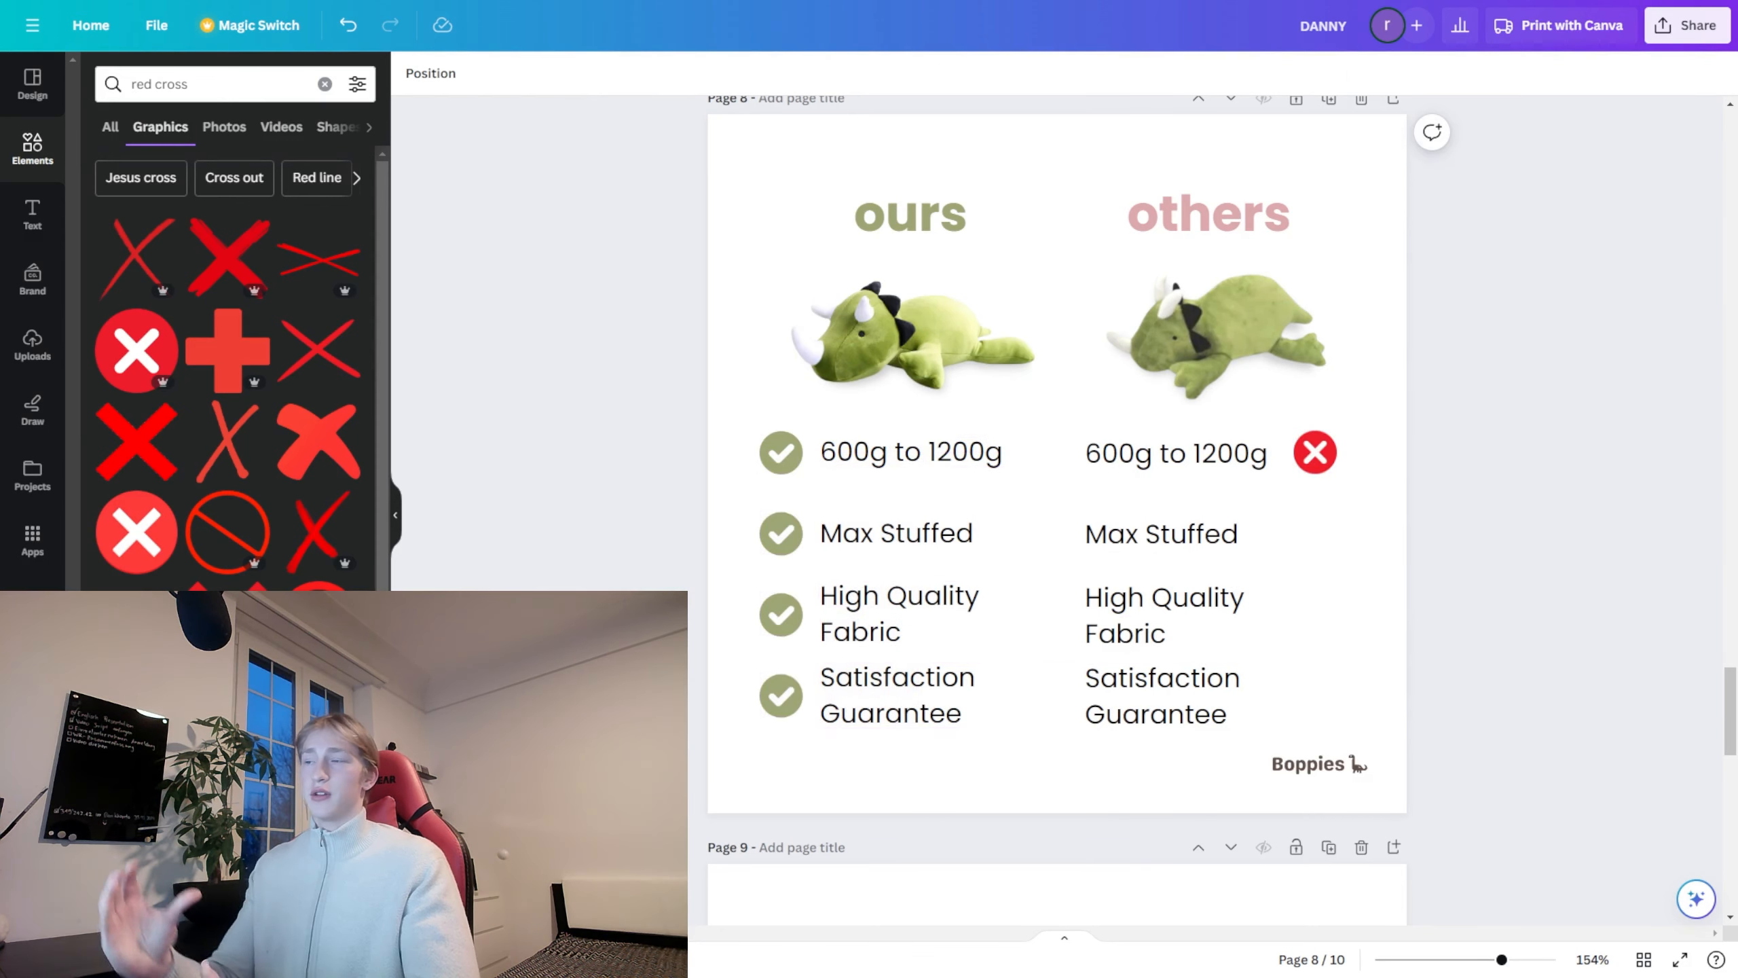
left_click_drag(581, 811, 944, 431)
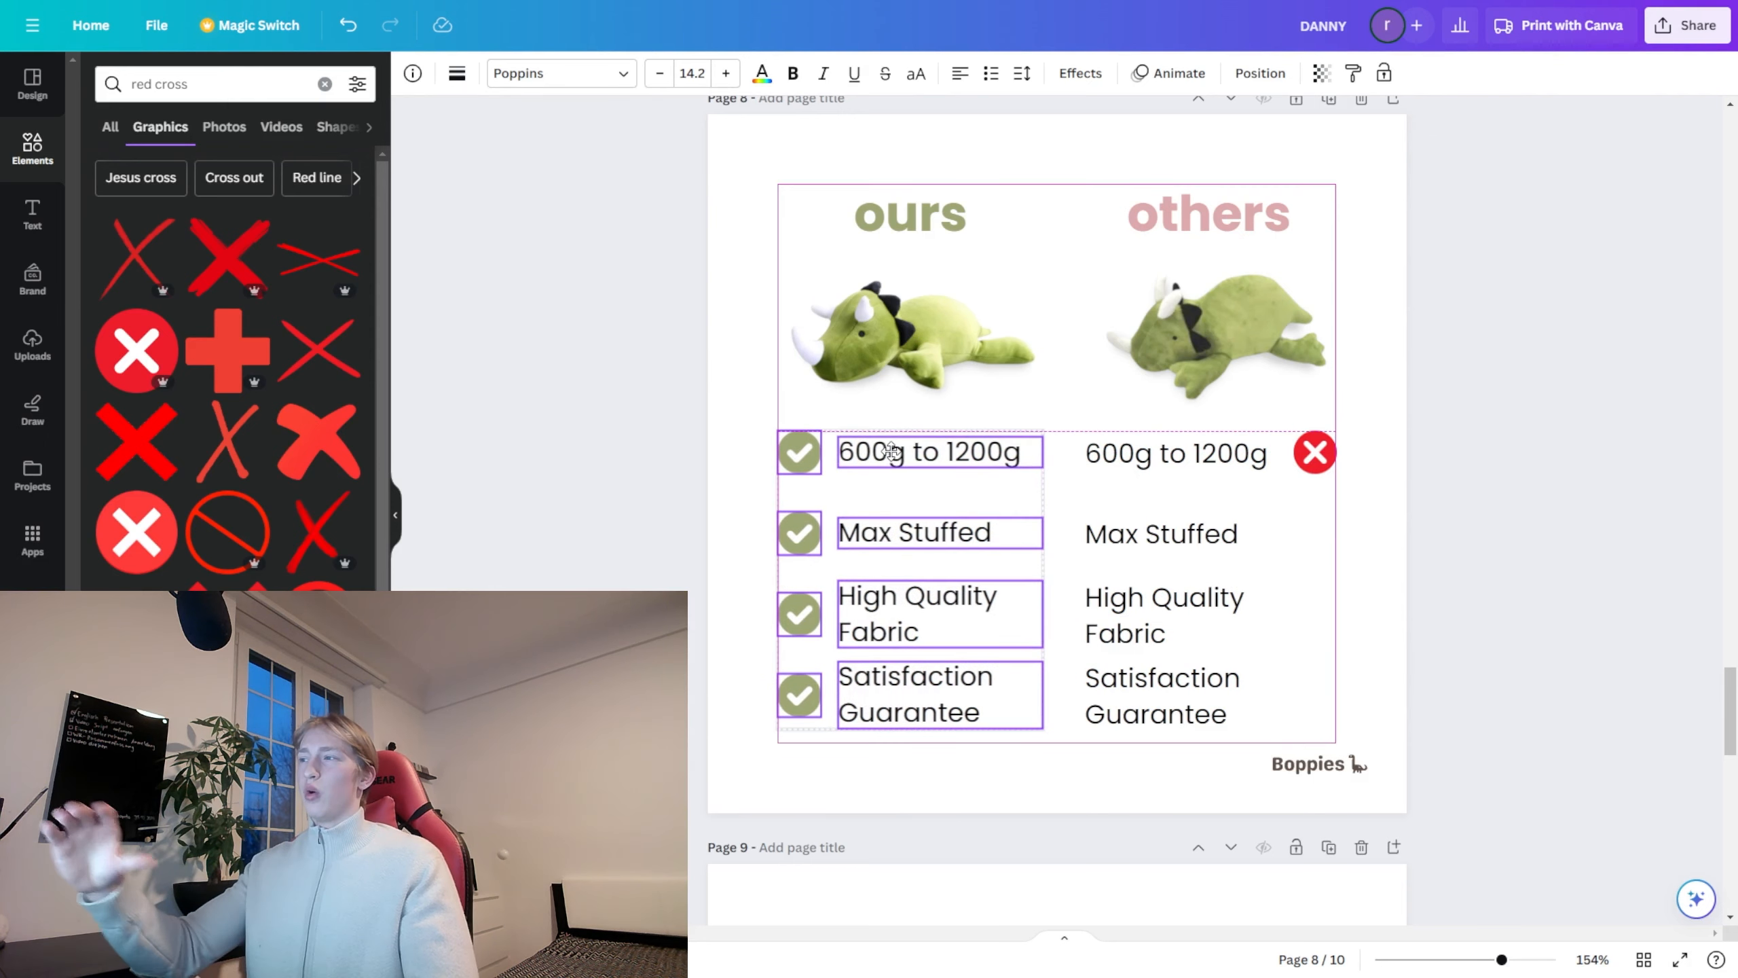
left_click(1315, 452)
left_click_drag(1314, 453, 1314, 451)
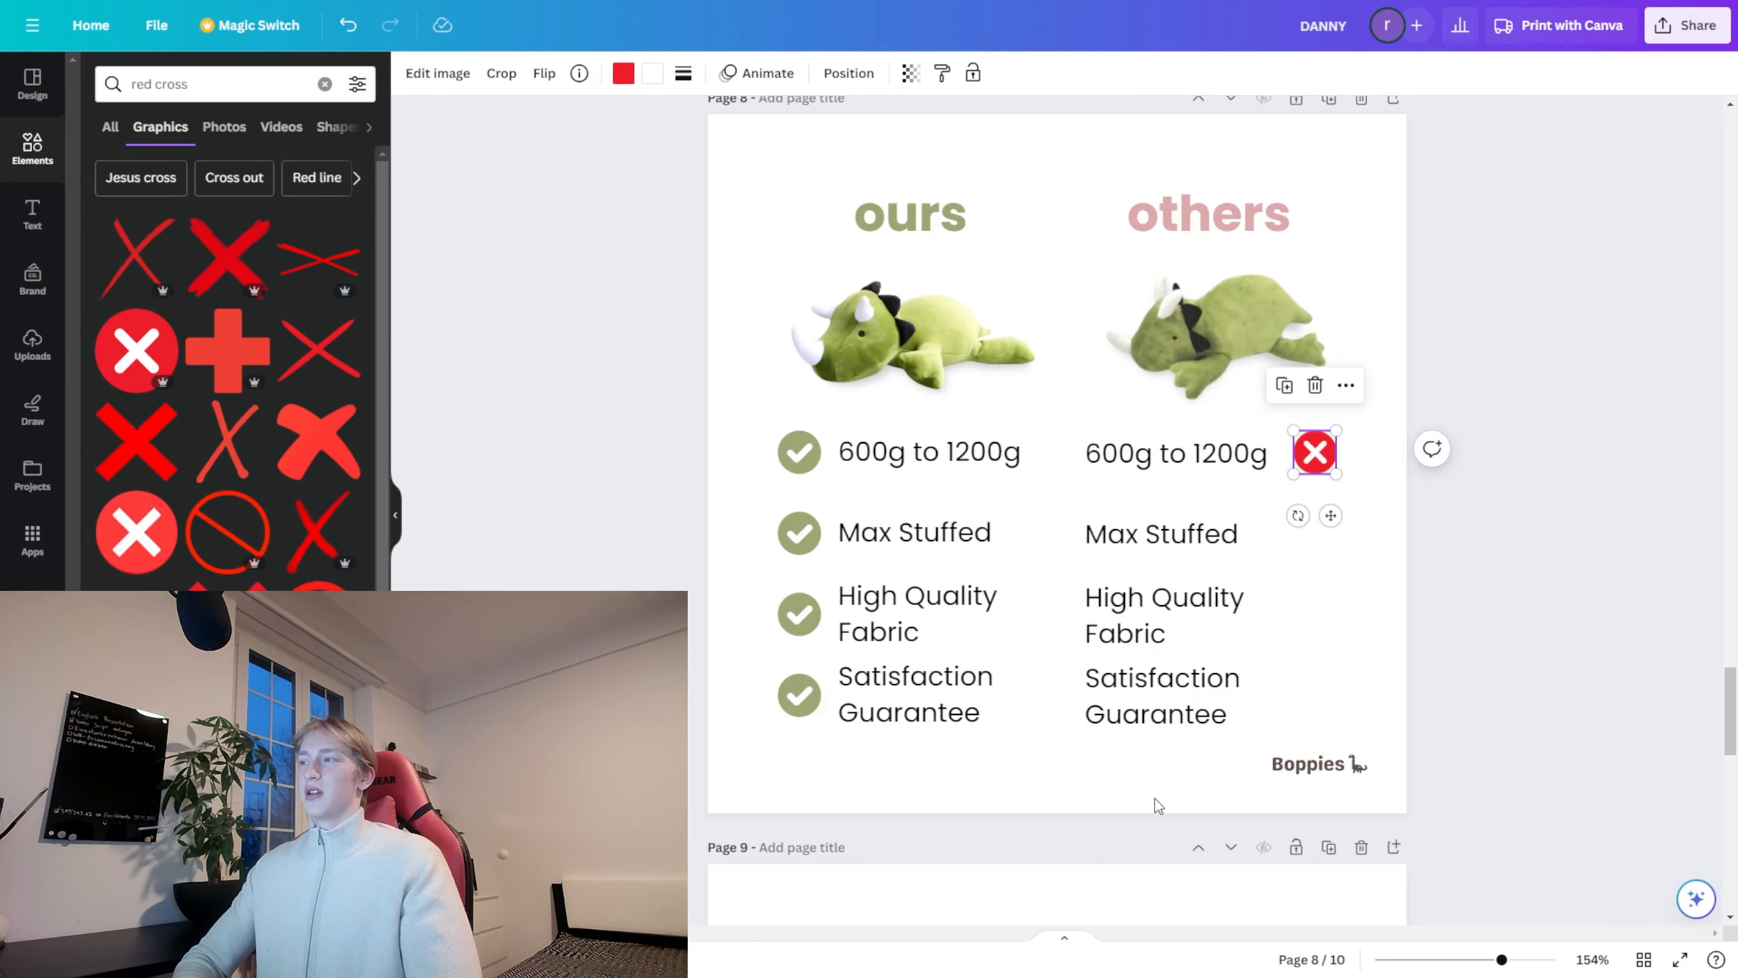
Step: Right-align the four "others" texts and line them up level with the "ours" rows
left_click_drag(1156, 806, 1155, 453)
left_click(872, 73)
left_click(872, 74)
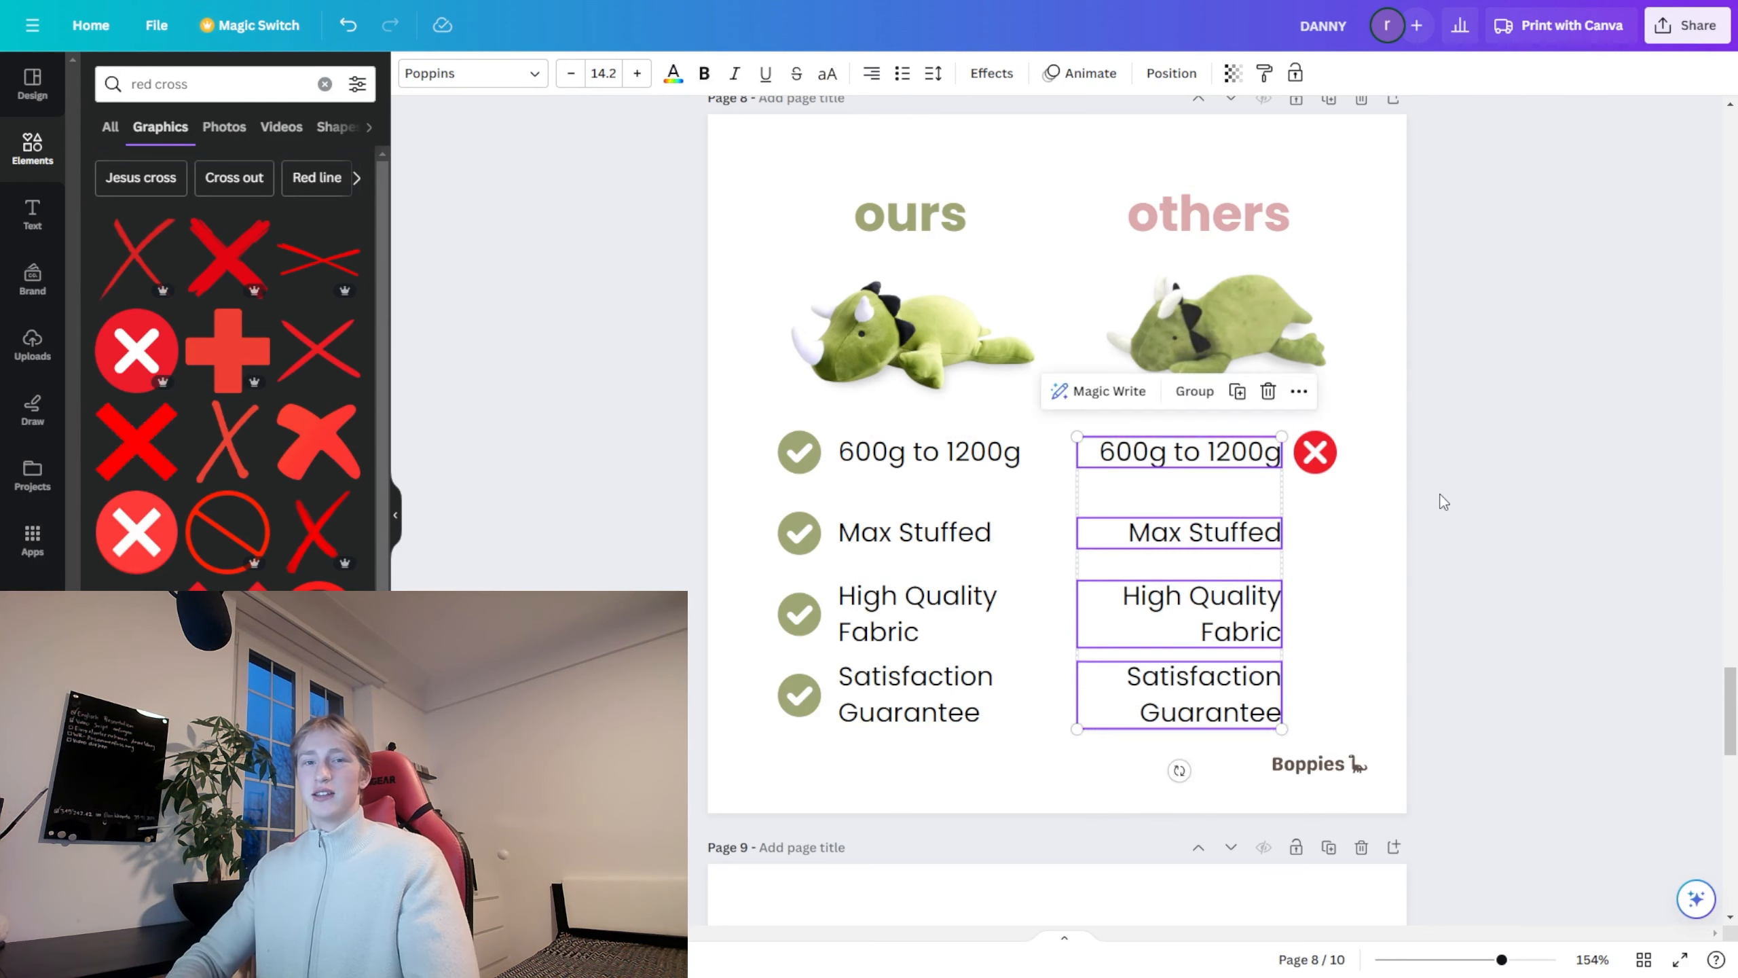
Step: Recolour the cross to the muted pink of the "others" heading and duplicate it beside each remaining "others" row
left_click(1444, 497)
left_click(1314, 465)
left_click(622, 76)
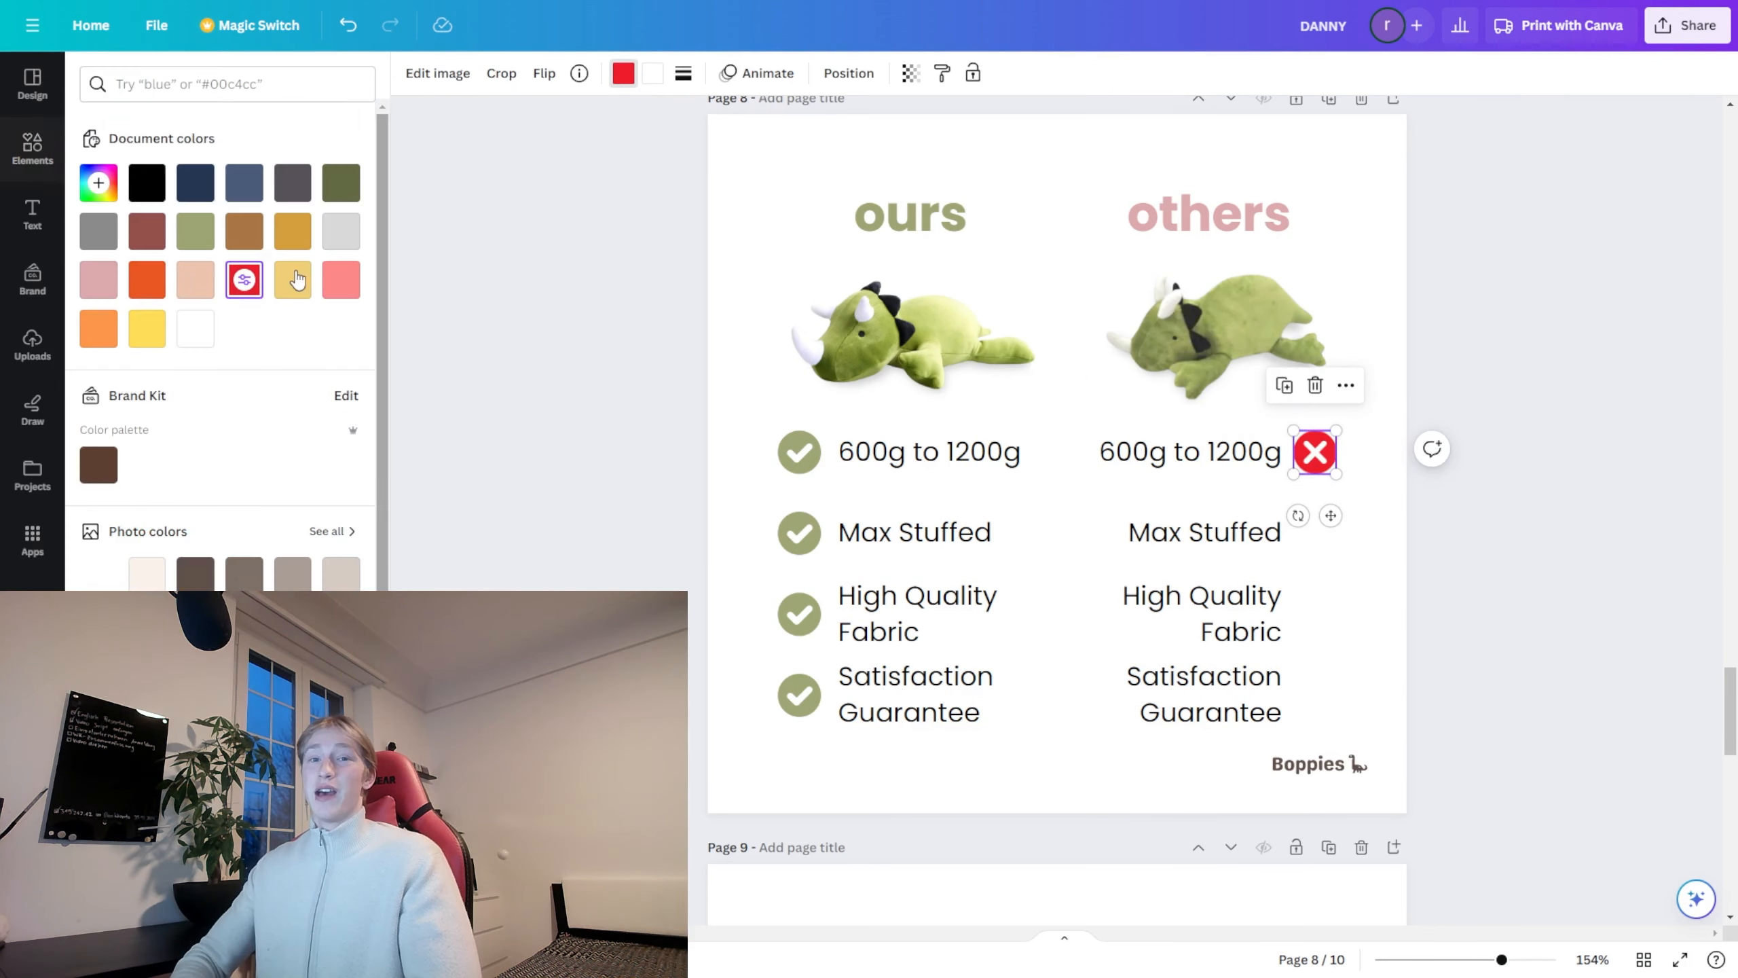
left_click(94, 287)
key("ctrl+d")
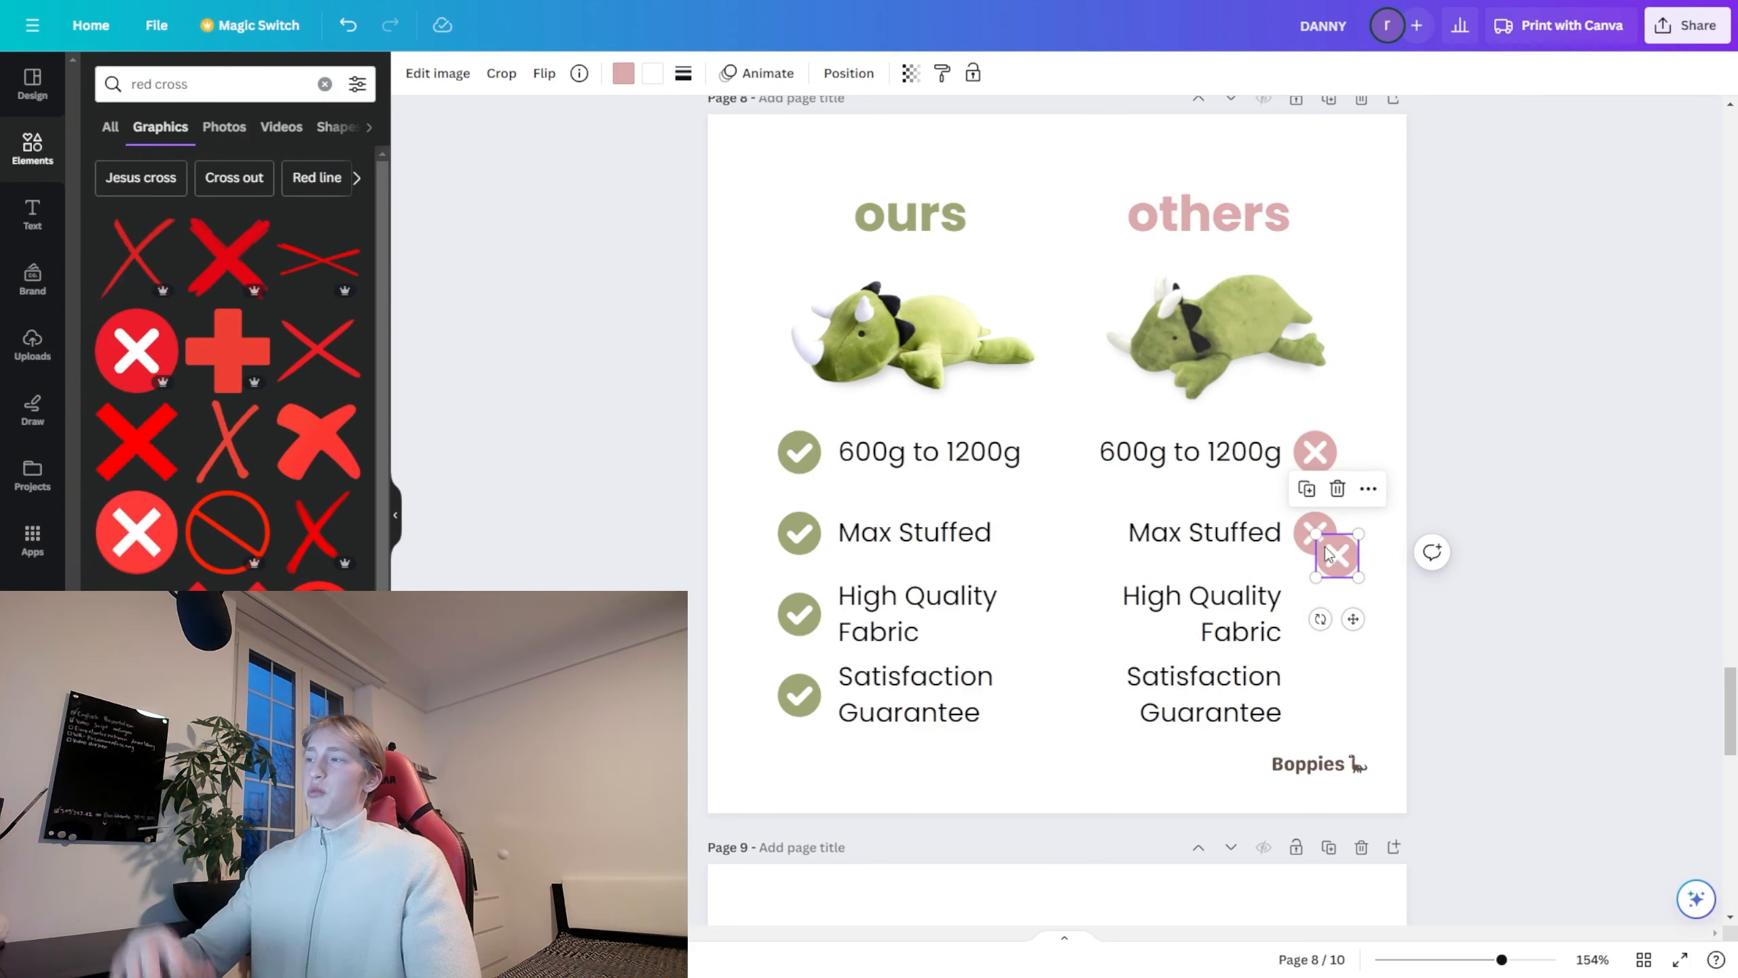
left_click_drag(1338, 559, 1318, 618)
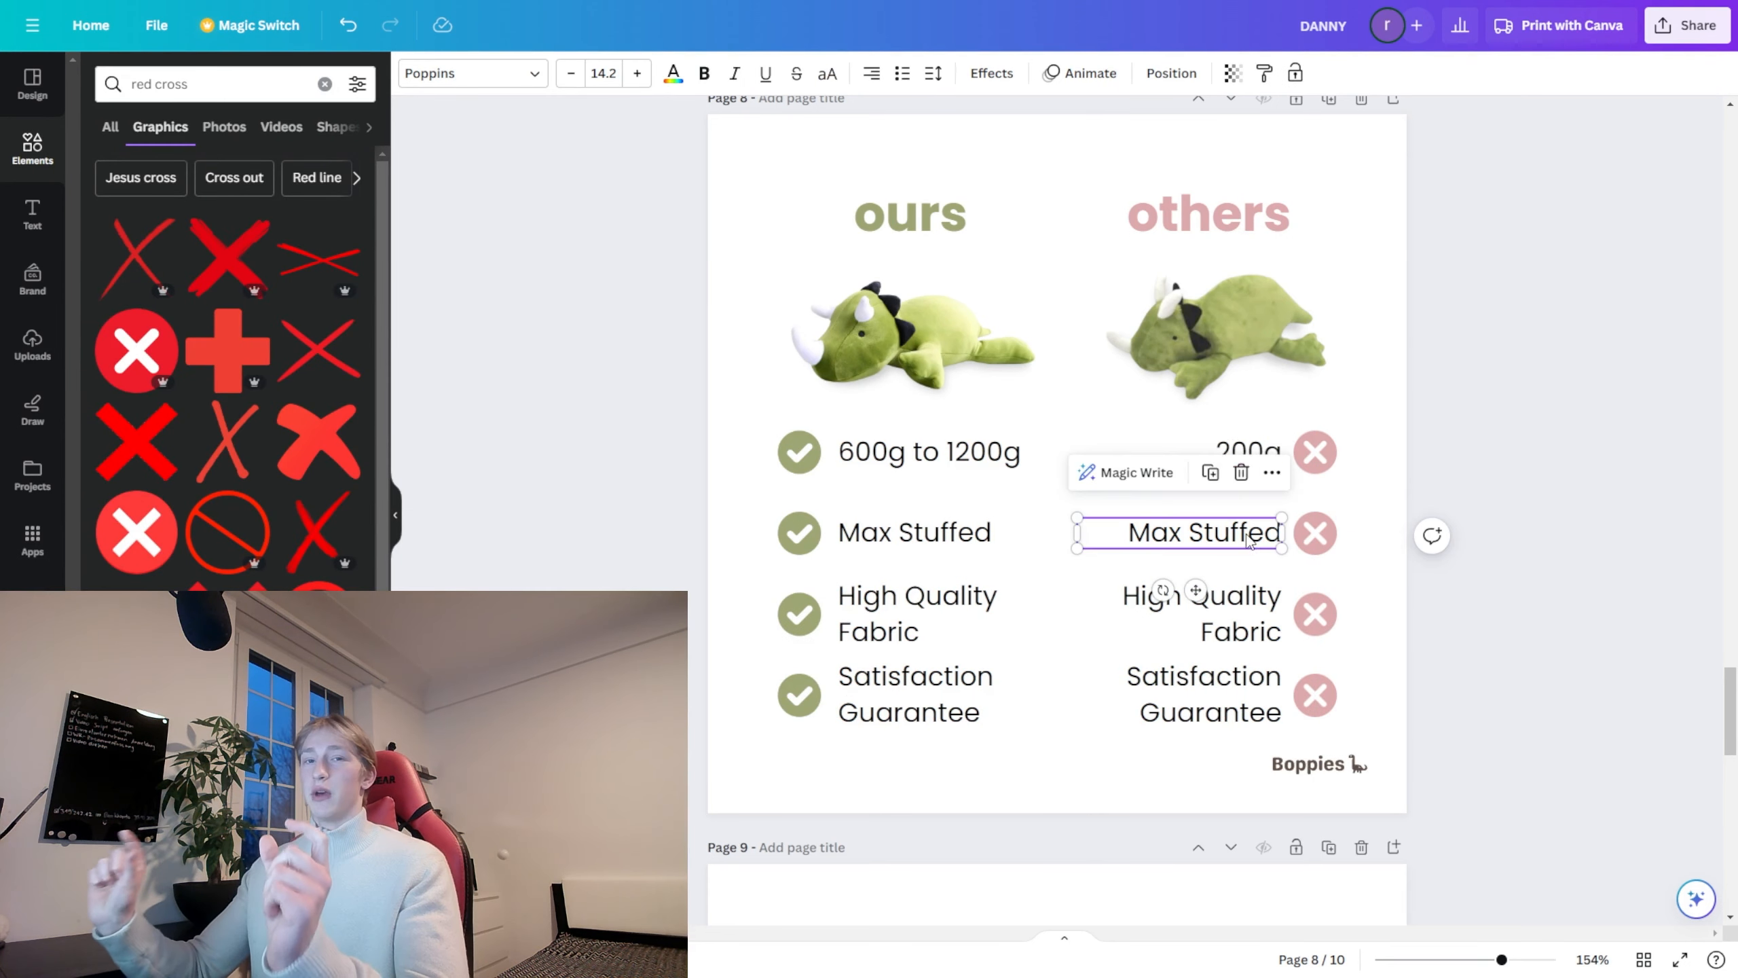
Step: Reword the lower three "others" rows as "Deforms Easily", "Polyester Fabric" and "No Buyer Guarantee", and nudge both columns with their plush photos slightly up
key("ctrl+a")
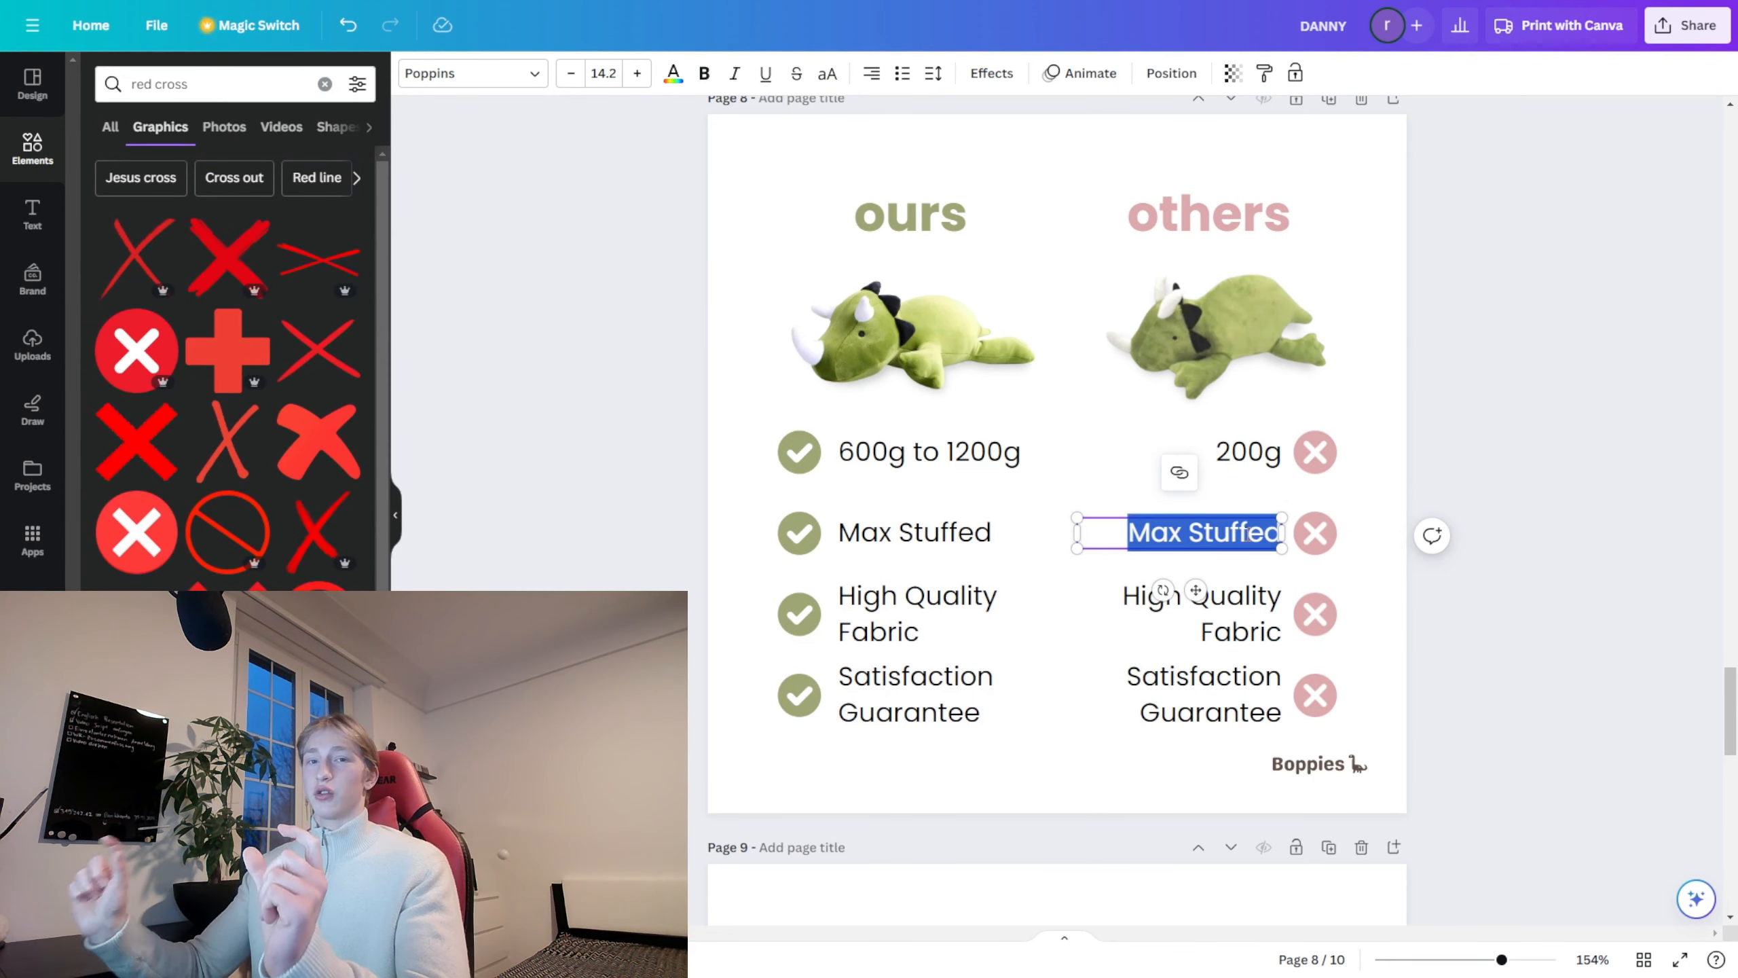
type("Deforms Easily")
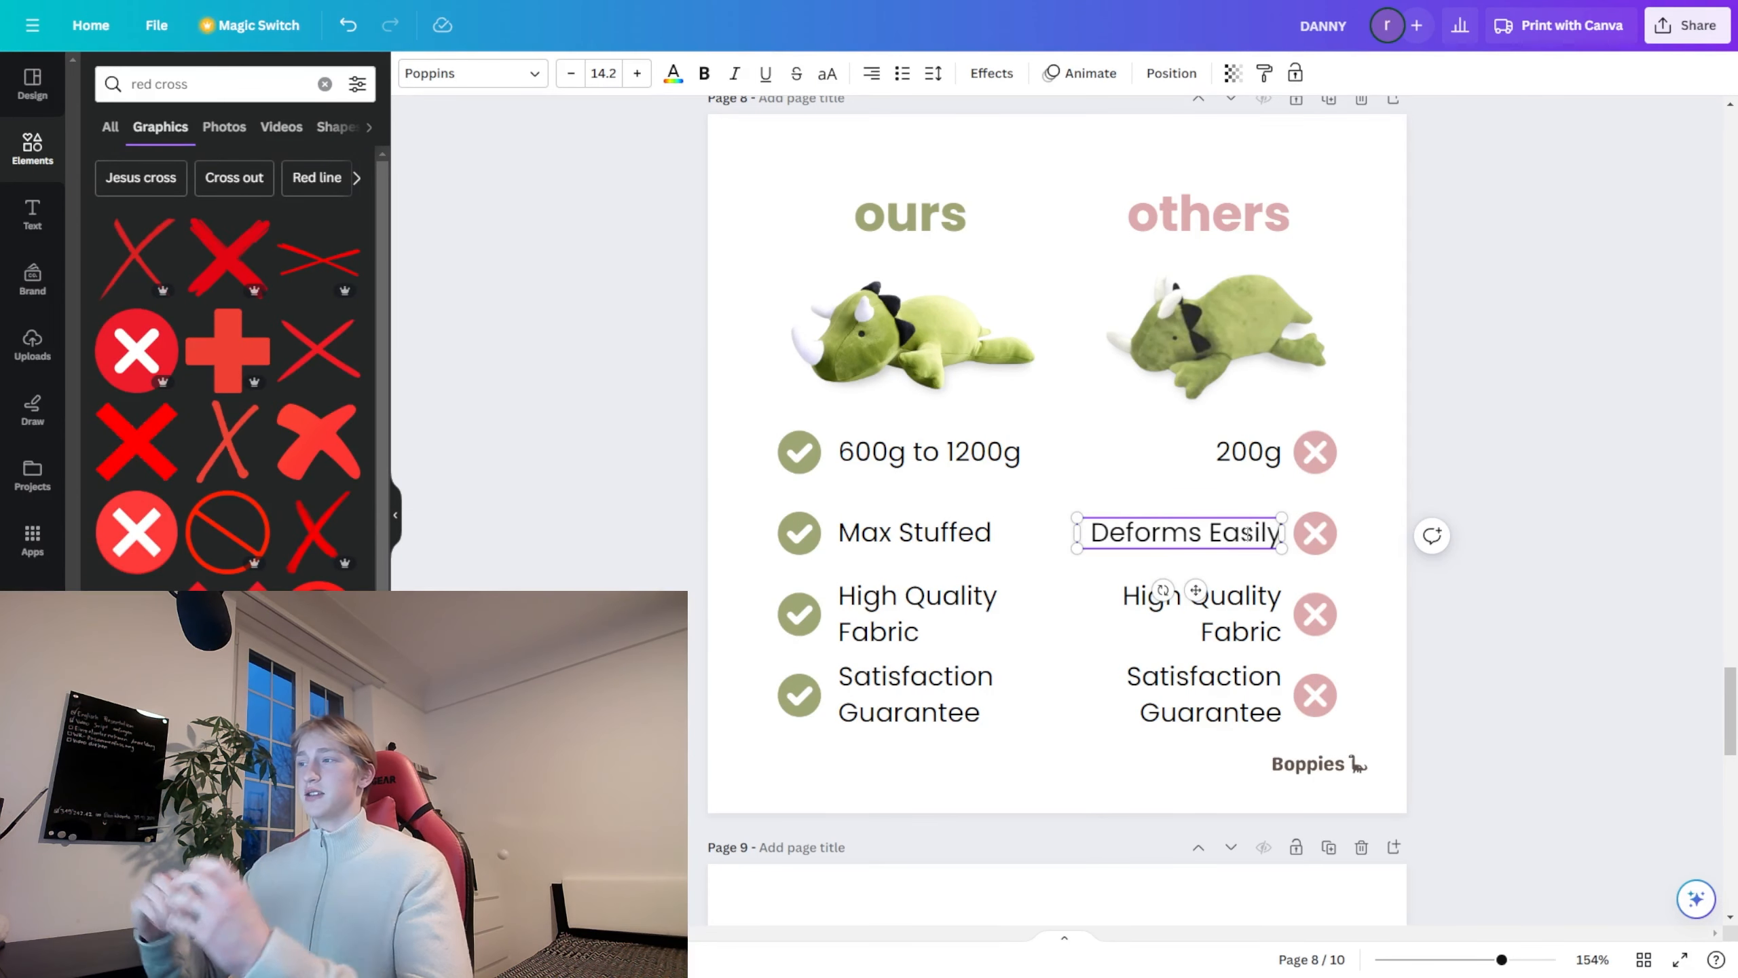
double_click(1212, 605)
key("ctrl+a")
type("Po")
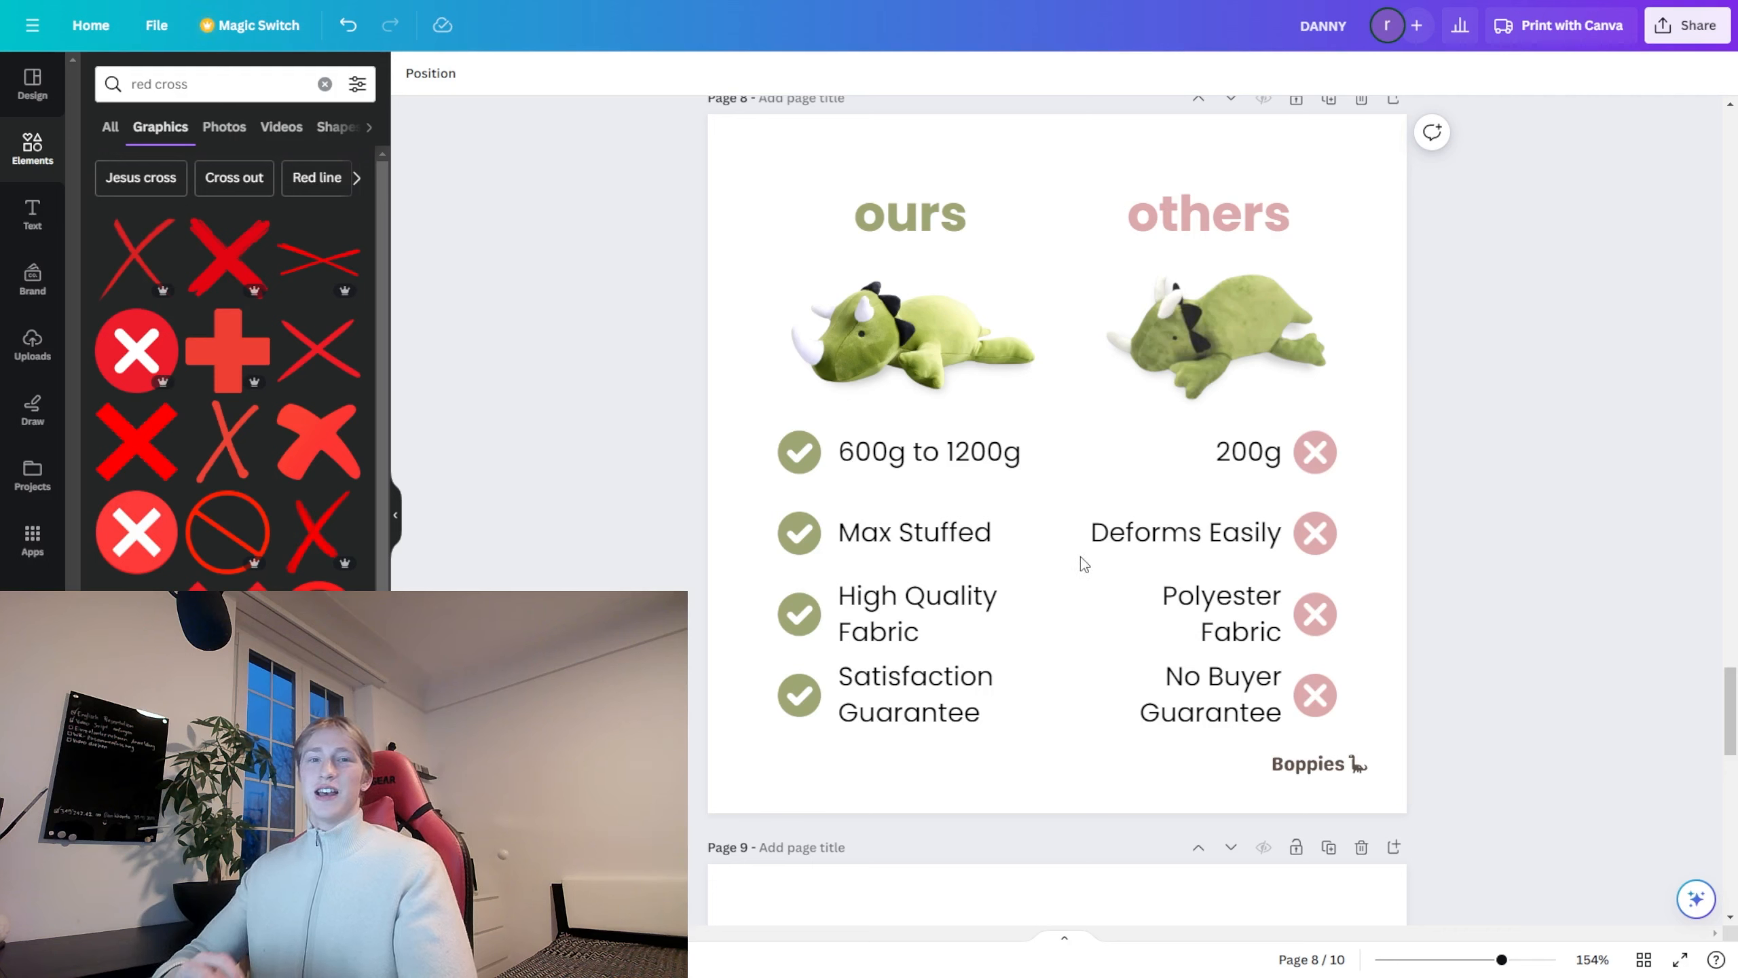
left_click_drag(1499, 722, 737, 312)
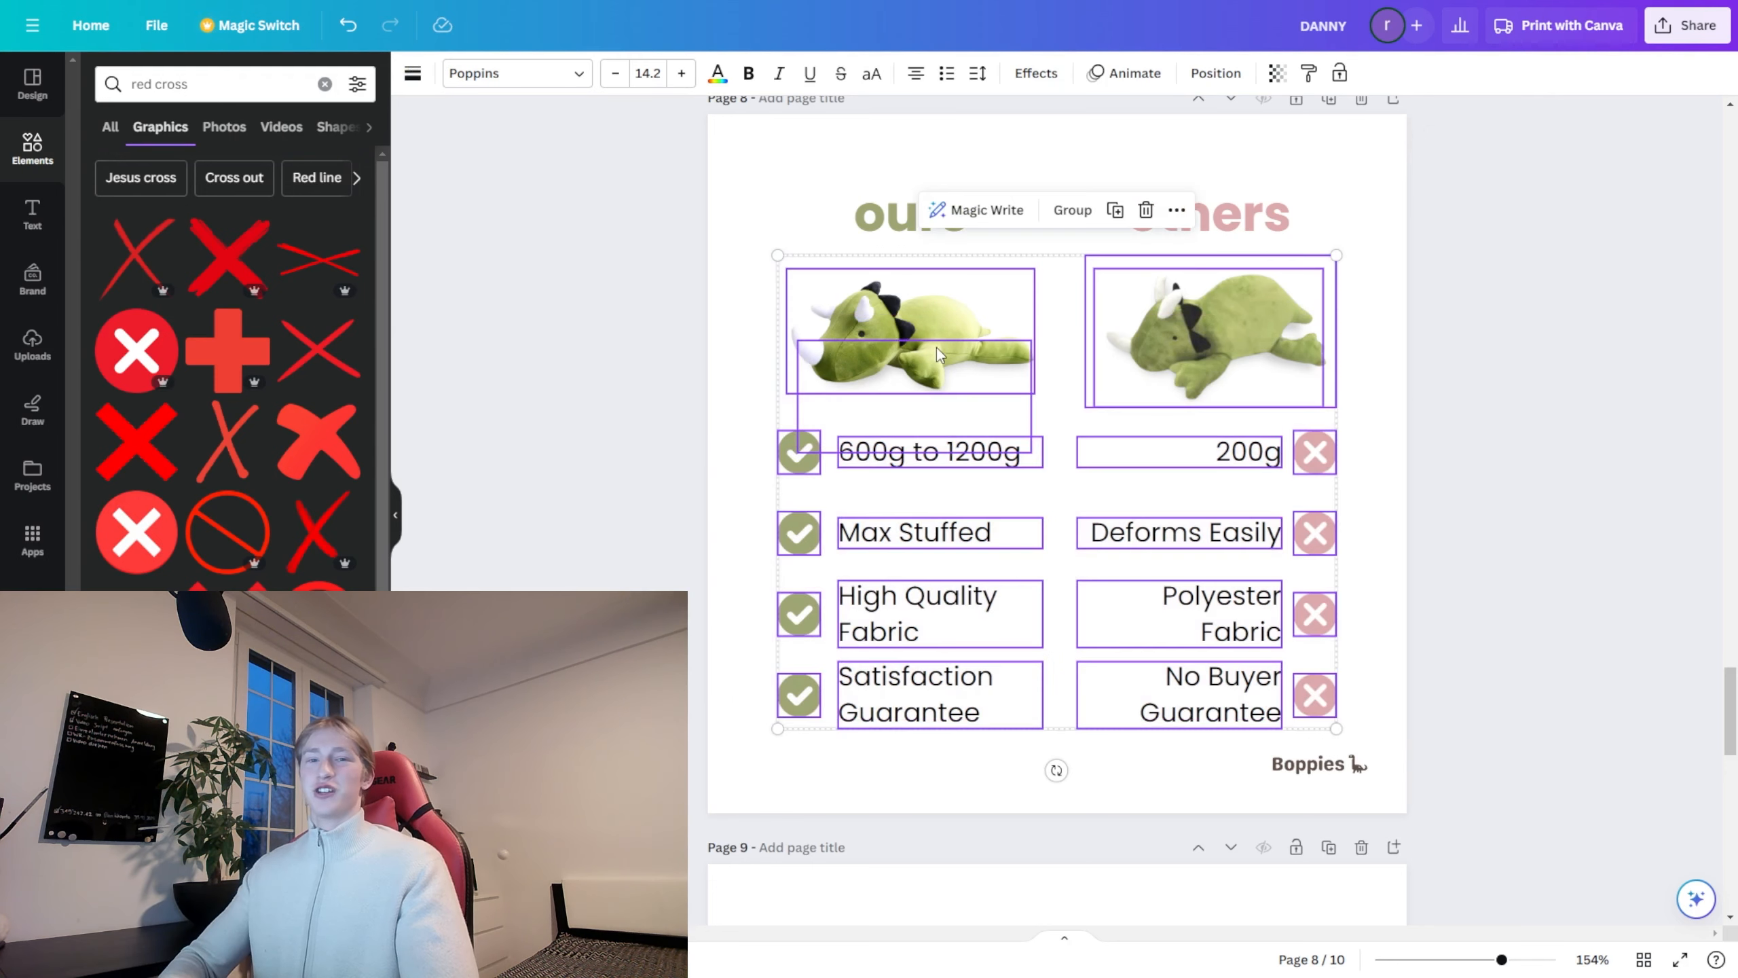
left_click_drag(937, 347, 938, 332)
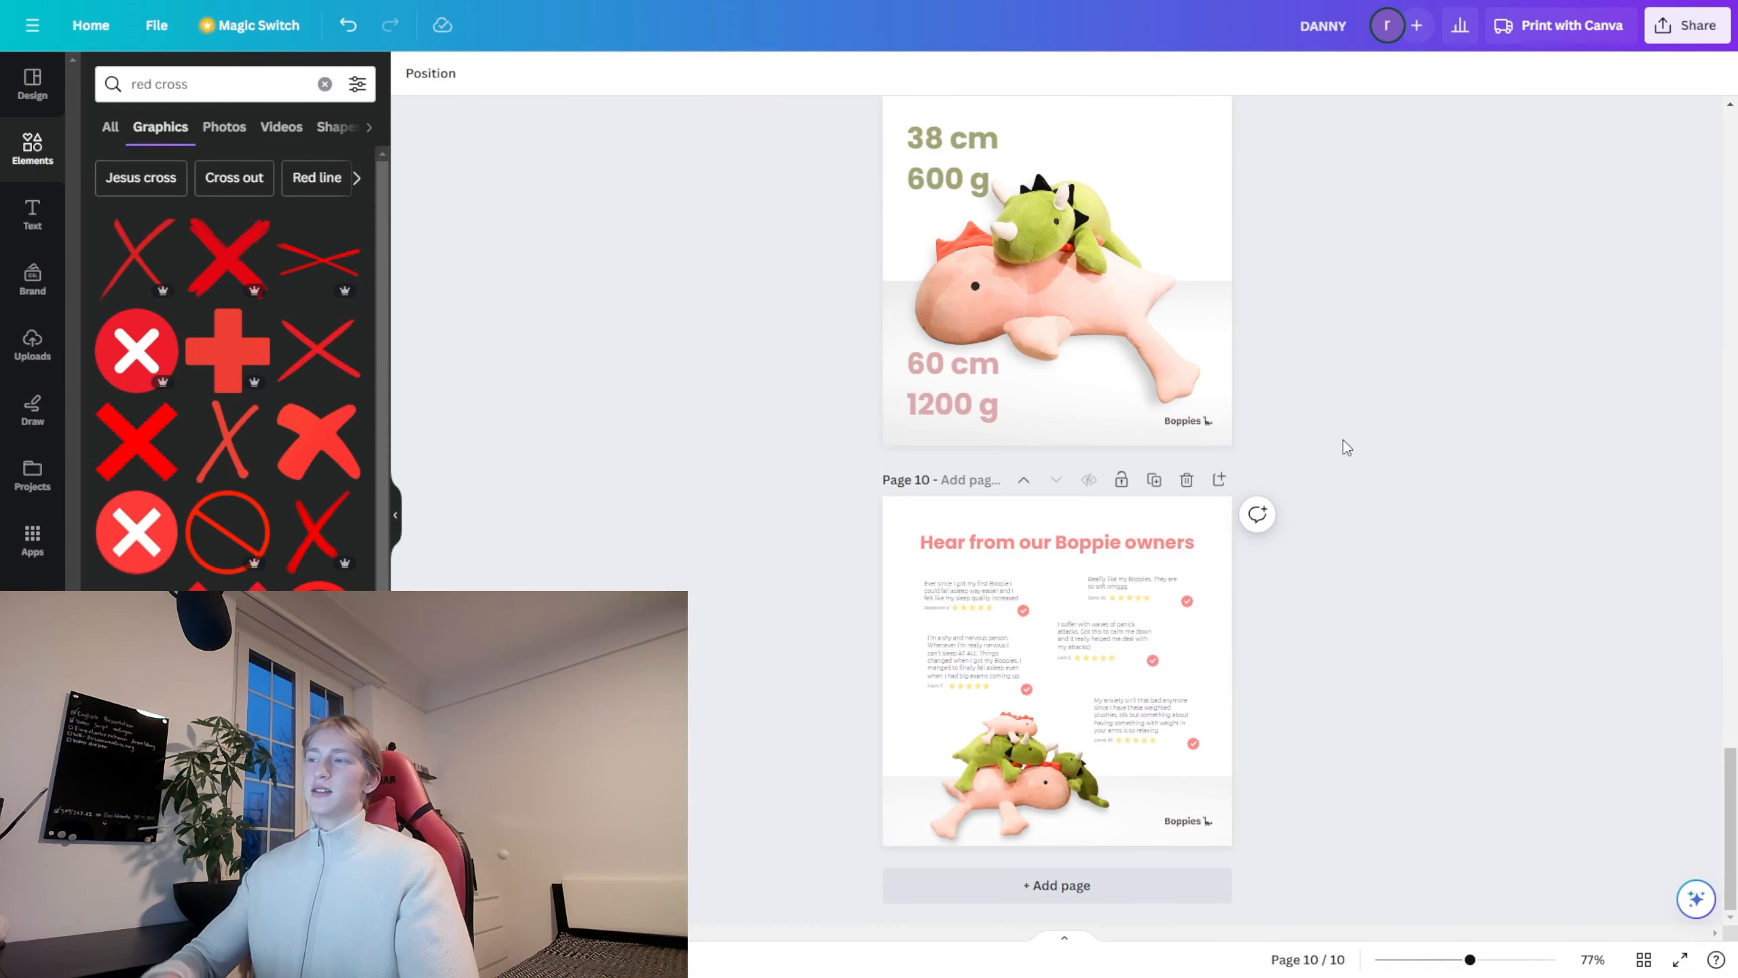
Step: Review the finished Boppies pages, from the individual animal images to the benefits, comparison, size and customer review pages
scroll(1343, 440, "up", 8)
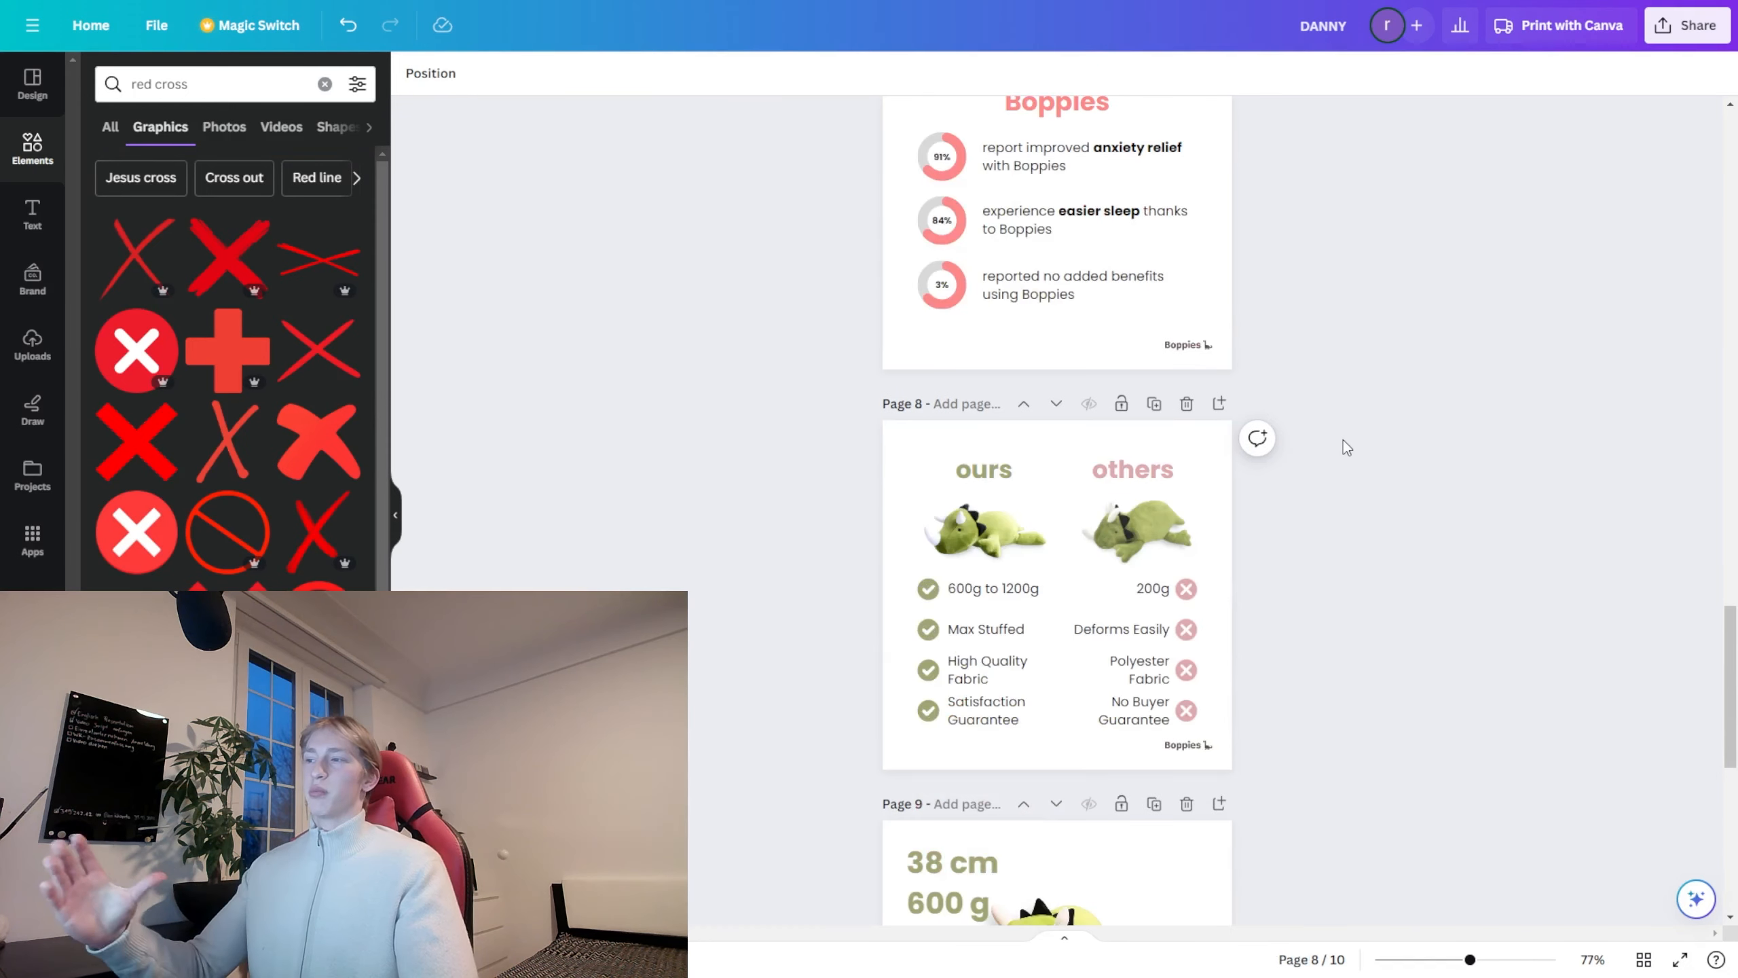
scroll(1344, 440, "up", 10)
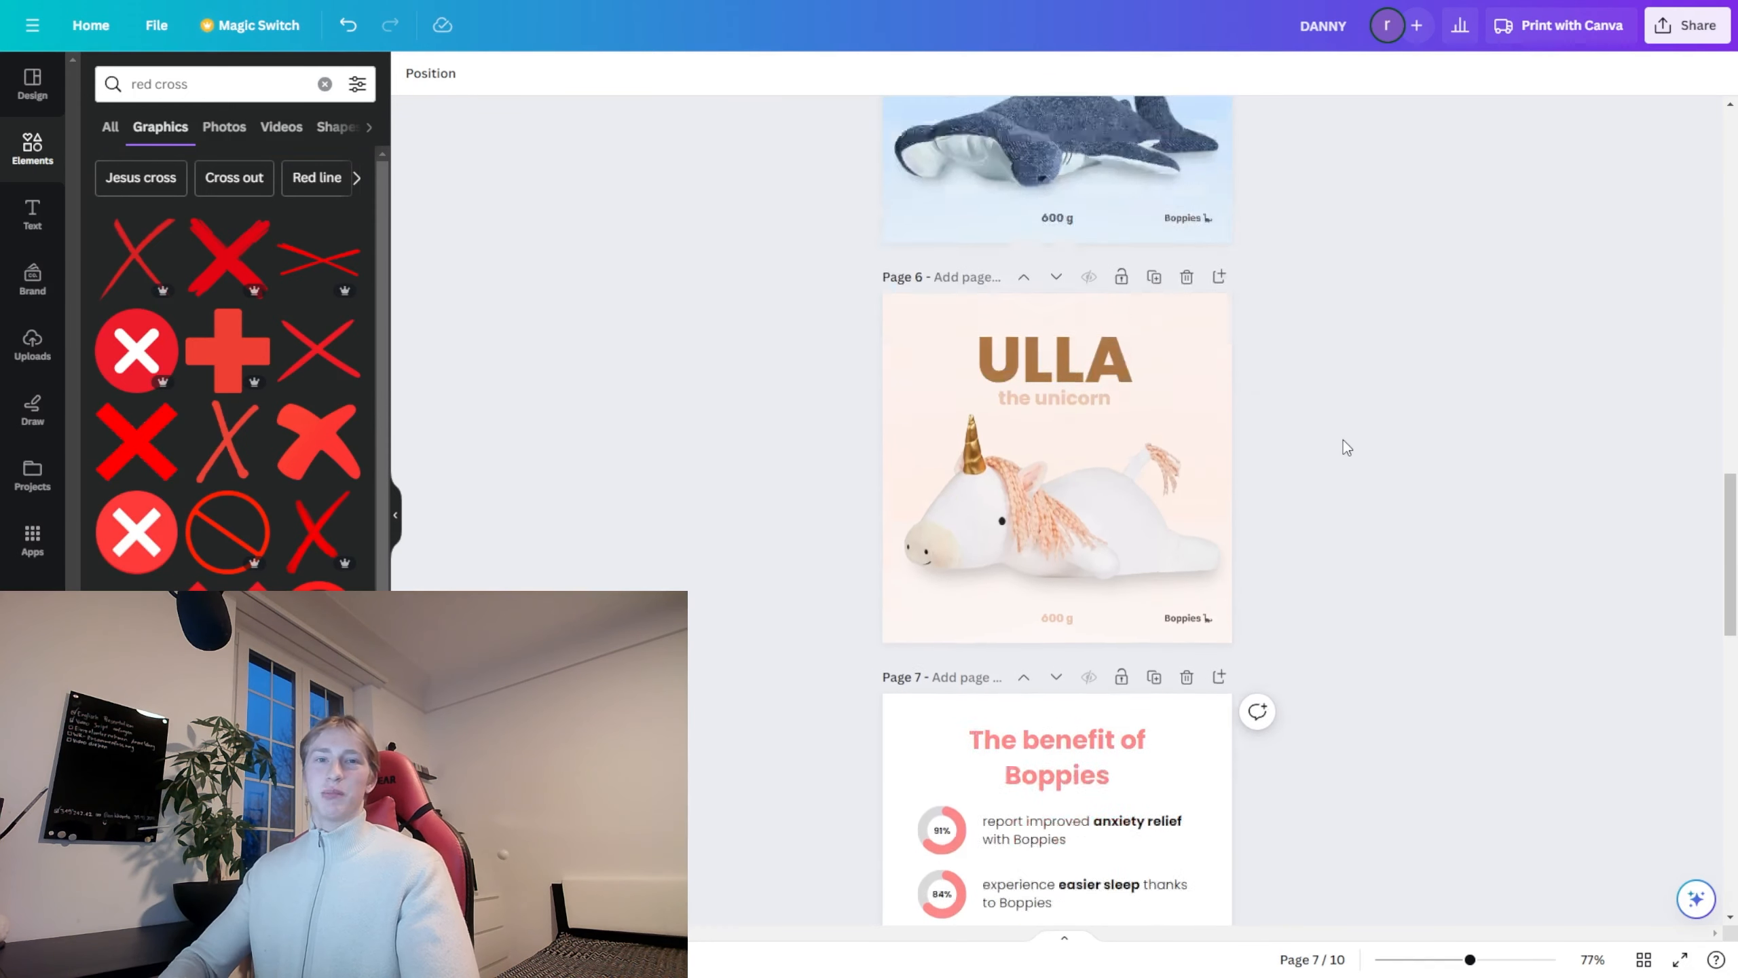
scroll(1344, 440, "up", 20)
scroll(1341, 437, "down", 9)
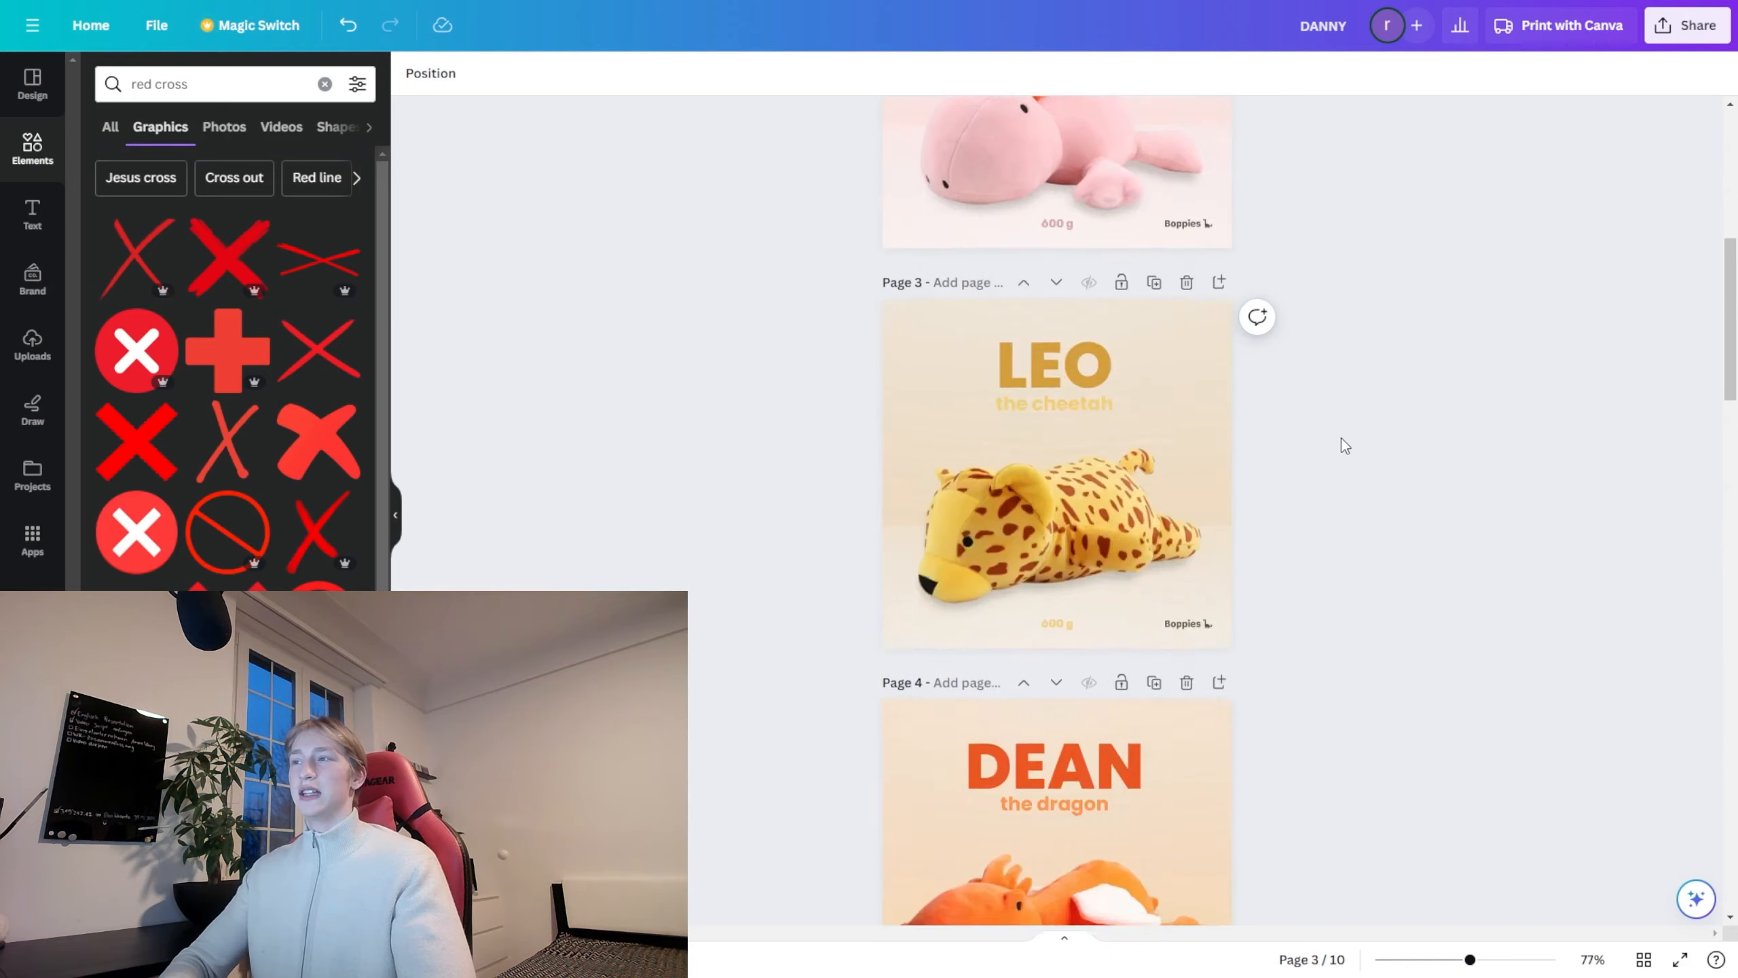
scroll(1342, 438, "down", 20)
scroll(1343, 440, "up", 12)
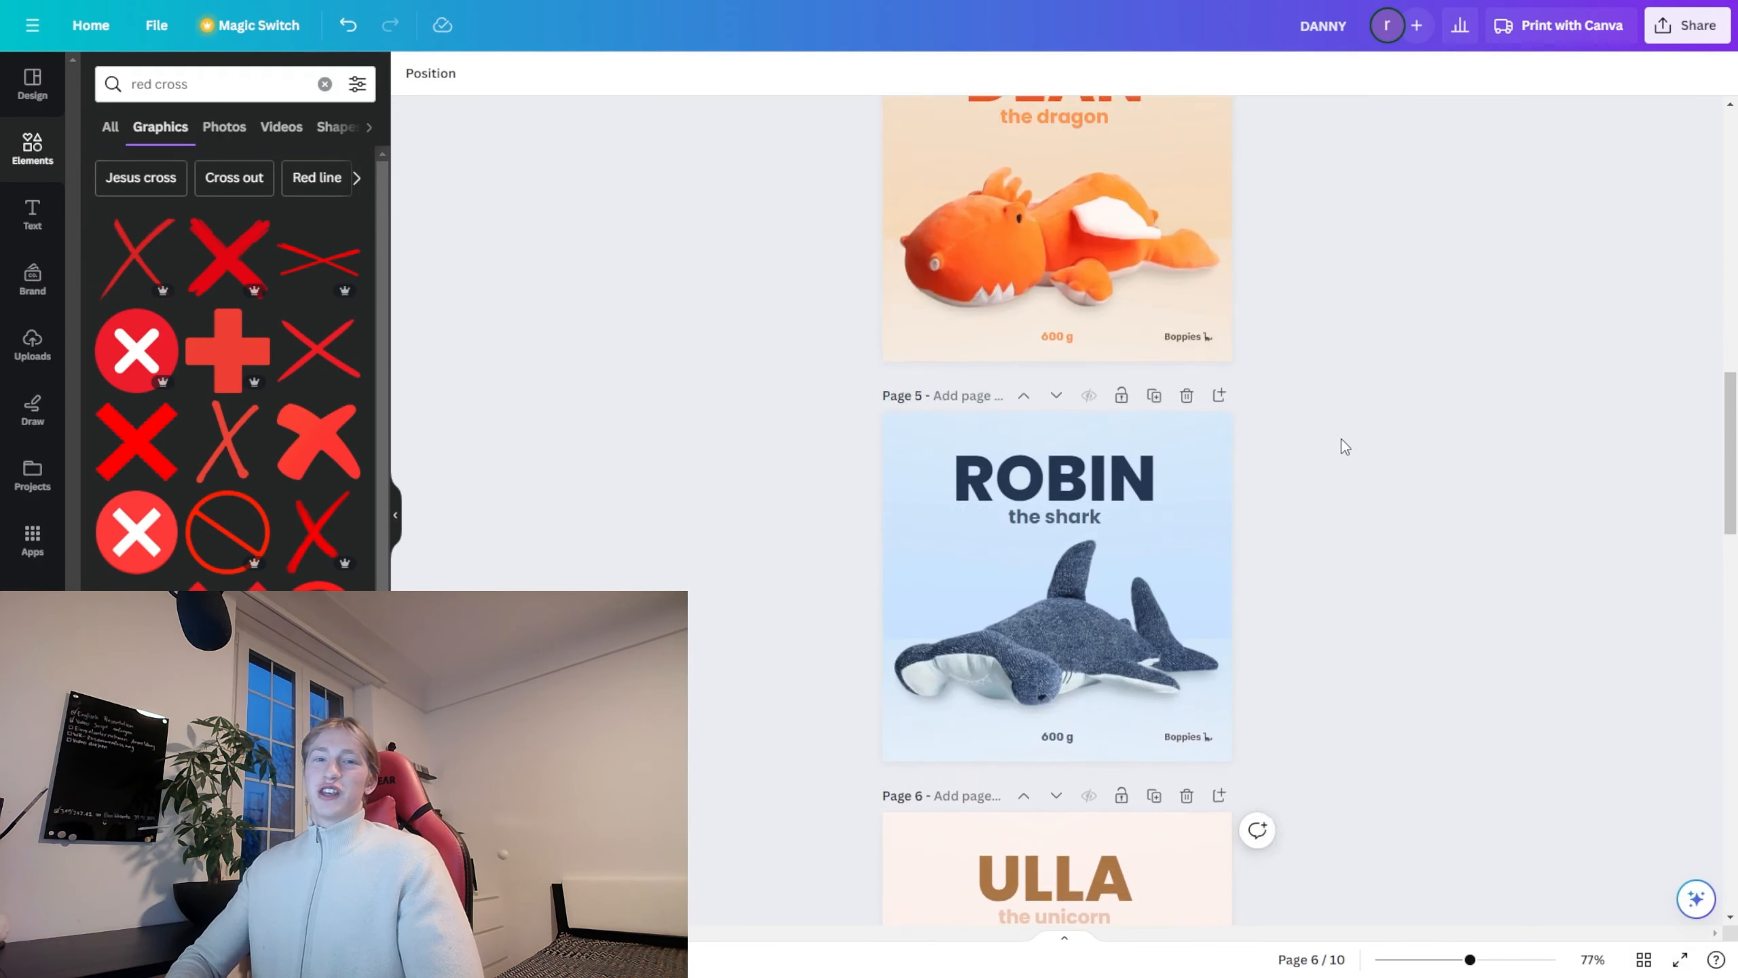
scroll(1341, 439, "up", 20)
scroll(1342, 438, "down", 20)
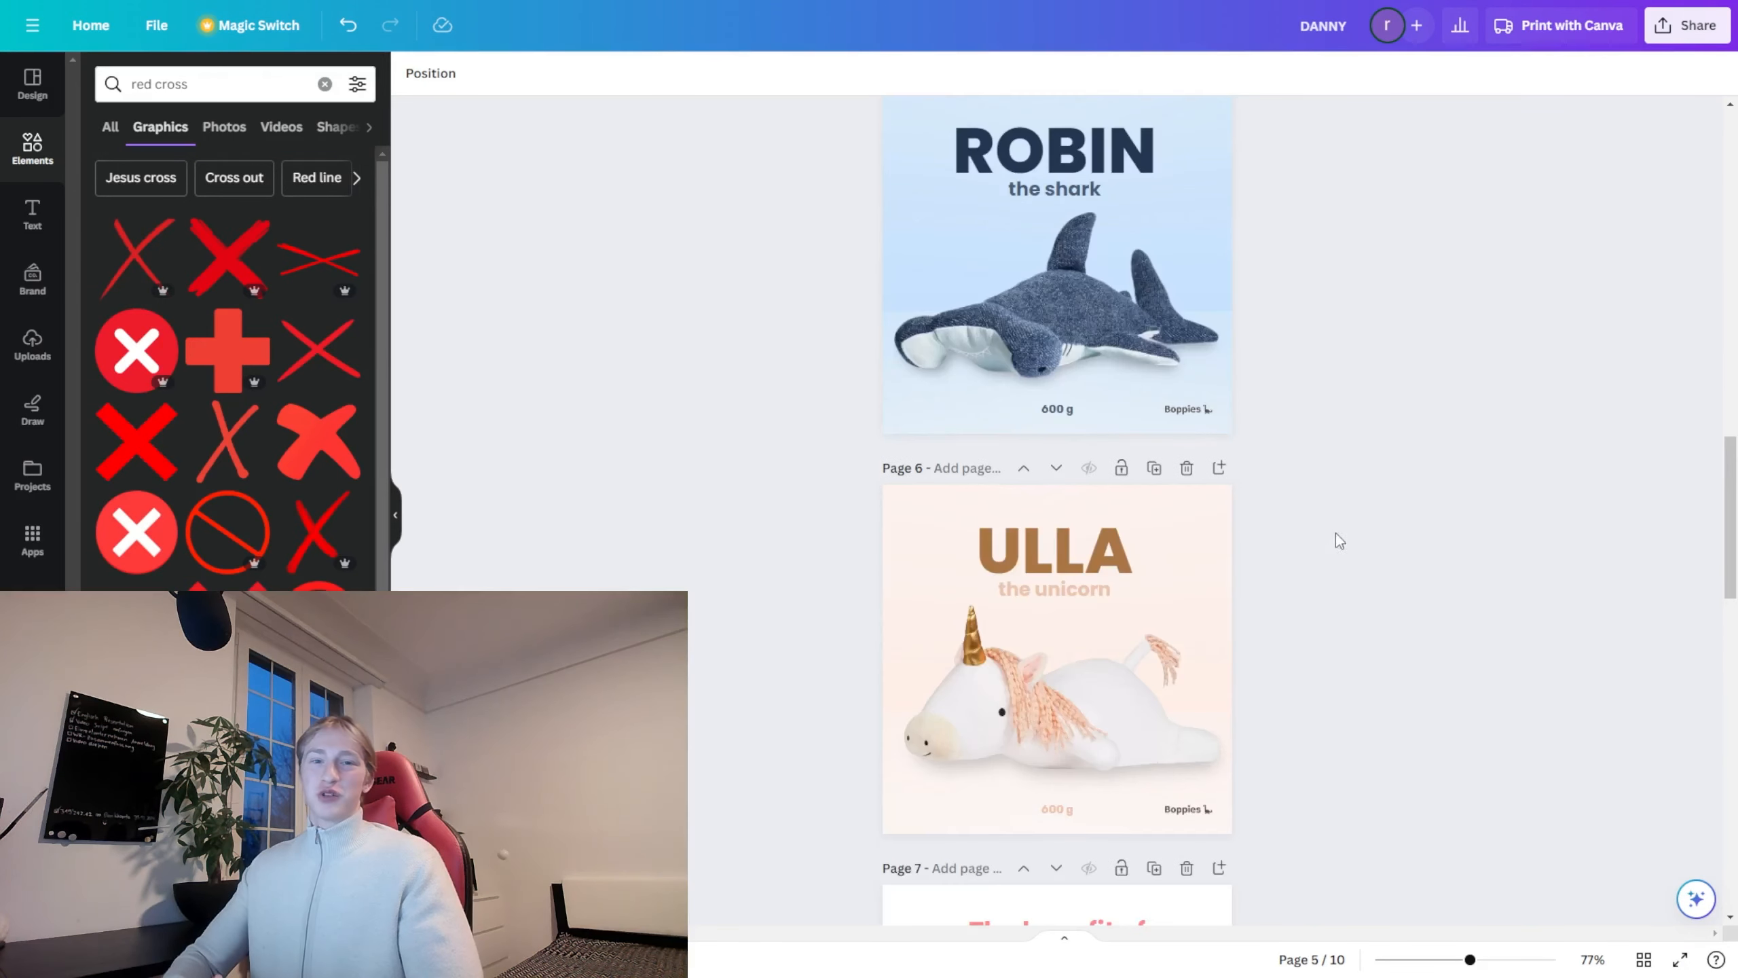
scroll(1339, 541, "down", 5)
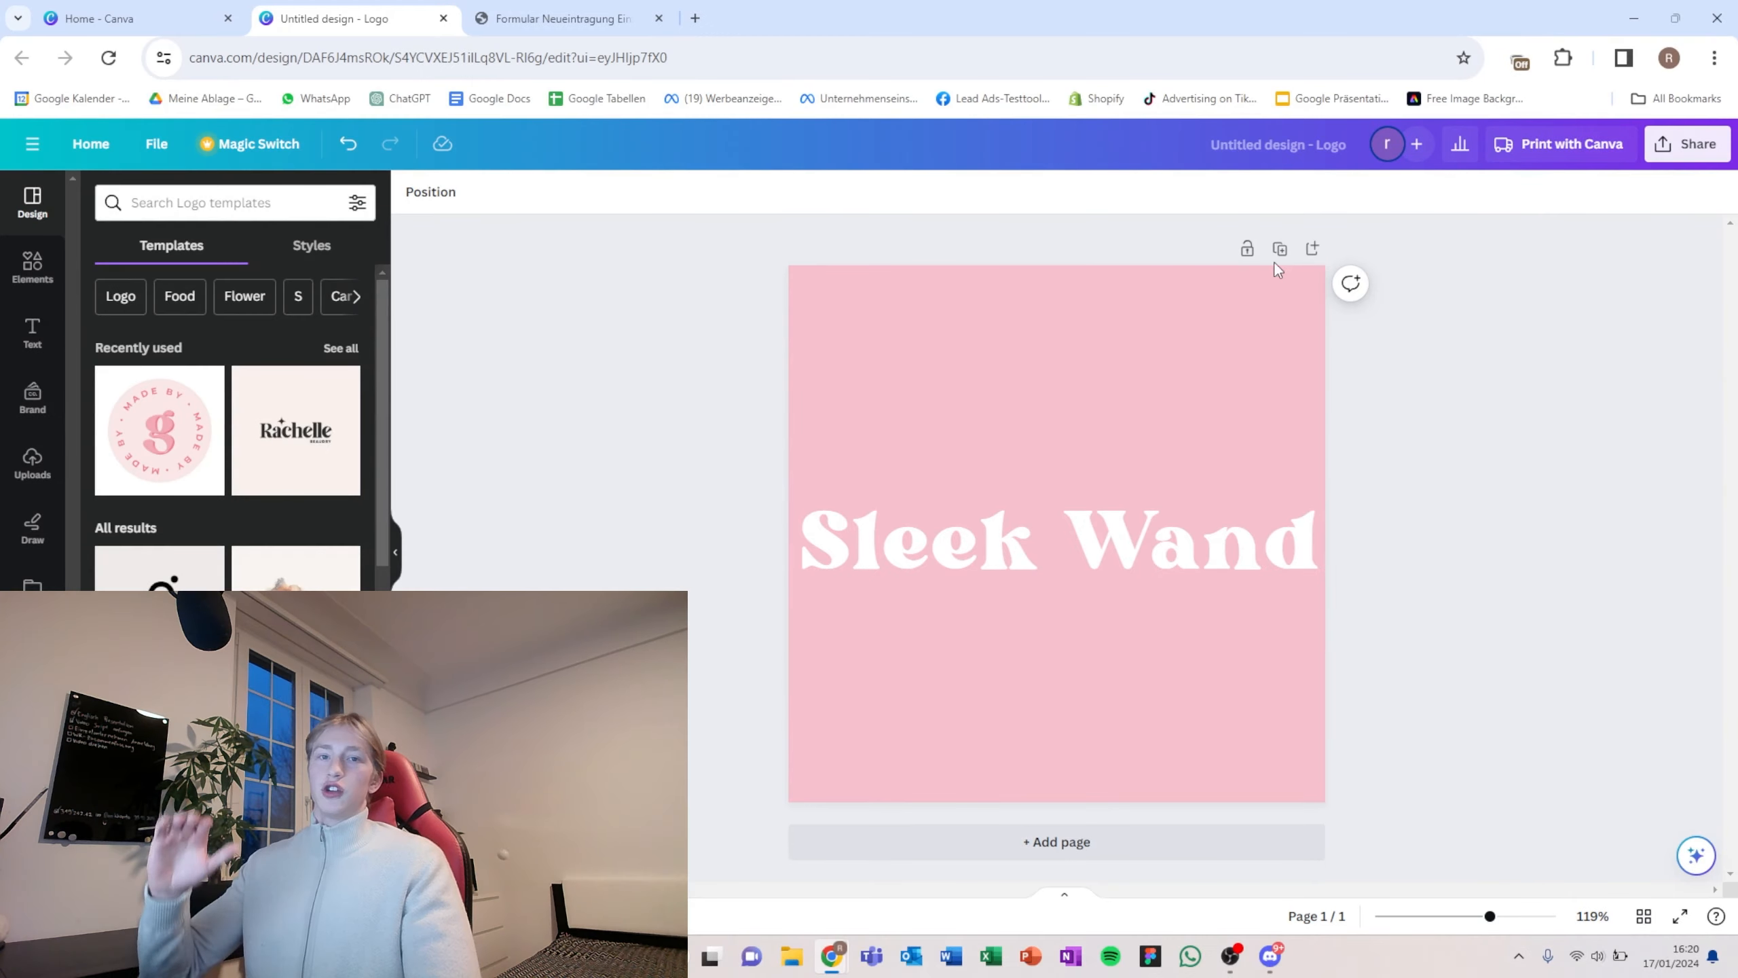
Step: Duplicate the pink Sleek Wand logo page and shrink the logo text into the lower-right corner of the copy
left_click(1280, 249)
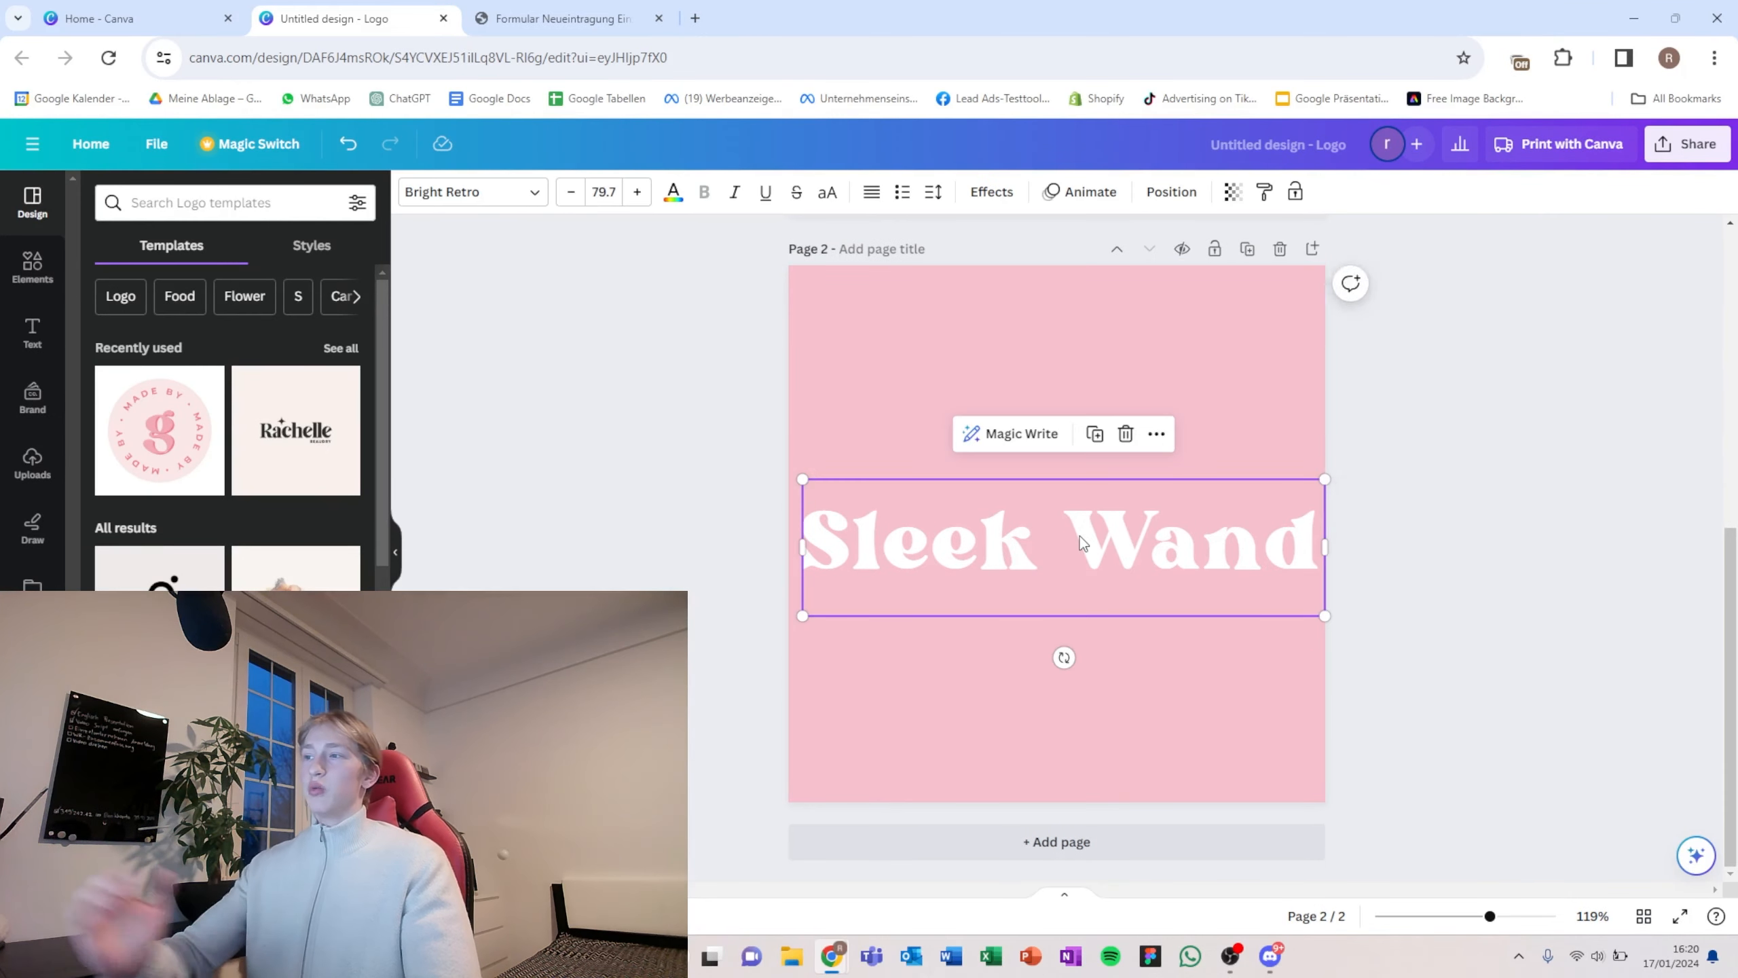
left_click_drag(802, 477, 1251, 768)
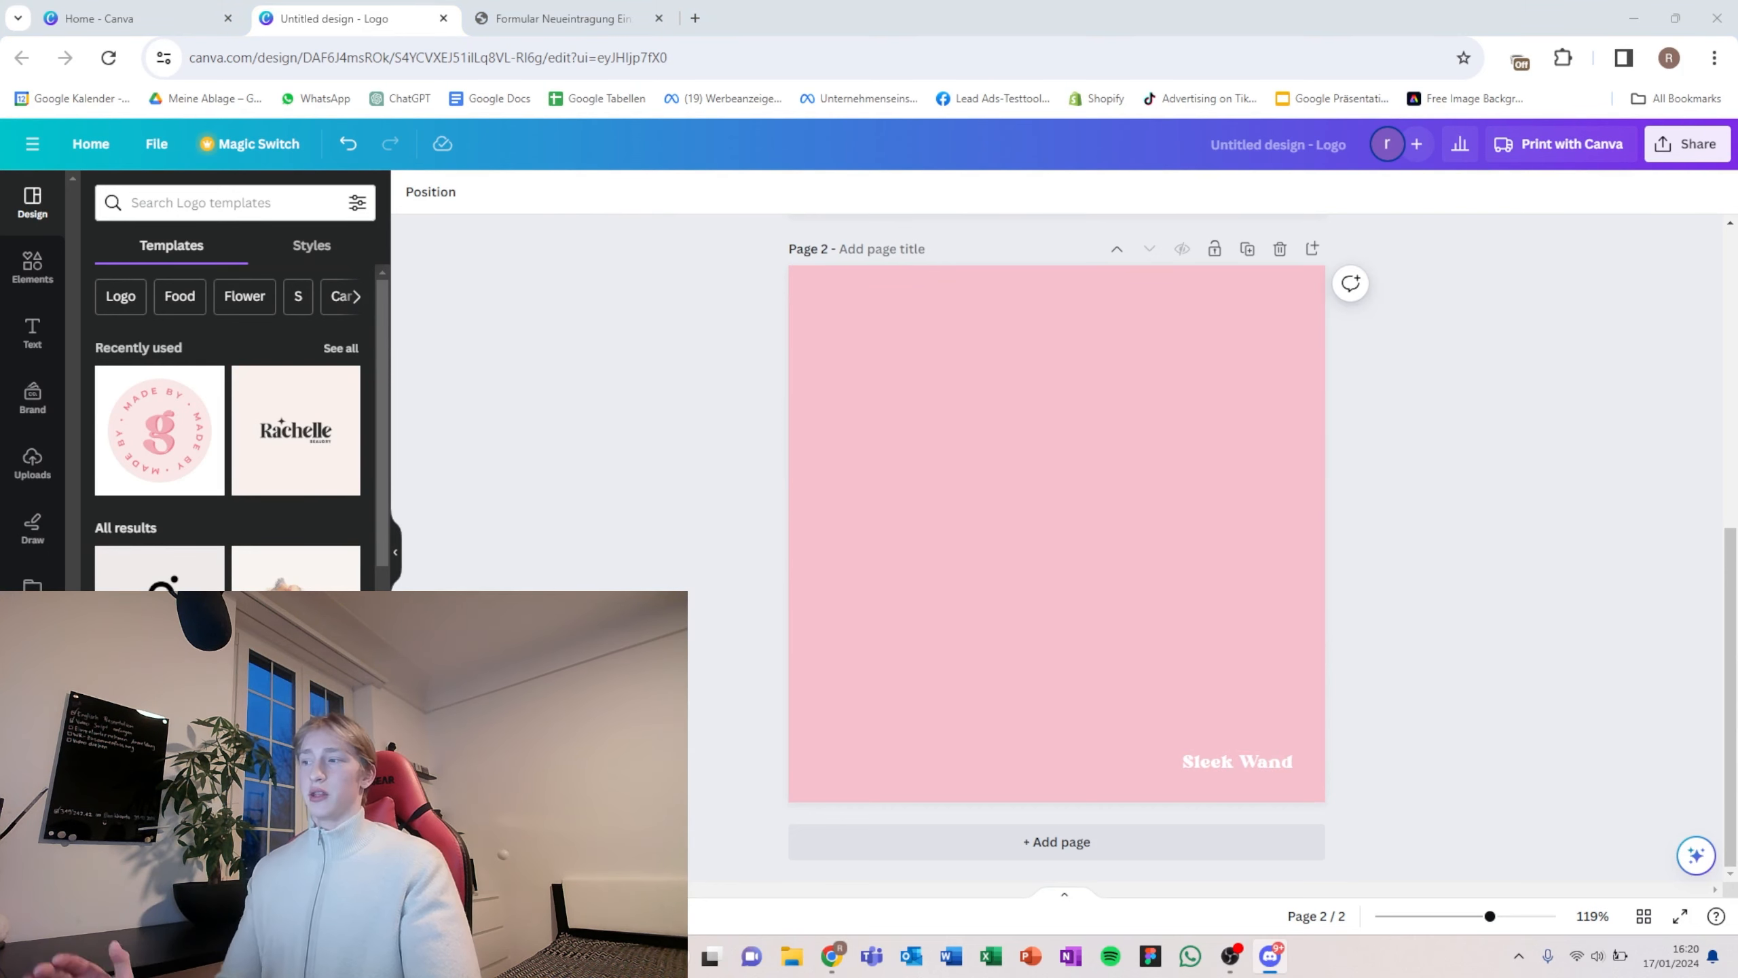
Step: Paste the photo of the hand holding the wand onto page 2 and enlarge it to span the page width
key("ctrl+v")
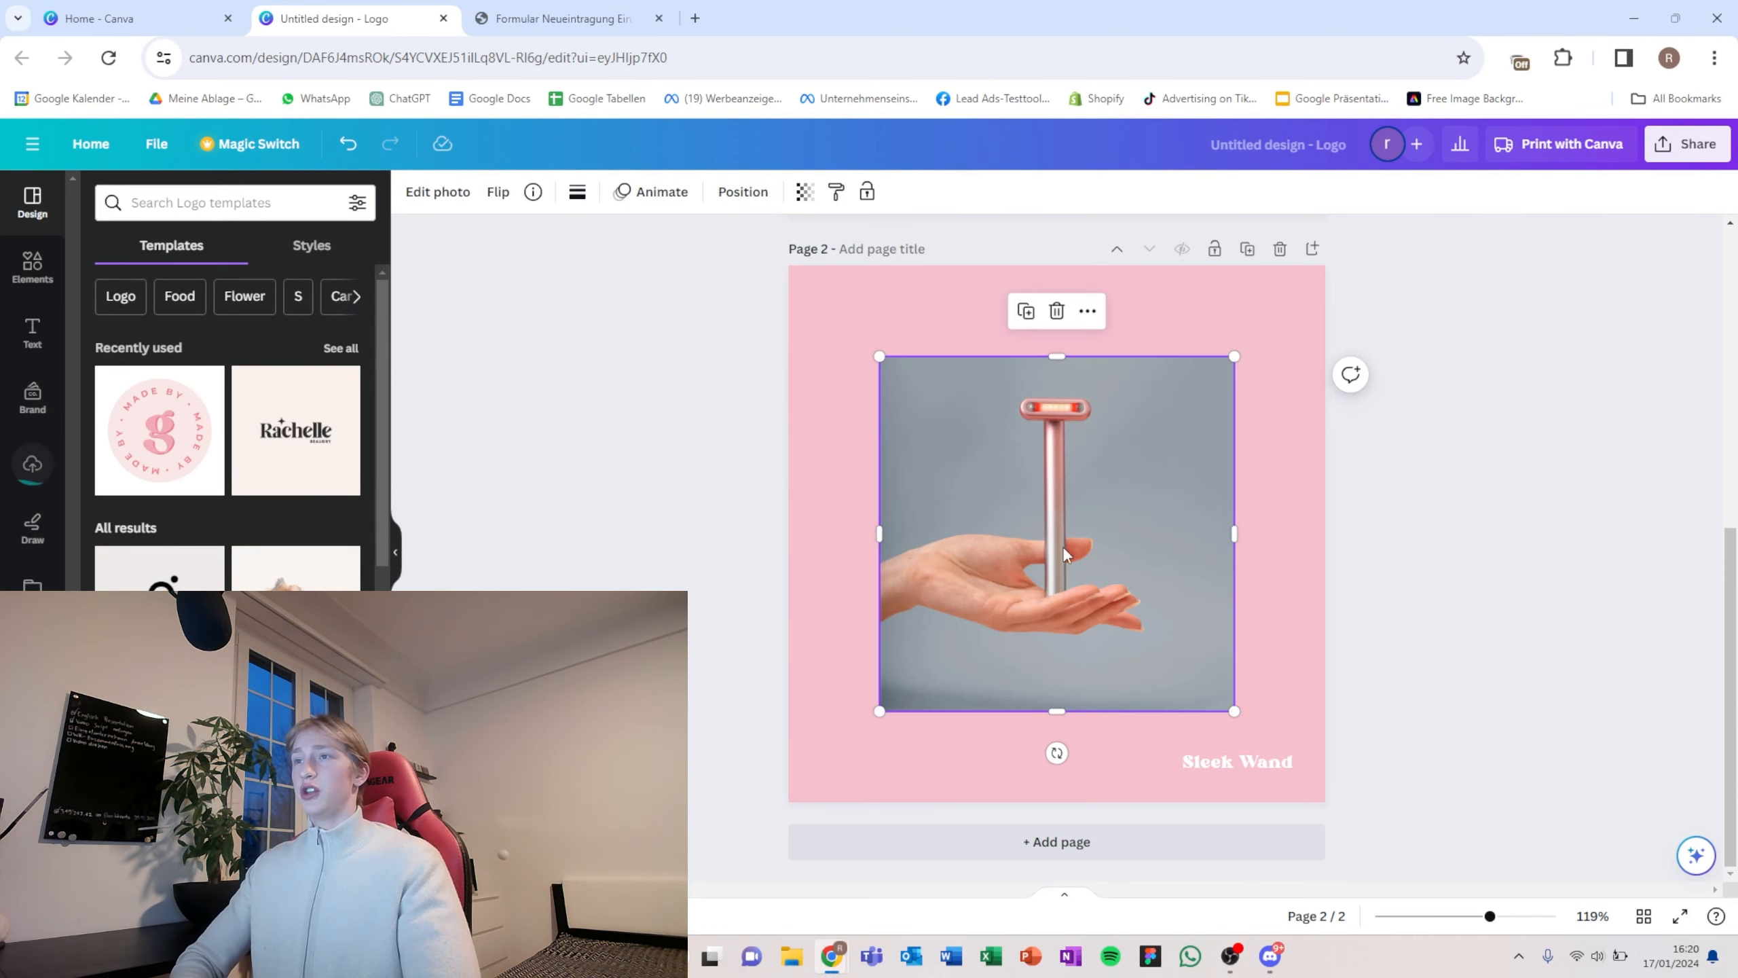
left_click_drag(1229, 726, 1478, 883)
left_click_drag(1166, 681, 1078, 588)
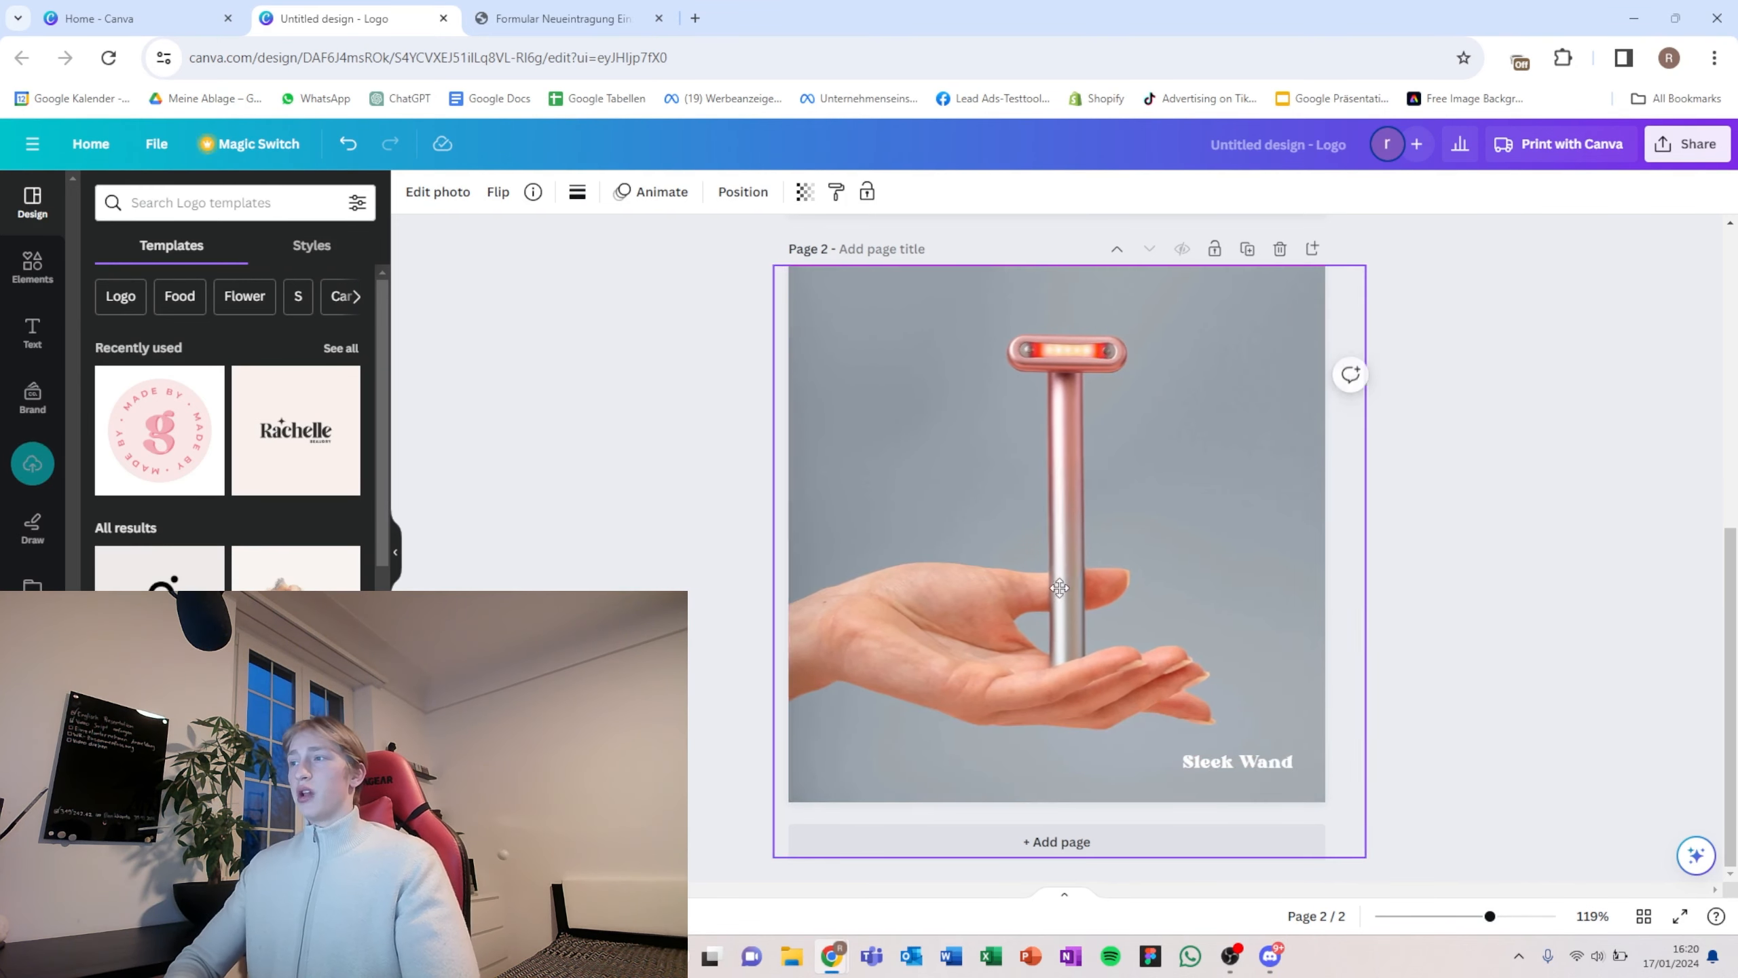
left_click_drag(1381, 266, 1350, 296)
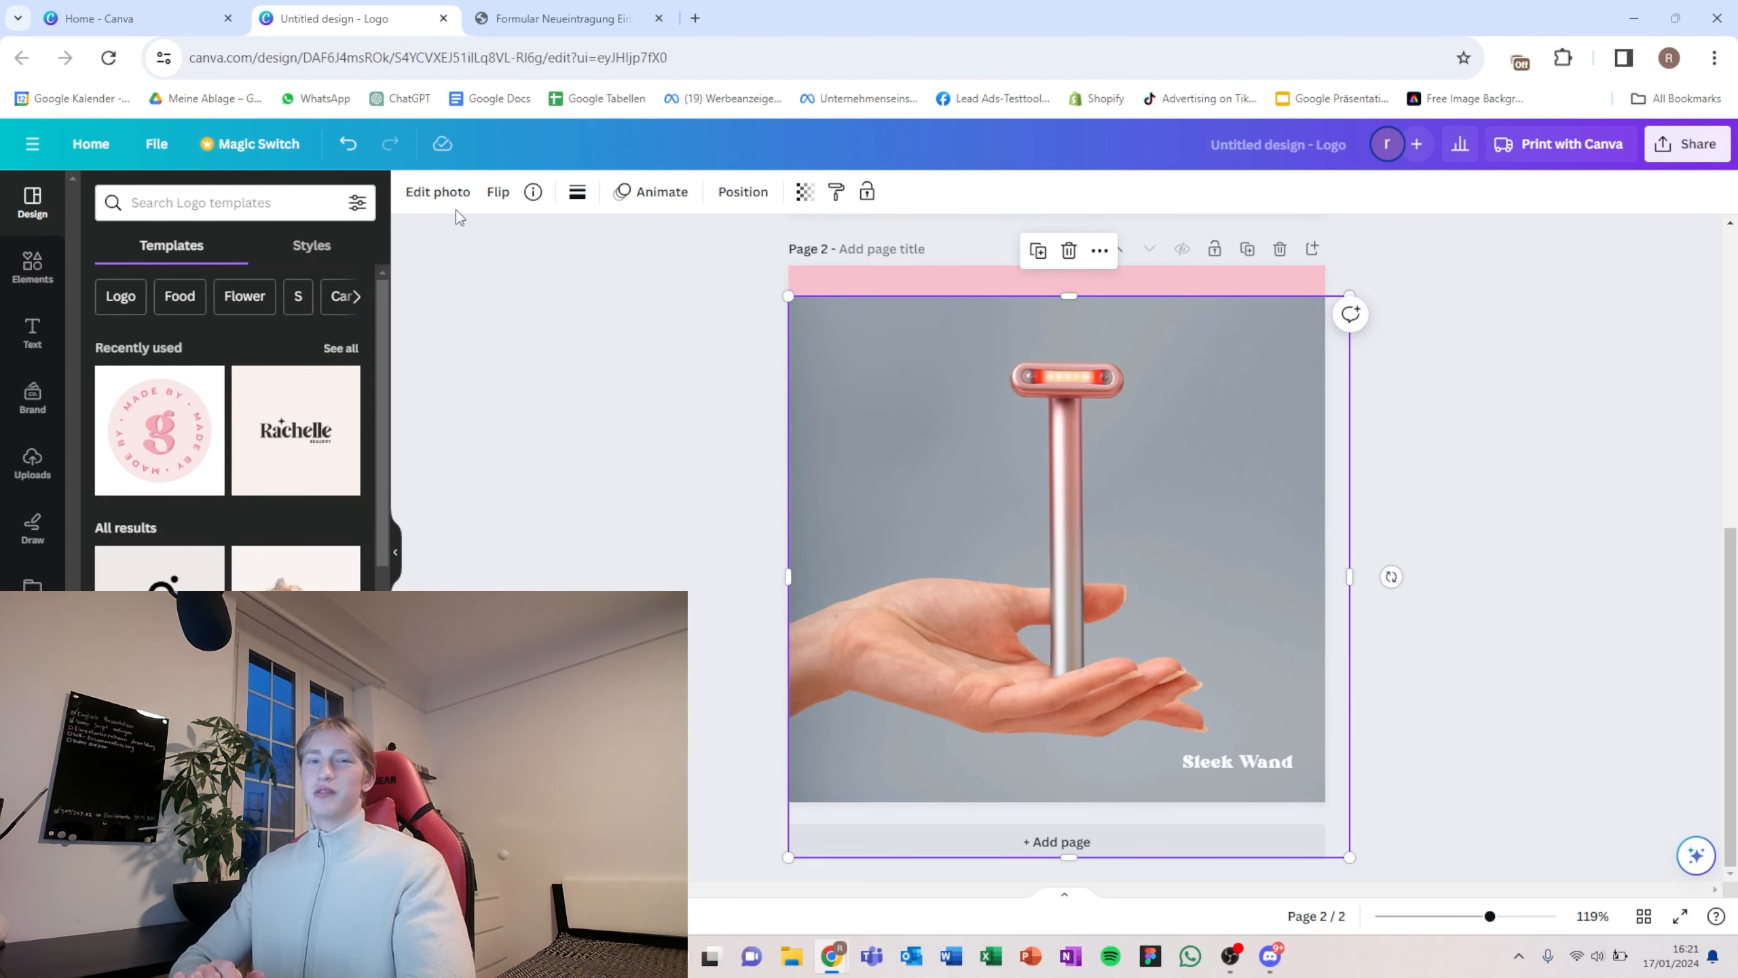
Step: Remove the background of the hand photo and fine-tune the photo's light adjustments
left_click(438, 192)
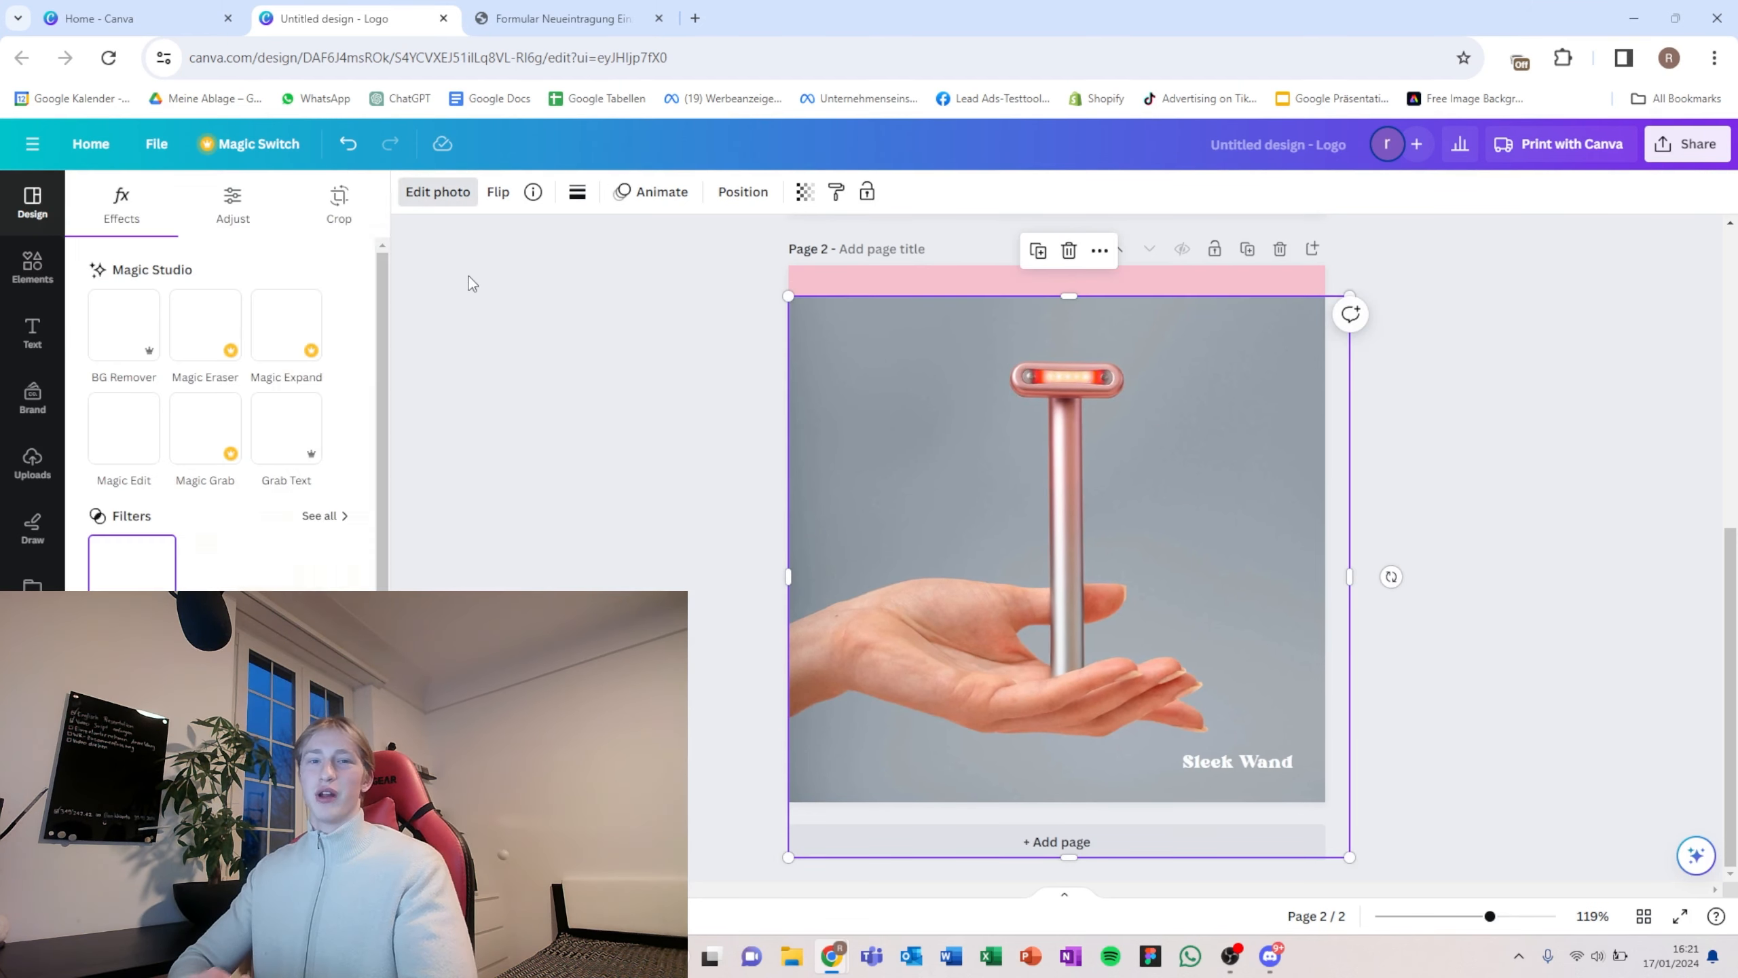
left_click(128, 328)
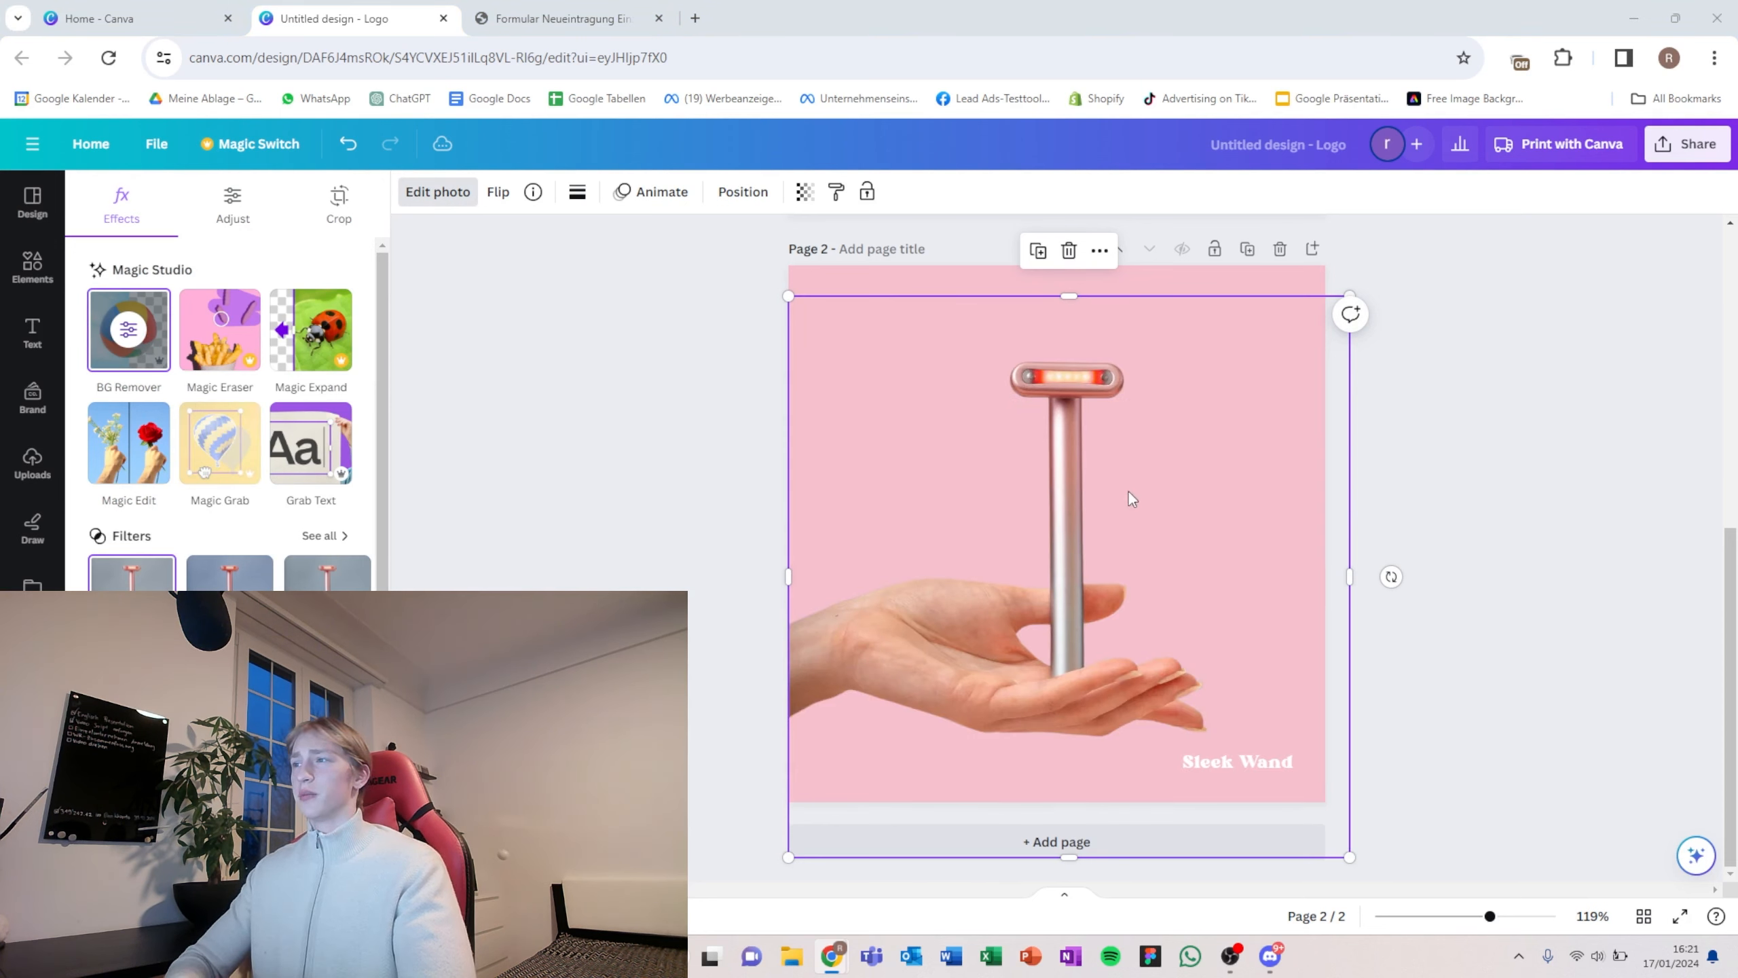
left_click(233, 205)
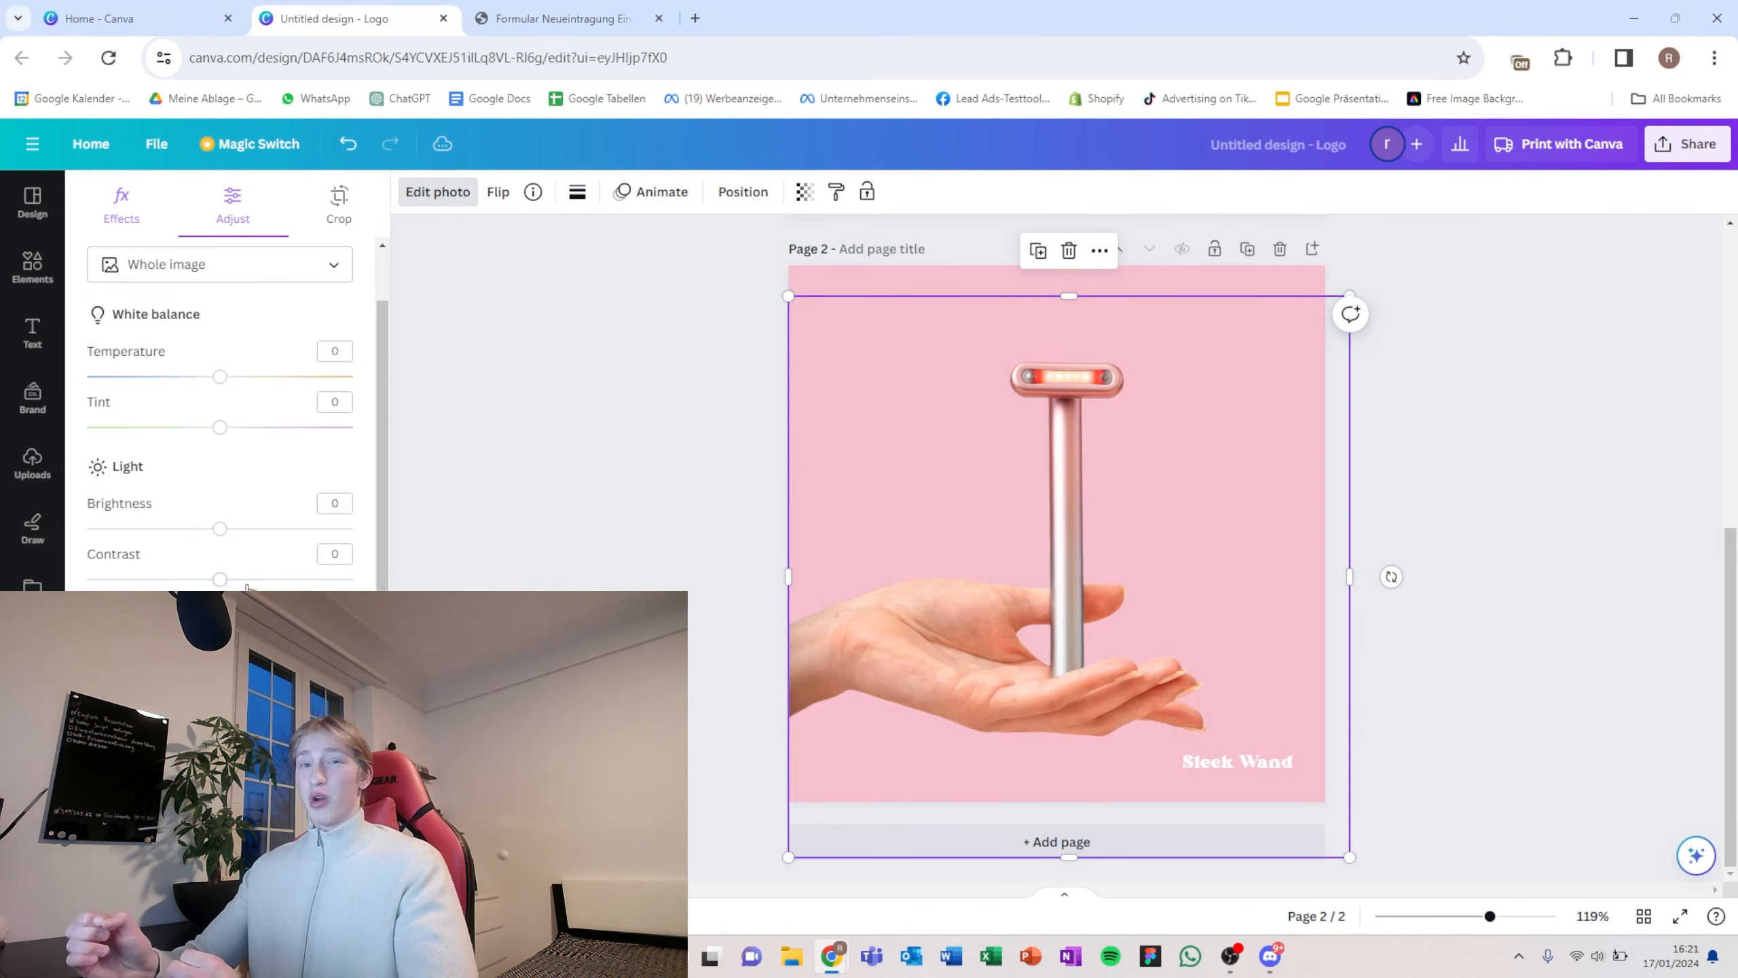
scroll(219, 411, "down", 5)
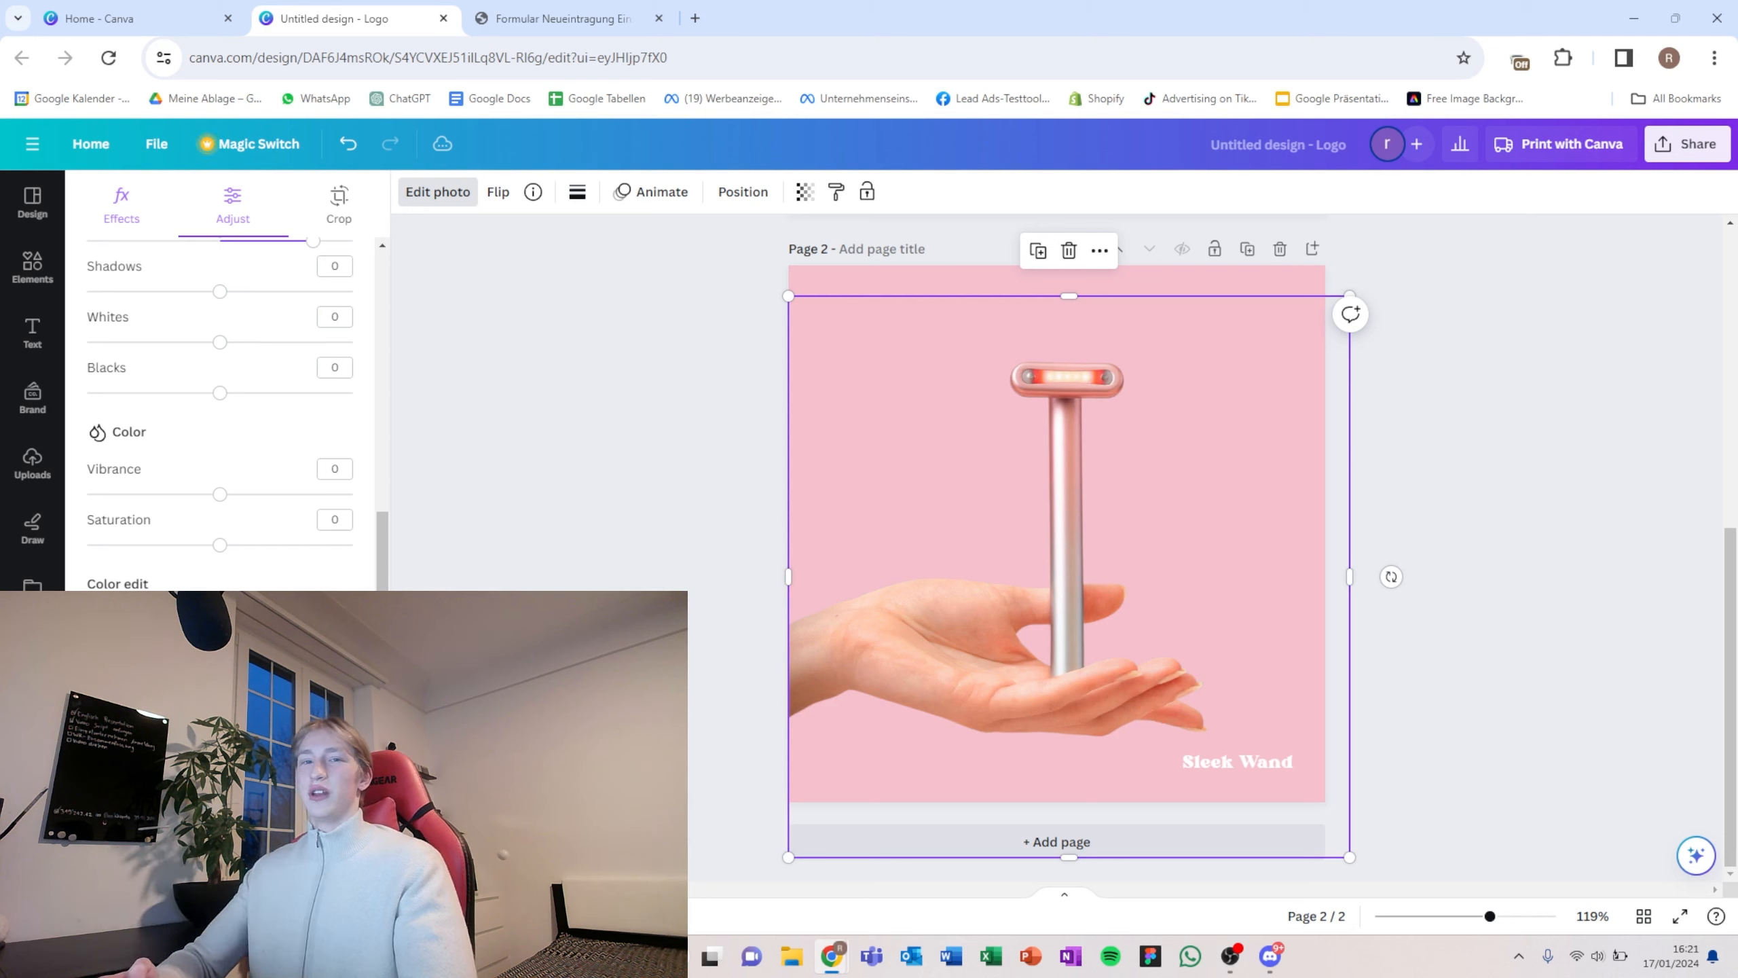
left_click(740, 568)
left_click(831, 283)
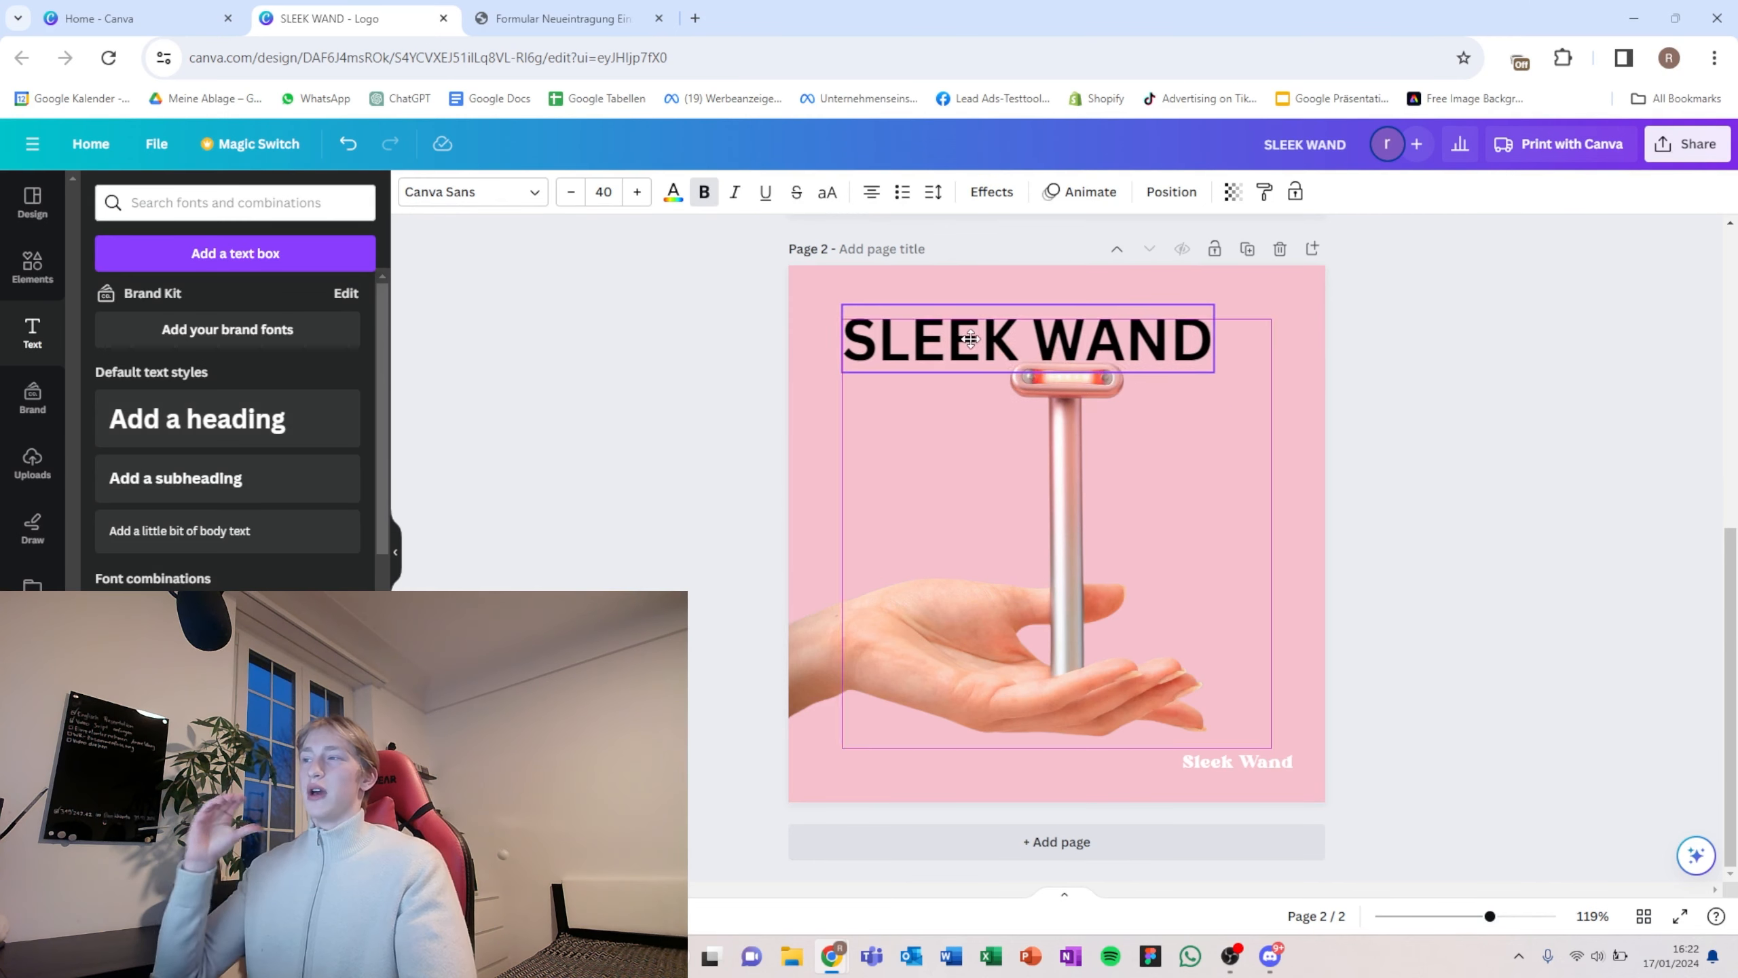
Step: Format the "SLEEK WAND" heading in white bold Poppins at size 49.5 with wider letter spacing, centred above the wand
left_click_drag(970, 338, 1006, 343)
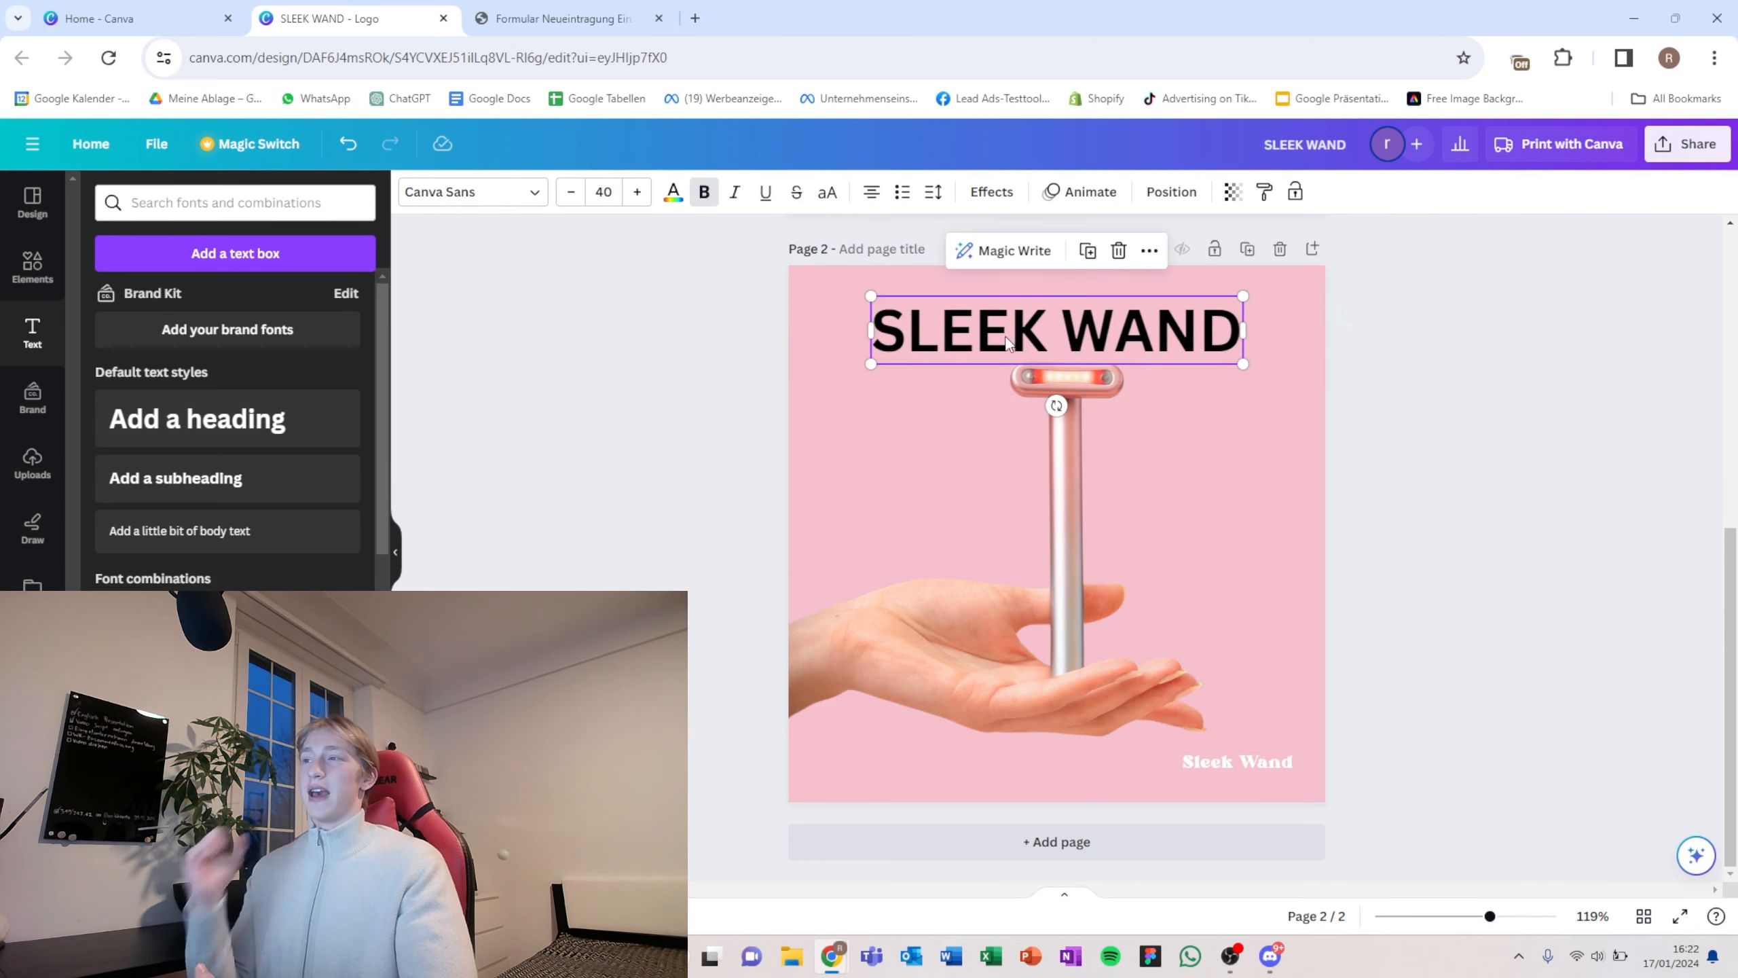
left_click(488, 198)
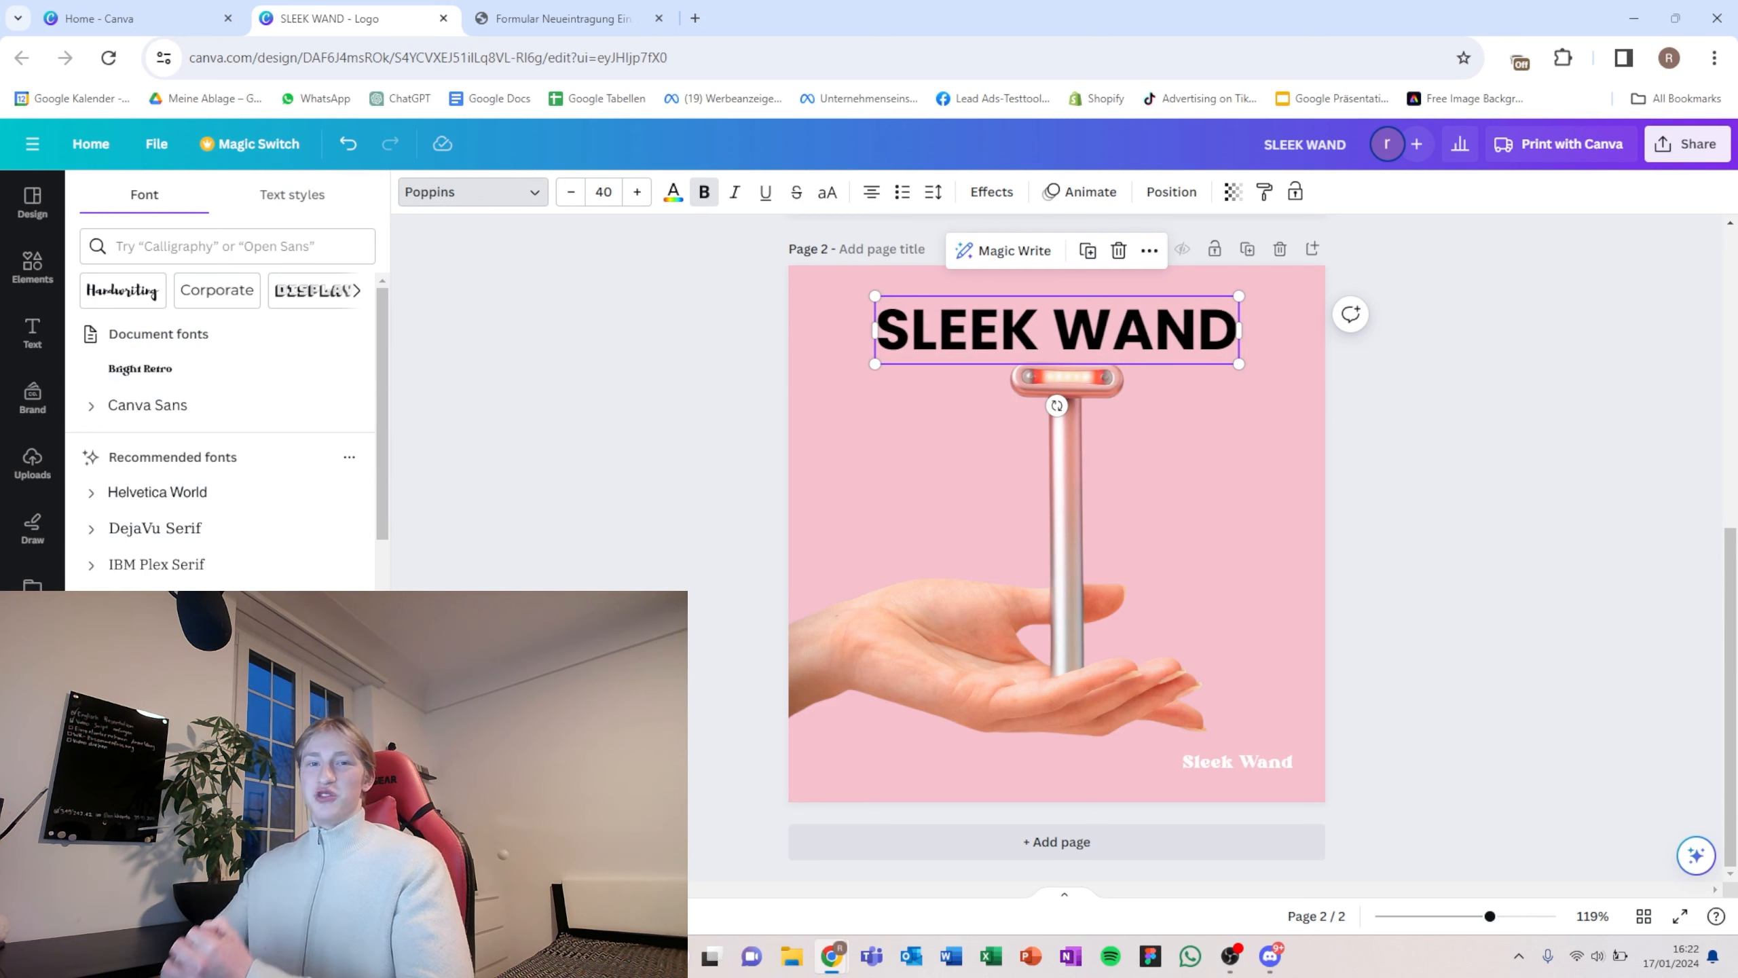
left_click(934, 192)
left_click_drag(977, 265, 986, 266)
left_click(1432, 363)
left_click_drag(1123, 324, 1120, 322)
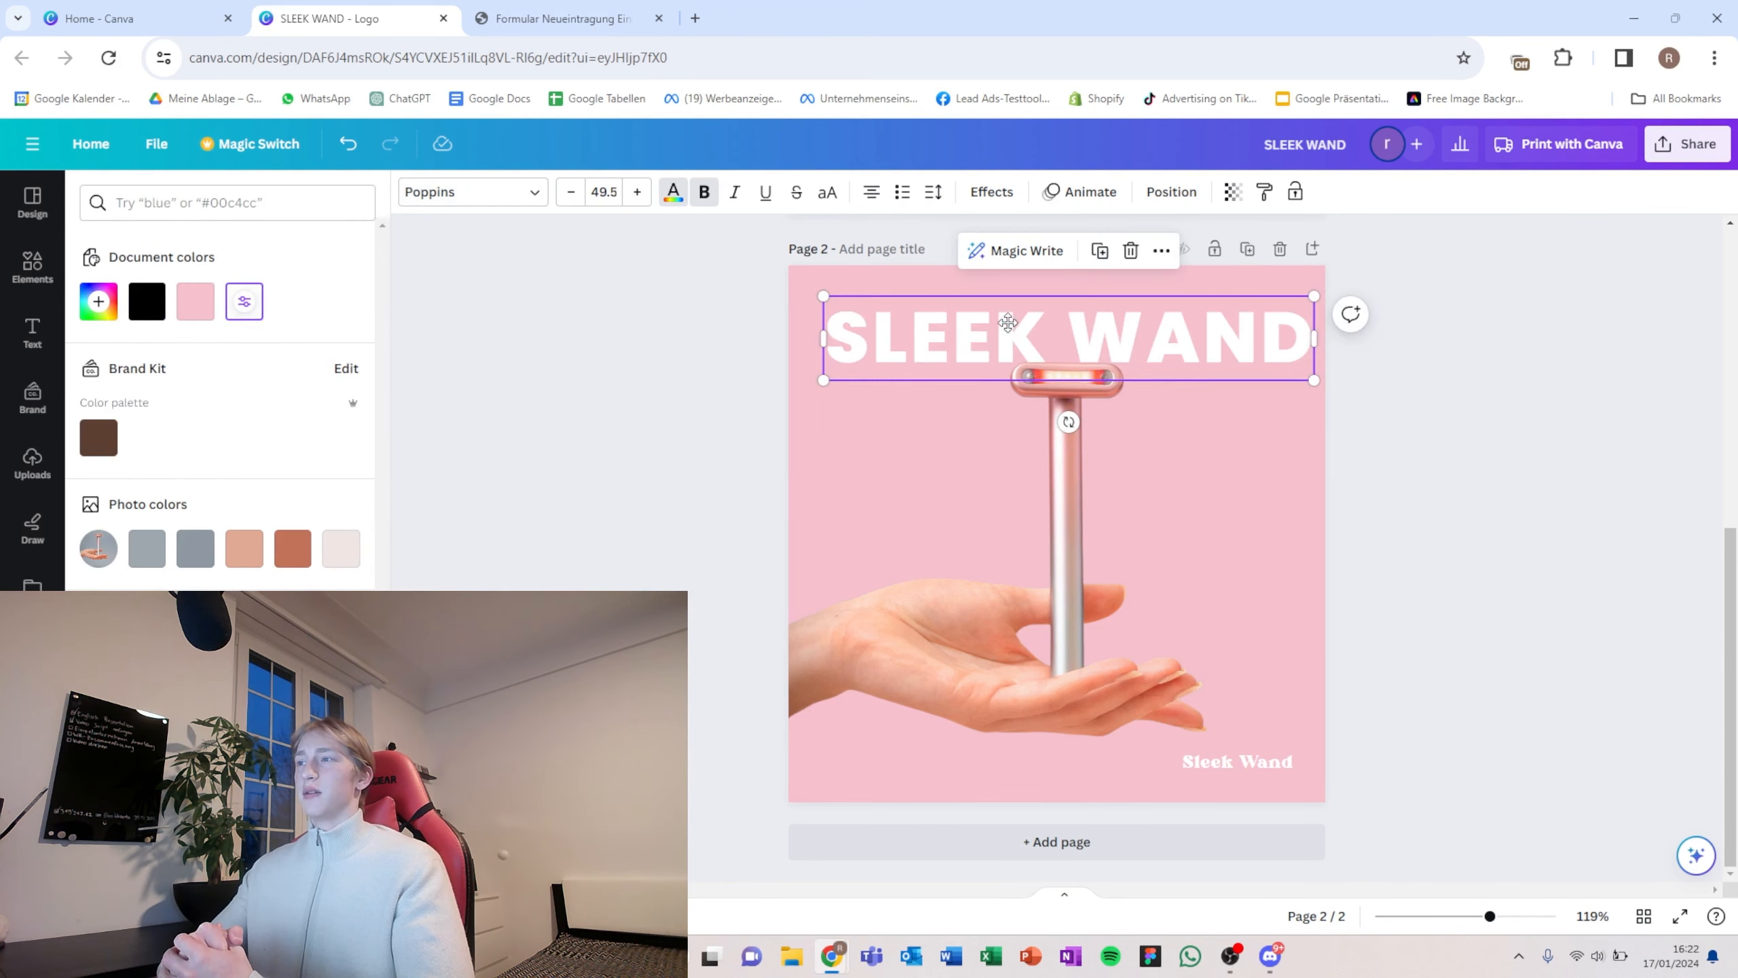
left_click_drag(1008, 322, 1008, 330)
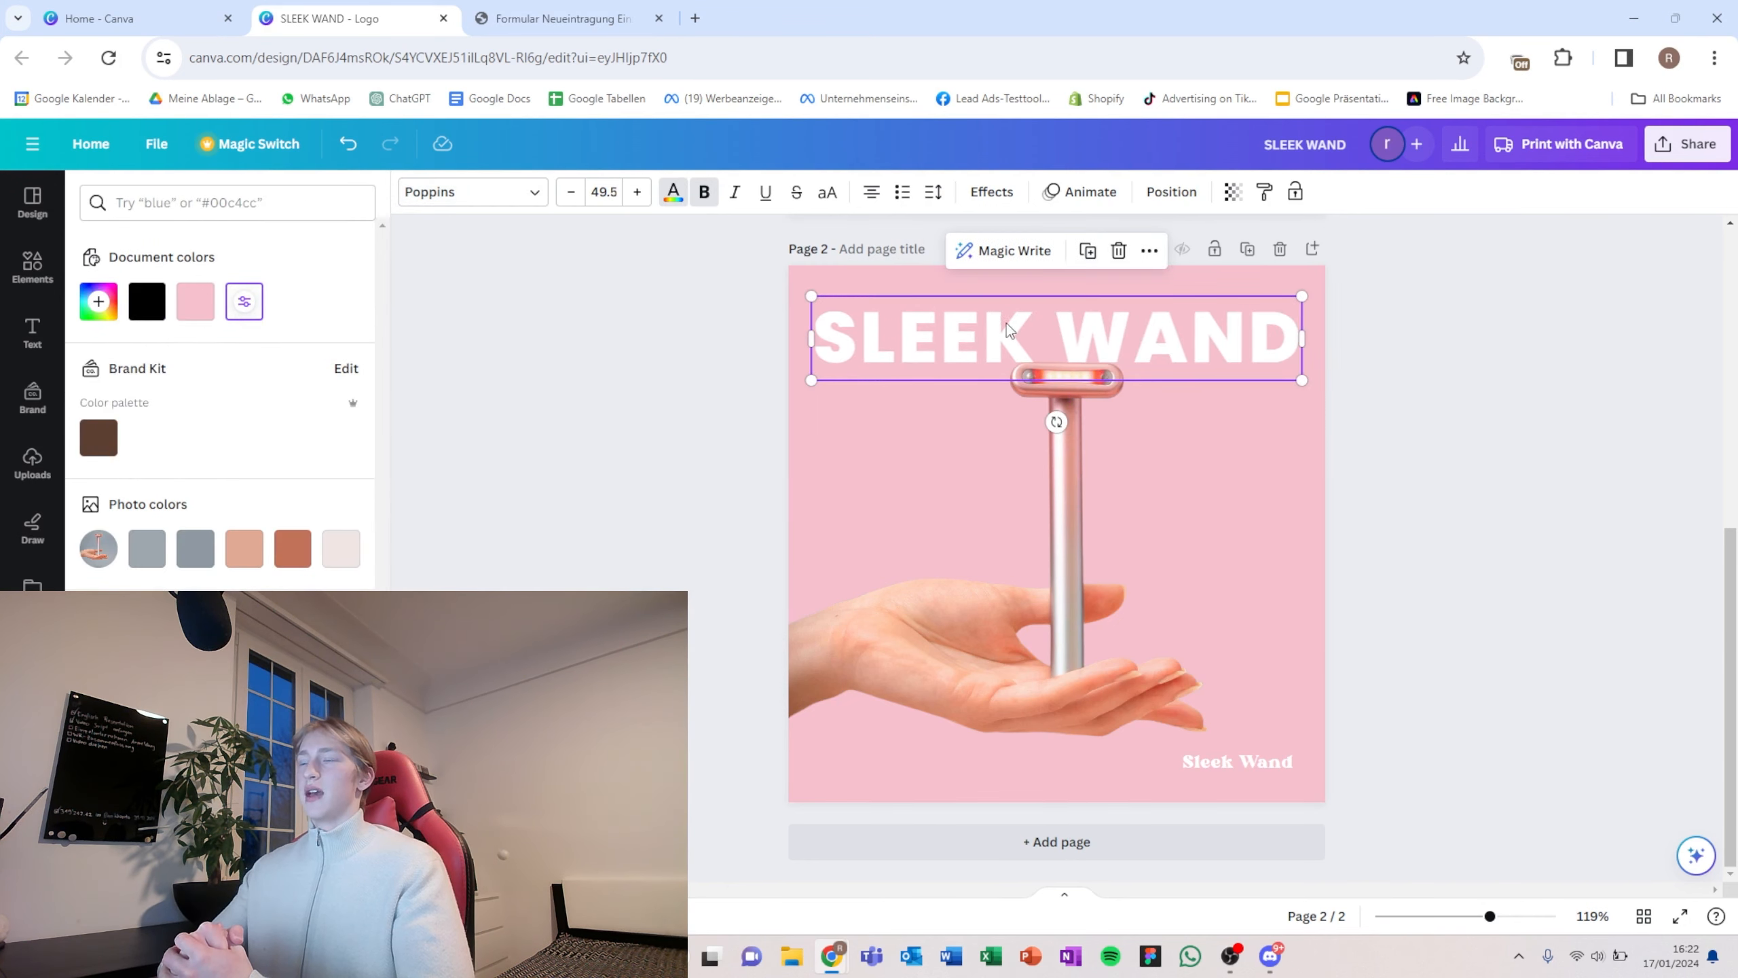
Step: Italicise the "SLEEK WAND" heading and give it a soft shadow effect with reduced intensity
left_click(735, 193)
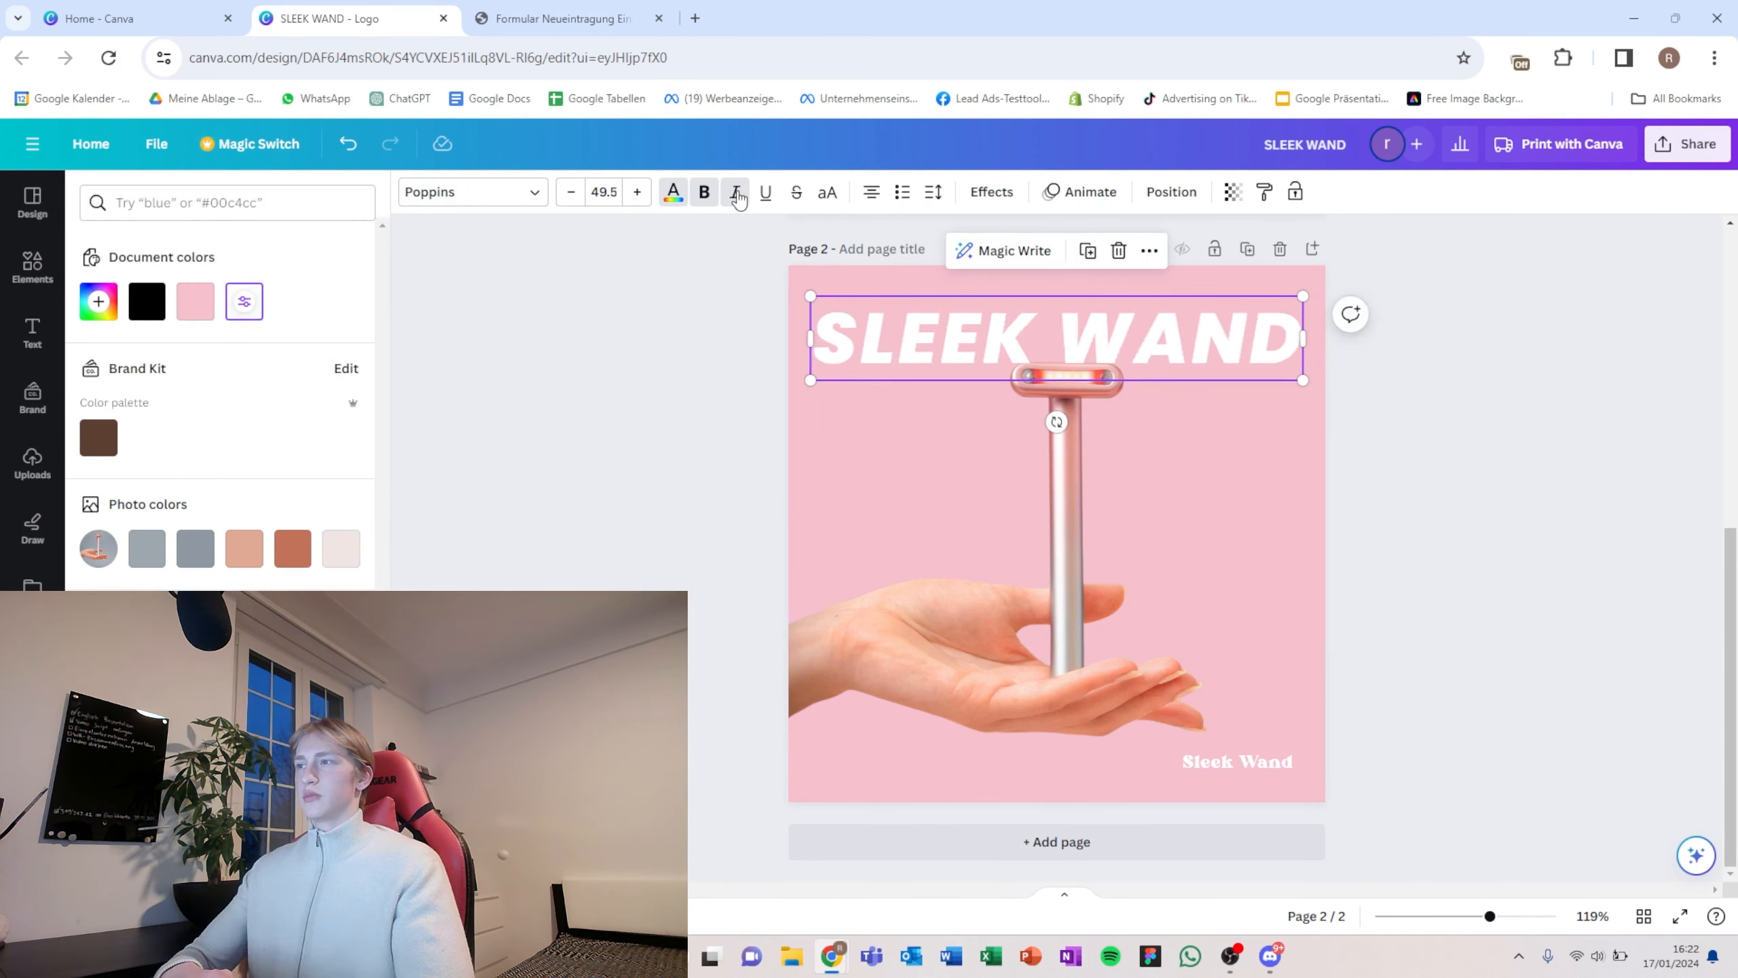
left_click(991, 192)
left_click(290, 324)
left_click_drag(220, 417, 125, 417)
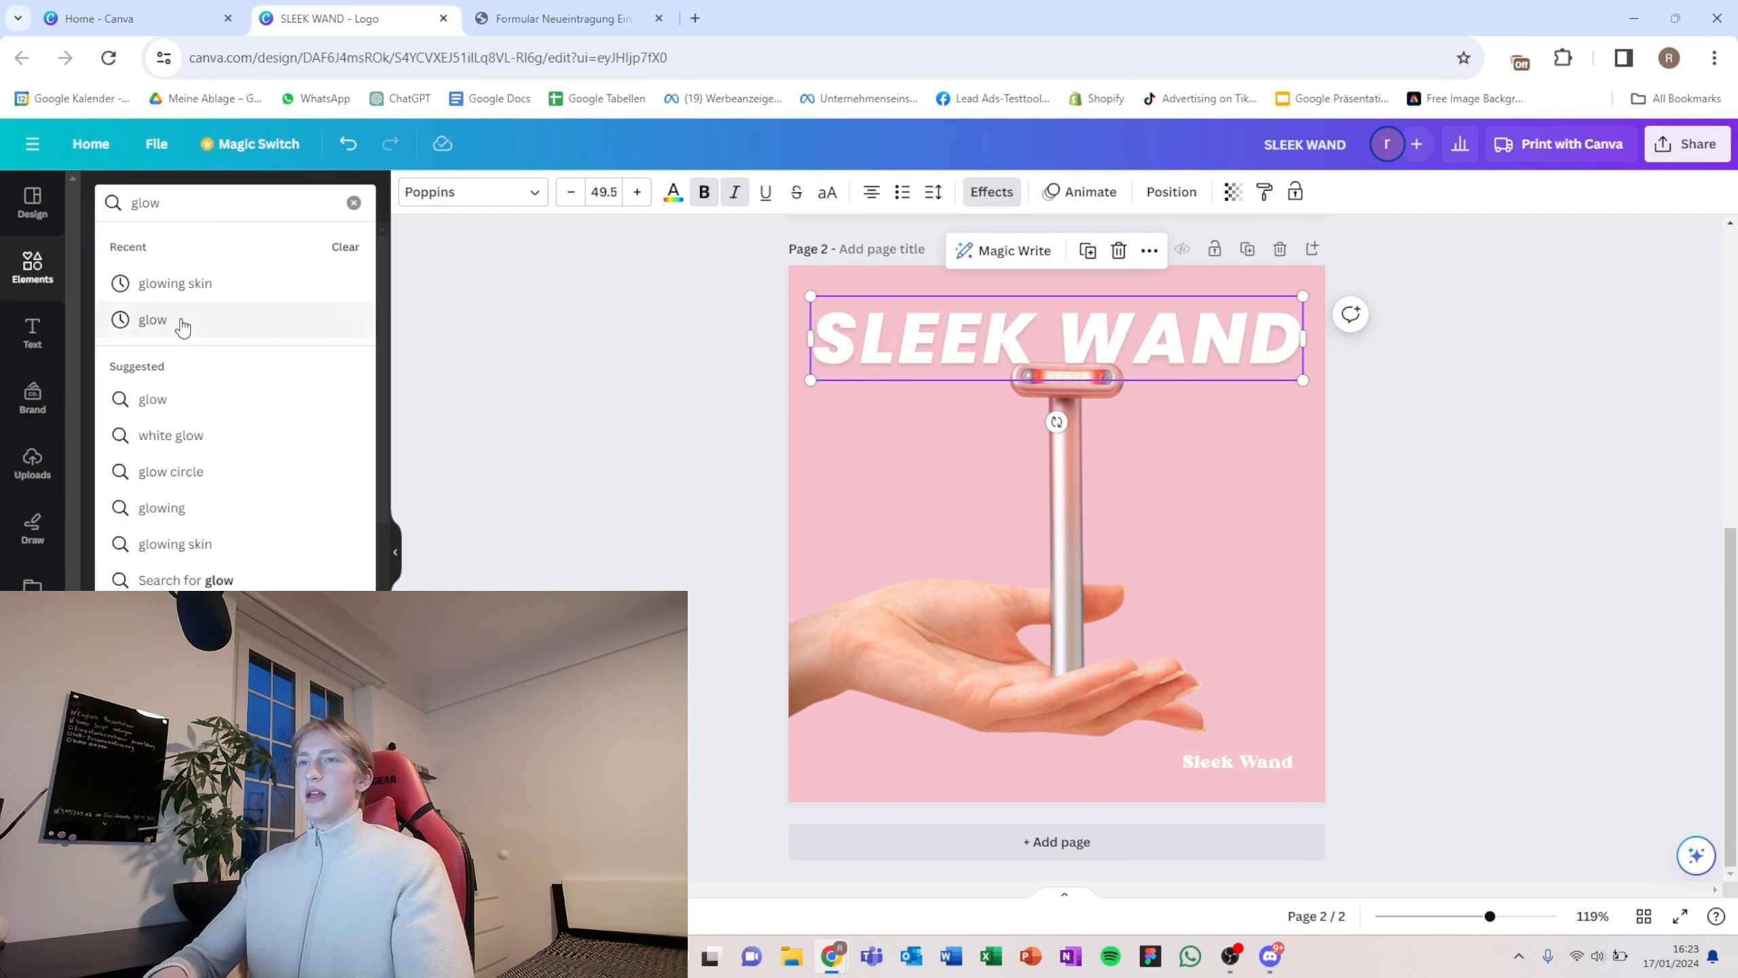
Step: Search the graphics for "glow" and place the soft white glow on page 2, enlarged to about the page width
left_click(179, 325)
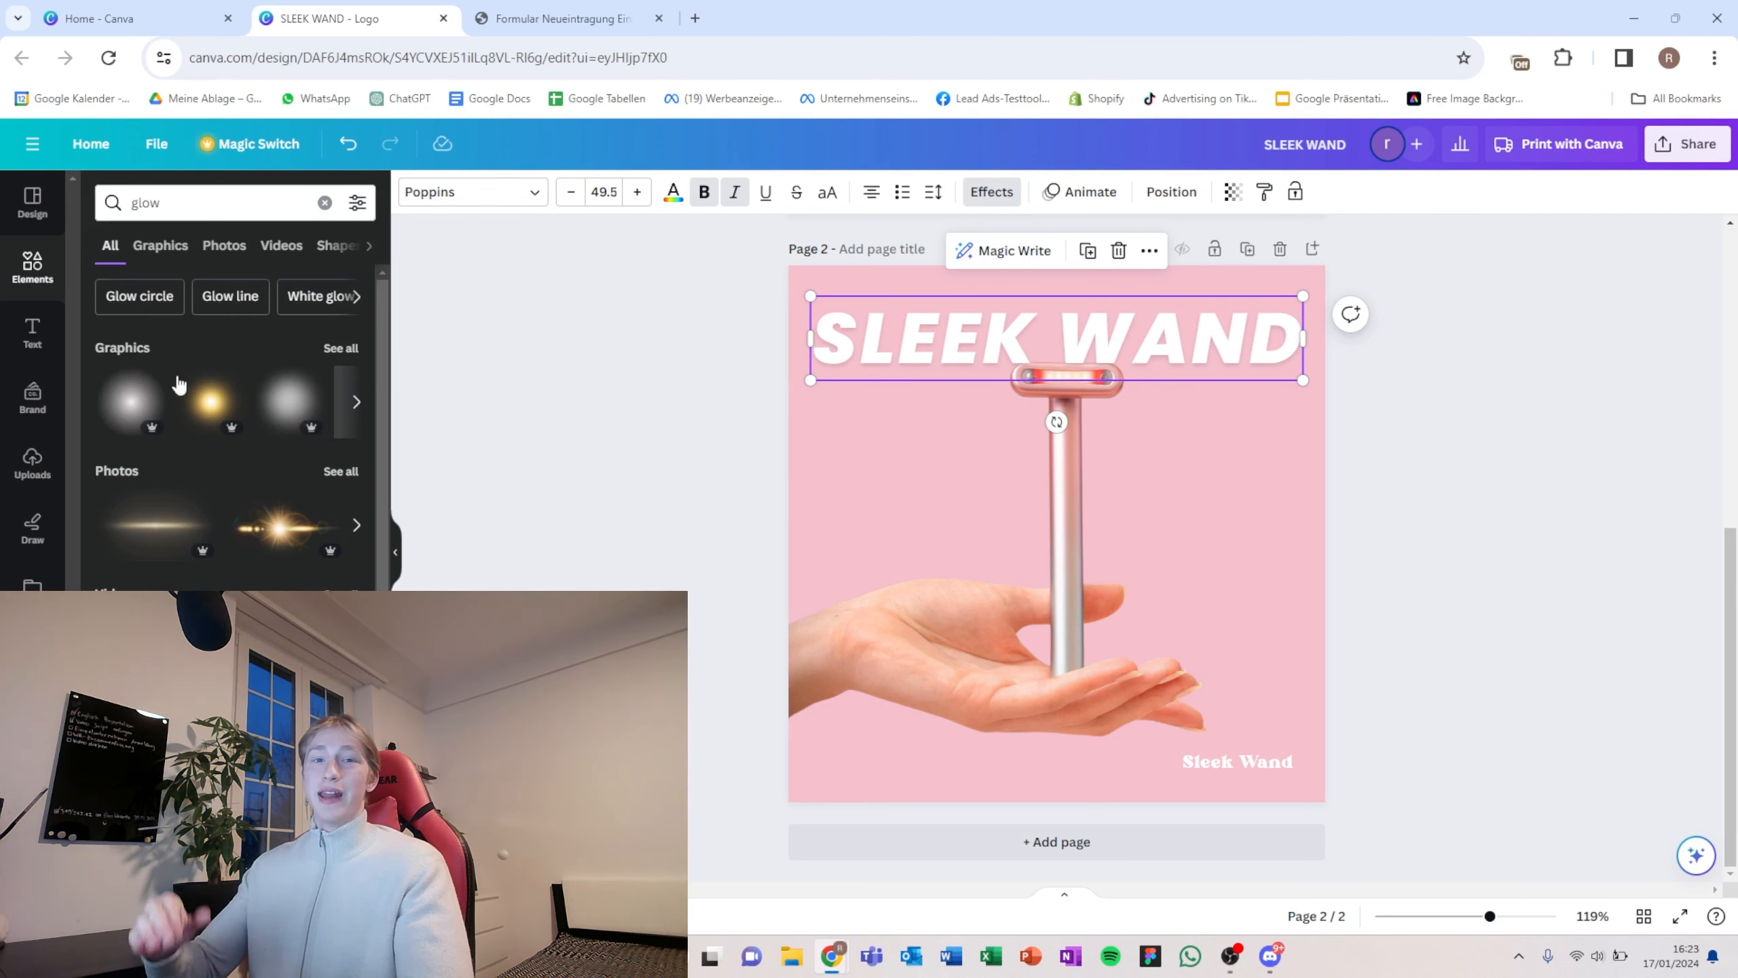
left_click(340, 348)
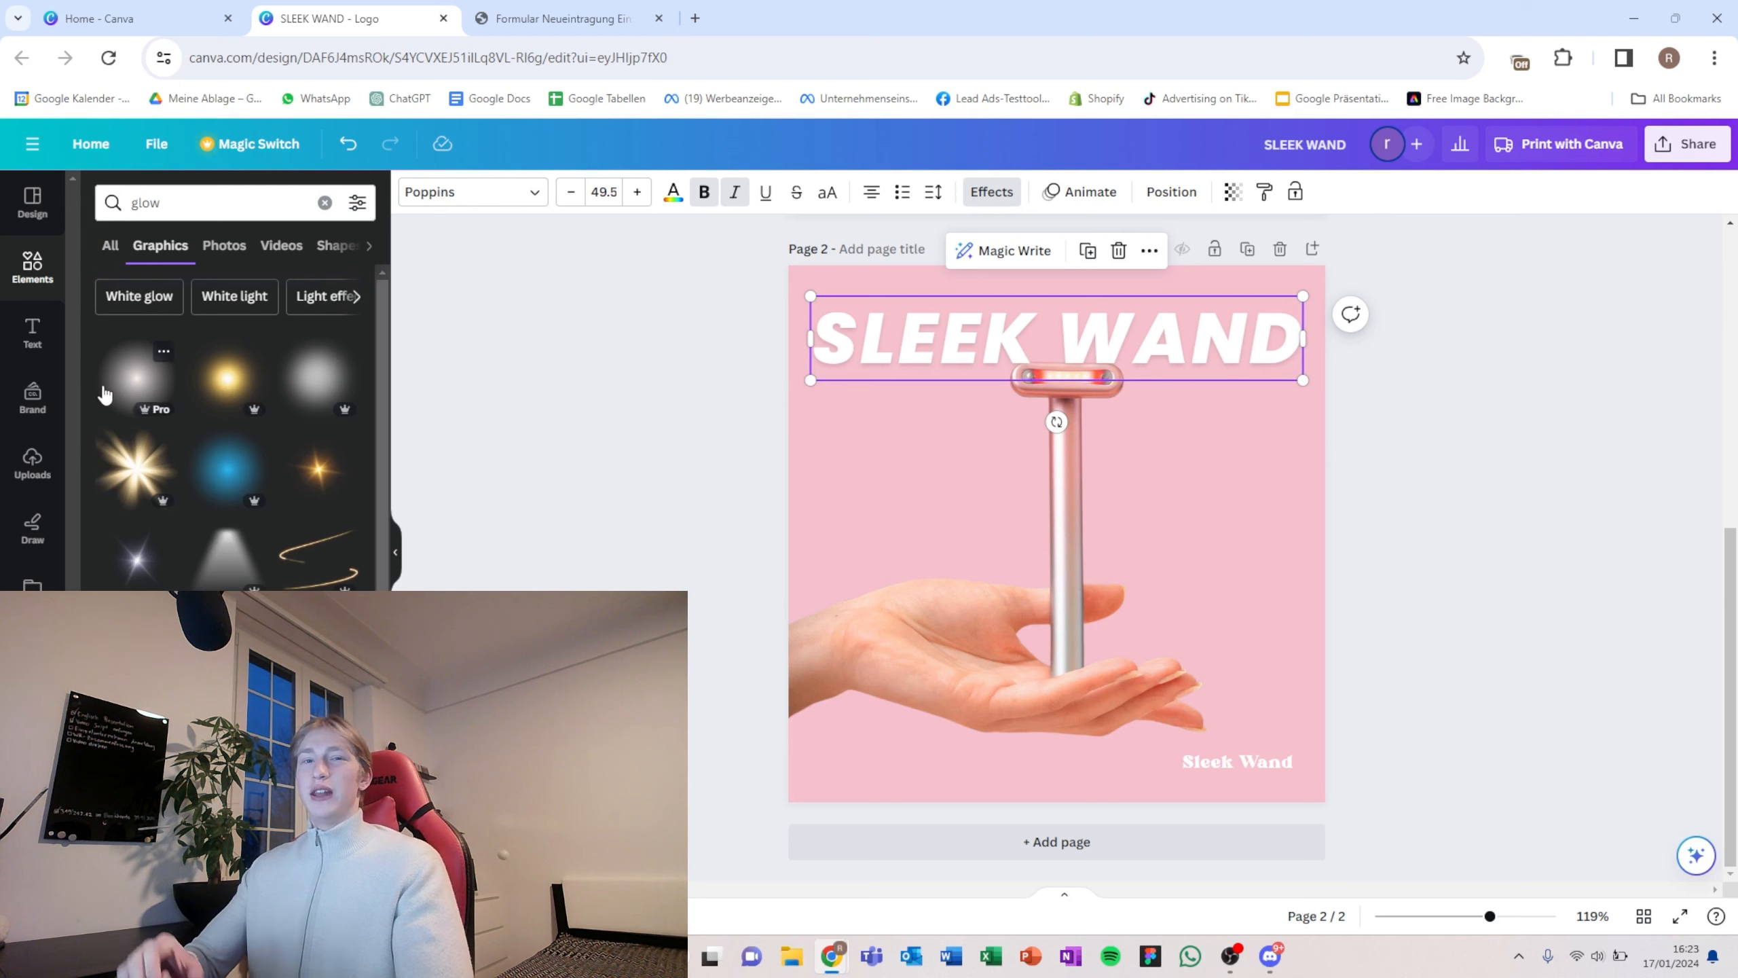
left_click_drag(138, 373, 951, 484)
left_click_drag(847, 283, 892, 334)
left_click_drag(1153, 526, 1134, 561)
left_click_drag(1039, 586, 1056, 588)
left_click(873, 610)
left_click_drag(1348, 299, 1338, 308)
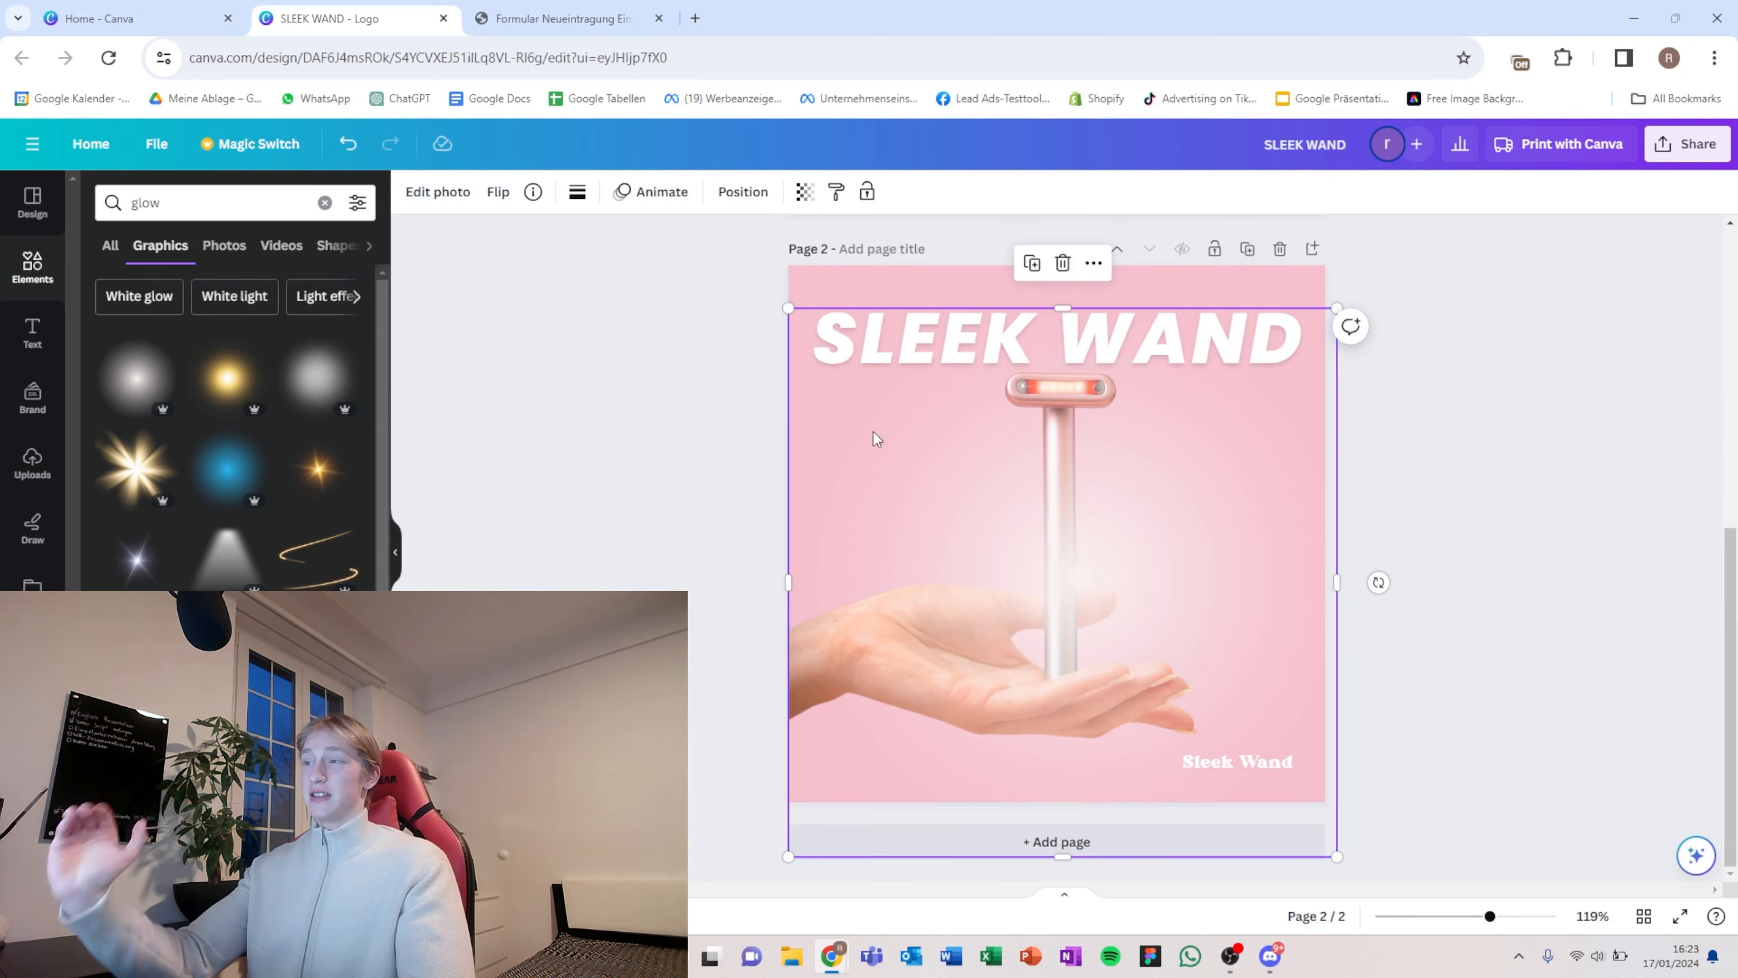
key("ctrl+z")
Step: Send the white glow to the back and shift the hand photo slightly up and to the left
right_click(1116, 370)
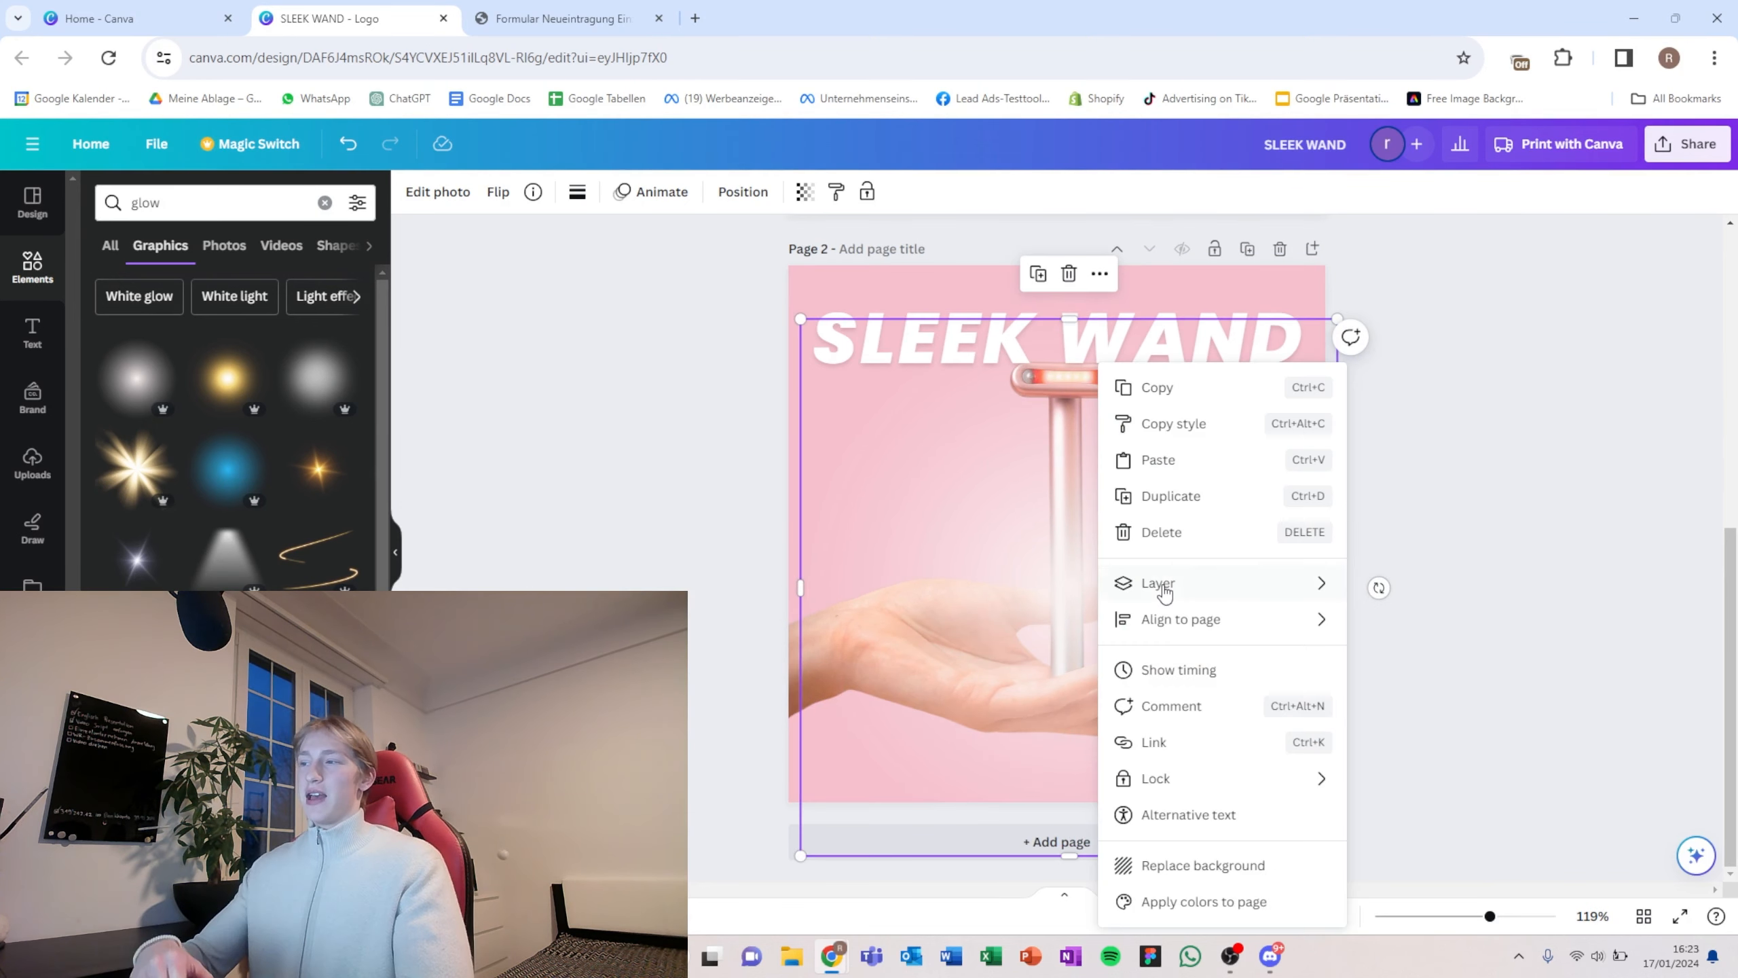
mouse_move(1156, 584)
left_click(1409, 687)
left_click_drag(1110, 545, 1094, 538)
Step: Send the "SLEEK WAND" heading backward so the head of the wand overlaps it
right_click(1095, 355)
mouse_move(1197, 554)
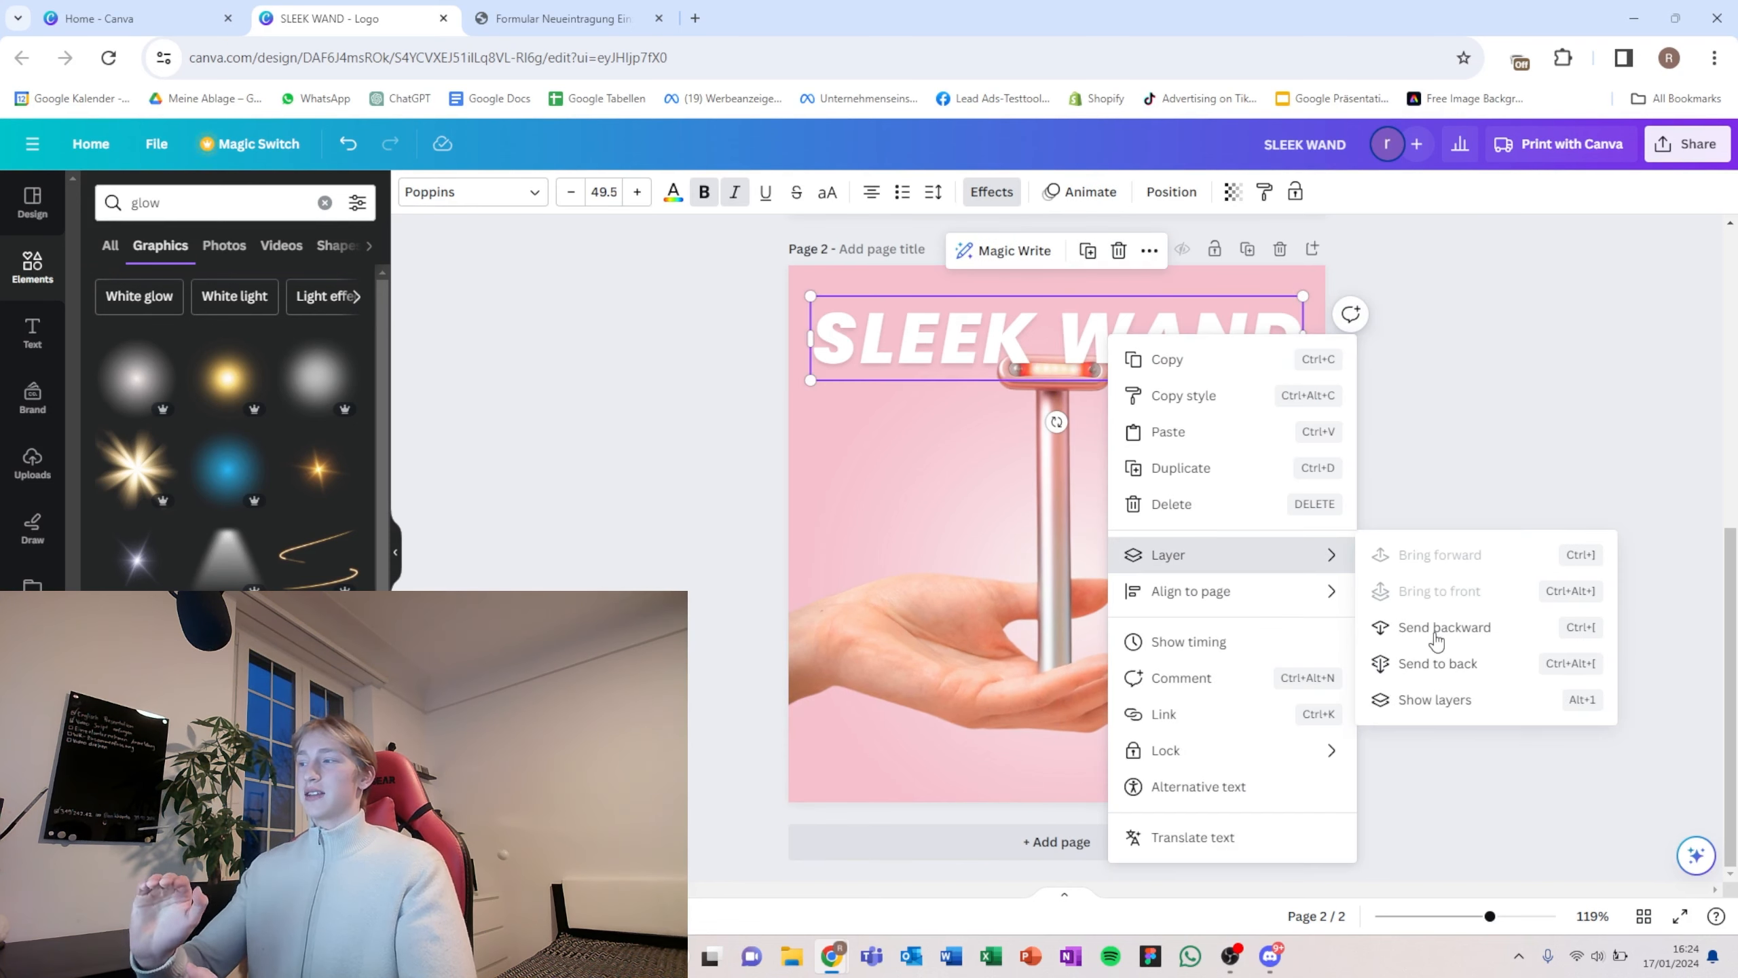
left_click(1436, 639)
left_click(1407, 586)
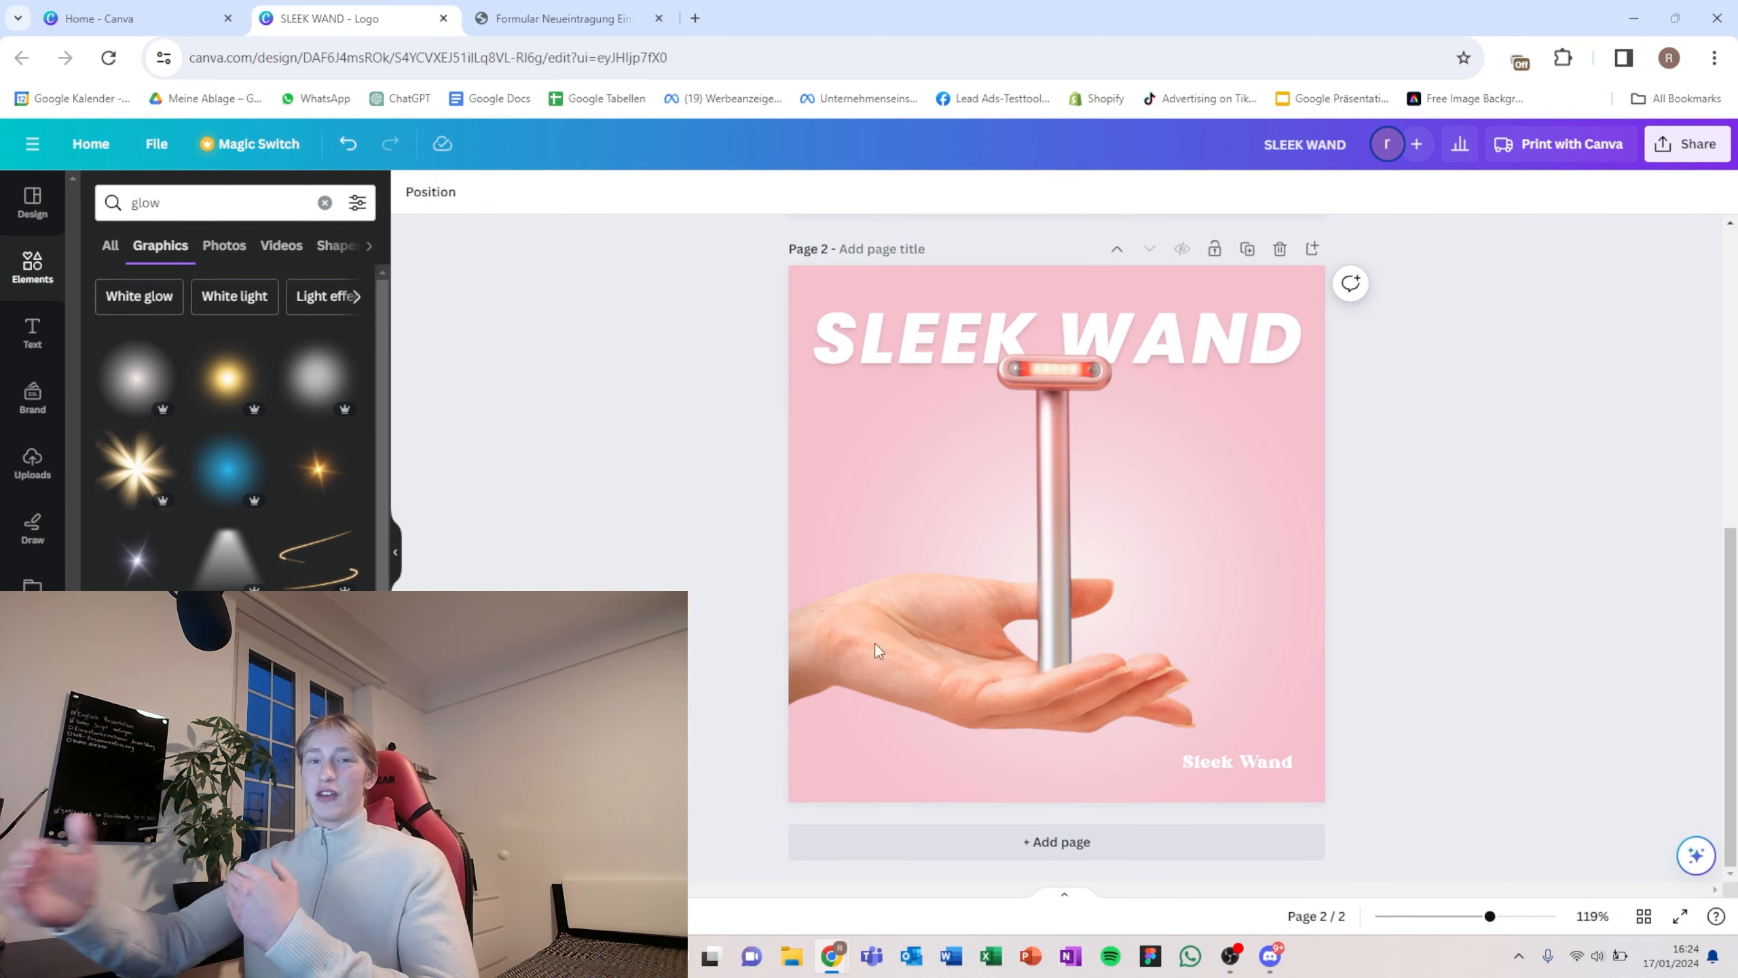
Step: Add a third page with a white background and the pink bold Poppins heading "Benefits of Red-Light Therapy"
left_click(1037, 854)
left_click(413, 193)
left_click(195, 301)
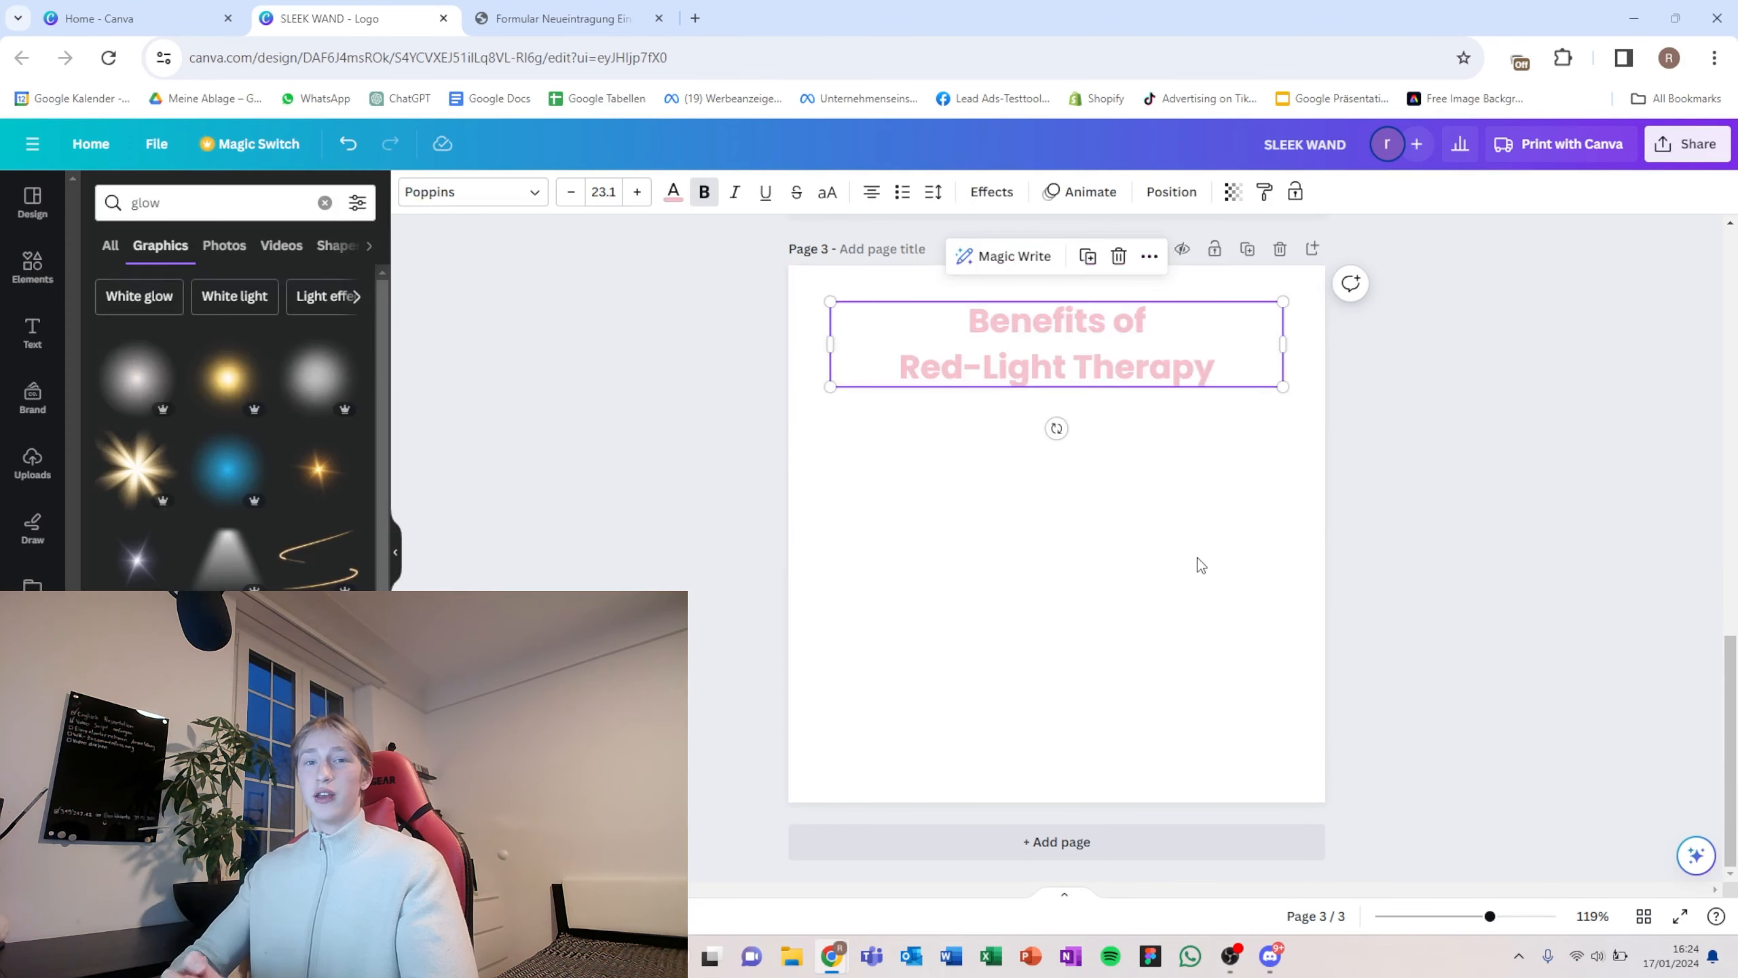
left_click(773, 536)
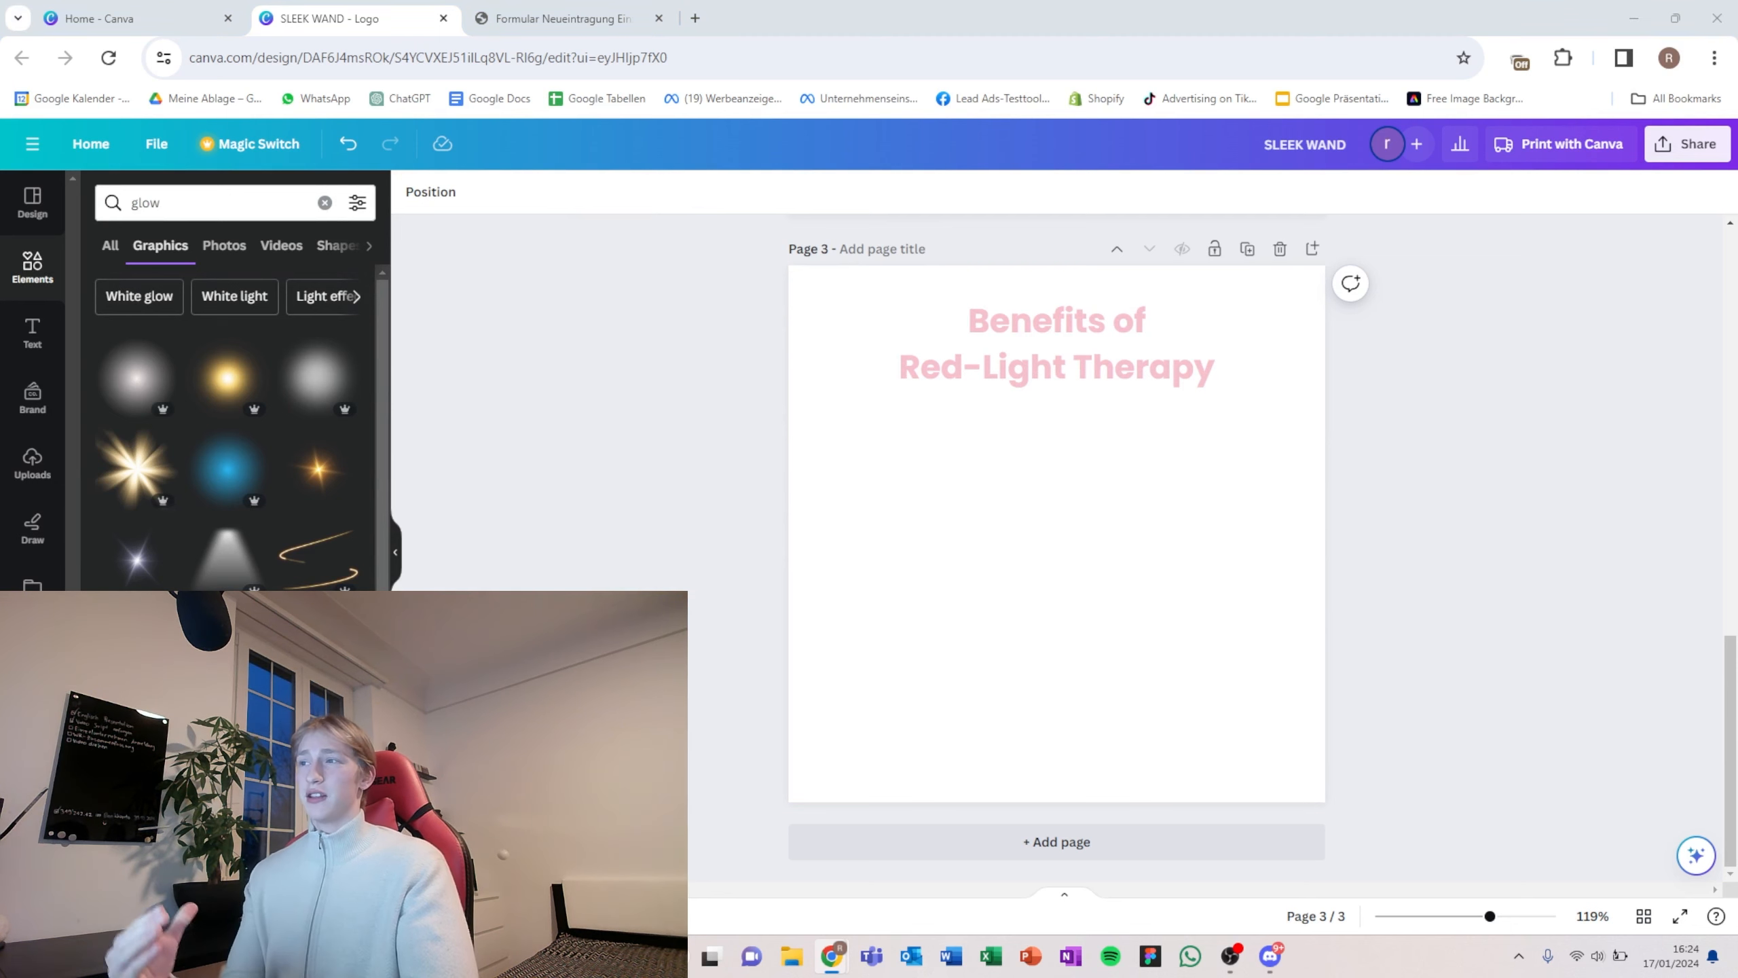
Step: Try to paste the five benefit lines with their icons below the heading on page 3
left_click(1025, 607)
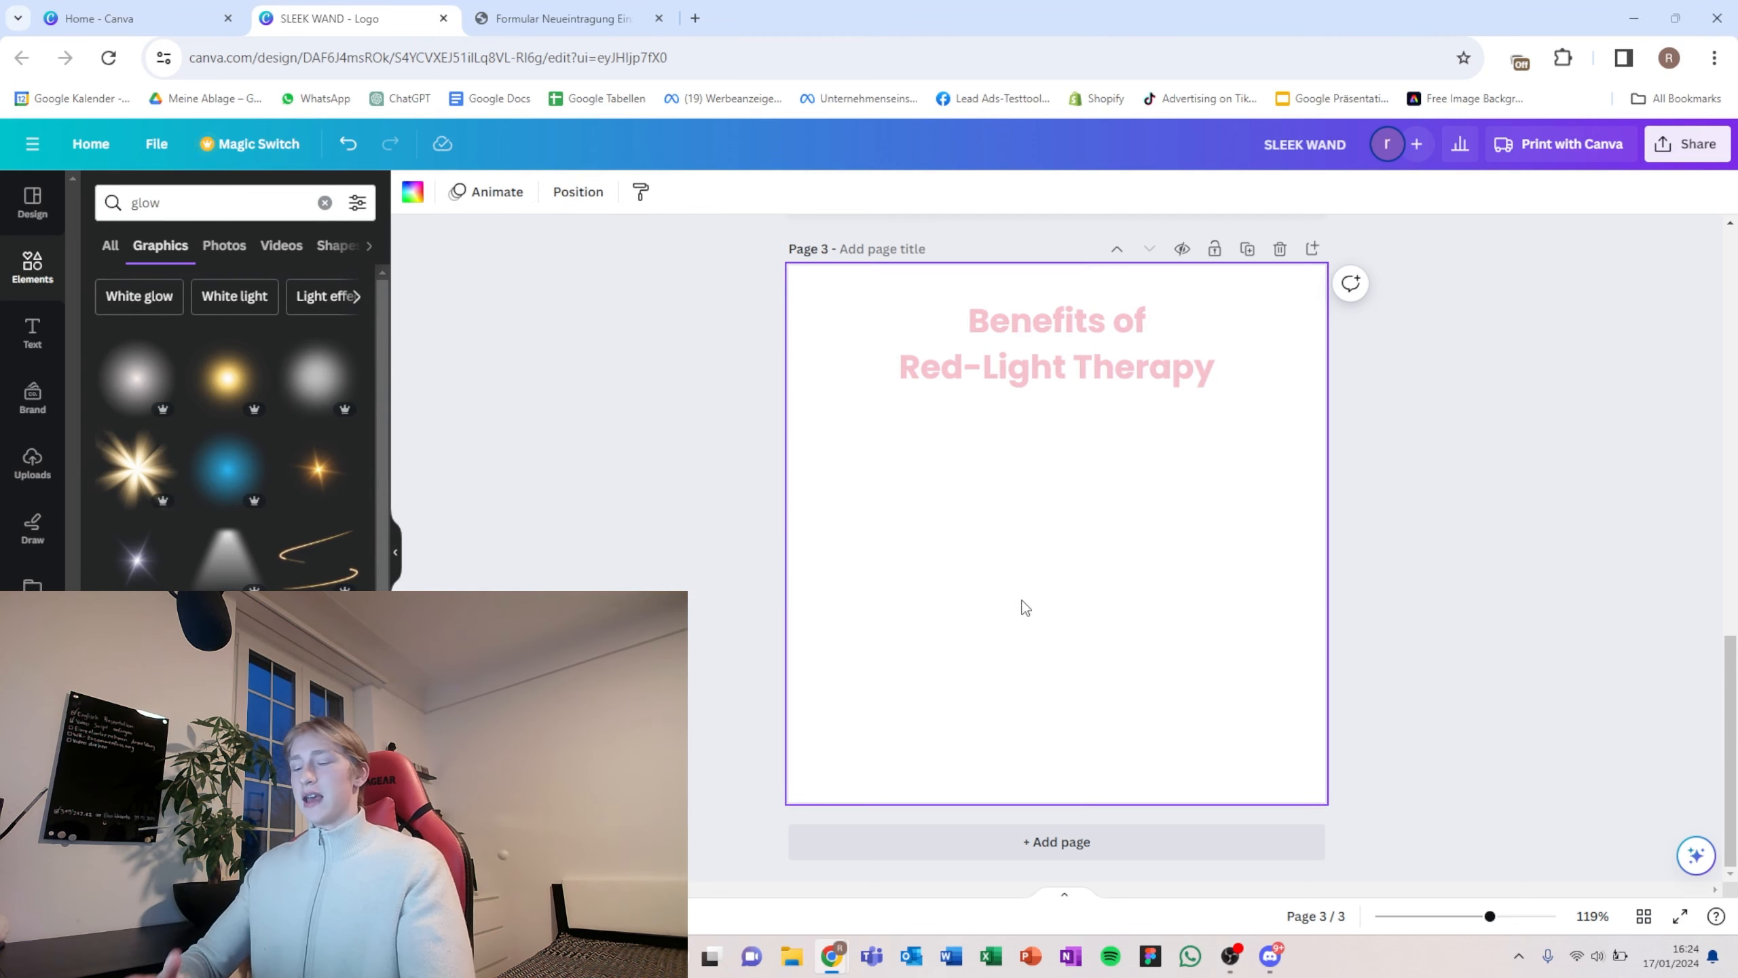
key("ctrl+v")
left_click(713, 487)
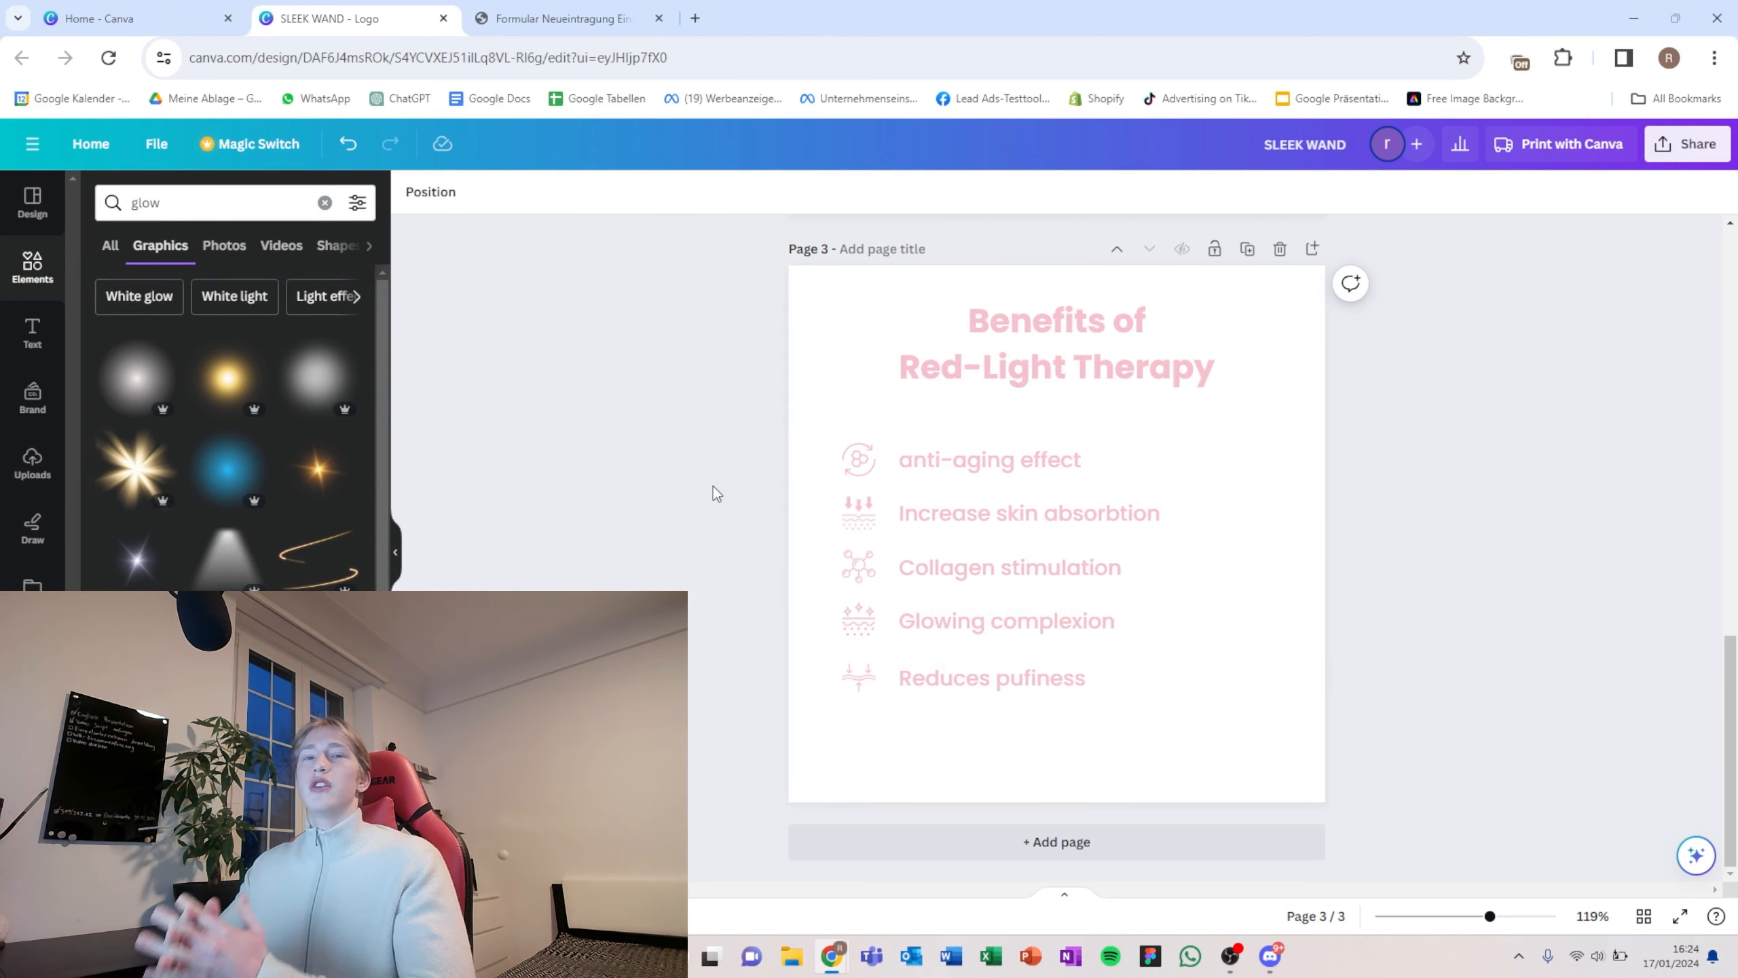
key("ctrl+z")
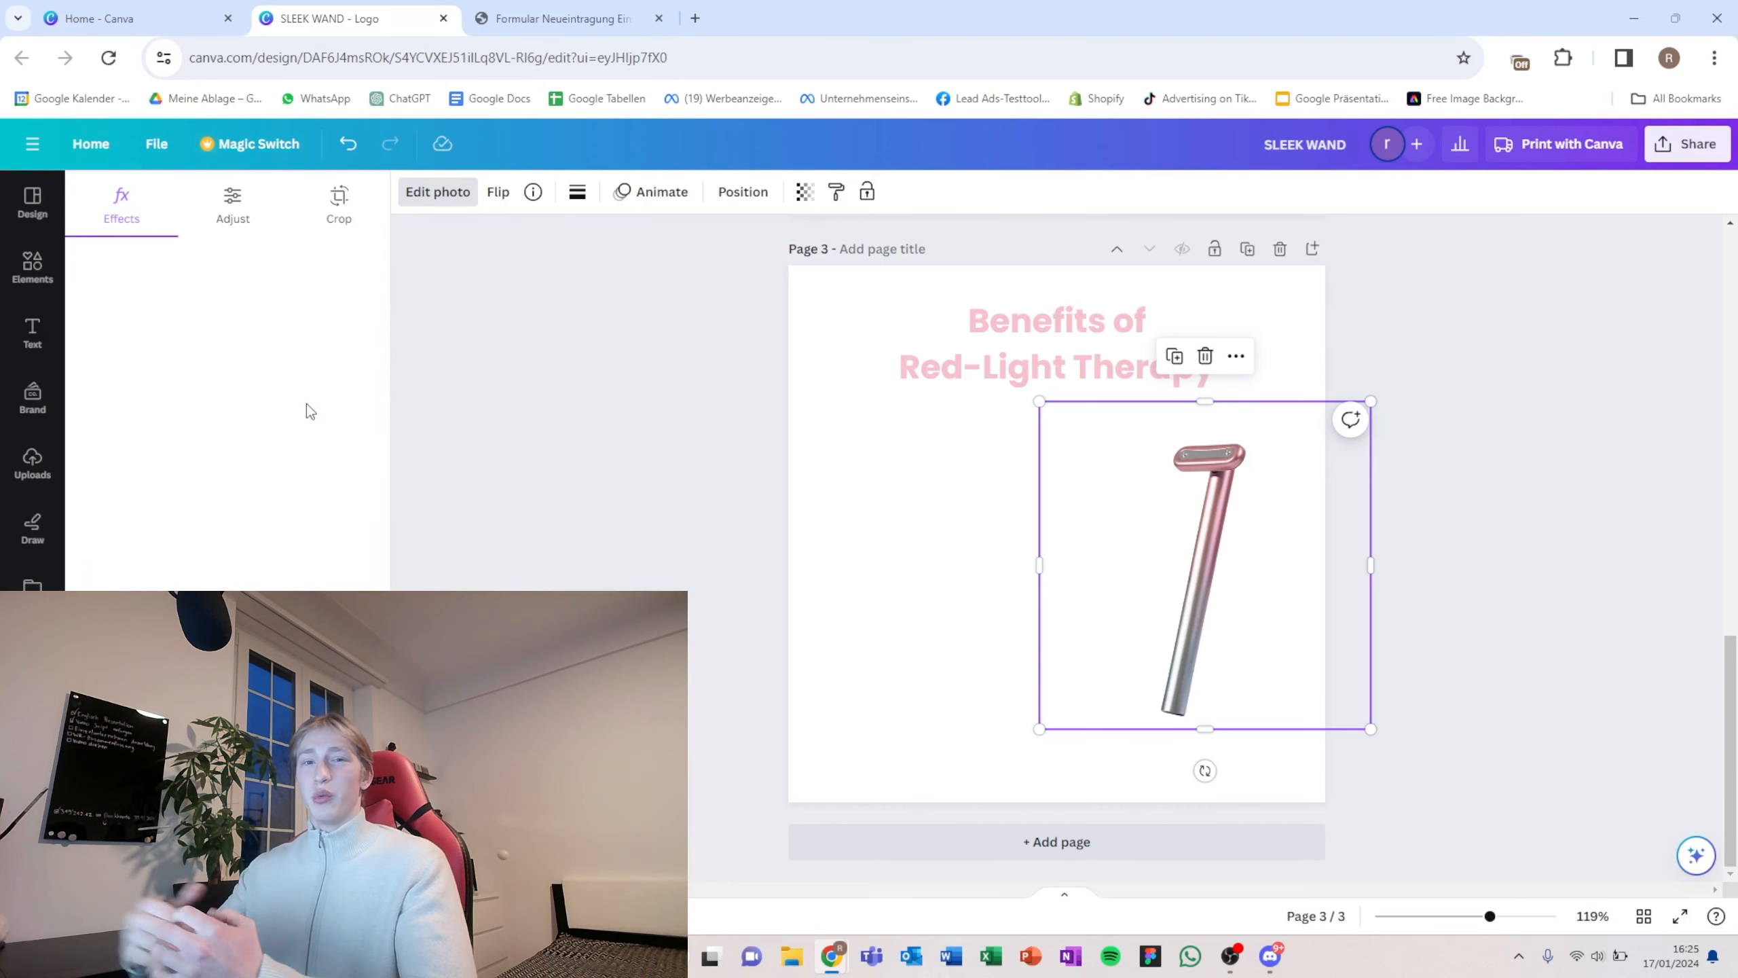
Step: Brighten the wand photo on page 3 by raising its highlights and setting its shadows to 100
left_click(233, 204)
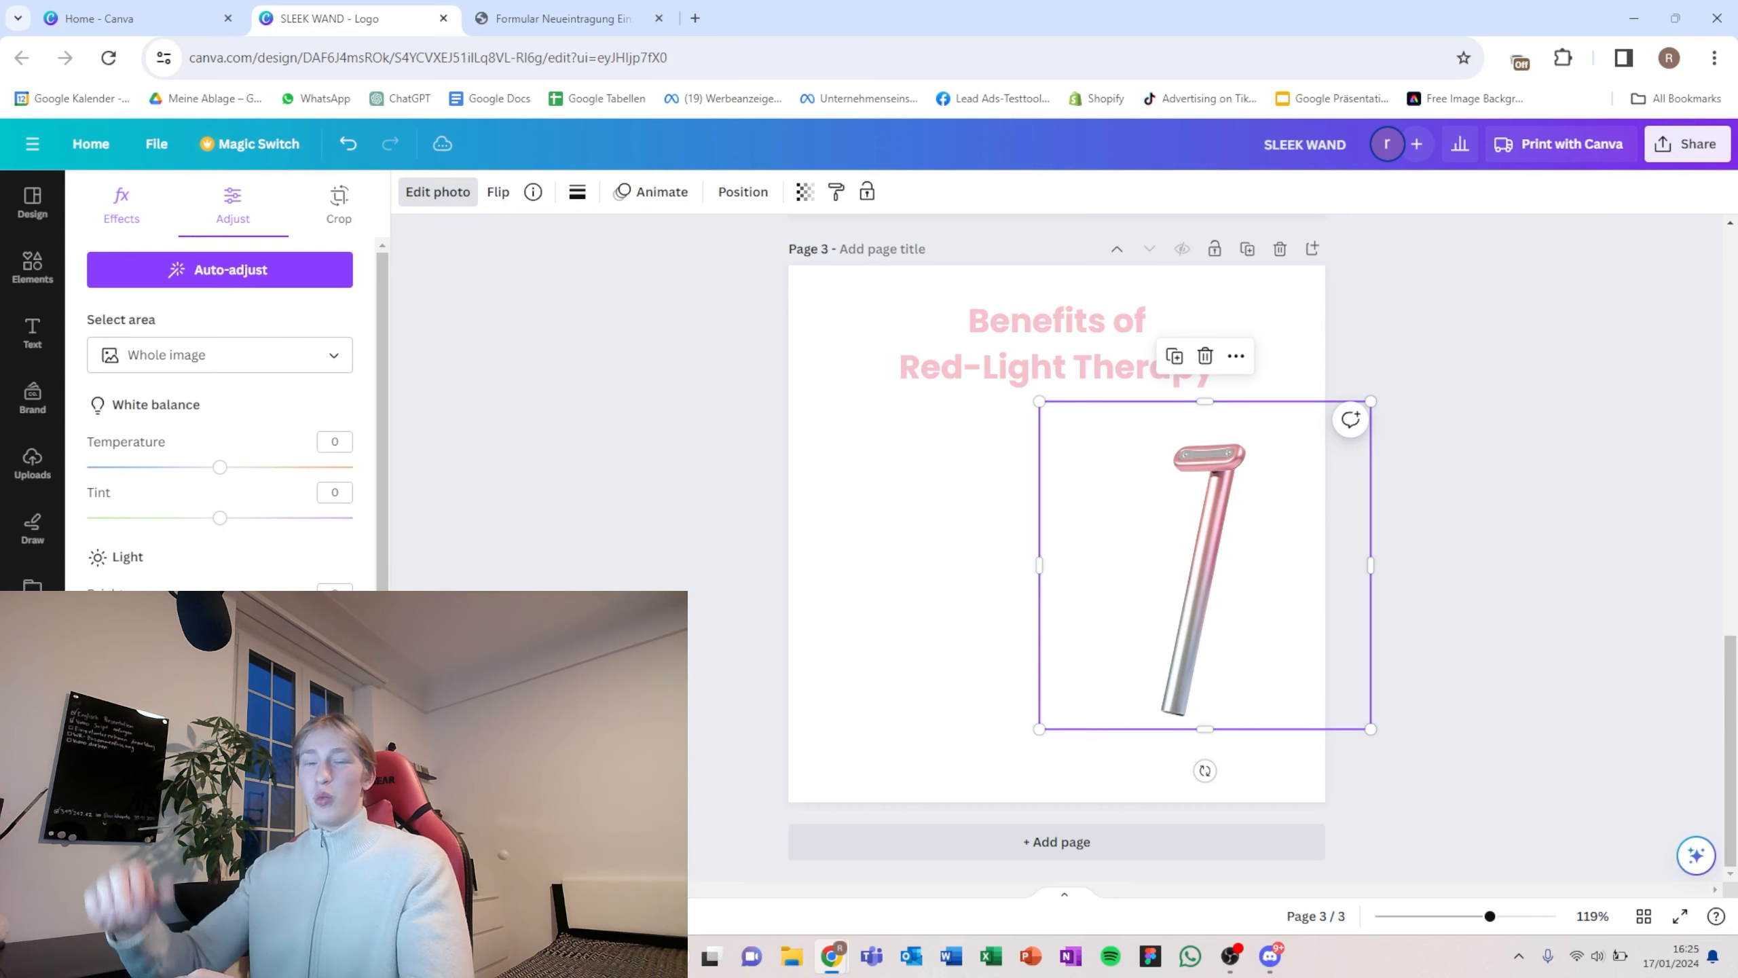
scroll(220, 411, "down", 5)
scroll(220, 411, "down", 2)
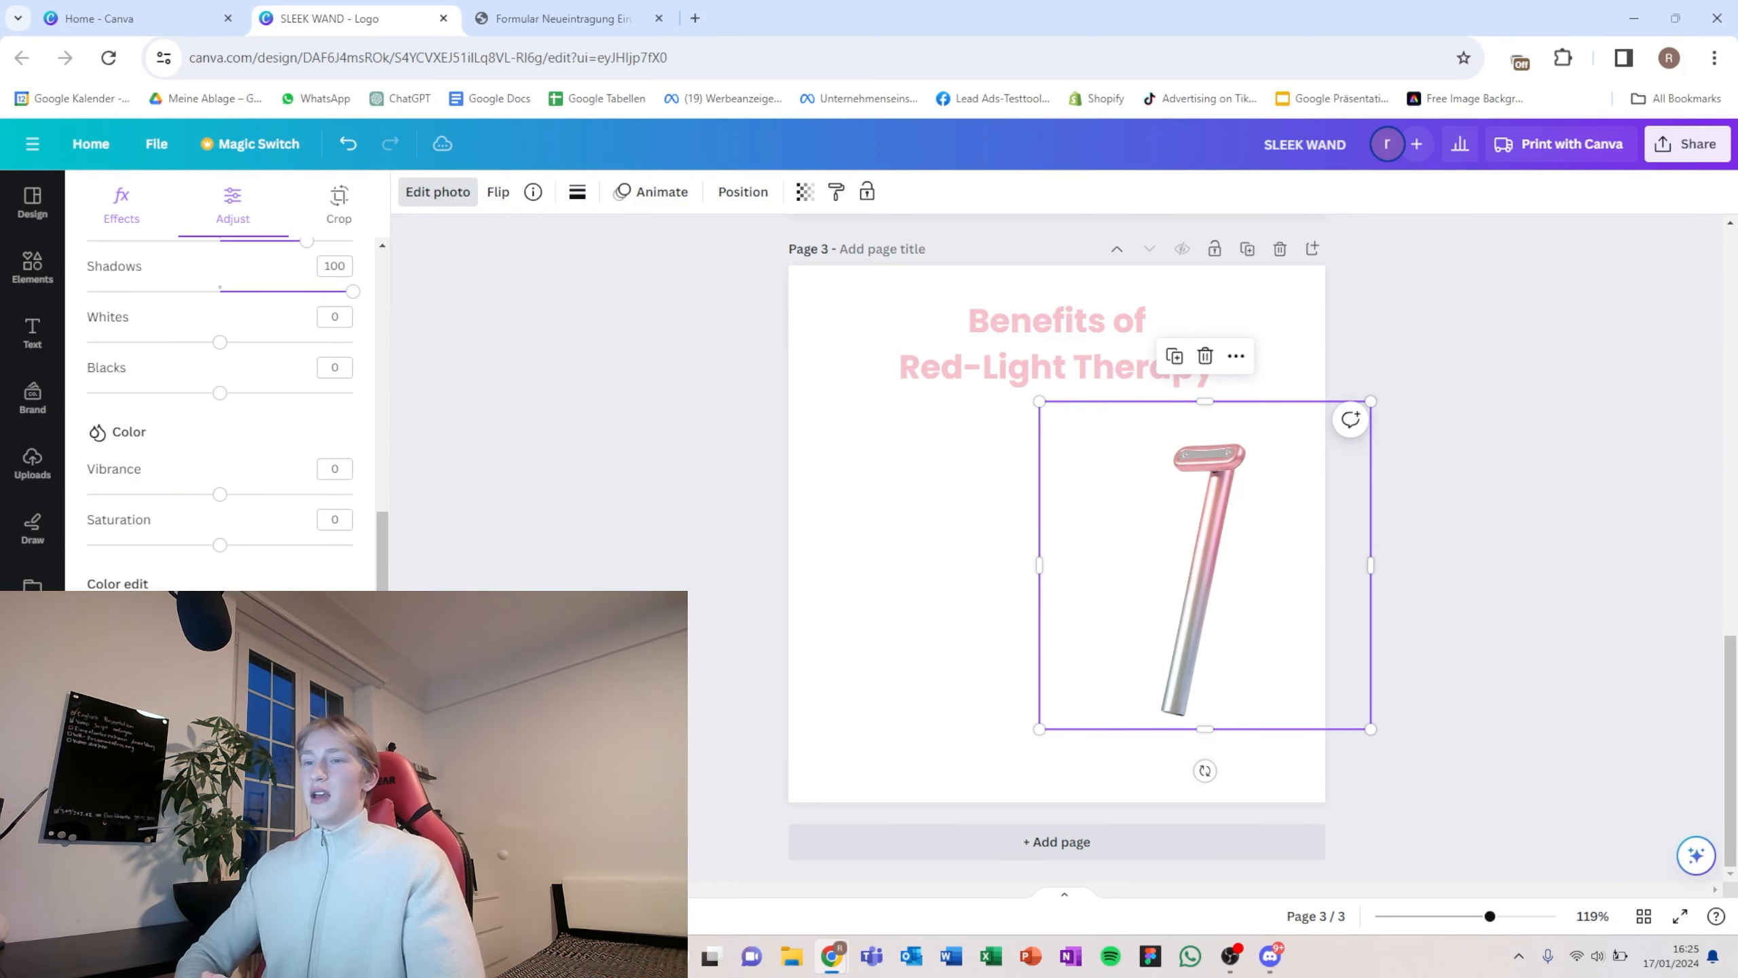
left_click(1474, 489)
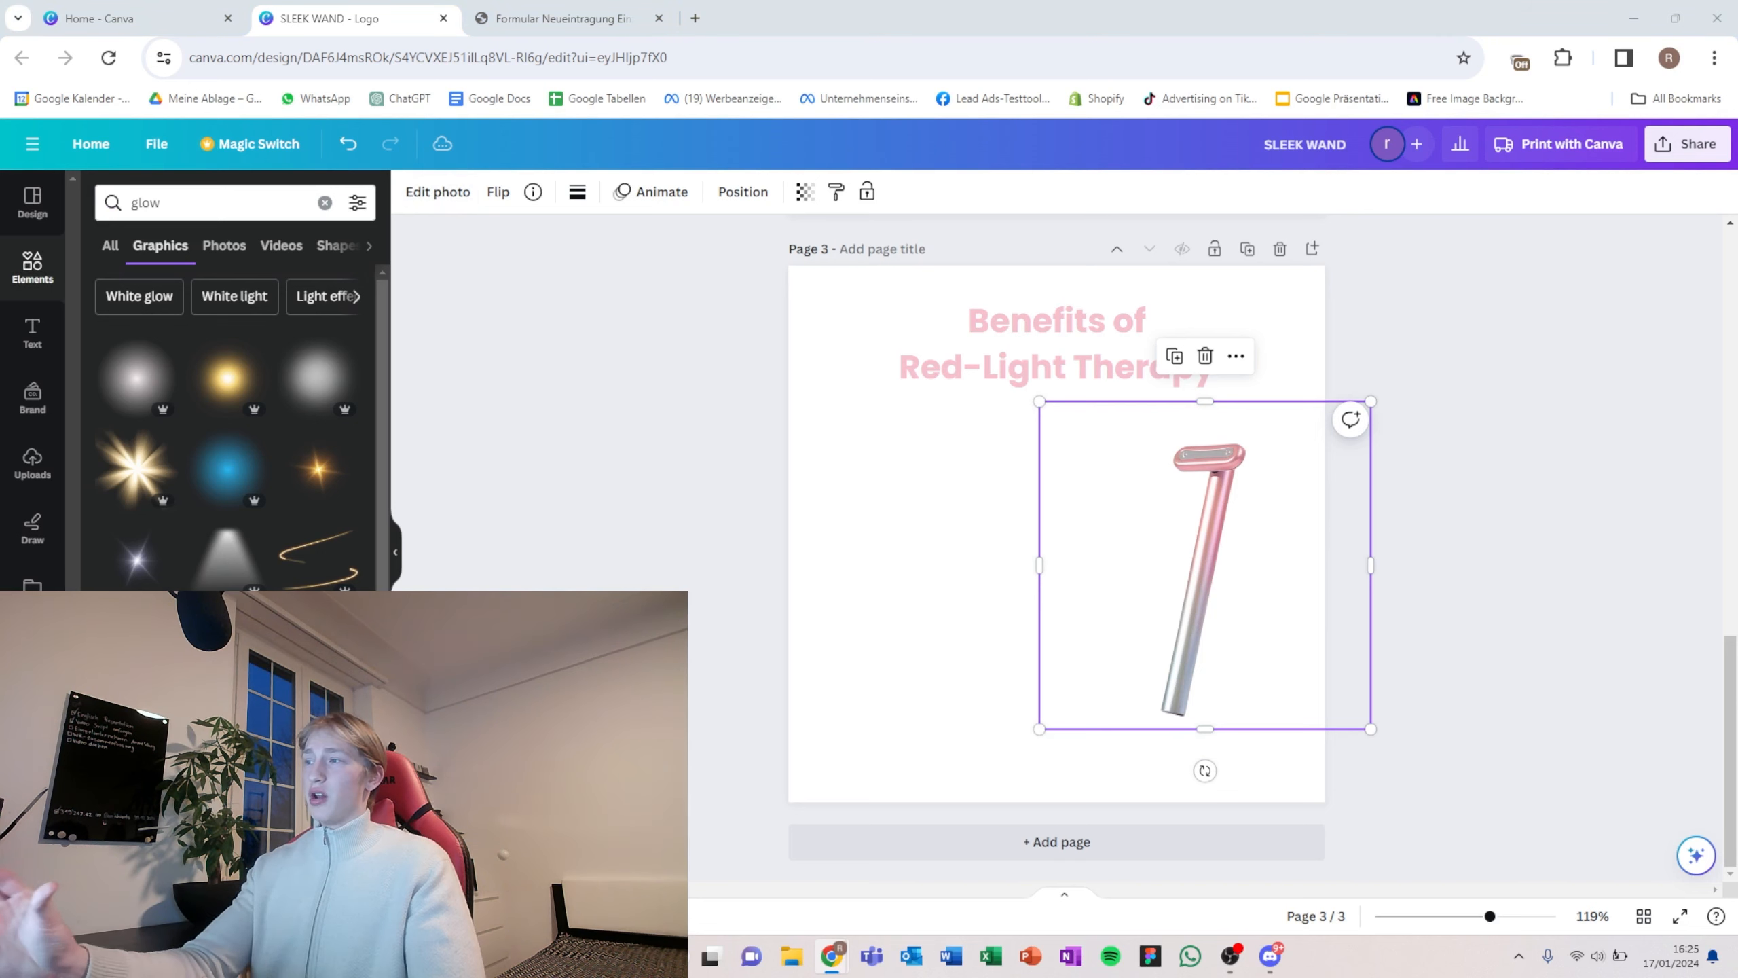
Step: Try adding a second copy of the wand photo over the first one
left_click(1297, 335)
key("ctrl+v")
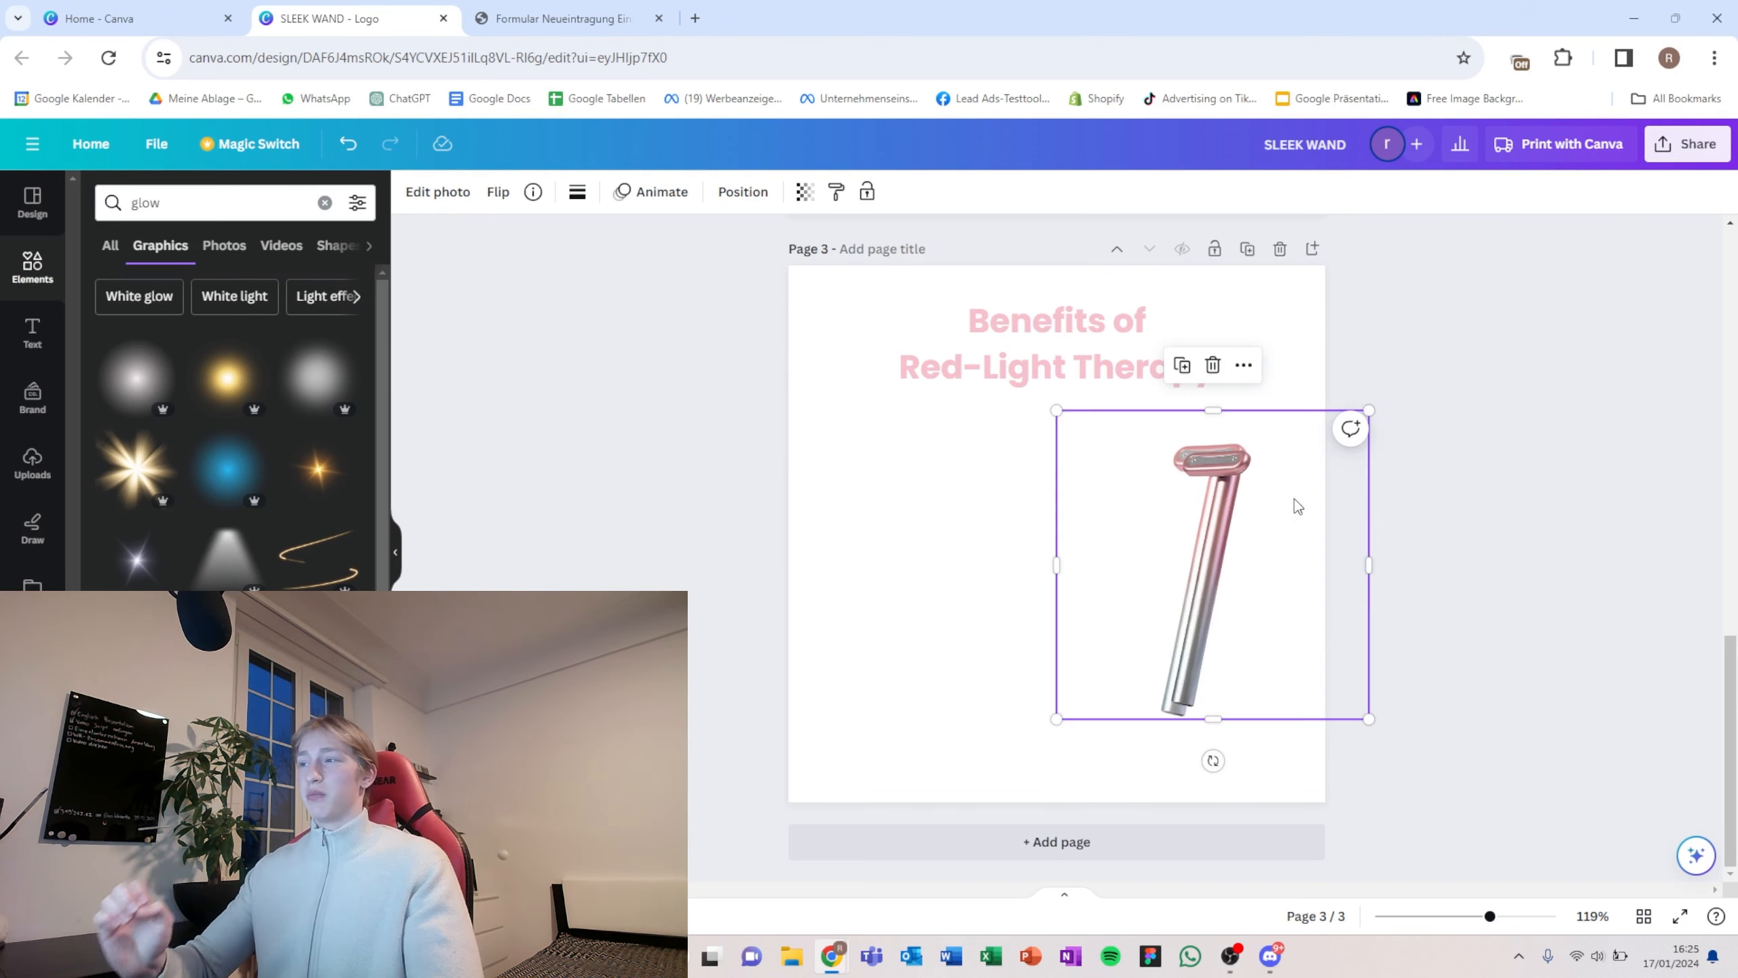
key("Delete")
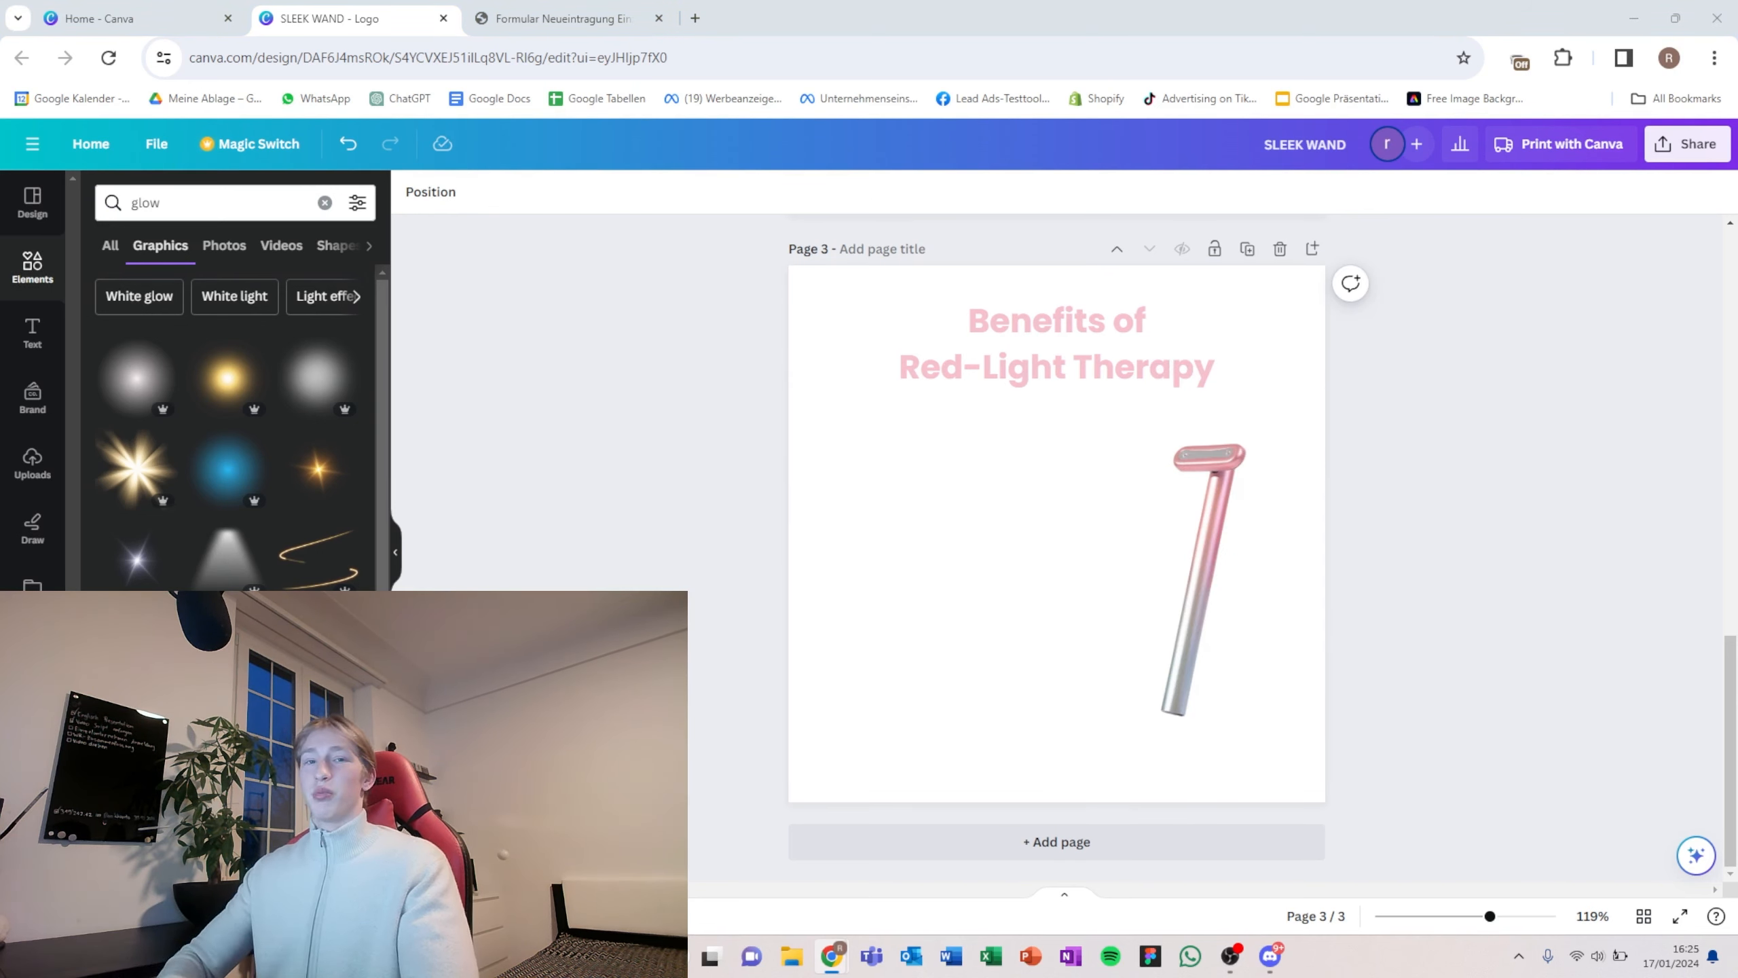
Step: Fit a soft blurred grey shadow behind the wand, enlarging it slightly and offsetting it toward the lower right
left_click(1268, 658)
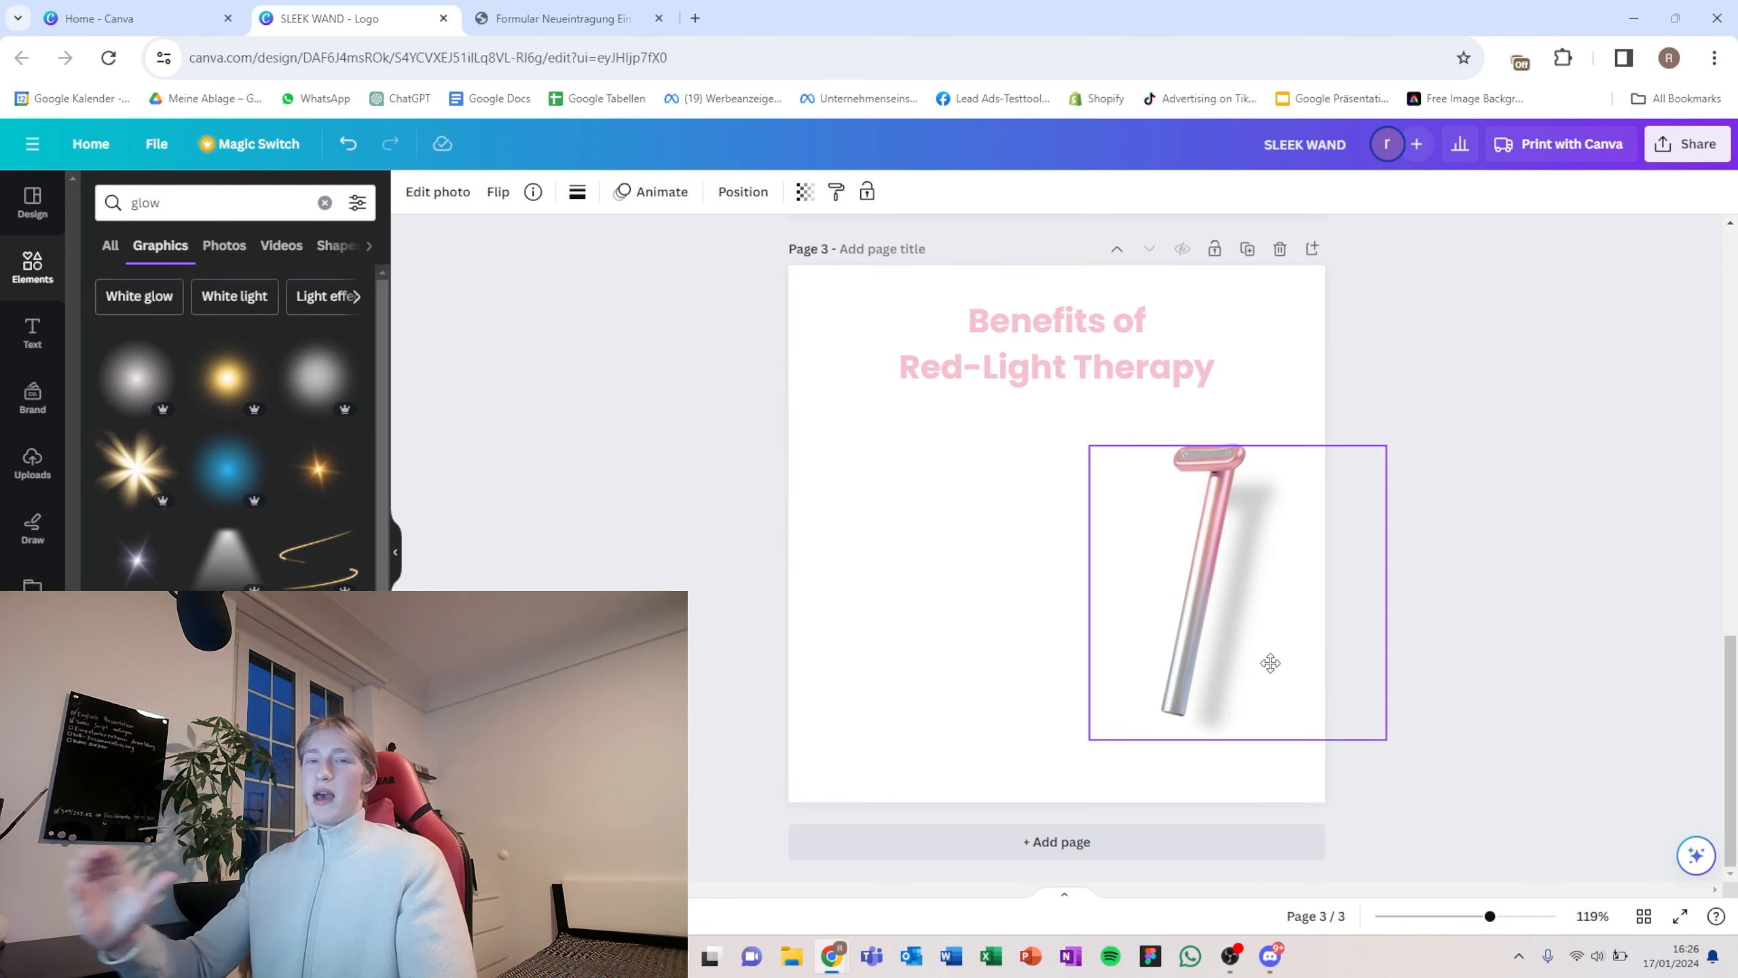
left_click_drag(1077, 439, 1064, 425)
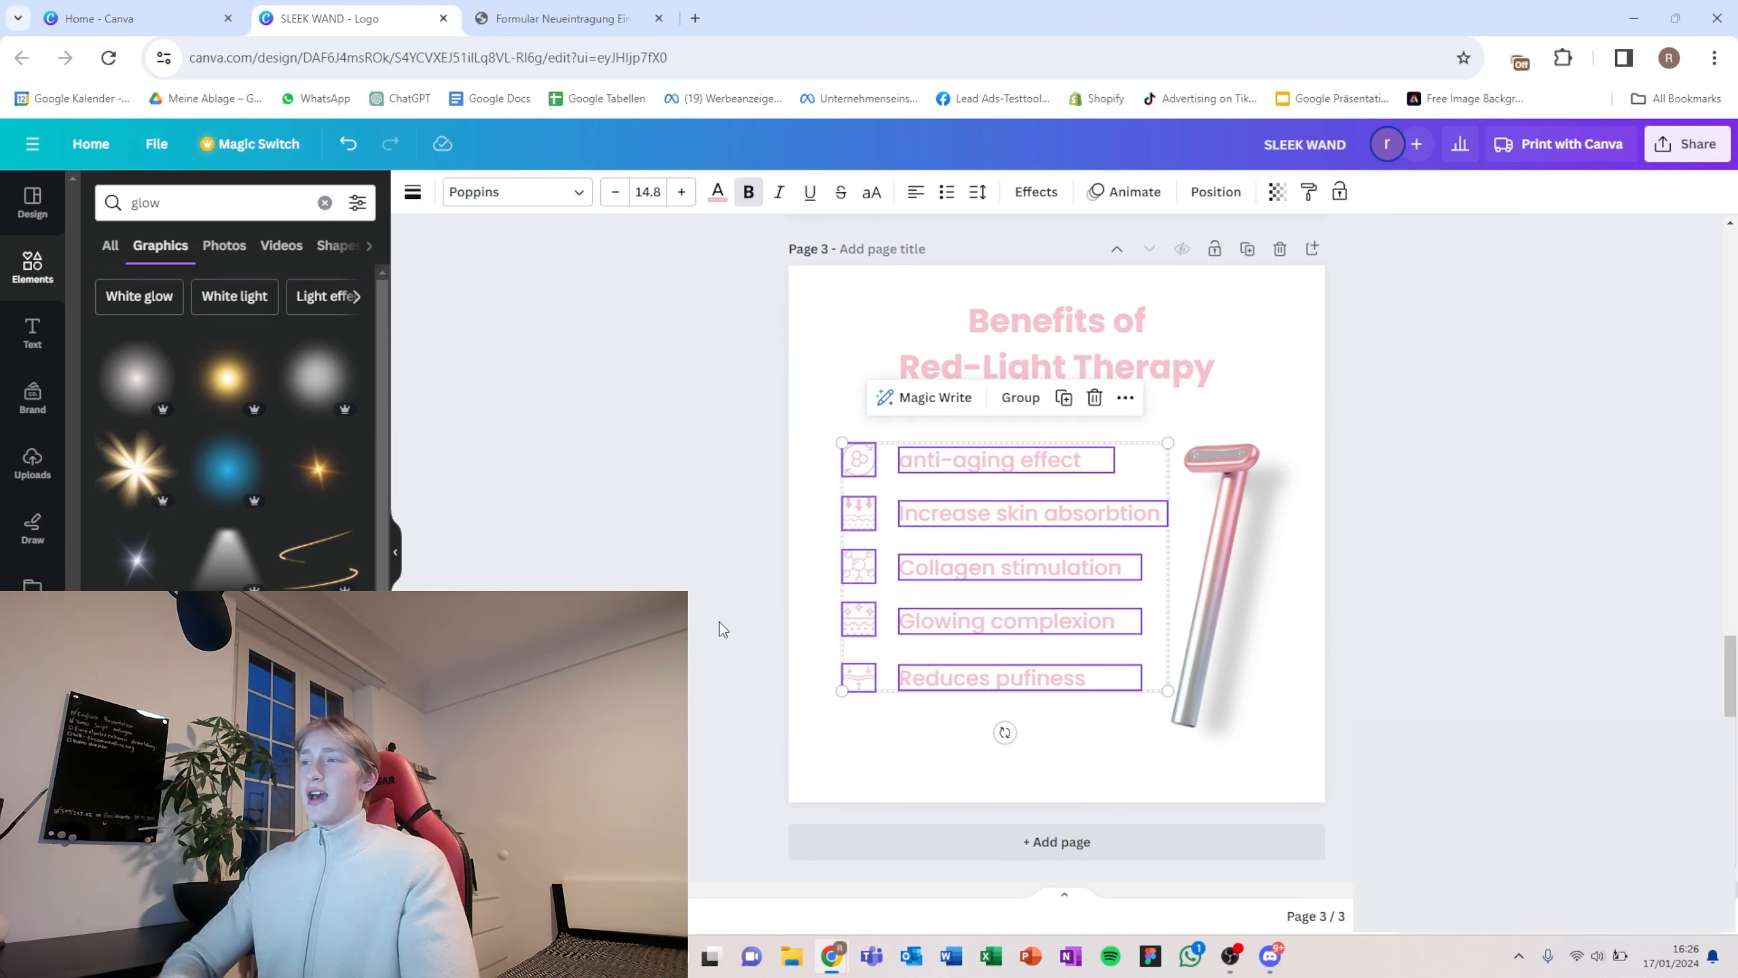
Step: Place the five pink benefit lines with icons beside the wand and the "Sleek Wand" wordmark below it
left_click(720, 623)
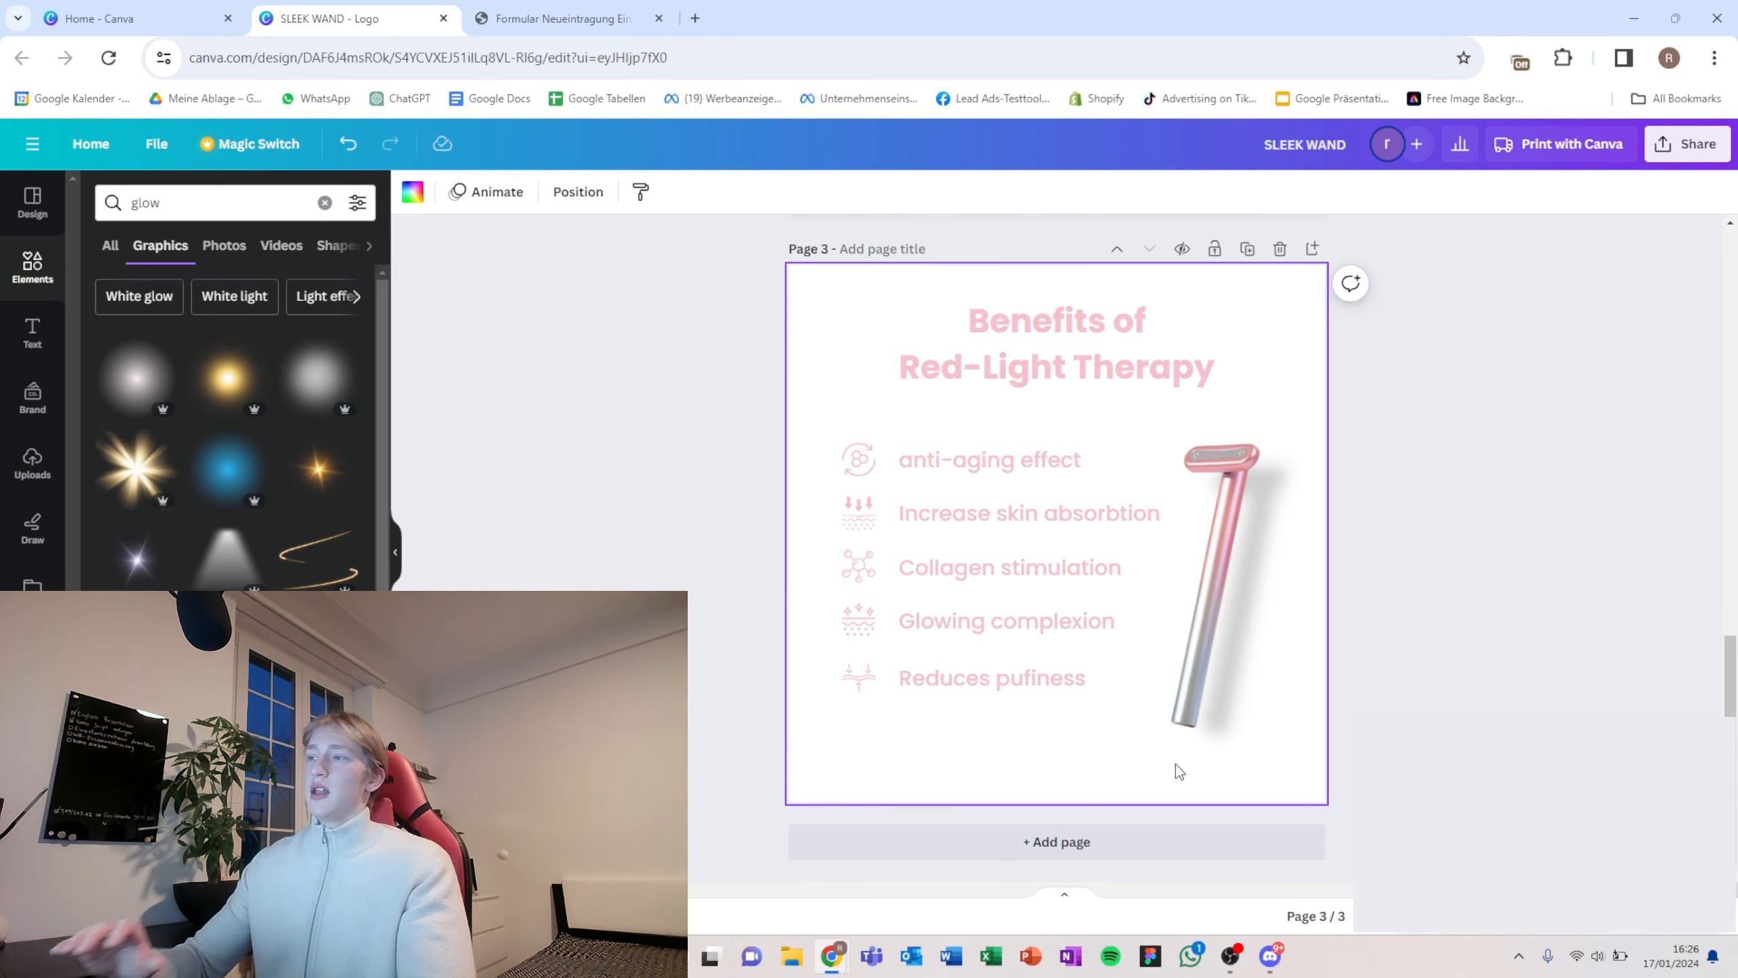
key("ctrl+v")
left_click(700, 724)
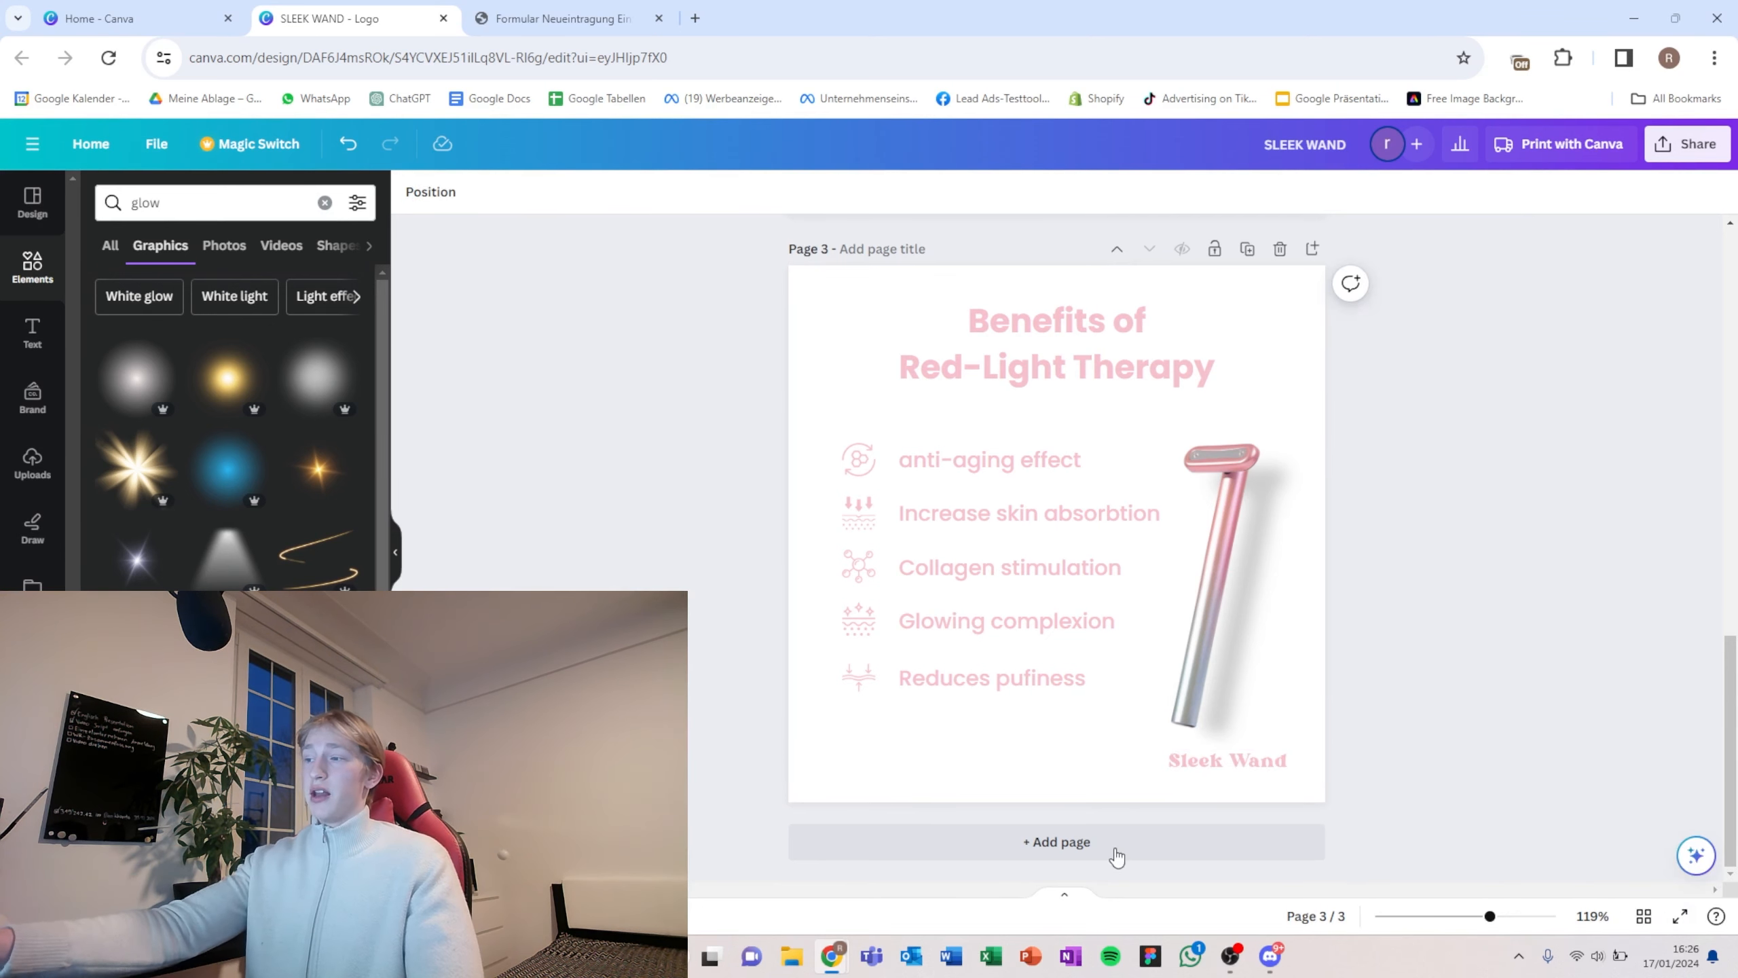
Step: Turn a duplicate of page 3 into a "How to use" page without the benefit icons and text lines
left_click(1249, 248)
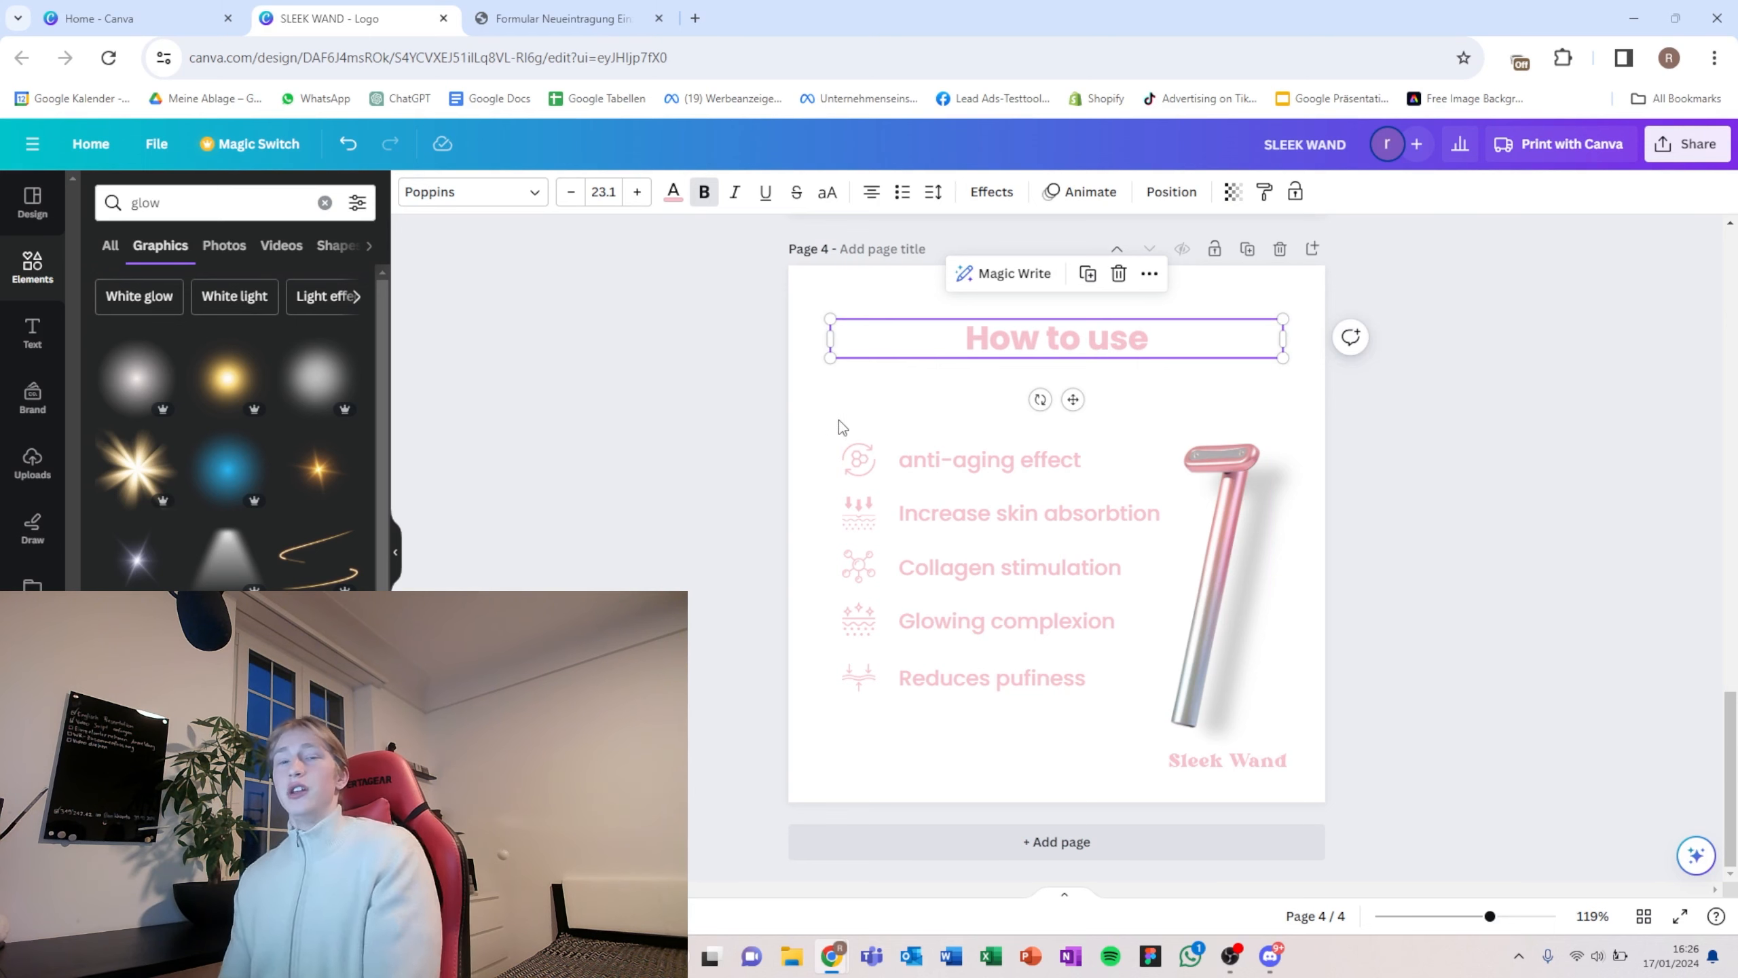
left_click_drag(839, 420, 969, 487)
key("Delete")
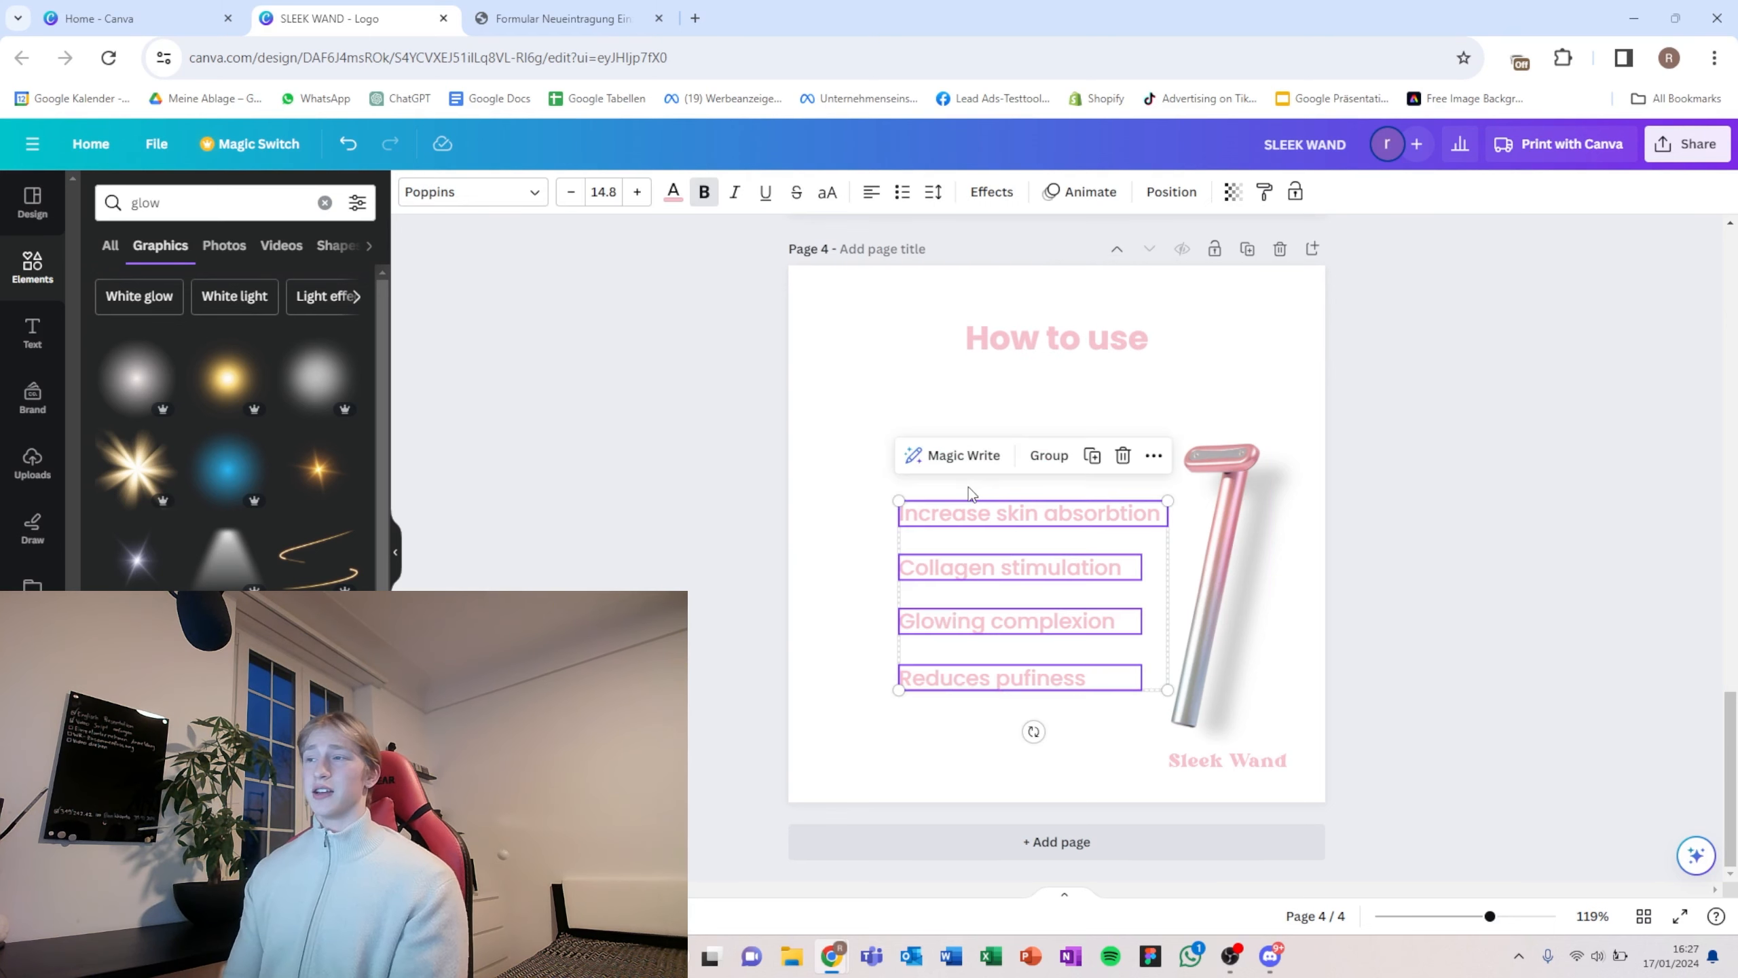
key("Delete")
double_click(970, 463)
key("Escape")
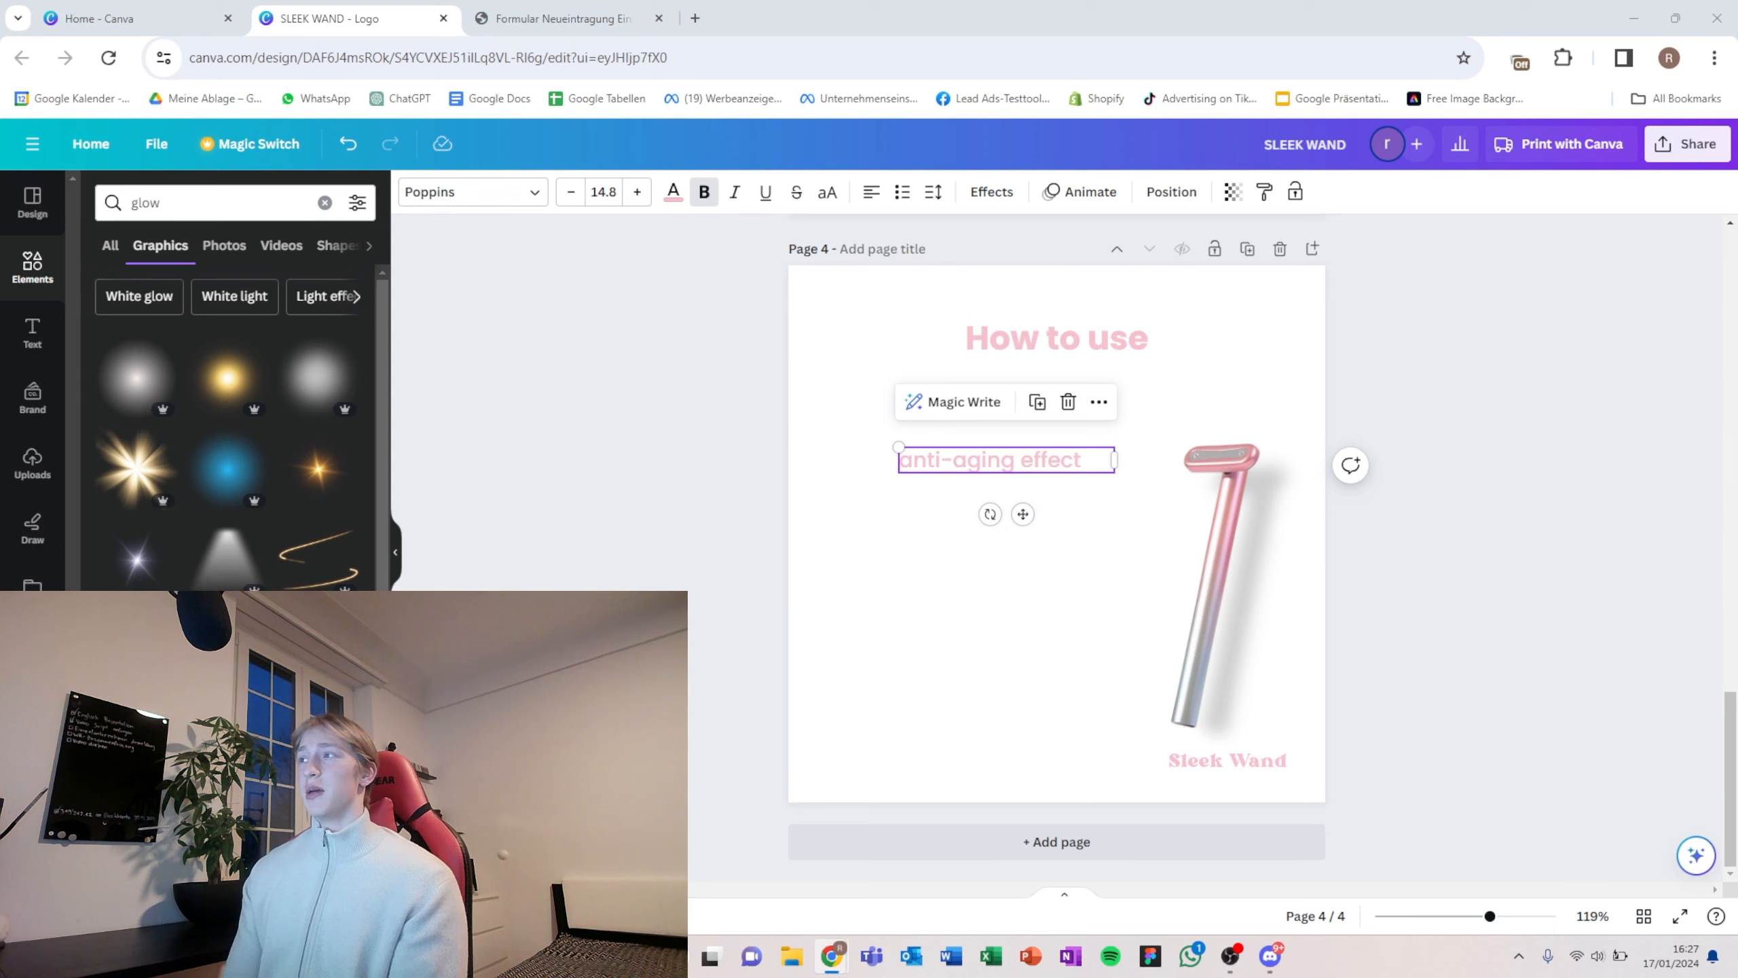
key("Delete")
Step: Add the centred text "Use it for just 5 minutes per day, and witness remarkable changes", with "5 minutes per day" in bold
left_click(1083, 493)
left_click(1010, 465)
type("Use it for just 5 minutes per day, and witness remarkable changes")
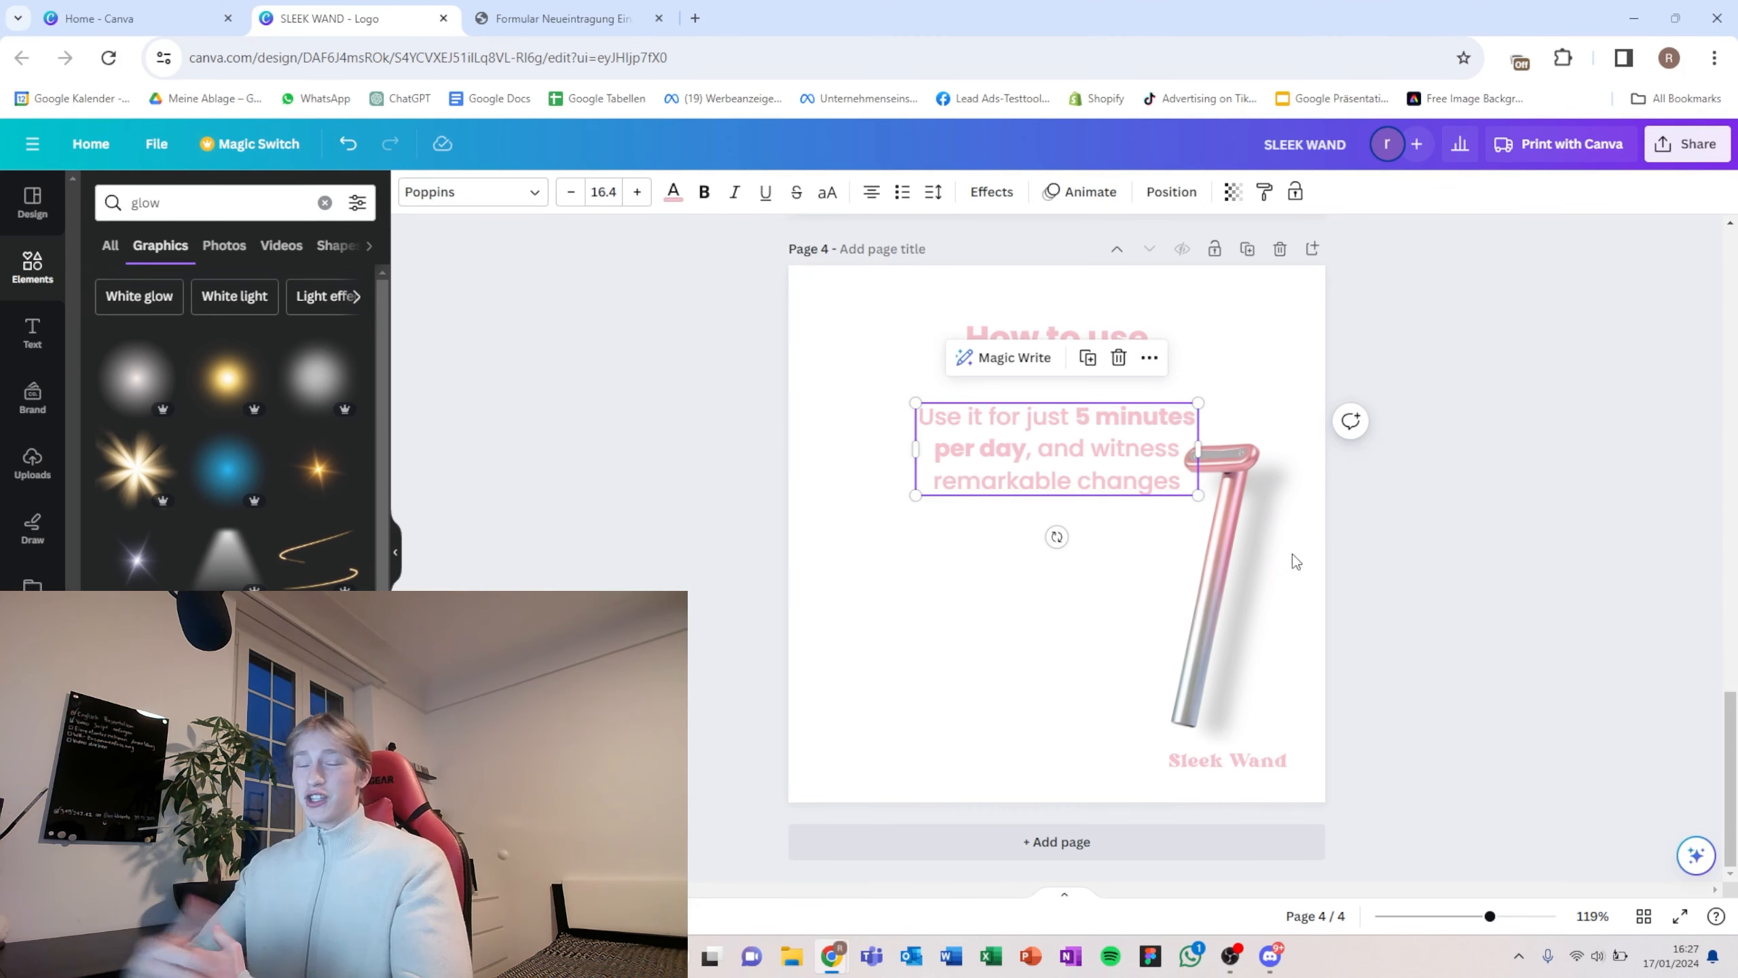
Step: Replace the wand and its shadow on page 4 with the background-free hand-and-wand photo, placed against the page's left edge
left_click_drag(1371, 638, 1184, 633)
key("Delete")
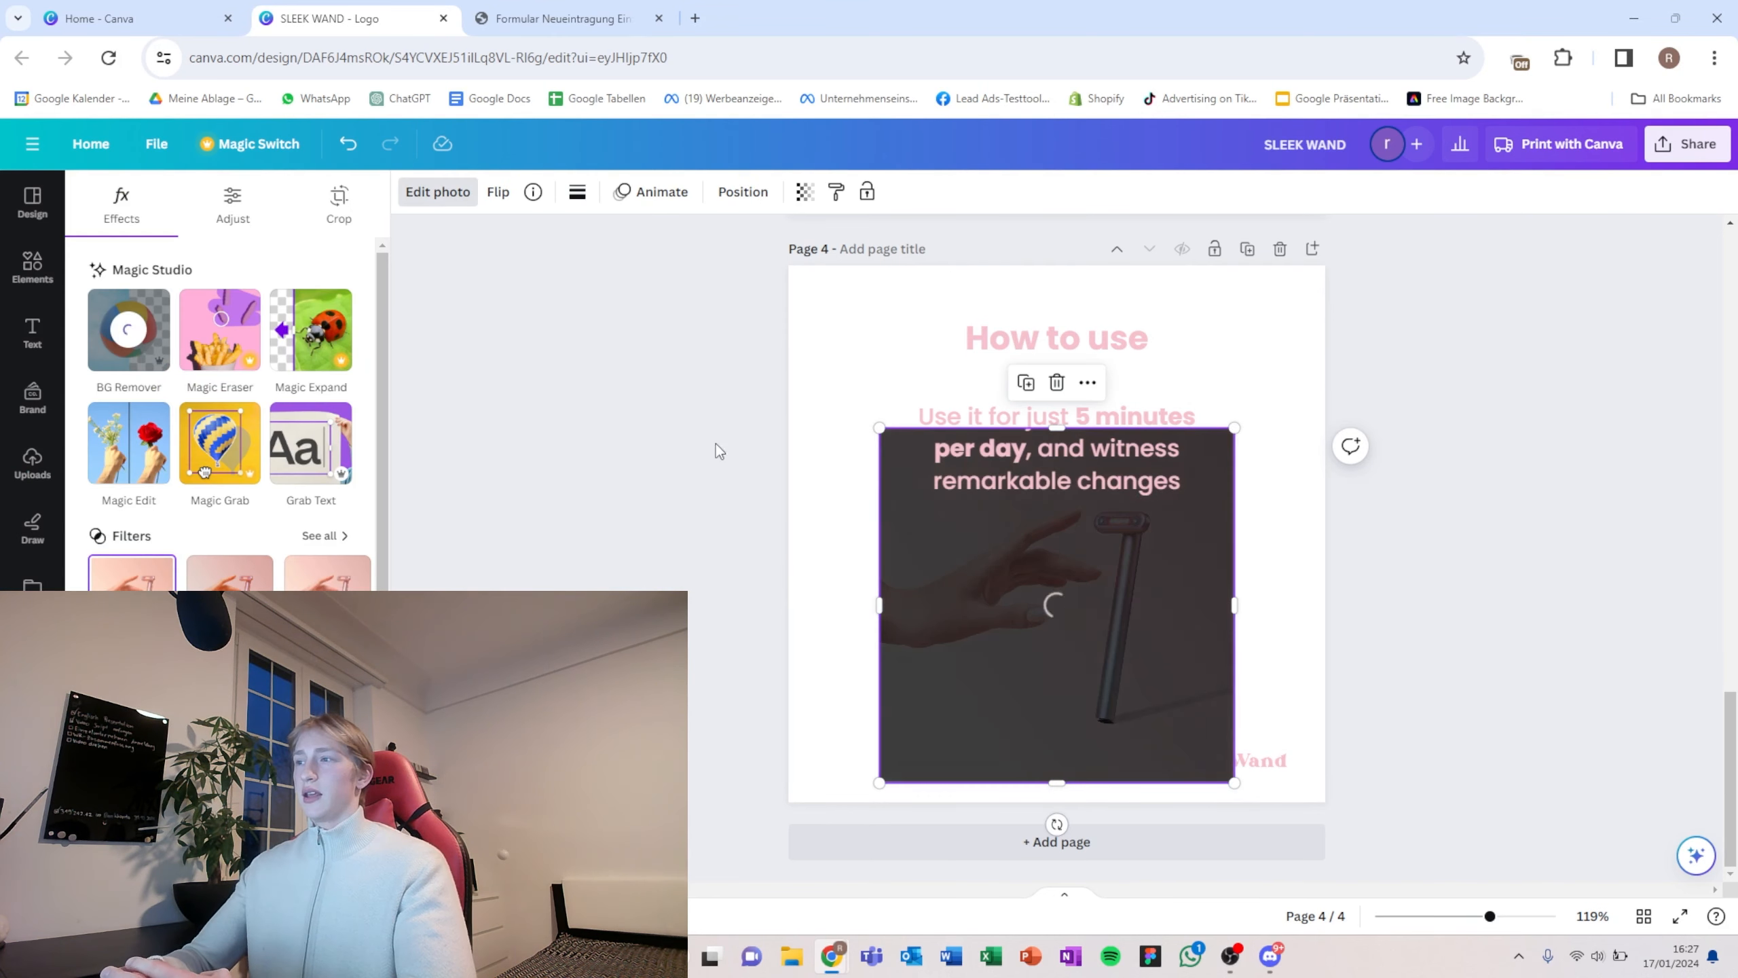
left_click_drag(1004, 577, 919, 624)
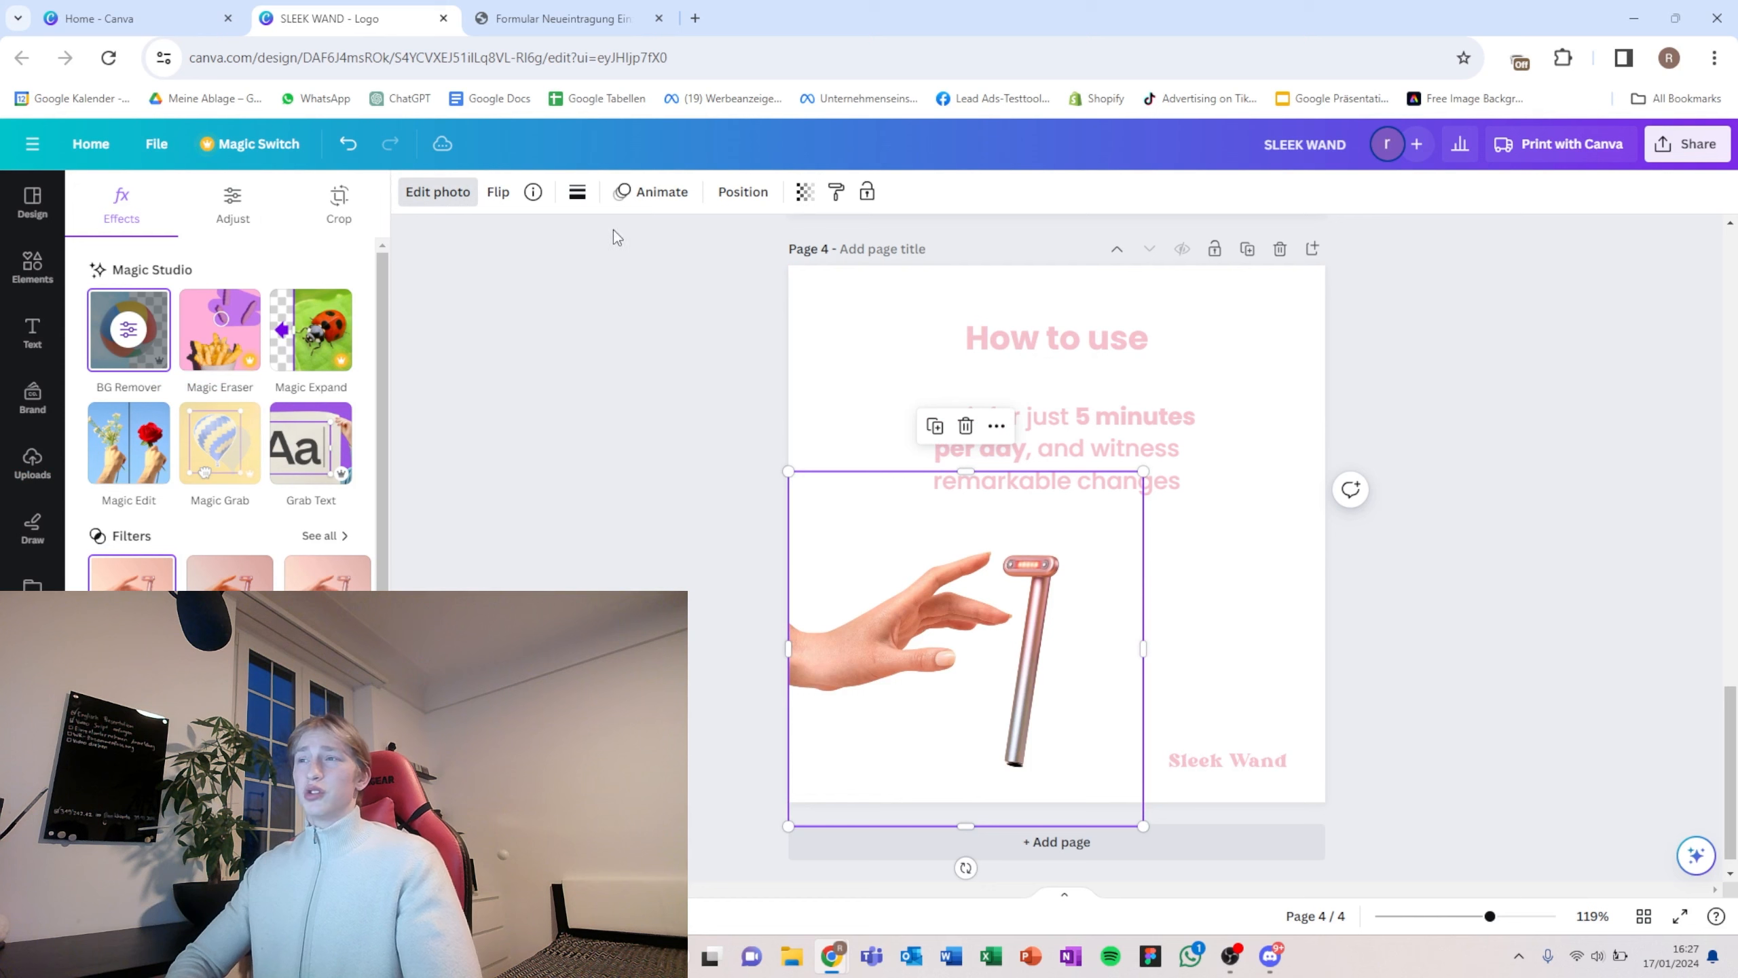
Step: Raise the highlights of the hand-and-wand photo and shift it slightly down
left_click(233, 205)
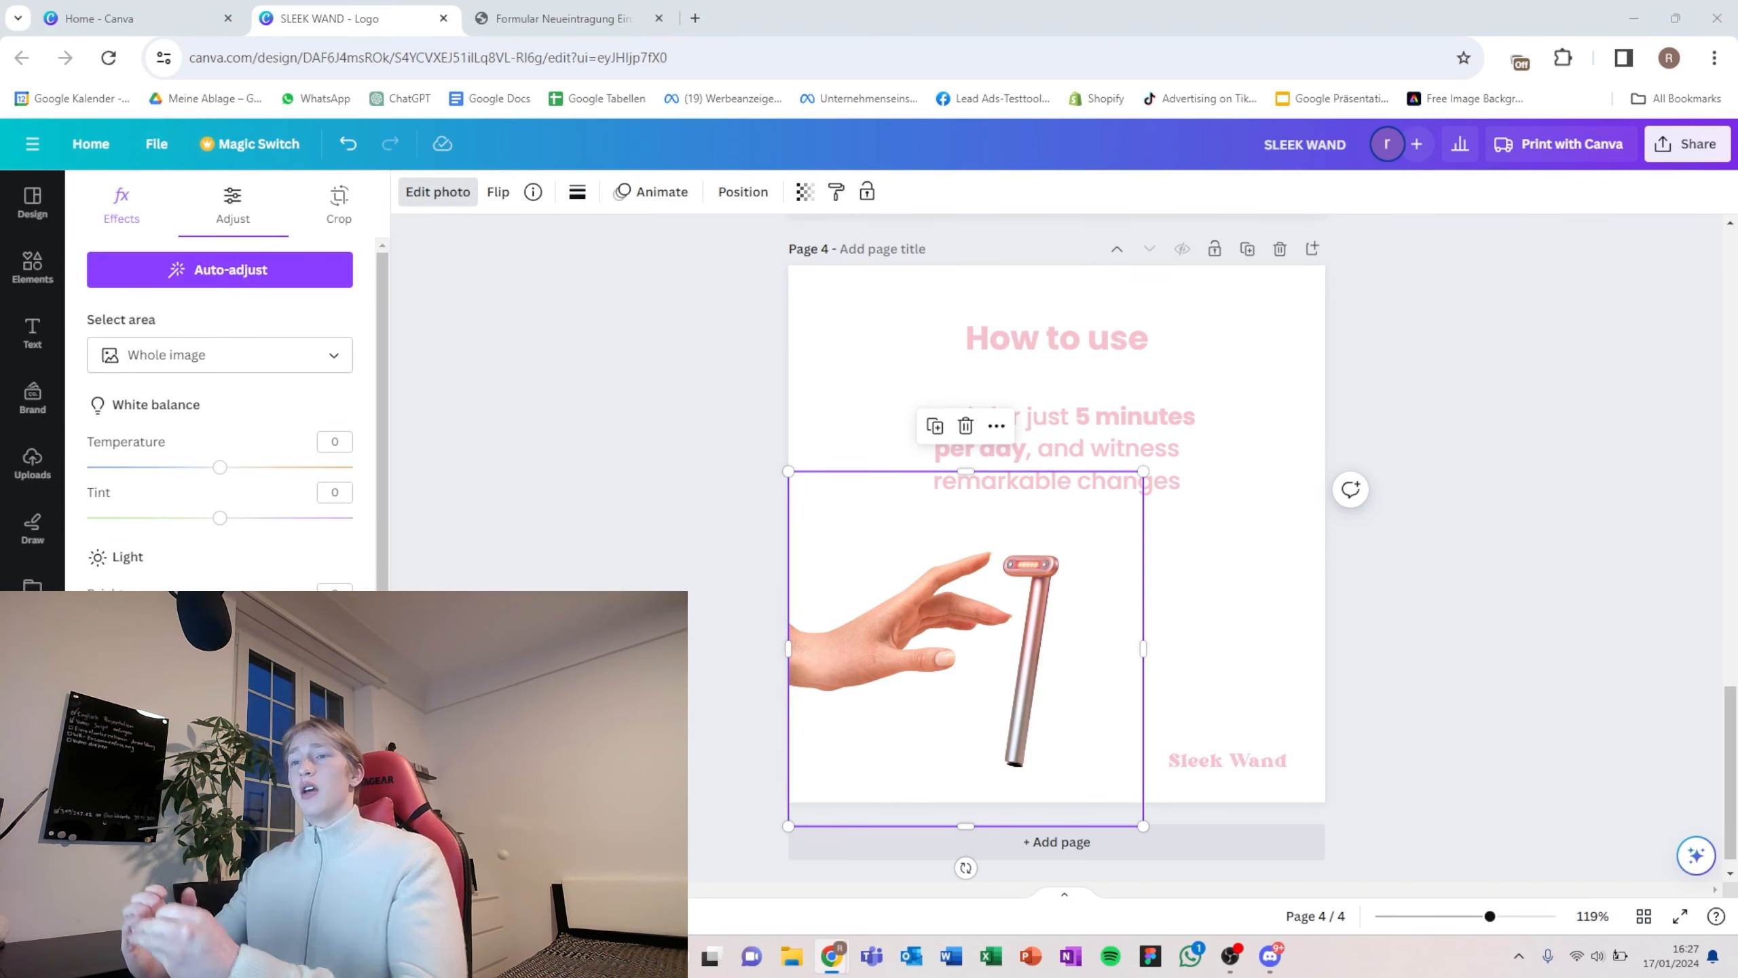
scroll(226, 411, "down", 5)
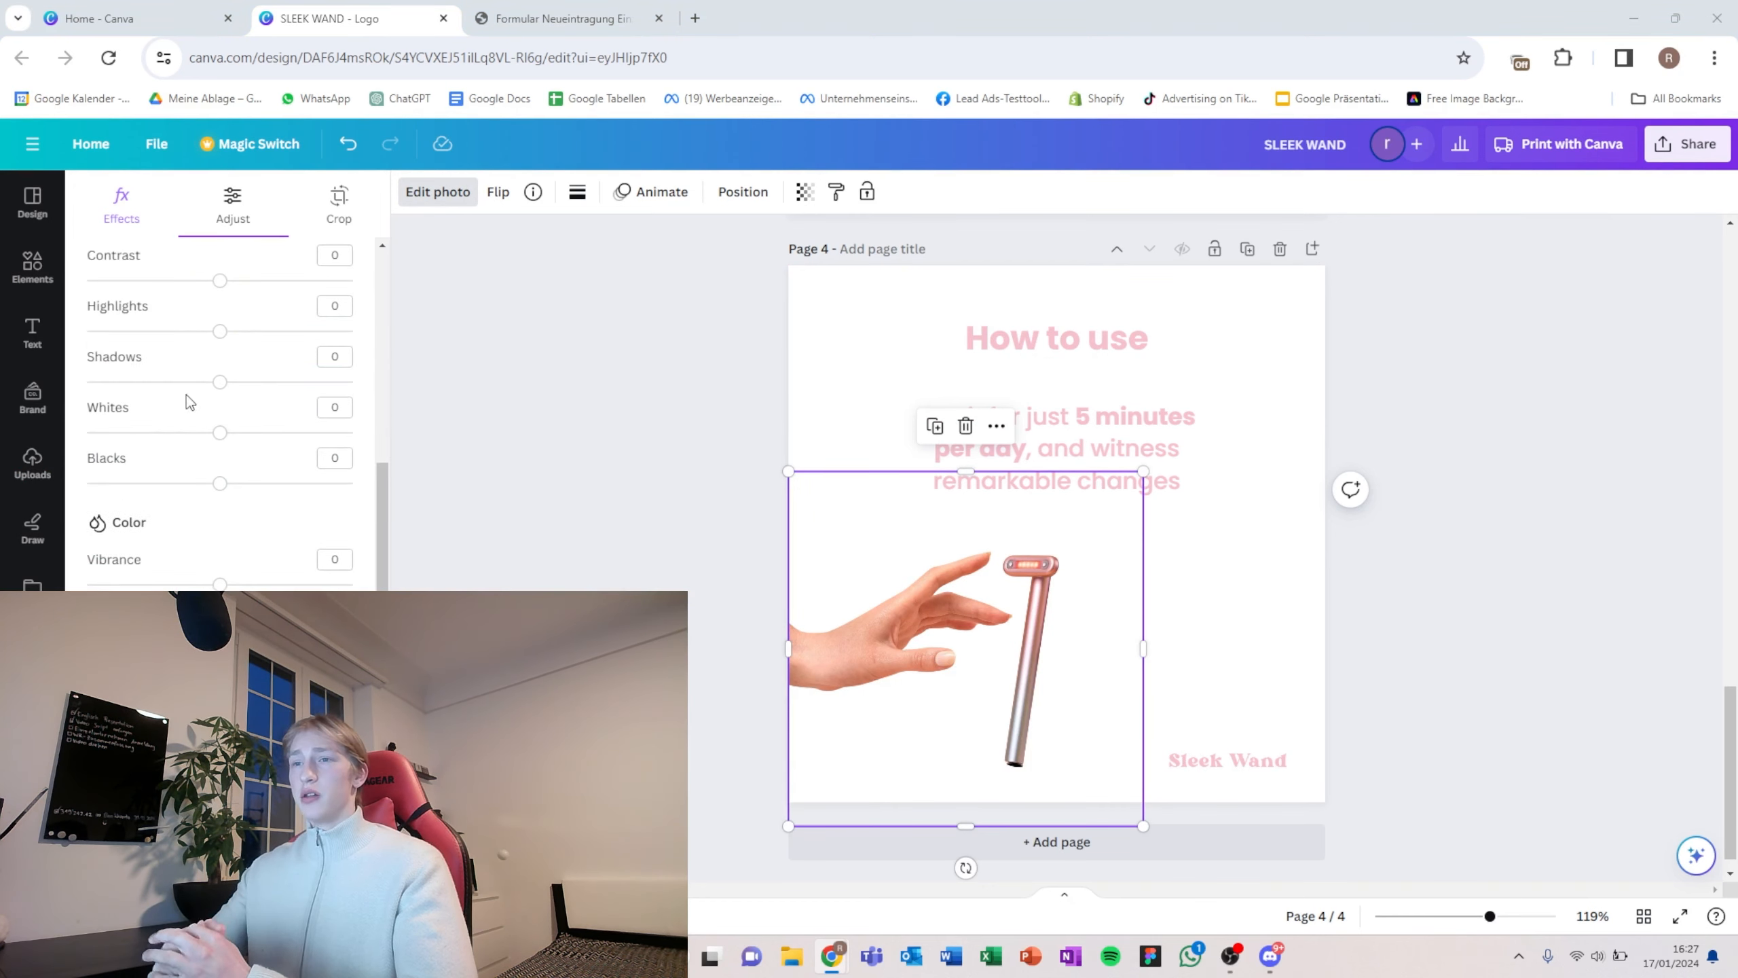
scroll(226, 411, "up", 1)
left_click_drag(220, 421, 248, 423)
scroll(260, 426, "down", 3)
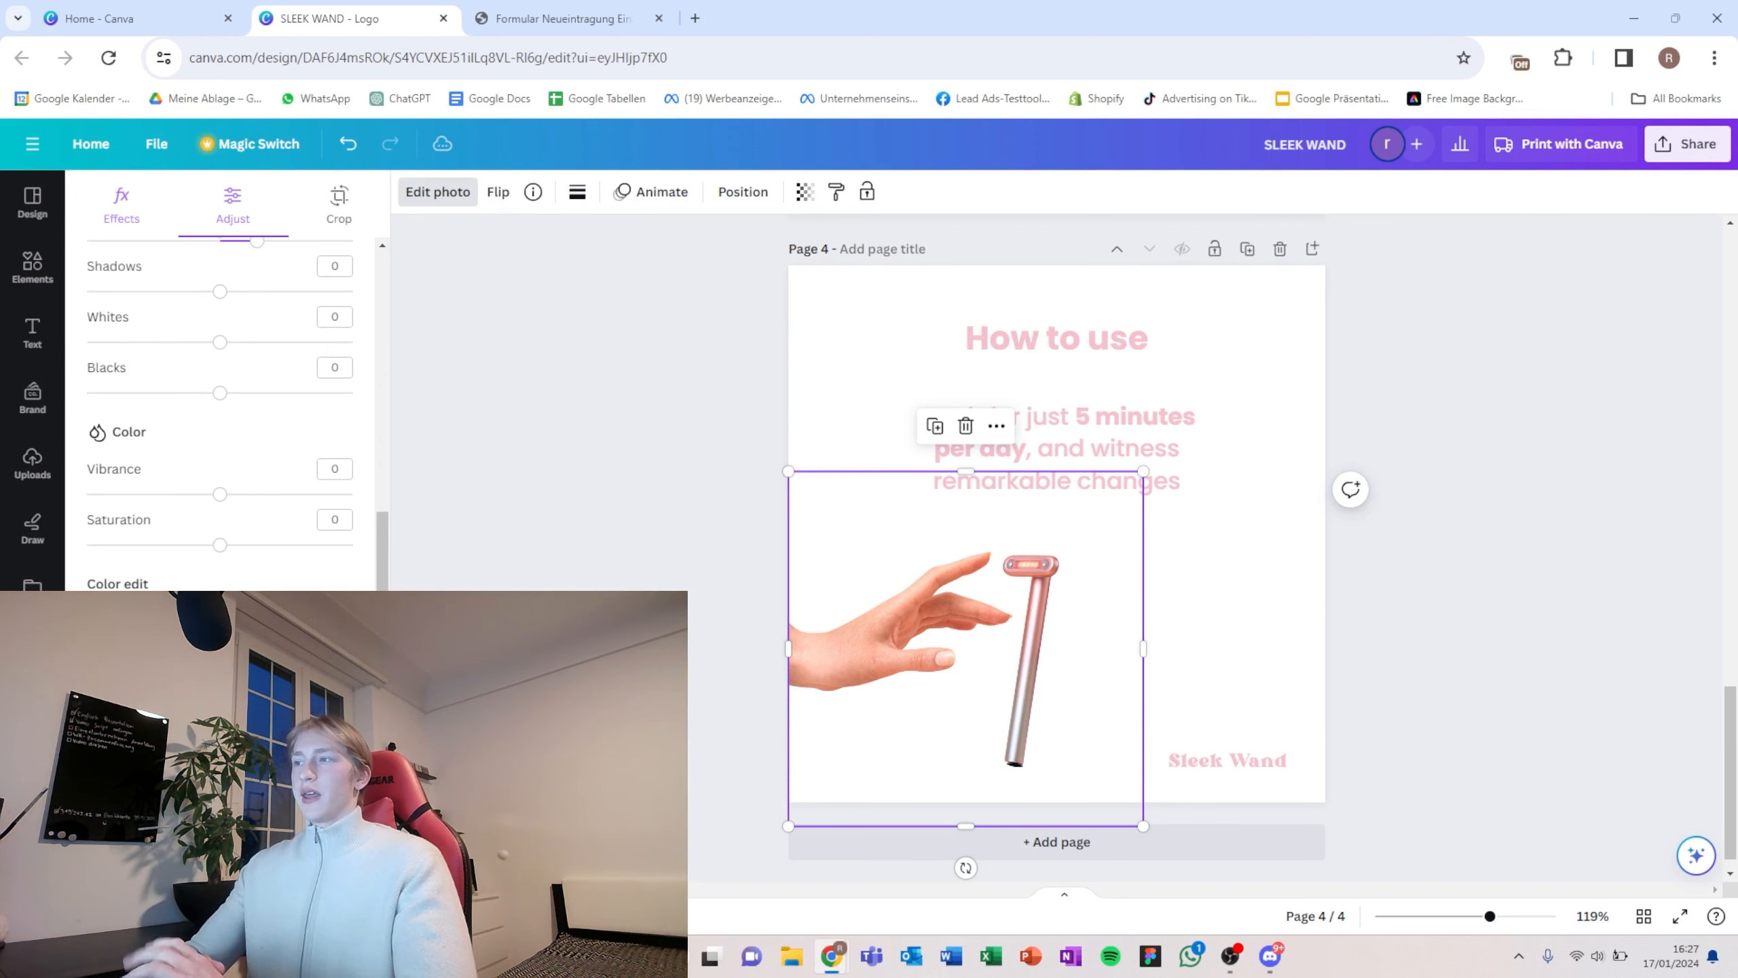
left_click_drag(920, 722, 920, 732)
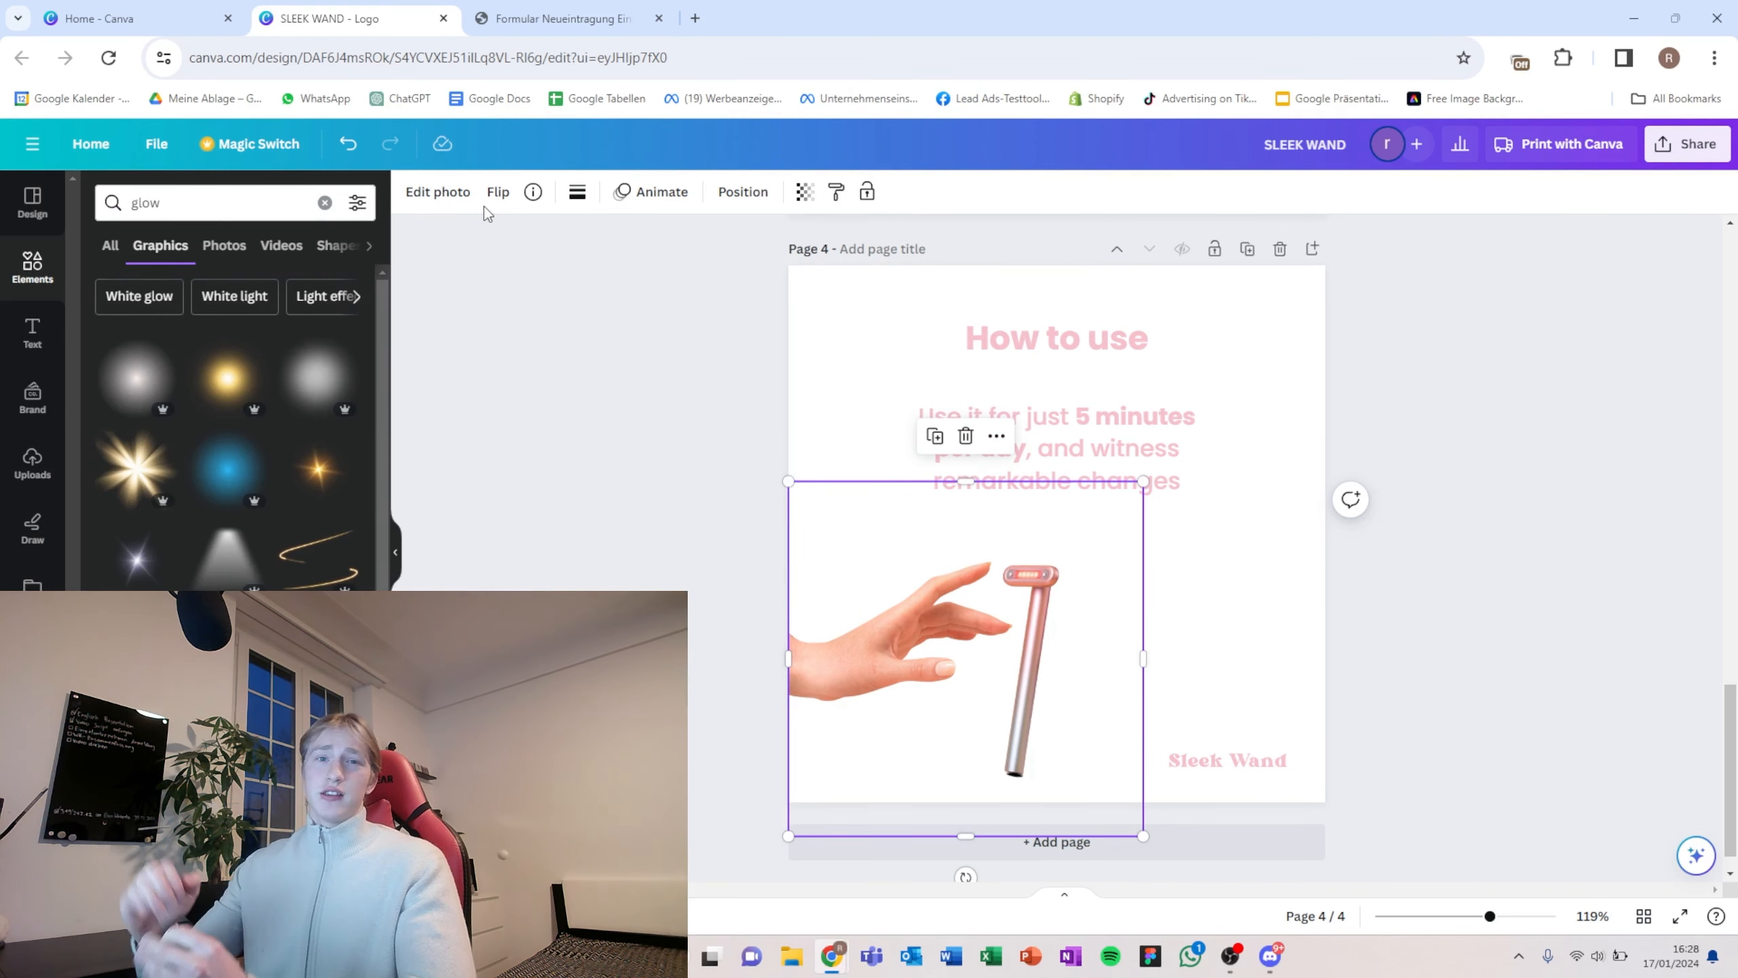
Step: Try flipping the hand-and-wand photo
left_click(498, 191)
left_click(520, 241)
key("ctrl+z")
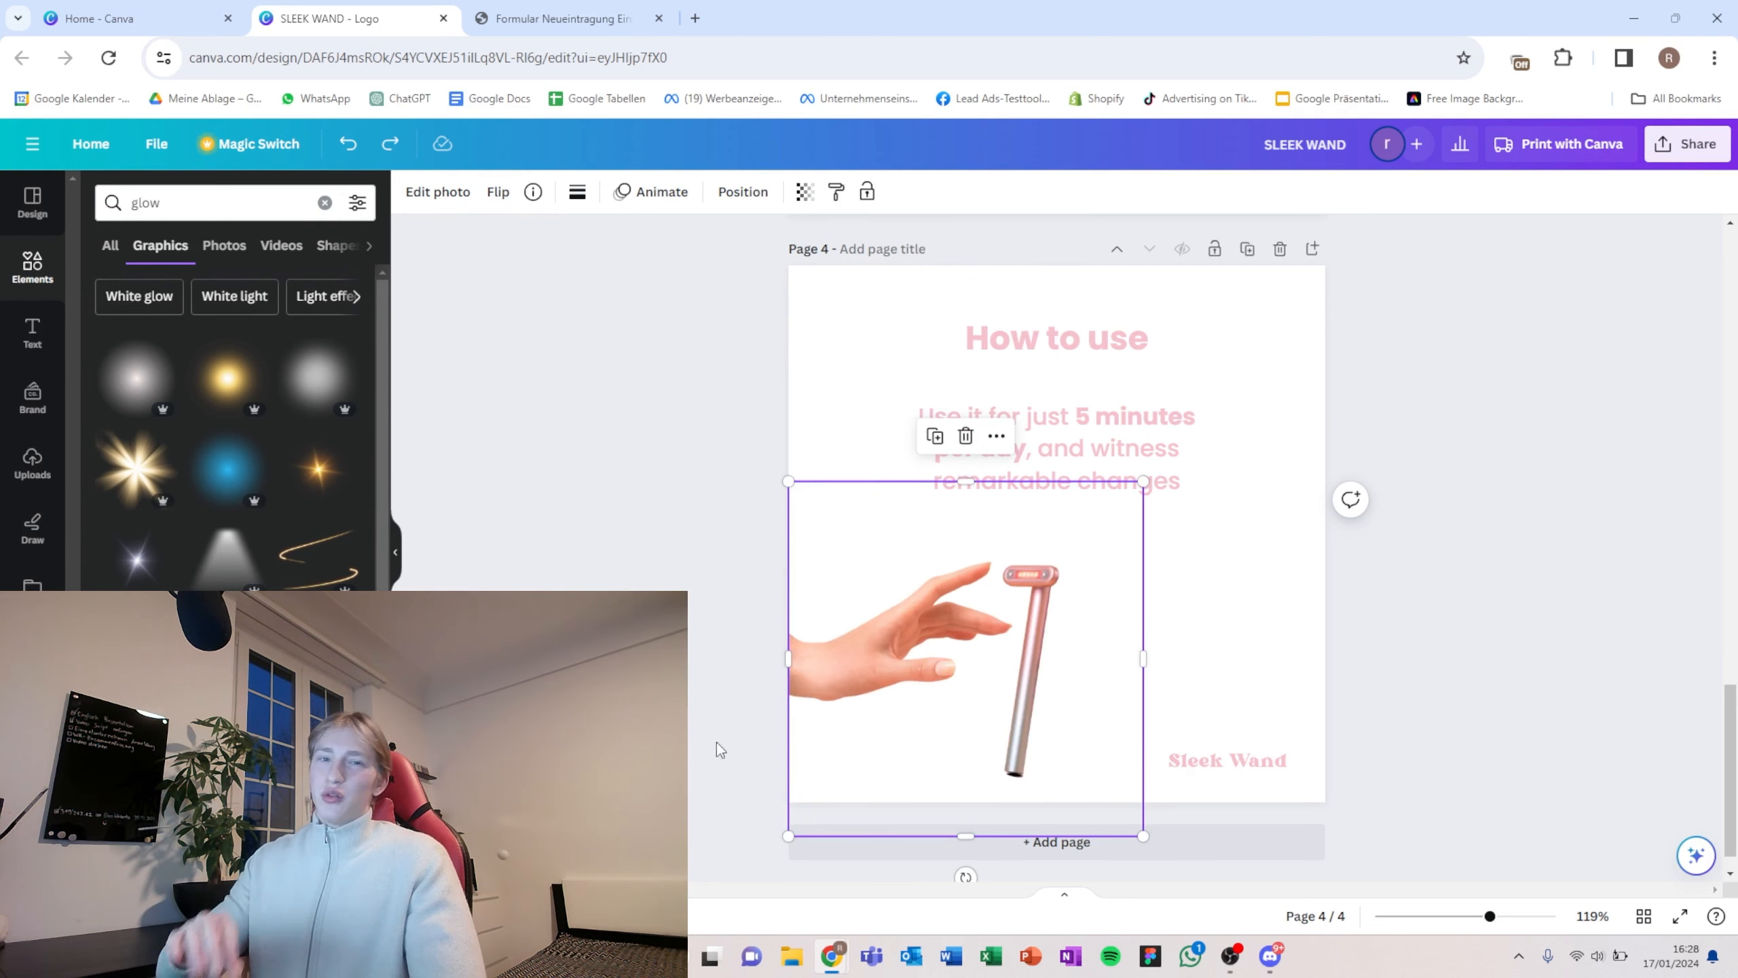
Step: Rotate the hand-and-wand photo to -90° so the fingers point up, and move it toward the page's lower centre
left_click_drag(966, 877, 1164, 660)
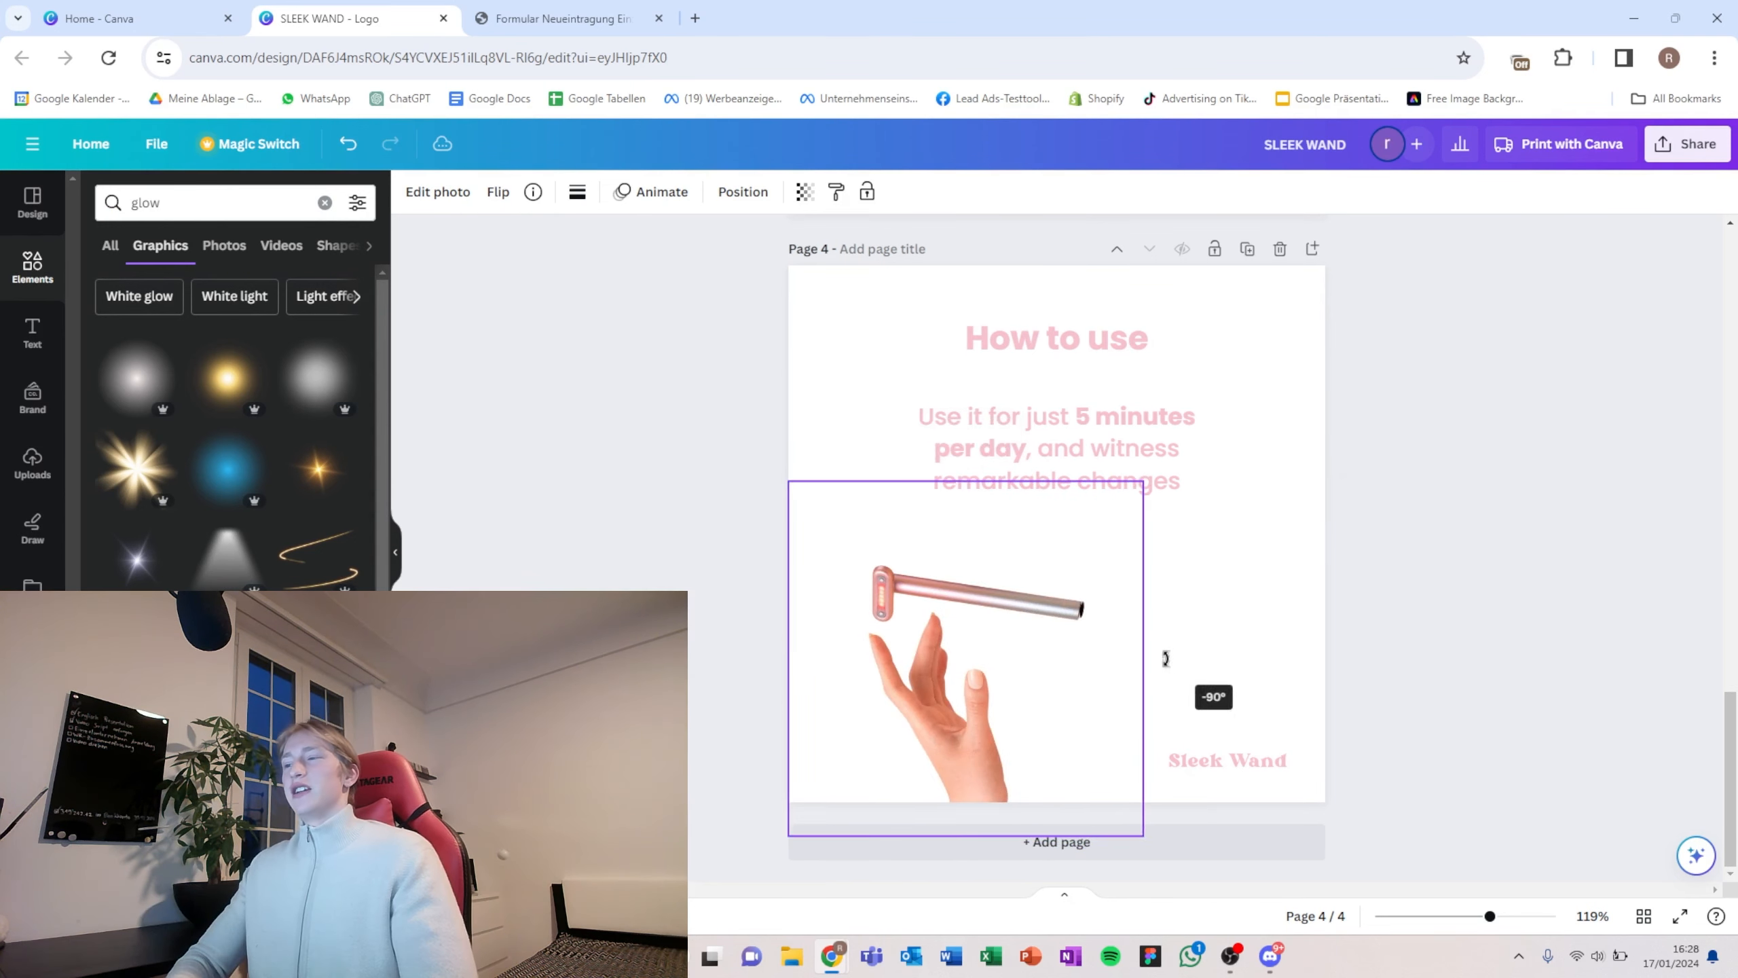
left_click_drag(999, 713, 1084, 679)
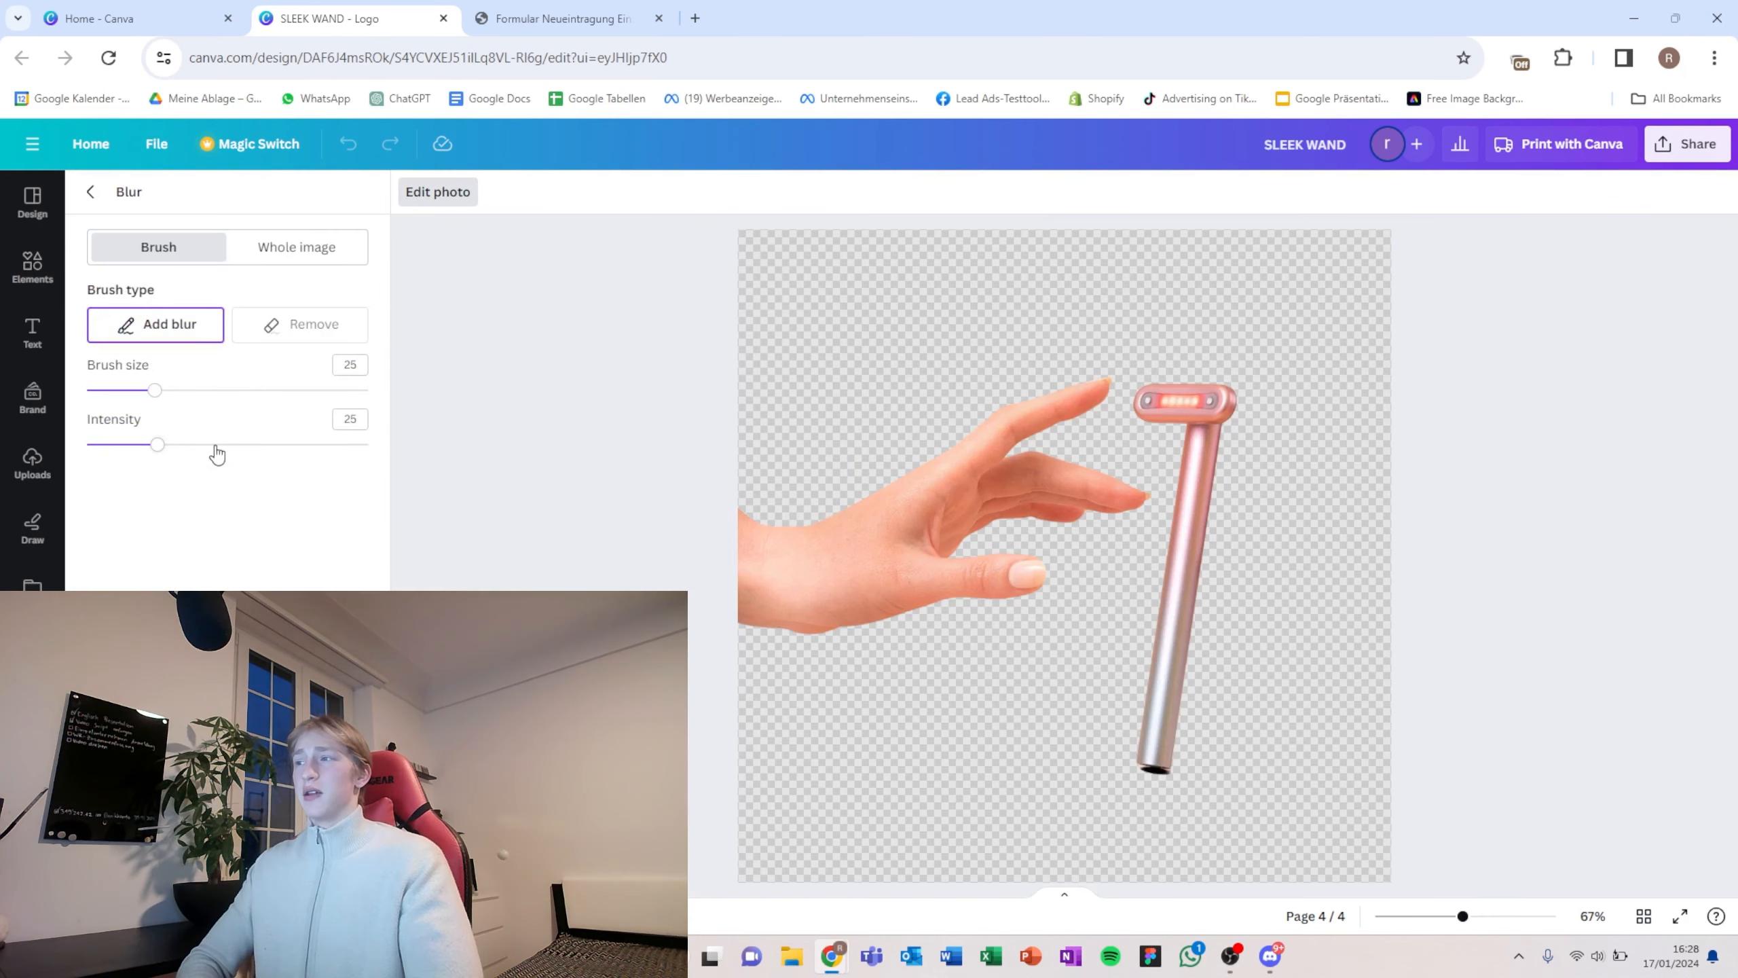
Step: Blur a copy of the hand-and-wand photo with the largest brush and set it behind the original as a soft black shadow
left_click_drag(154, 390, 368, 390)
mouse_move(821, 493)
left_mouse_down()
mouse_move(1311, 505)
mouse_move(1223, 516)
mouse_move(1141, 466)
left_mouse_up()
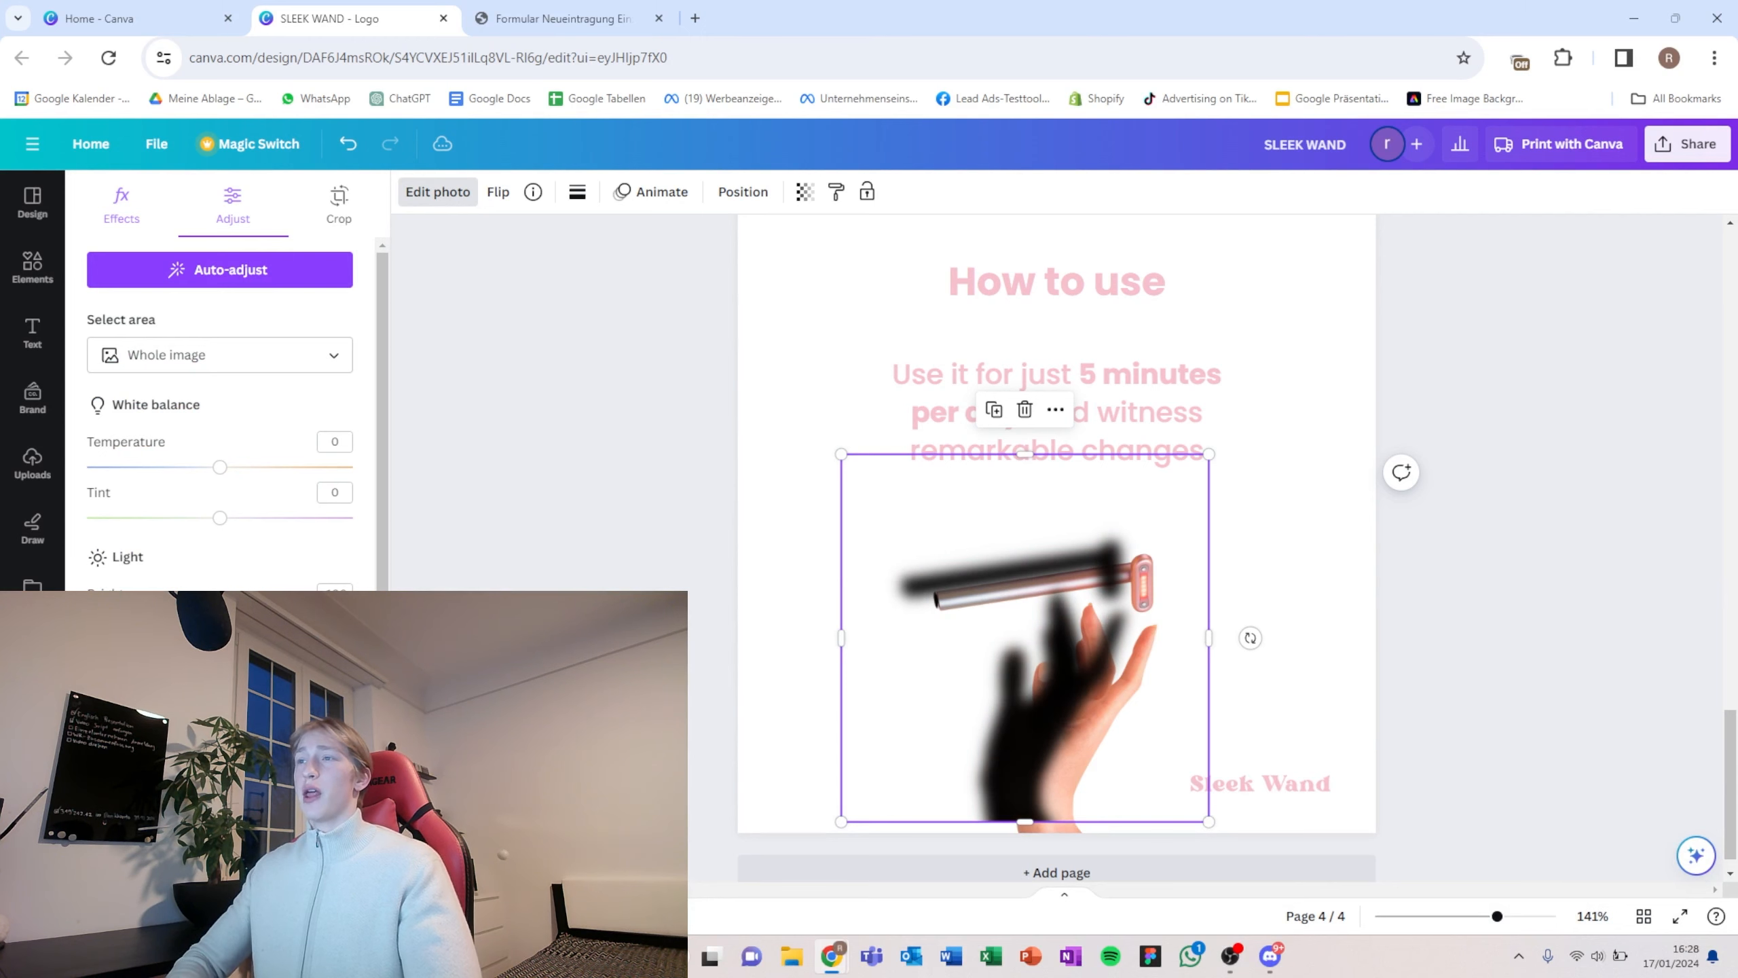
scroll(87, 550, "down", 4)
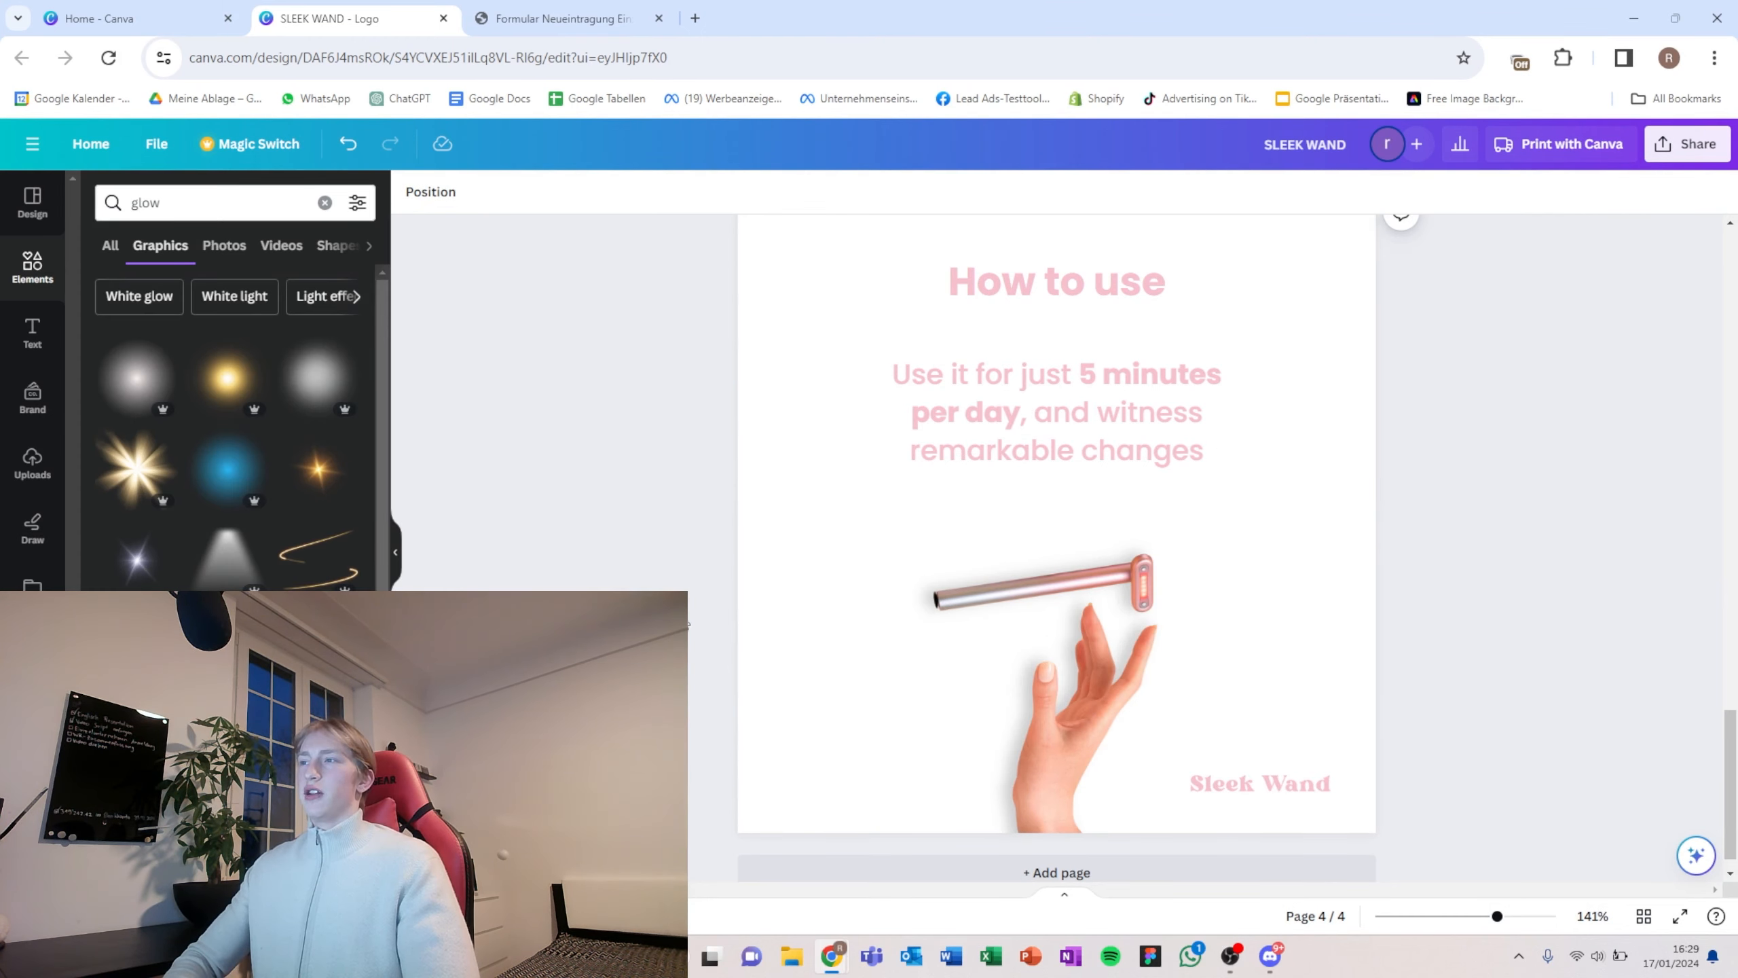
scroll(968, 494, "up", 1)
scroll(969, 494, "down", 1)
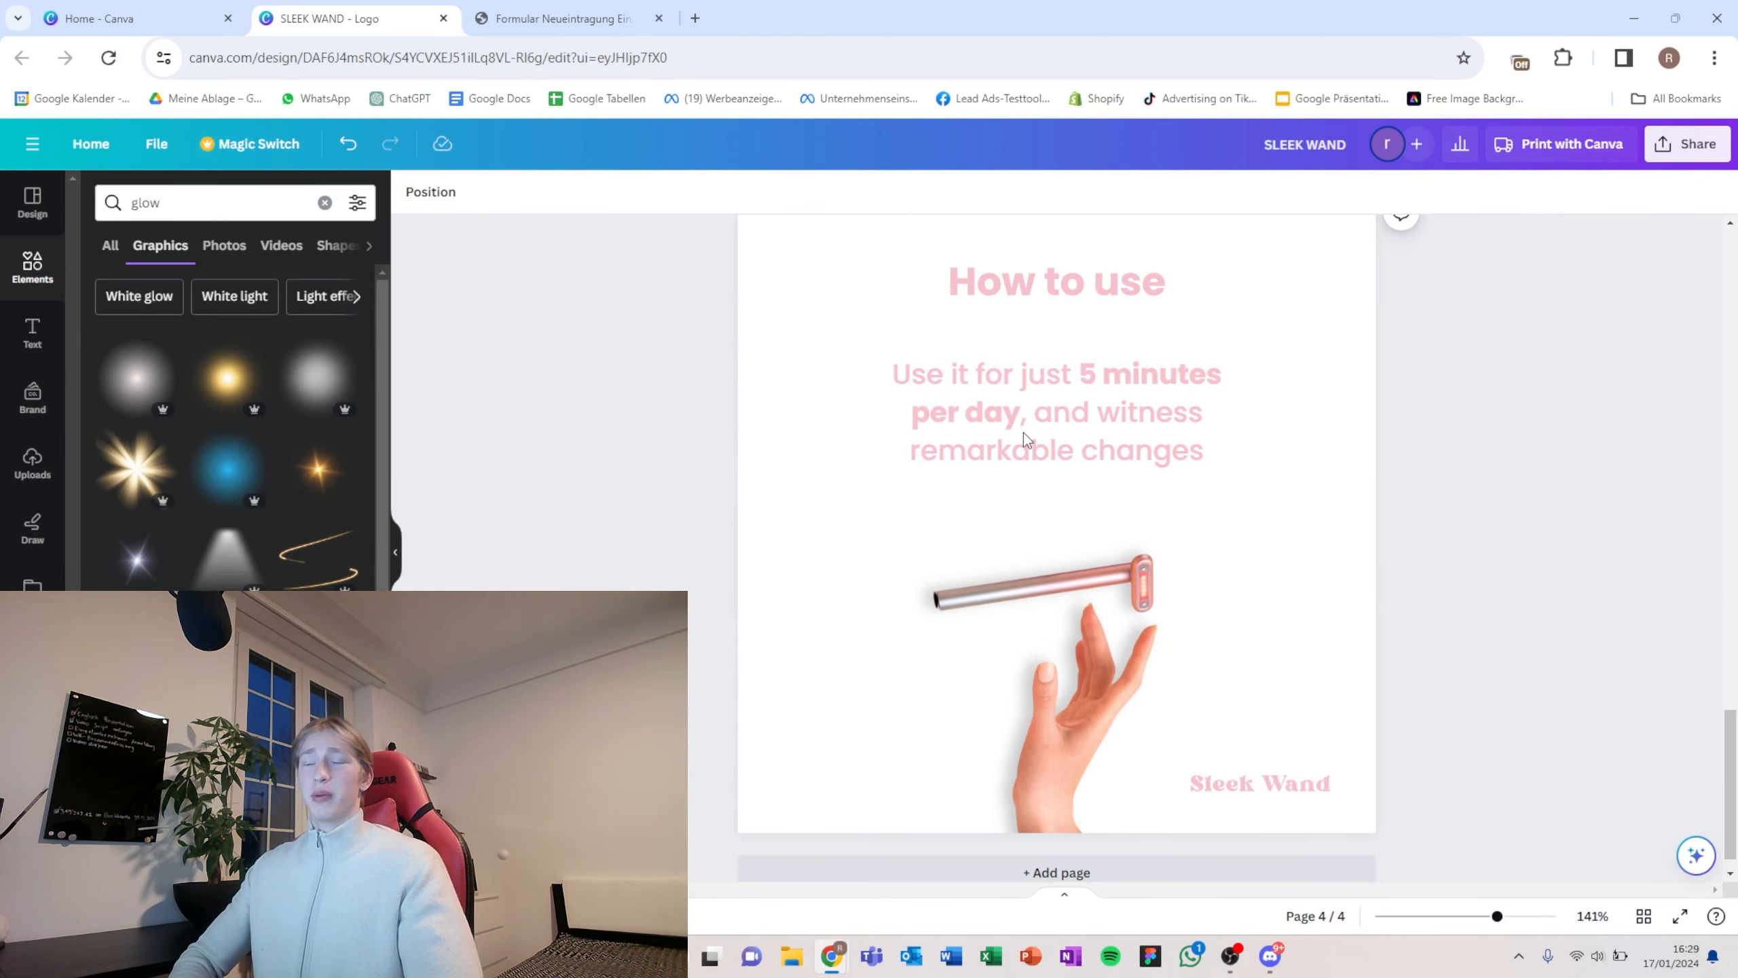
scroll(1024, 431, "down", 1)
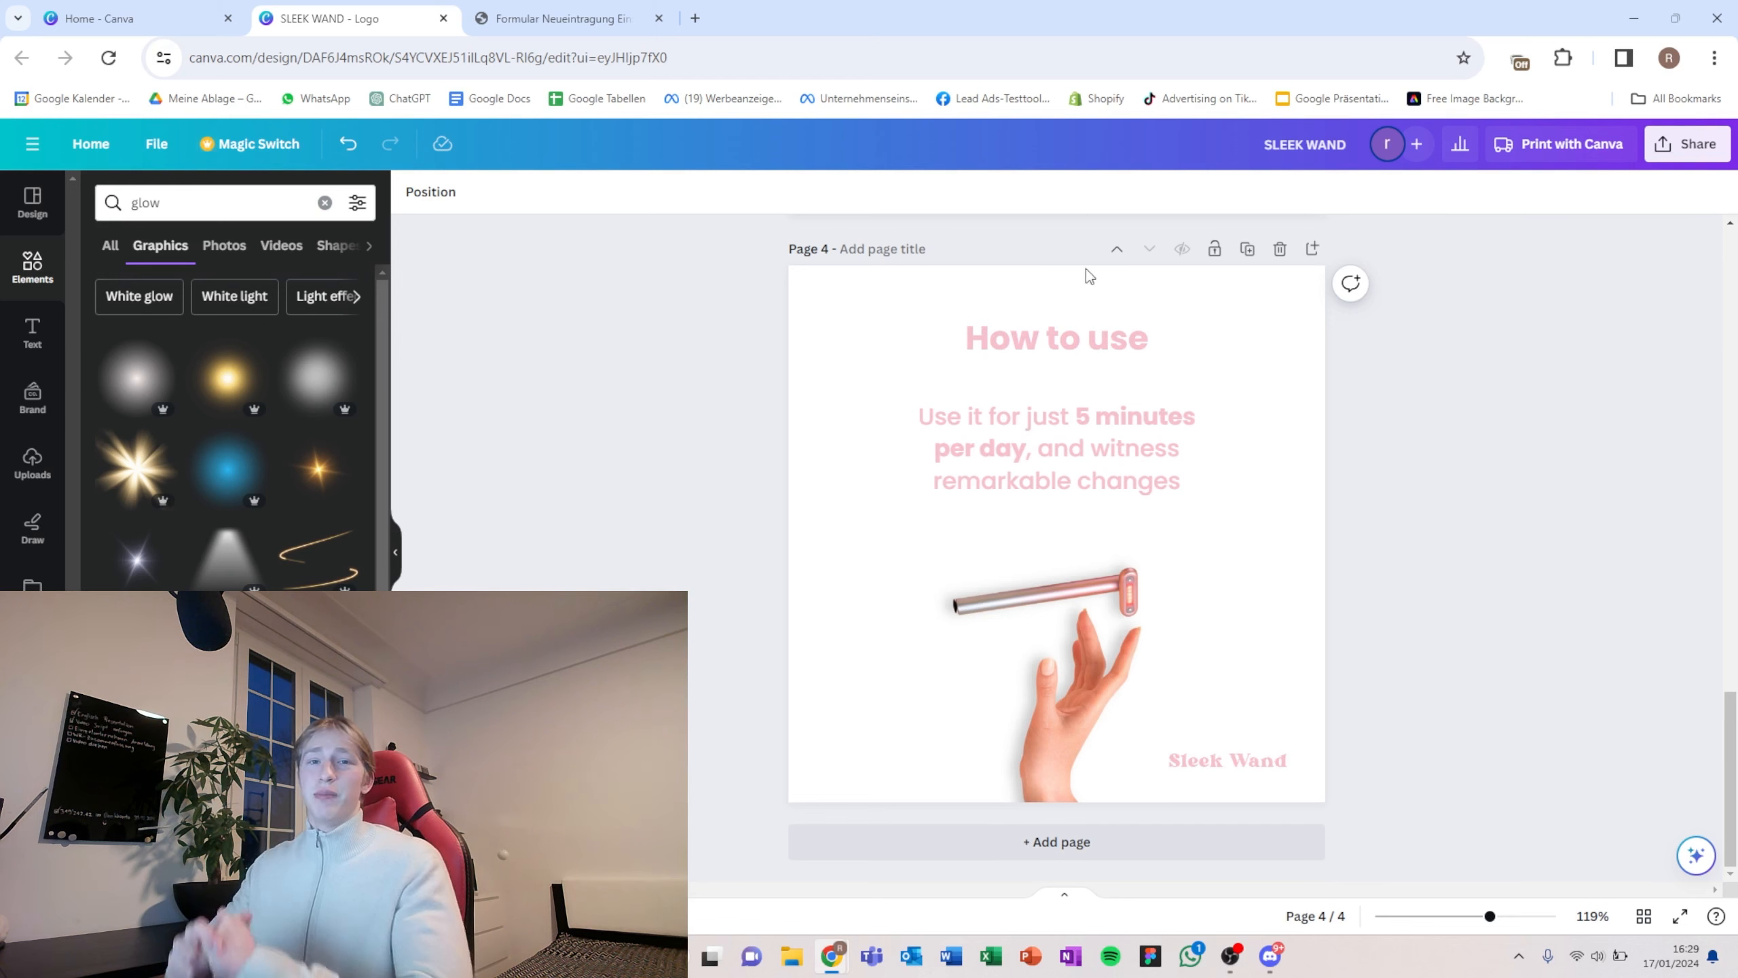
Step: Duplicate page 4 and change the heading of the copy to "Before & After"
left_click(1247, 249)
double_click(1085, 346)
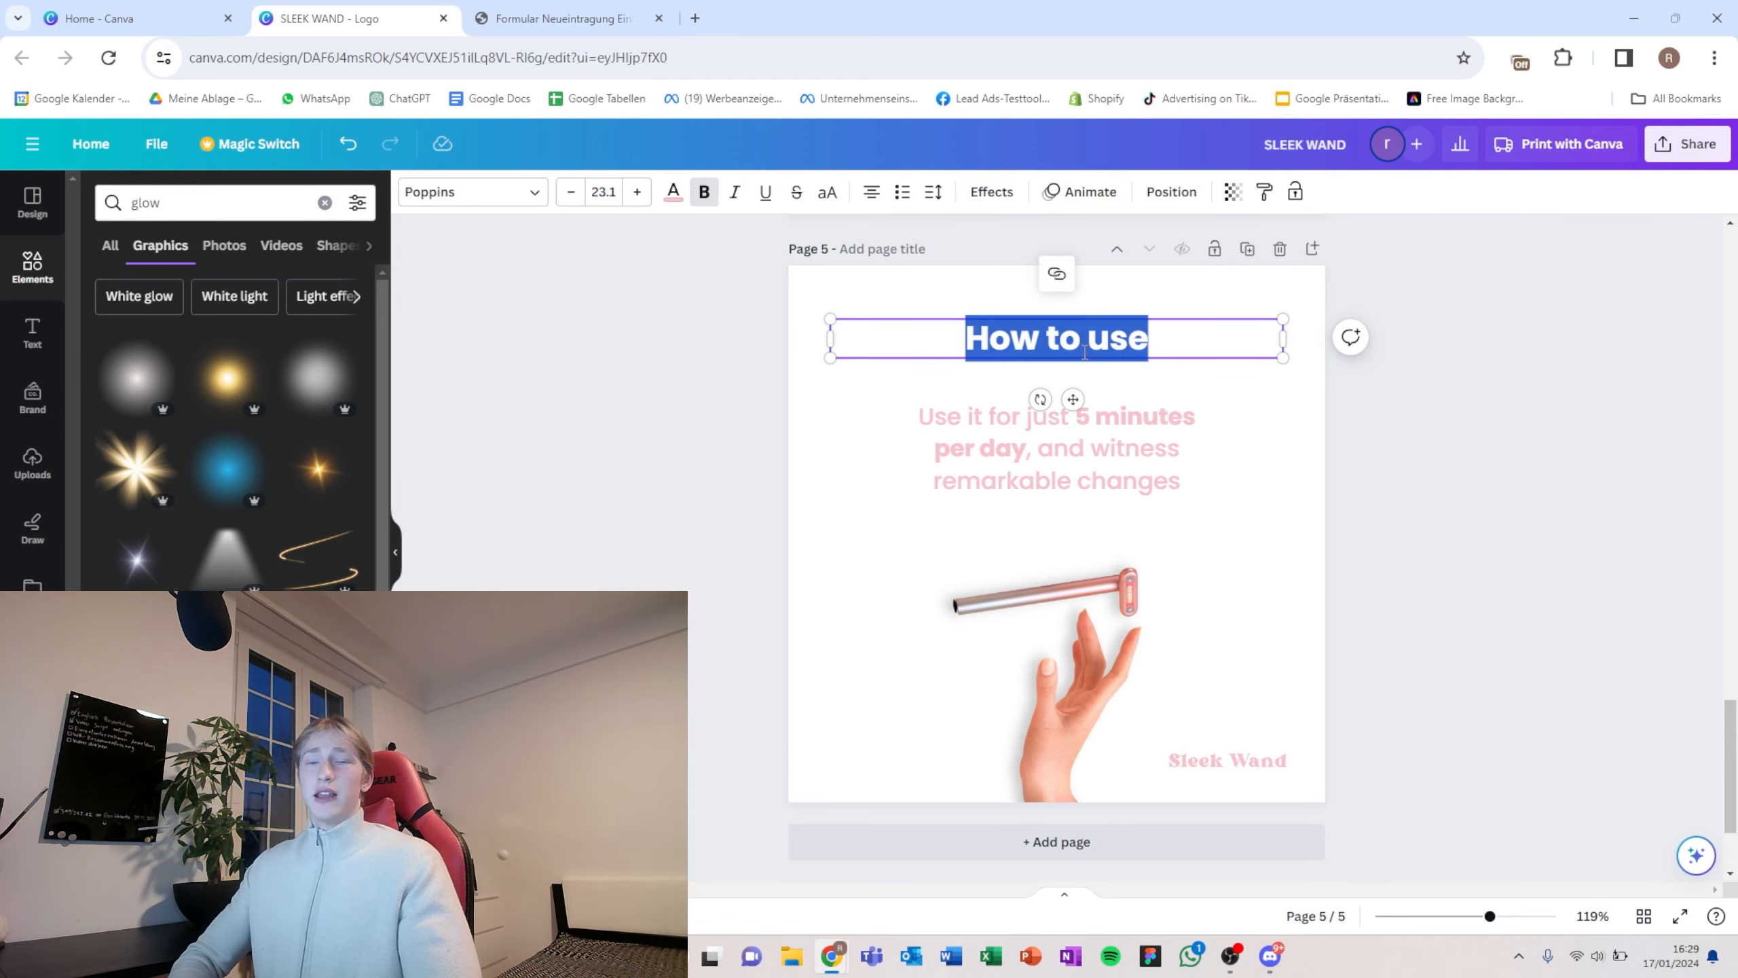
type("Before & a")
key("BackSpace")
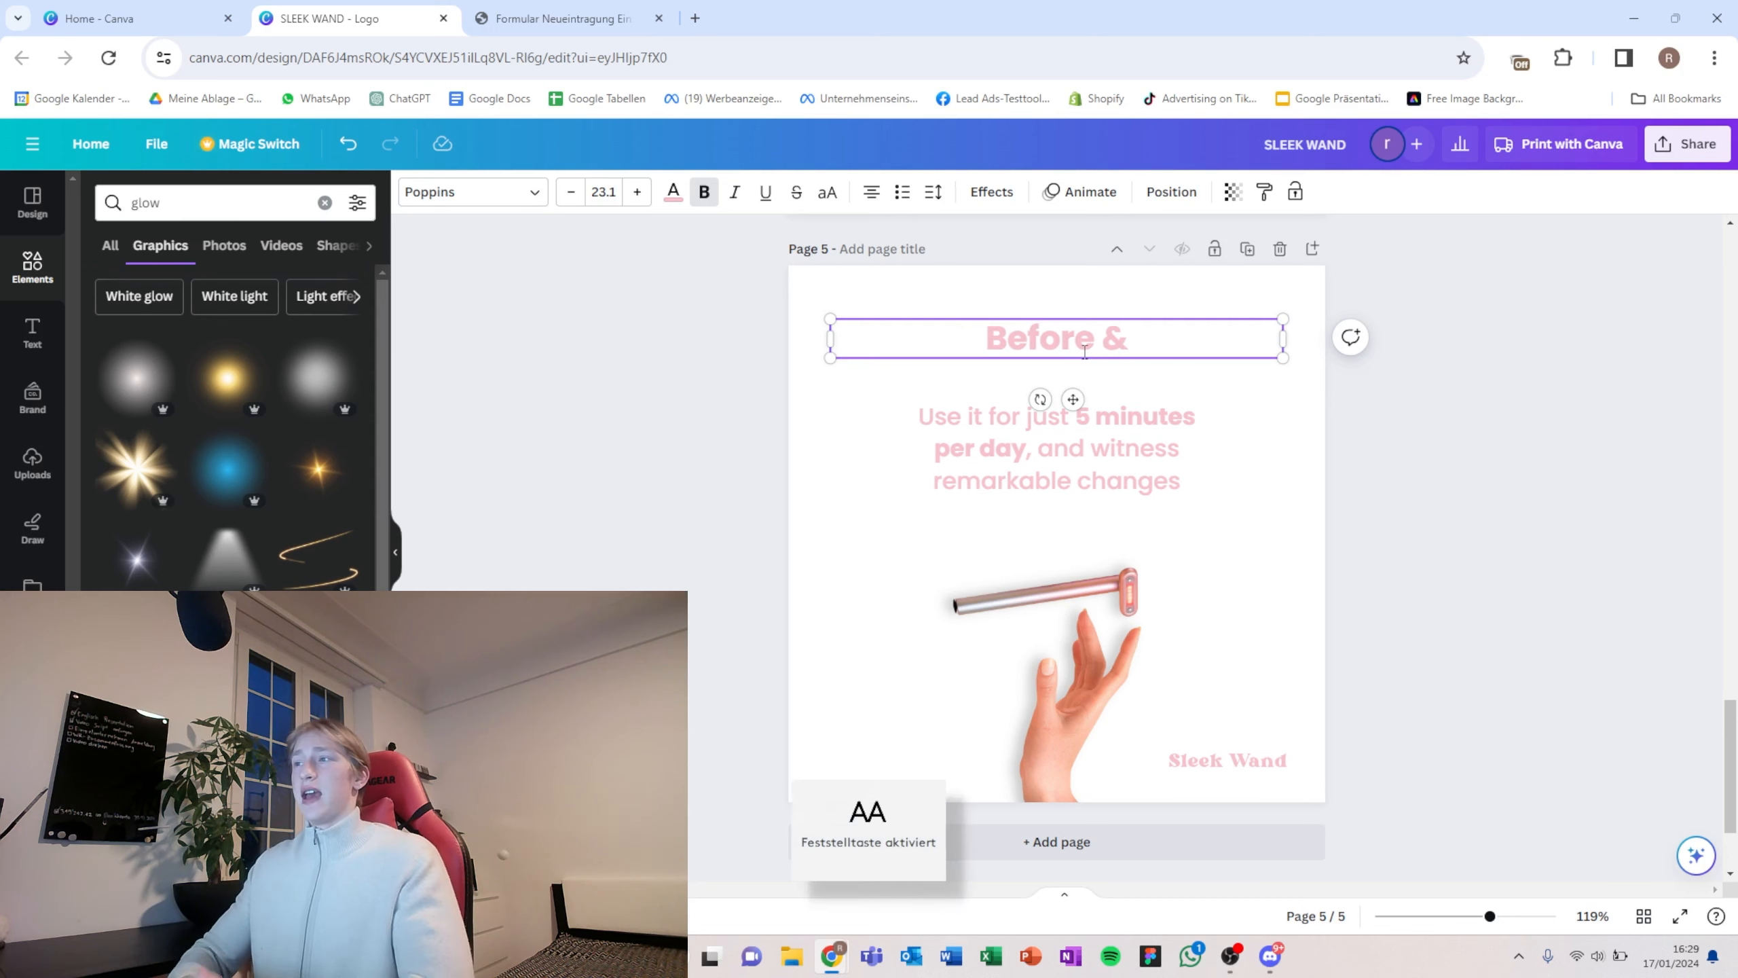
type("After")
Step: Delete the usage text, the hand-and-wand photo and its shadow from page 5
left_click(1040, 461)
key("Delete")
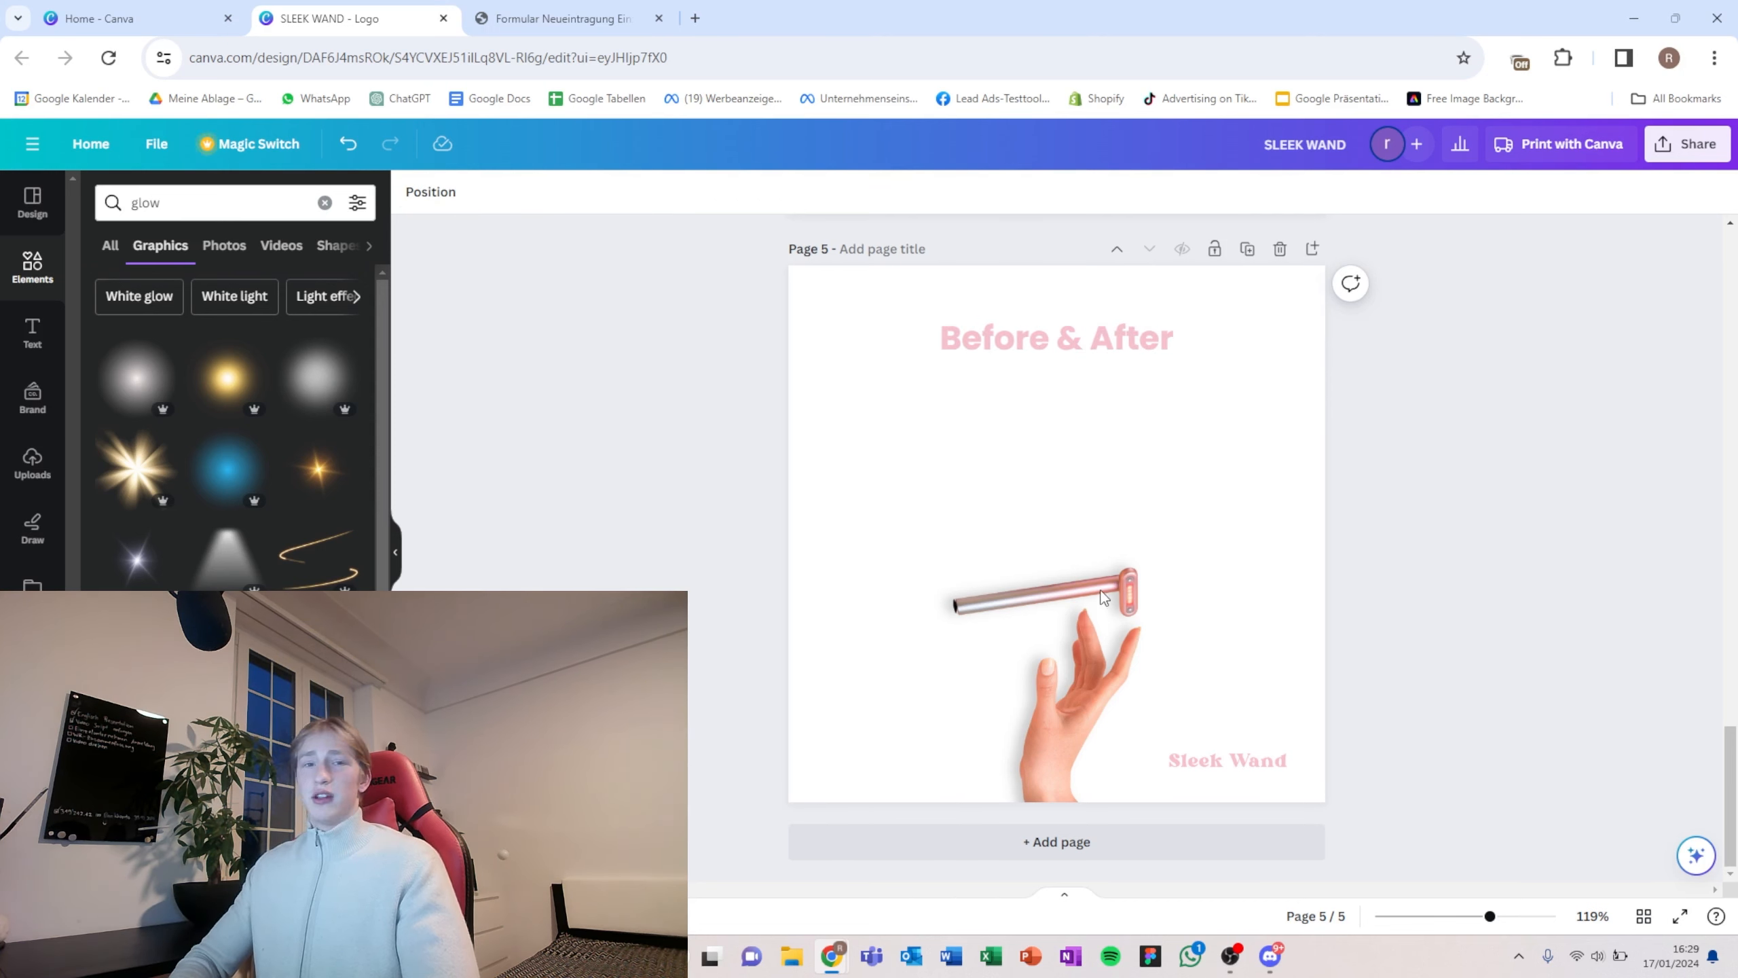
left_click(1102, 594)
key("Delete")
left_click(1112, 653)
key("Delete")
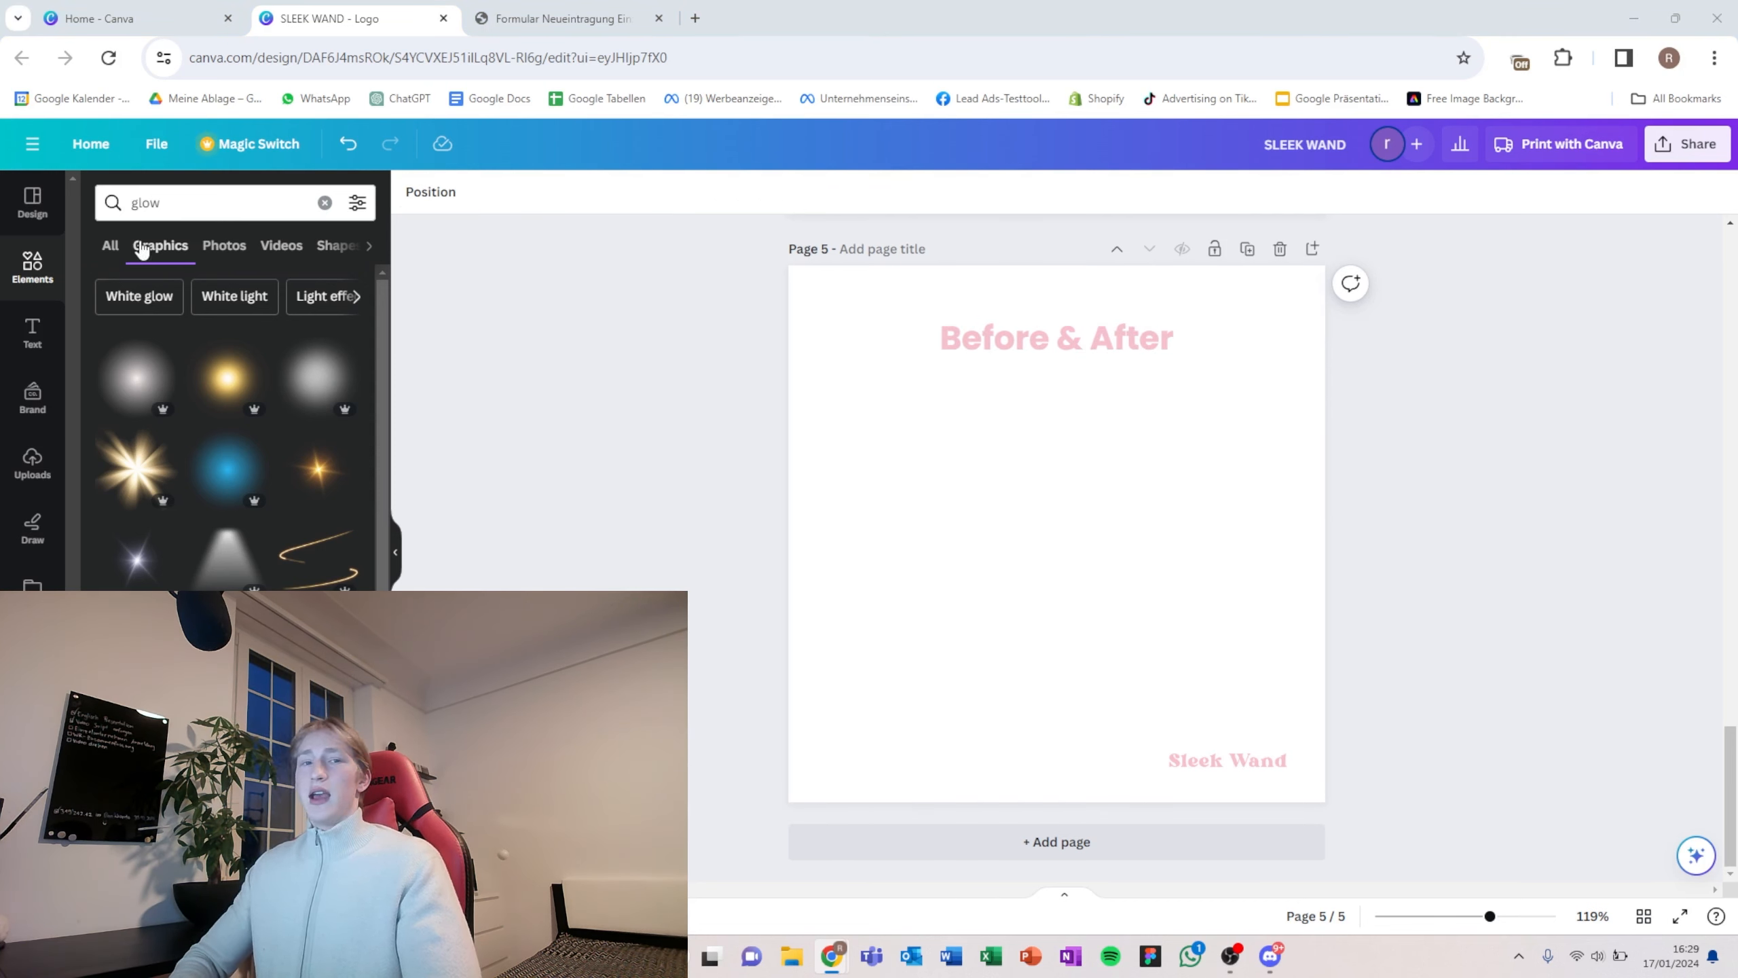
Step: Paste the before-and-after face photo onto page 5 and remove its background
left_click(34, 269)
key("ctrl+v")
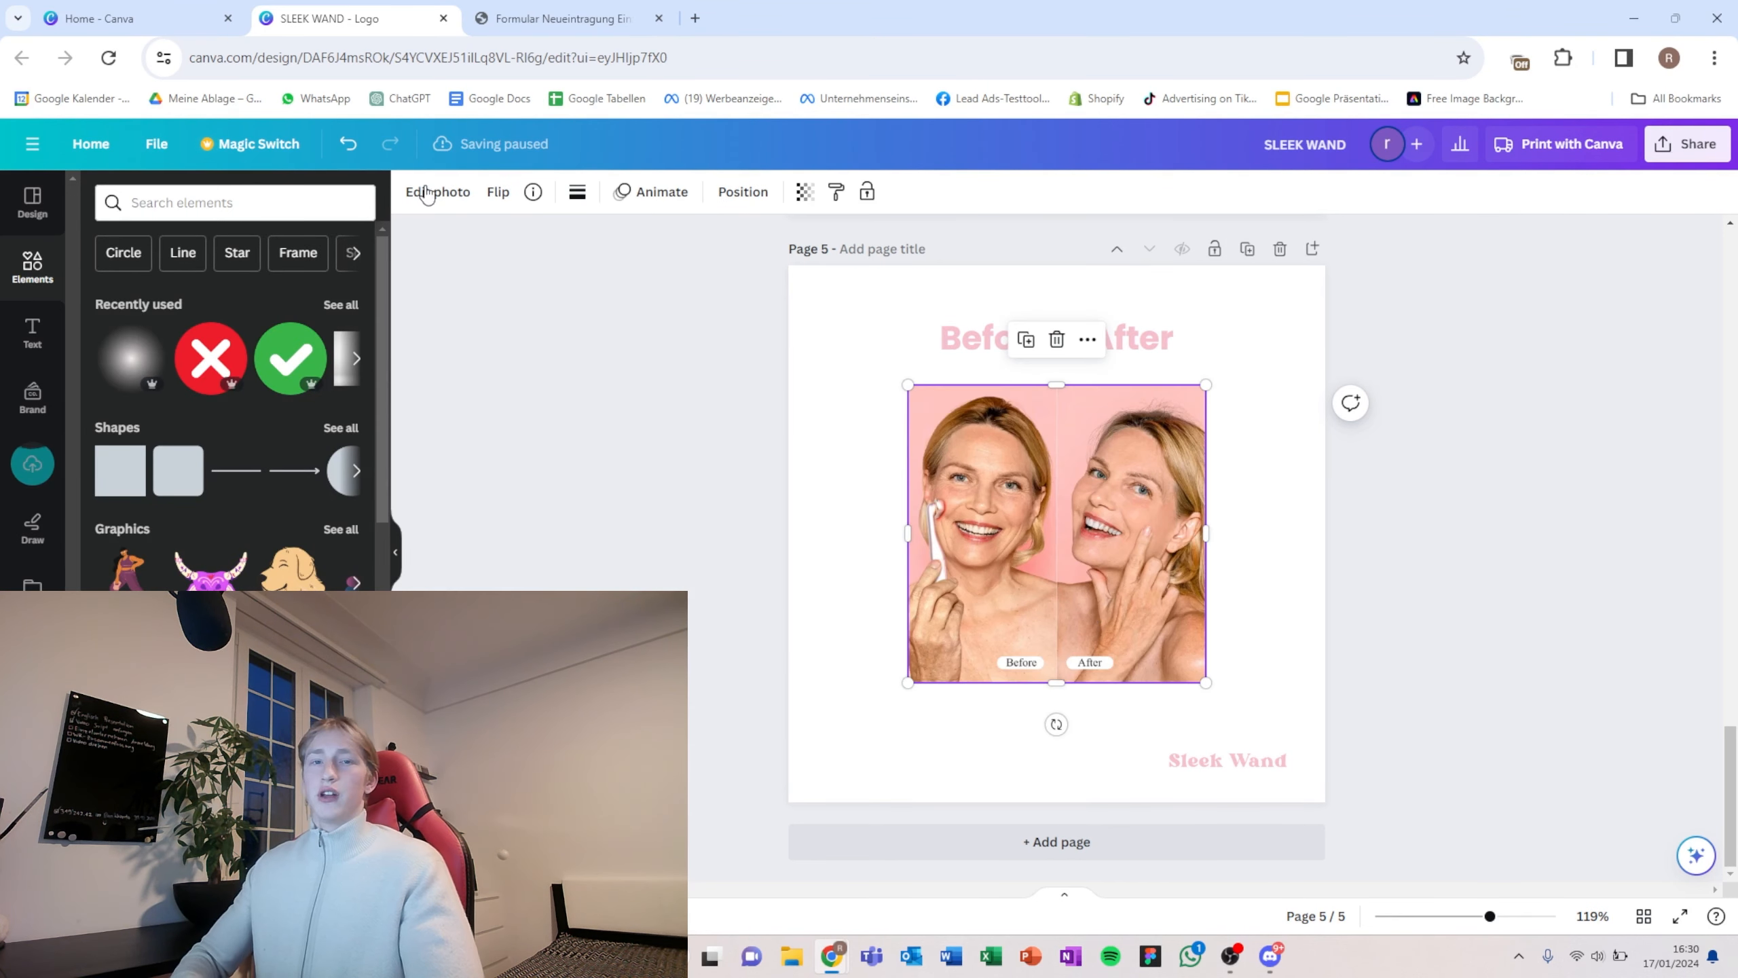
left_click(427, 194)
left_click(129, 329)
scroll(817, 644, "up", 2)
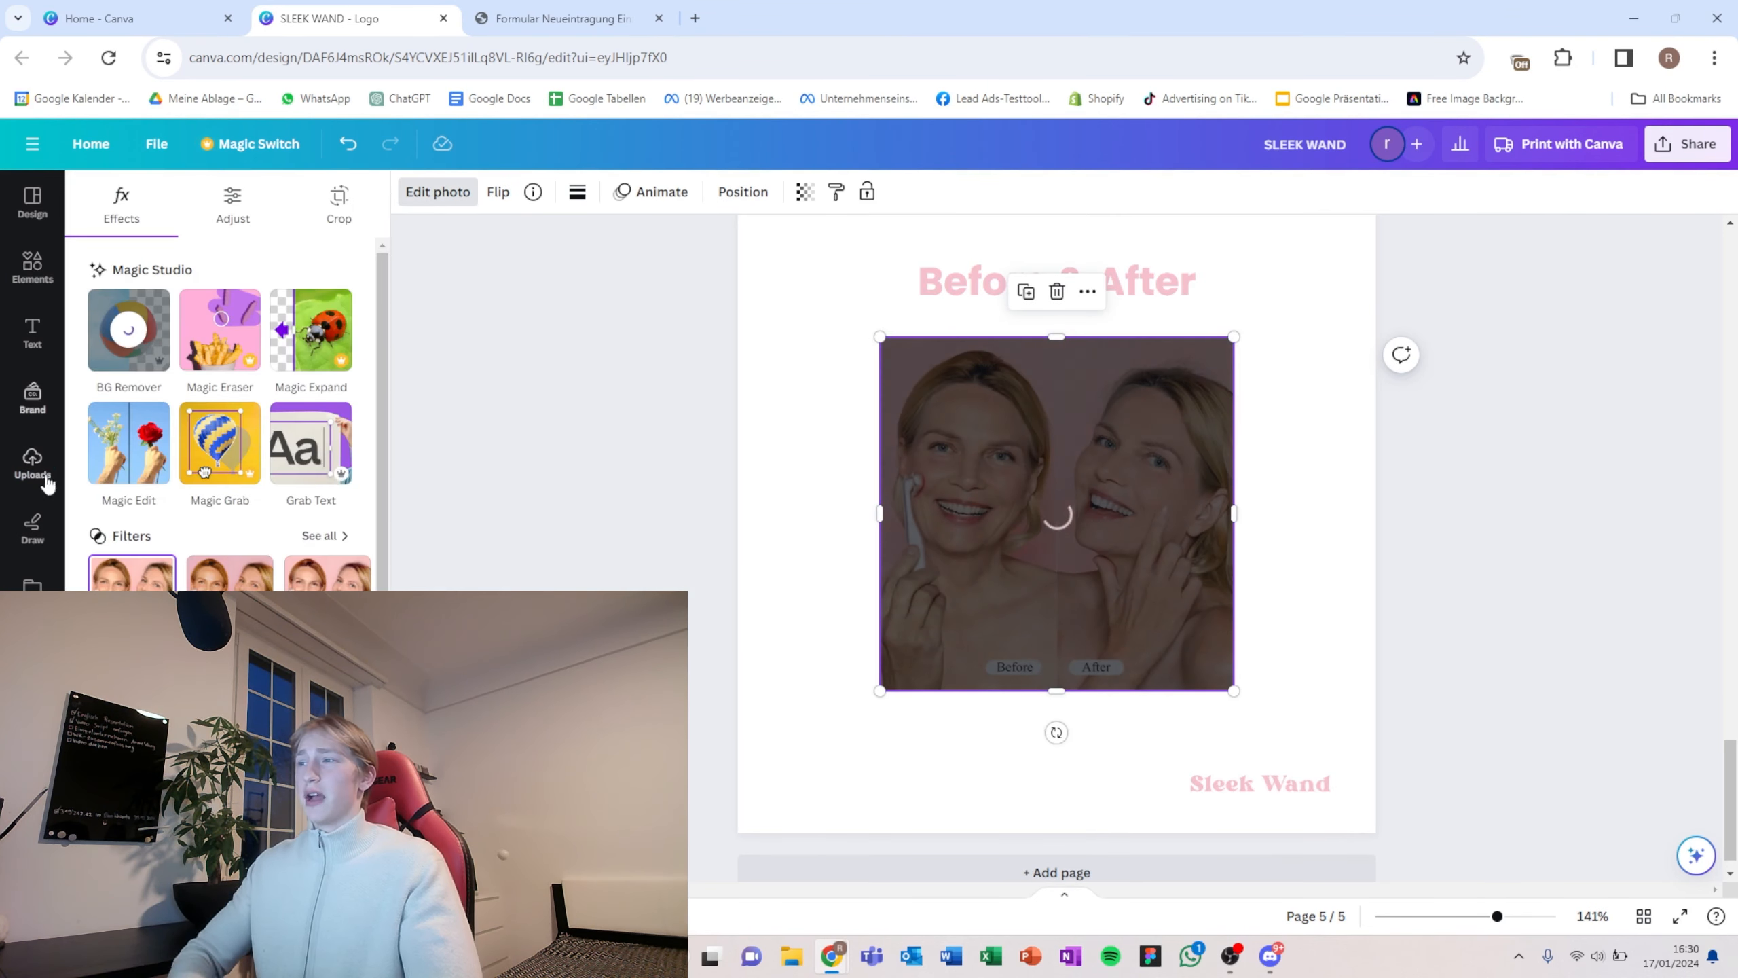
Step: Add a rounded rectangle below the heading on page 5 and size it to 400 wide, covering the upper part of the face photo
left_click(32, 267)
left_click(178, 471)
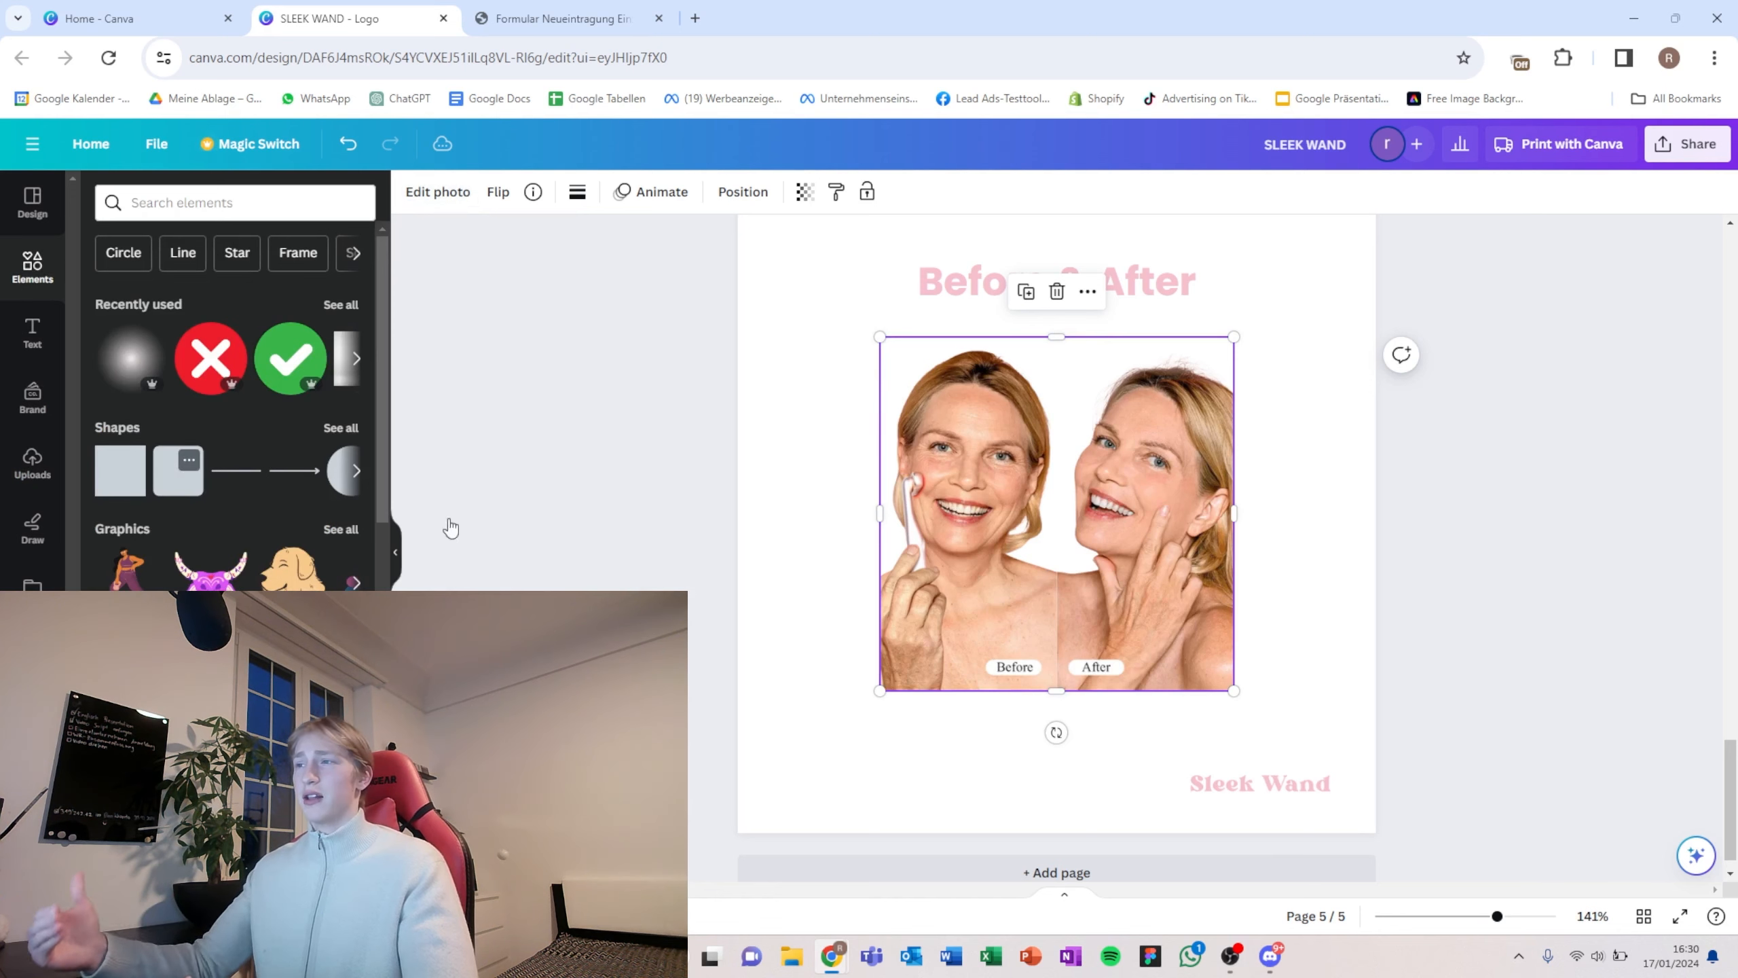
left_click_drag(1150, 507, 1313, 417)
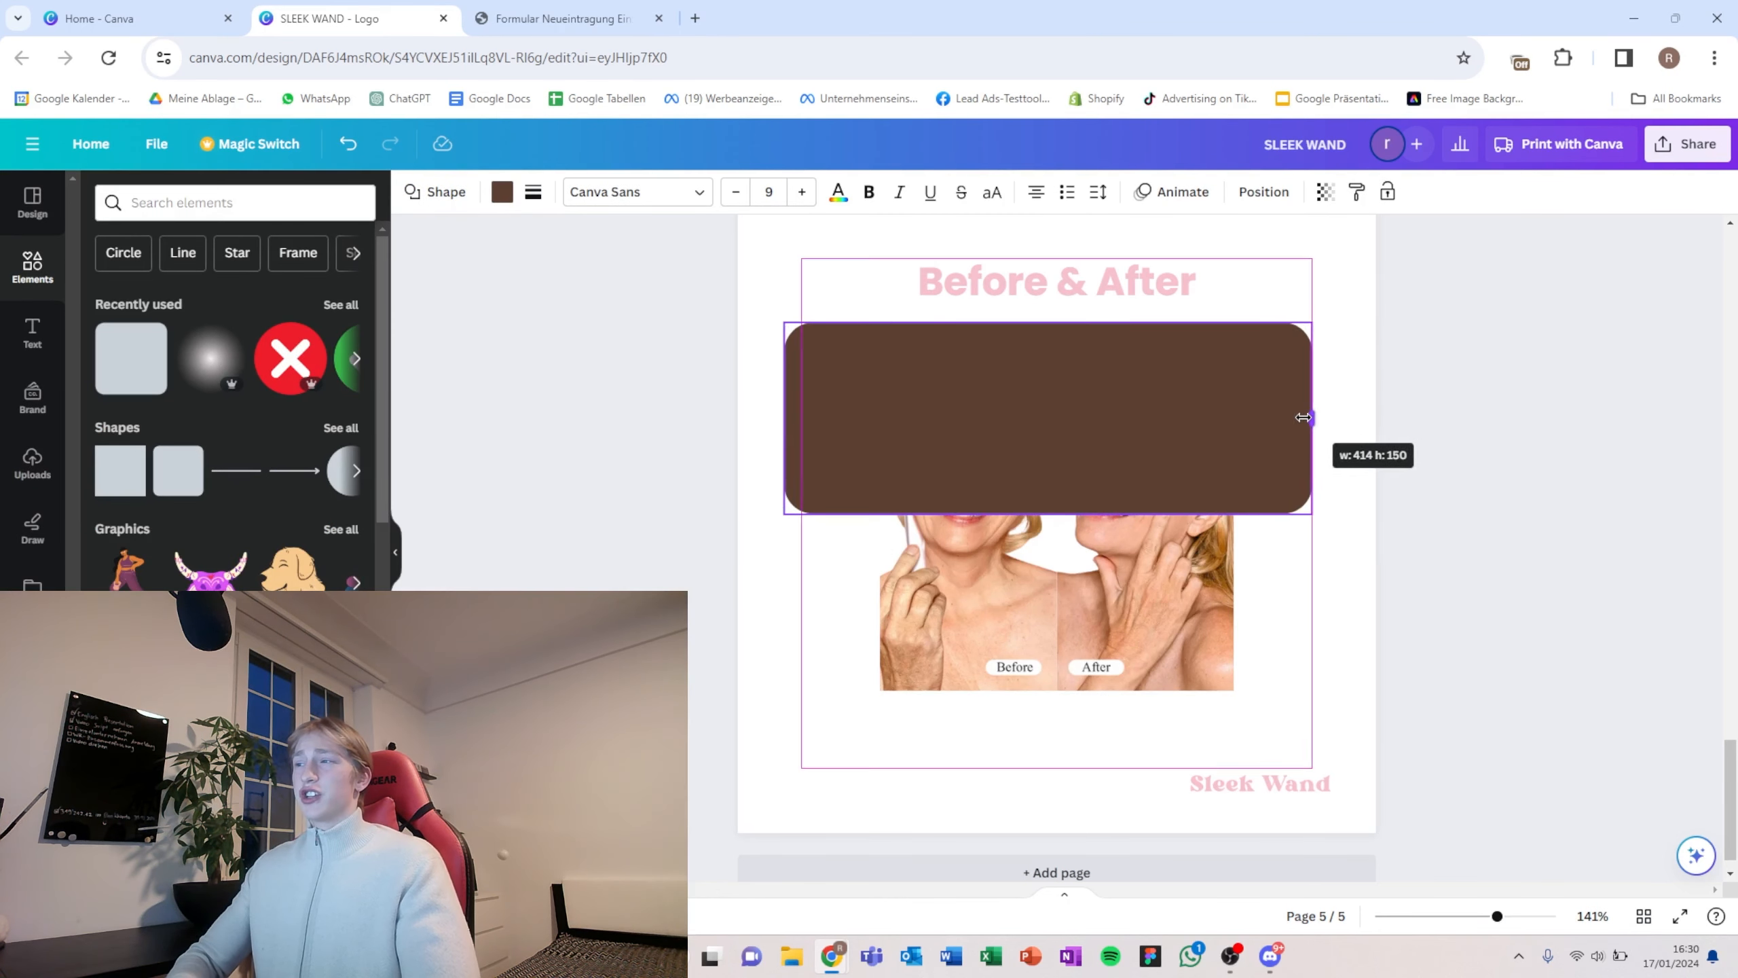
left_click_drag(787, 418, 803, 418)
left_click_drag(1057, 514, 1057, 591)
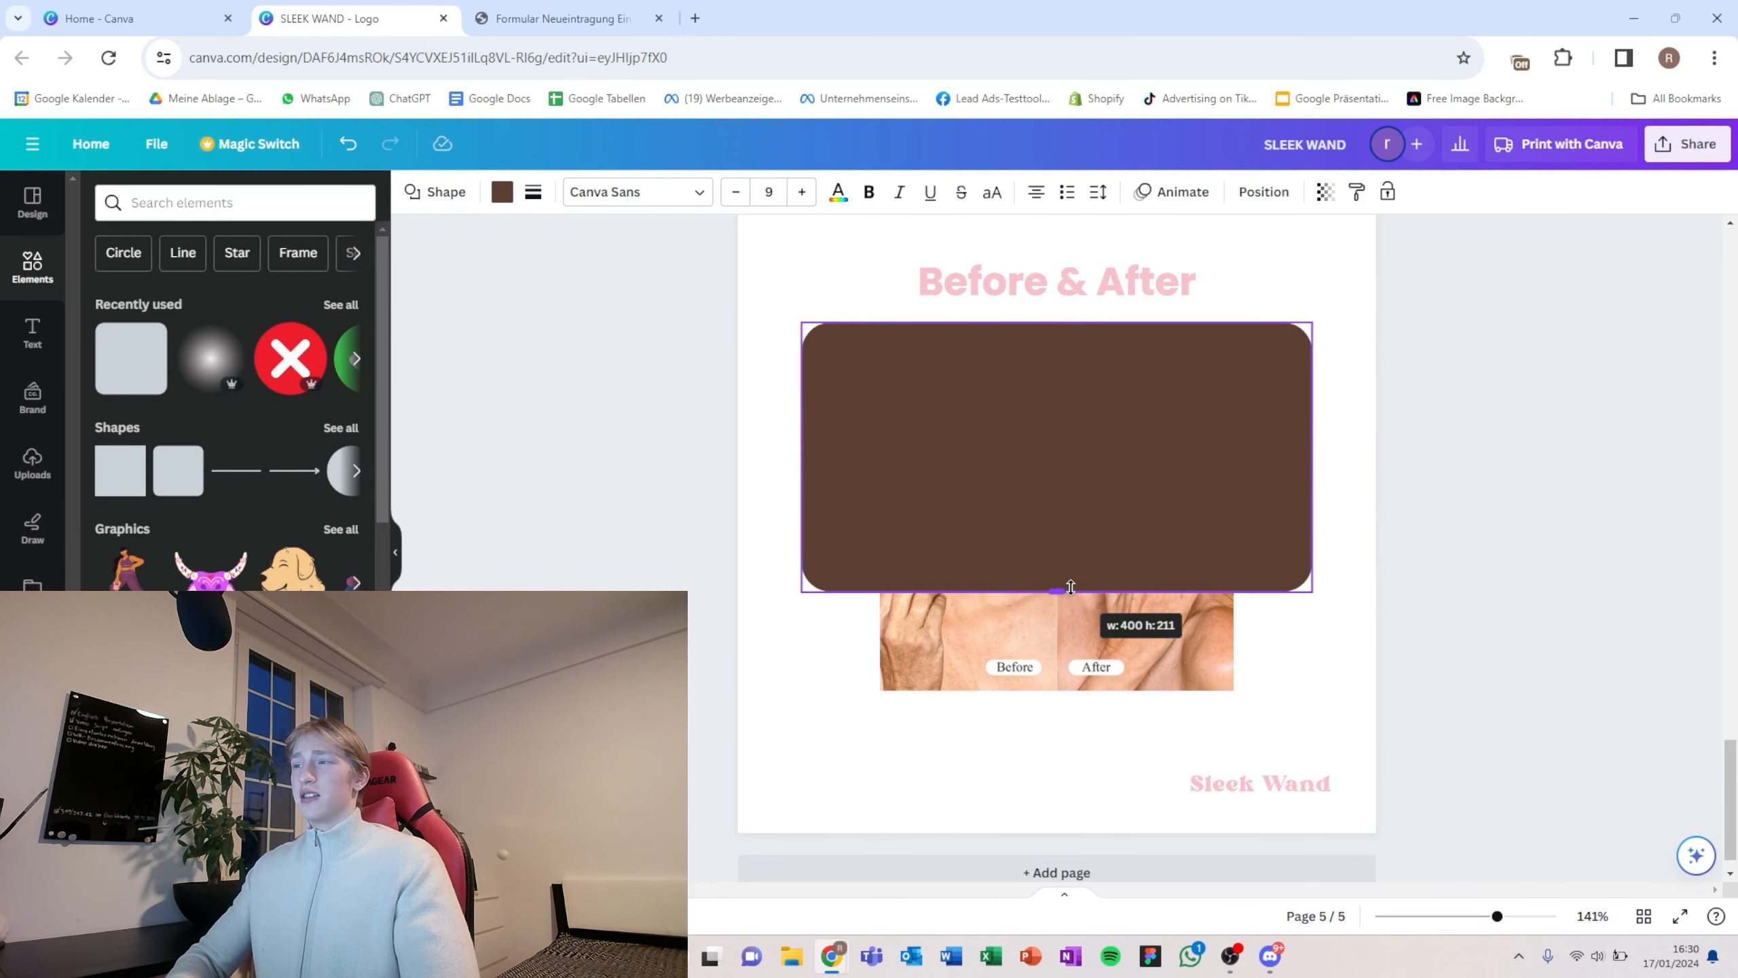
left_click_drag(1052, 319, 1052, 333)
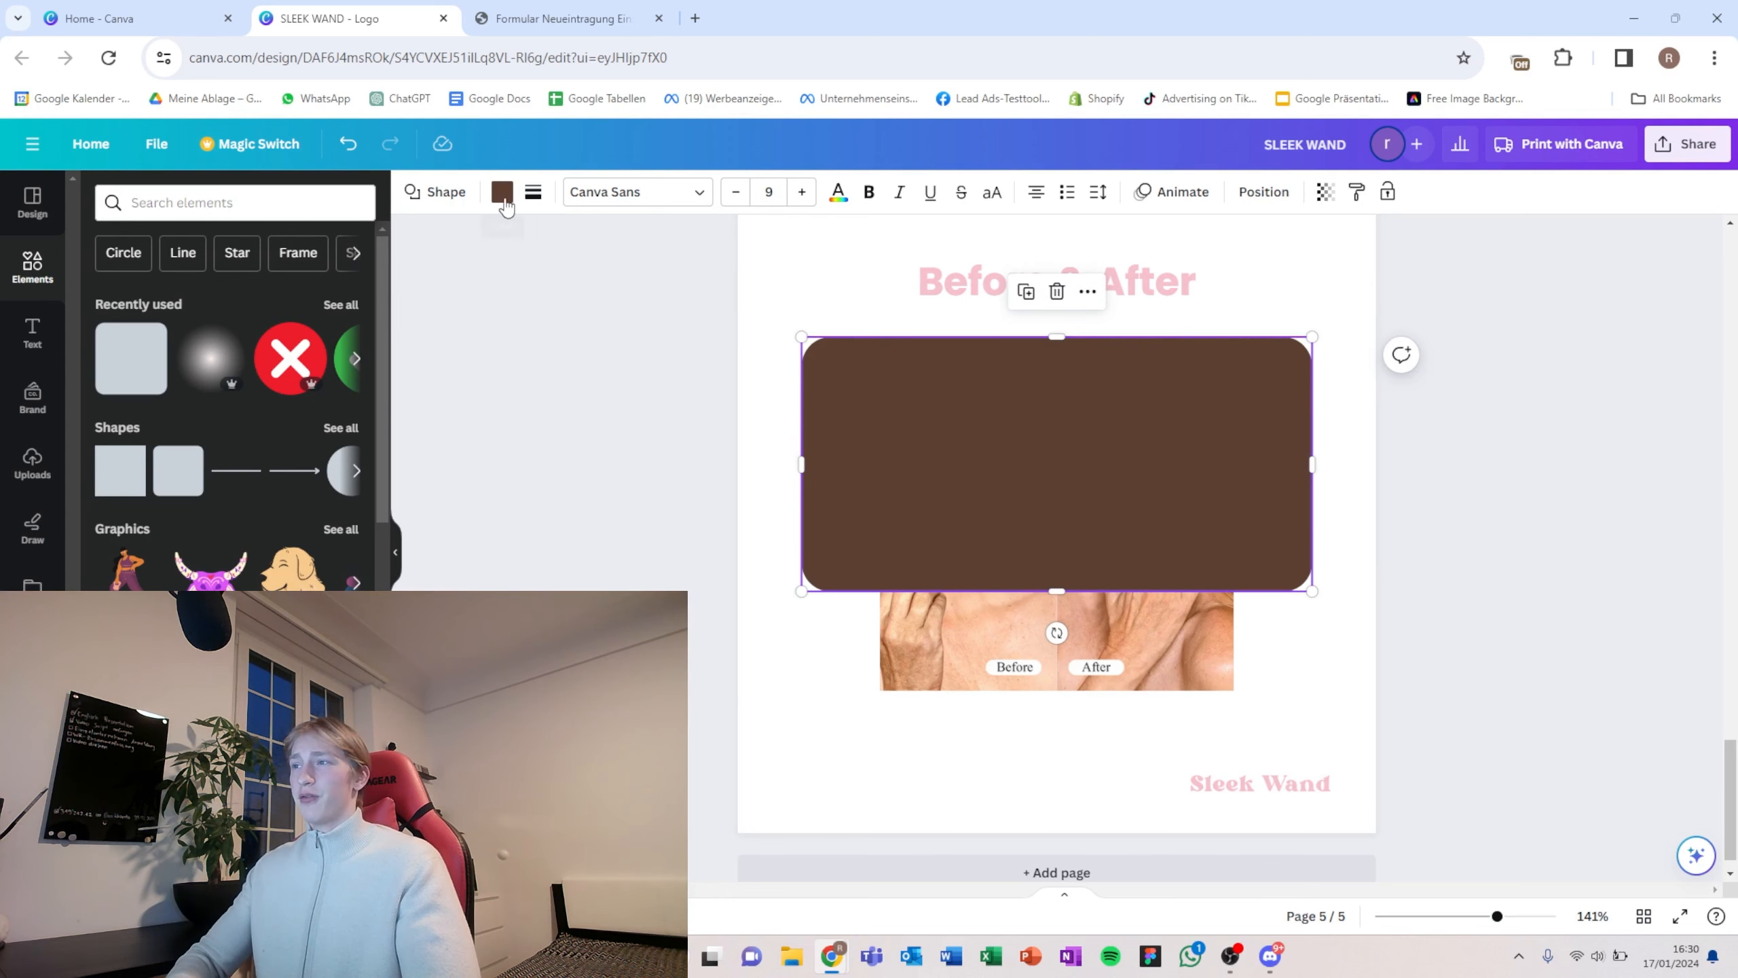
Step: Recolor the rounded rectangle light pink and send it behind the before-and-after face photo
left_click(503, 195)
left_click(198, 291)
key("ctrl+bracketleft")
left_click(731, 626)
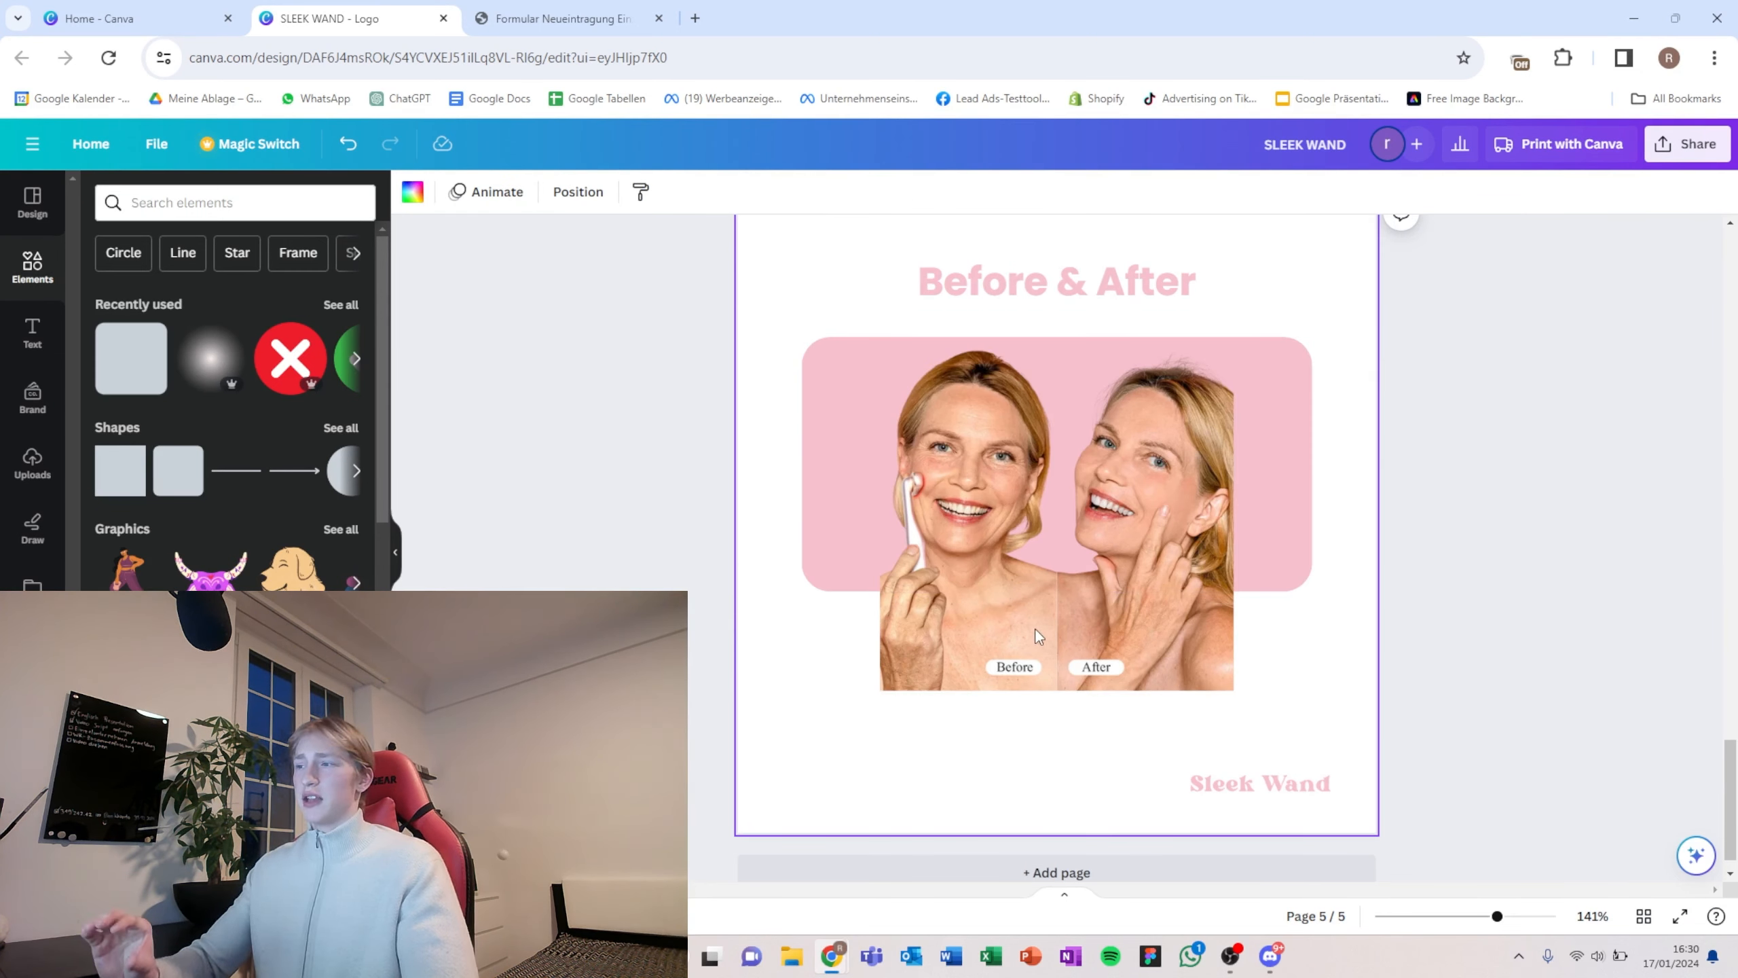
Step: Open the full set of basic-shape frames in the elements library
scroll(336, 494, "down", 10)
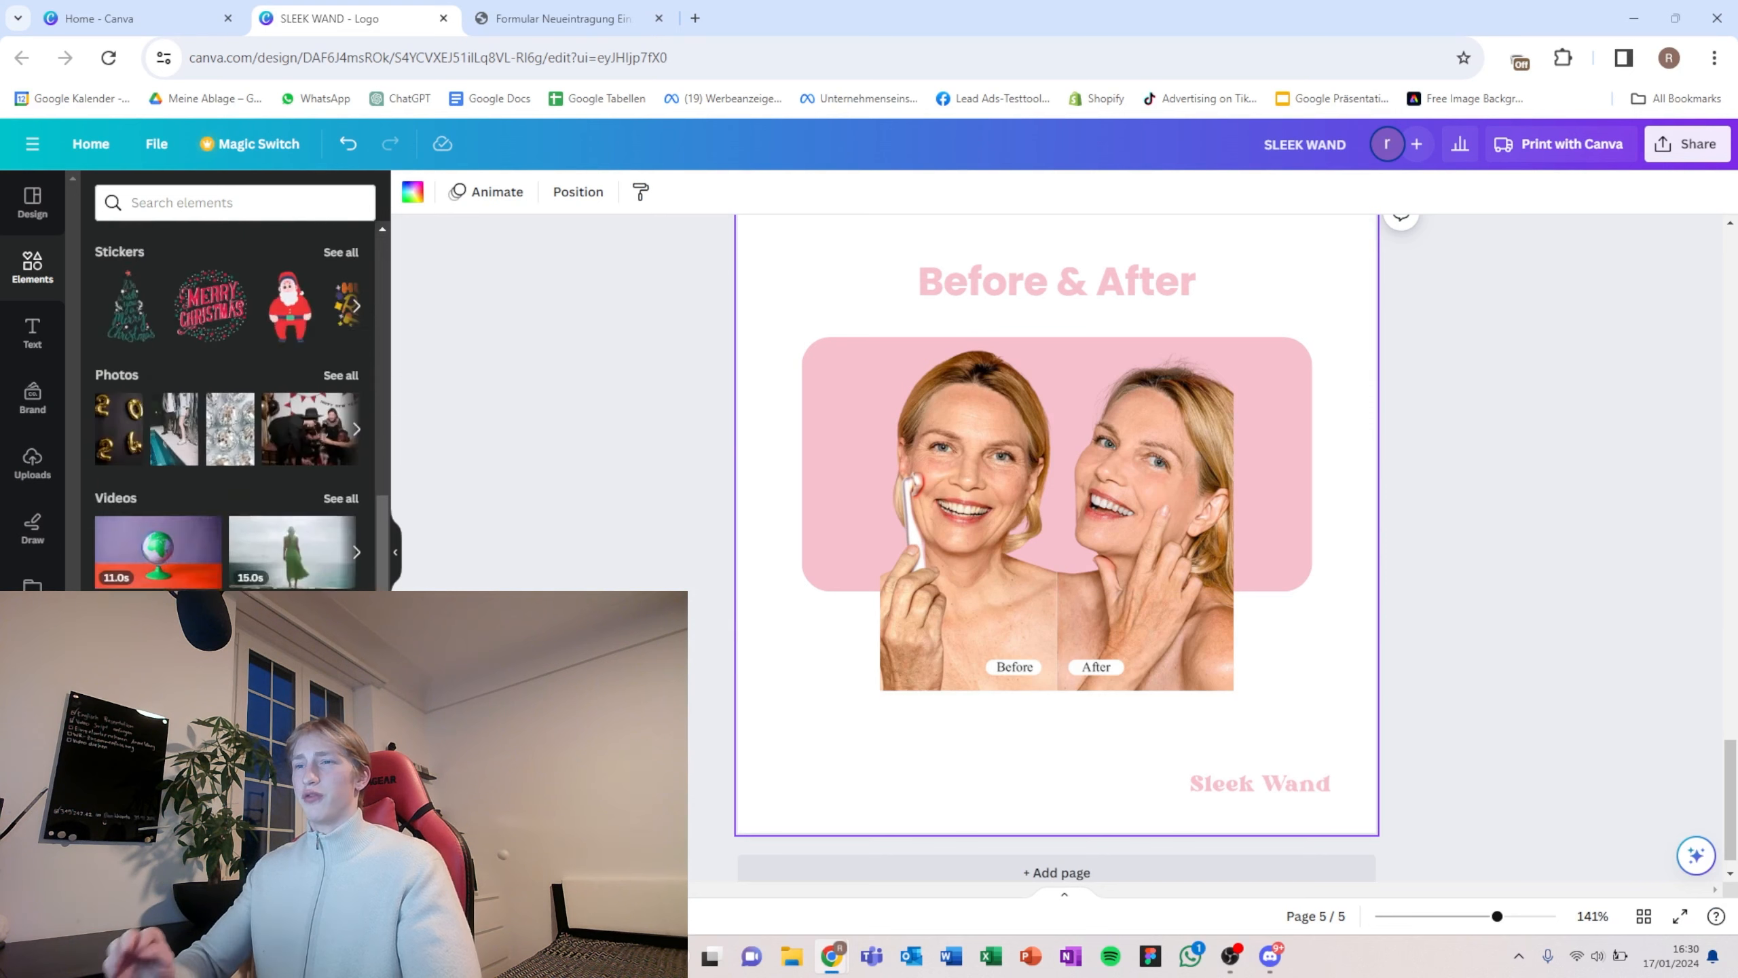
left_click(341, 616)
left_click(341, 280)
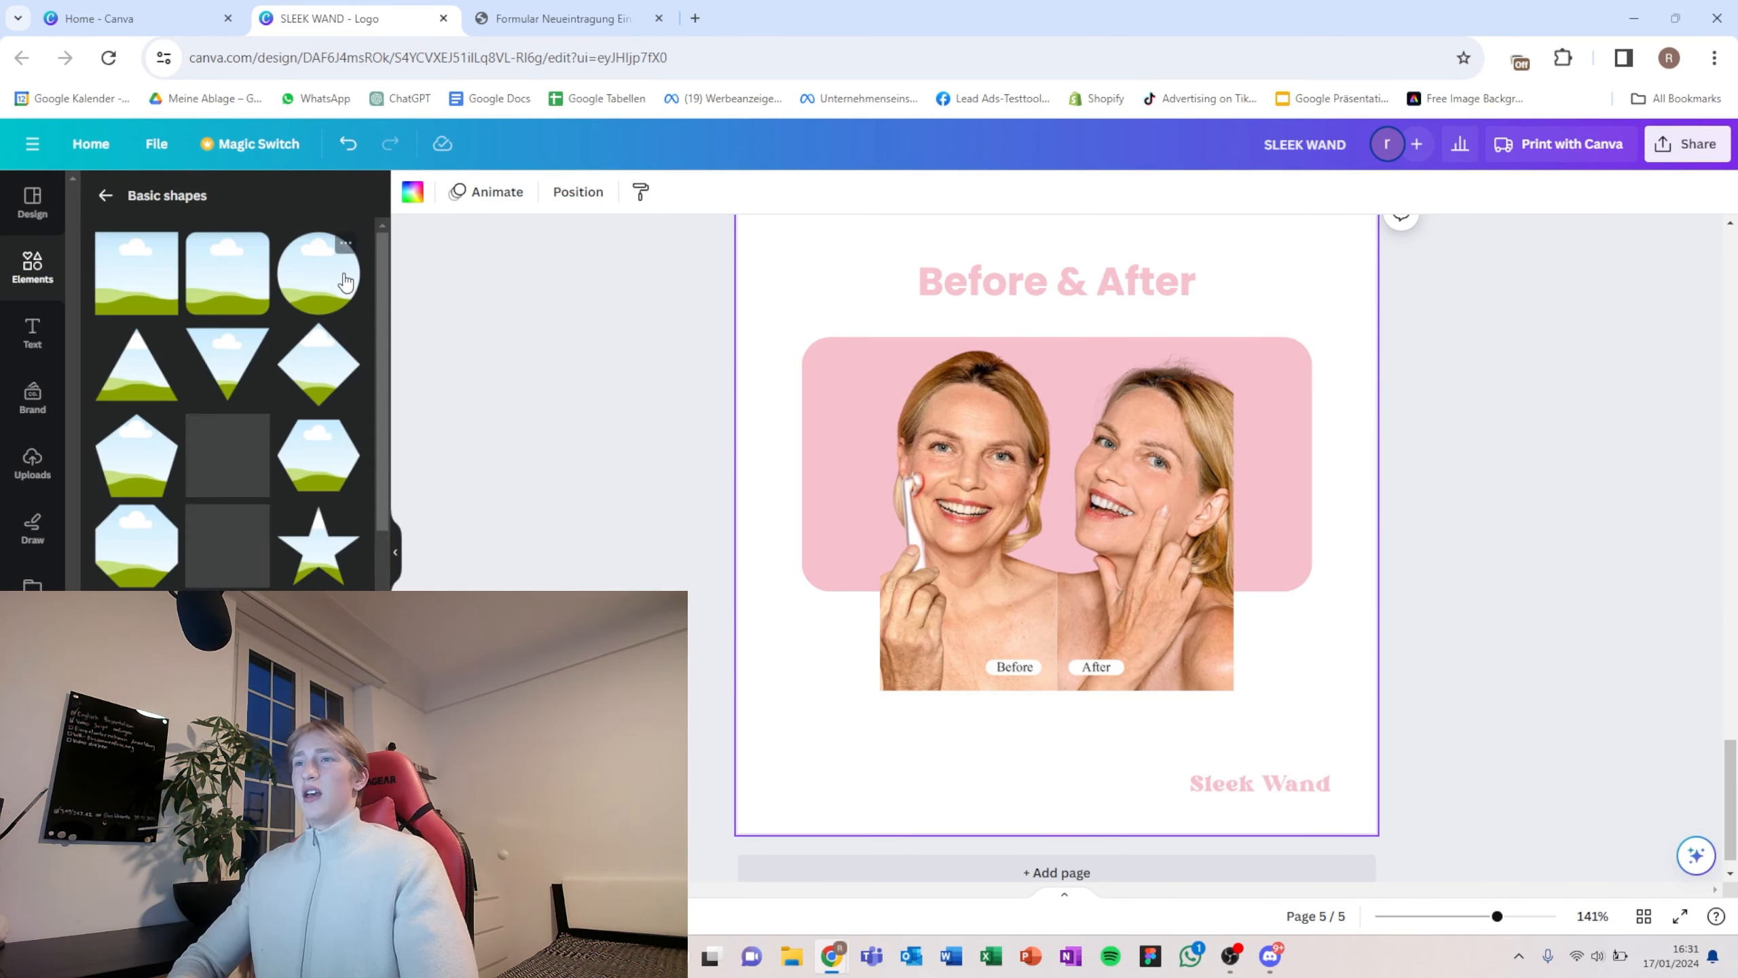
Step: Try the before-and-after face photo in a rounded-square frame, and undo it
left_click_drag(222, 296, 1141, 605)
left_click(859, 753)
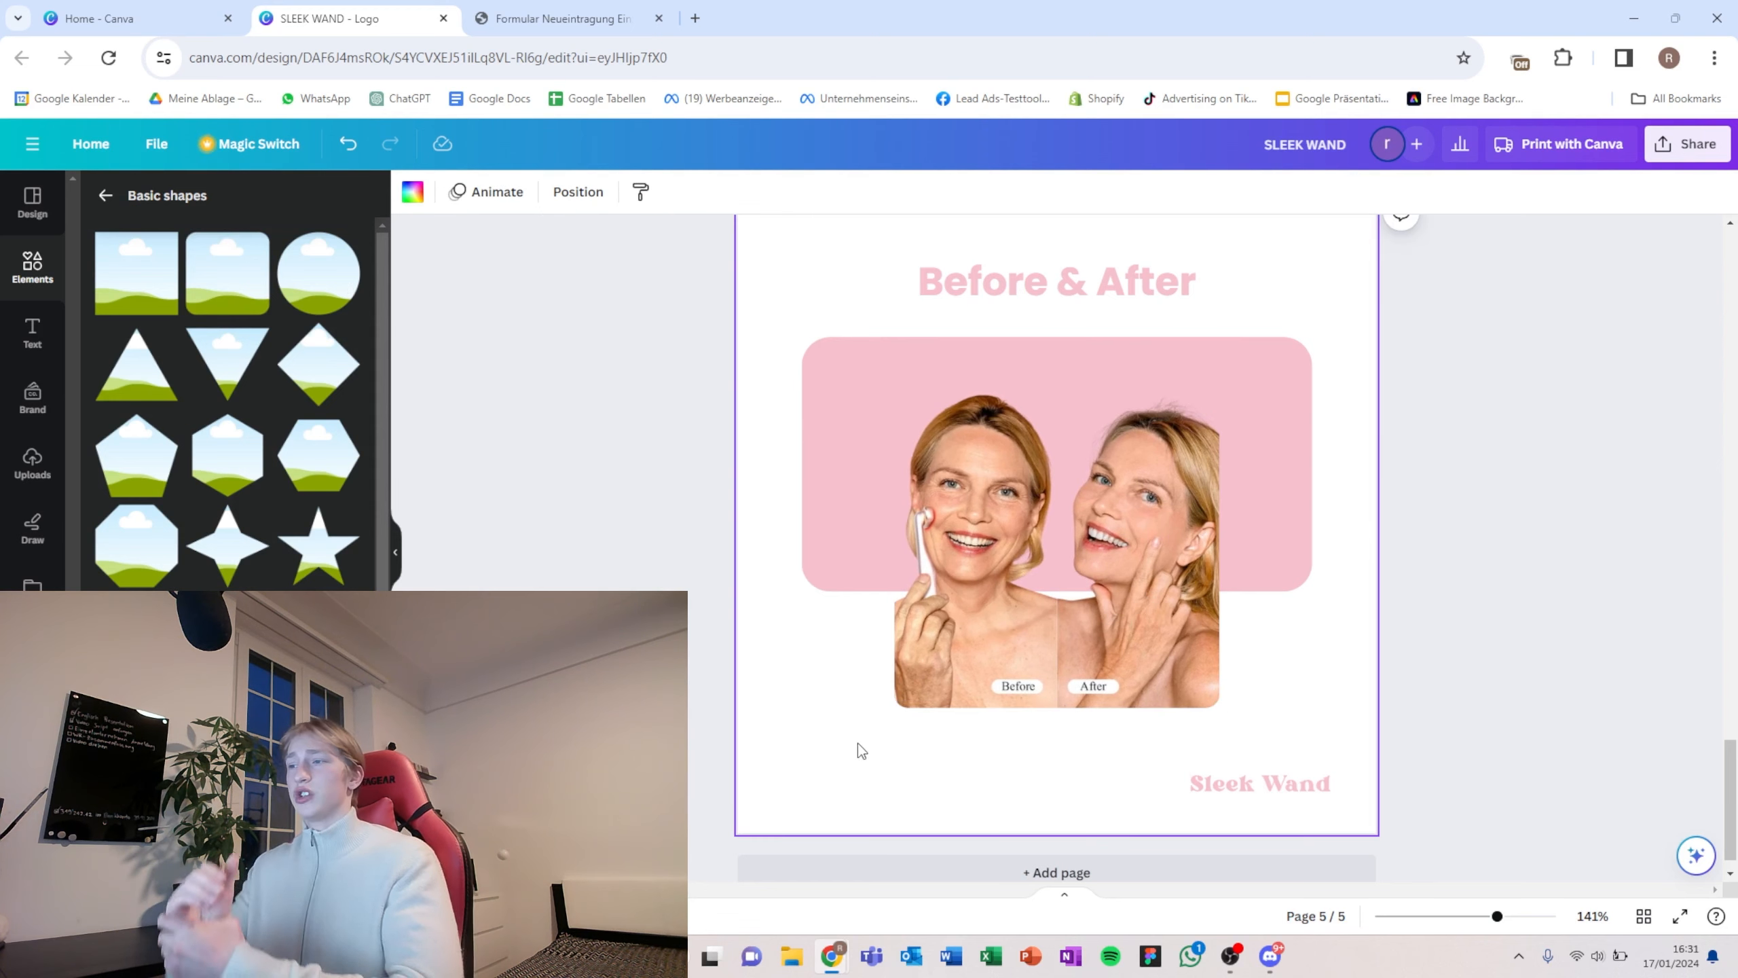
key("ctrl+z")
key("ctrl+z")
Step: Add a frame with a semicircular bottom to page 5 and fill it with the before-and-after face photo
scroll(226, 411, "down", 5)
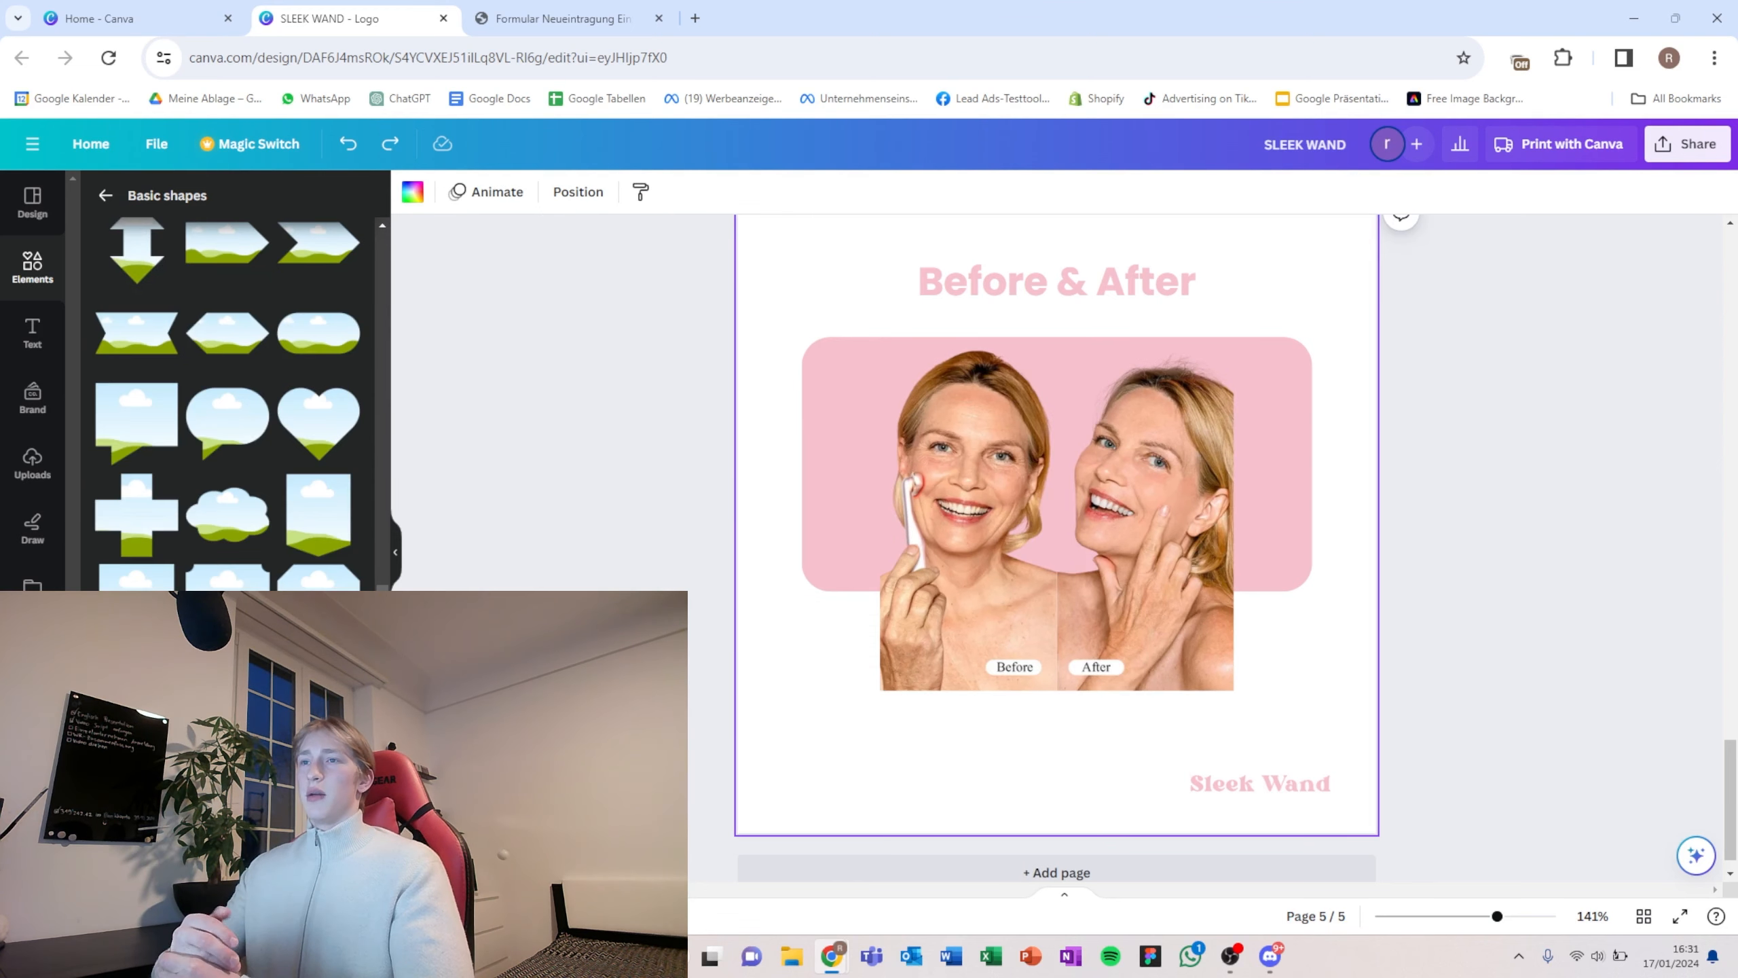
left_click_drag(226, 691, 782, 619)
left_click_drag(1013, 513, 881, 731)
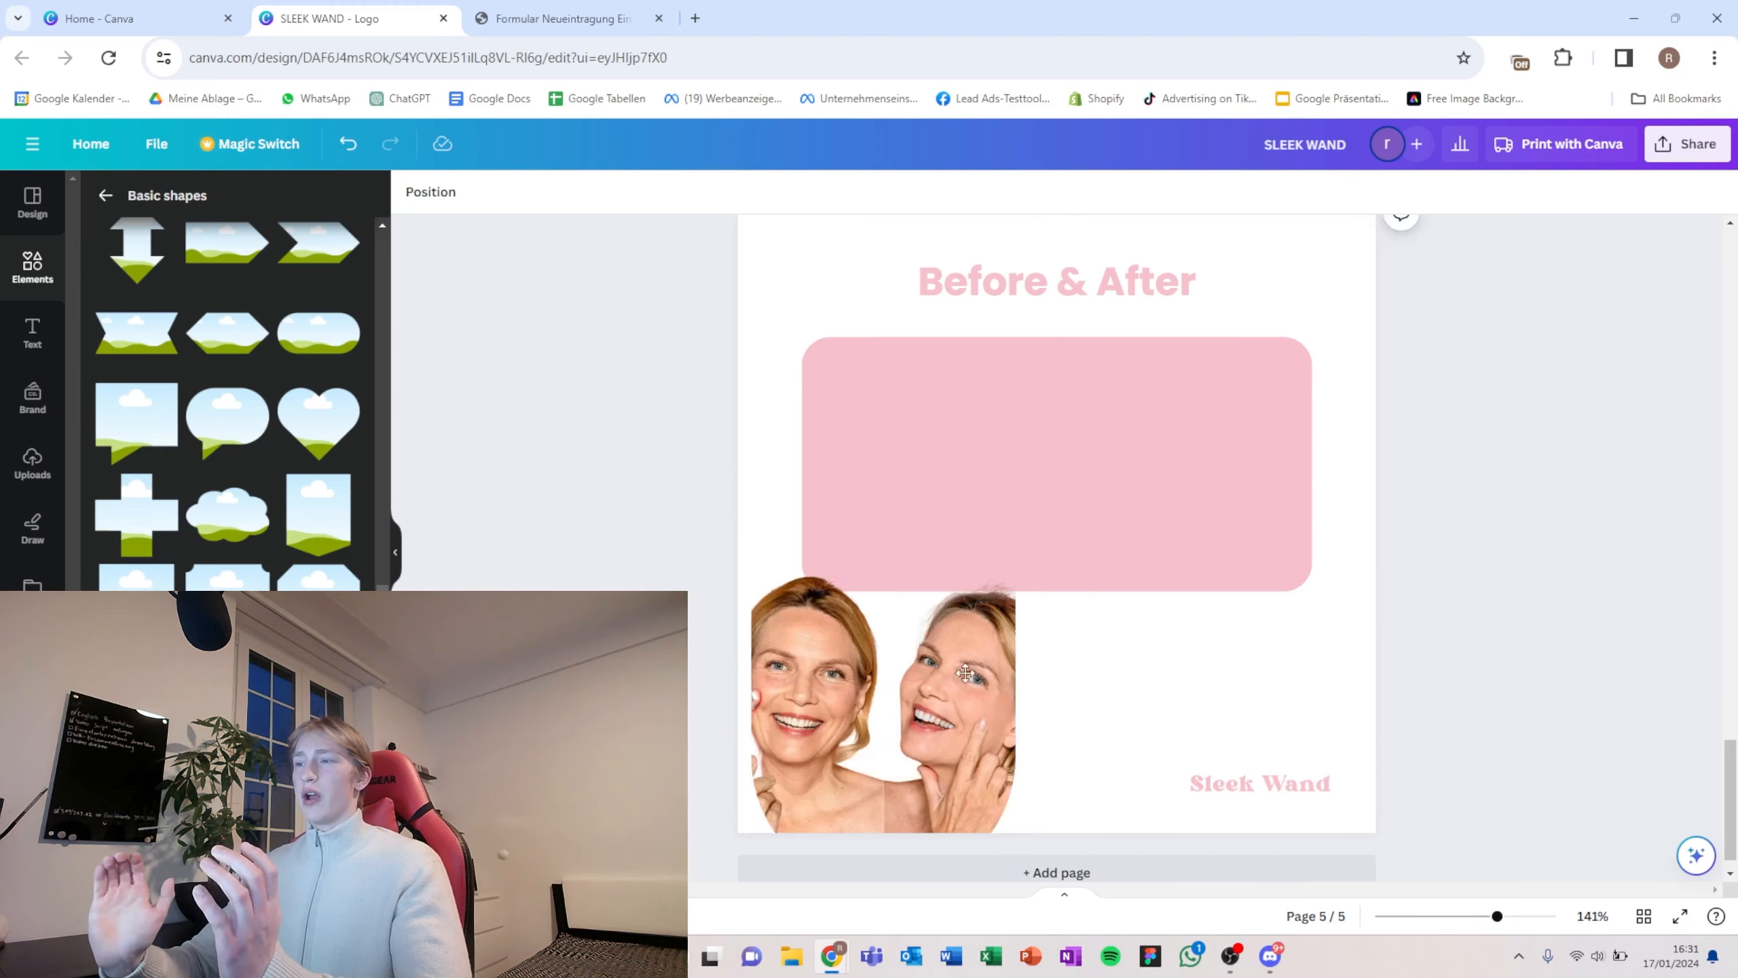
Step: Move the framed face photo onto the pink rectangle, centred horizontally on the page with its round bottom extending below
left_click_drag(960, 815, 1129, 715)
double_click(1106, 686)
left_click(1228, 652)
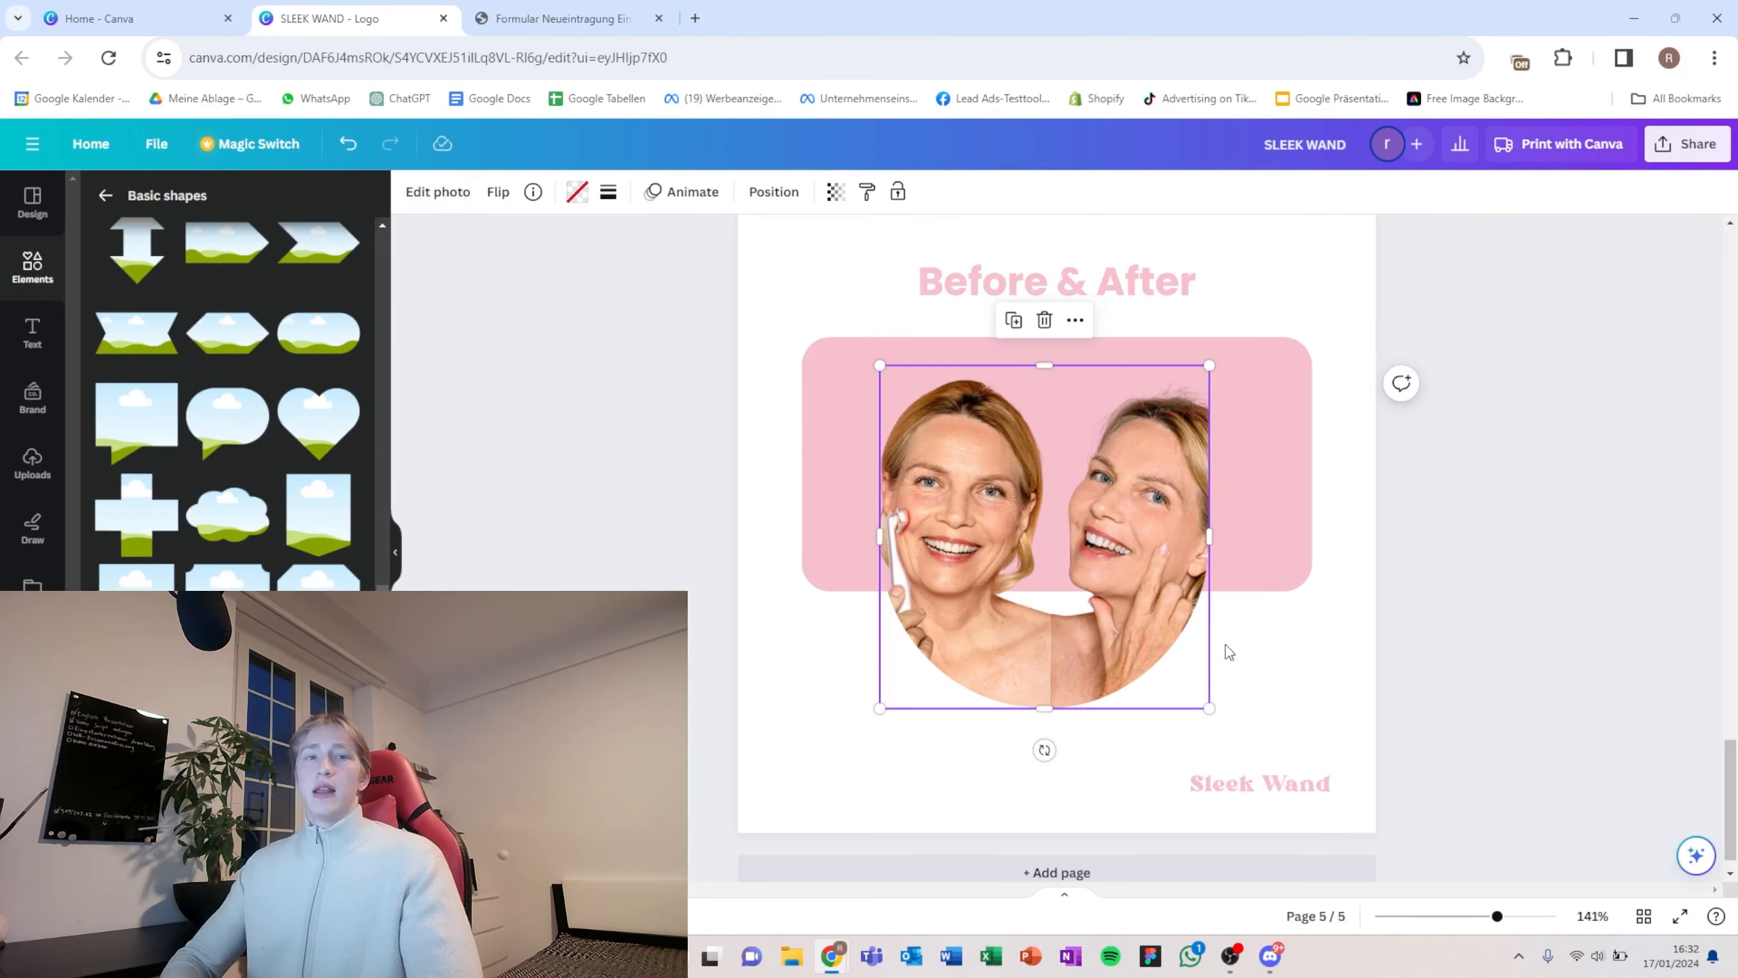
left_click(1295, 651)
left_click(1102, 641)
left_click_drag(1101, 642, 1107, 637)
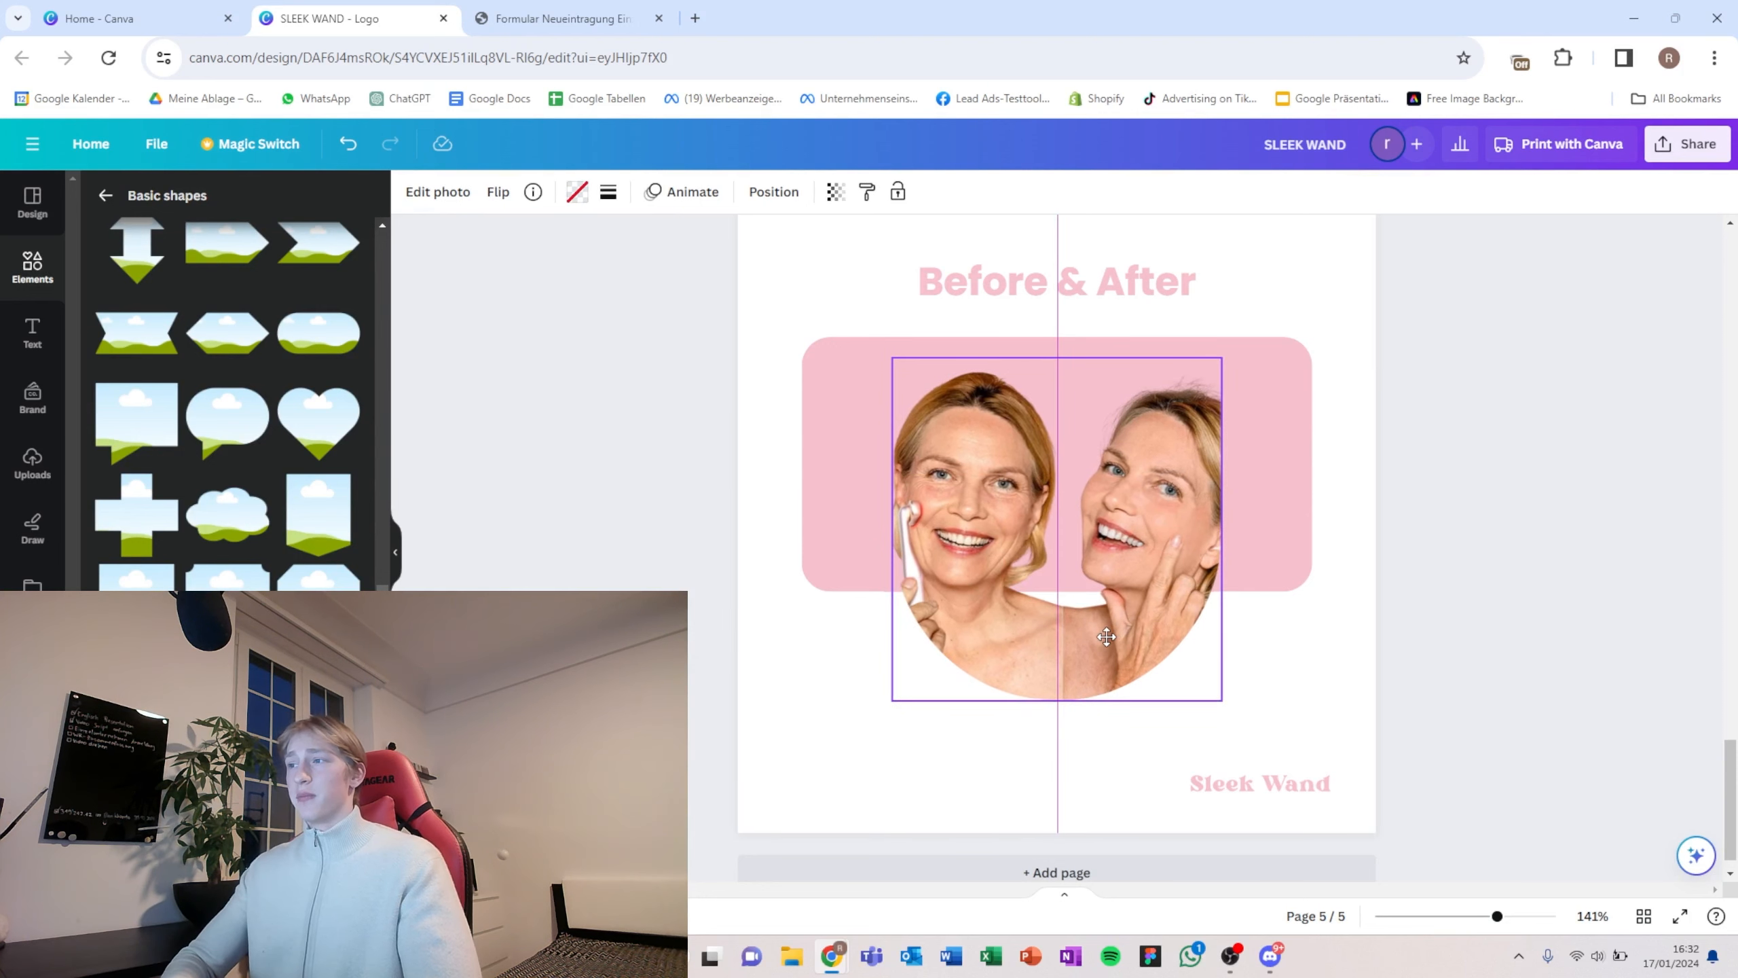
key("Escape")
Step: Add a white vertical dividing line between the two faces, centred on the framed photo
left_click(31, 287)
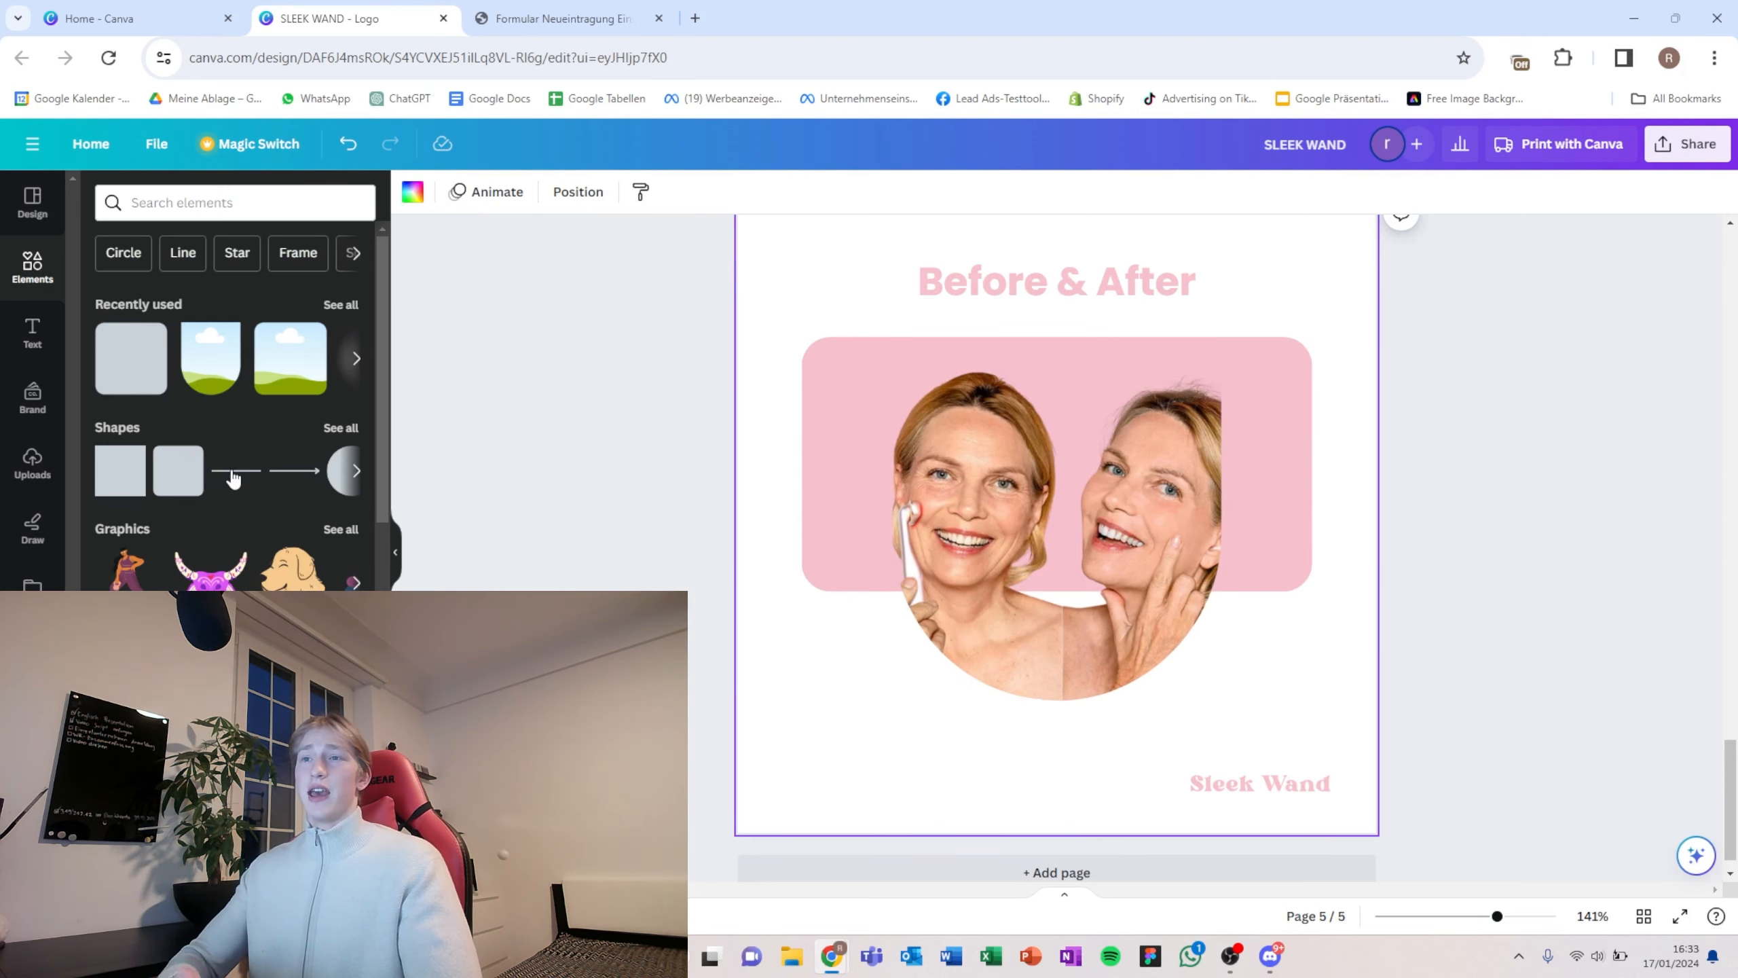
left_click(235, 474)
left_click_drag(1110, 580, 1060, 512)
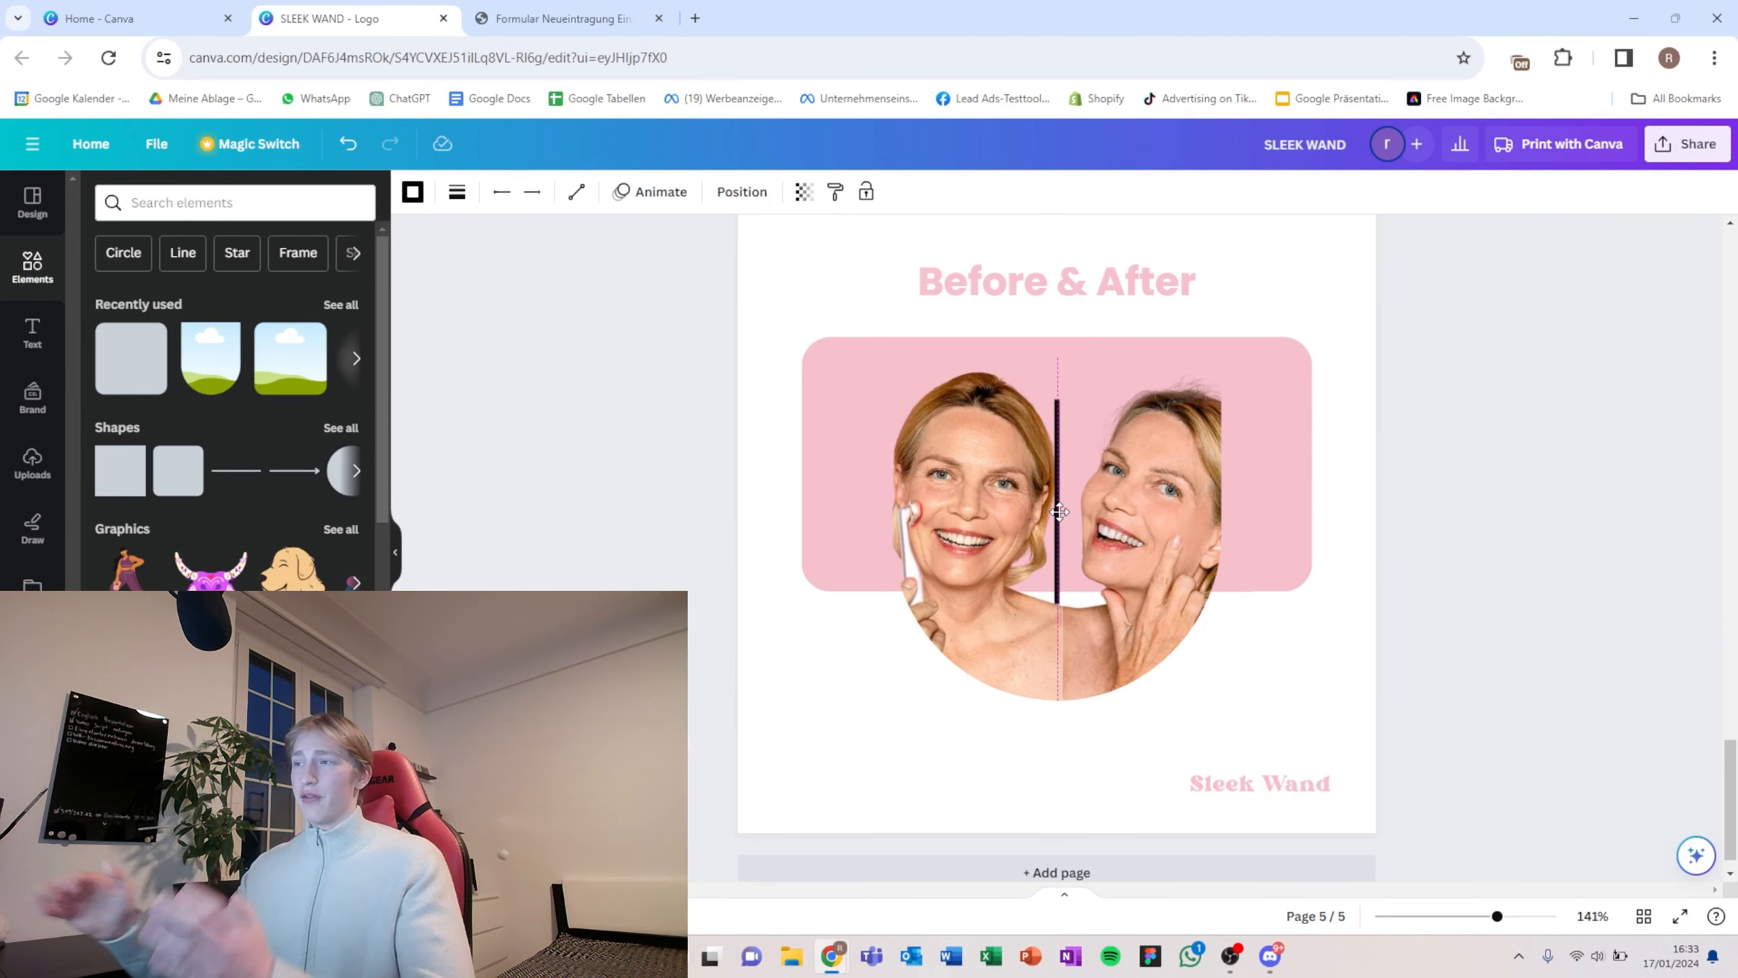
left_click_drag(1059, 511, 1059, 511)
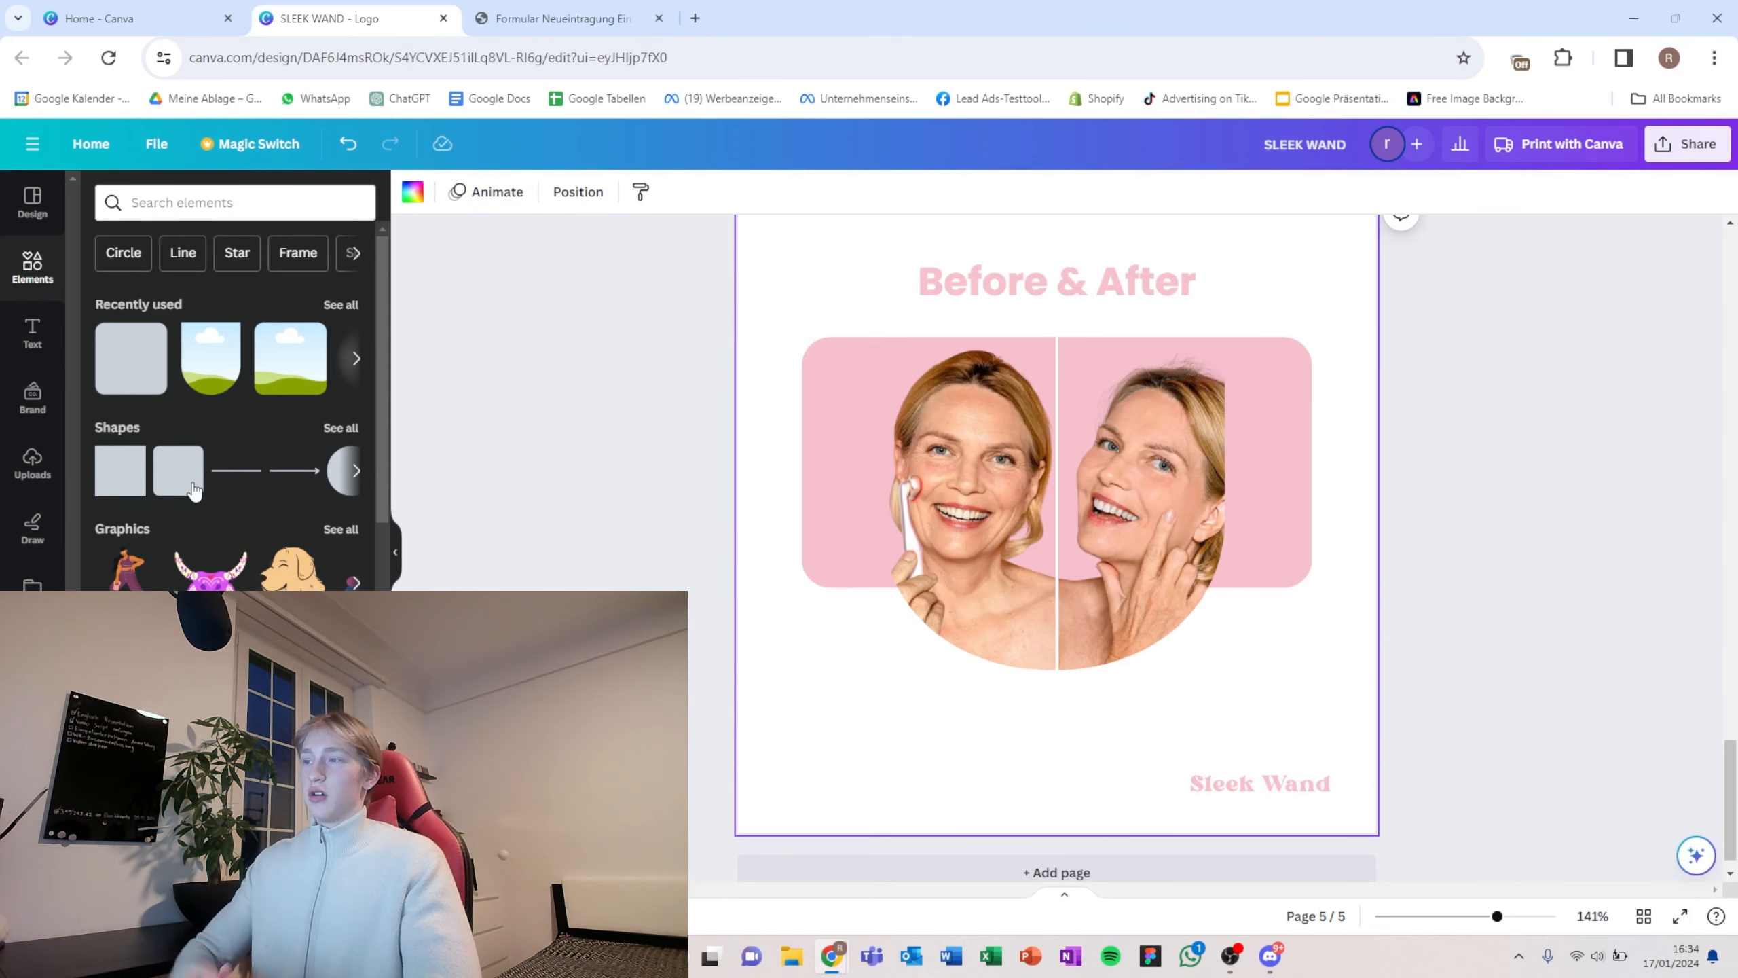
Step: Add pink rounded labels with bold white text below the photo, "Before" under the first face and "After" under the second
left_click_drag(194, 488, 821, 681)
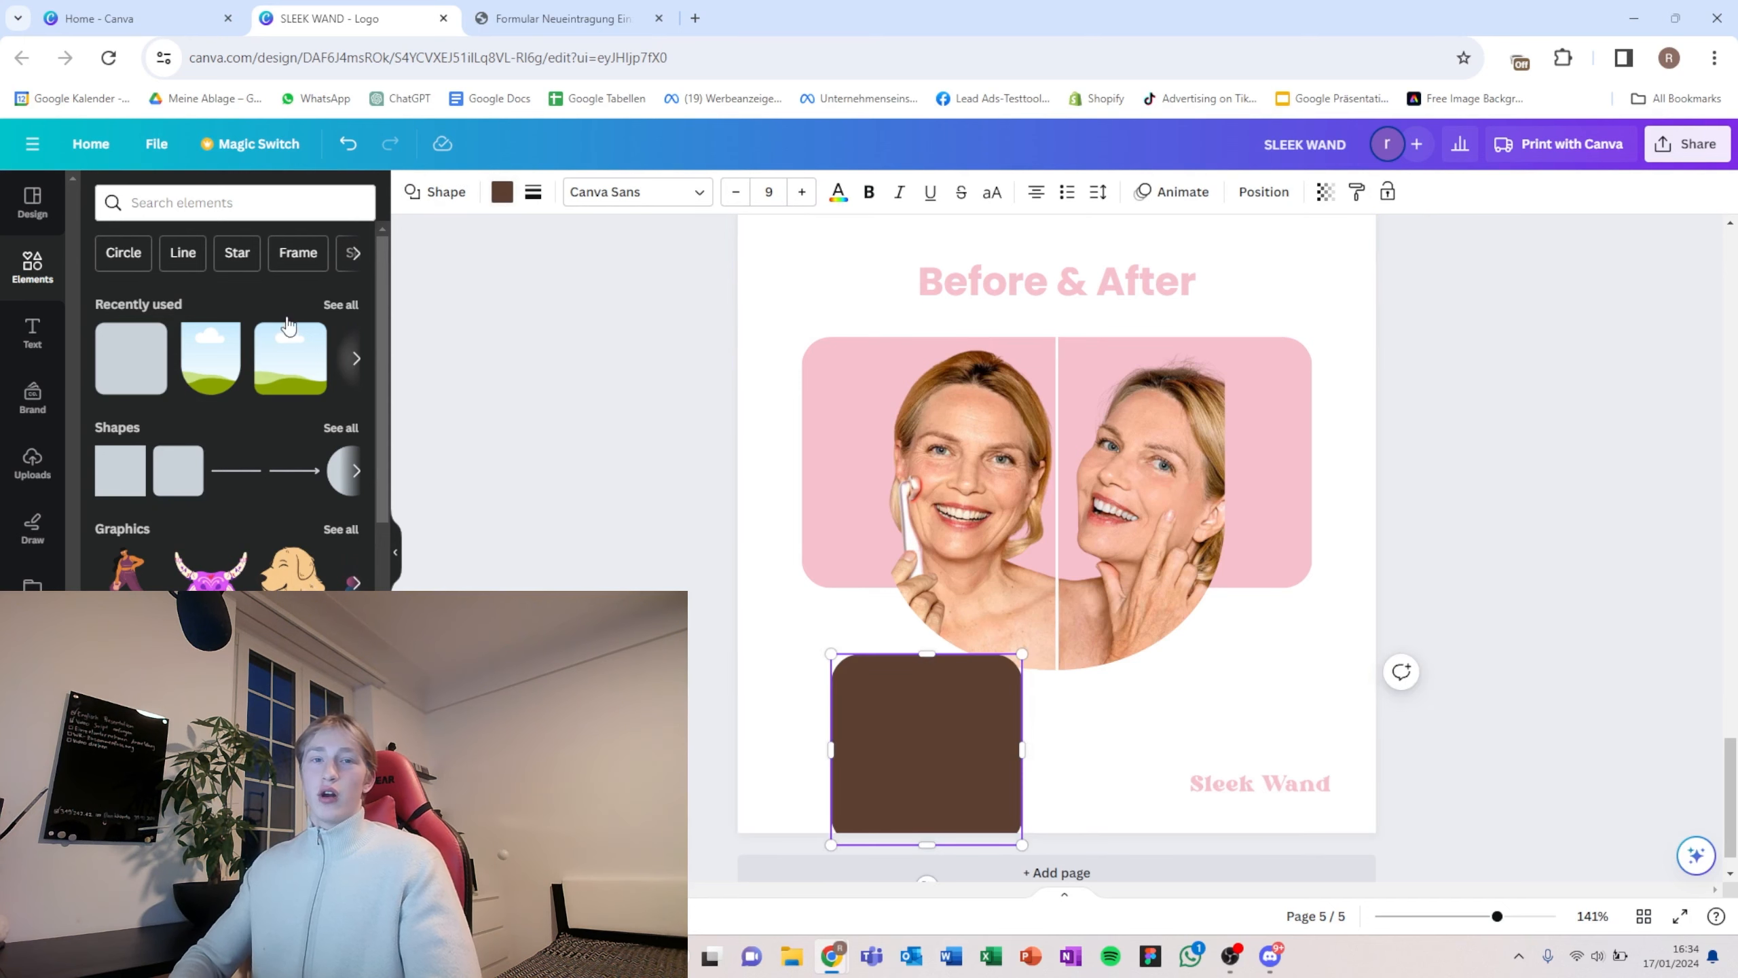
left_click(502, 192)
left_click(244, 302)
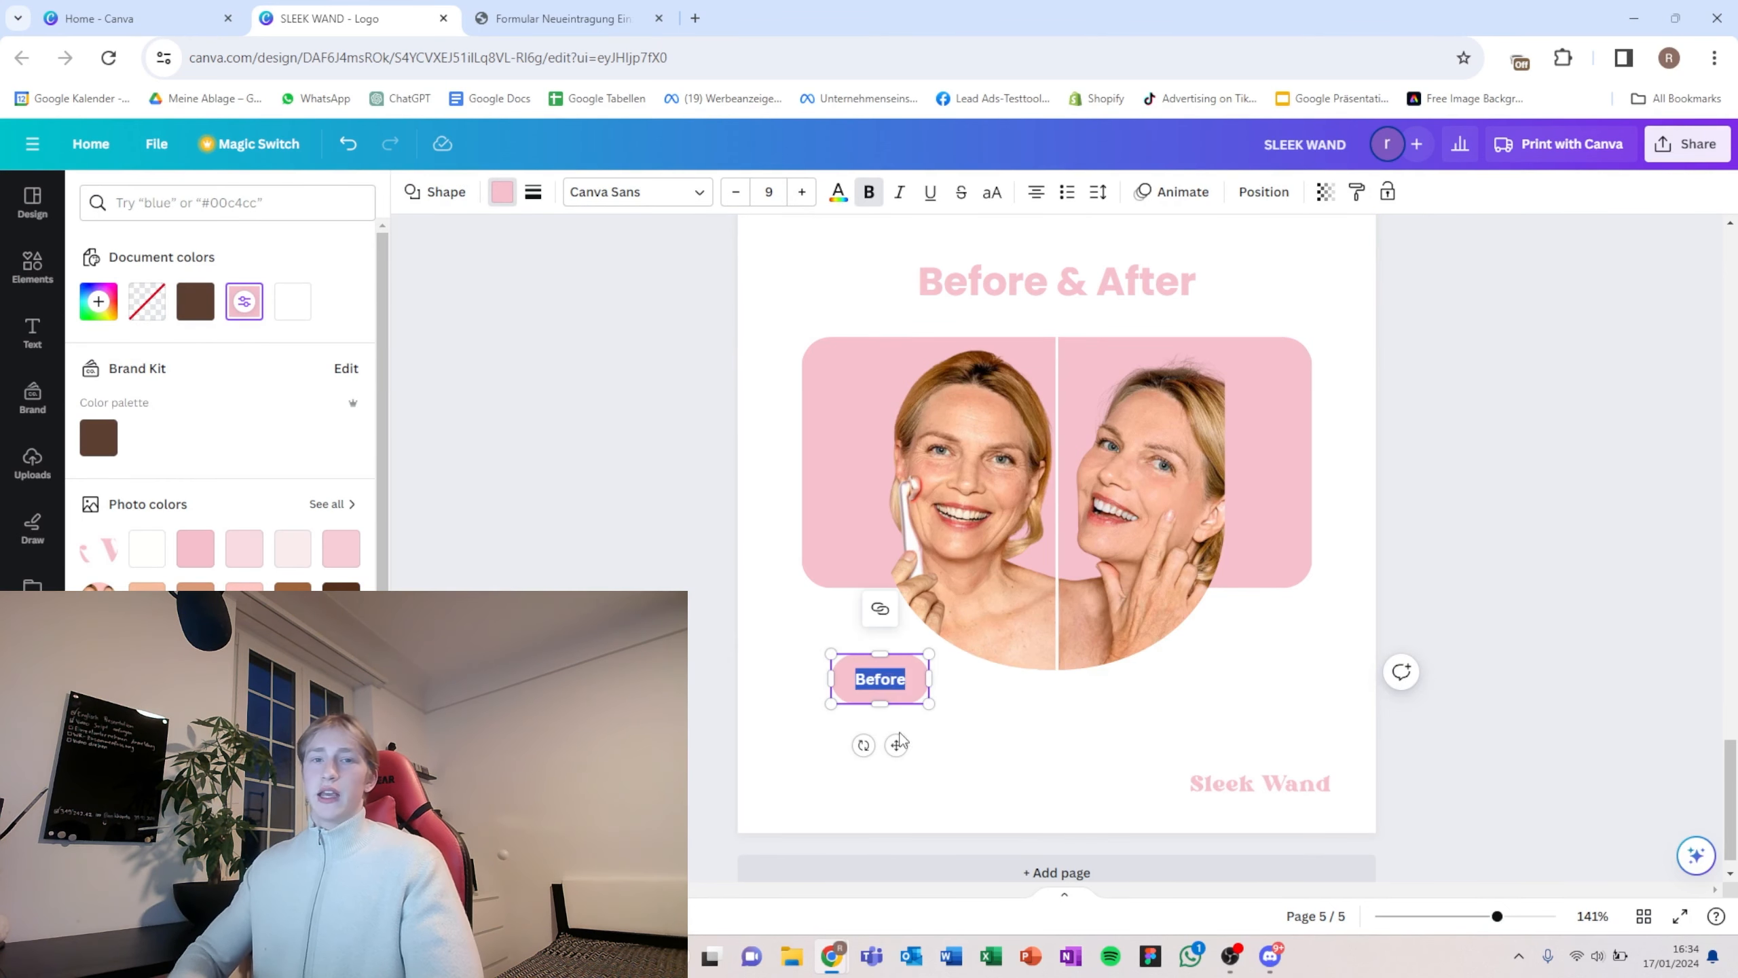
key("Escape")
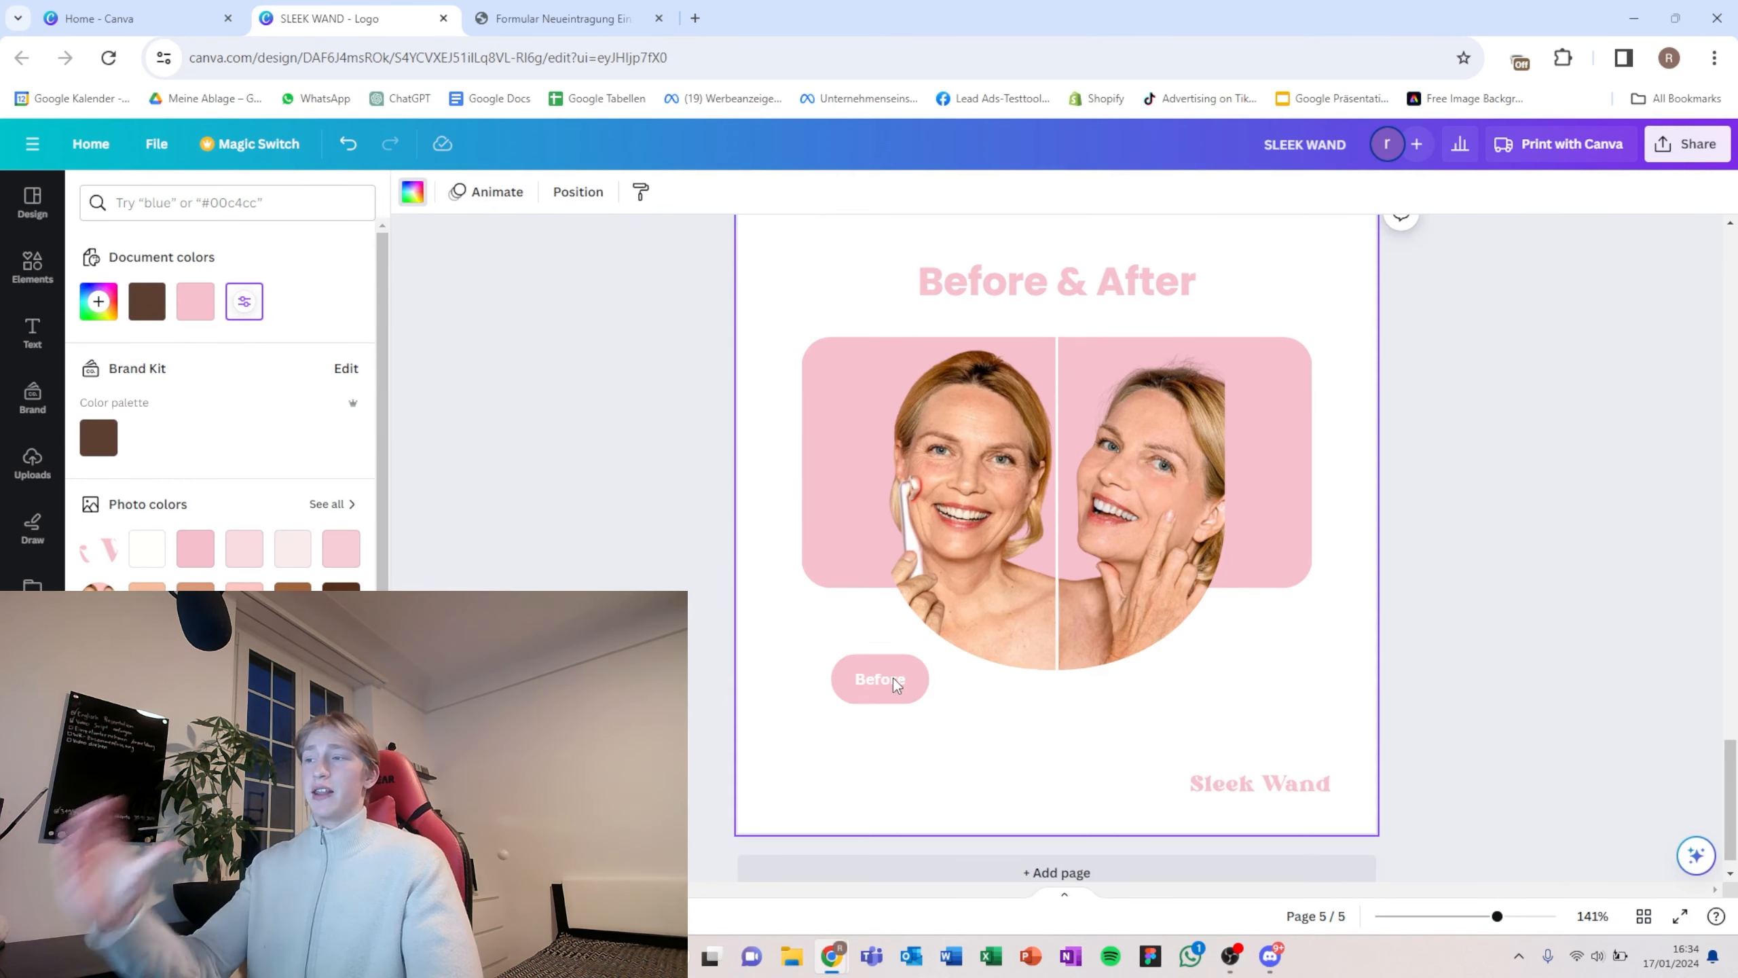
left_click_drag(896, 685, 878, 702)
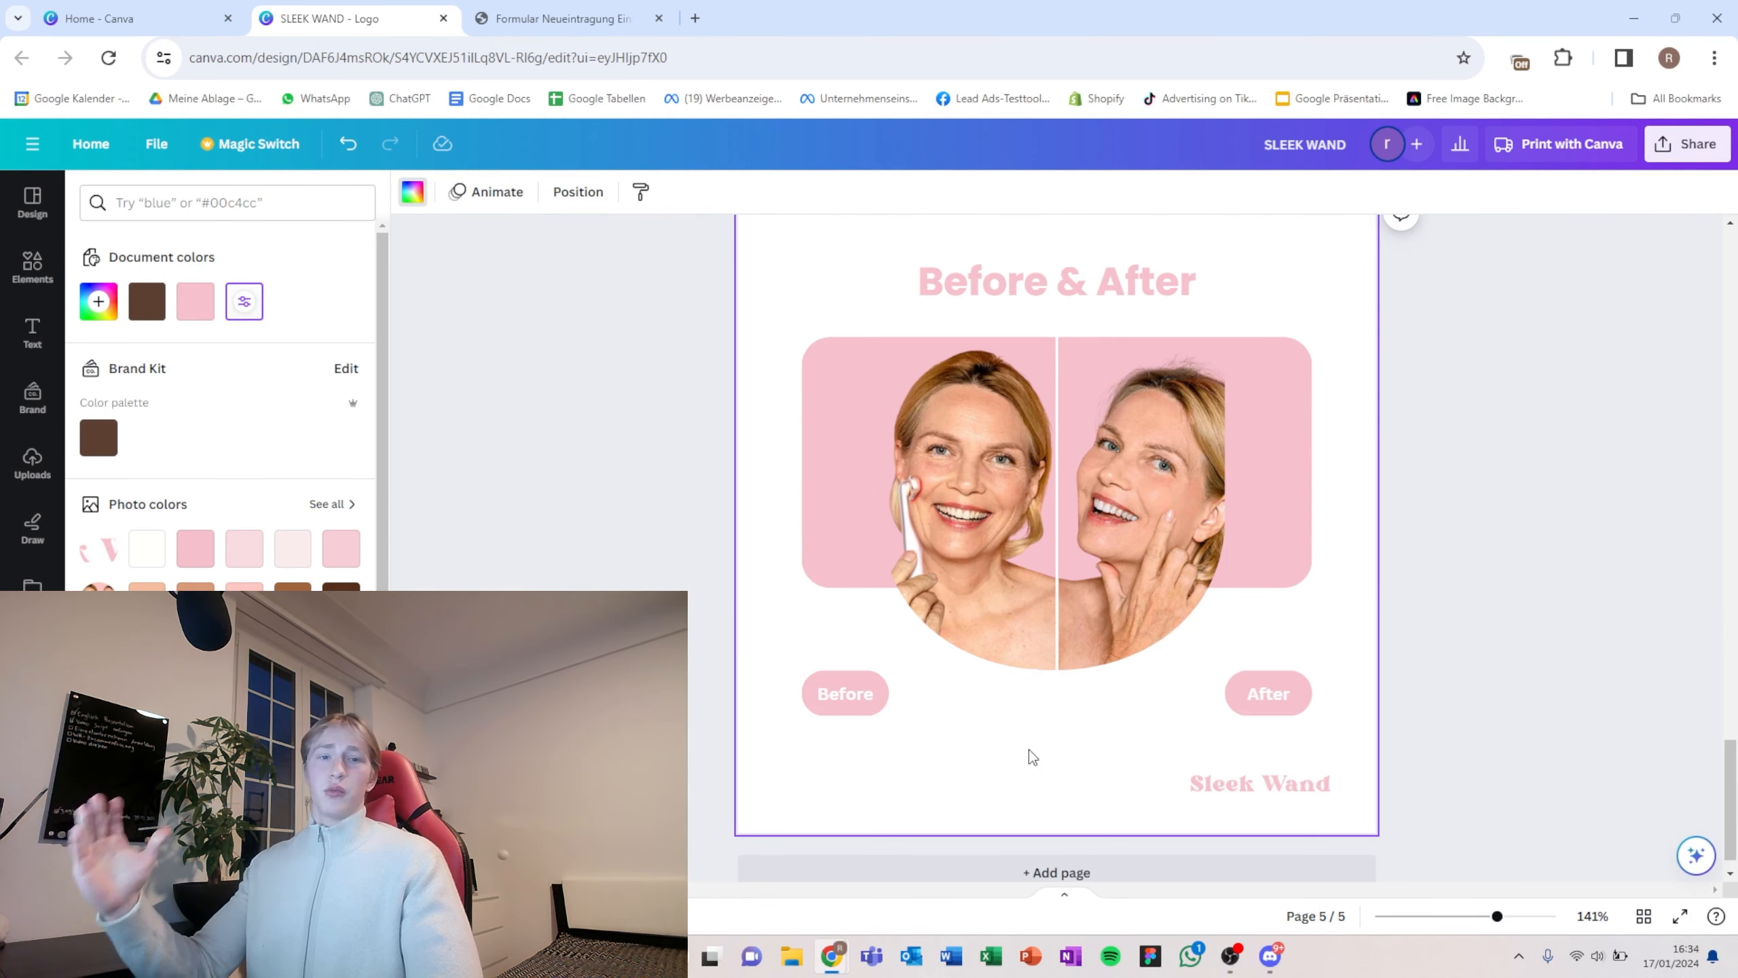
Step: Review the finished pages, and check the four product images and the offer section on the store page in the iPhone 12 Pro preview
scroll(1022, 743, "down", 4)
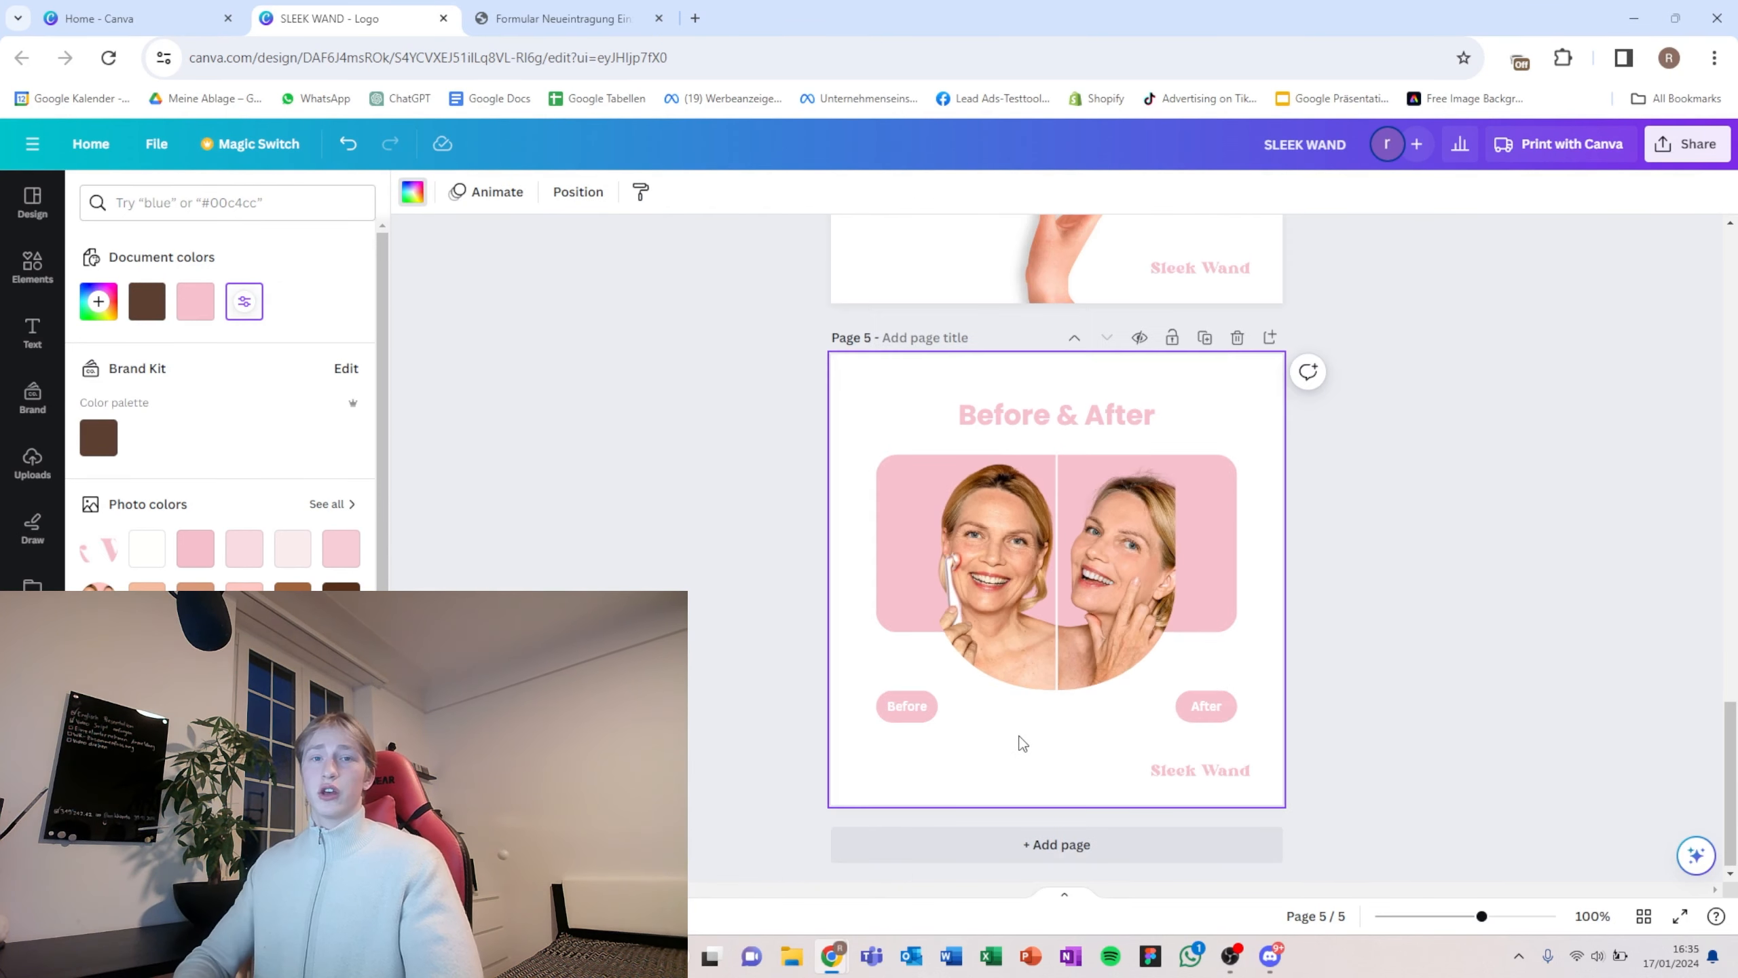
scroll(1022, 740, "up", 5)
scroll(1022, 722, "up", 8)
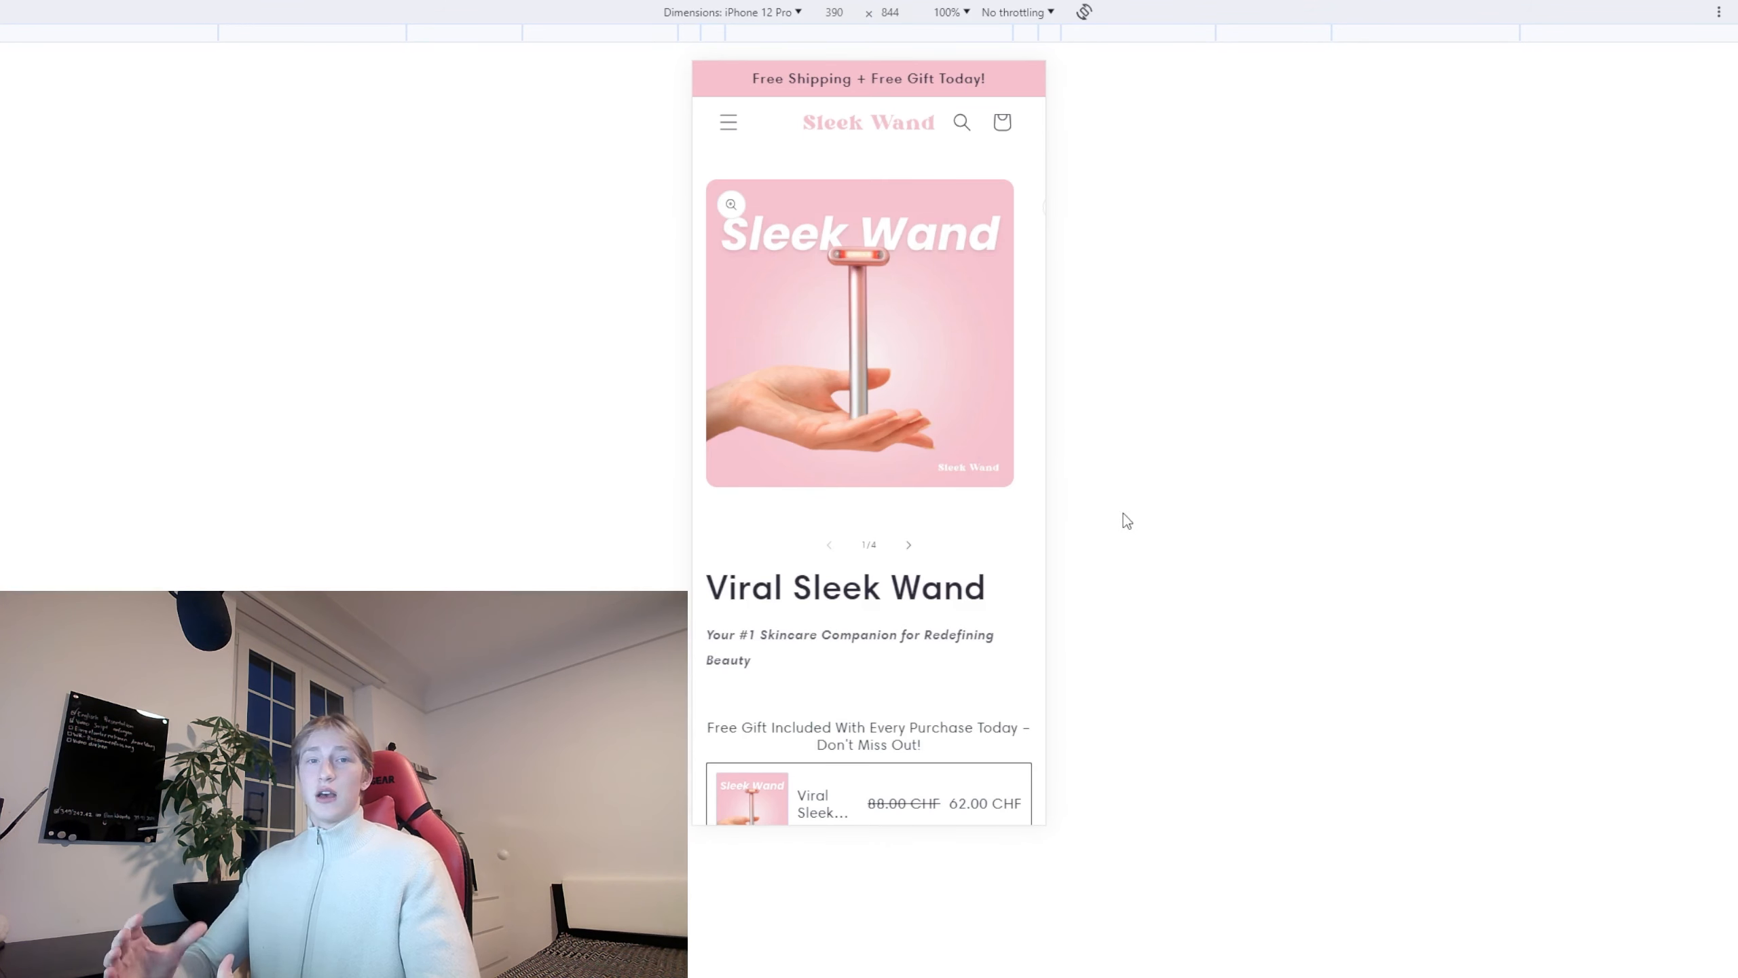
left_click(908, 547)
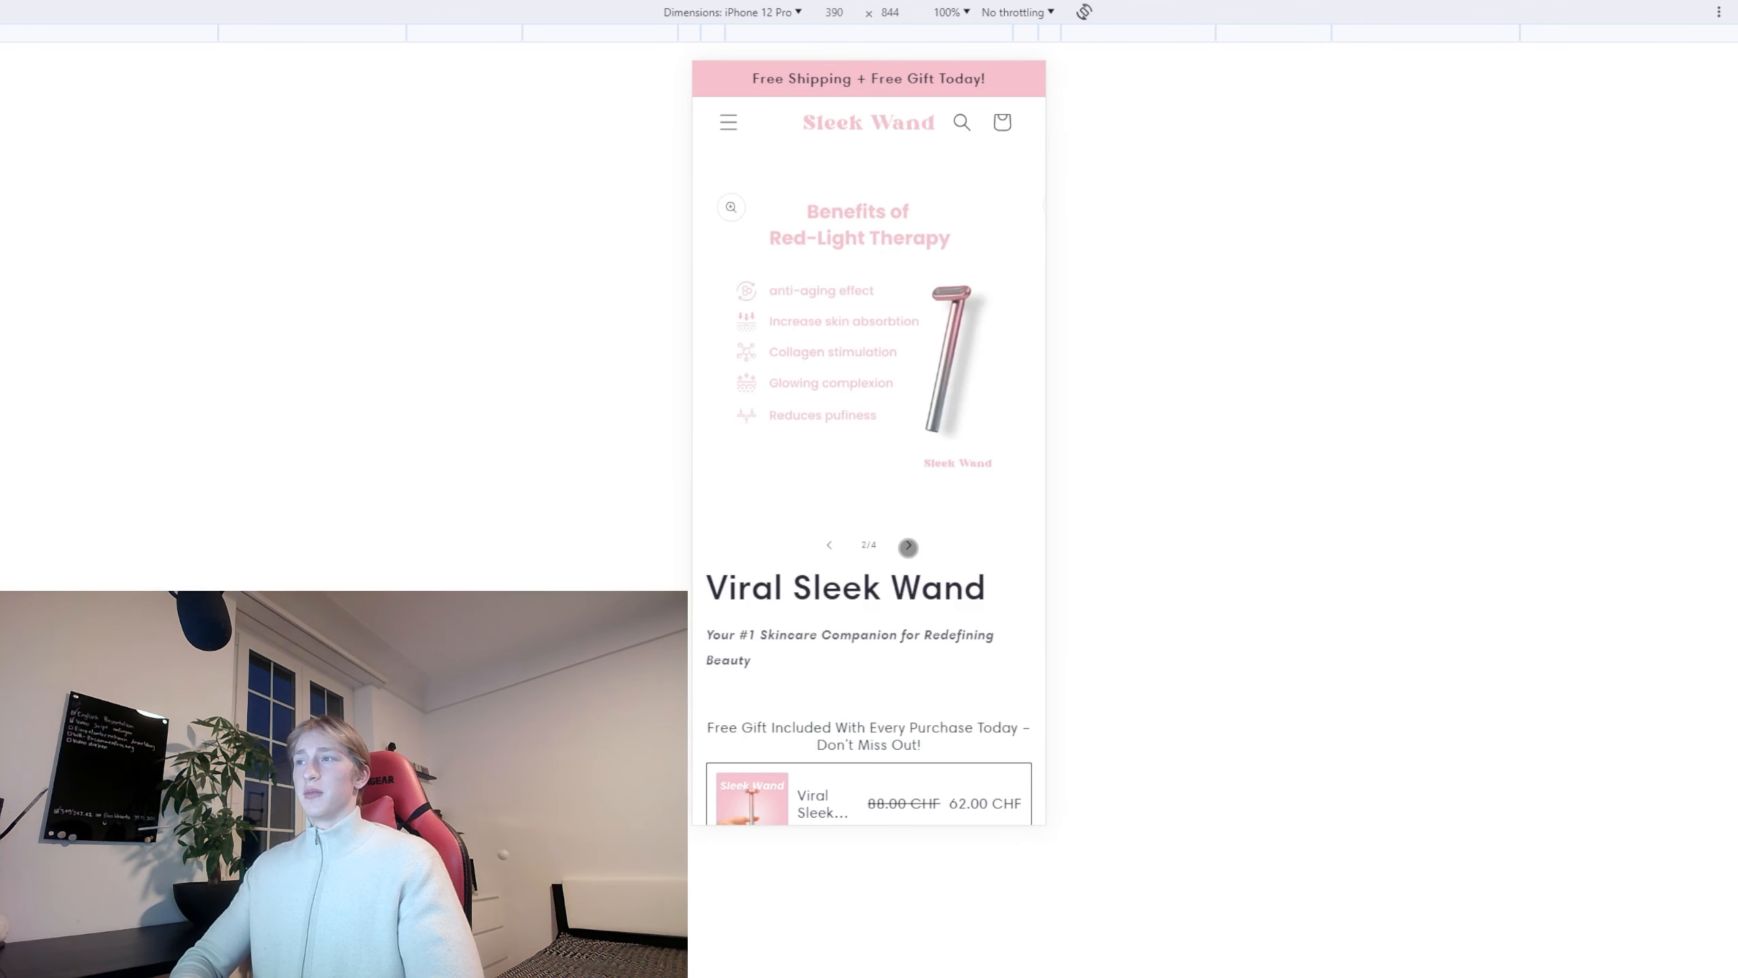
left_click(908, 548)
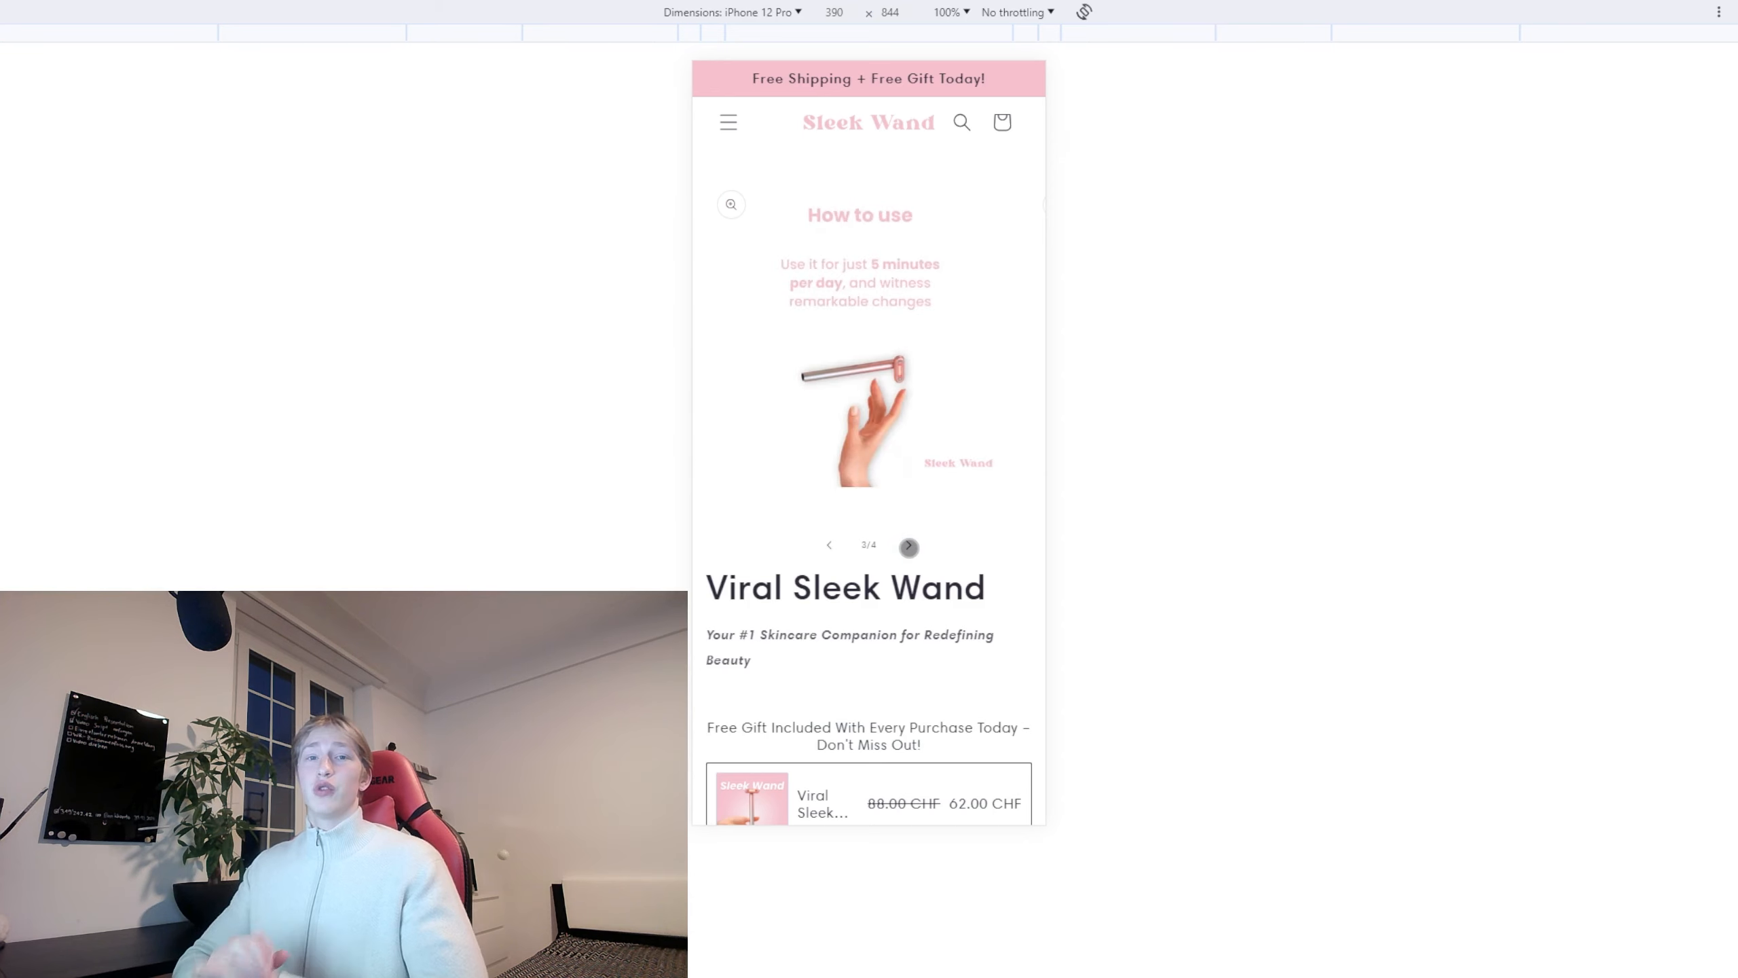
left_click(908, 547)
left_click(823, 546)
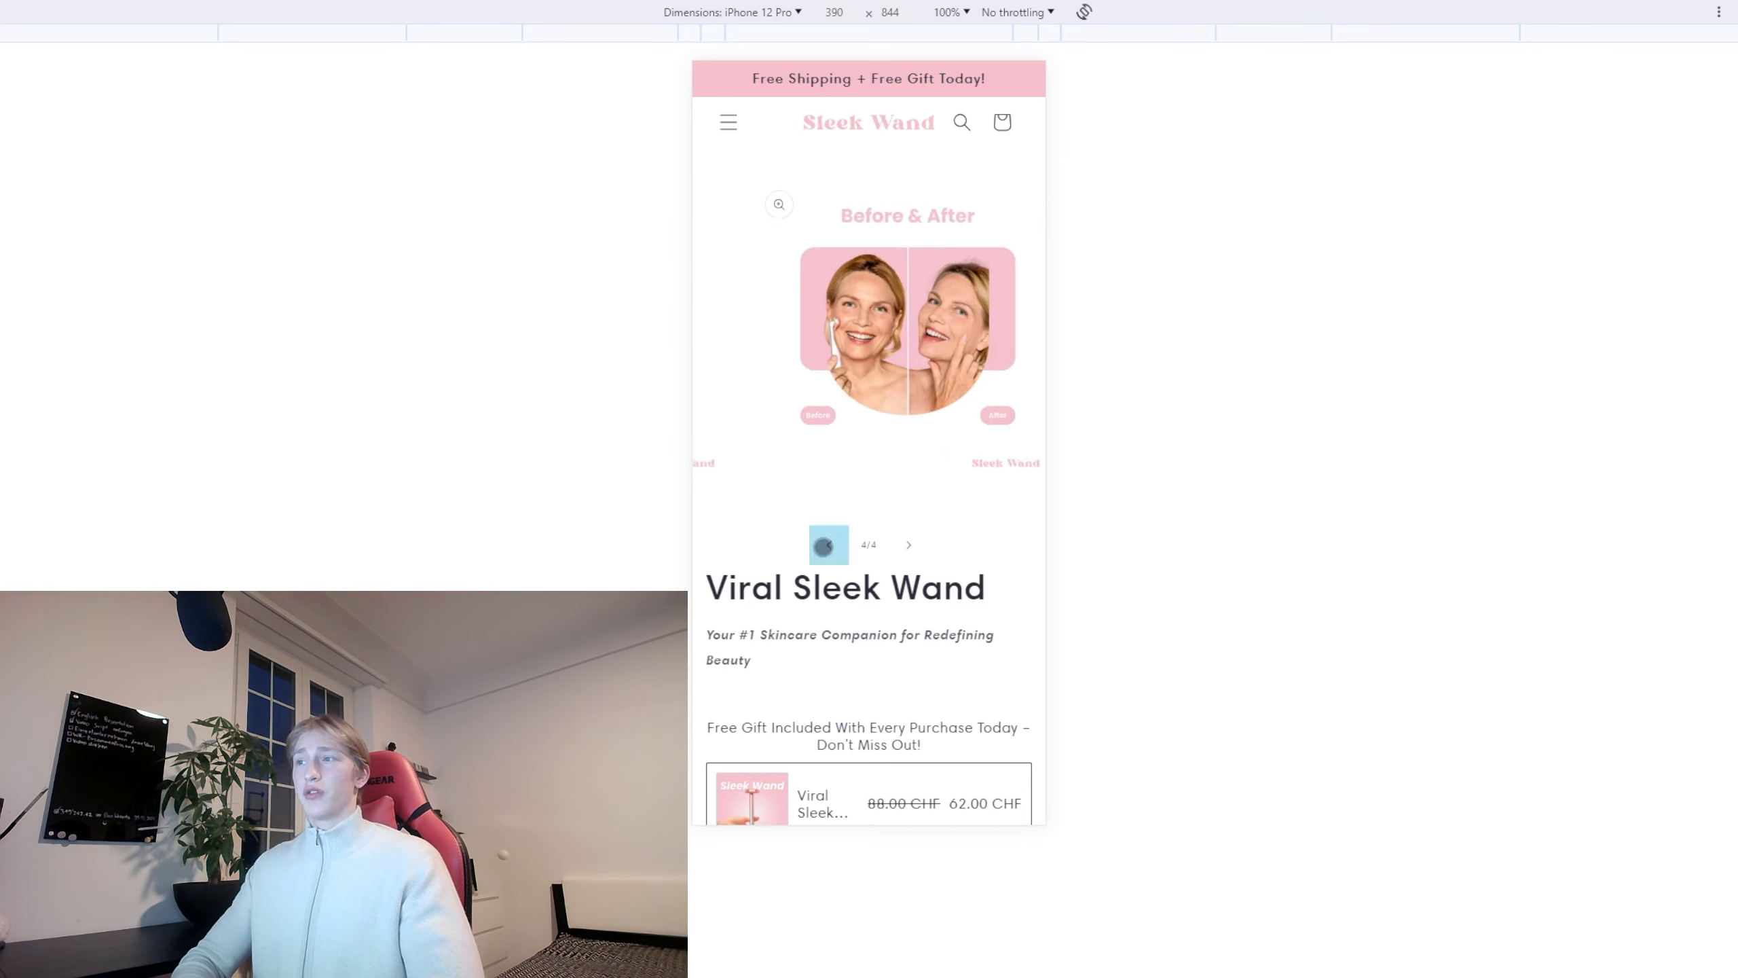
left_click(823, 546)
left_click(823, 546)
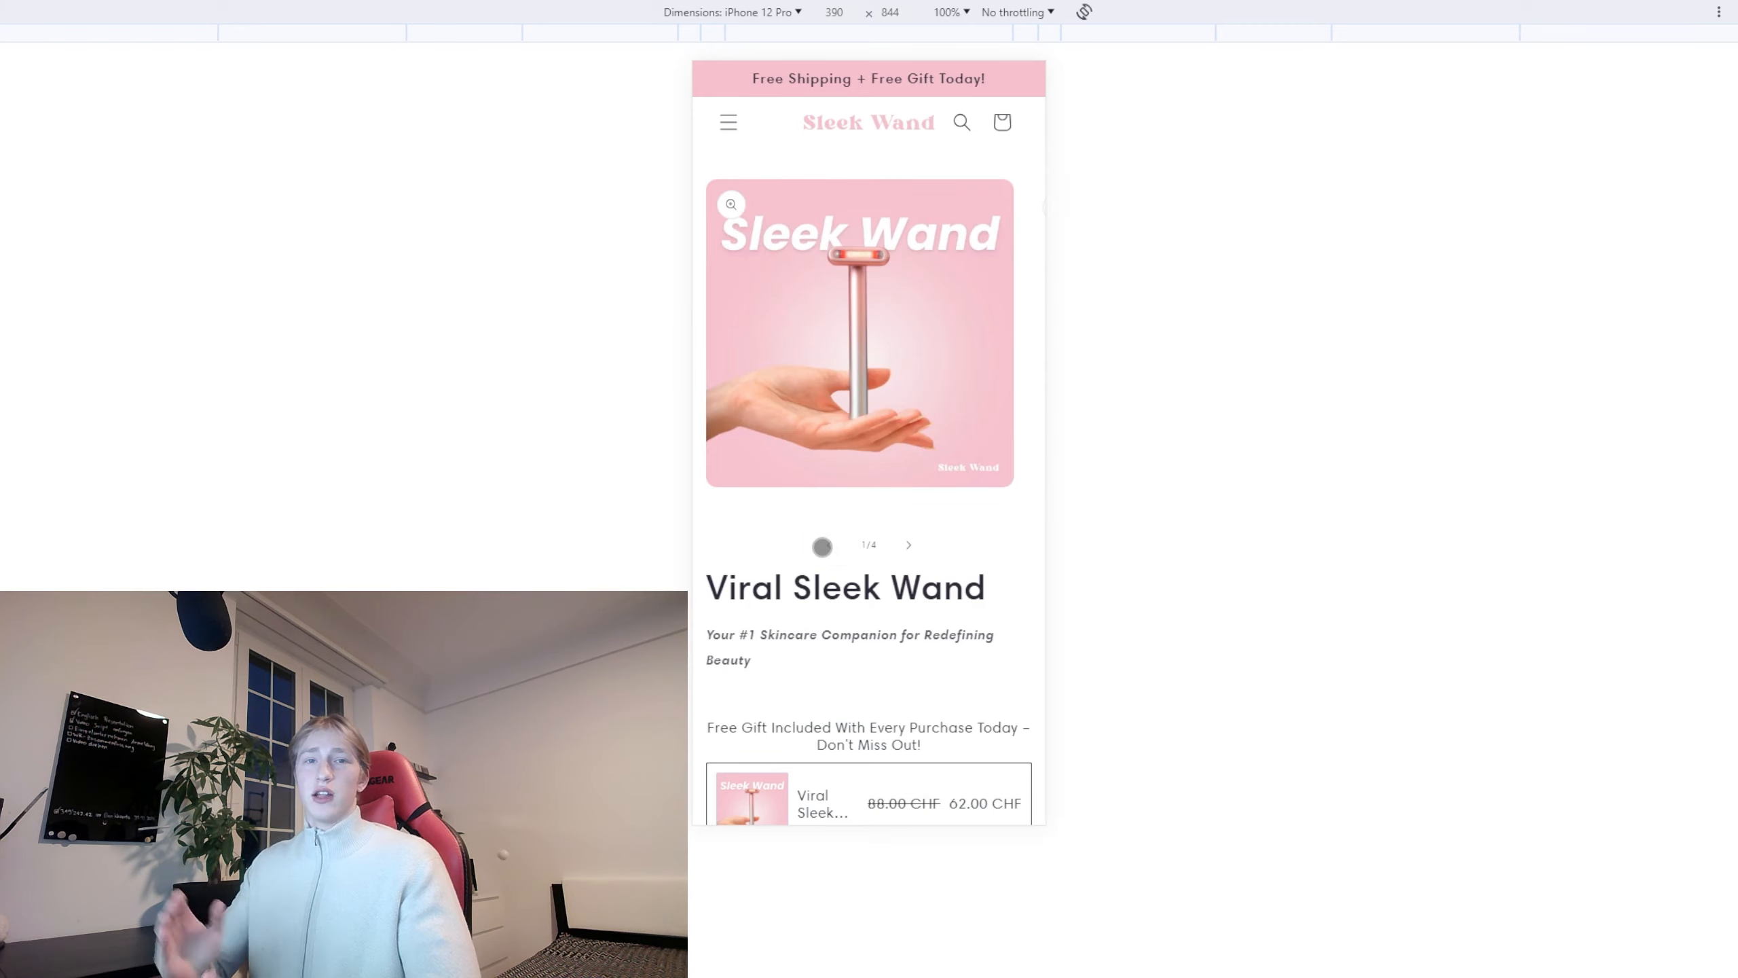
scroll(822, 547, "down", 5)
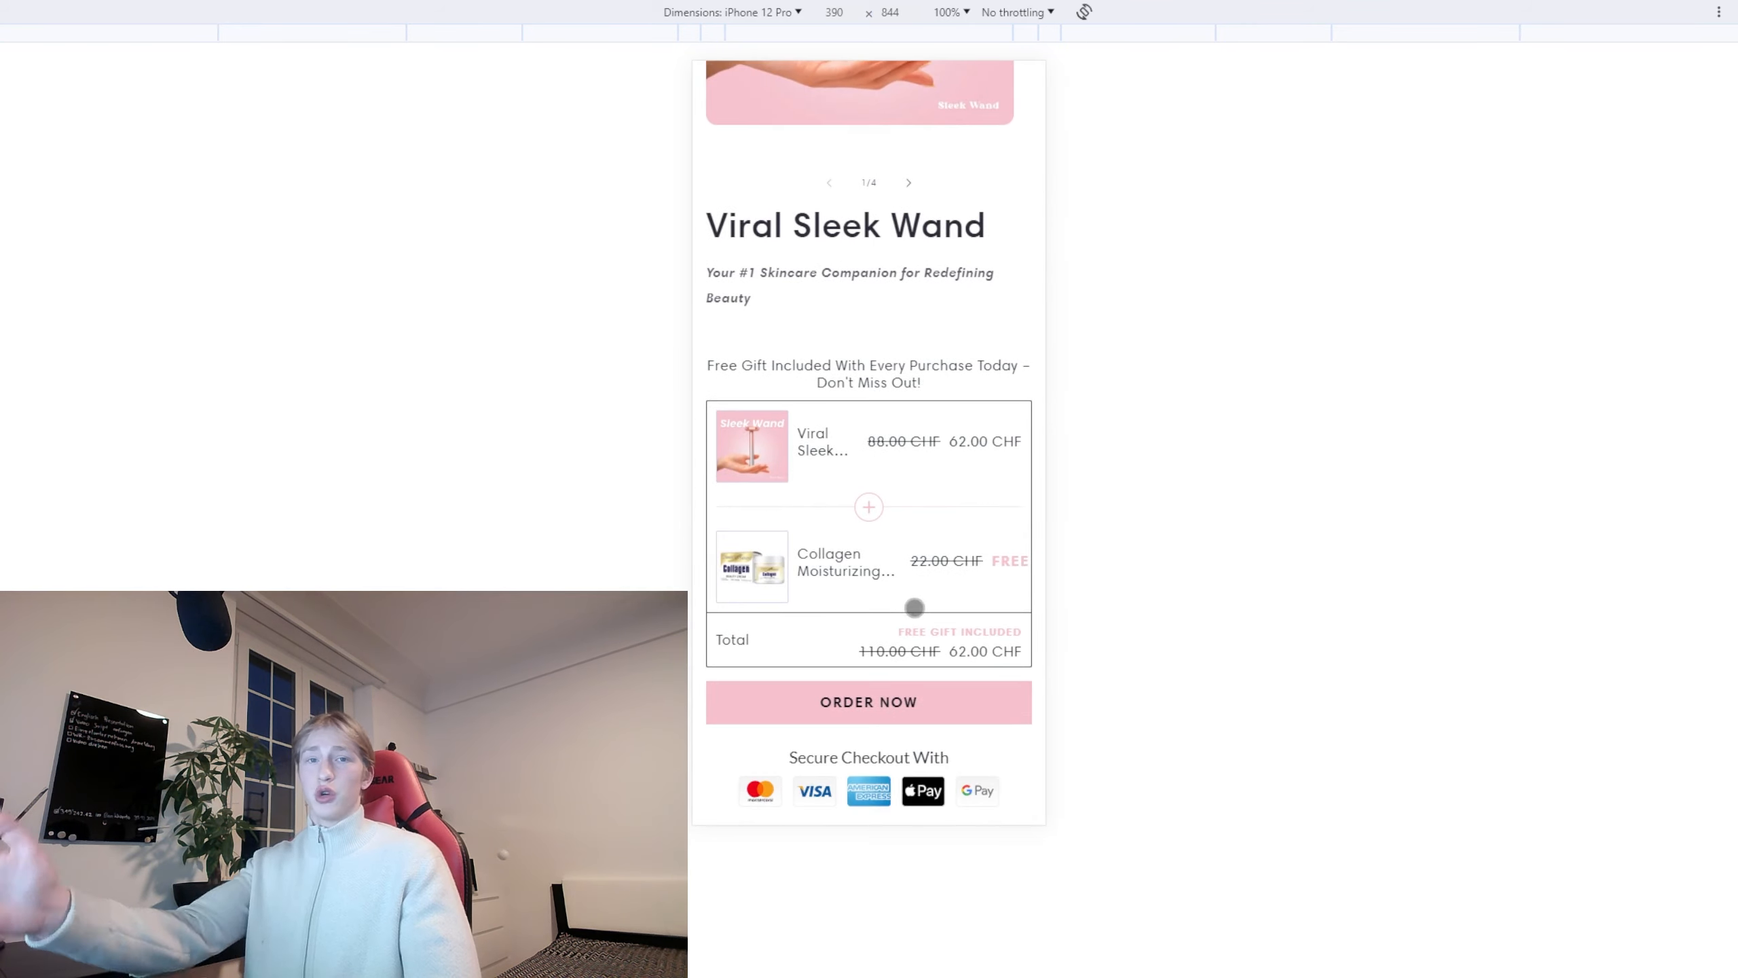
scroll(877, 454, "up", 5)
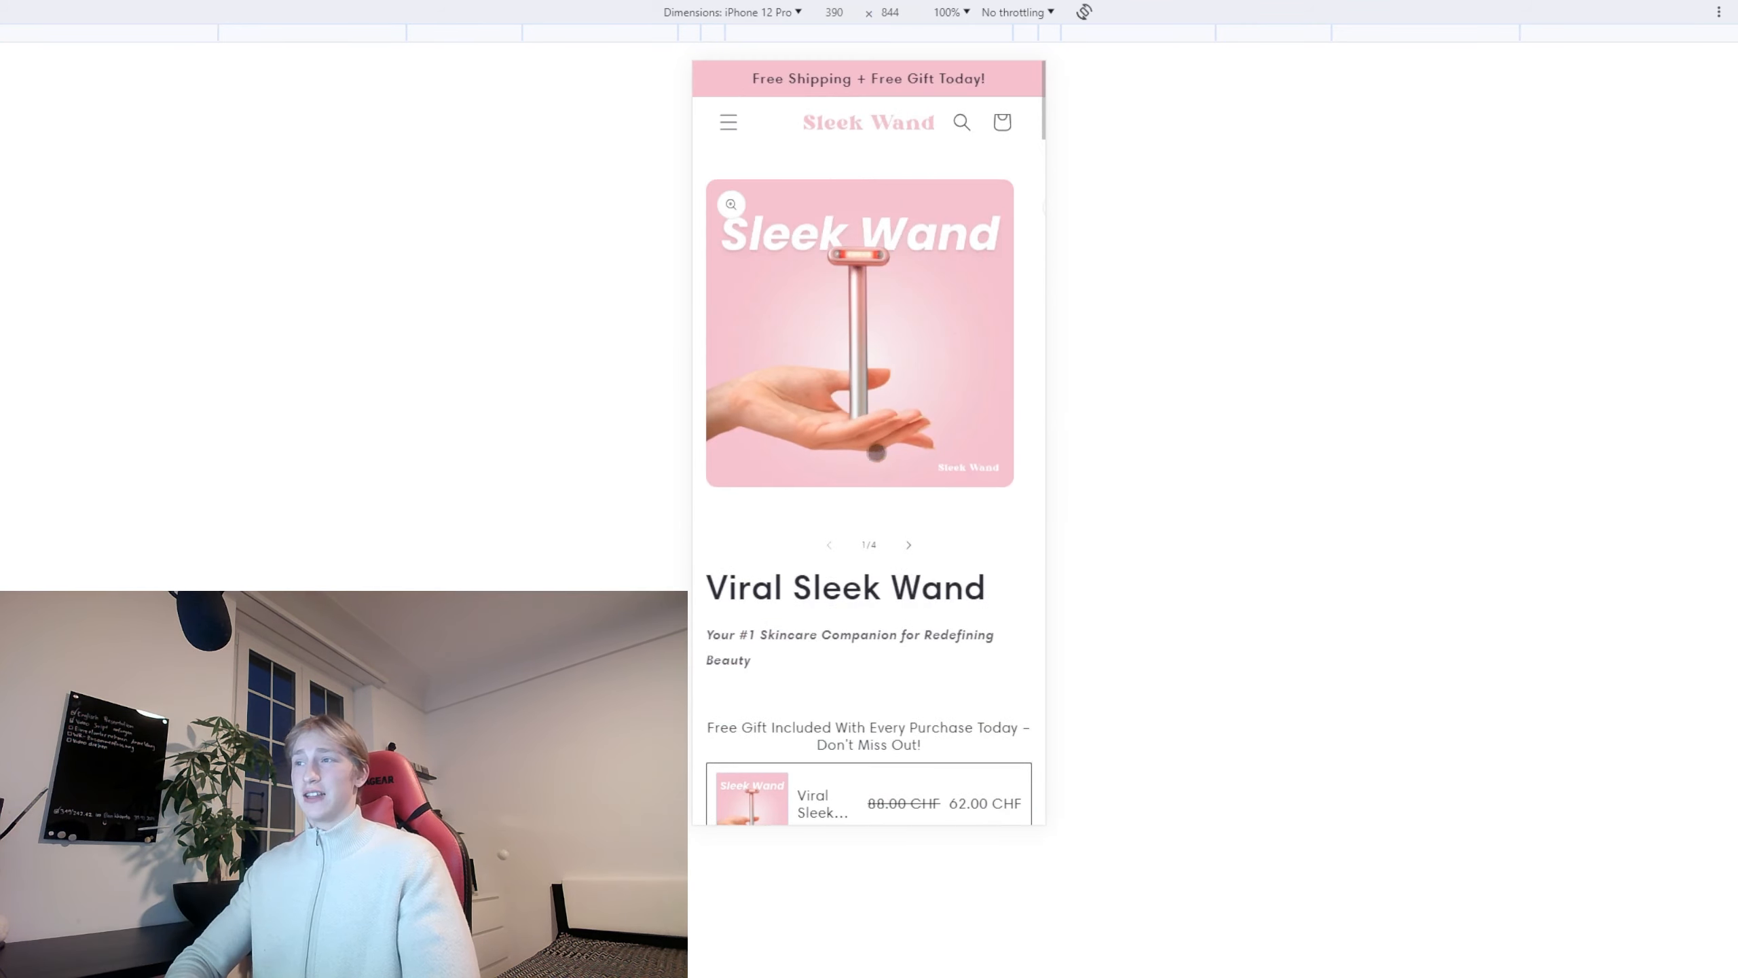